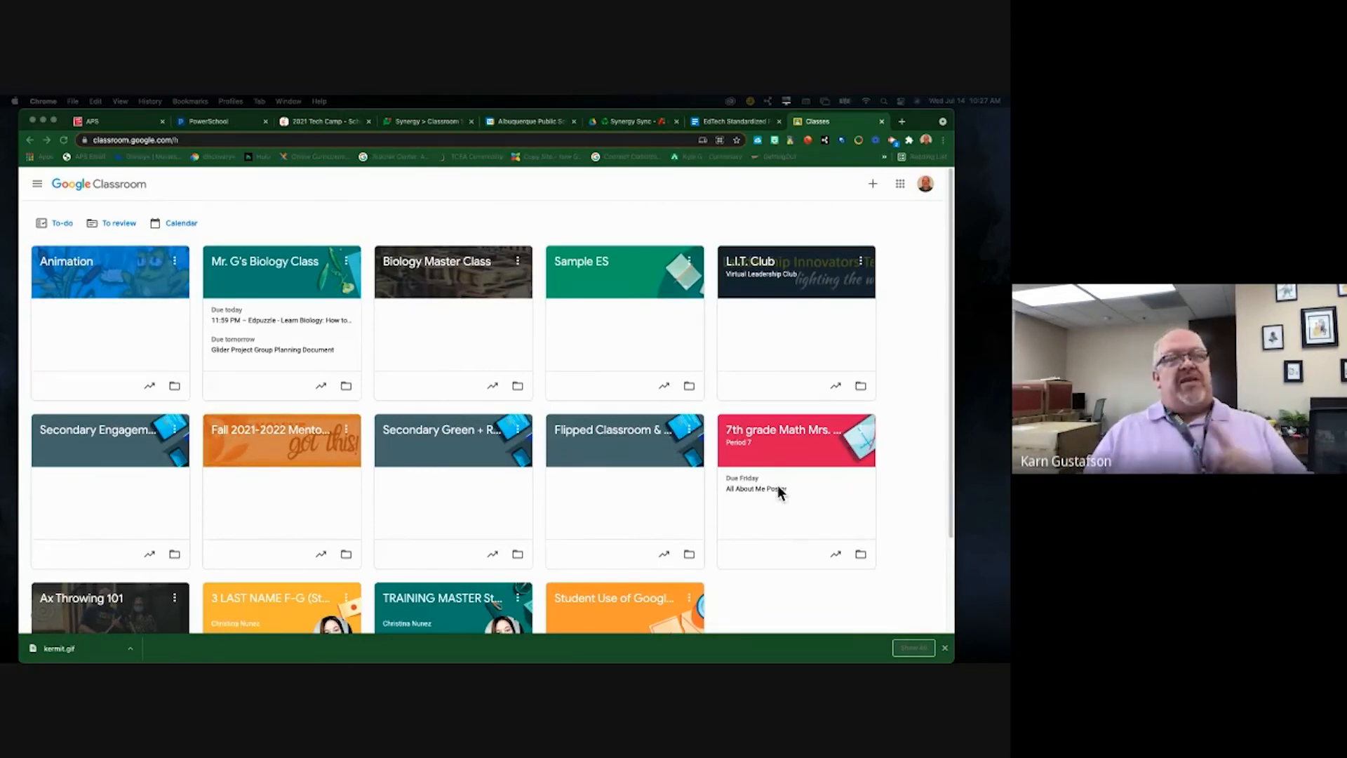
- Create a Google Classroom class titled 'Edgenuity Summer School U.S. History', skipping Section, Subject and Room
scroll(773, 500, down, 1)
scroll(774, 505, down, 2)
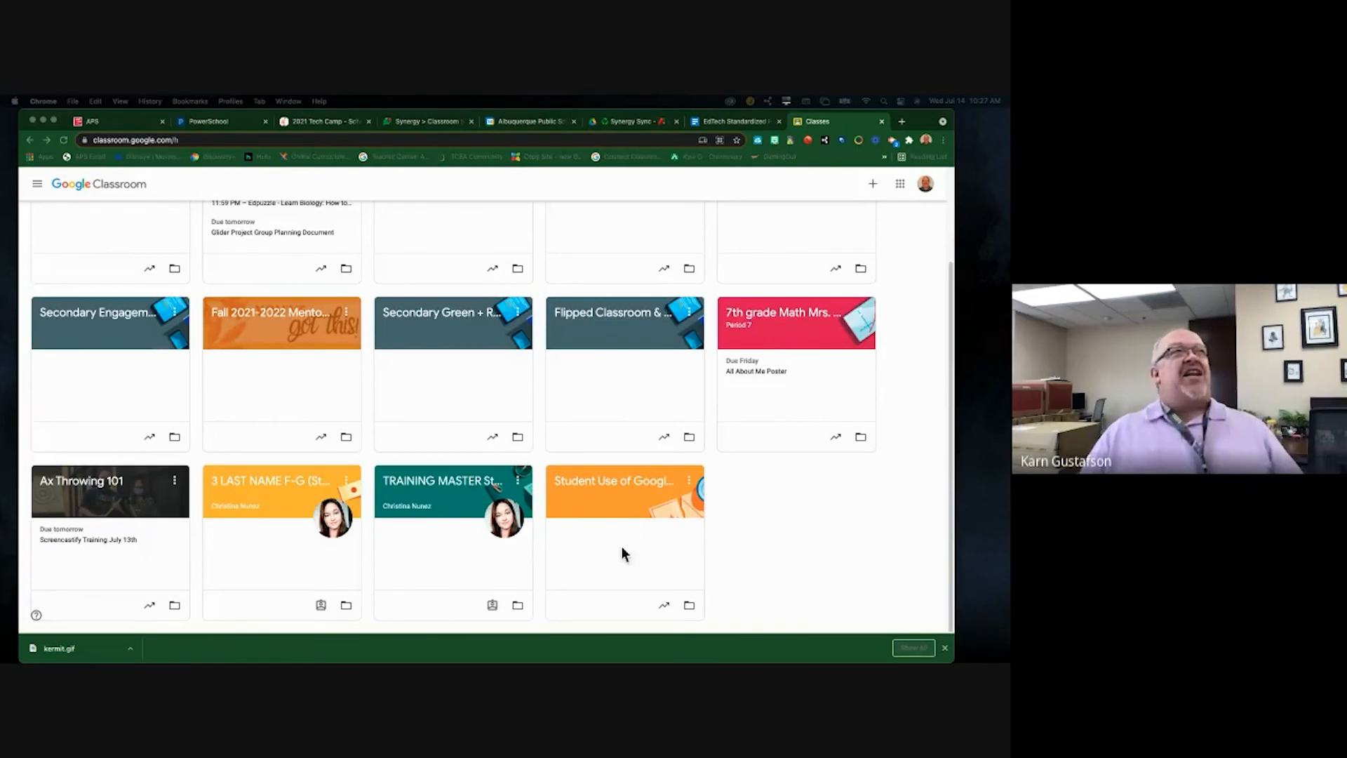
click(870, 185)
click(870, 185)
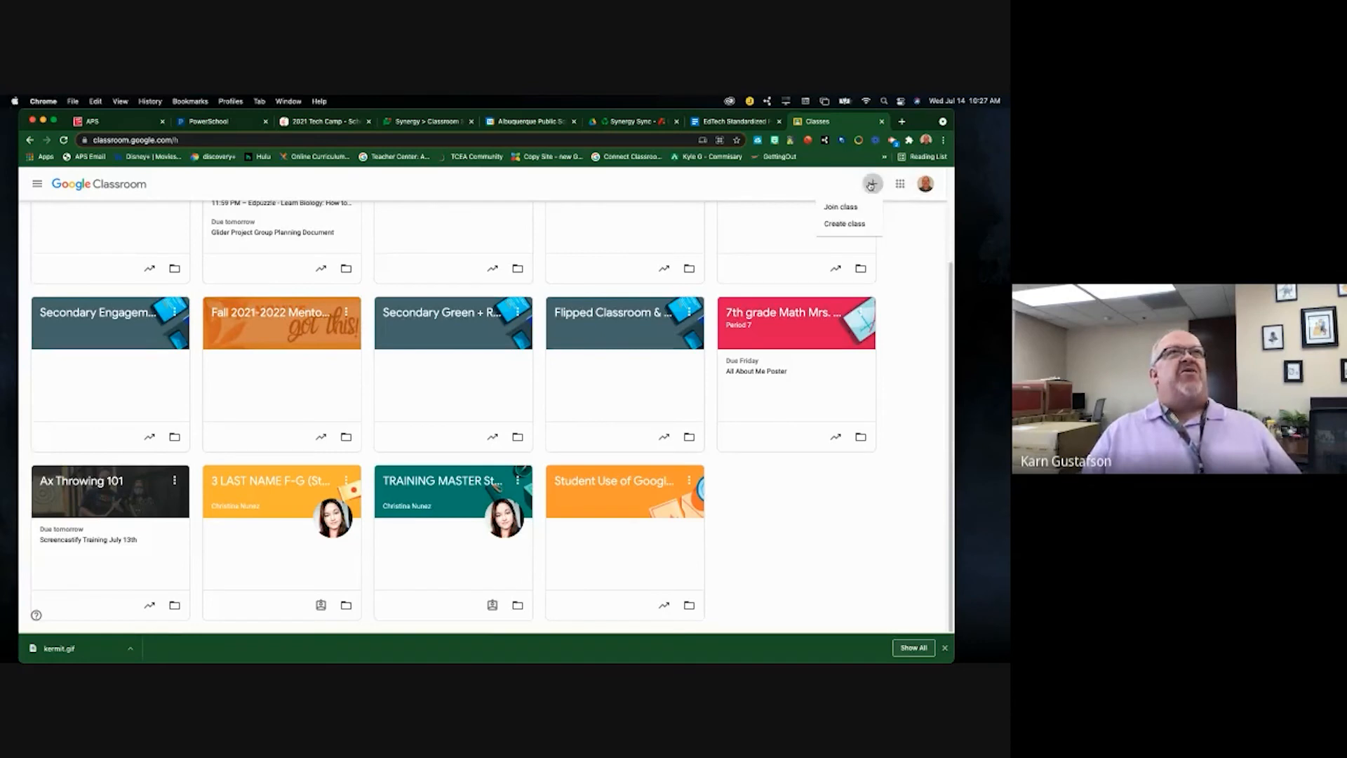
click(850, 223)
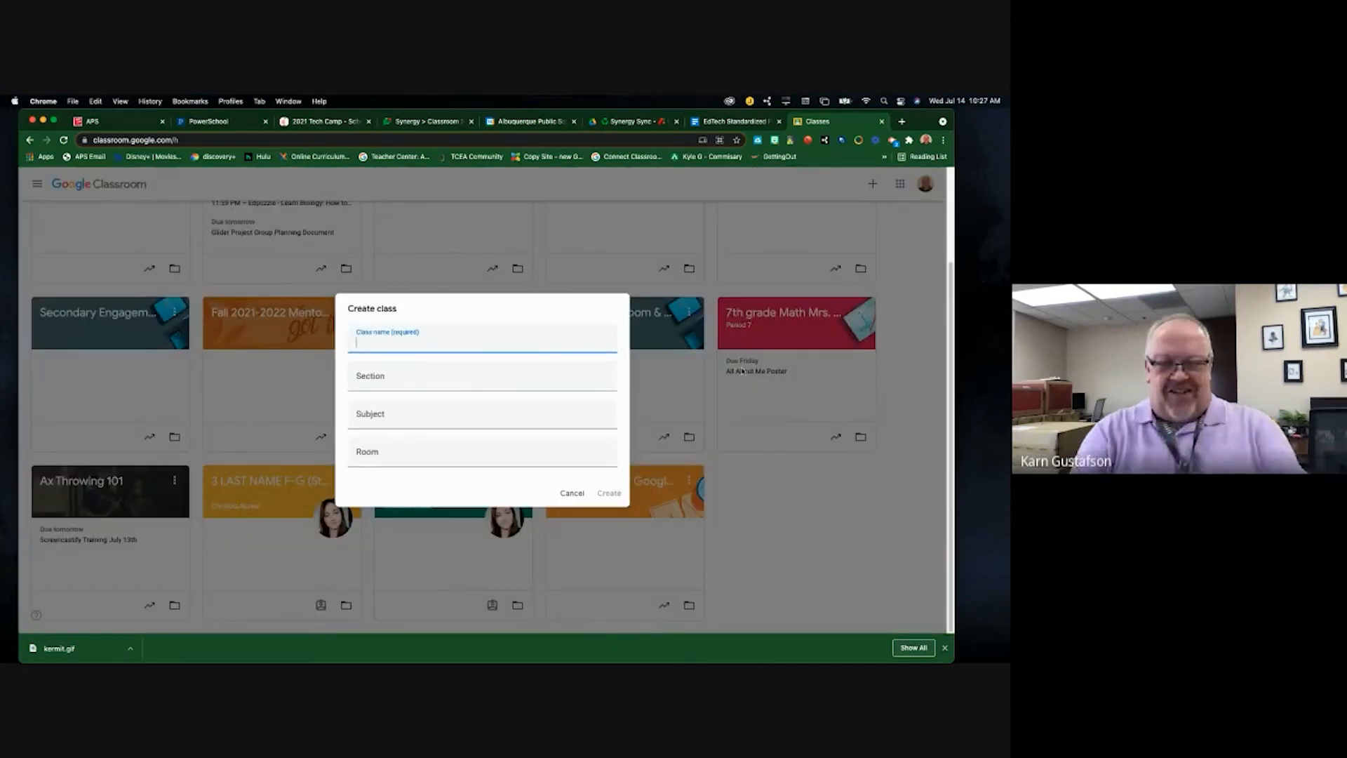
text(Edge)
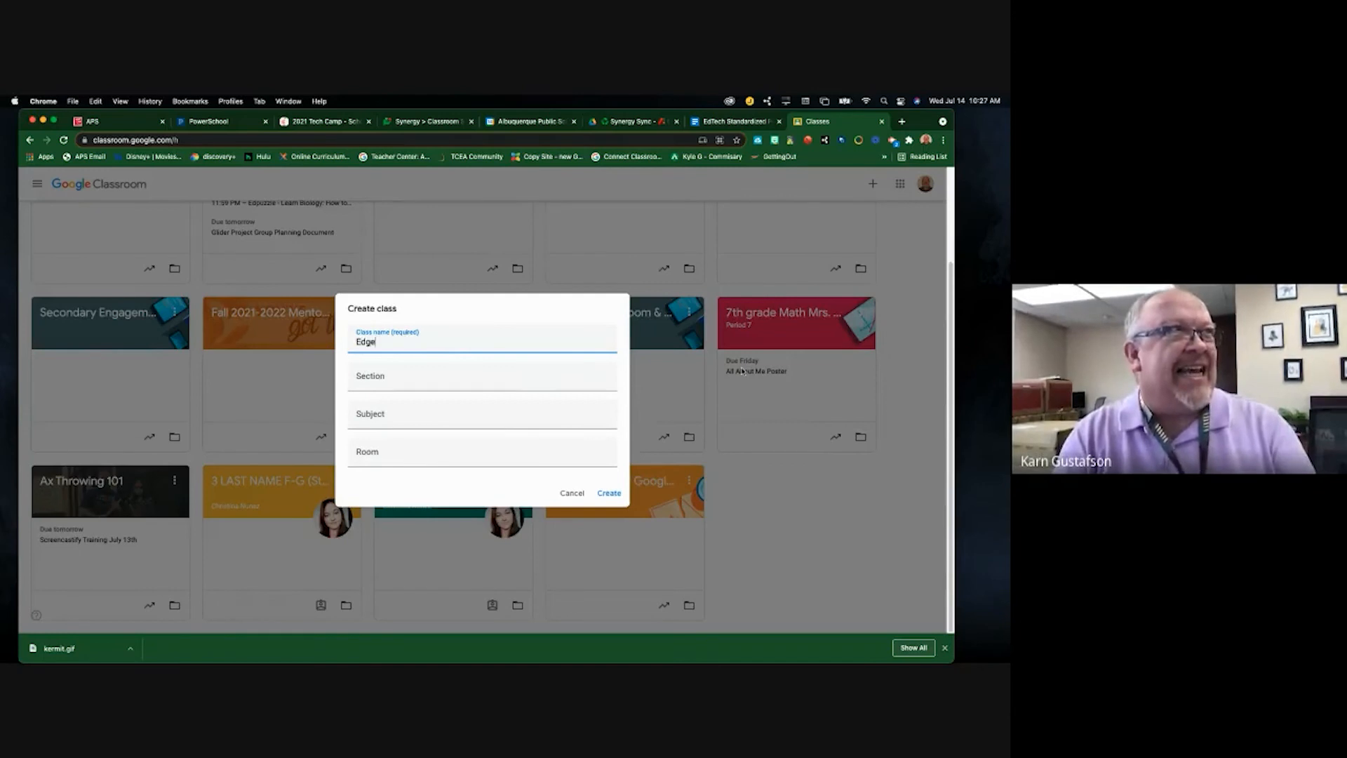
text(nuity Summ)
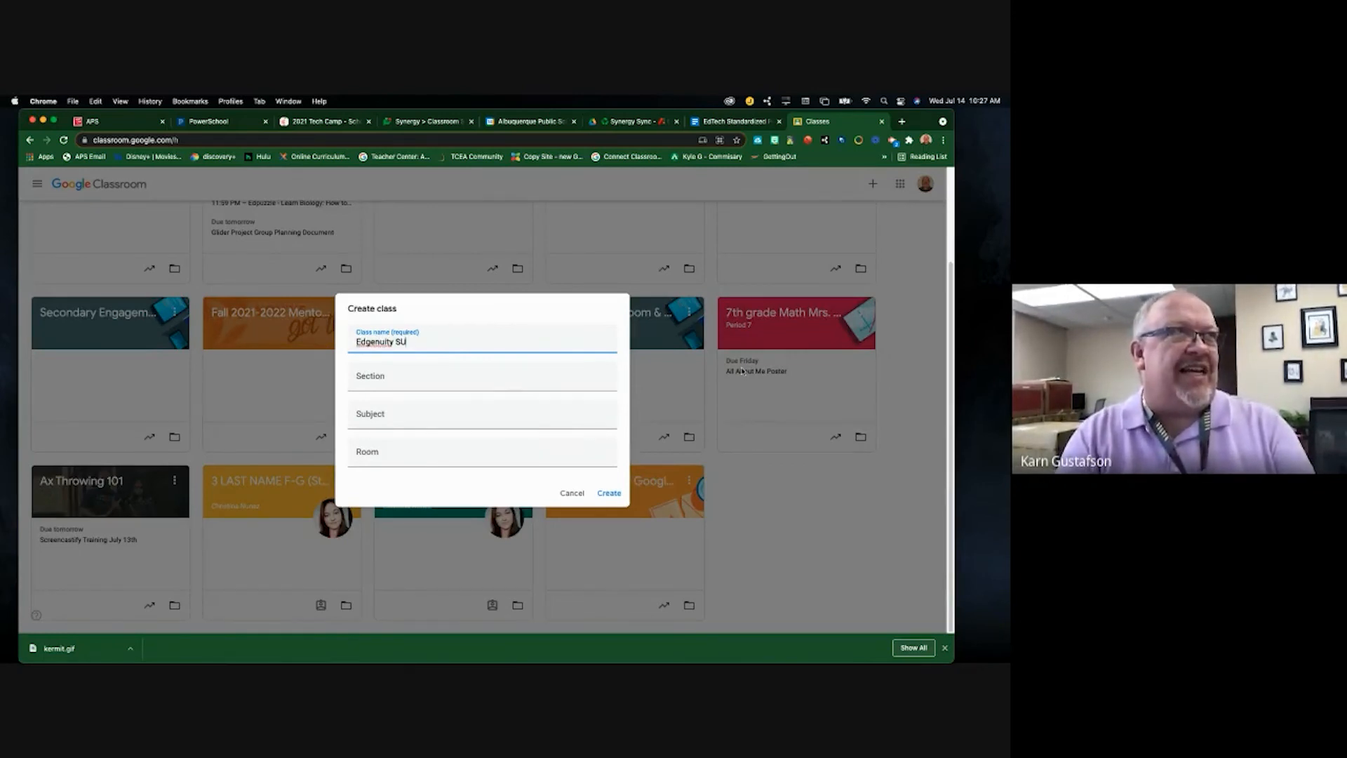
text(er S)
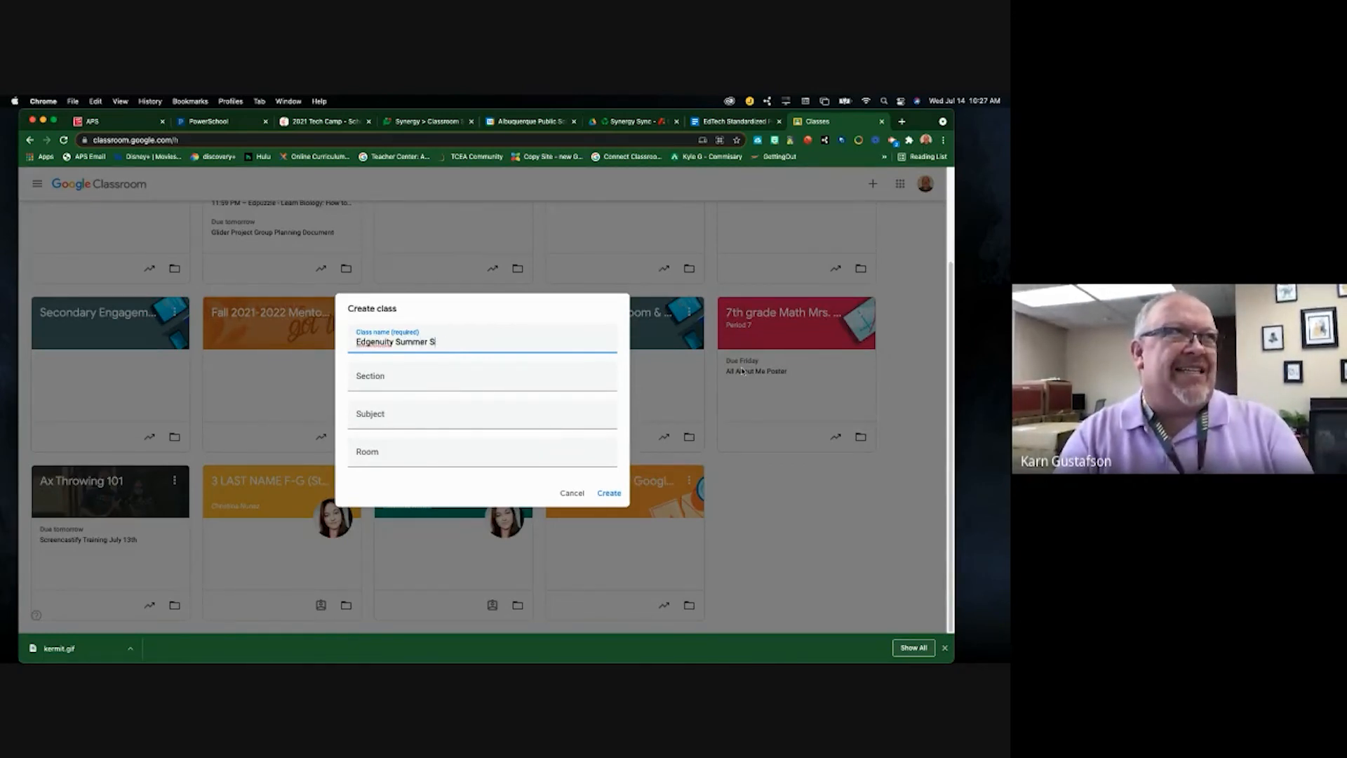
text(chool U.S. History)
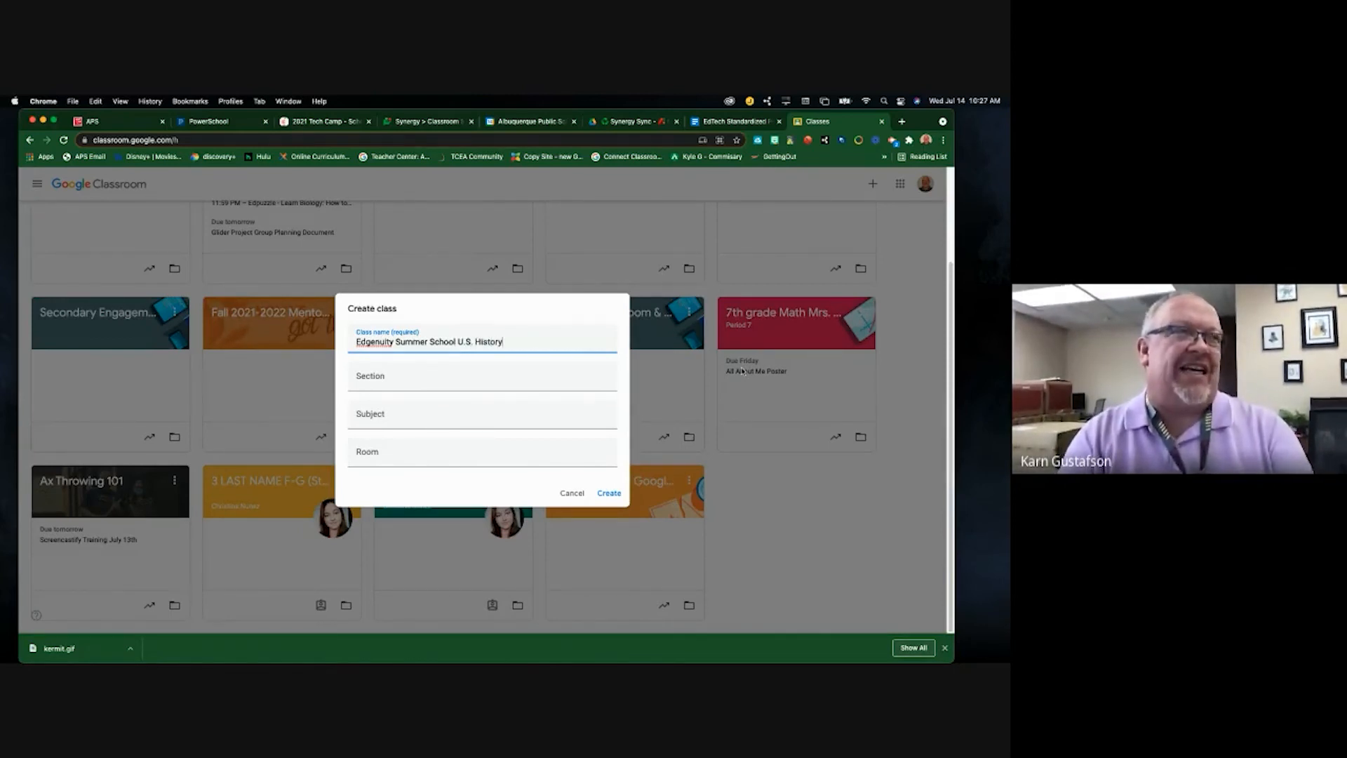
key(Tab)
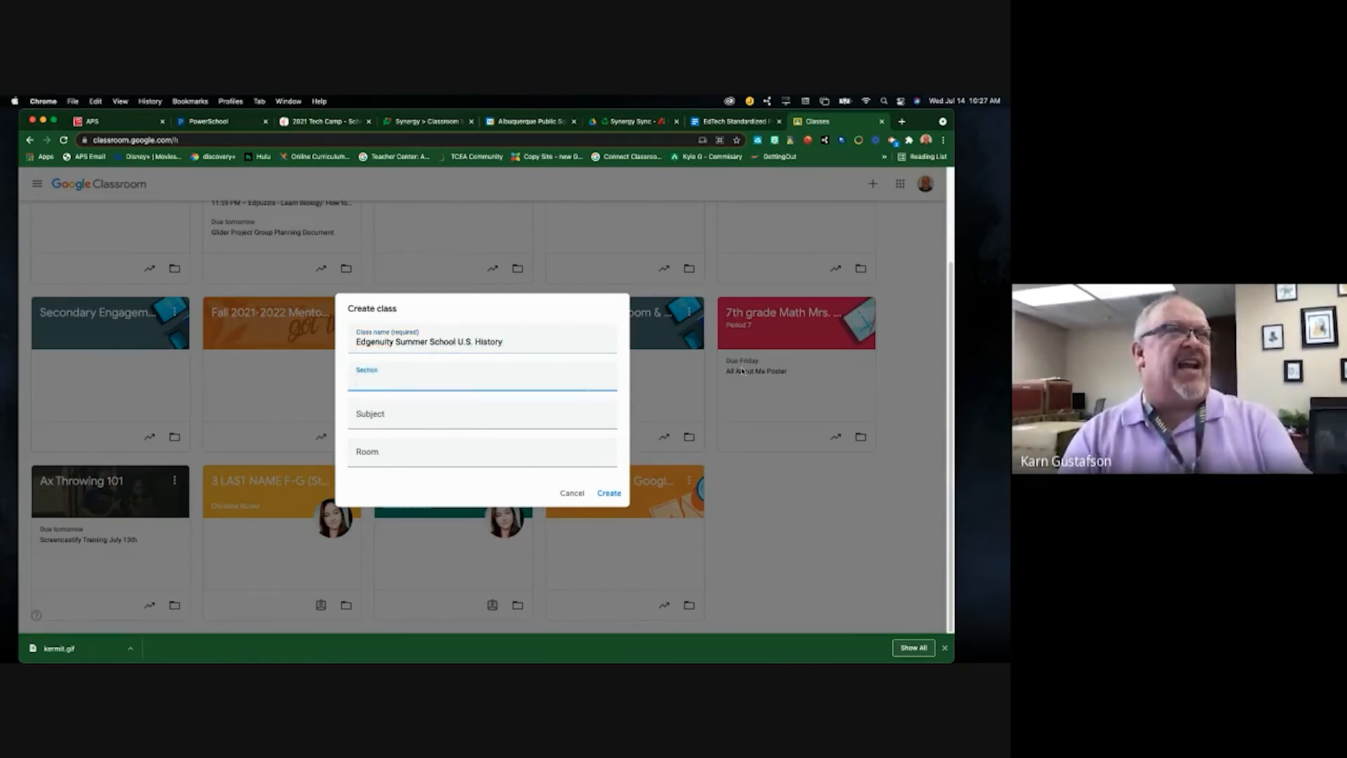
key(Tab)
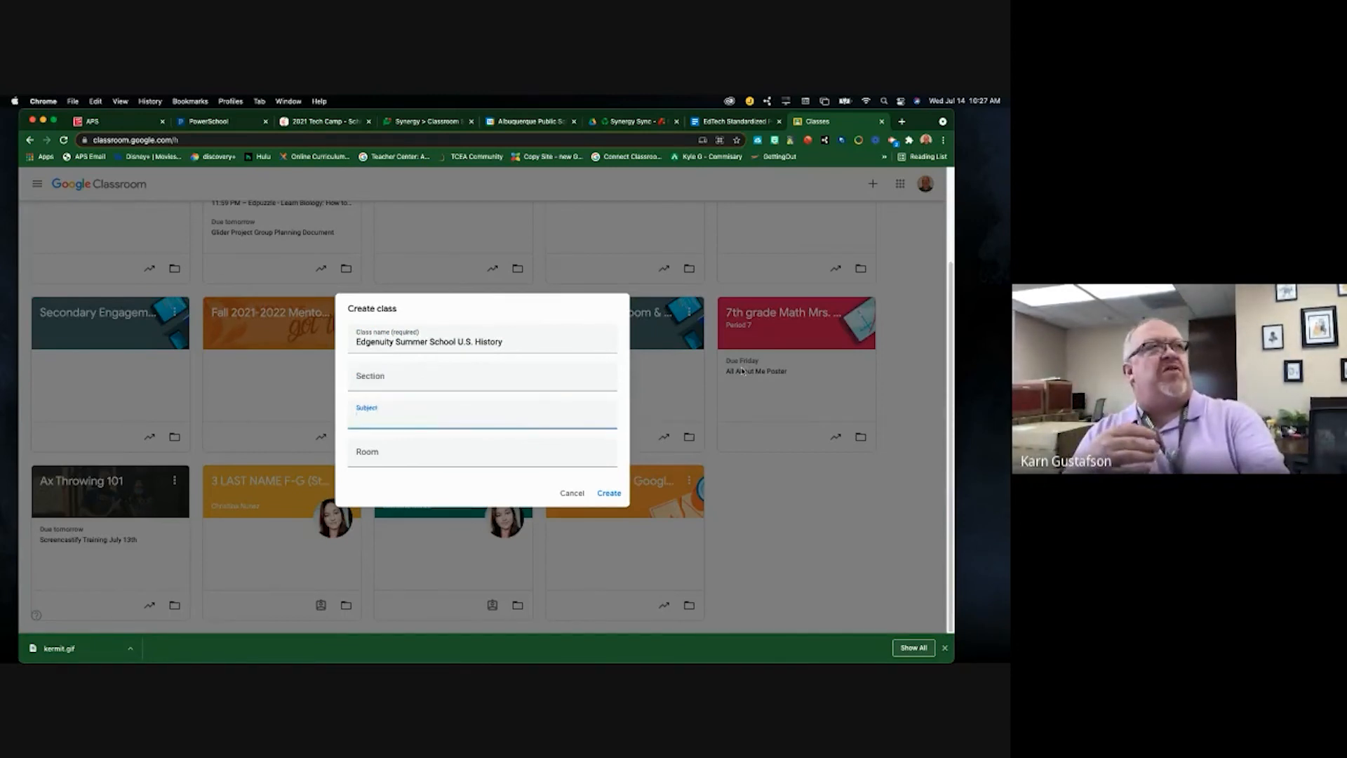
key(Tab)
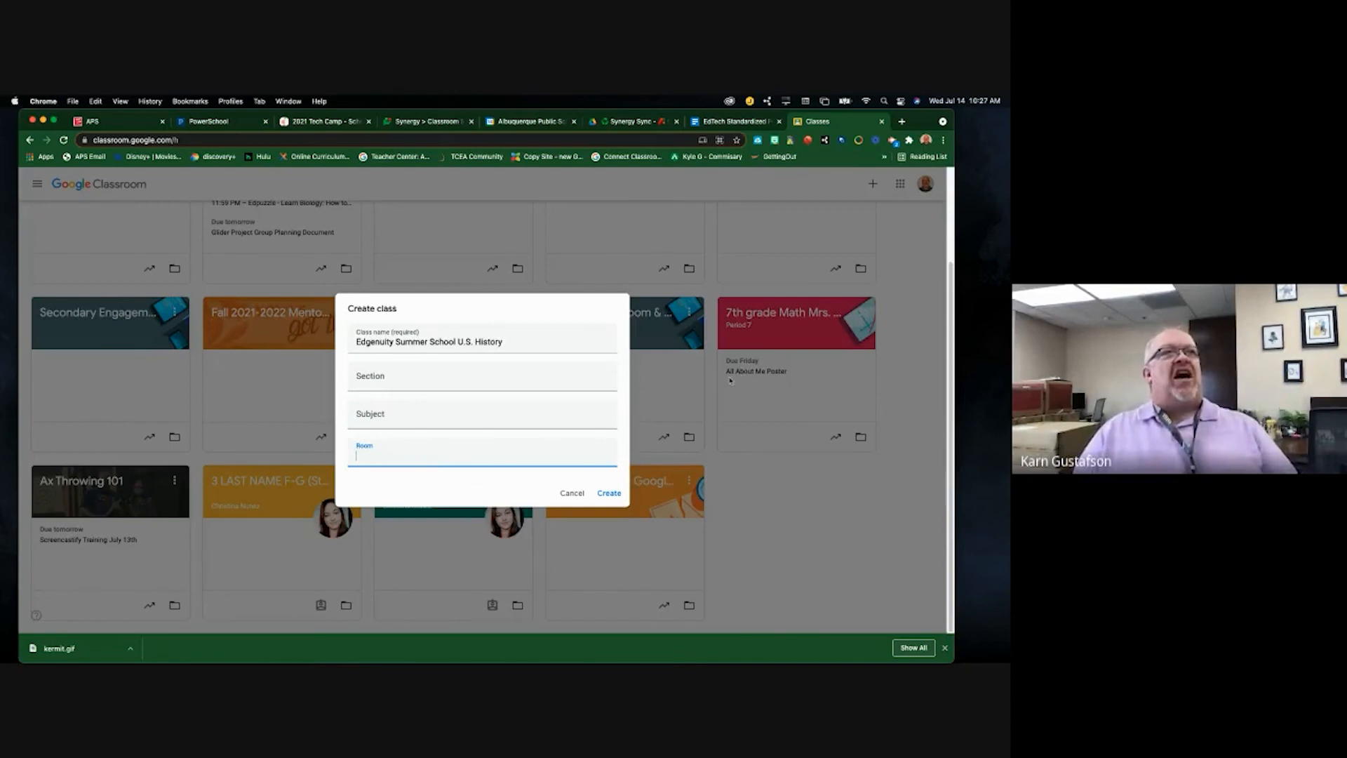
click(603, 492)
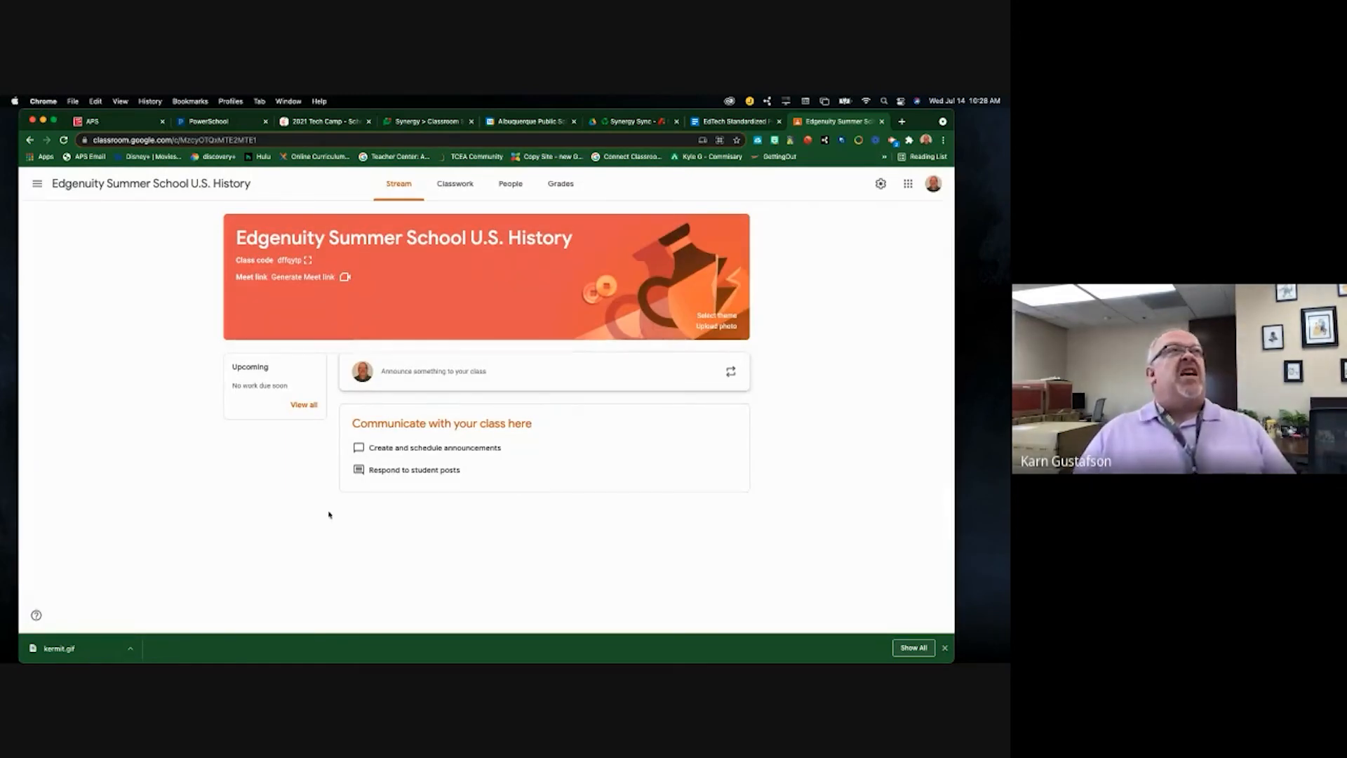
- Enlarge the class join code, close it, check the People list, and return to Stream
click(307, 260)
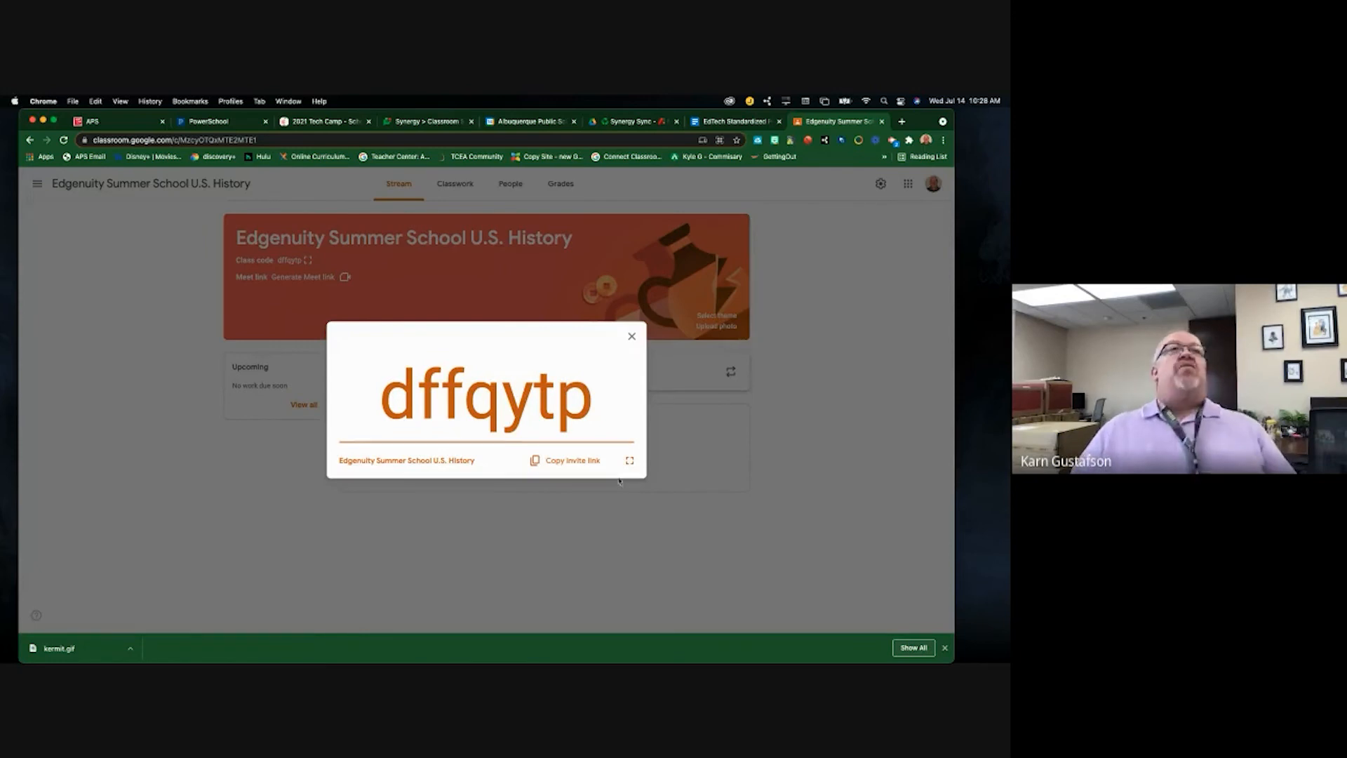
click(635, 335)
click(511, 184)
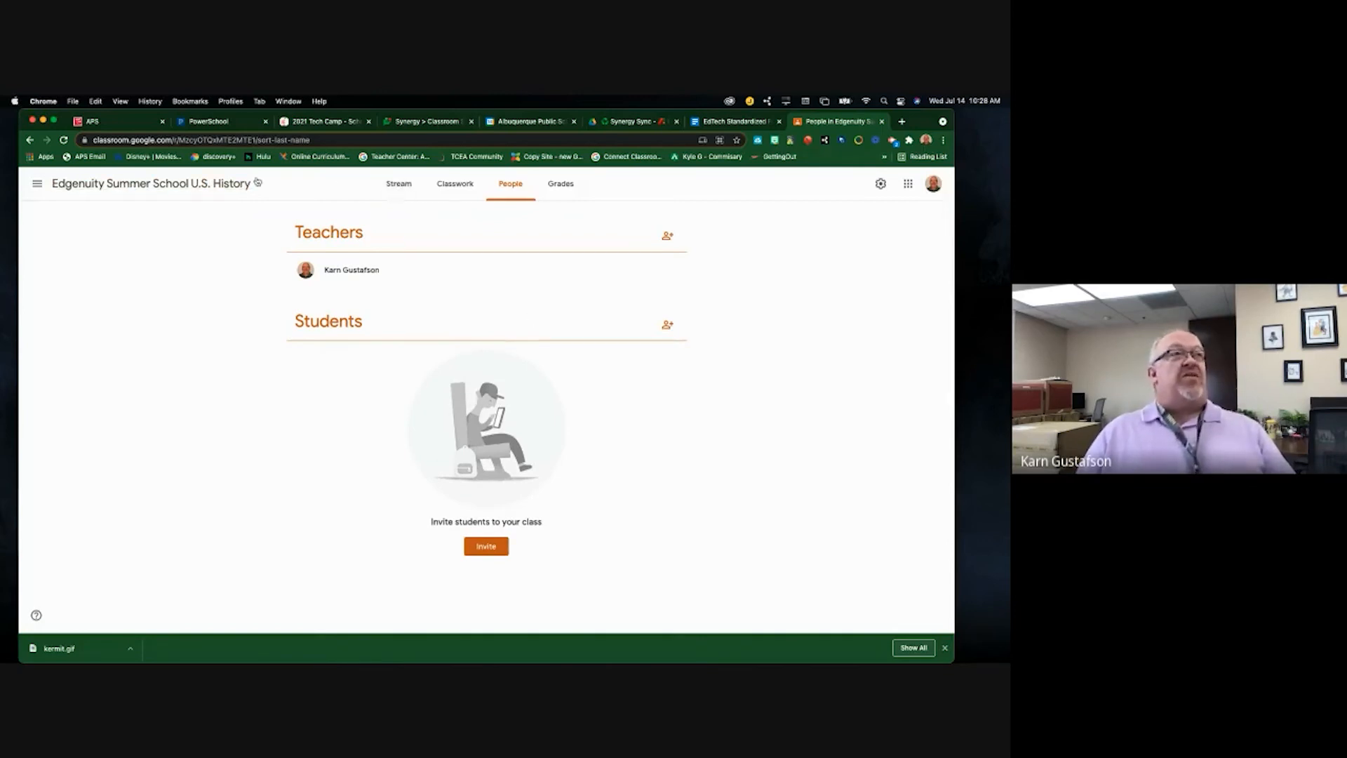
click(394, 186)
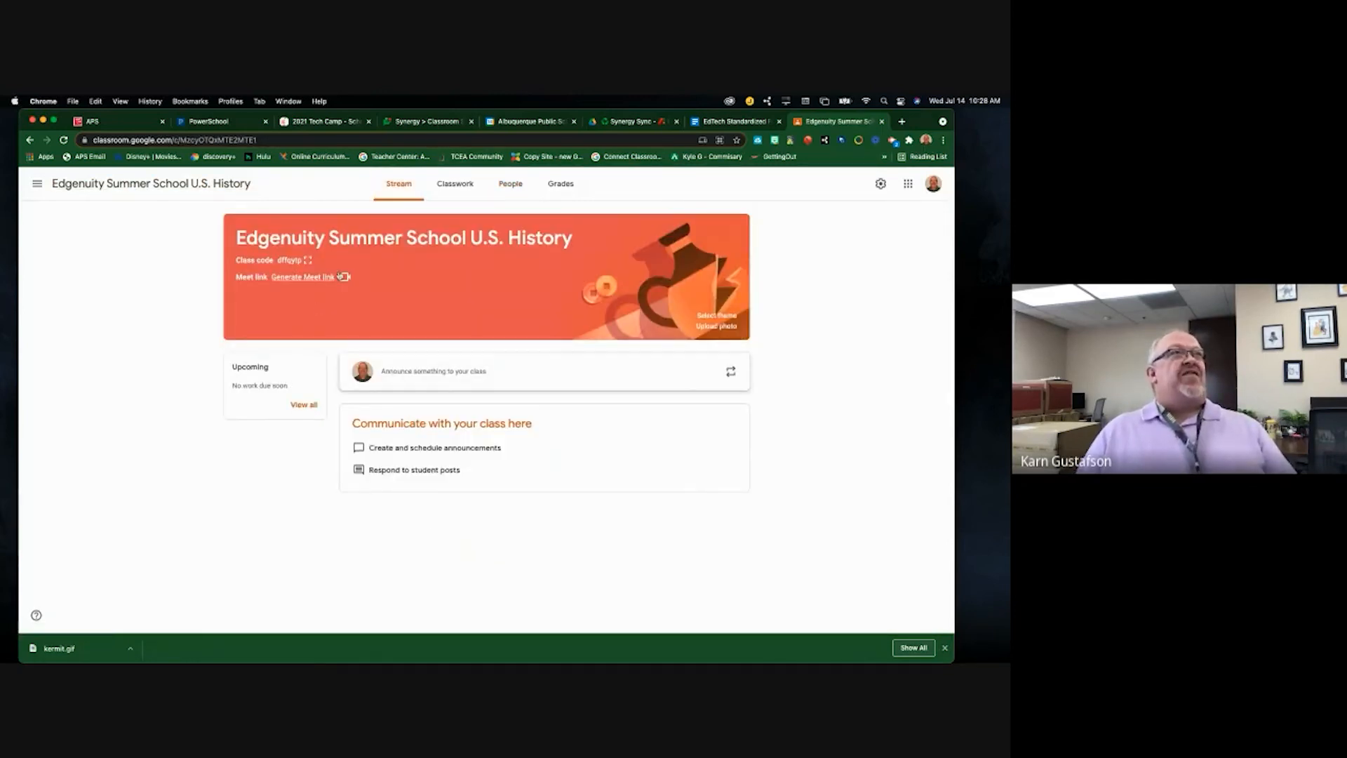
- Display the class code enlarged again, then open the navigation drawer listing the classes
click(309, 260)
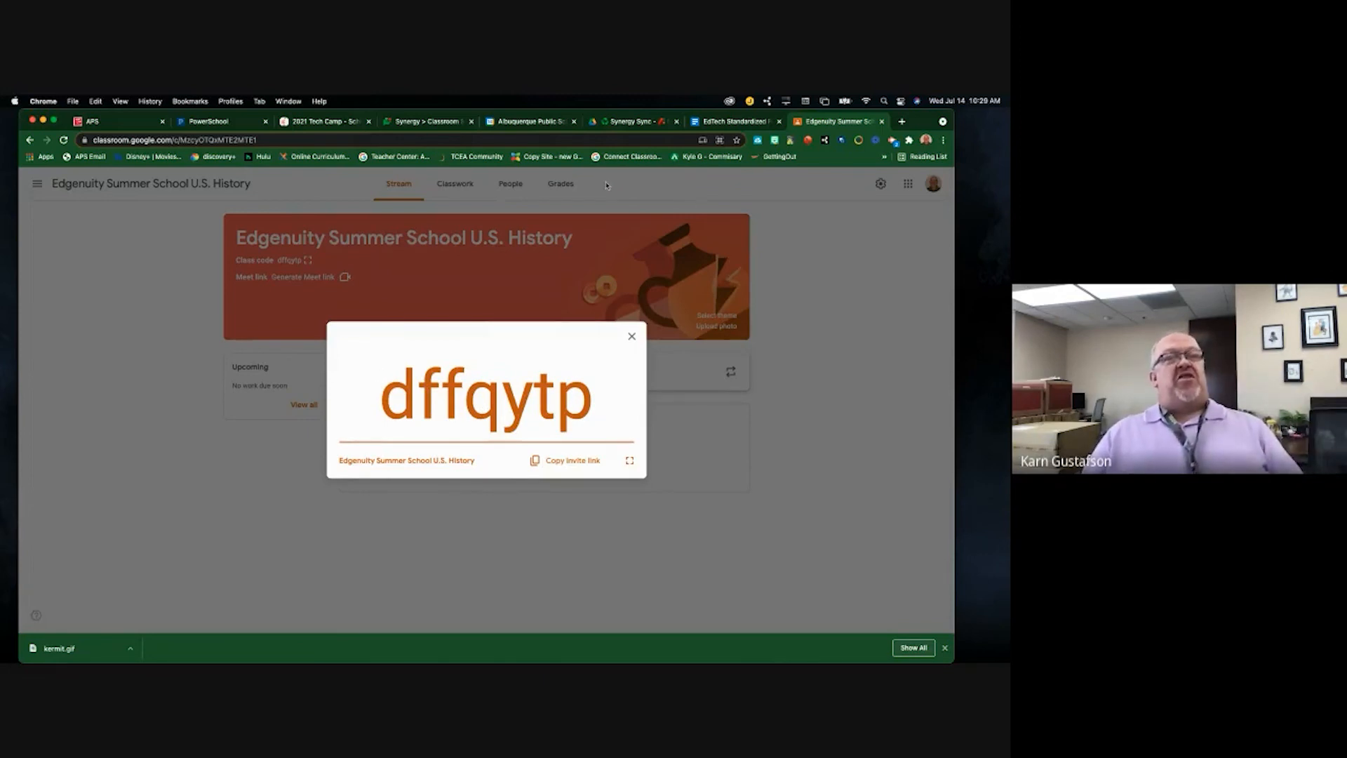
click(834, 287)
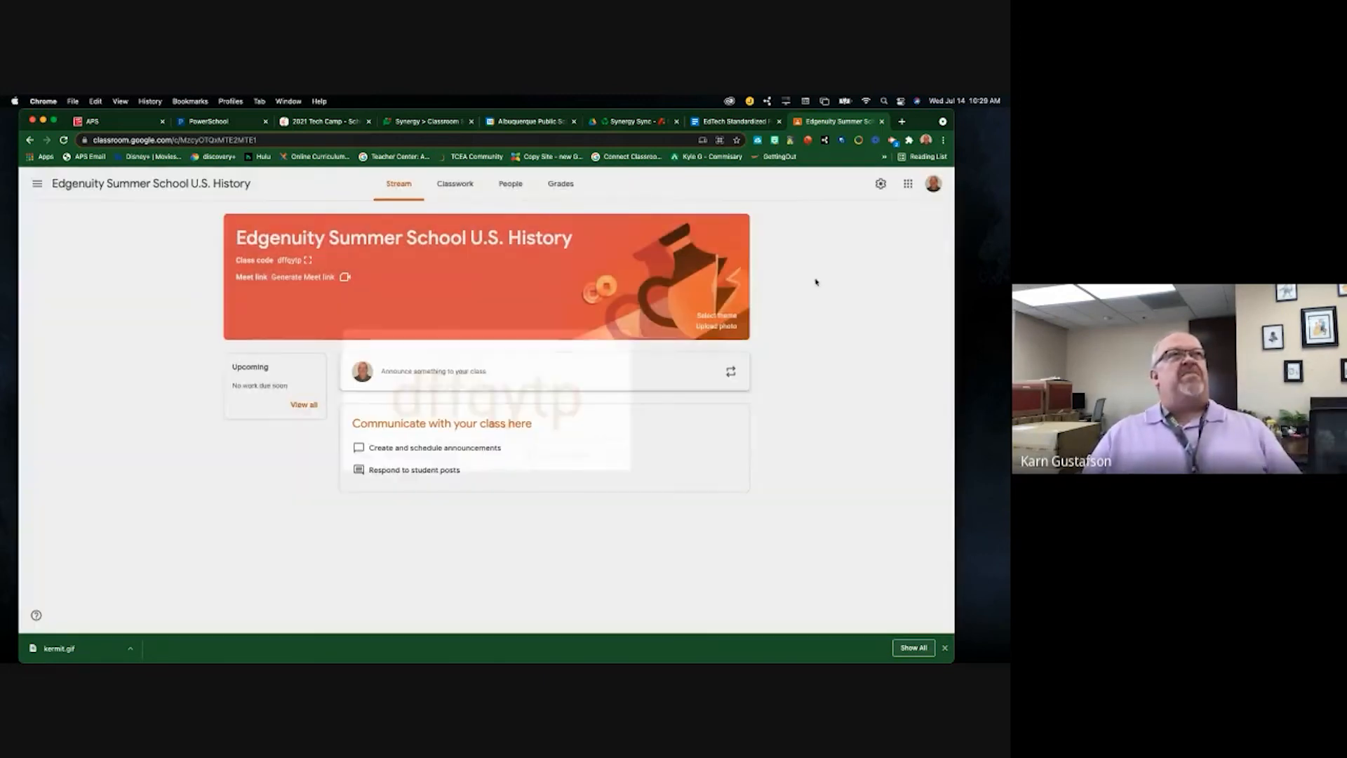
click(37, 183)
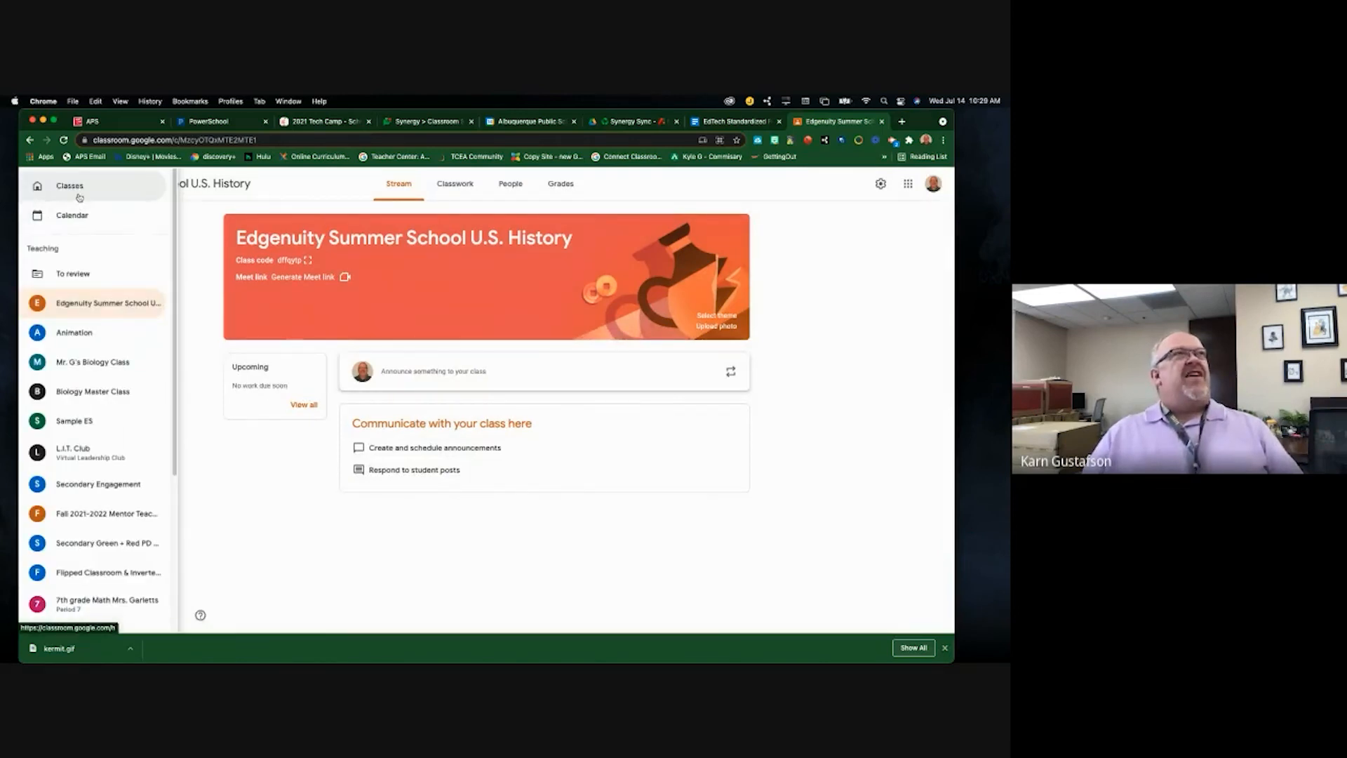
- Go to the Classes grid and open the Join class page, then leave without joining
click(78, 191)
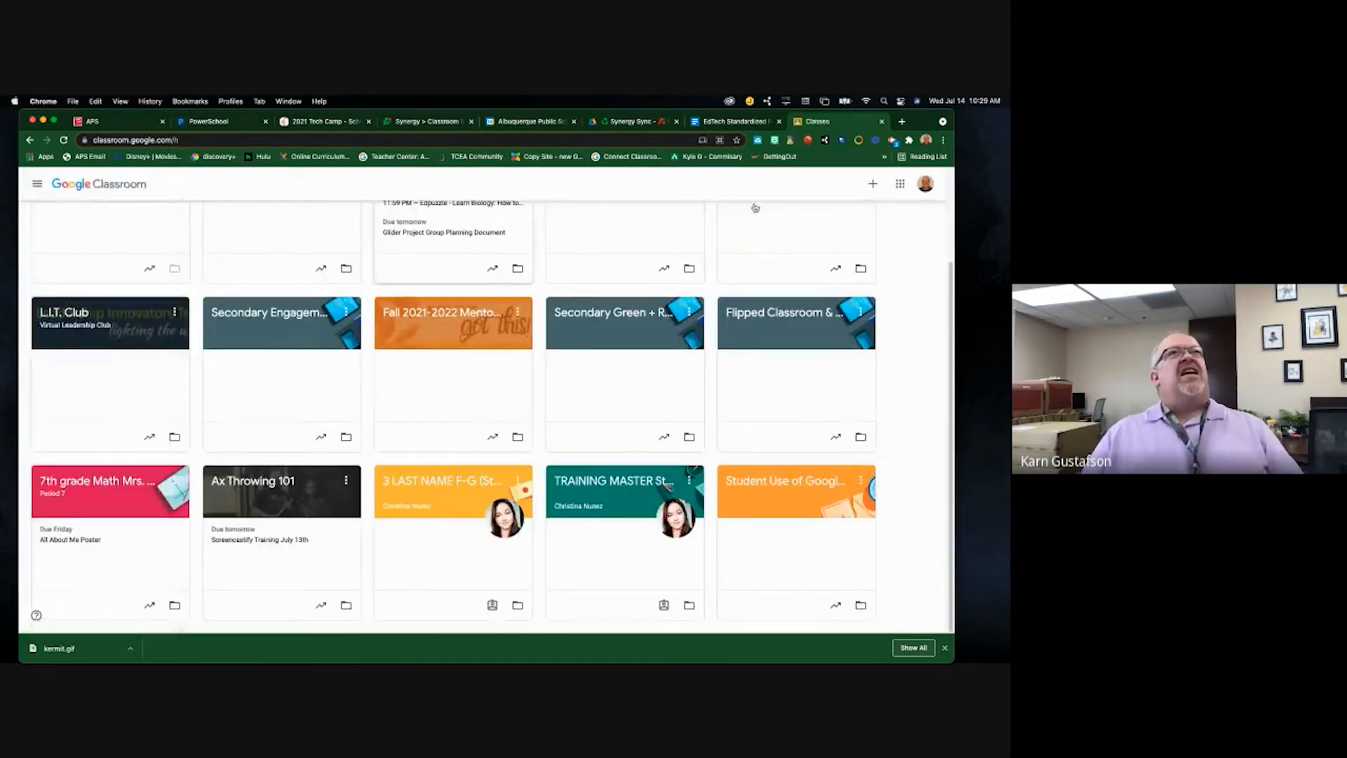
click(872, 184)
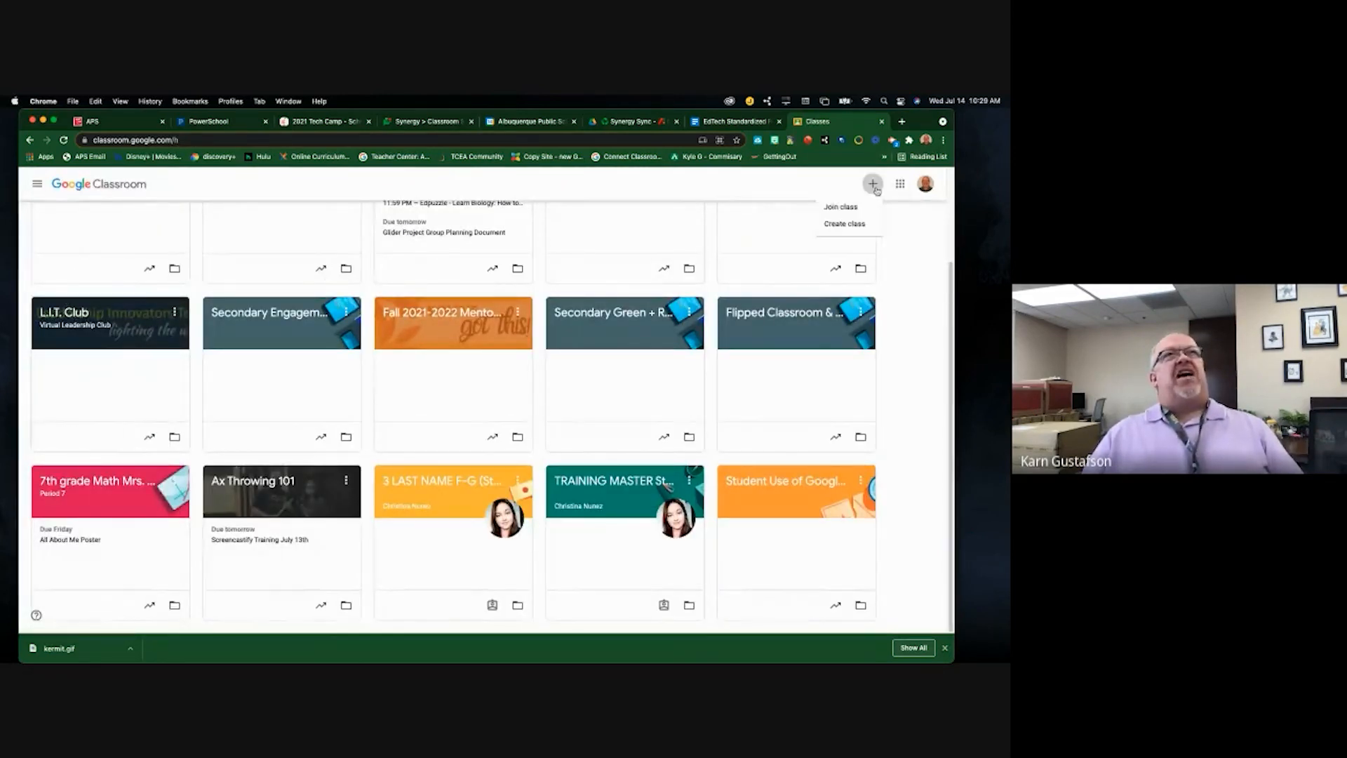
click(842, 206)
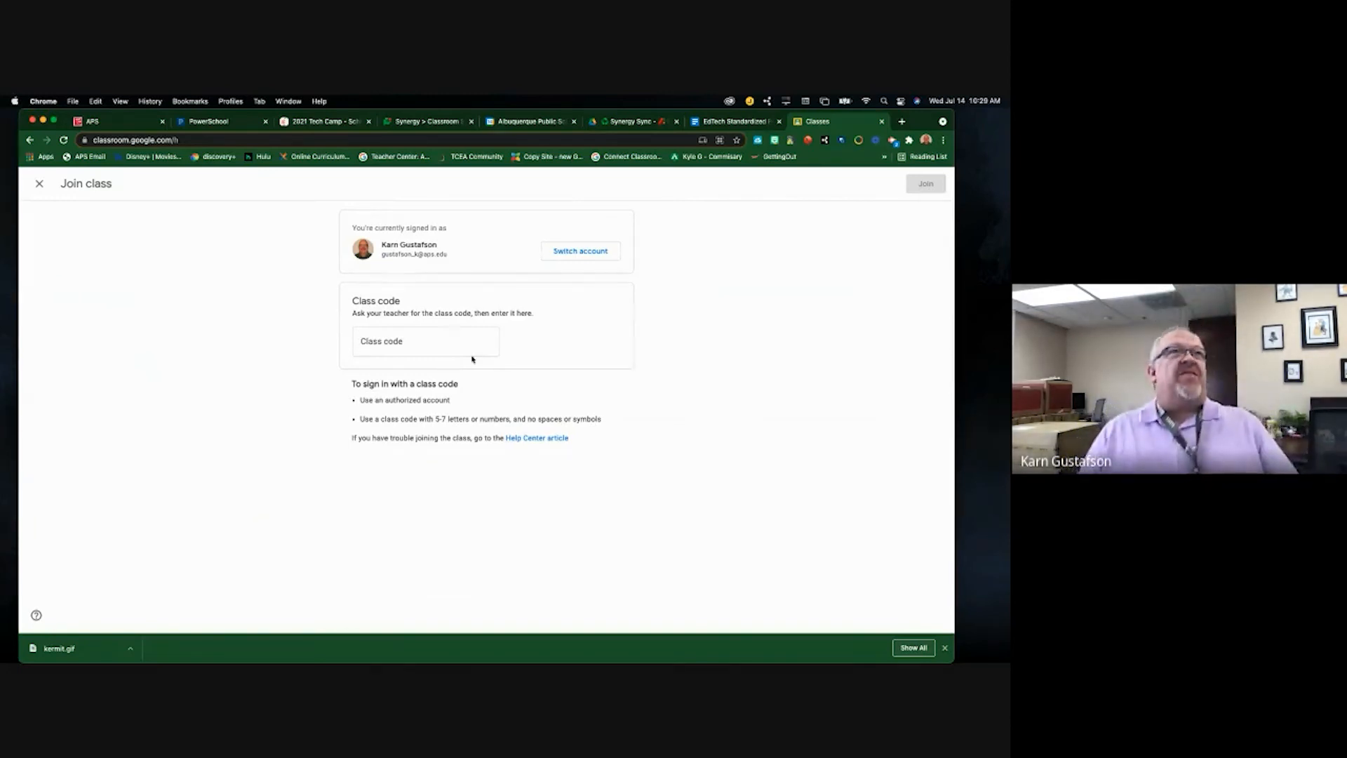
click(39, 183)
- Reopen the Edgenuity Summer School U.S. History class from the top of the classes grid
scroll(342, 275, up, 2)
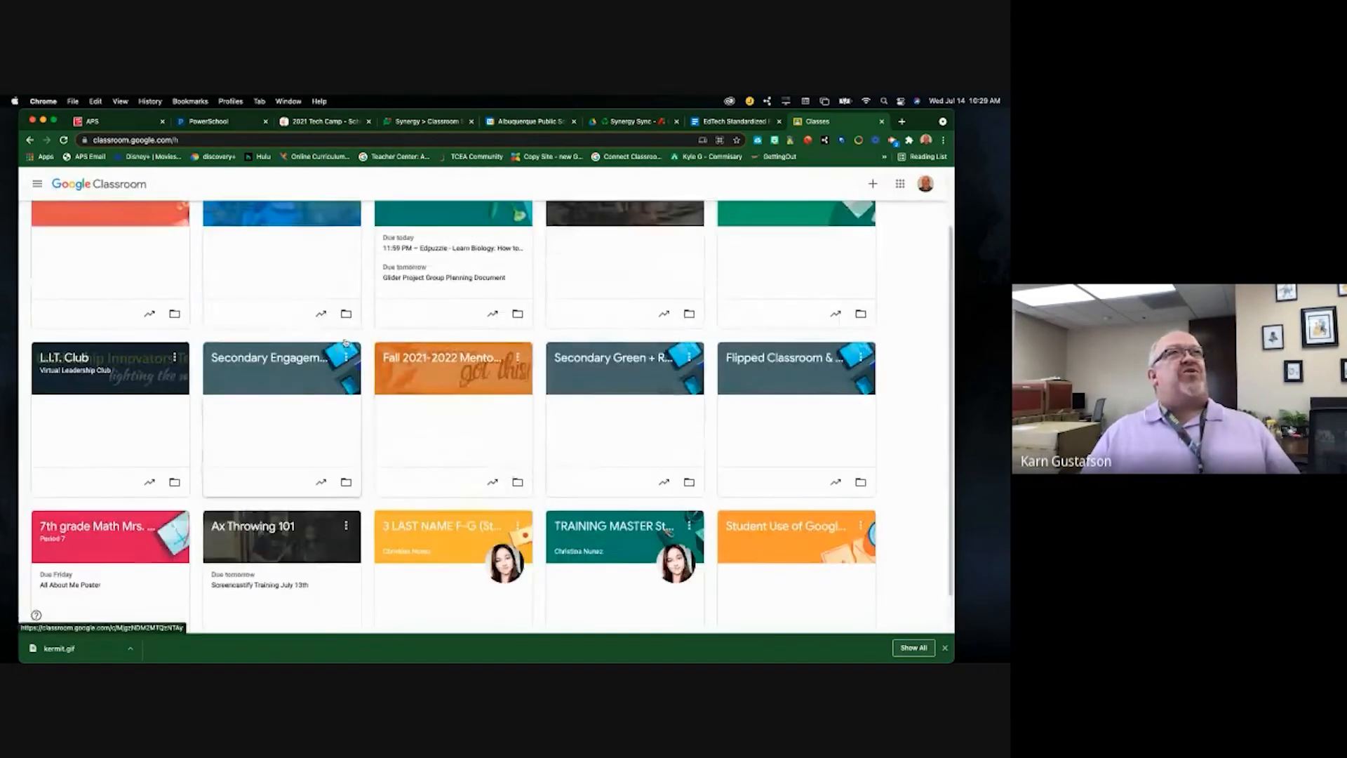
scroll(364, 336, down, 2)
scroll(364, 335, up, 3)
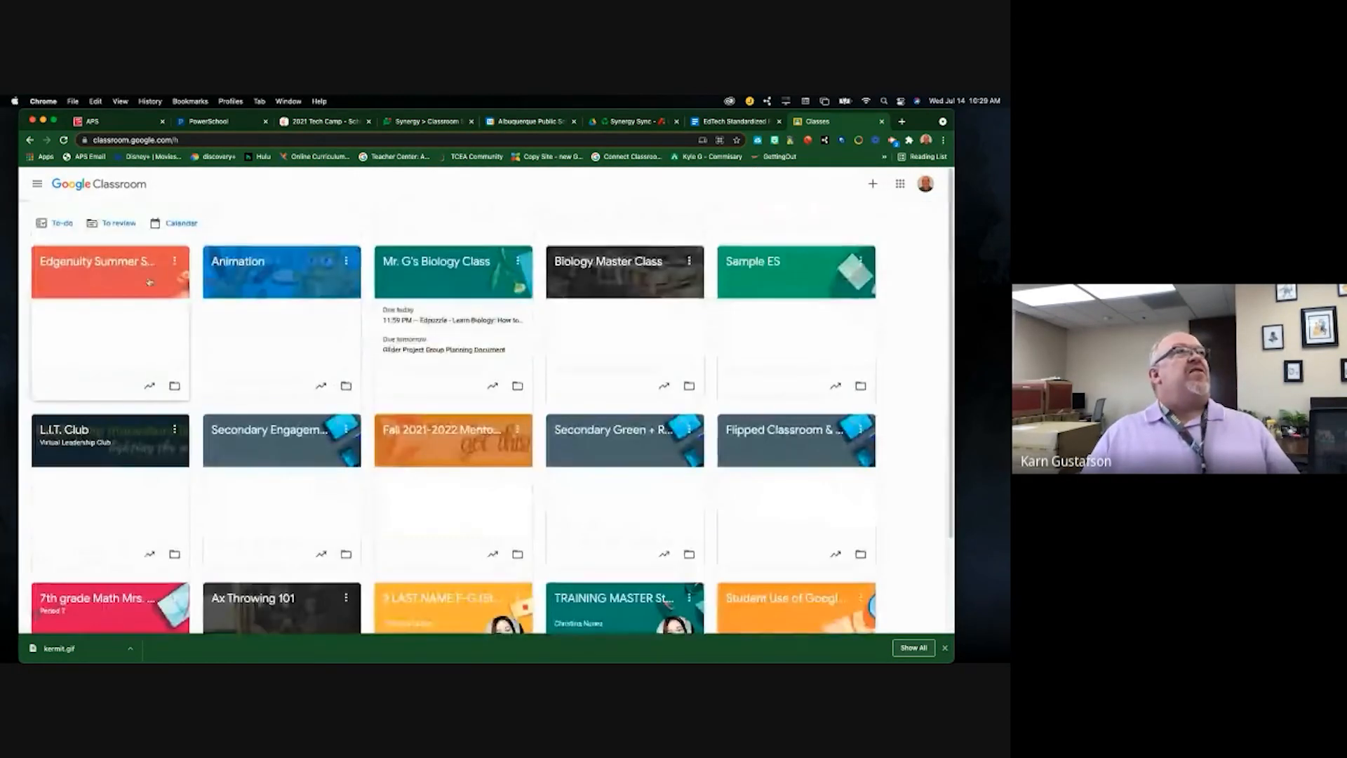
click(103, 261)
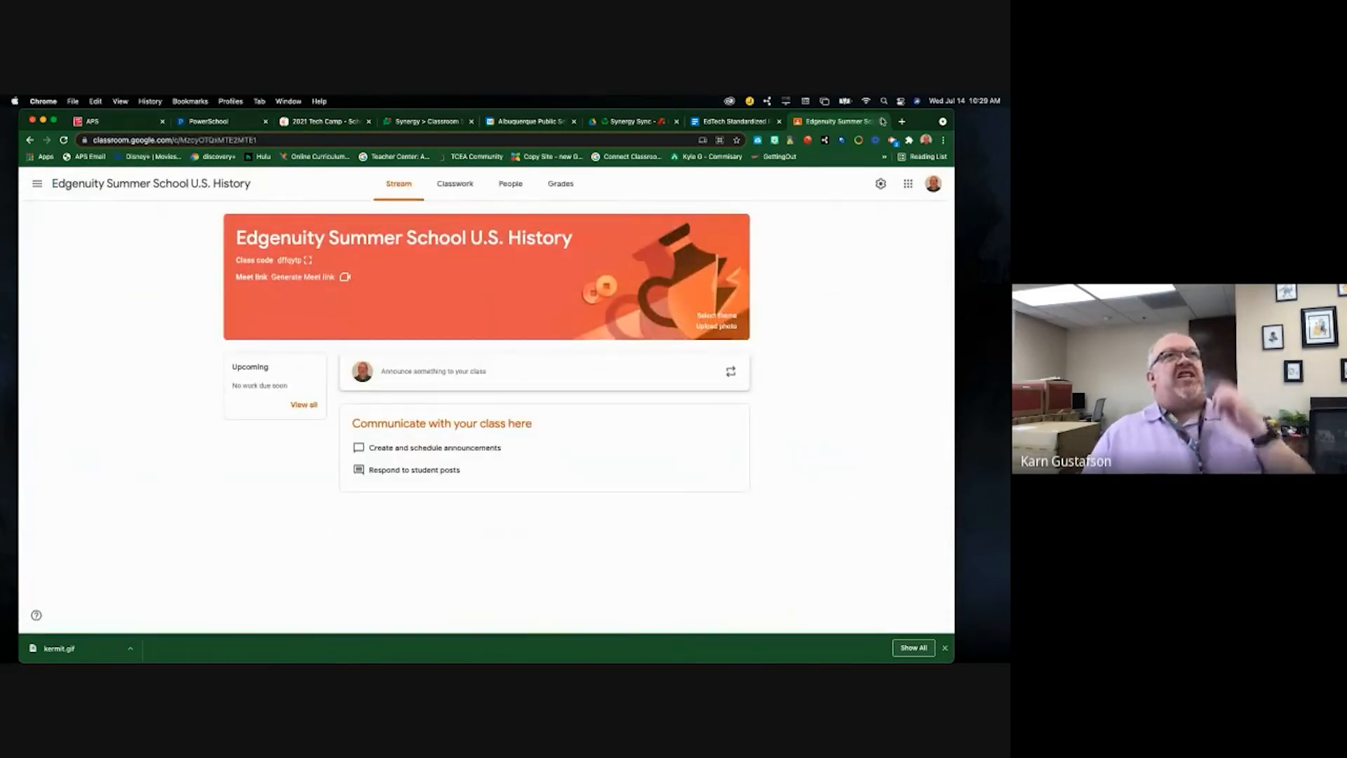
- In a new tab, go to synergy.aps.edu and log in with the saved credentials
click(902, 122)
click(629, 140)
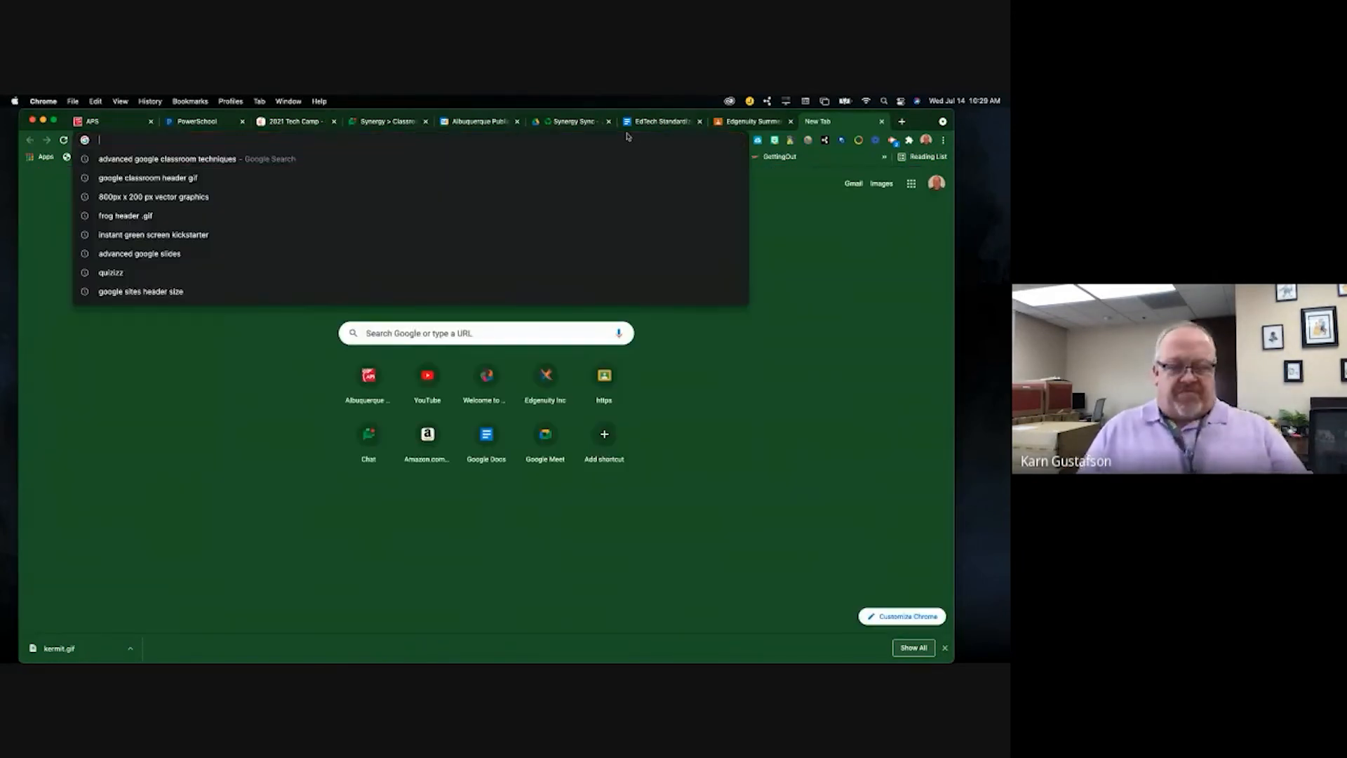
text(synergy)
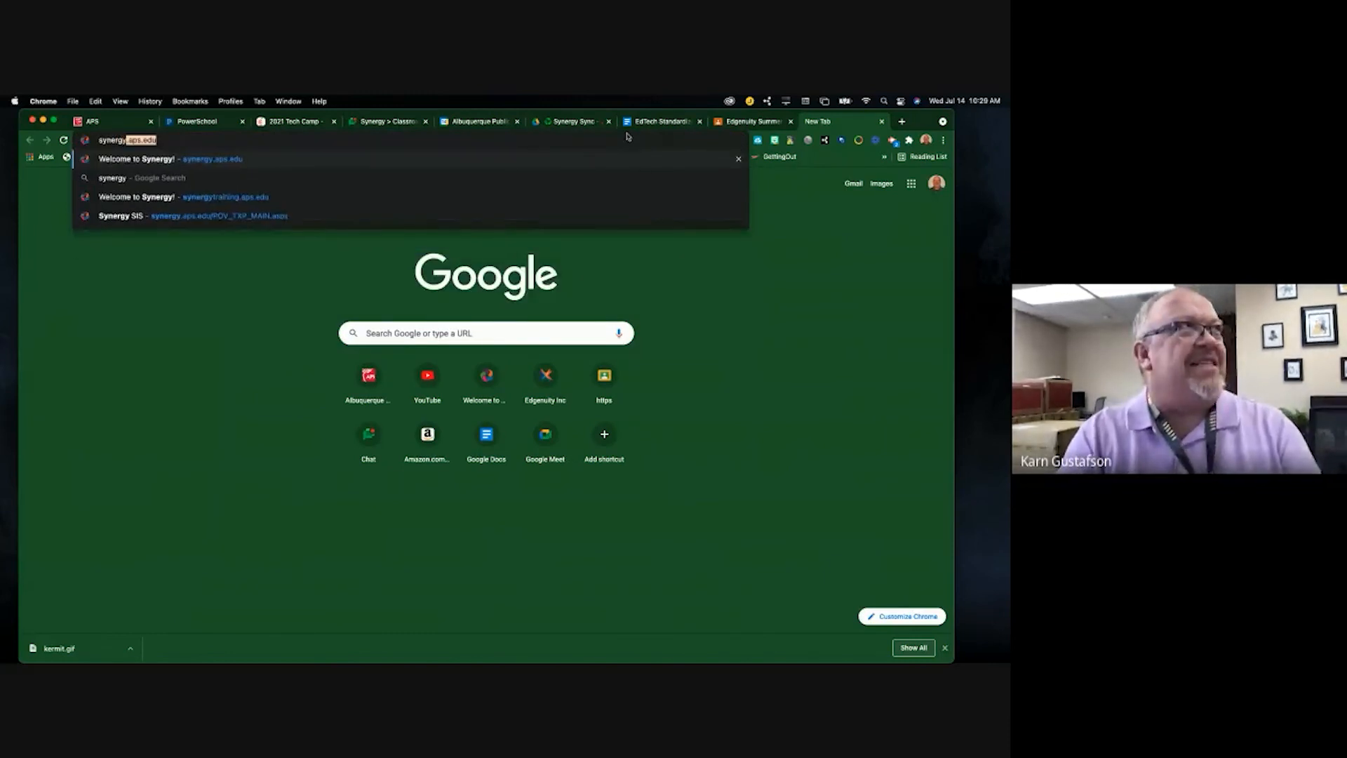
key(Return)
click(449, 470)
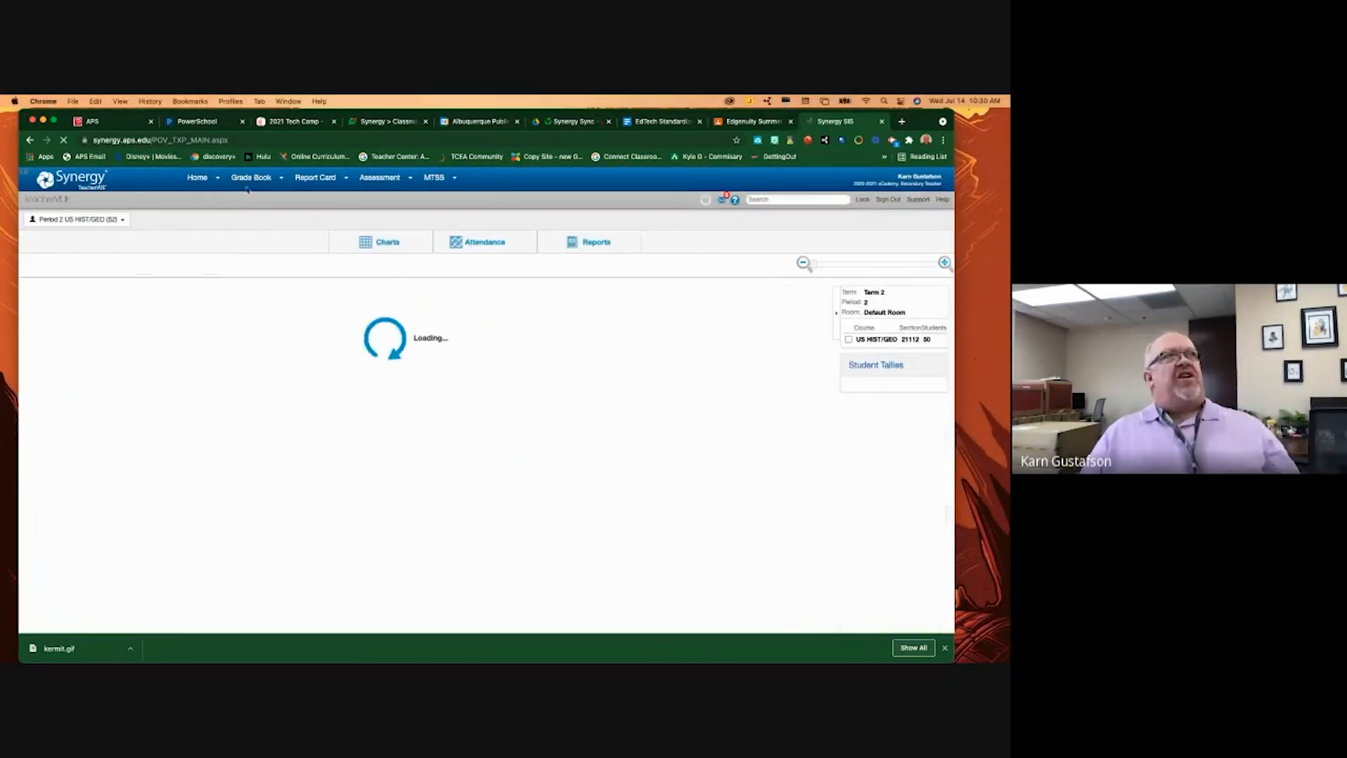
- Open the Period 2 US HIST/GEO grade book and show the Google account connection panel
mouse_move(248, 181)
click(255, 199)
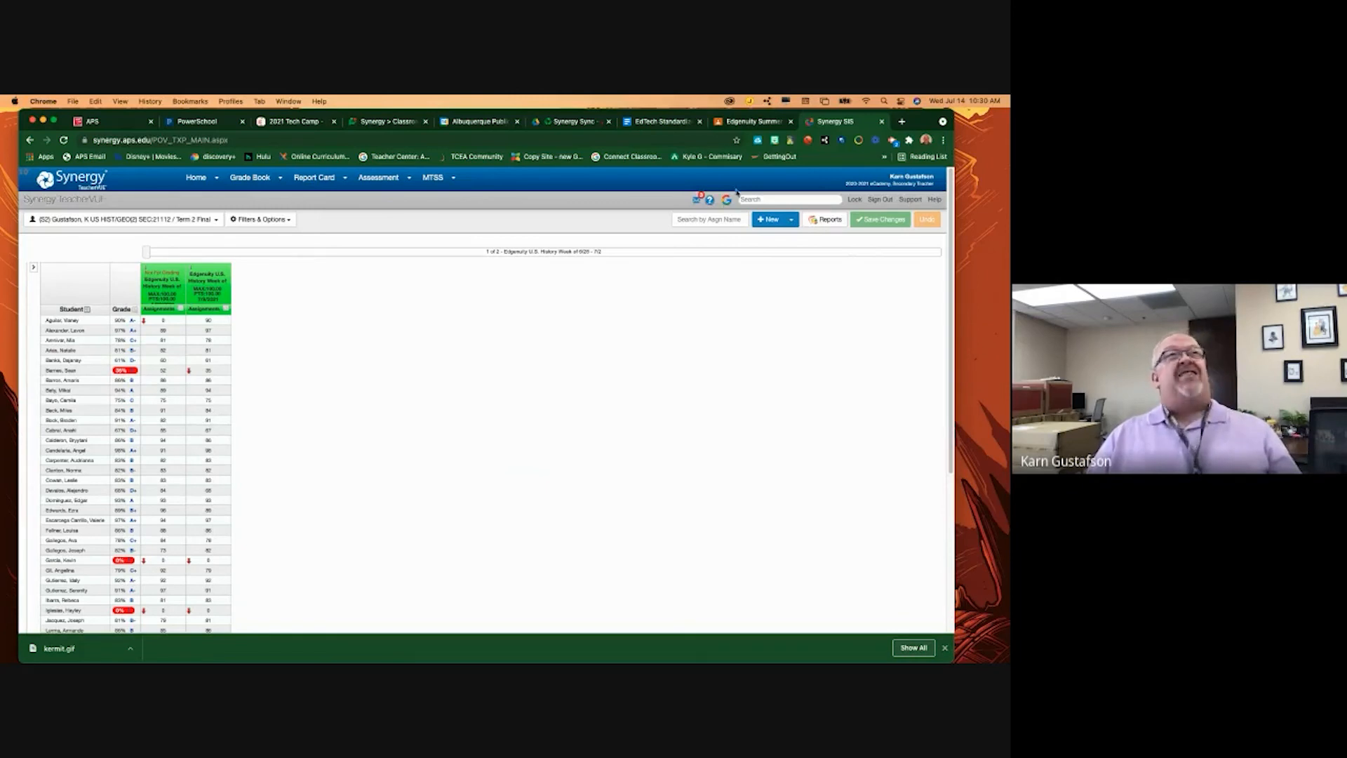
click(727, 202)
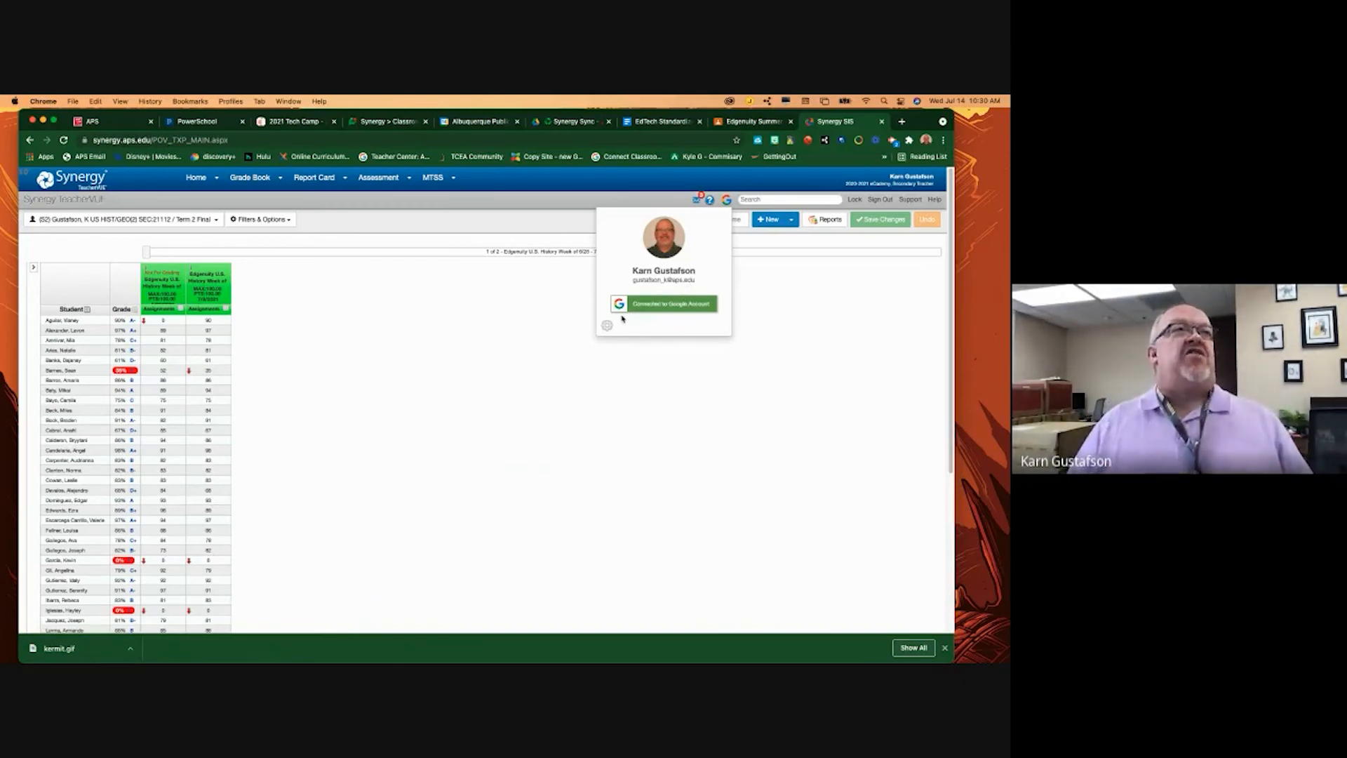
- Turn on Session Auto Sync, keep Assignments as default type, and close the general options
click(607, 330)
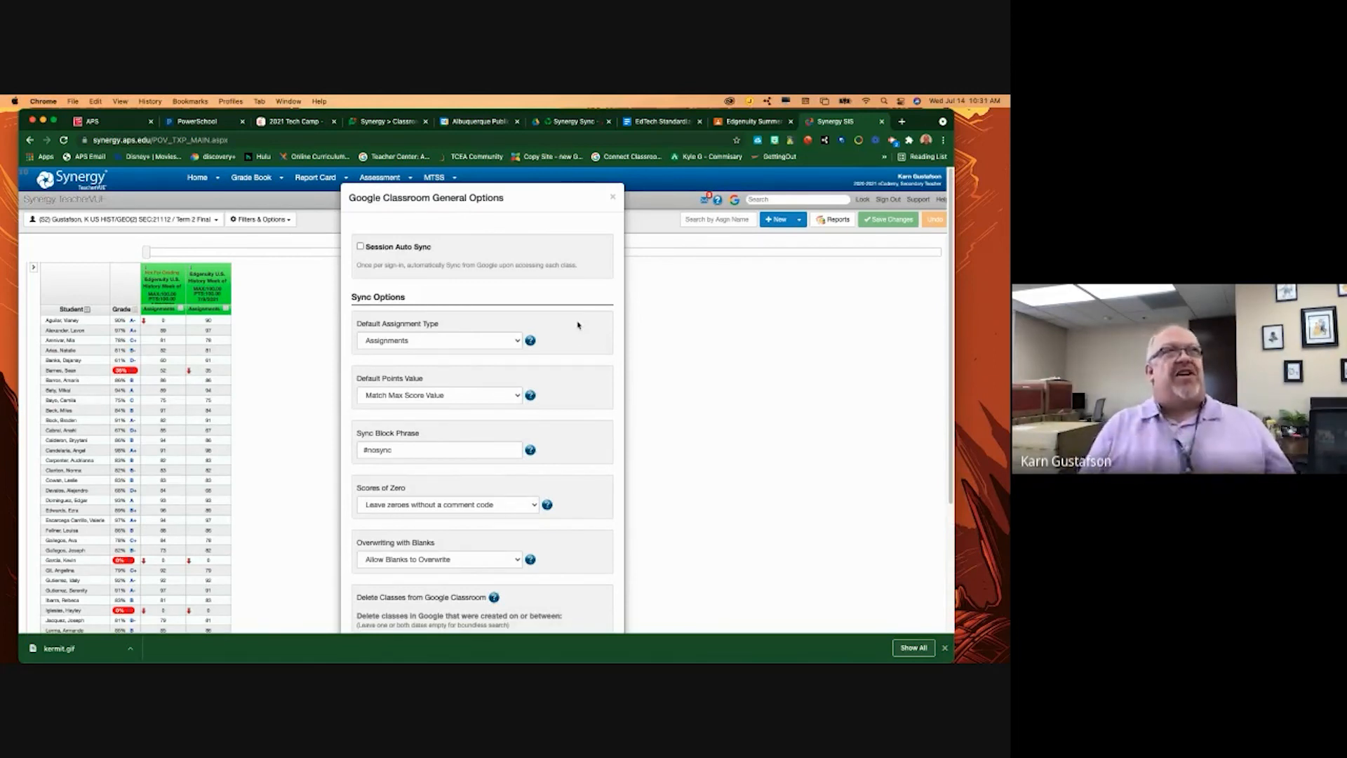
click(361, 247)
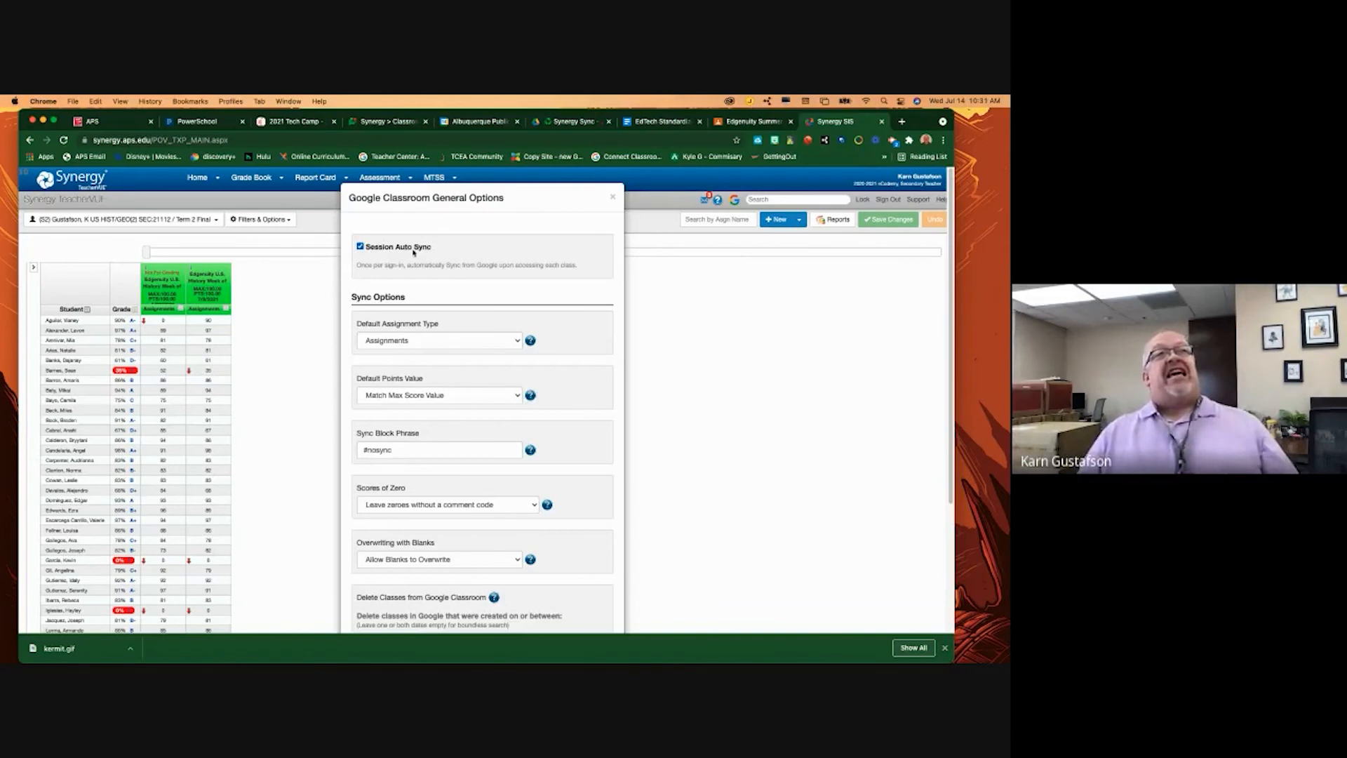
click(360, 247)
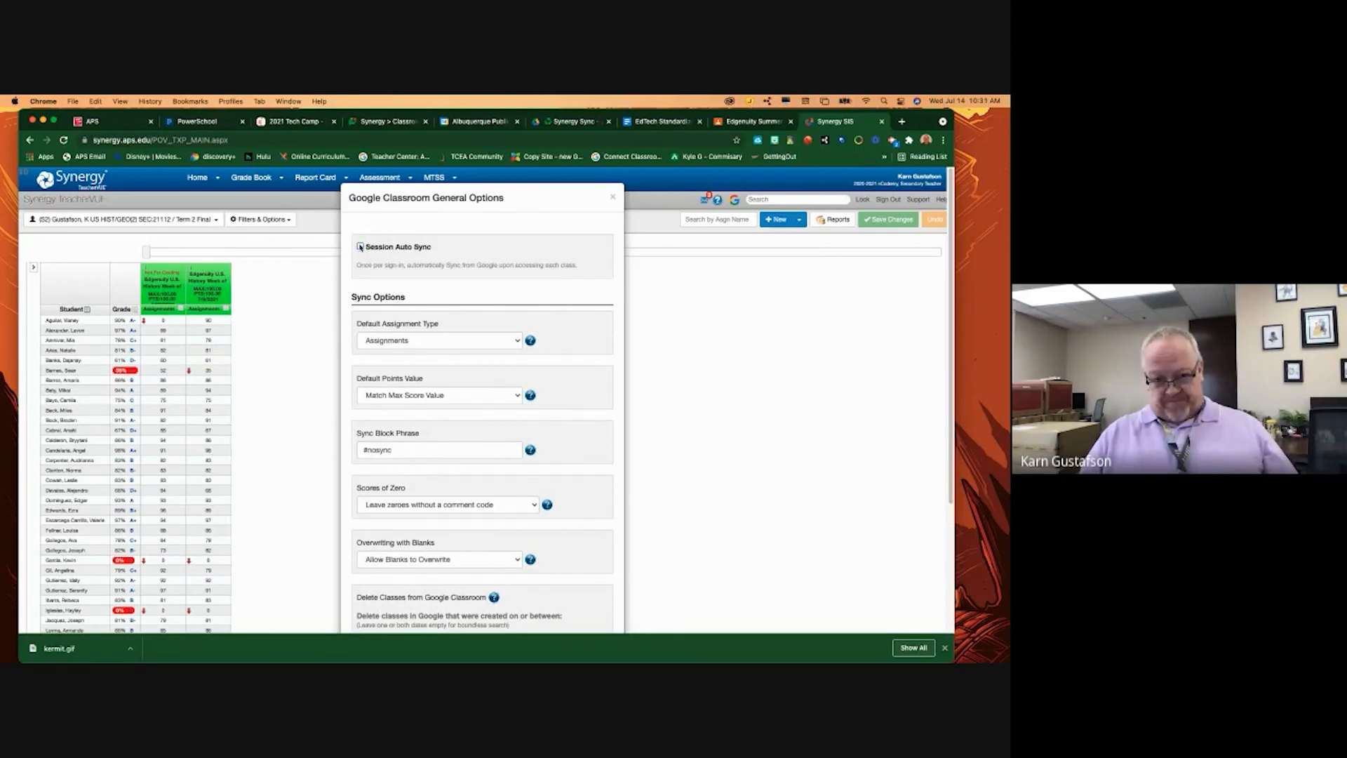
click(360, 247)
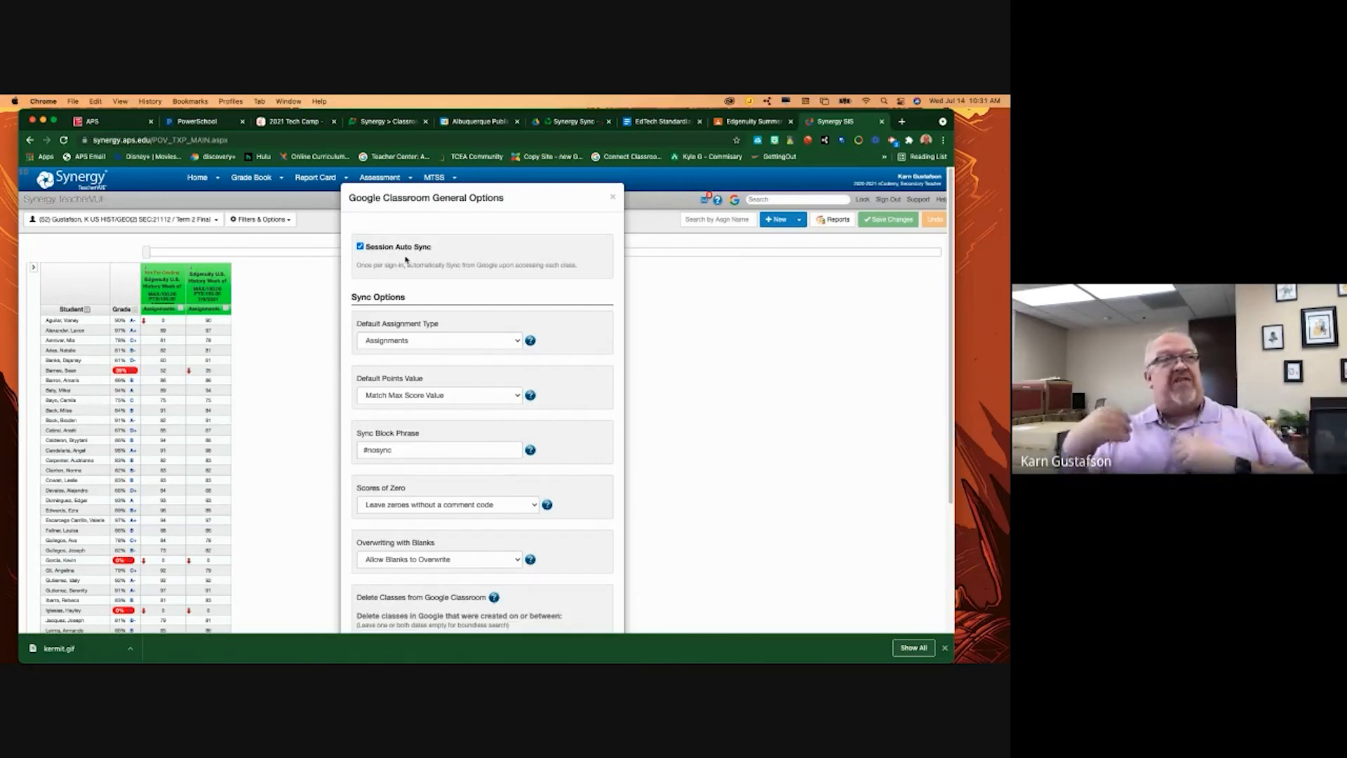
click(469, 340)
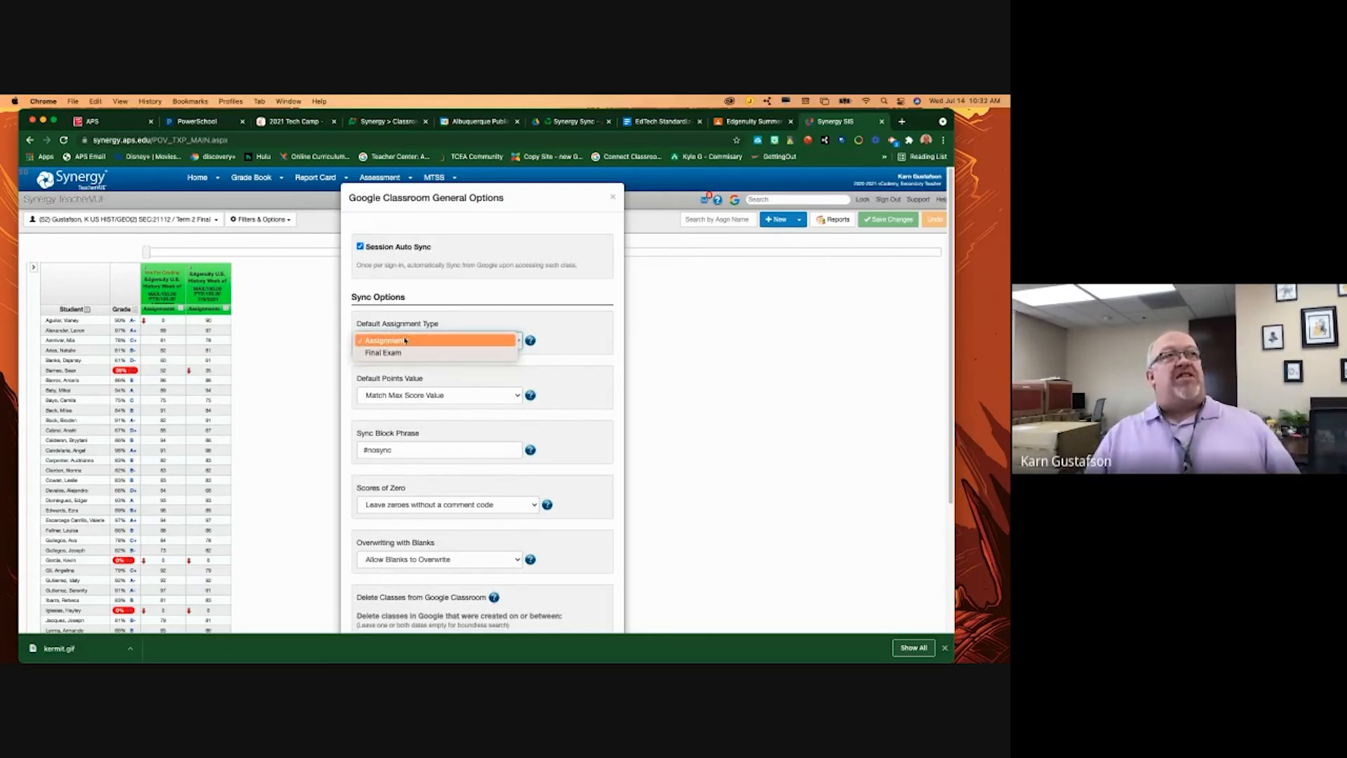
click(319, 337)
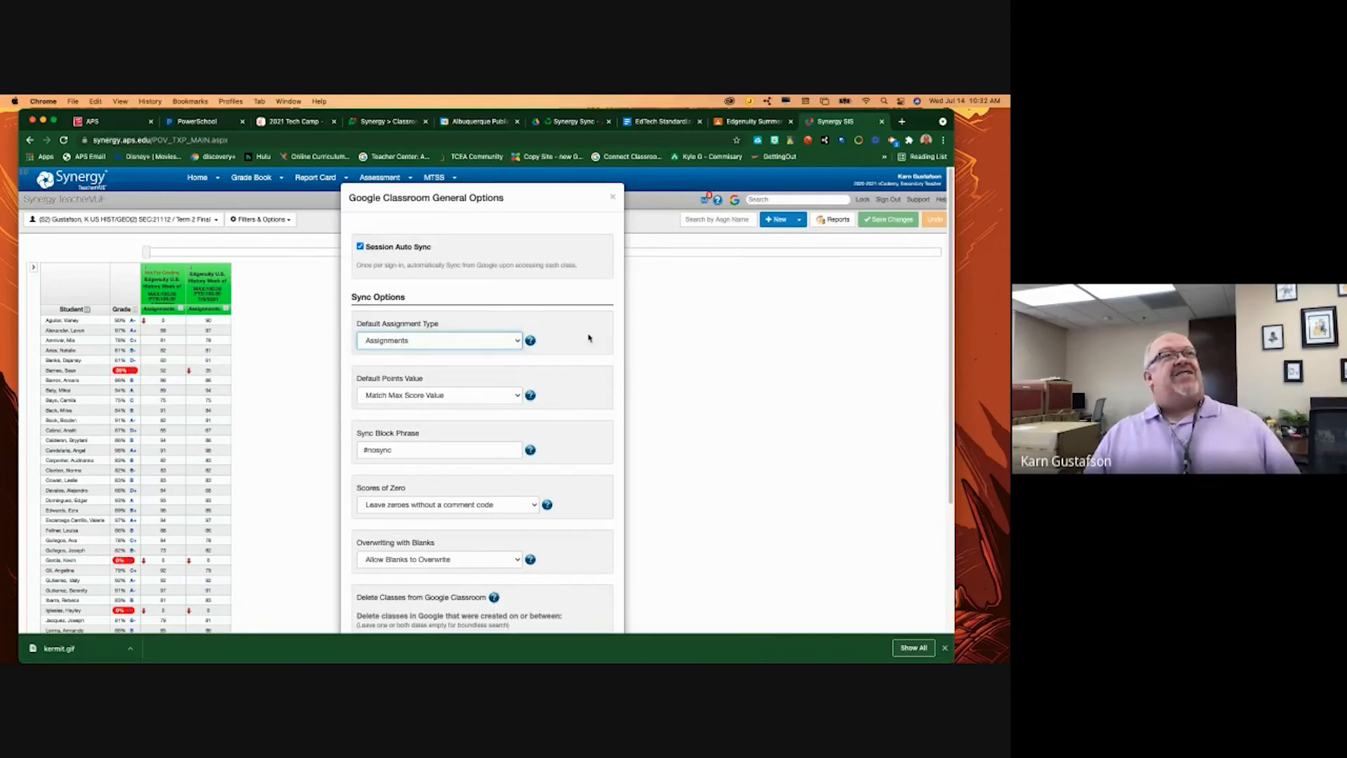
click(611, 197)
- Navigate to Grade Book > Grade Book Setup to view the assignment weighting
click(259, 179)
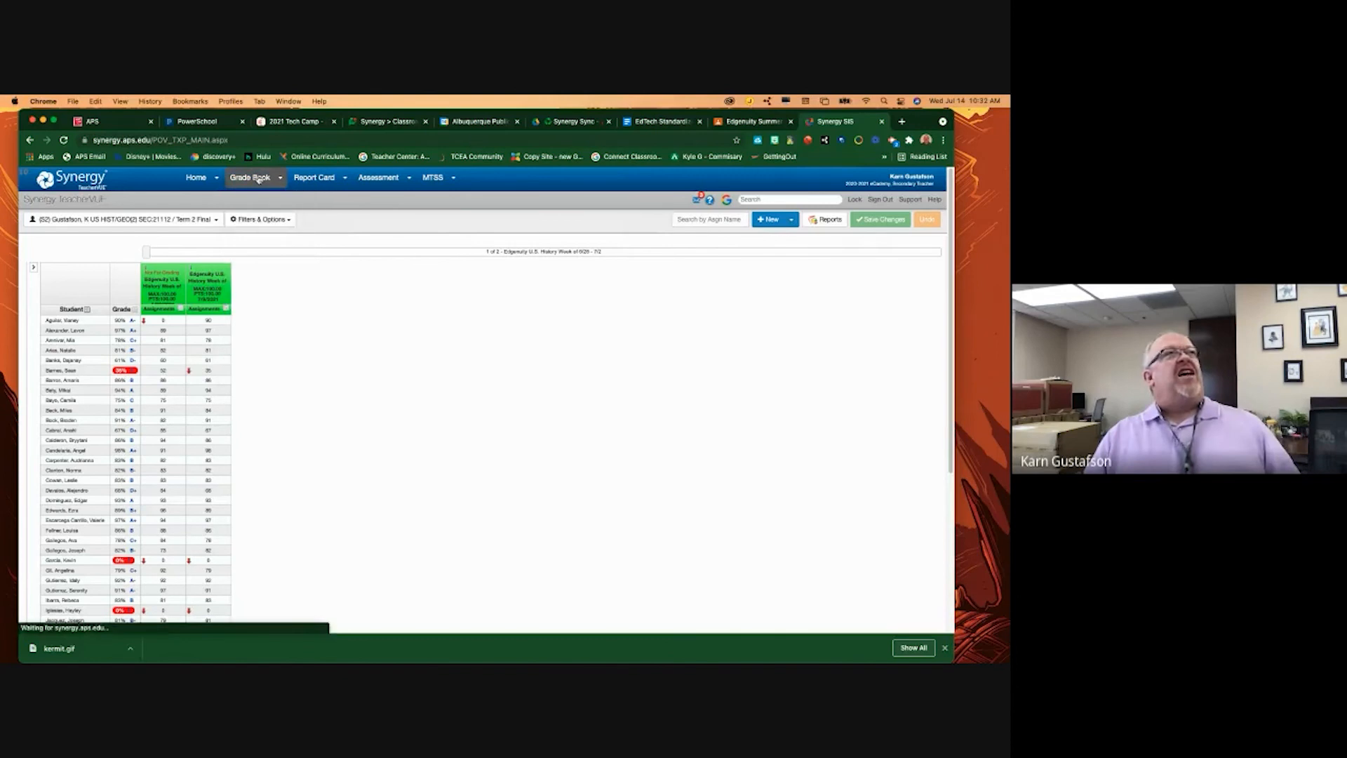
click(280, 178)
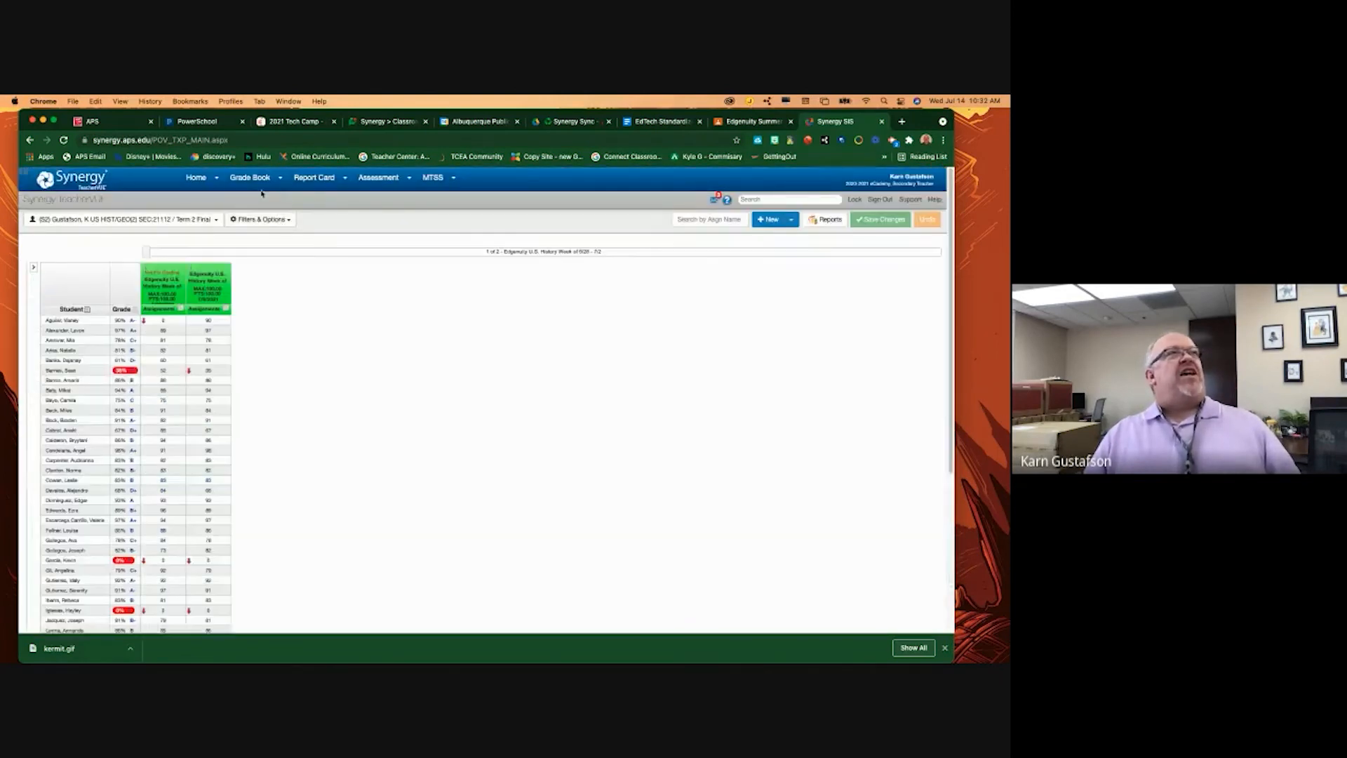
mouse_move(264, 180)
click(265, 224)
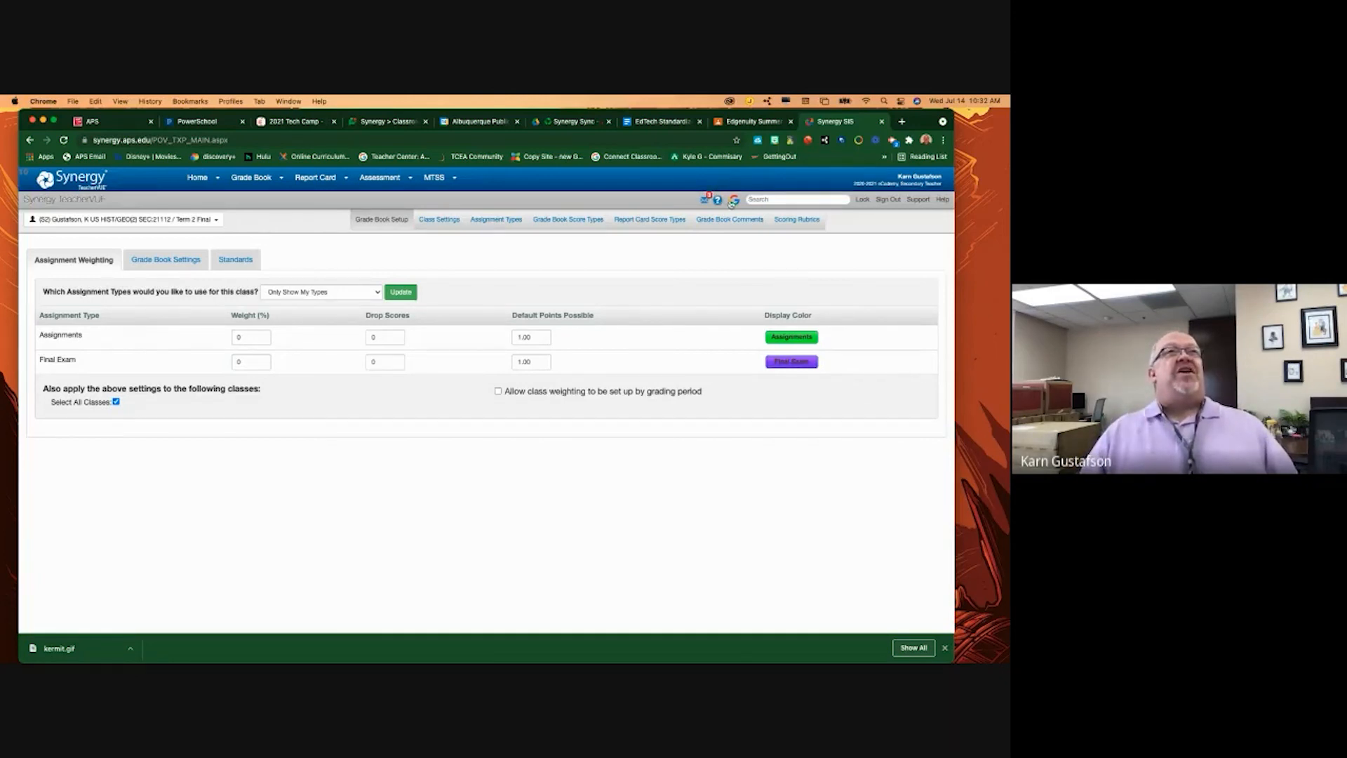
- Reopen the Google Classroom general options over Grade Book Setup, keeping Assignments as default type
click(735, 200)
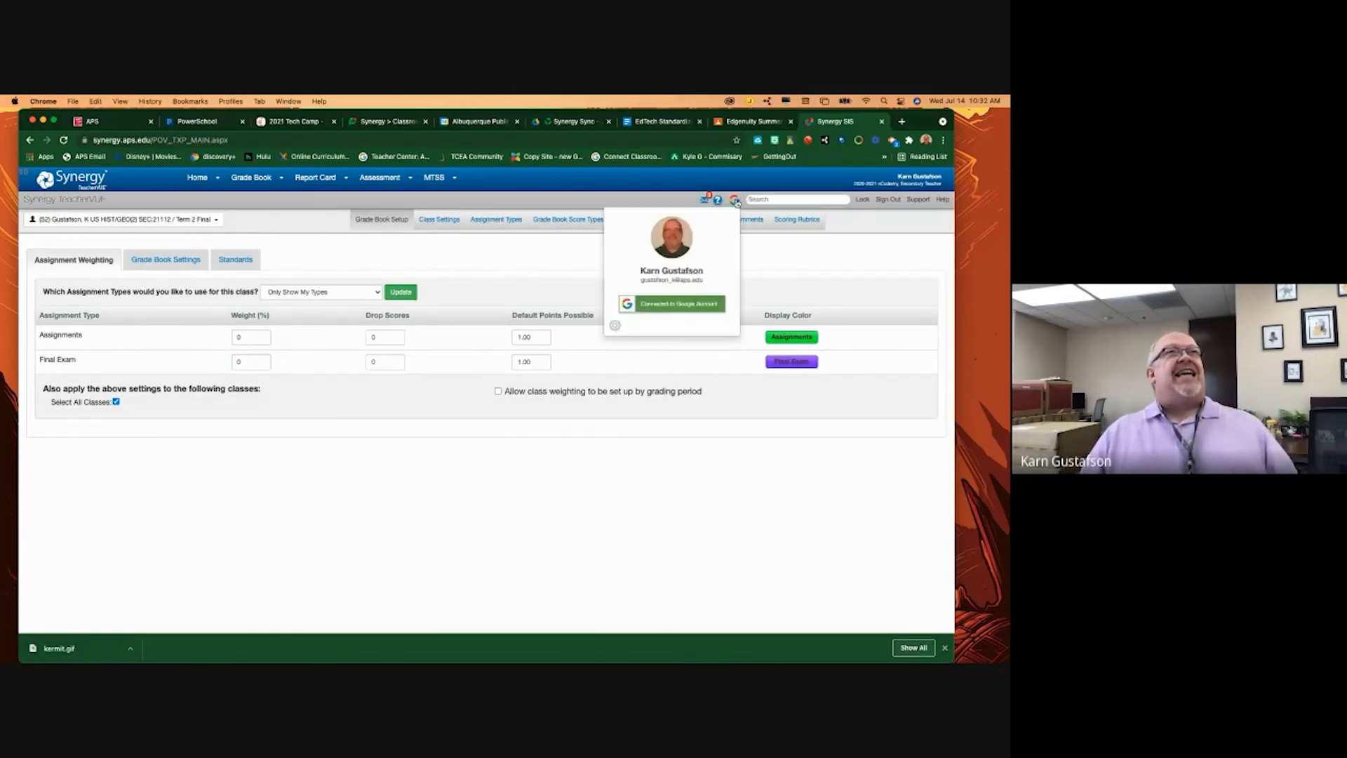
click(632, 309)
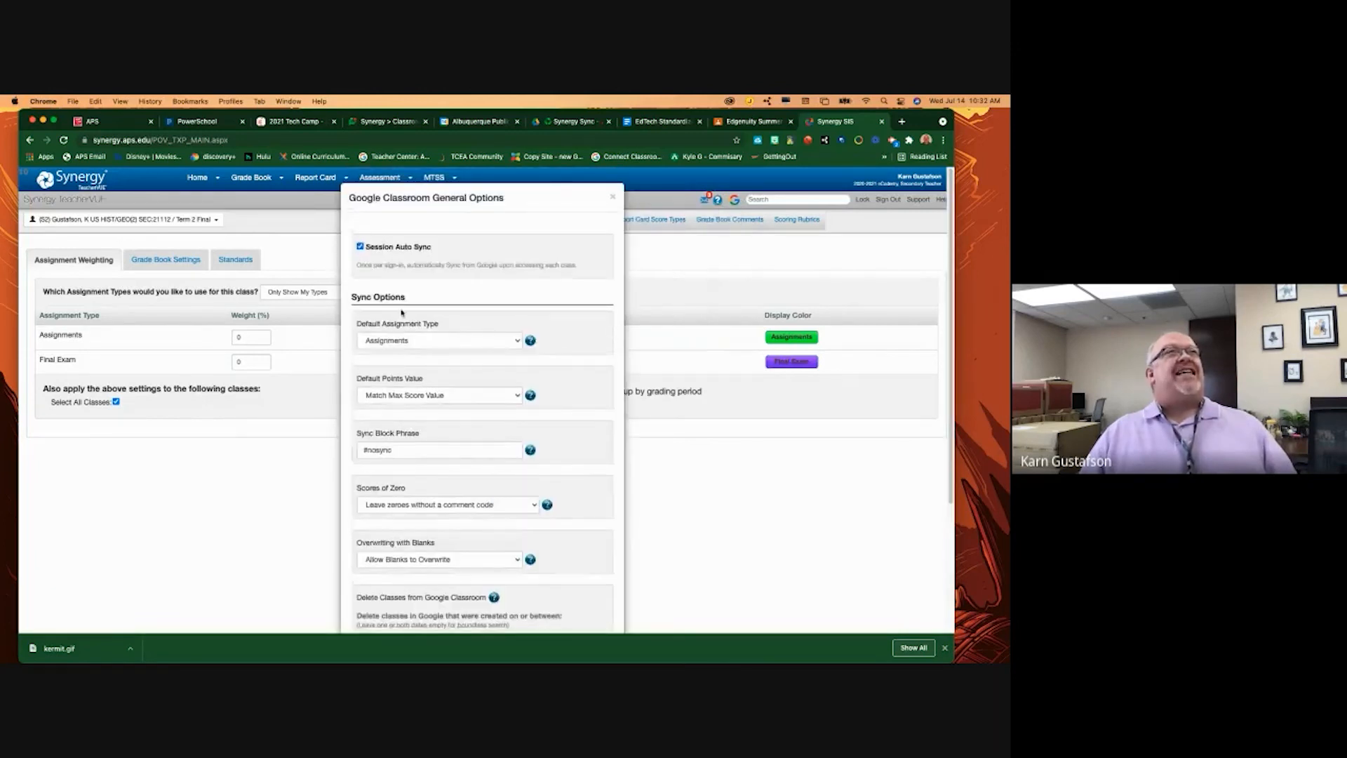
click(519, 342)
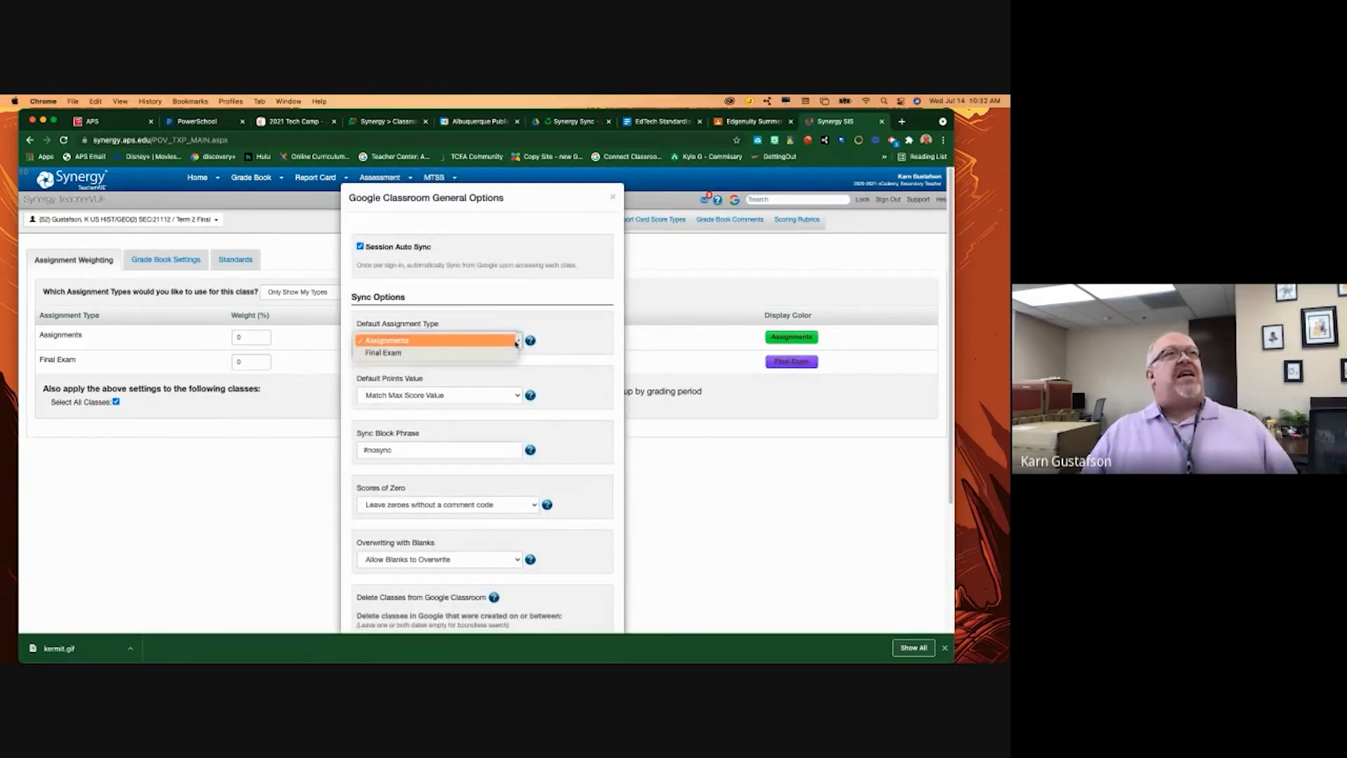
click(440, 341)
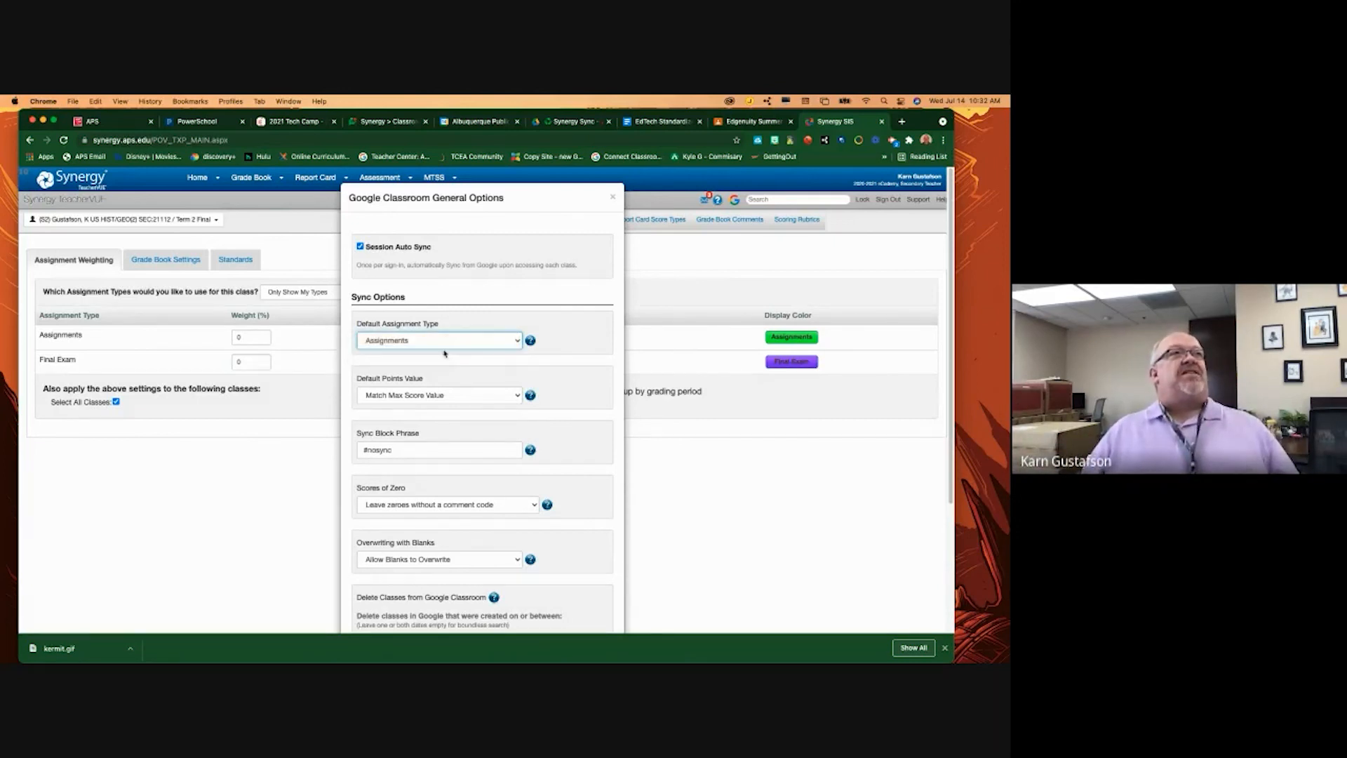
- Try a specific Default Points Value of 10, then revert to Match Max Score Value
click(432, 397)
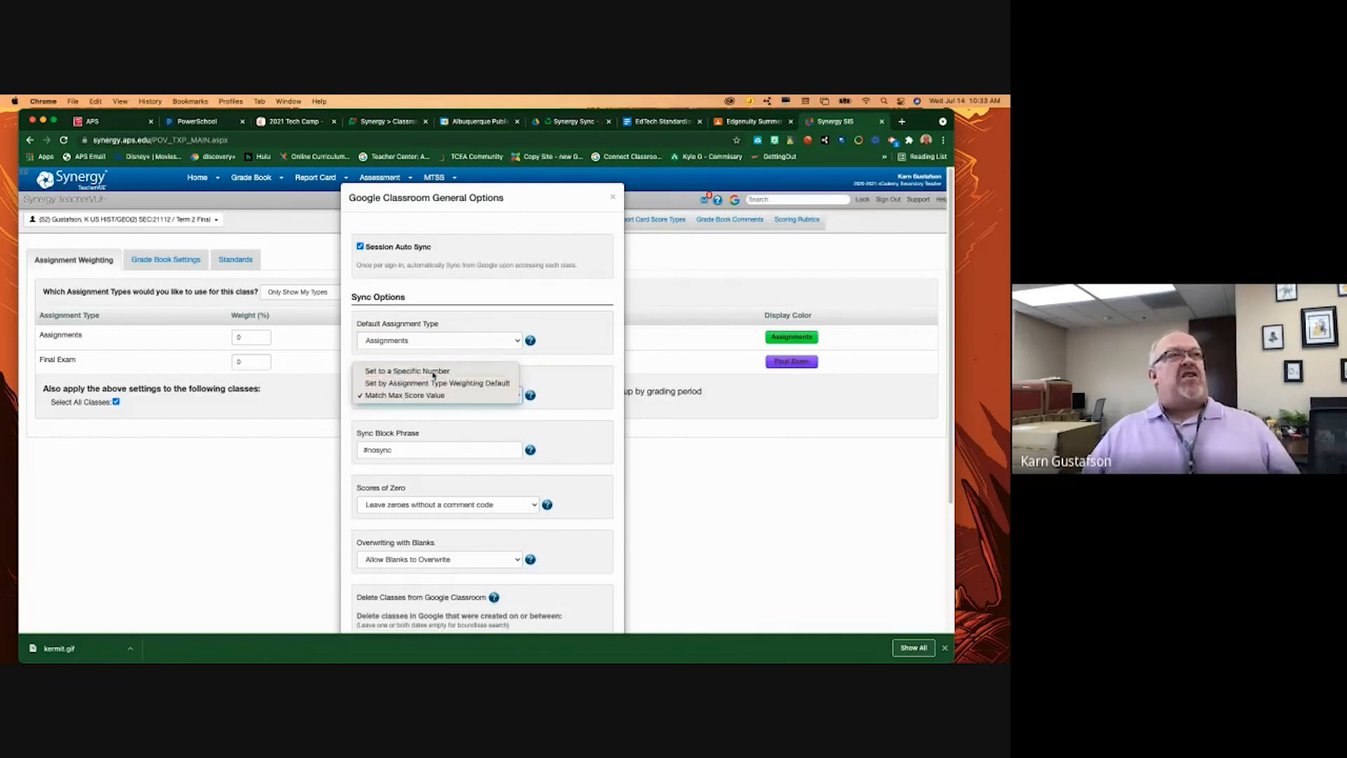
click(432, 372)
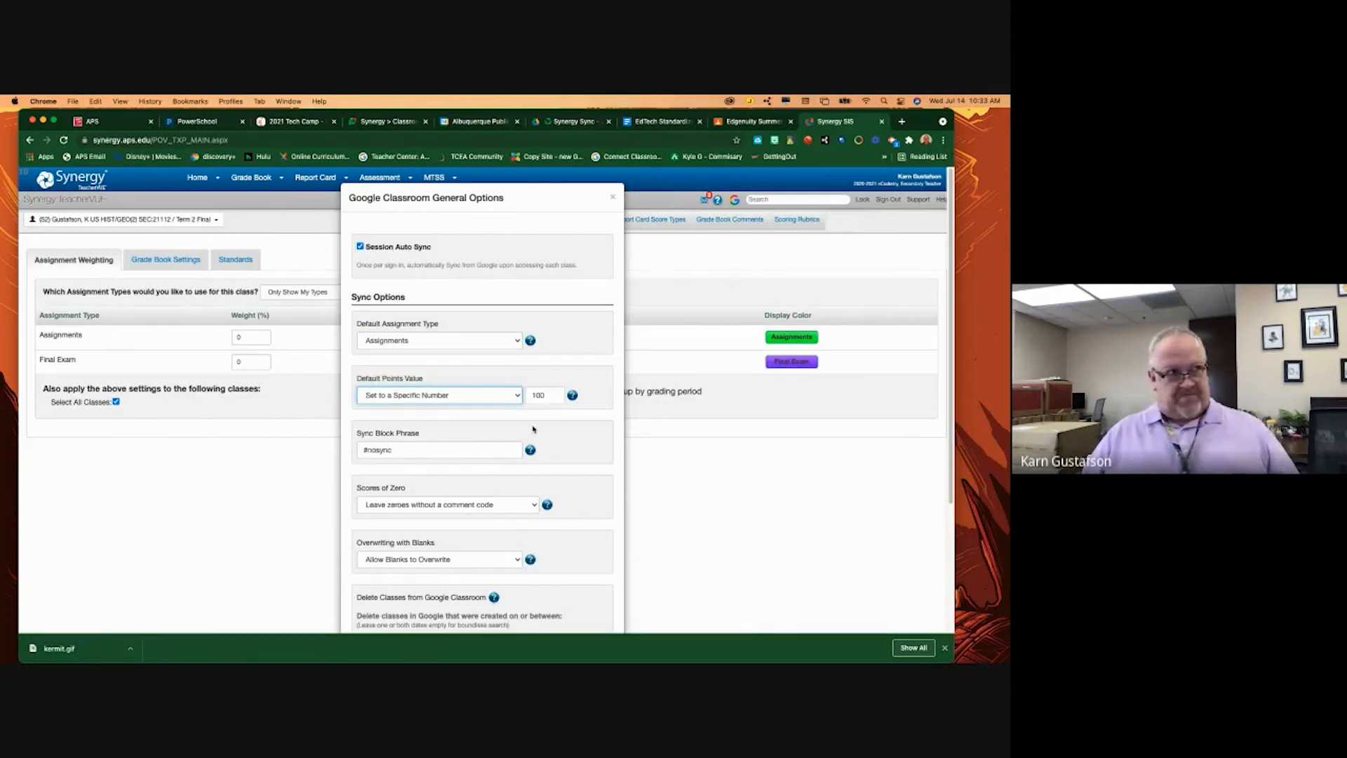
click(545, 395)
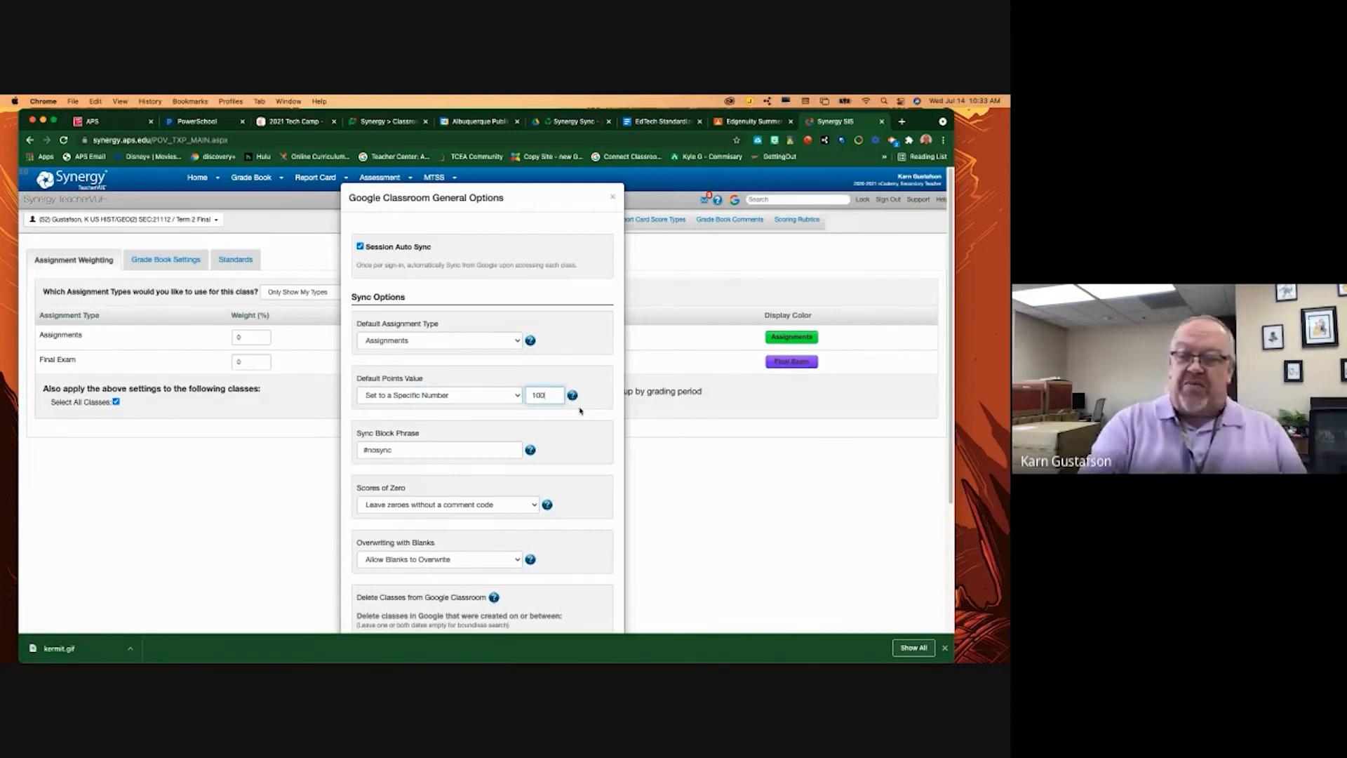
key(BackSpace)
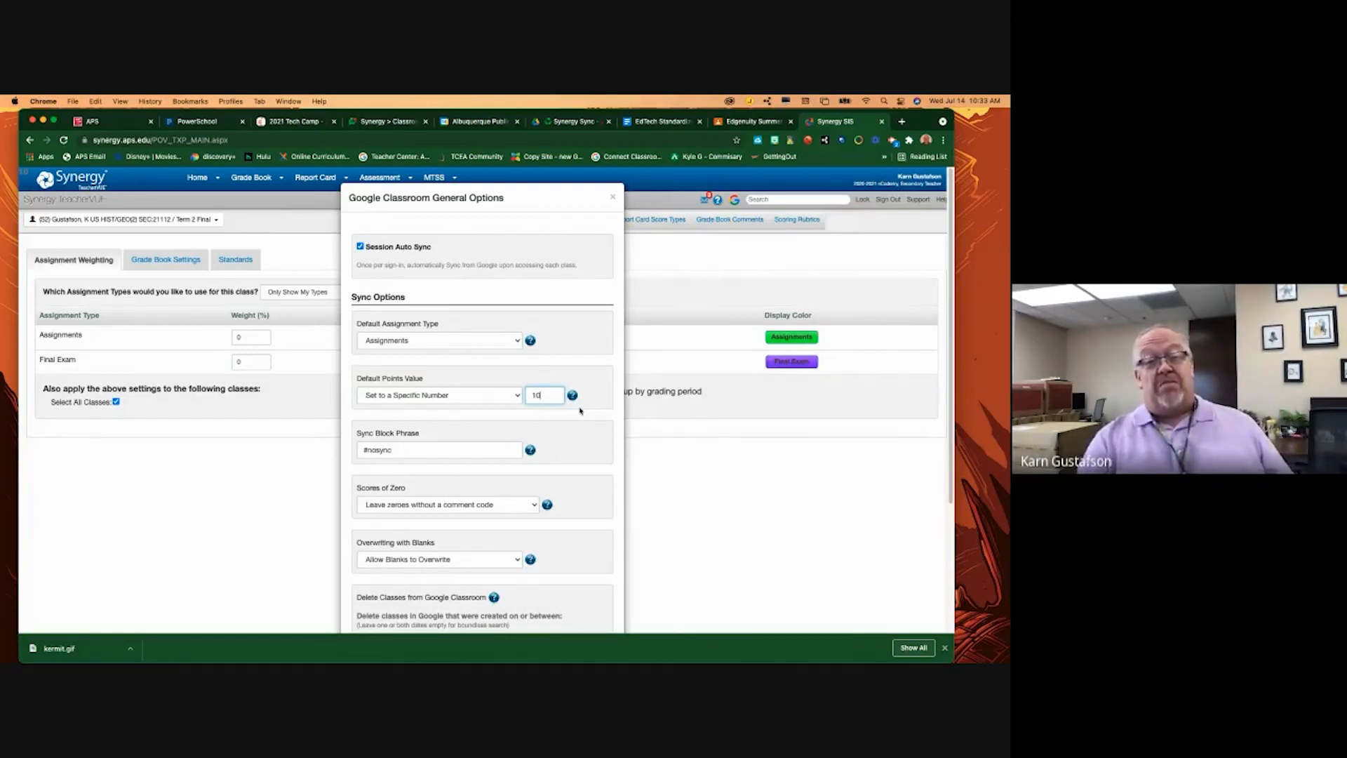
click(472, 396)
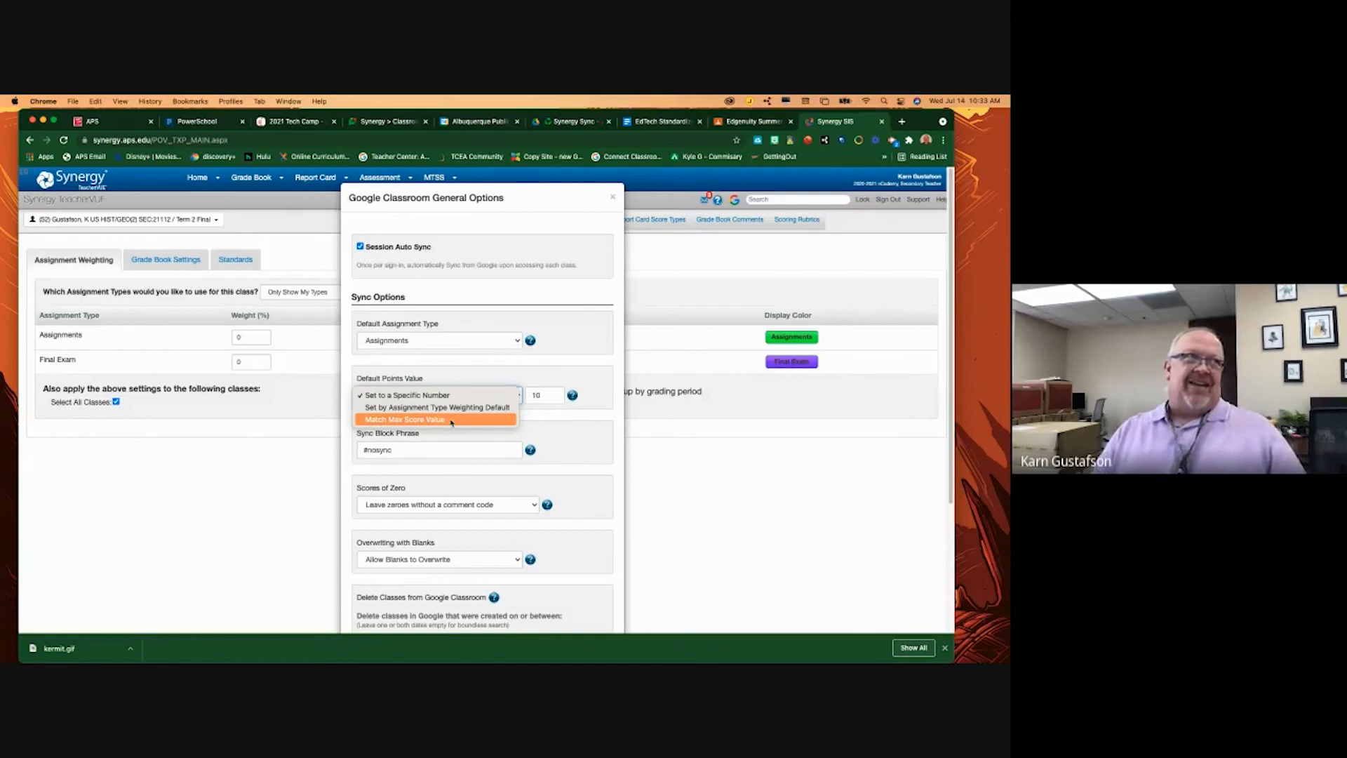
click(452, 419)
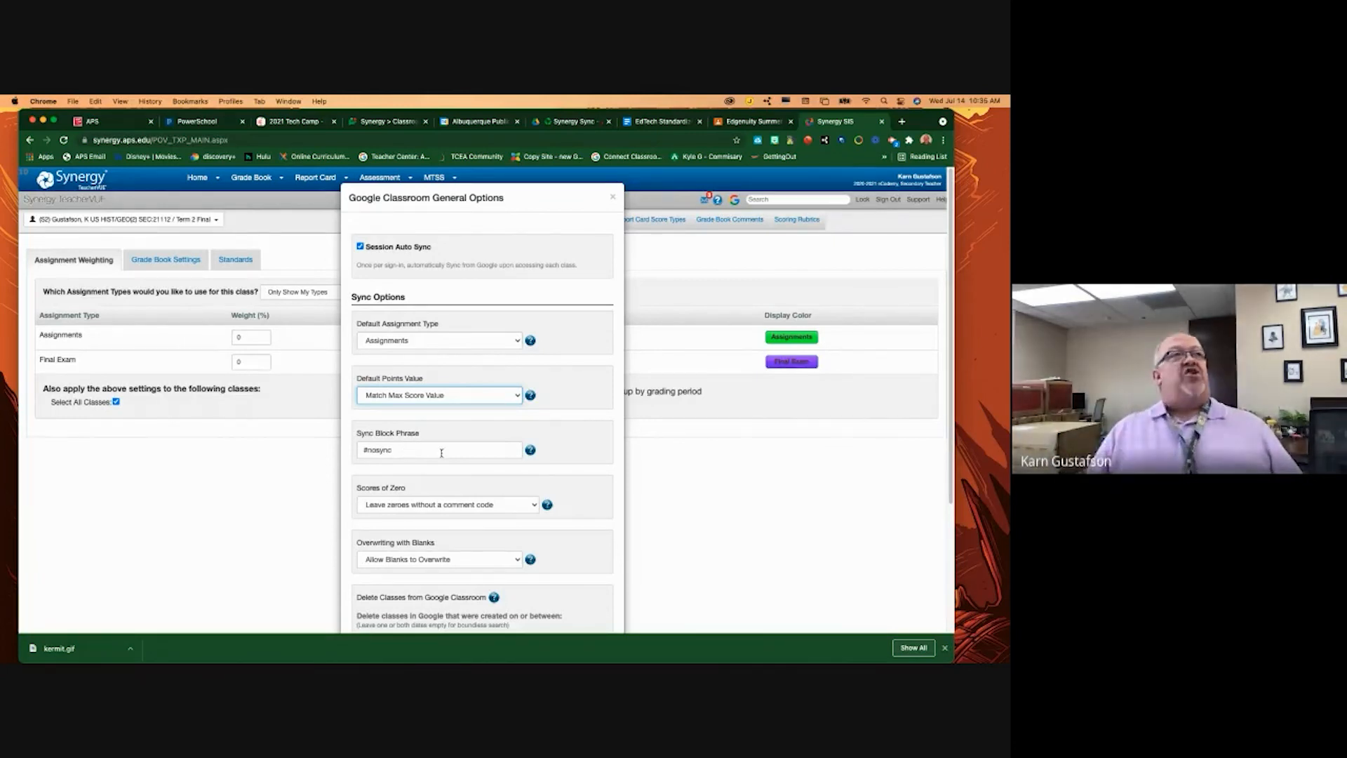
- Highlight the #nosync Sync Block Phrase and display its help explanation
click(403, 451)
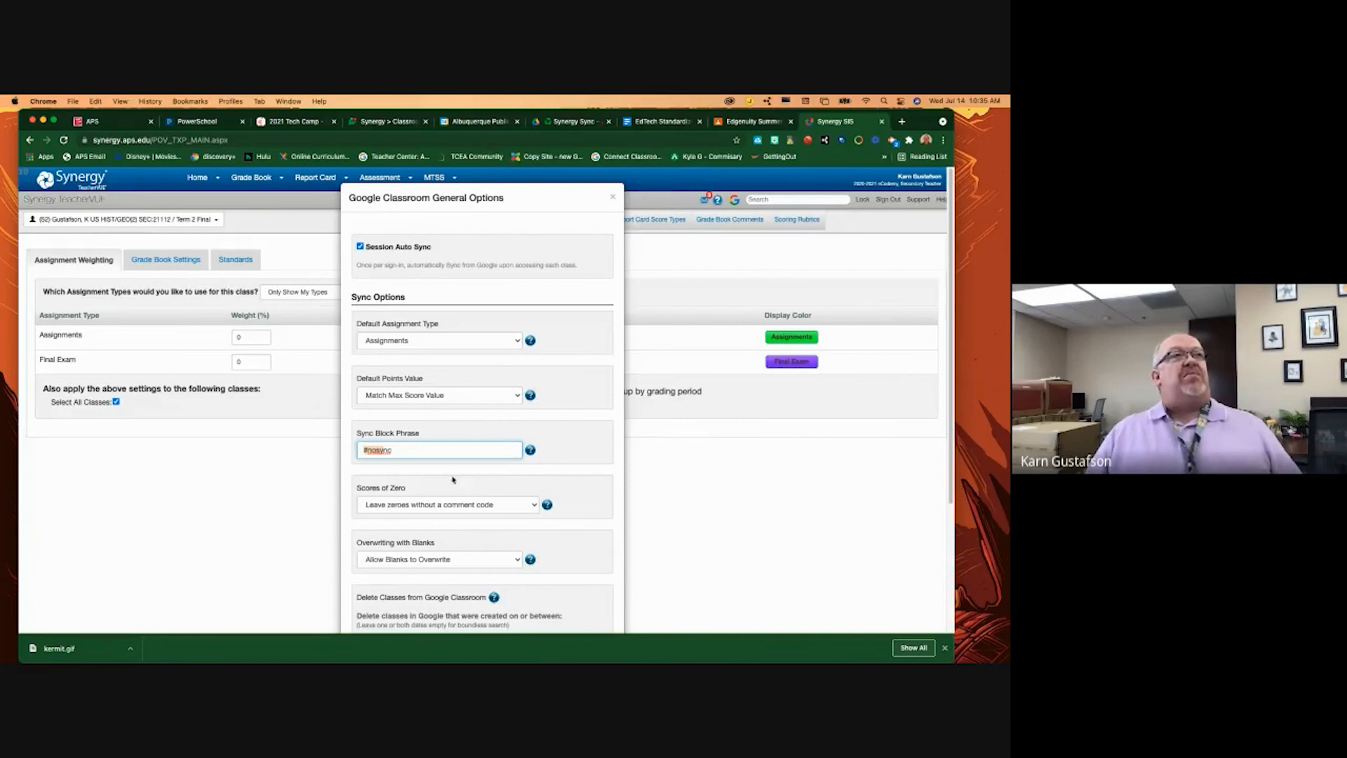
click(412, 449)
drag(413, 449, 331, 449)
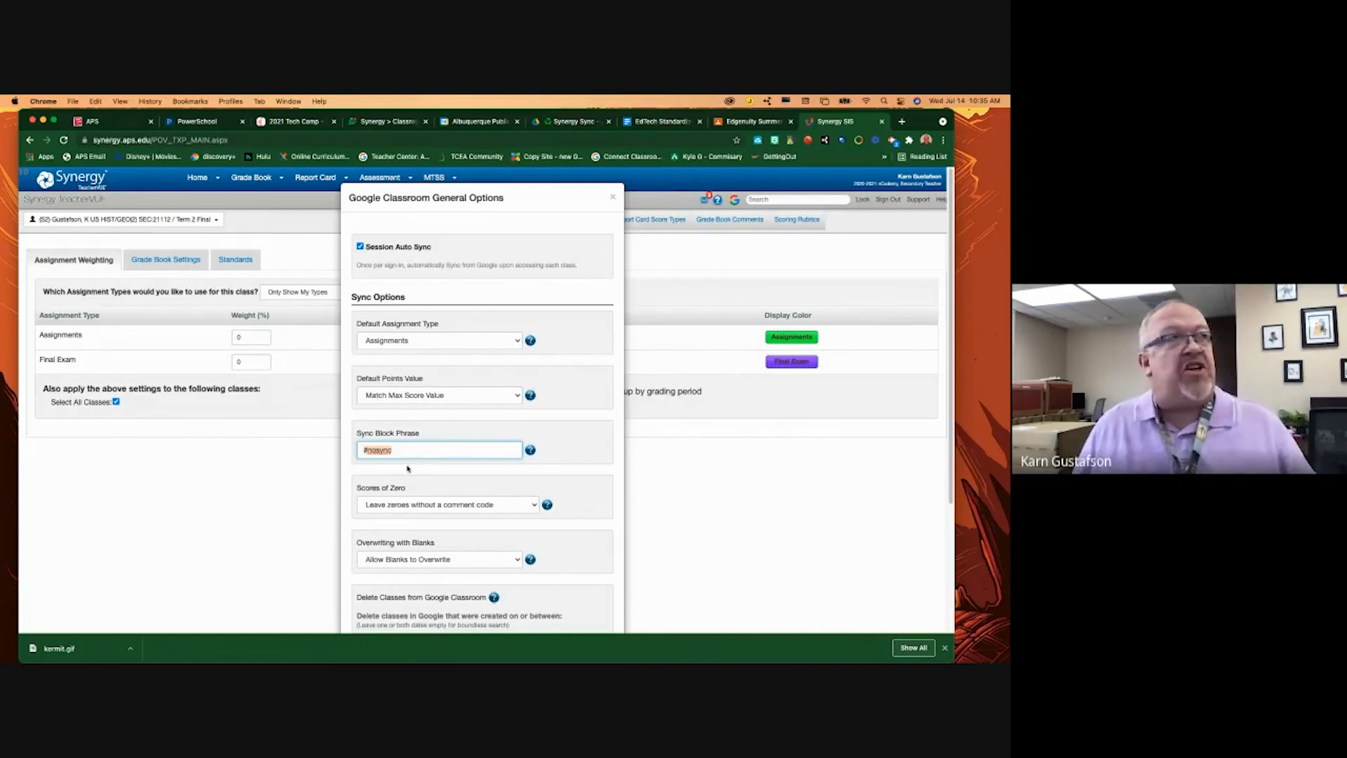
click(531, 450)
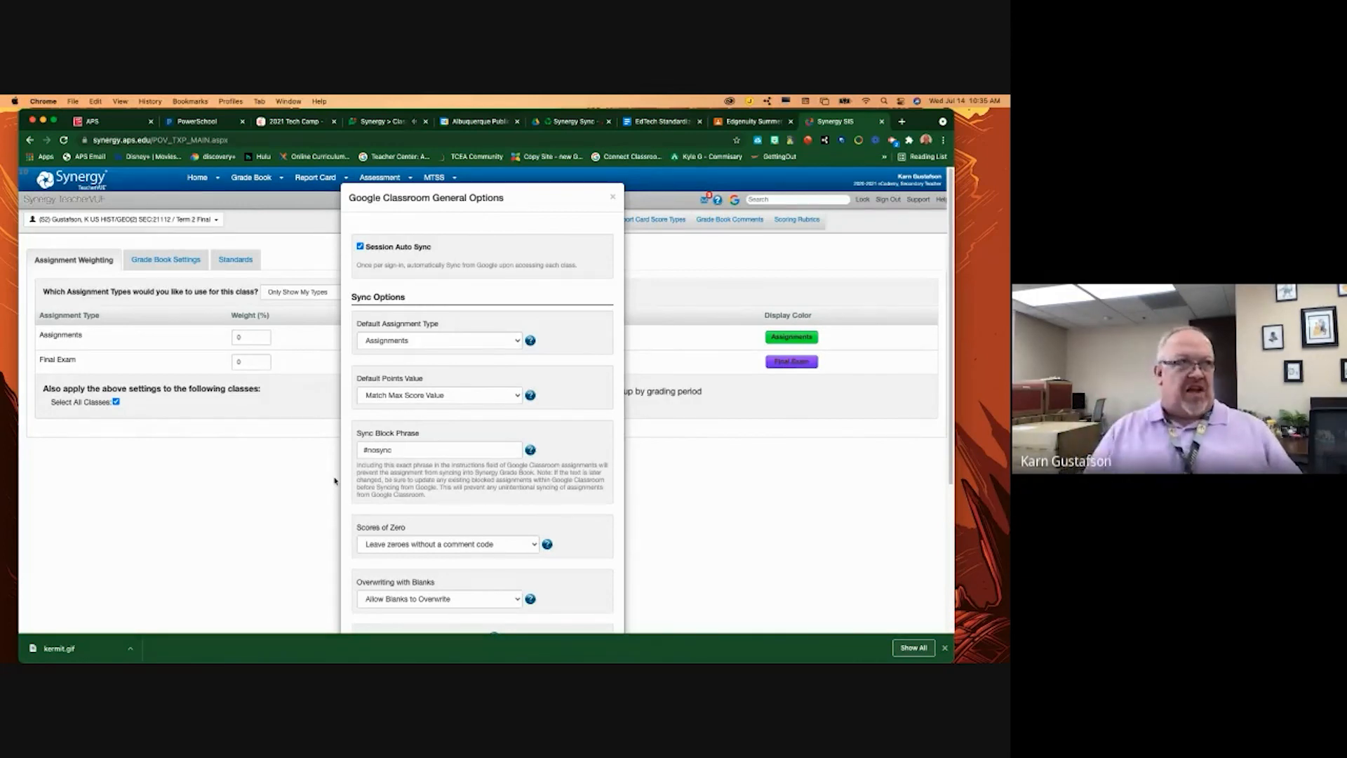
click(531, 451)
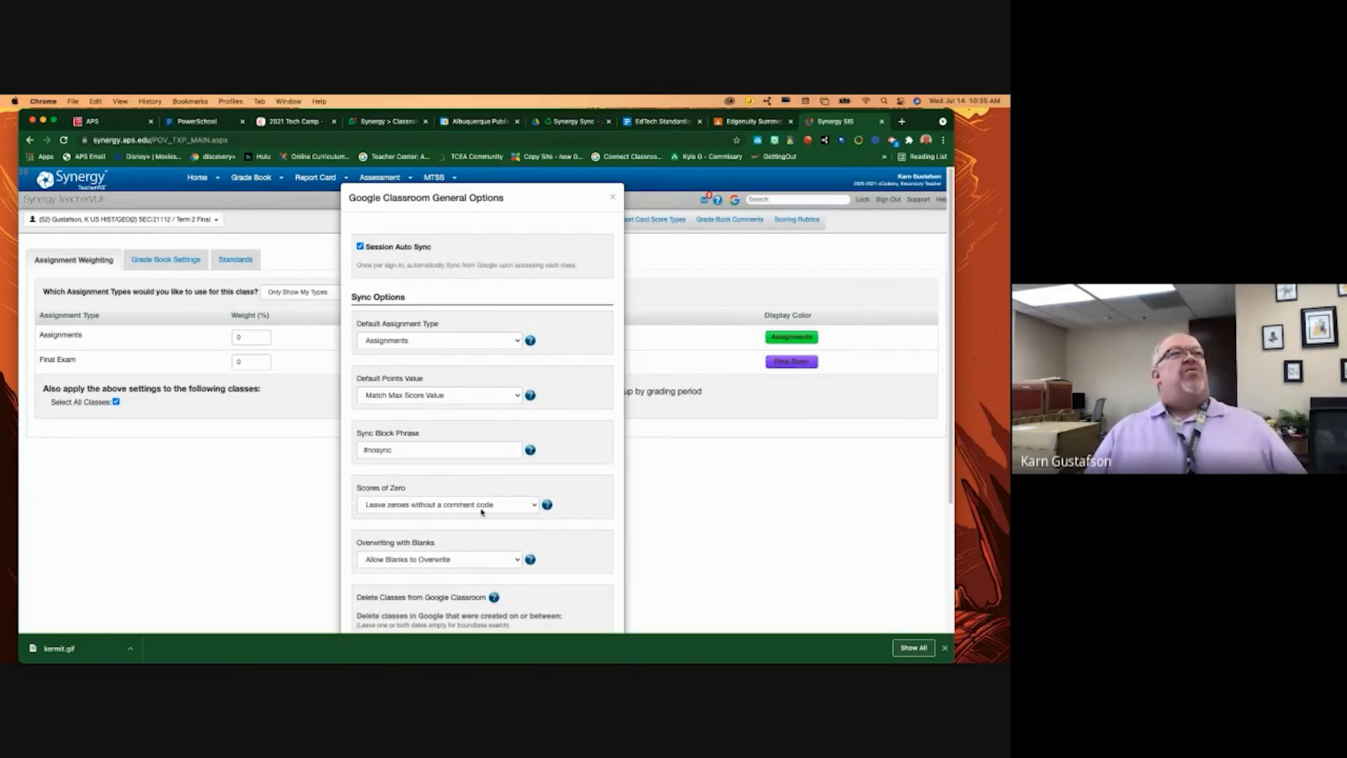
click(503, 506)
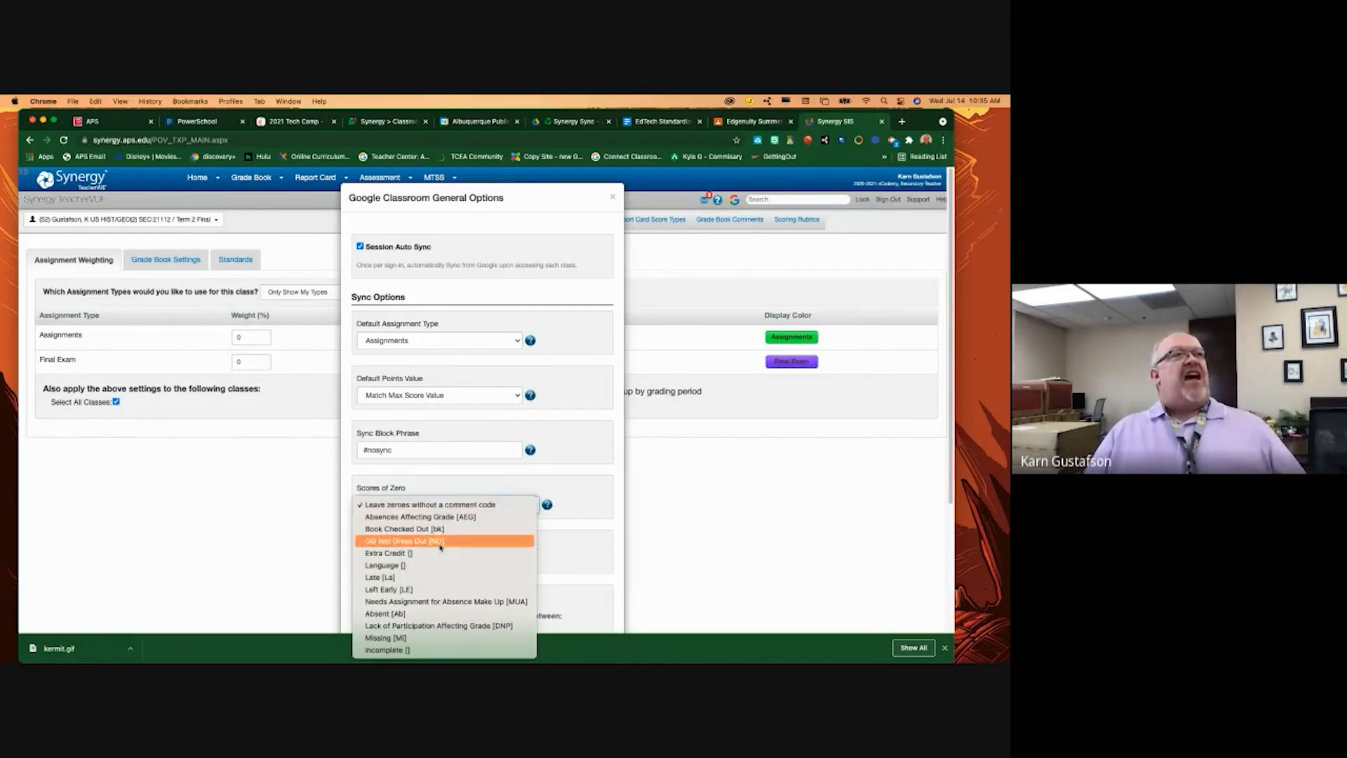
click(419, 506)
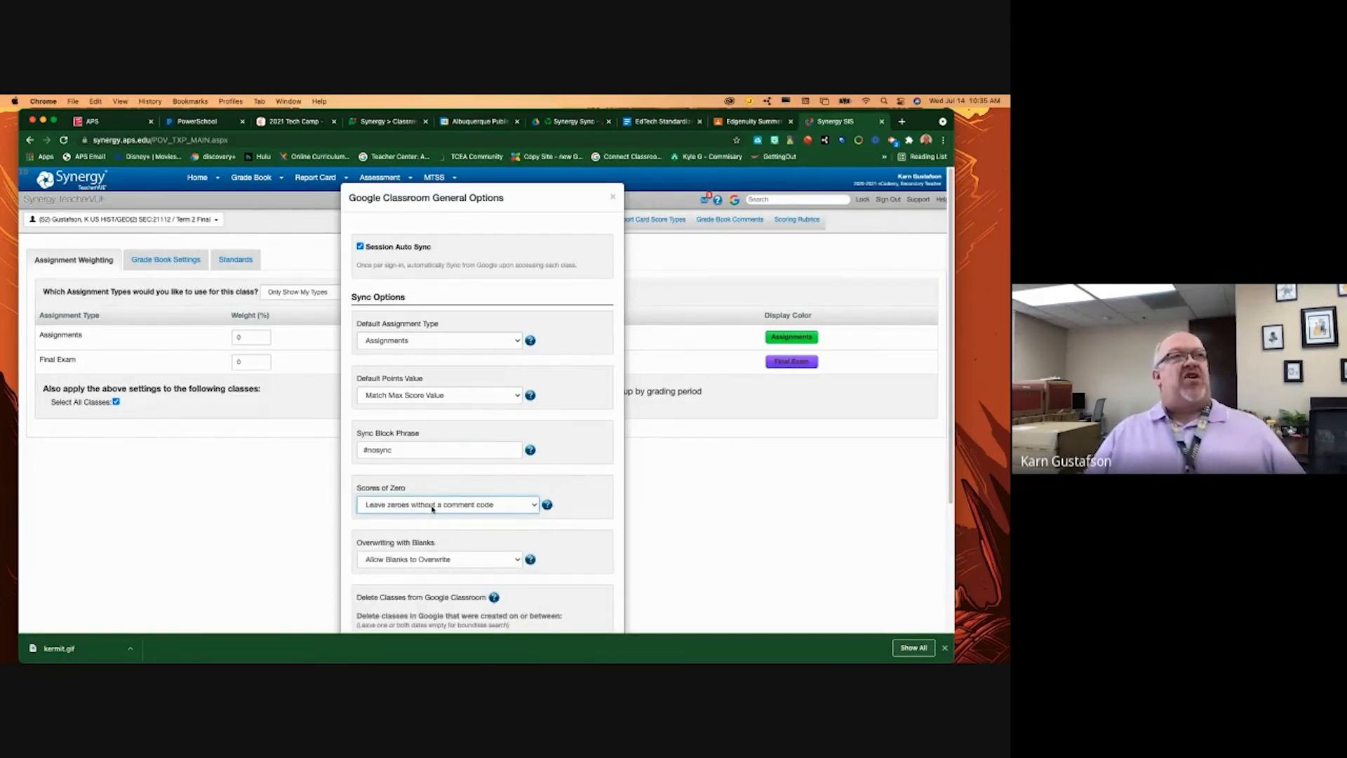
click(476, 511)
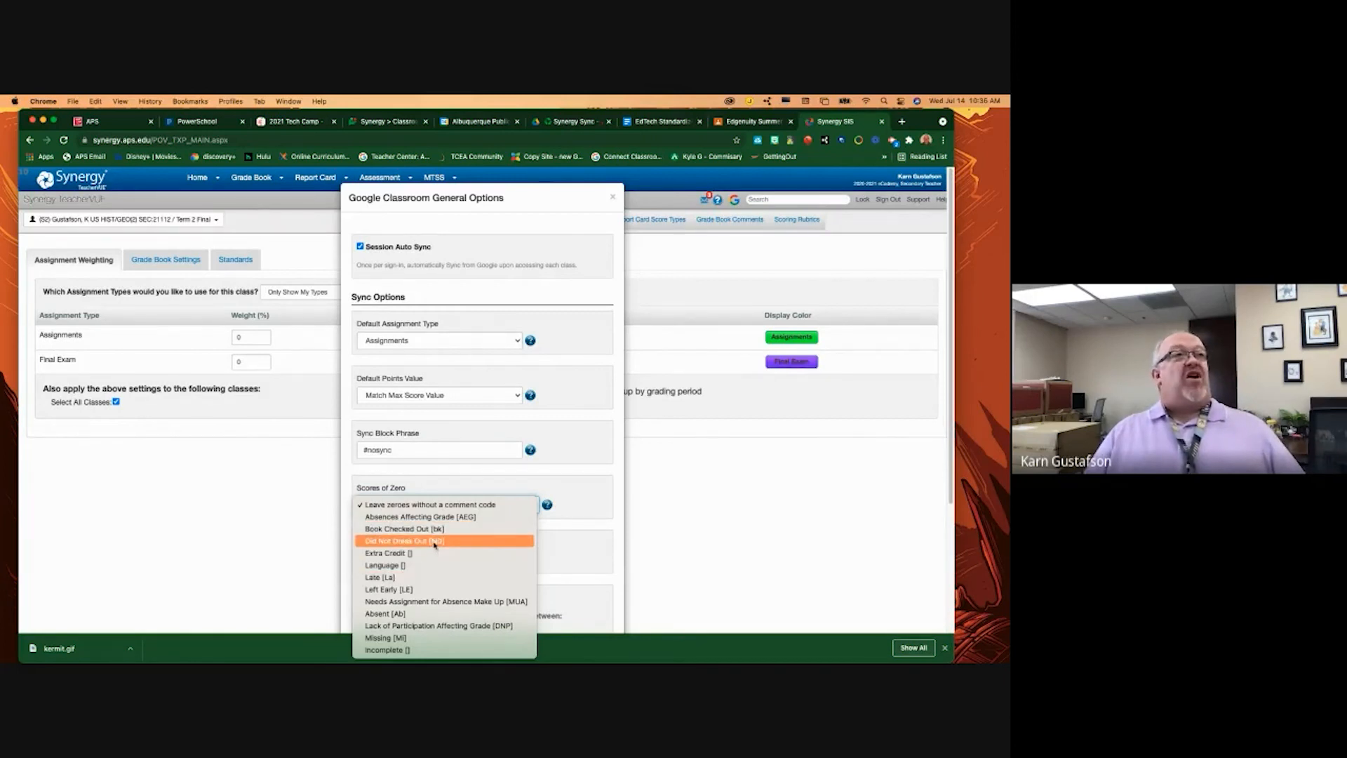
click(406, 650)
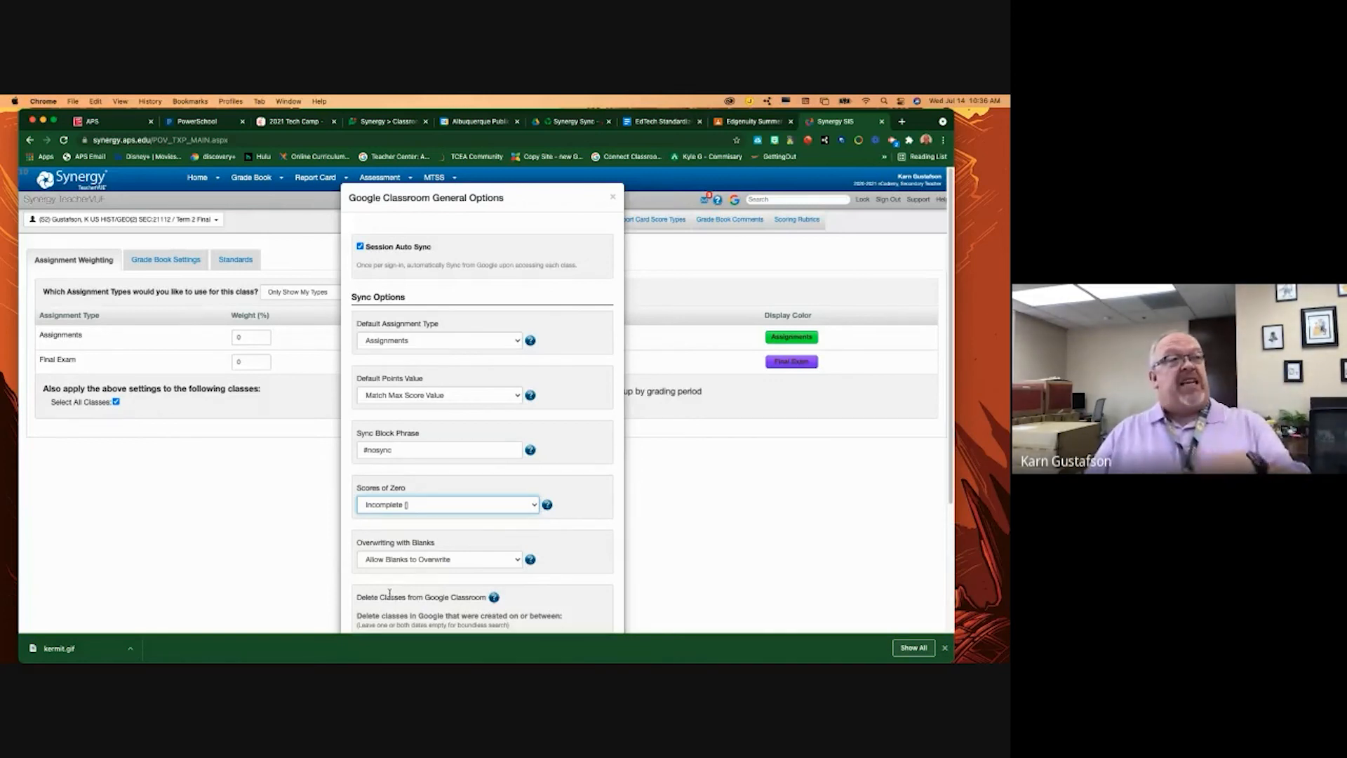
click(433, 506)
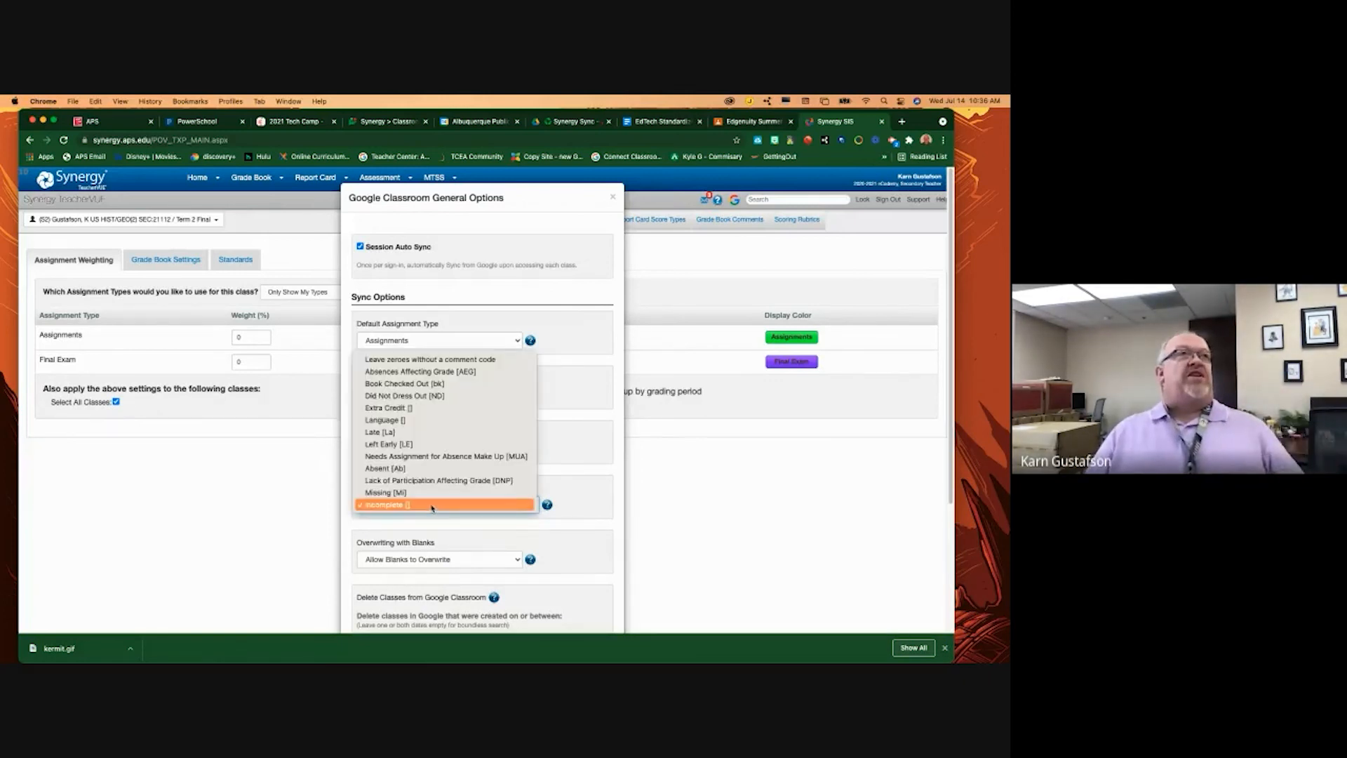
click(409, 359)
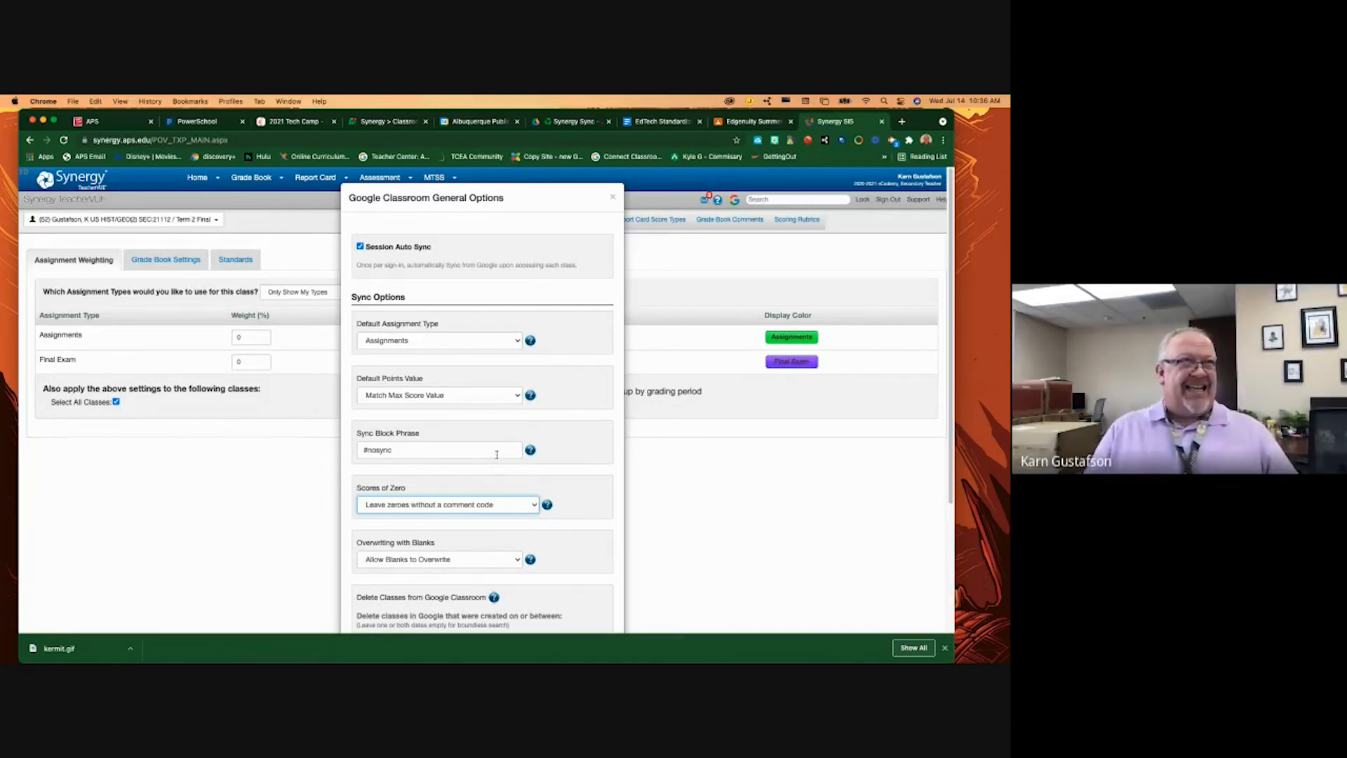
- Keep Overwriting with Blanks on 'Allow Blanks to Overwrite' and view that setting's help explanation
scroll(455, 550, down, 1)
click(463, 551)
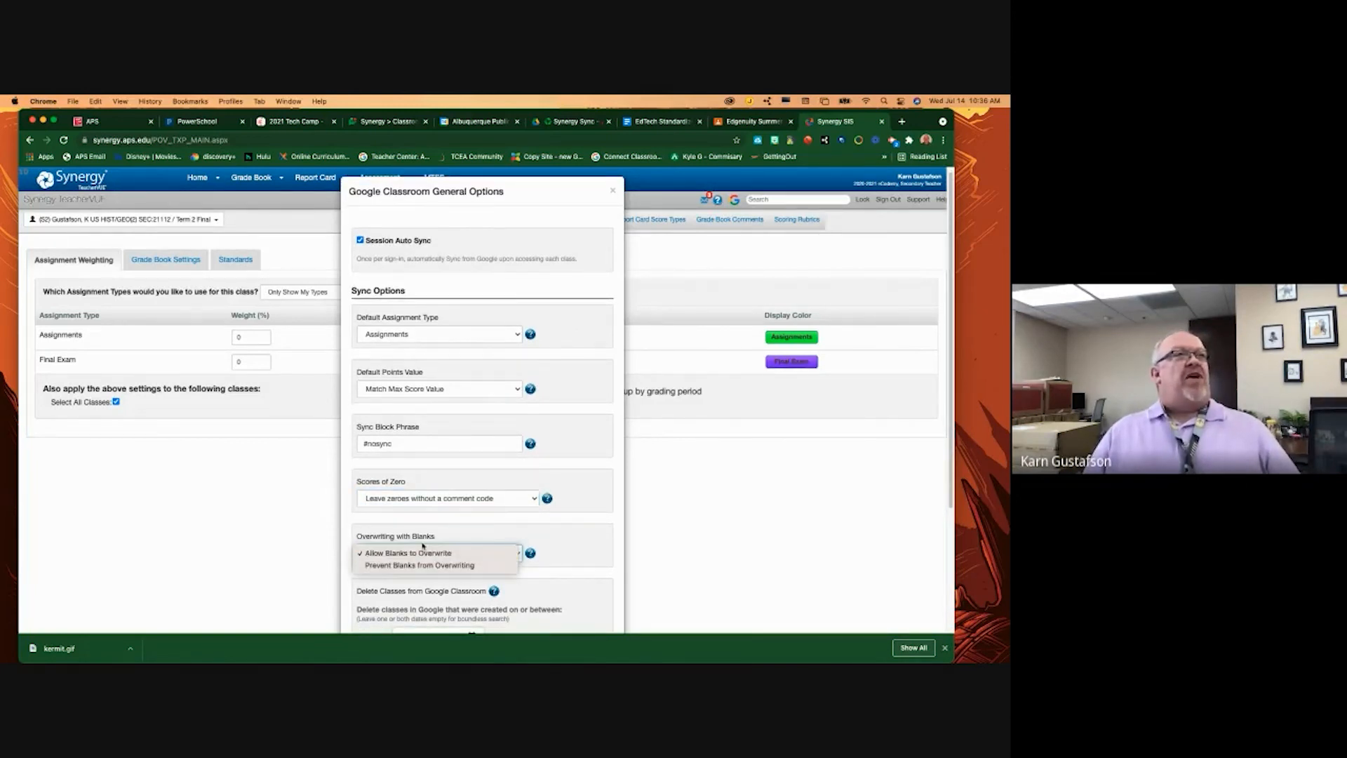
click(421, 554)
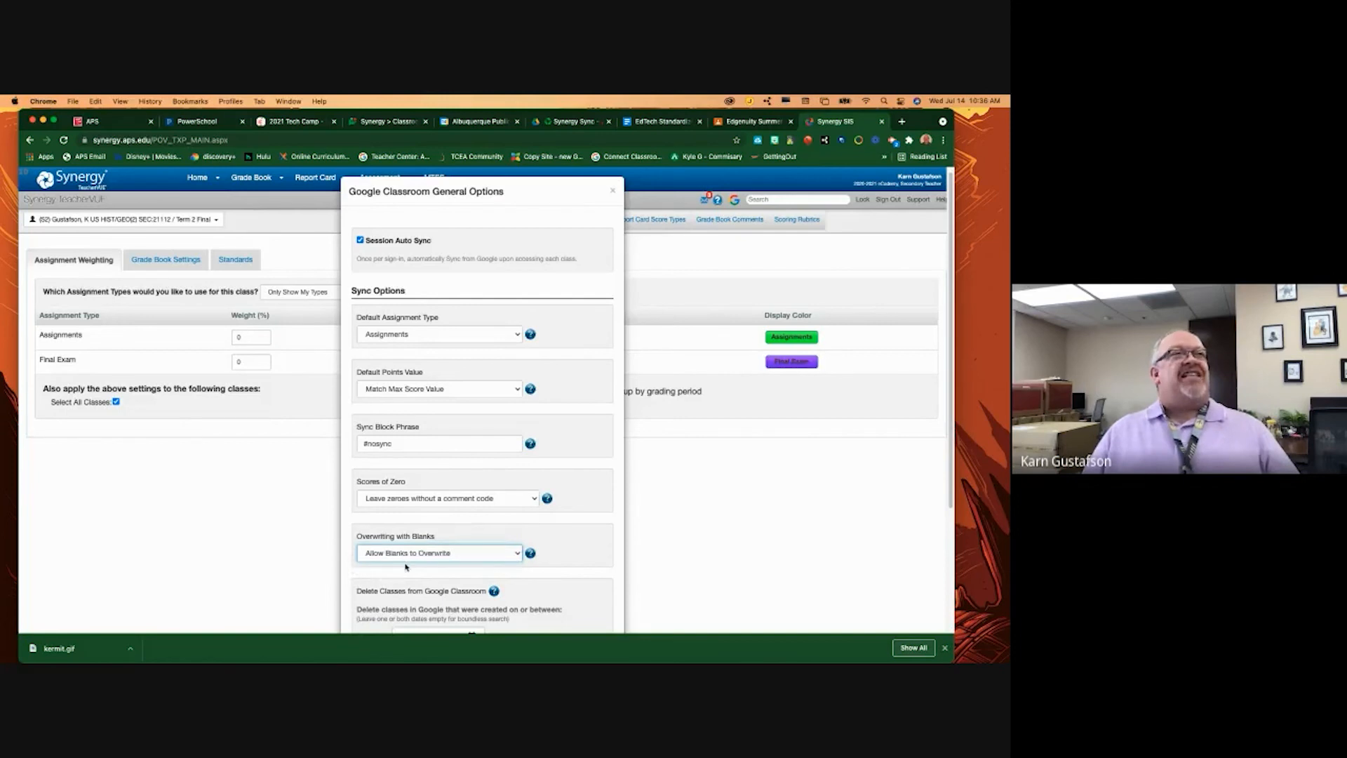
click(530, 553)
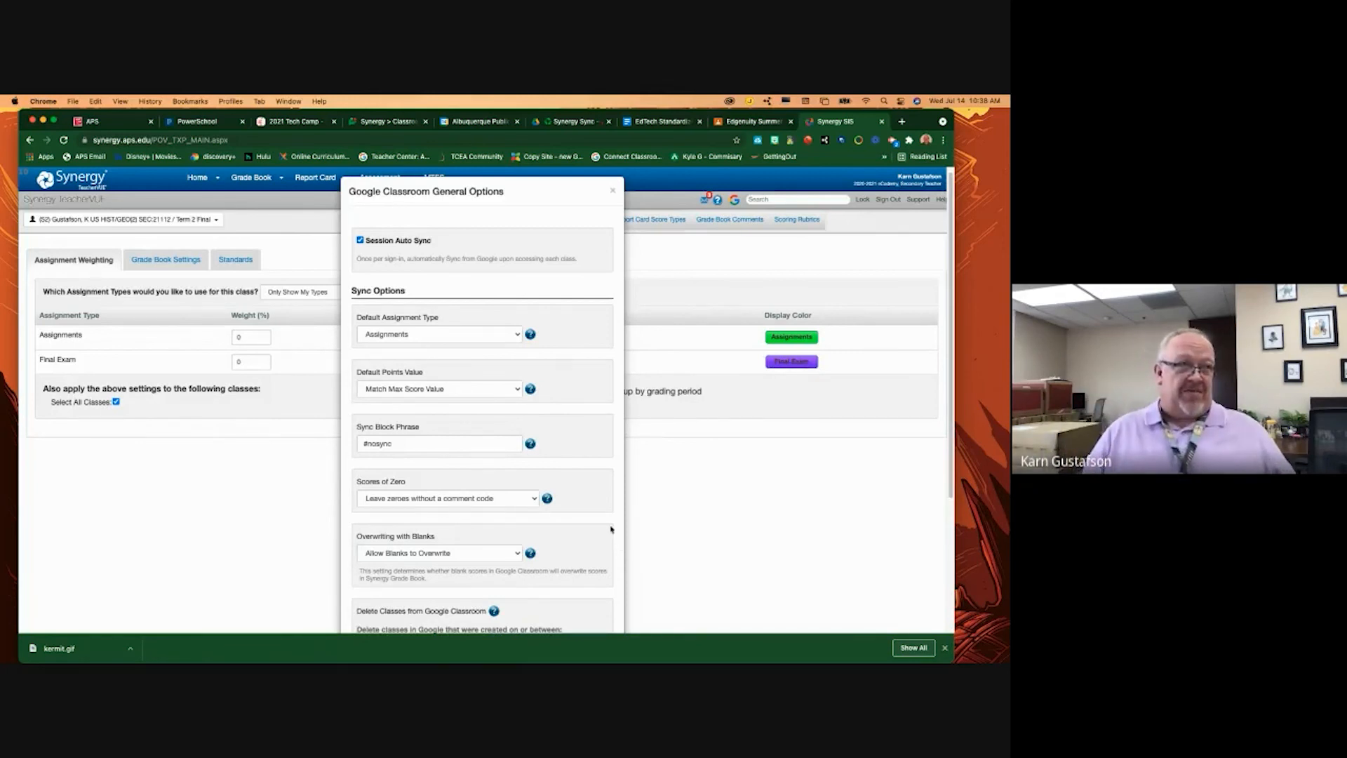
scroll(400, 469, down, 3)
scroll(400, 468, down, 3)
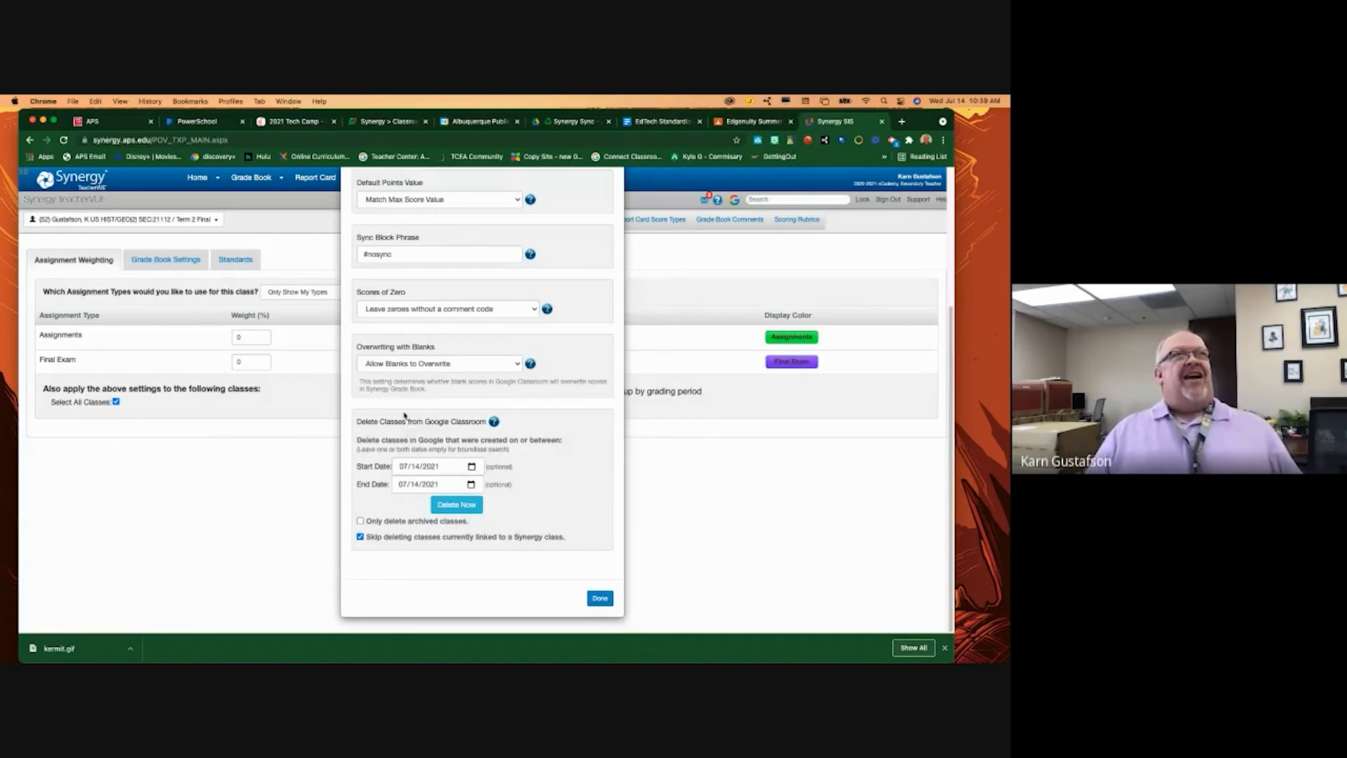
scroll(405, 415, up, 5)
scroll(423, 388, down, 5)
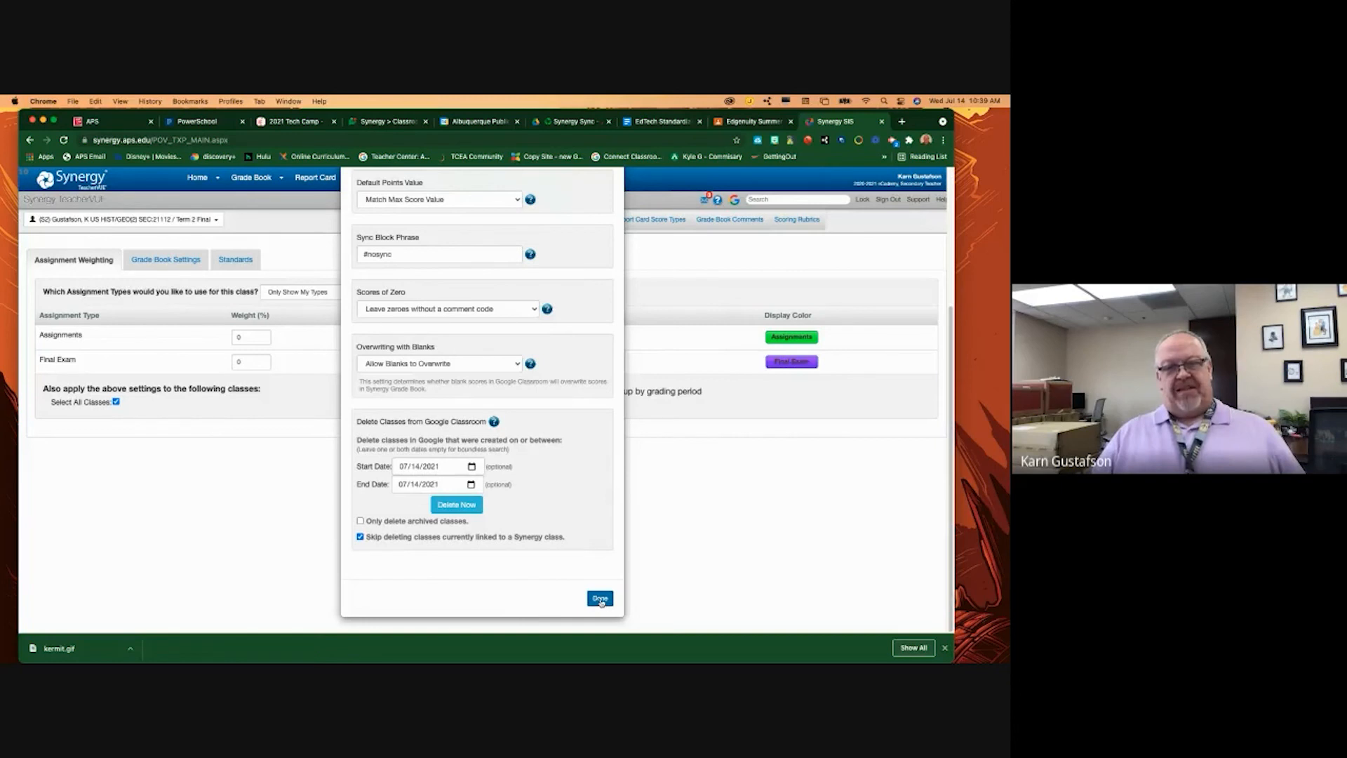
scroll(600, 602, up, 5)
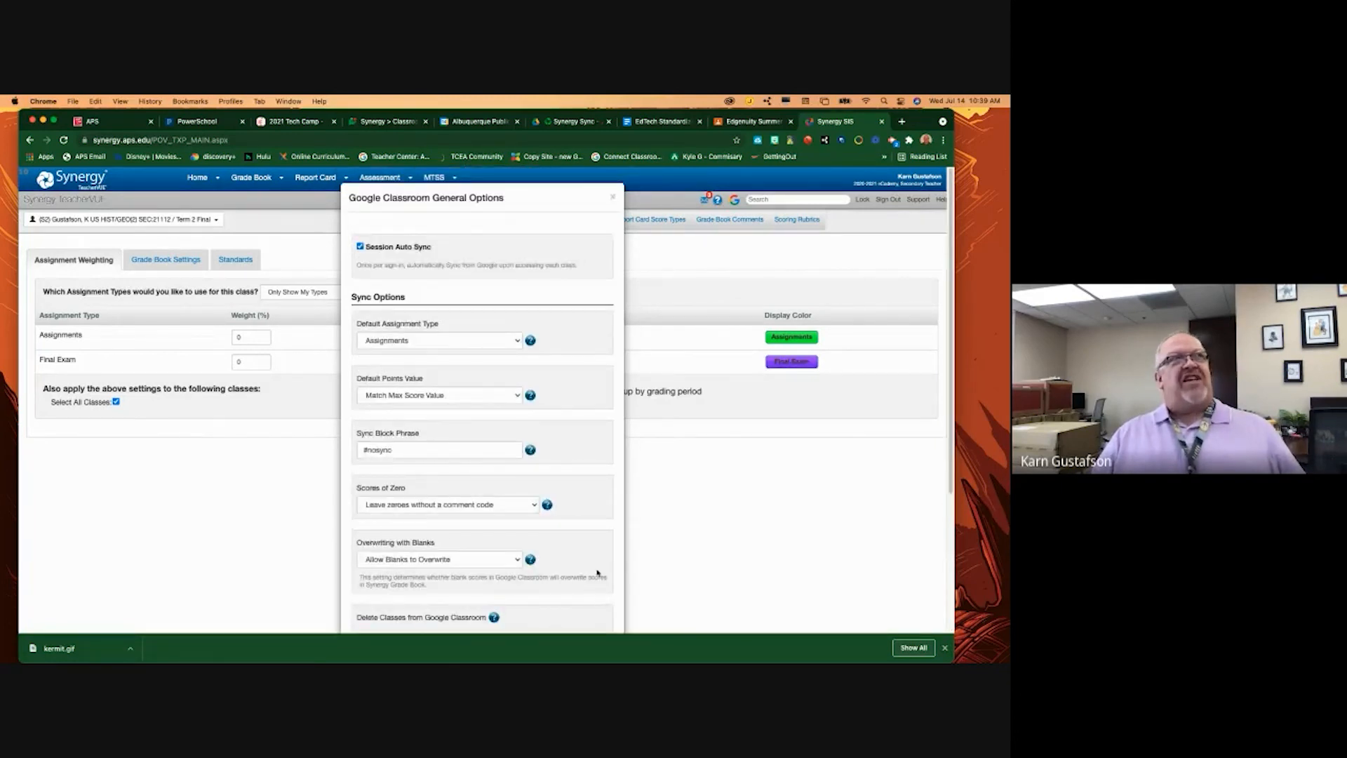
scroll(597, 573, down, 5)
scroll(596, 571, up, 5)
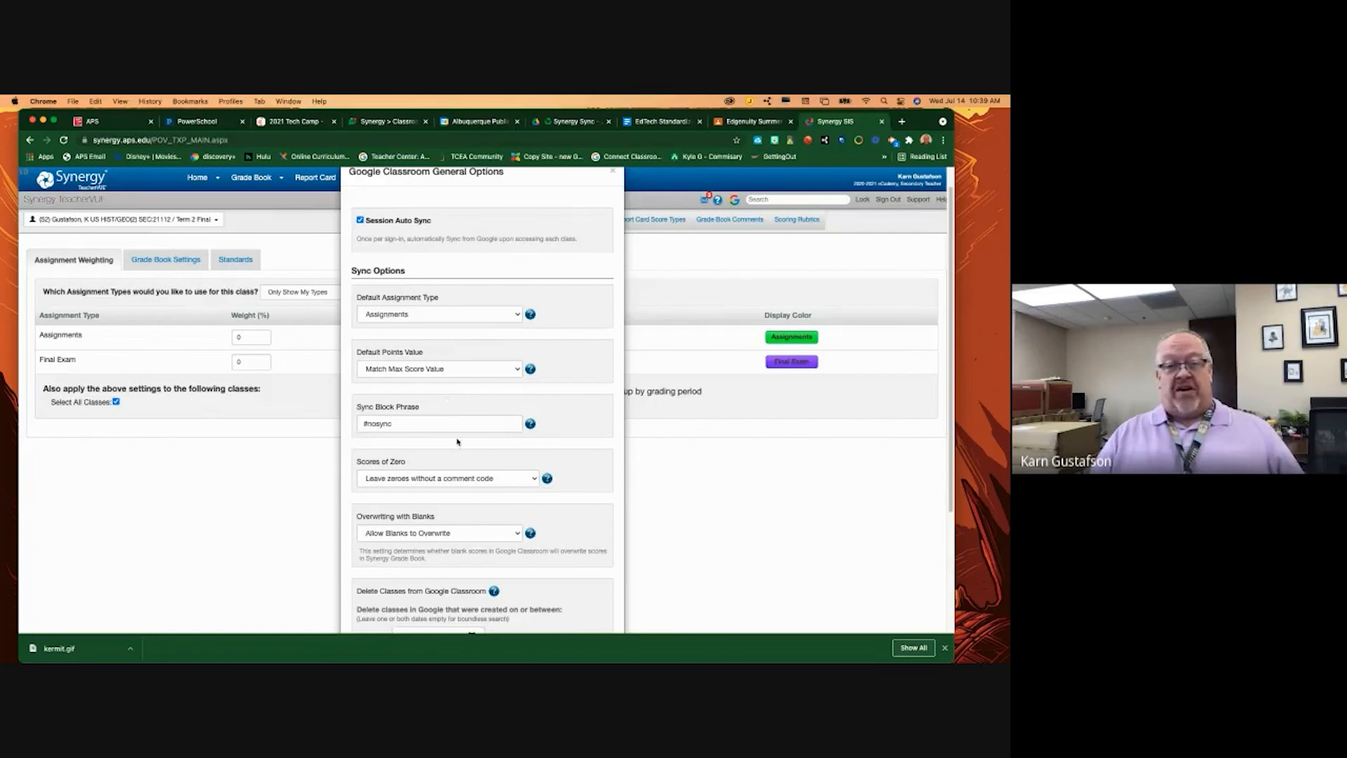
scroll(457, 441, down, 5)
scroll(460, 420, up, 6)
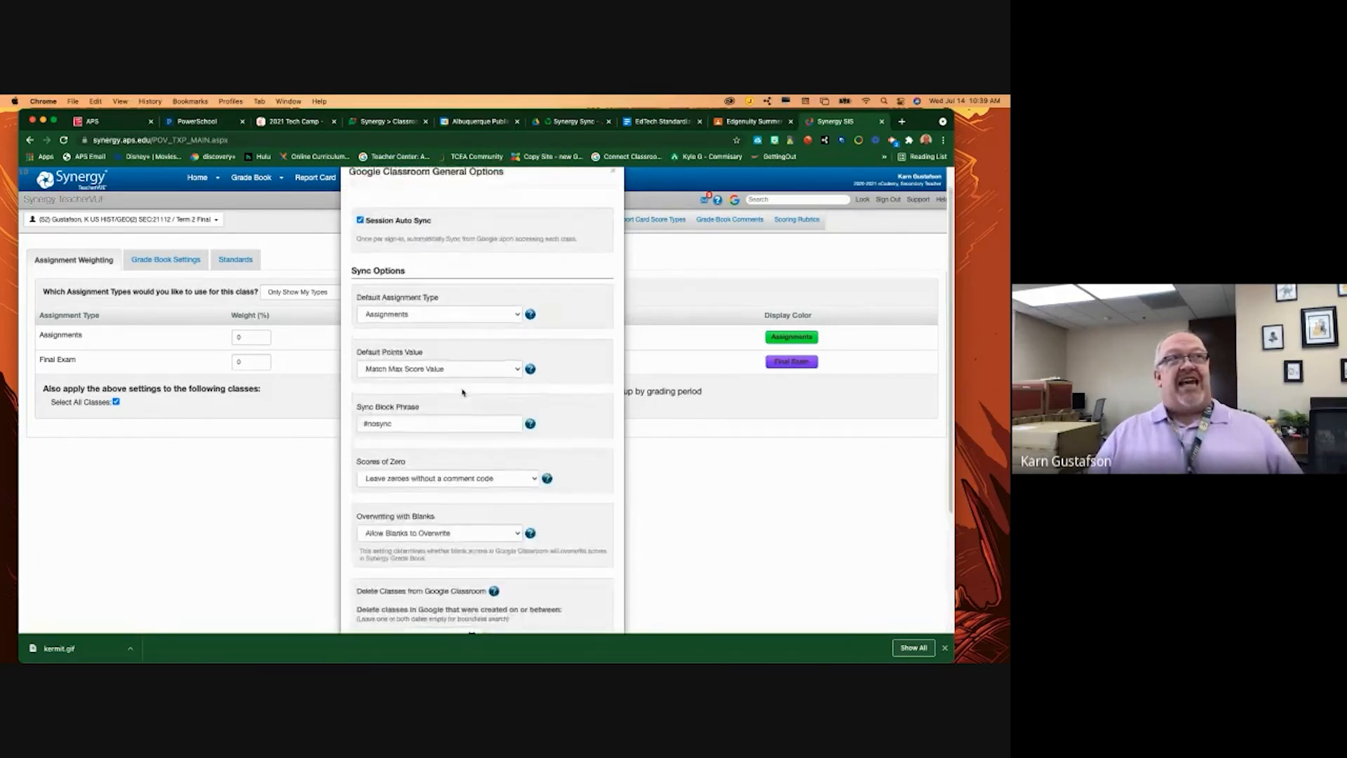
scroll(463, 396, down, 3)
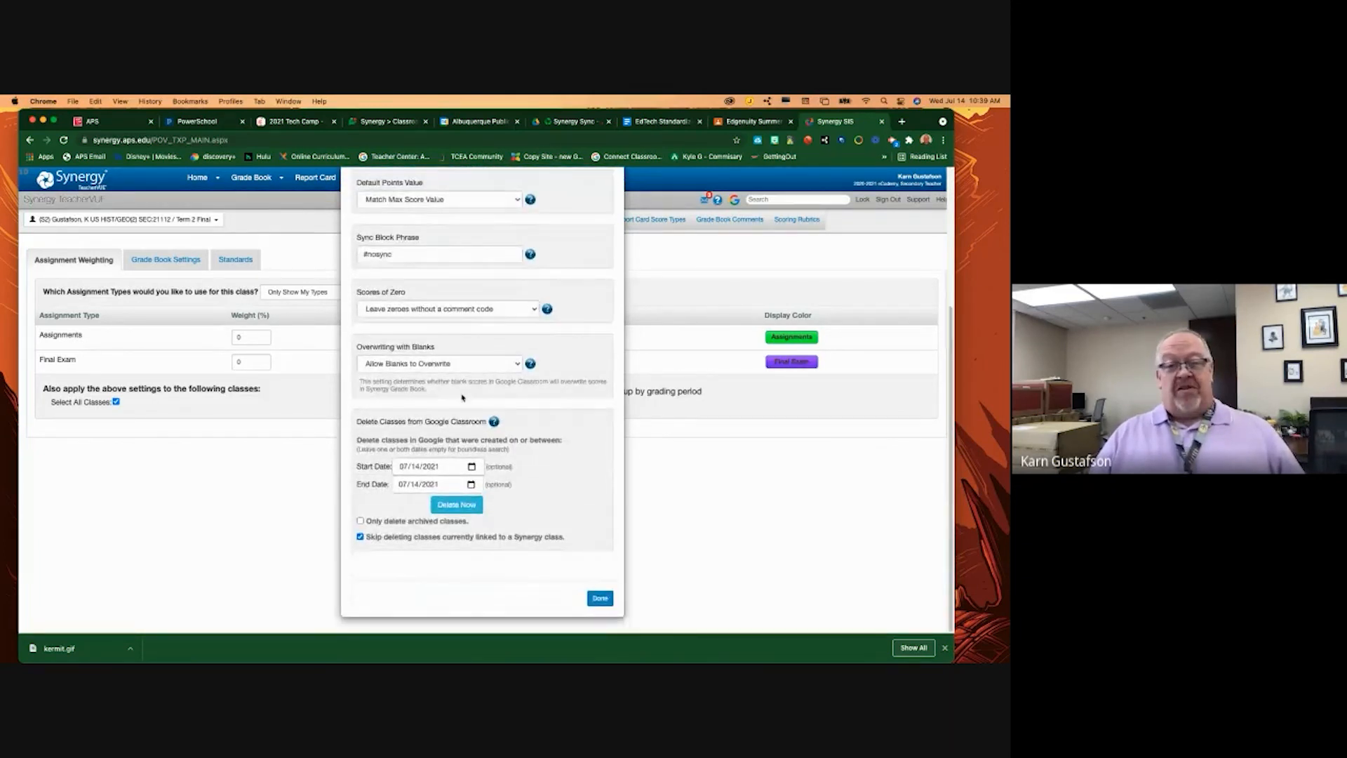
scroll(460, 397, up, 2)
scroll(456, 396, up, 1)
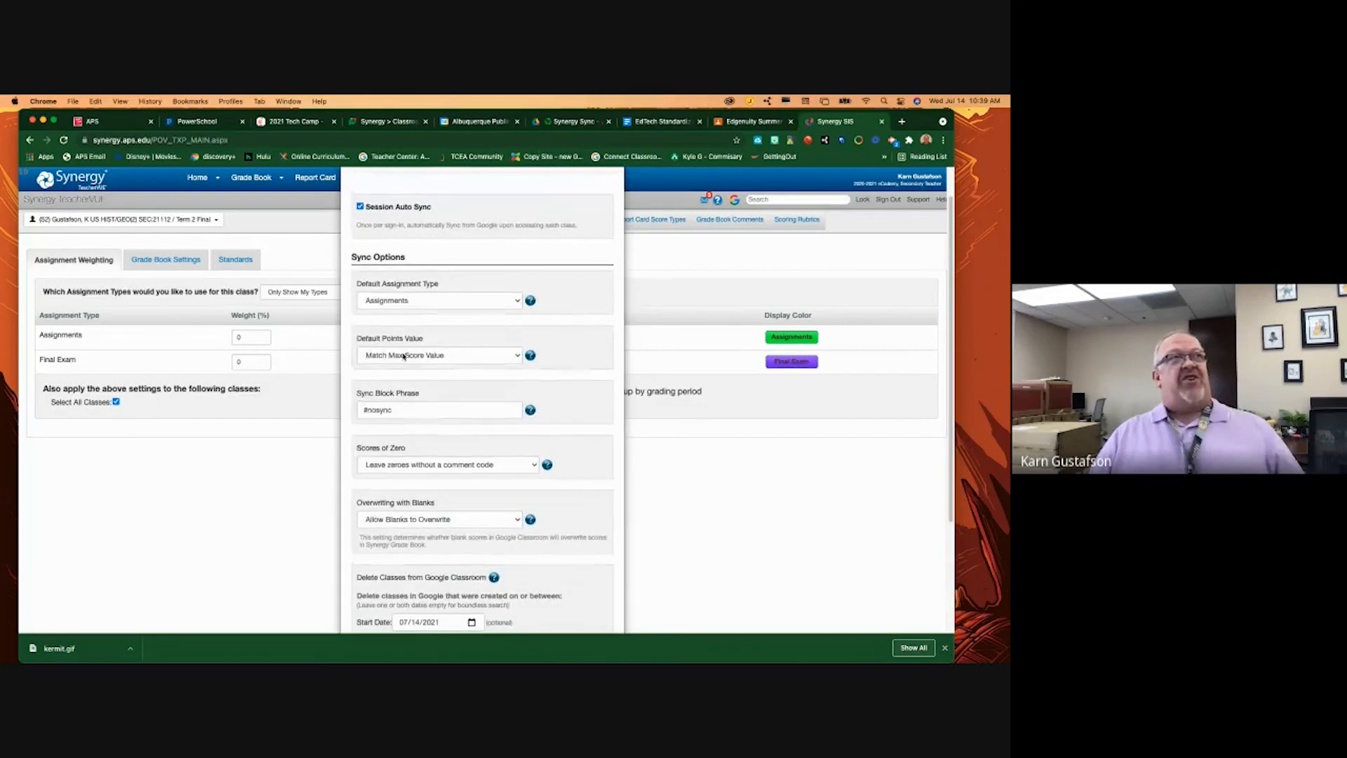
- Set Default Points Value to 'Set to a Specific Number' with 10 points, then save with Done
click(426, 352)
click(414, 331)
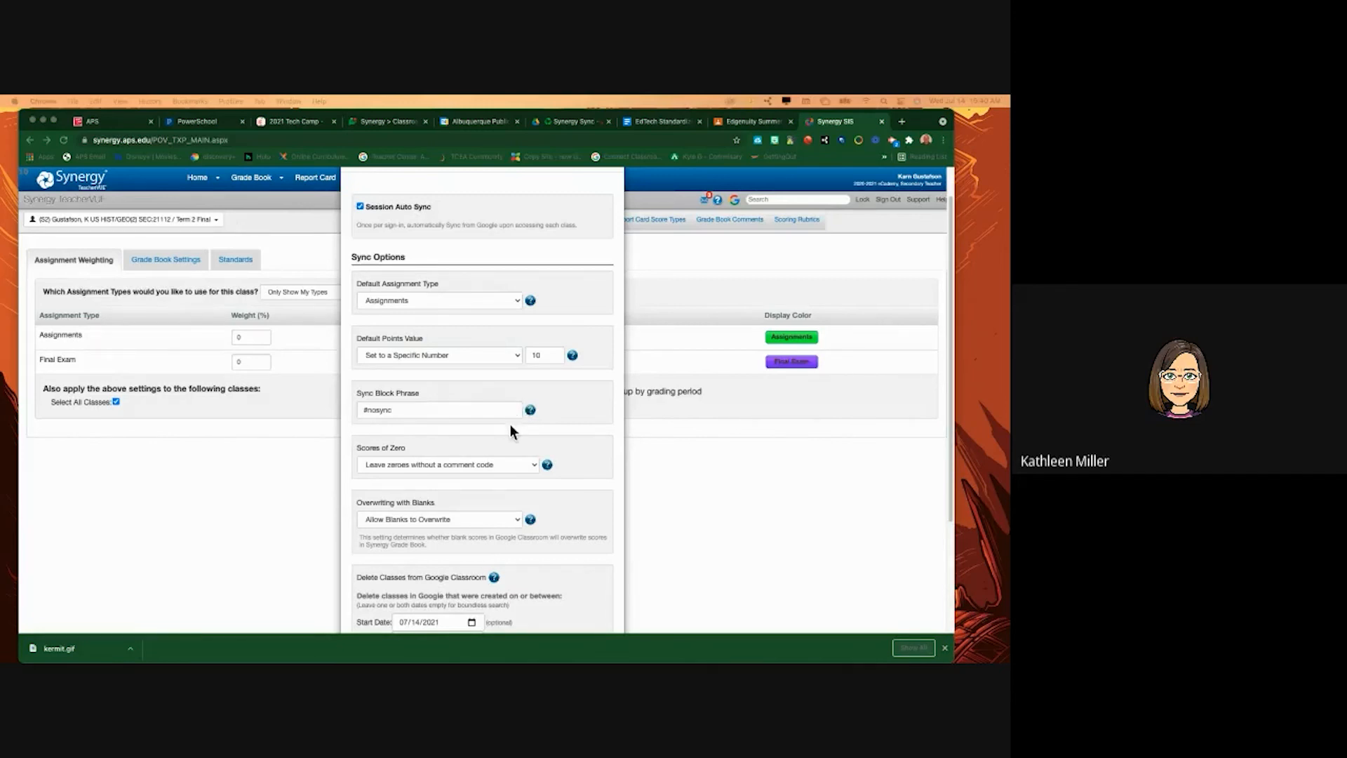
scroll(510, 429, down, 5)
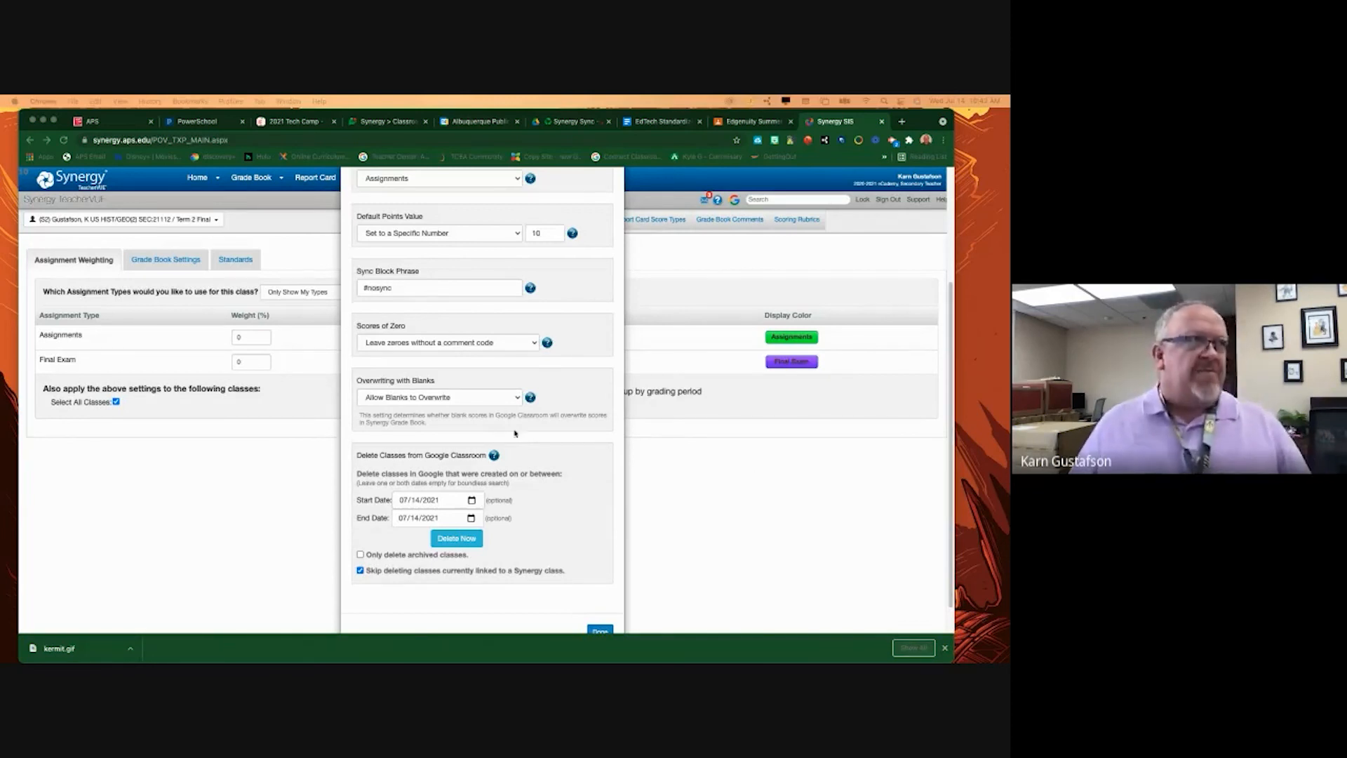
scroll(522, 511, down, 1)
scroll(499, 410, up, 5)
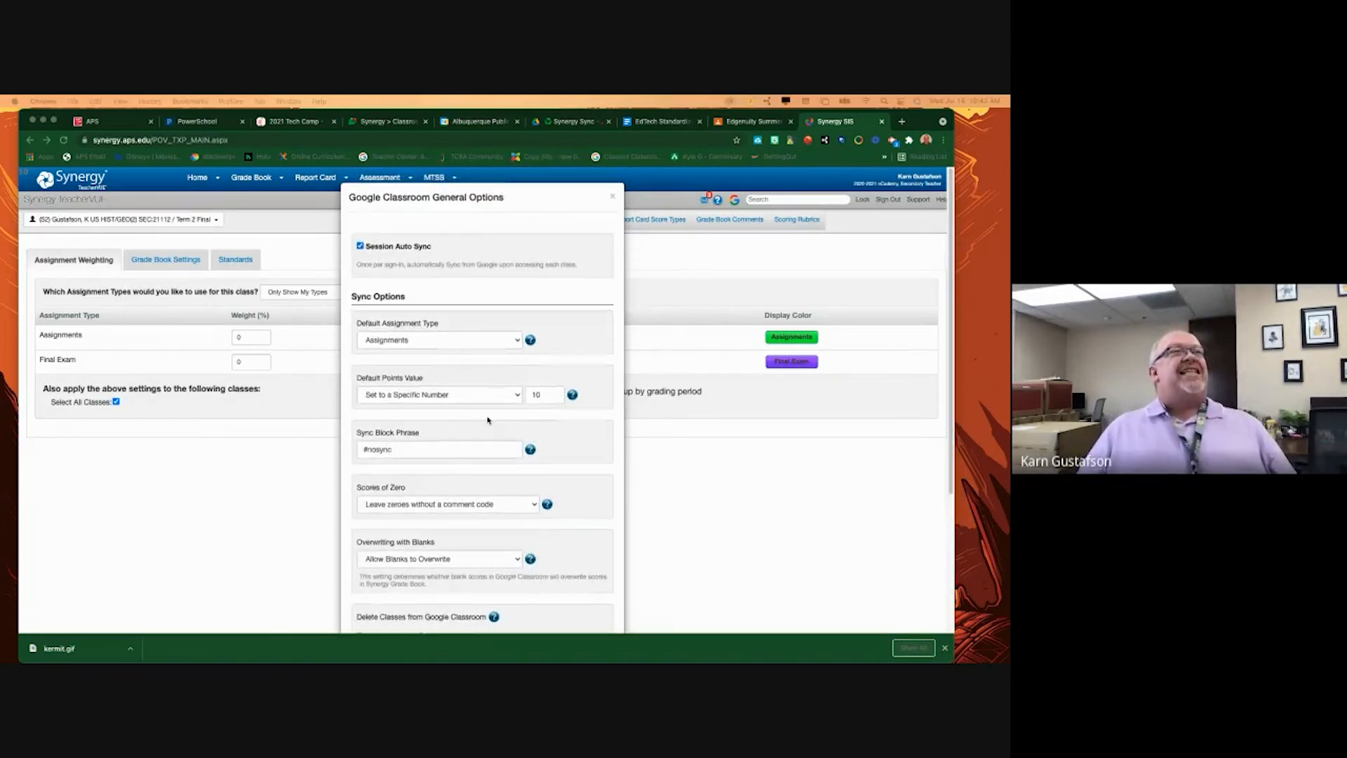
scroll(564, 554, down, 5)
click(595, 599)
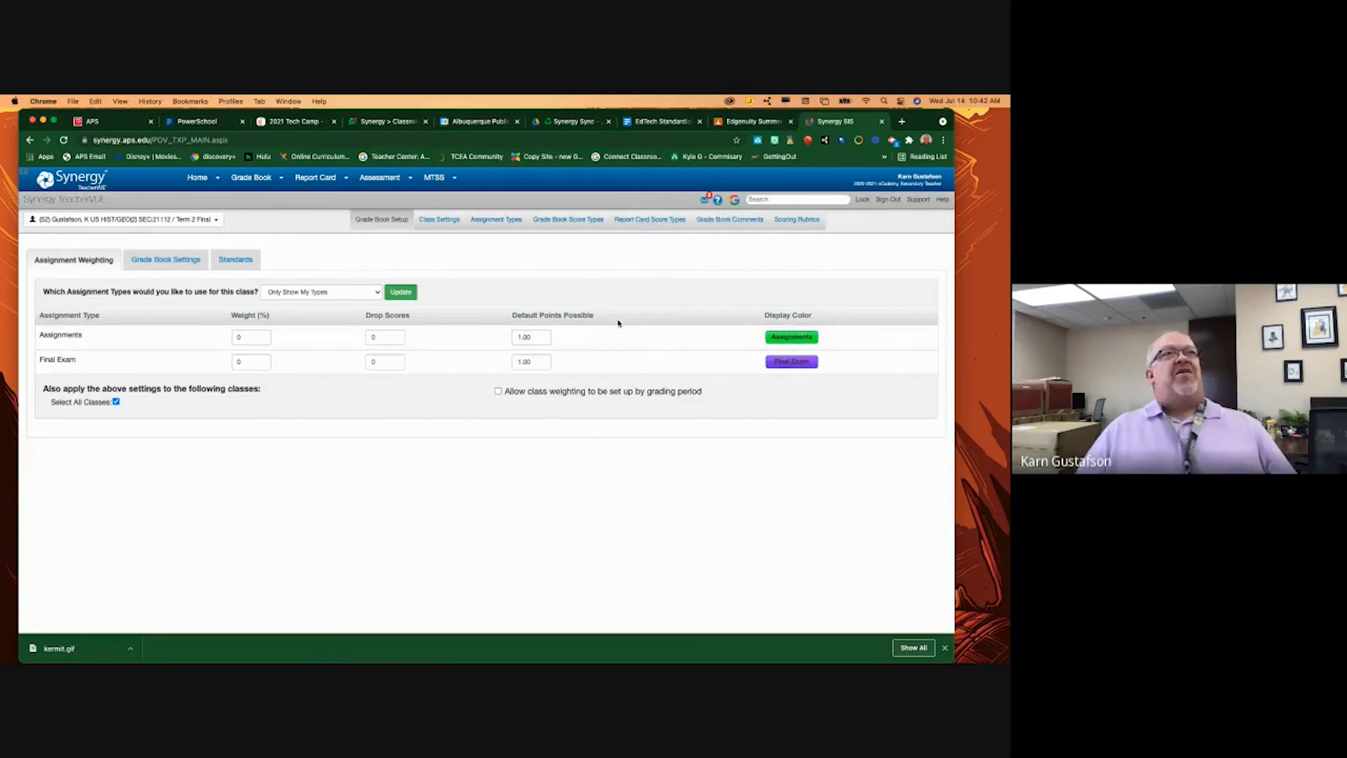
- Reopen the Google Classroom general options from the account card and uncheck Session Auto Sync
mouse_move(734, 202)
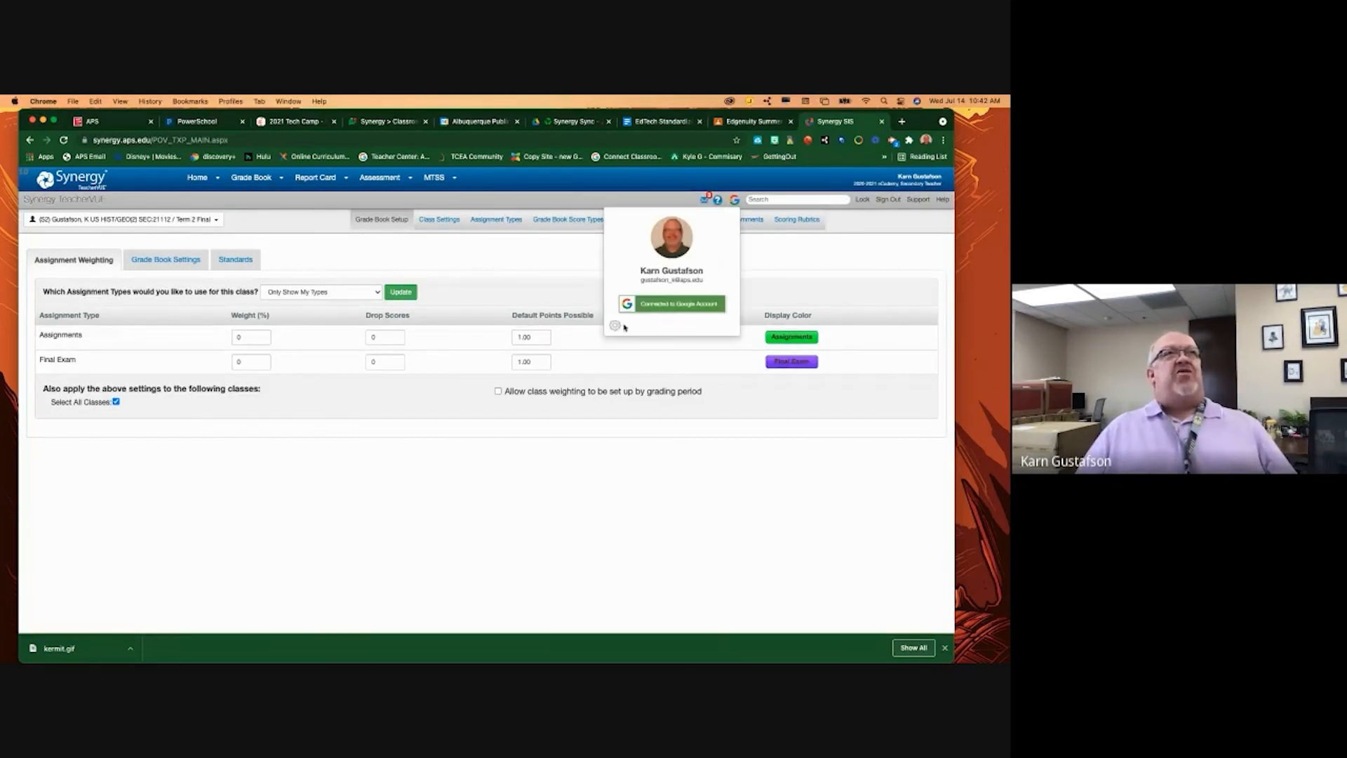
click(616, 327)
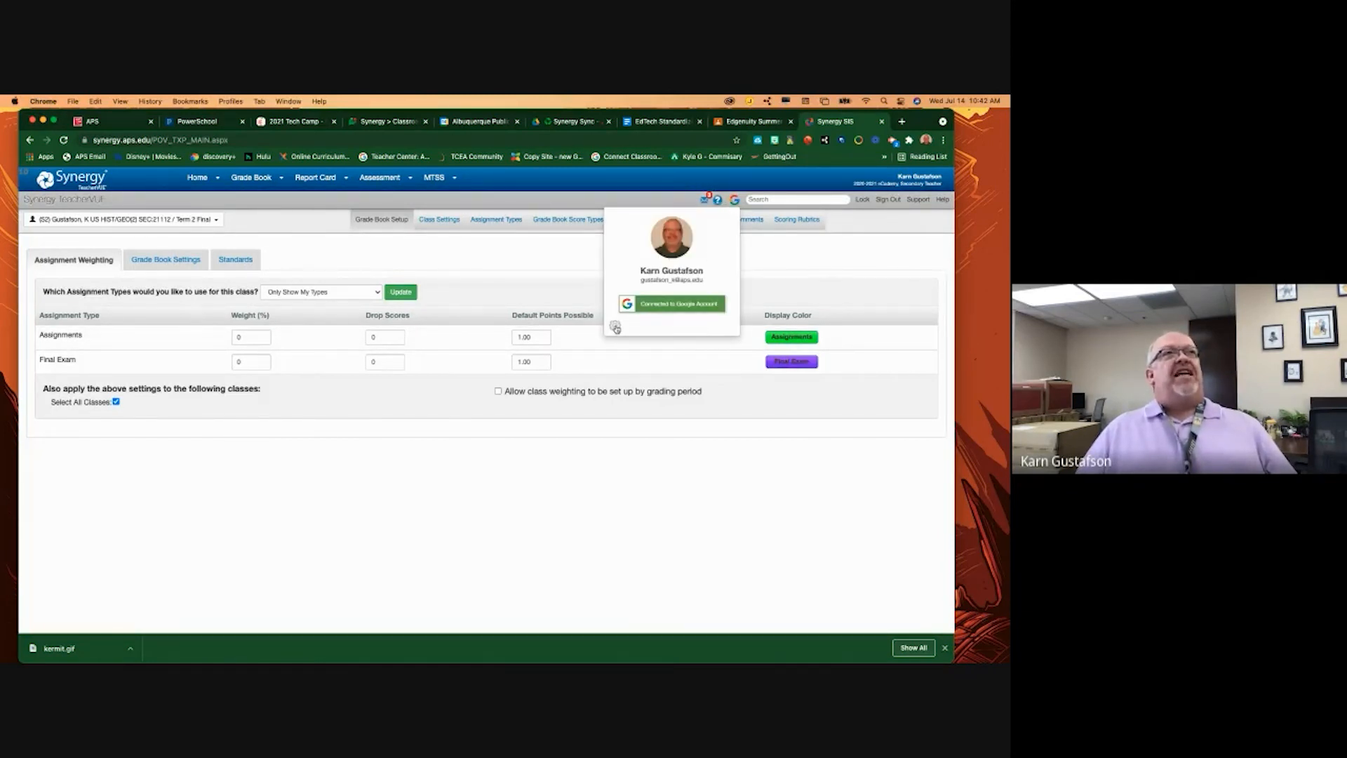
click(360, 246)
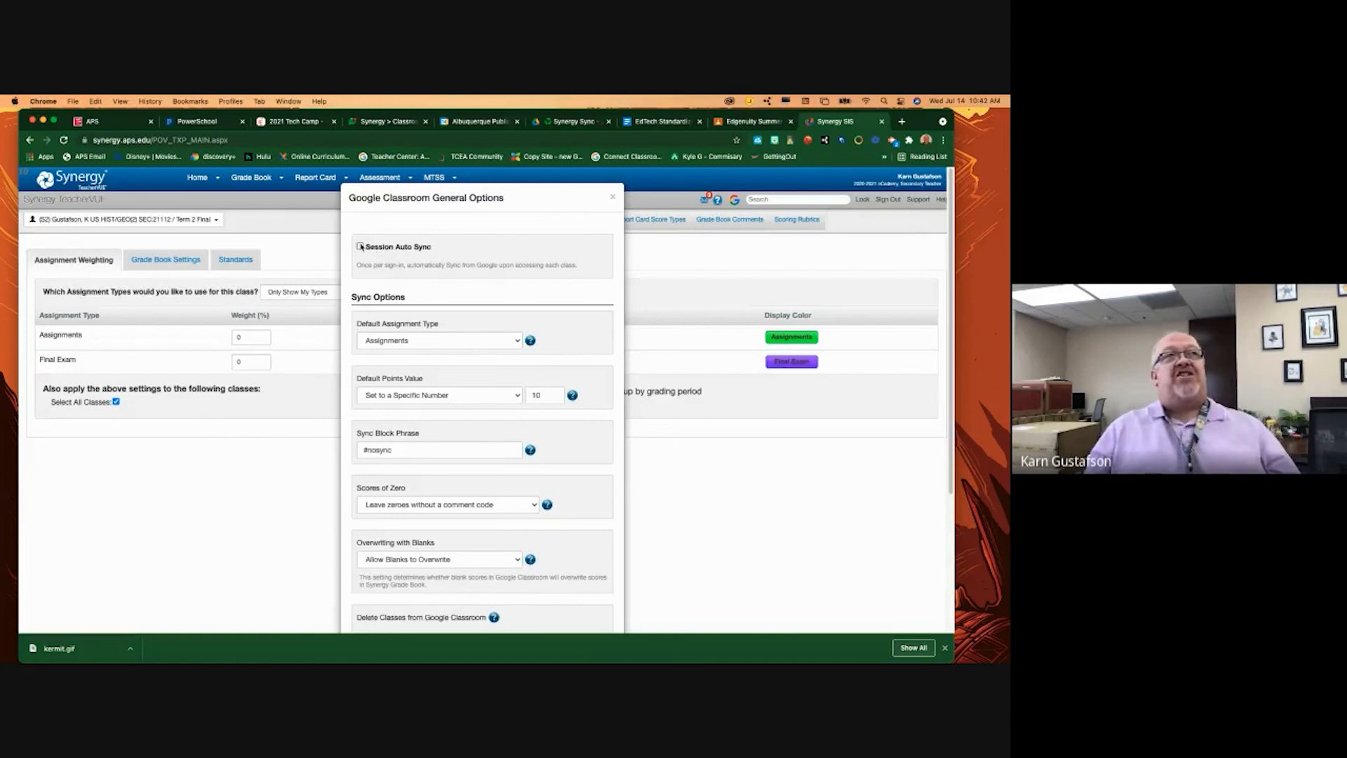
- Re-check Session Auto Sync, review the sync options, and close the dialog with the ×
click(361, 247)
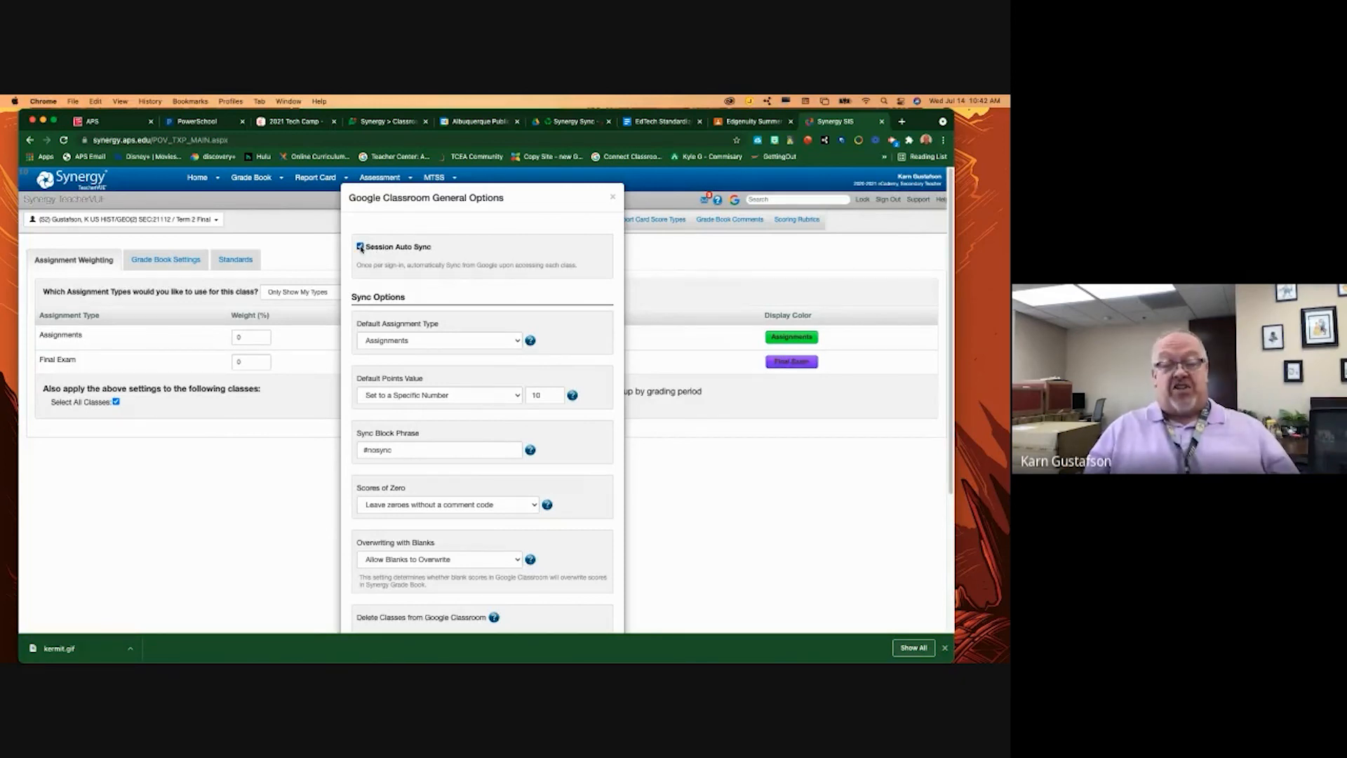
scroll(452, 341, down, 5)
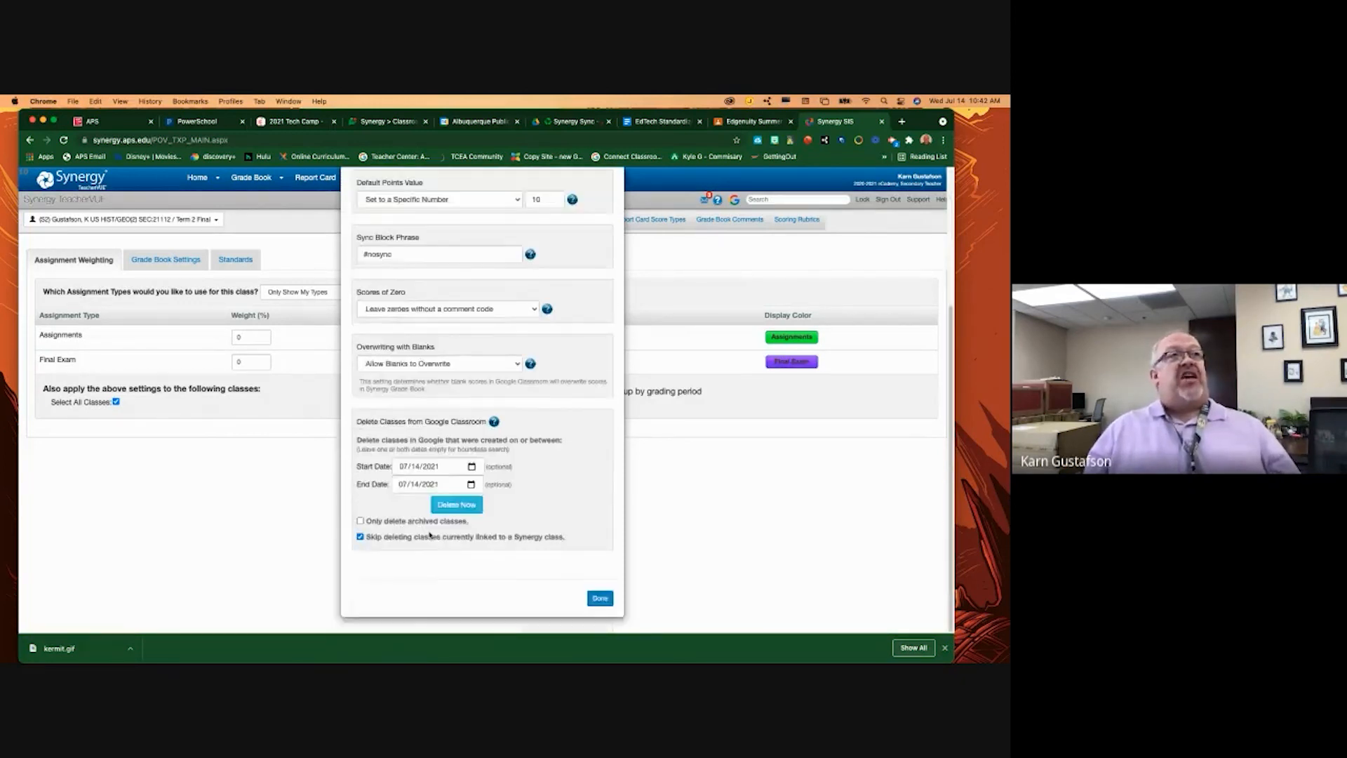
scroll(443, 383, up, 5)
scroll(443, 382, down, 5)
scroll(443, 375, up, 5)
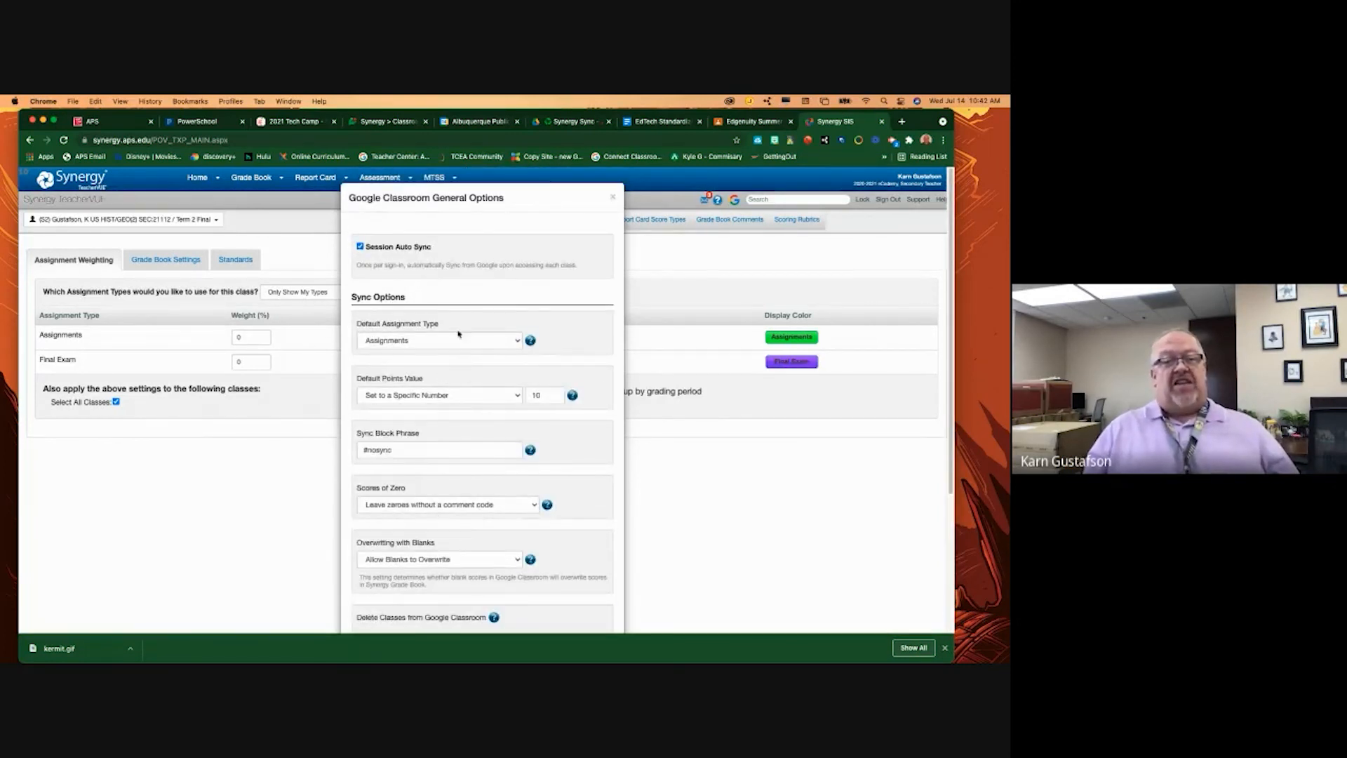
click(613, 197)
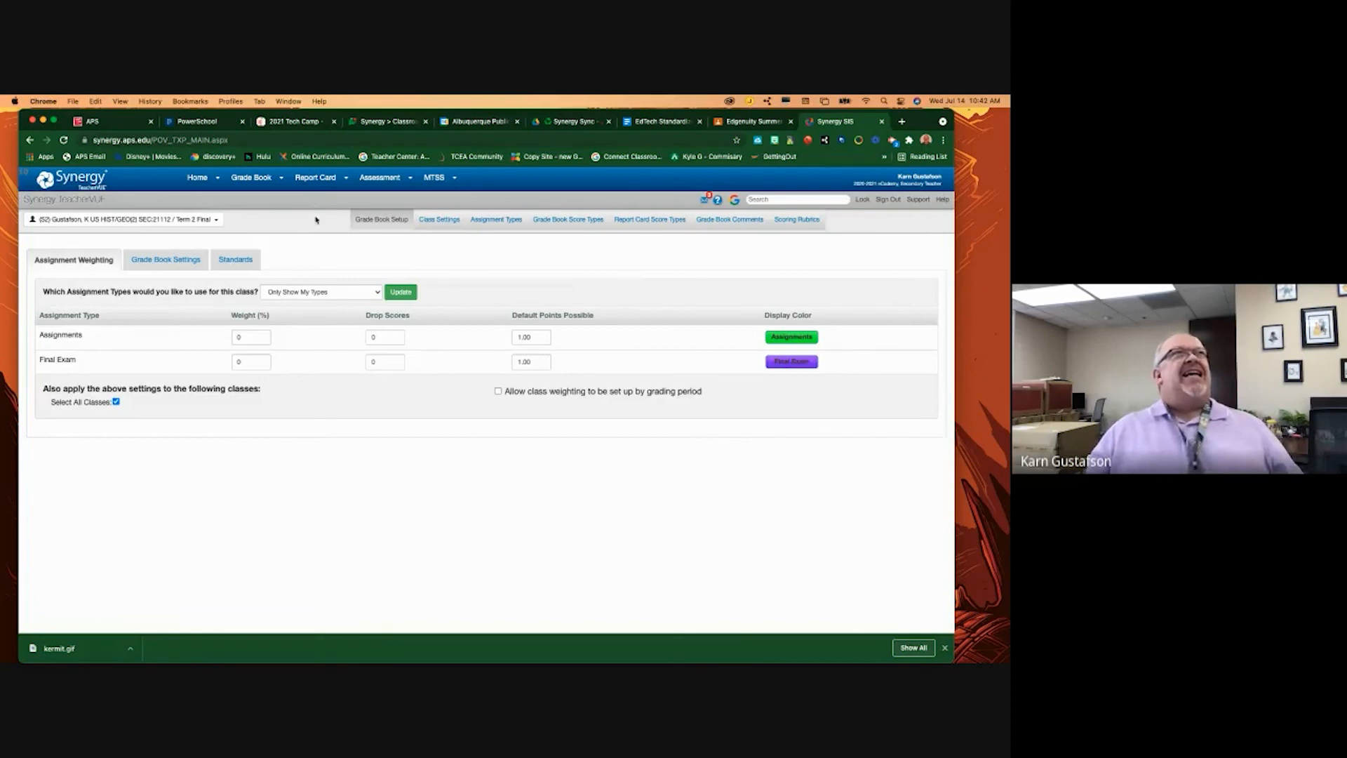
- Choose New Assignment from the Grade Book menu to get a blank assignment form
mouse_move(260, 182)
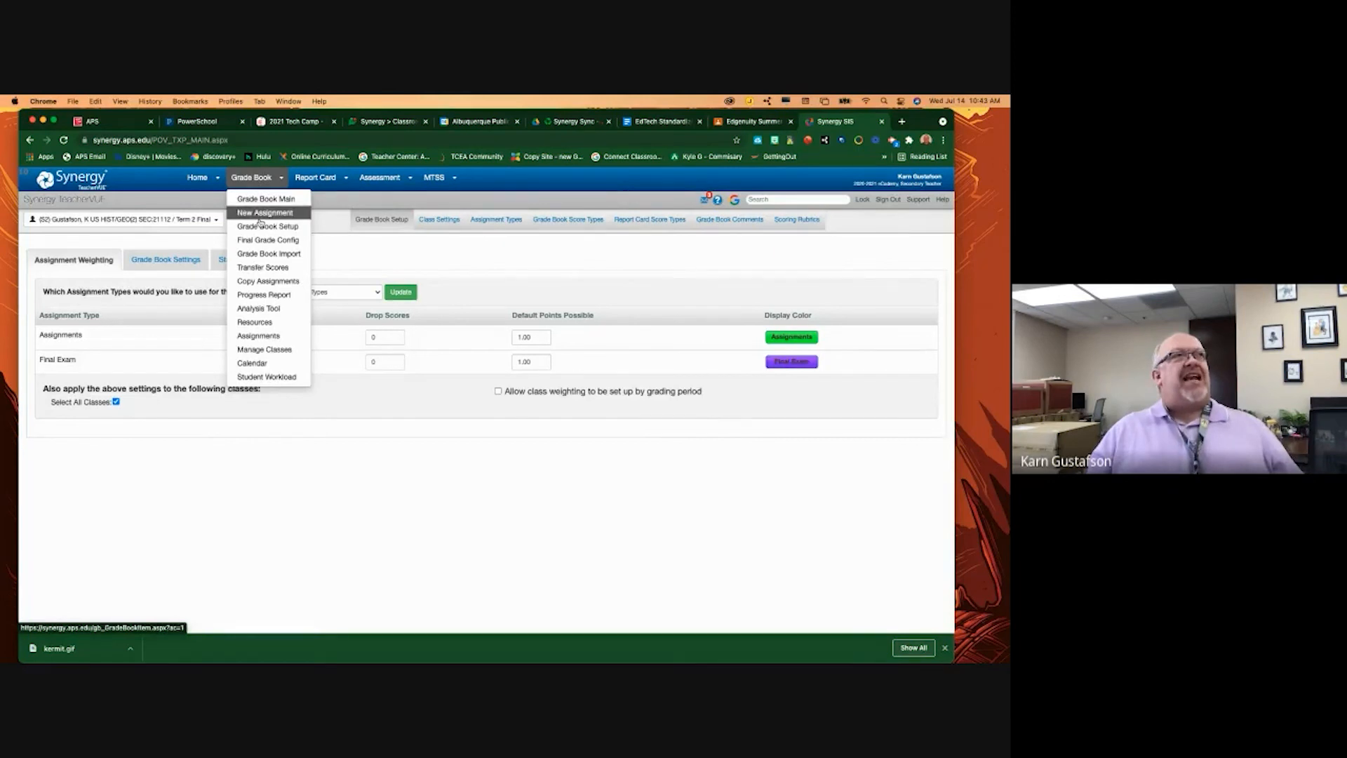
click(261, 213)
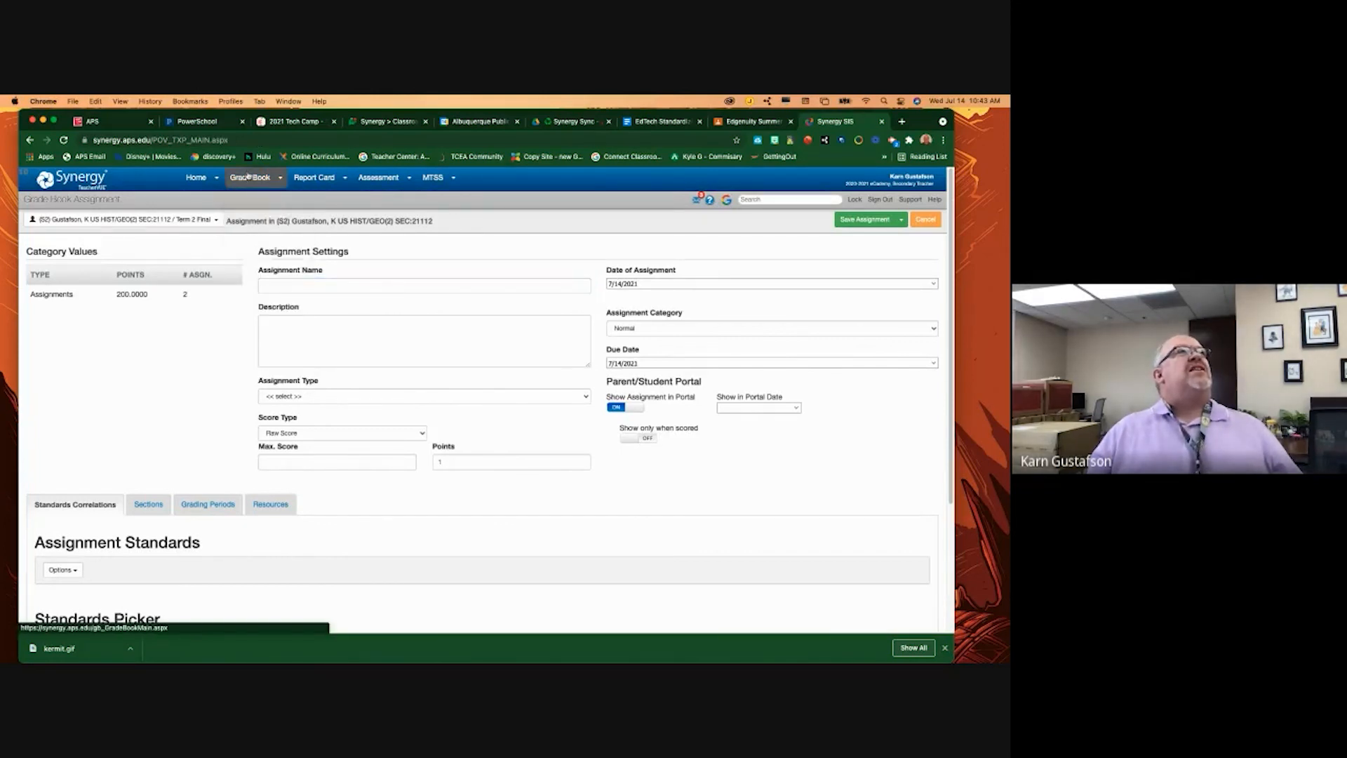
- Go to Grade Book Setup from the Grade Book menu, then bring up the grade book page list
mouse_move(256, 180)
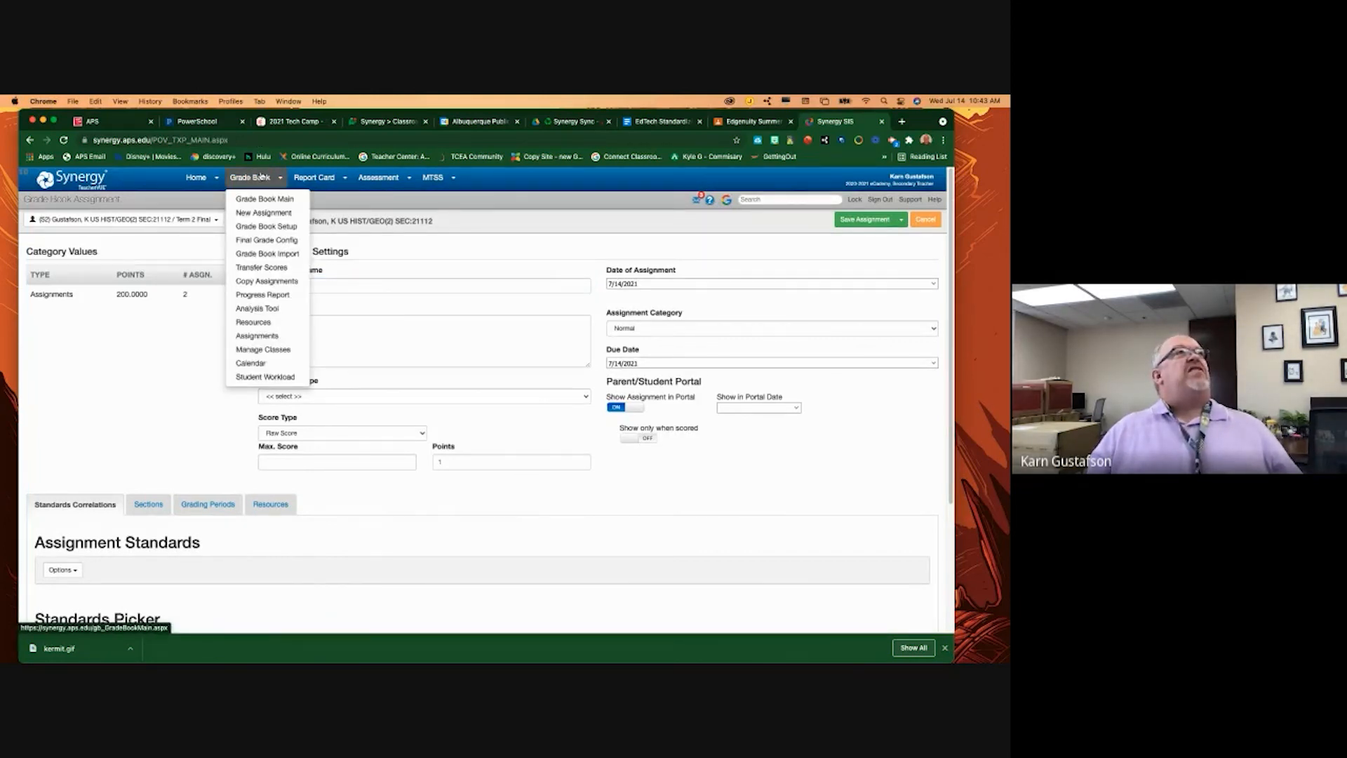
click(261, 177)
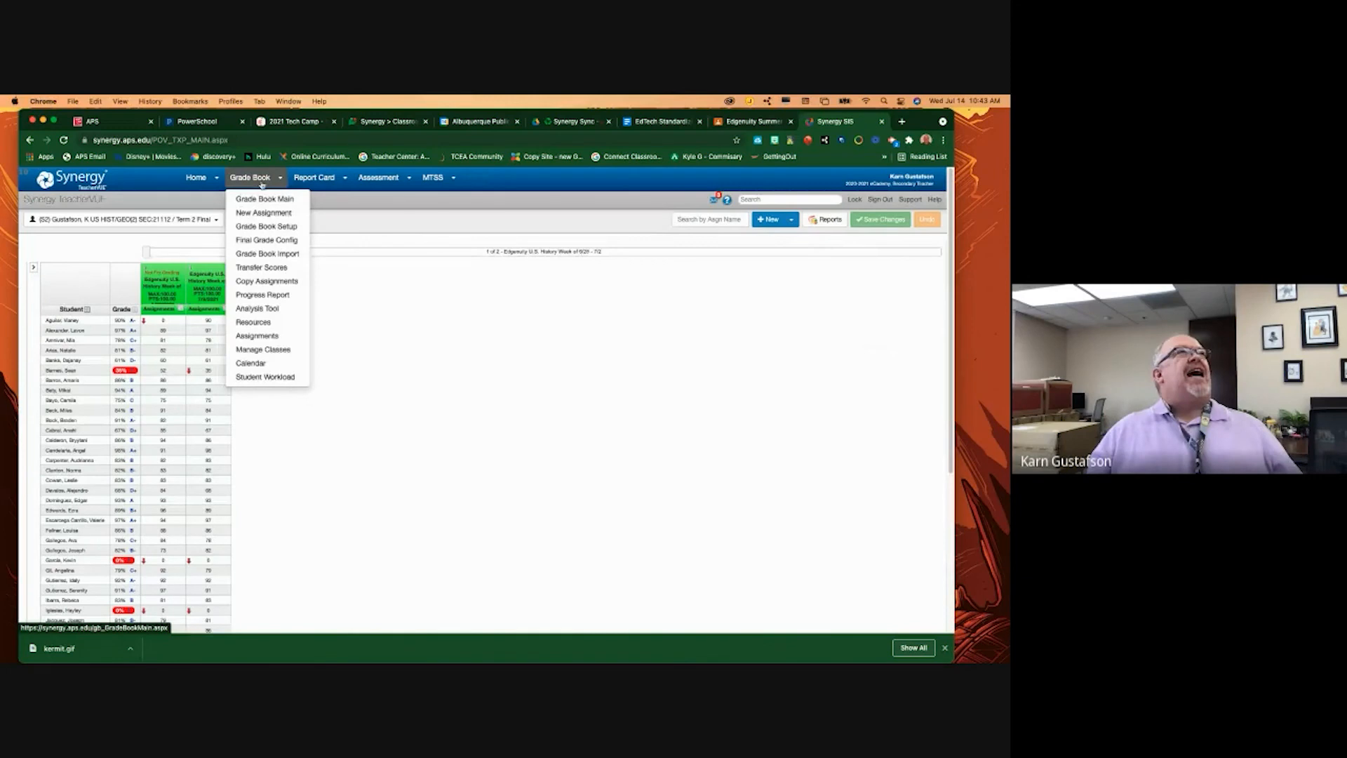
click(266, 226)
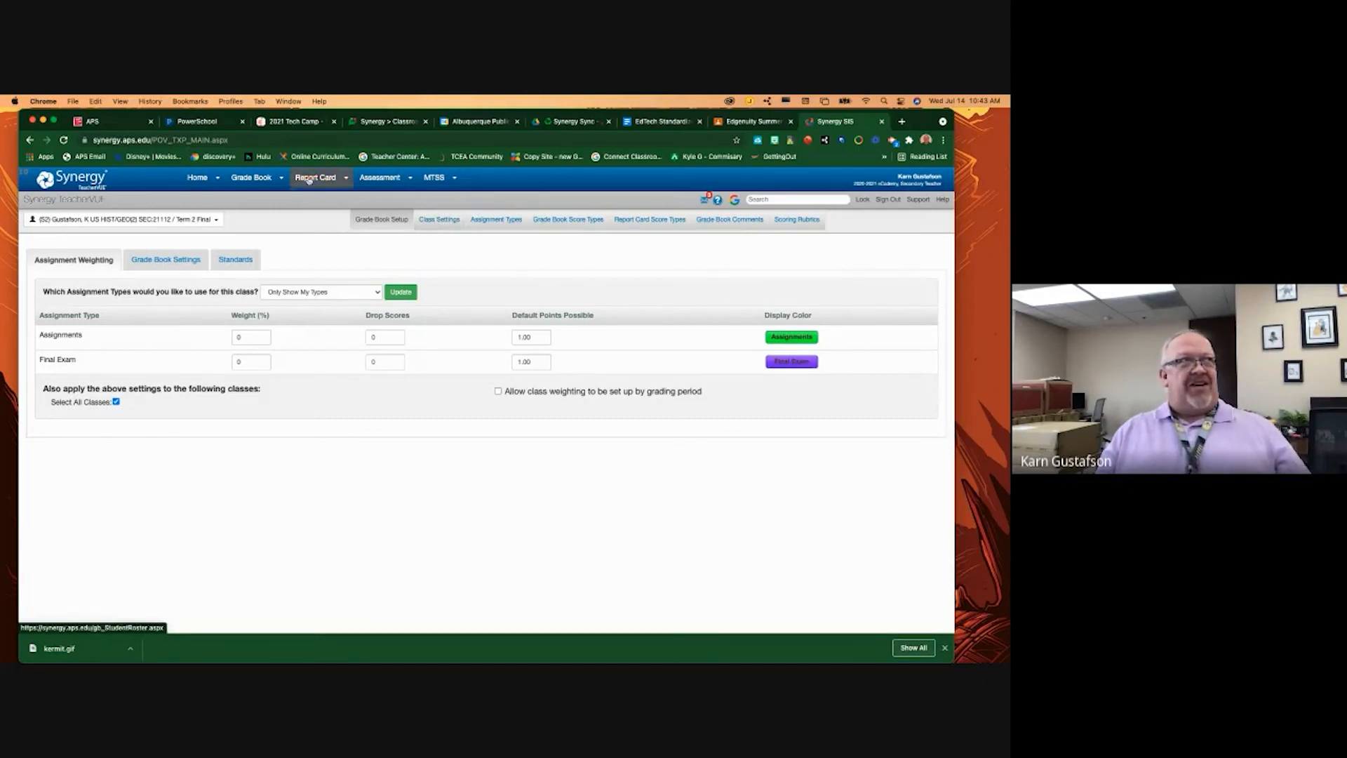
click(251, 178)
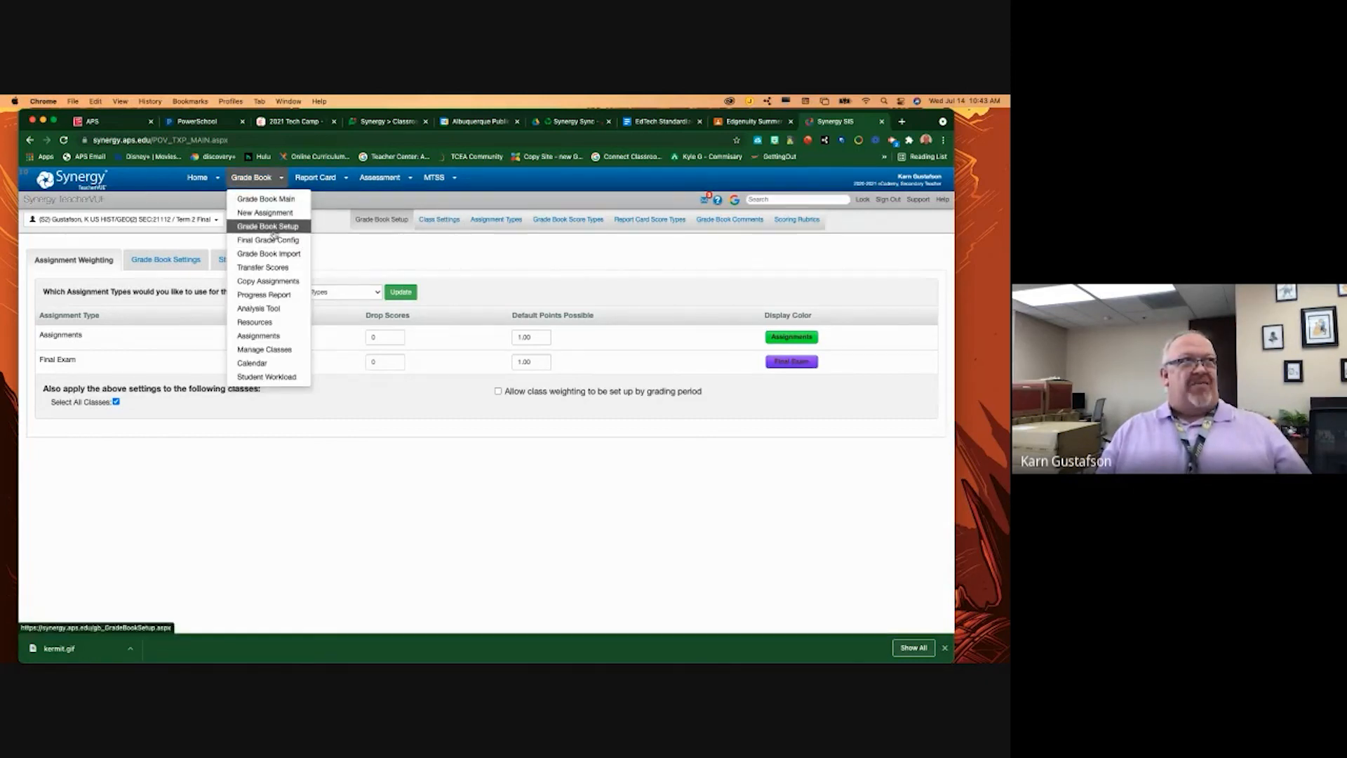
- Go to Class Settings and put the US HIST/GEO class row into edit mode
click(437, 220)
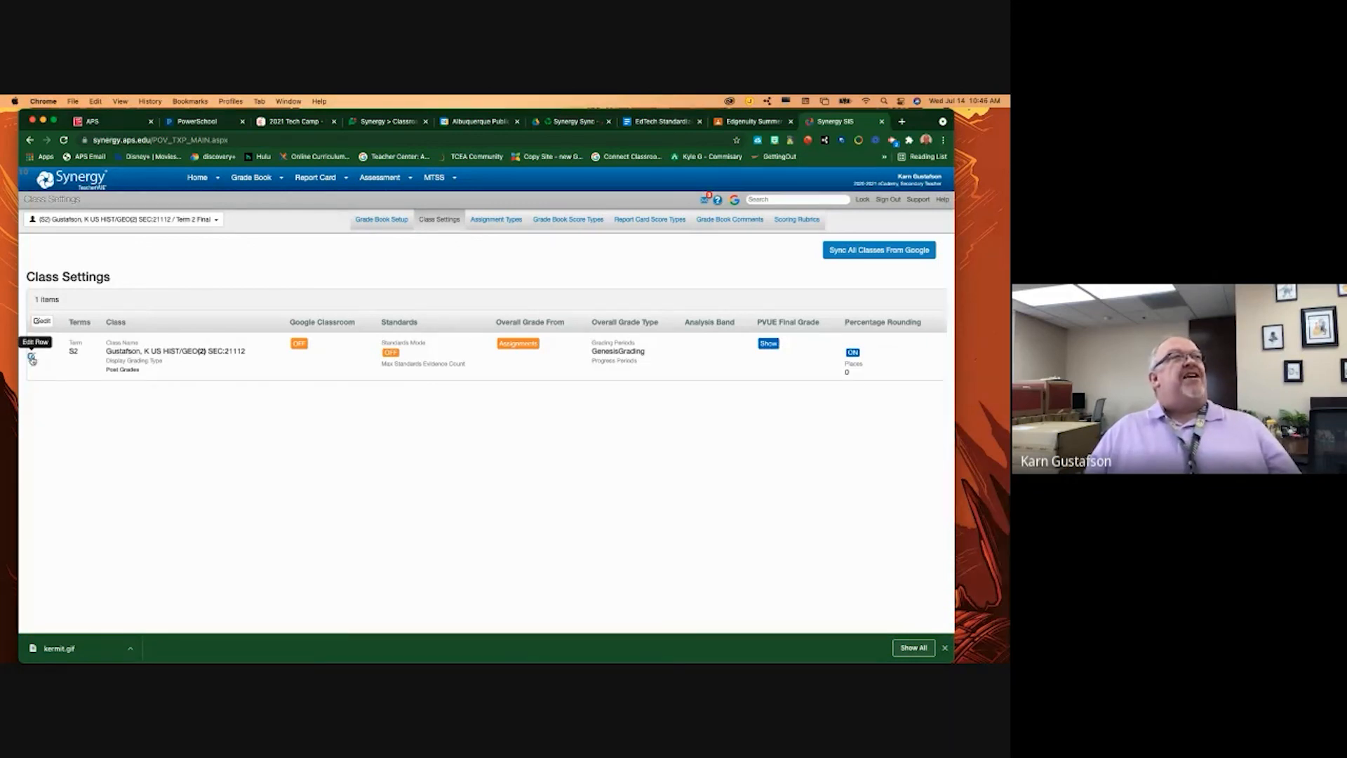
click(32, 359)
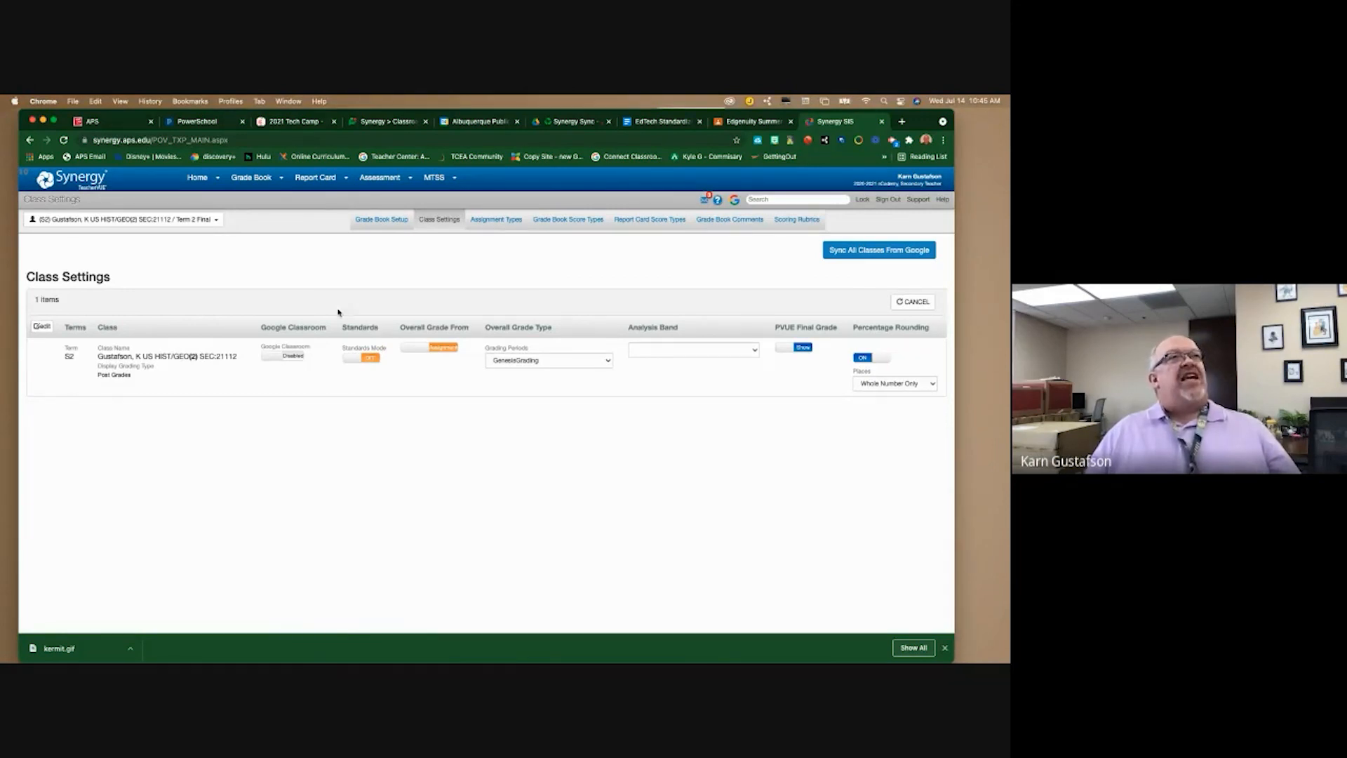
- Switch Google Classroom to Enabled, expand Advanced Options, and focus the Class Code box
click(277, 359)
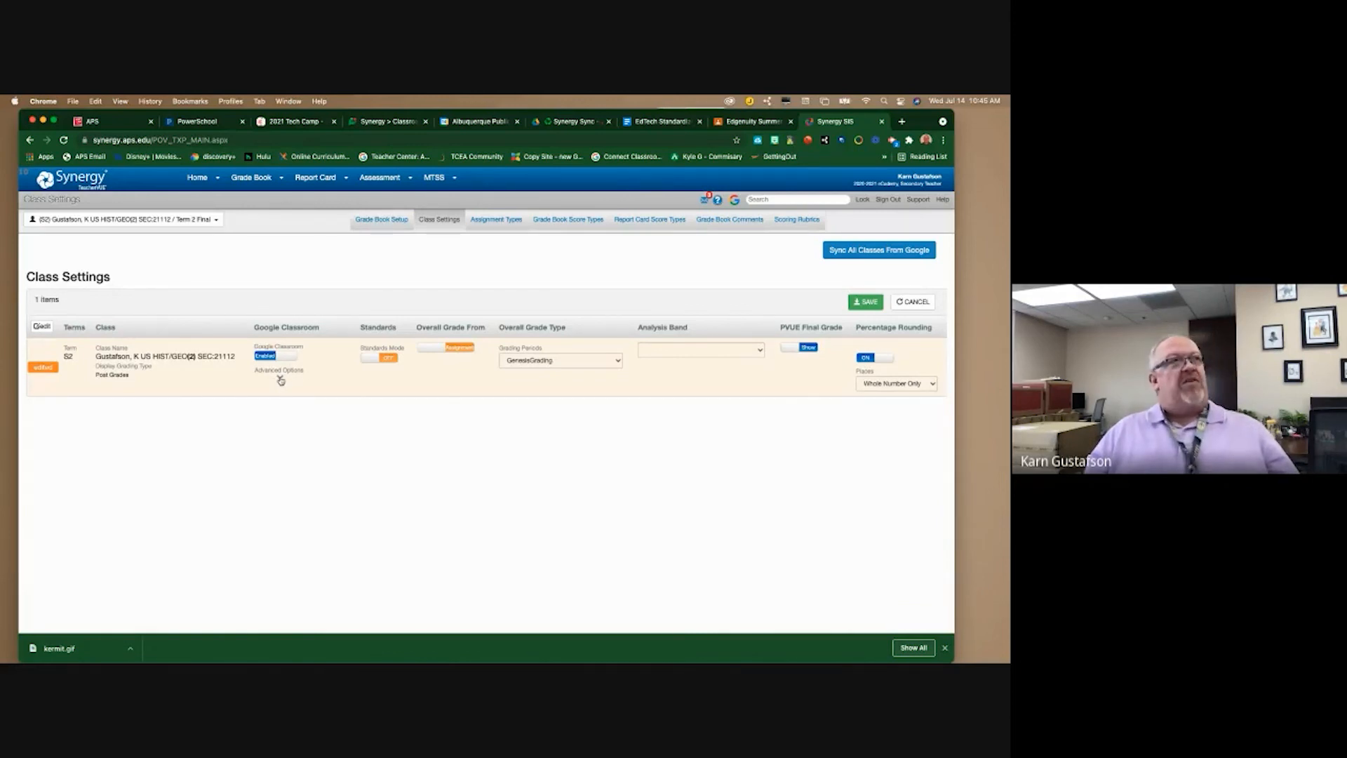
click(281, 380)
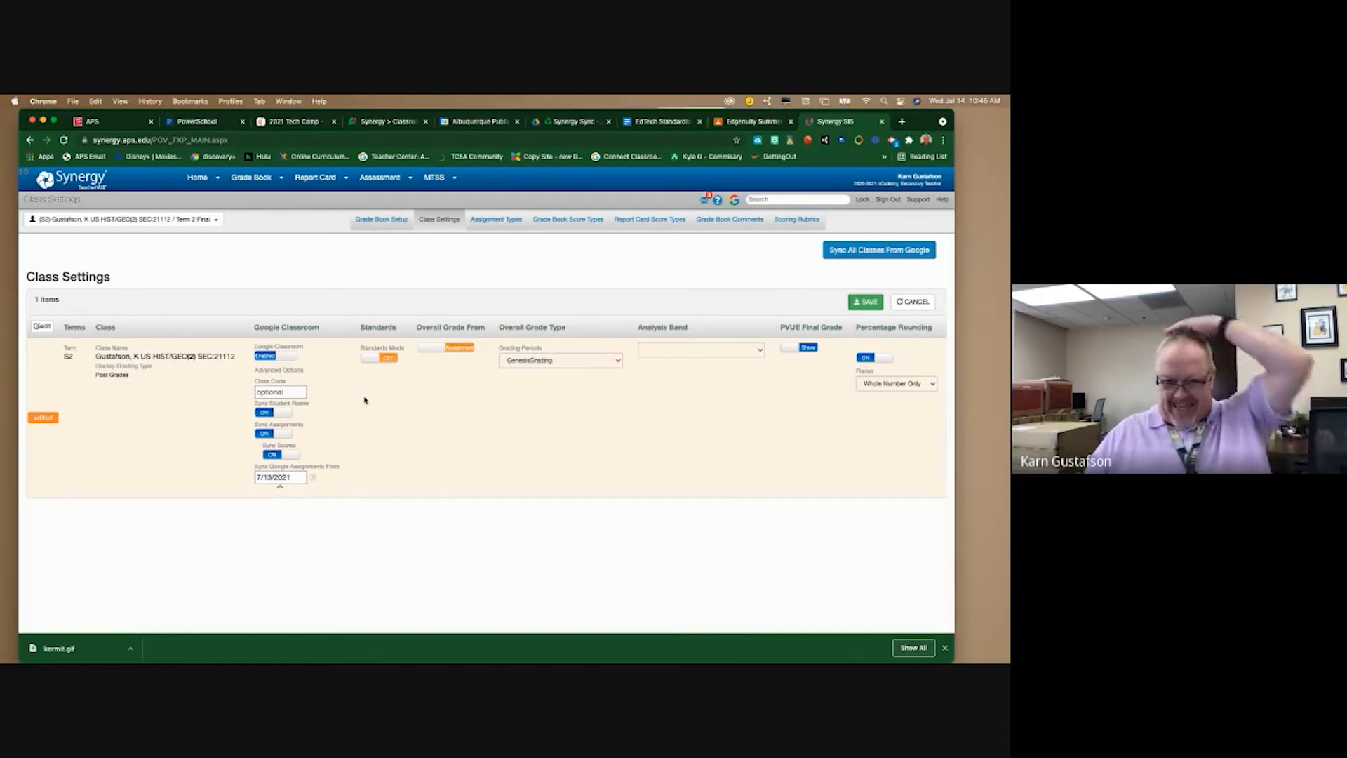
click(289, 389)
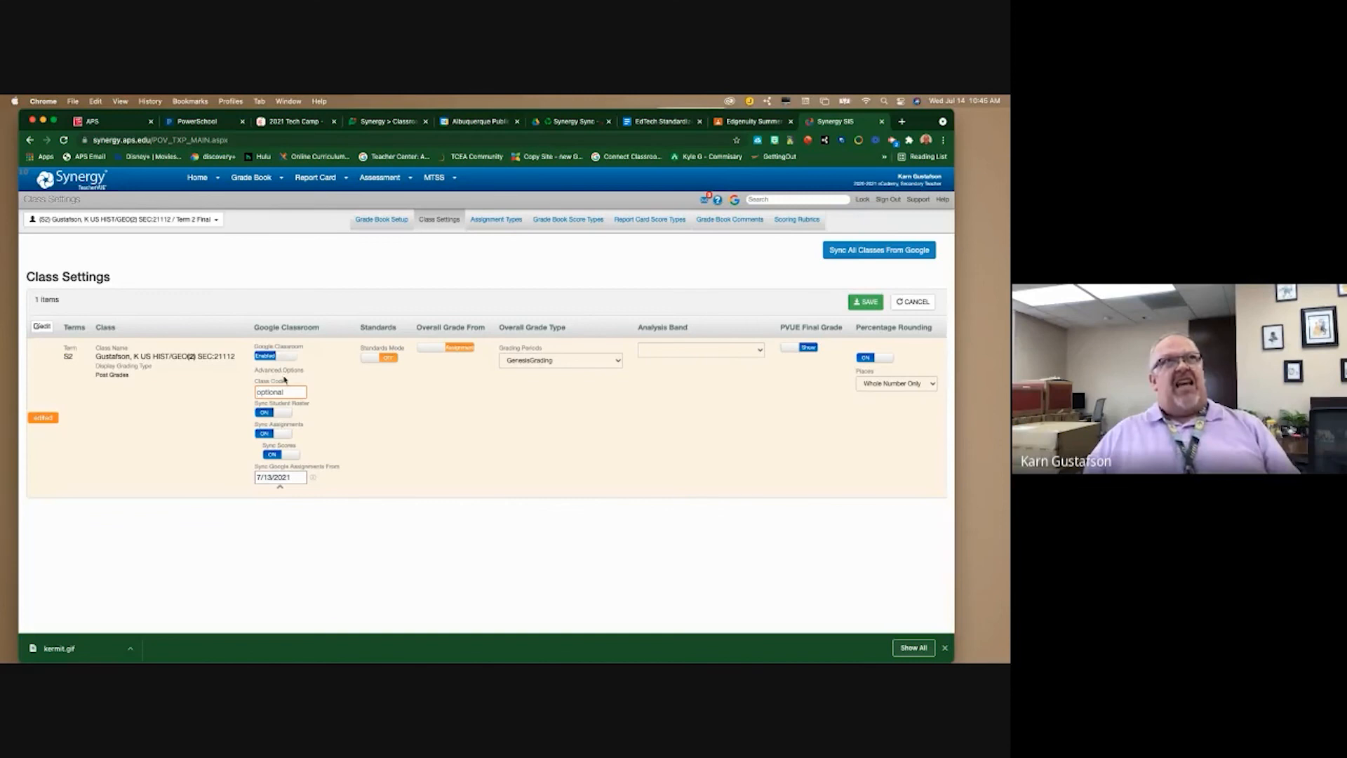
- Copy the U.S. History class code from Google Classroom into Synergy's Class Code field
click(749, 122)
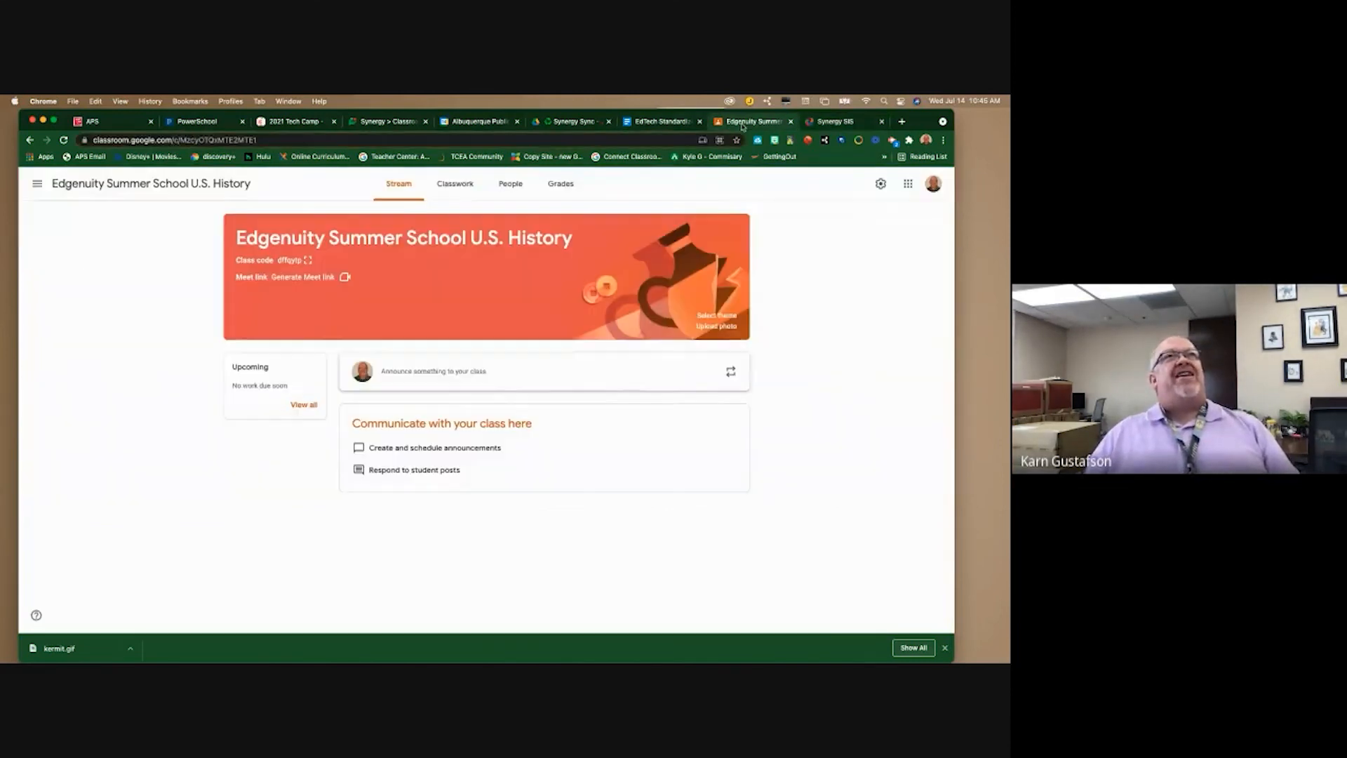
click(308, 260)
drag(604, 400, 386, 397)
key(ctrl+c)
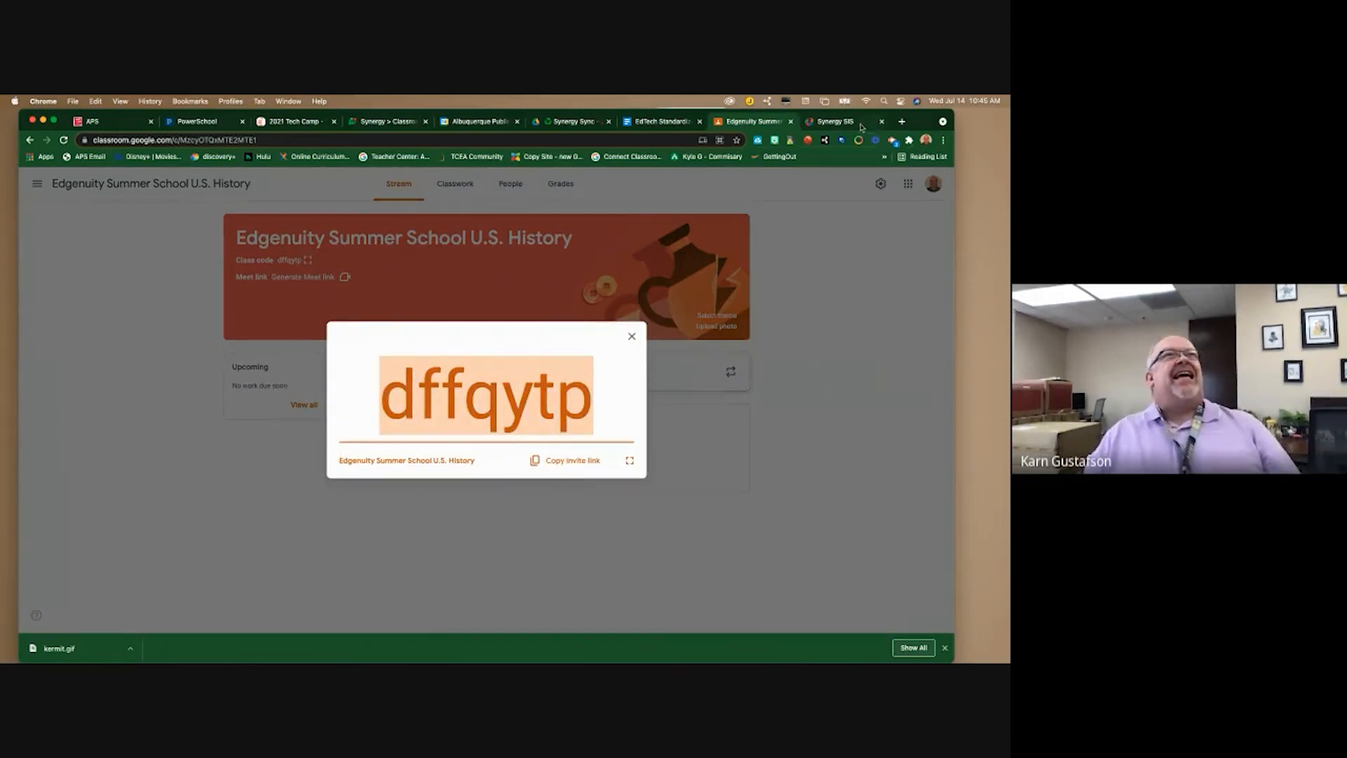
click(861, 127)
click(290, 394)
key(ctrl+v)
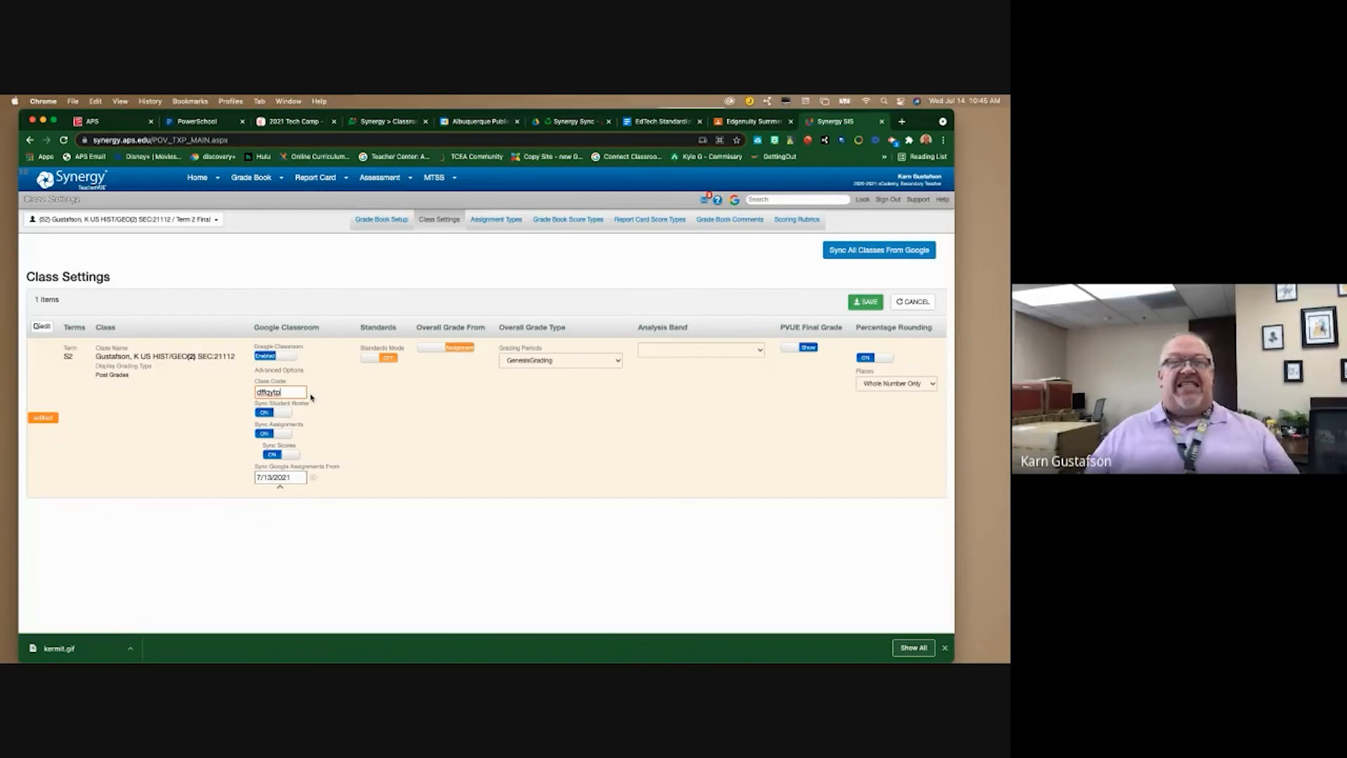
click(754, 122)
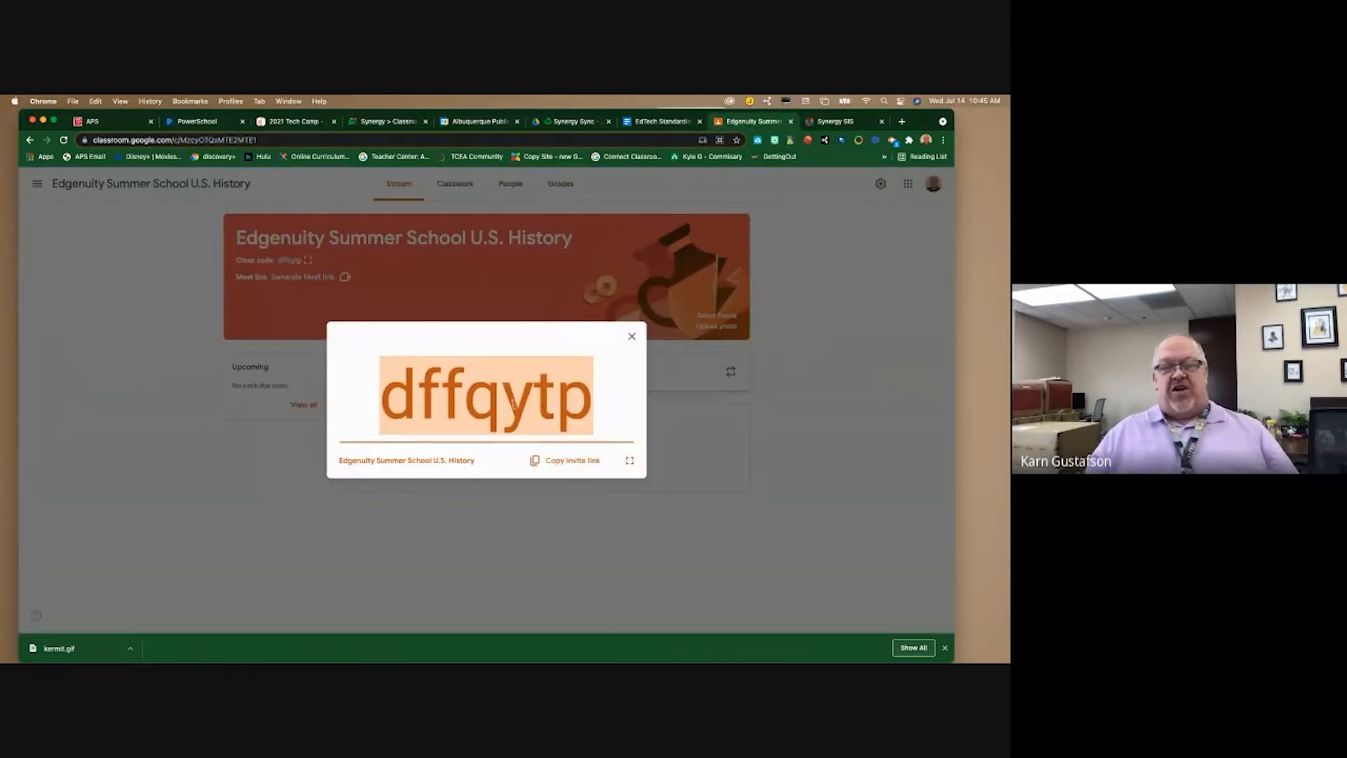
- Return to the Synergy SIS tab showing Class Settings with the Classroom code filled in
click(832, 124)
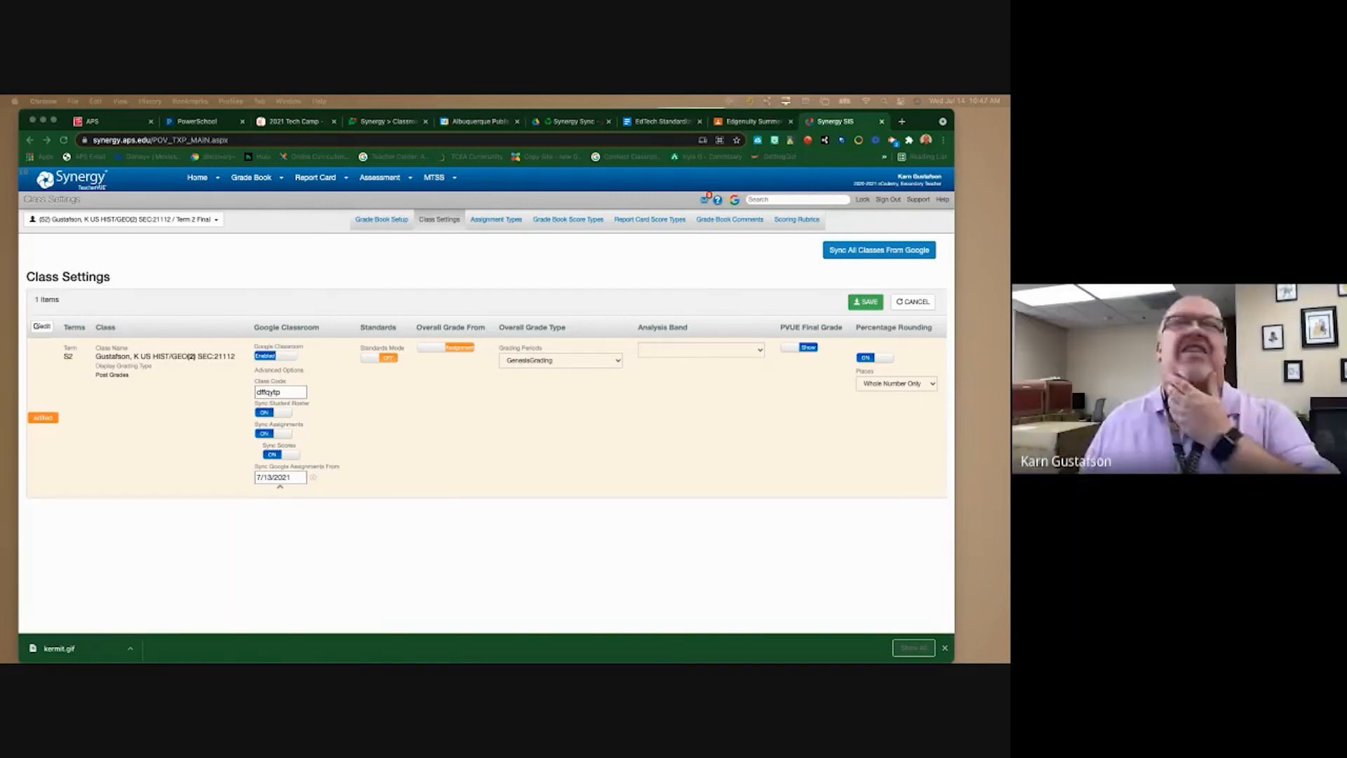
- Change the Sync Google Assignments From date from 7/13/2021 to June 28, 2021 in the calendar picker
click(281, 477)
click(360, 496)
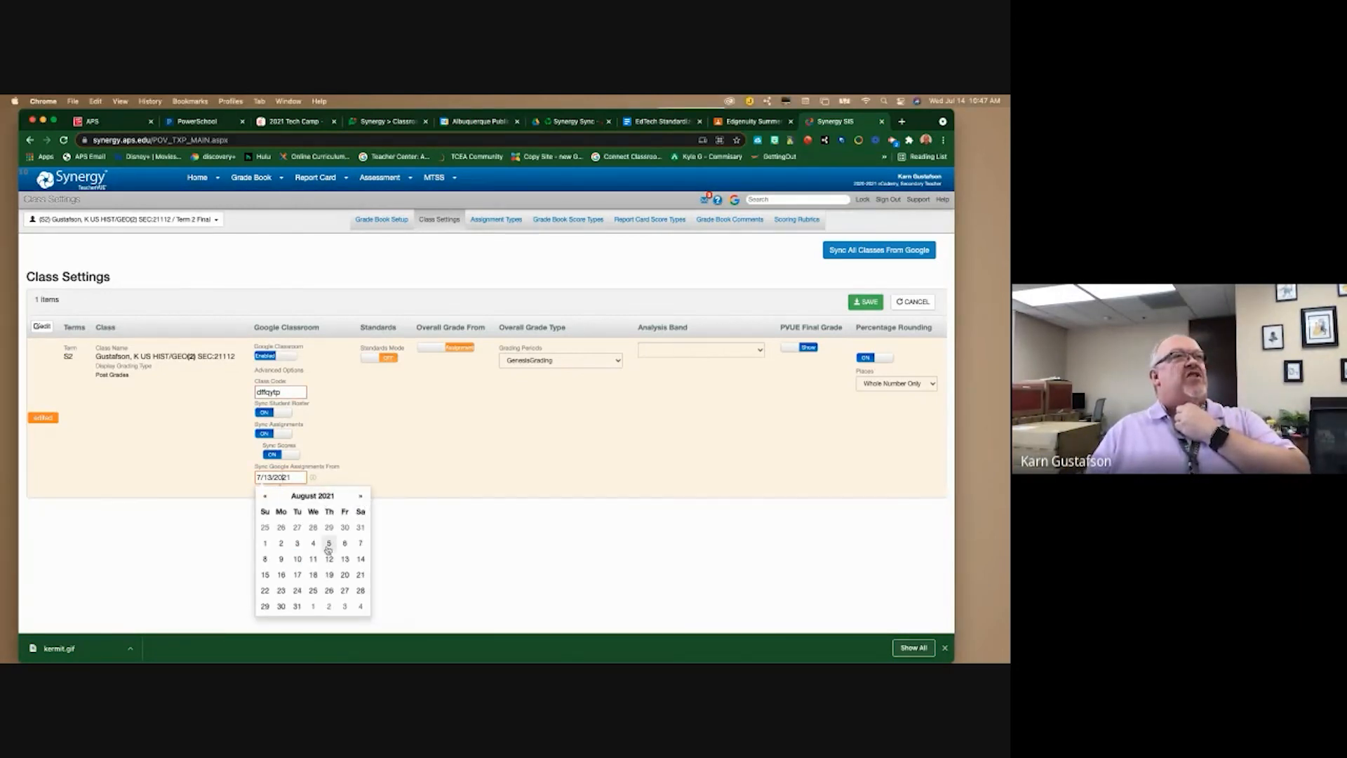
click(318, 559)
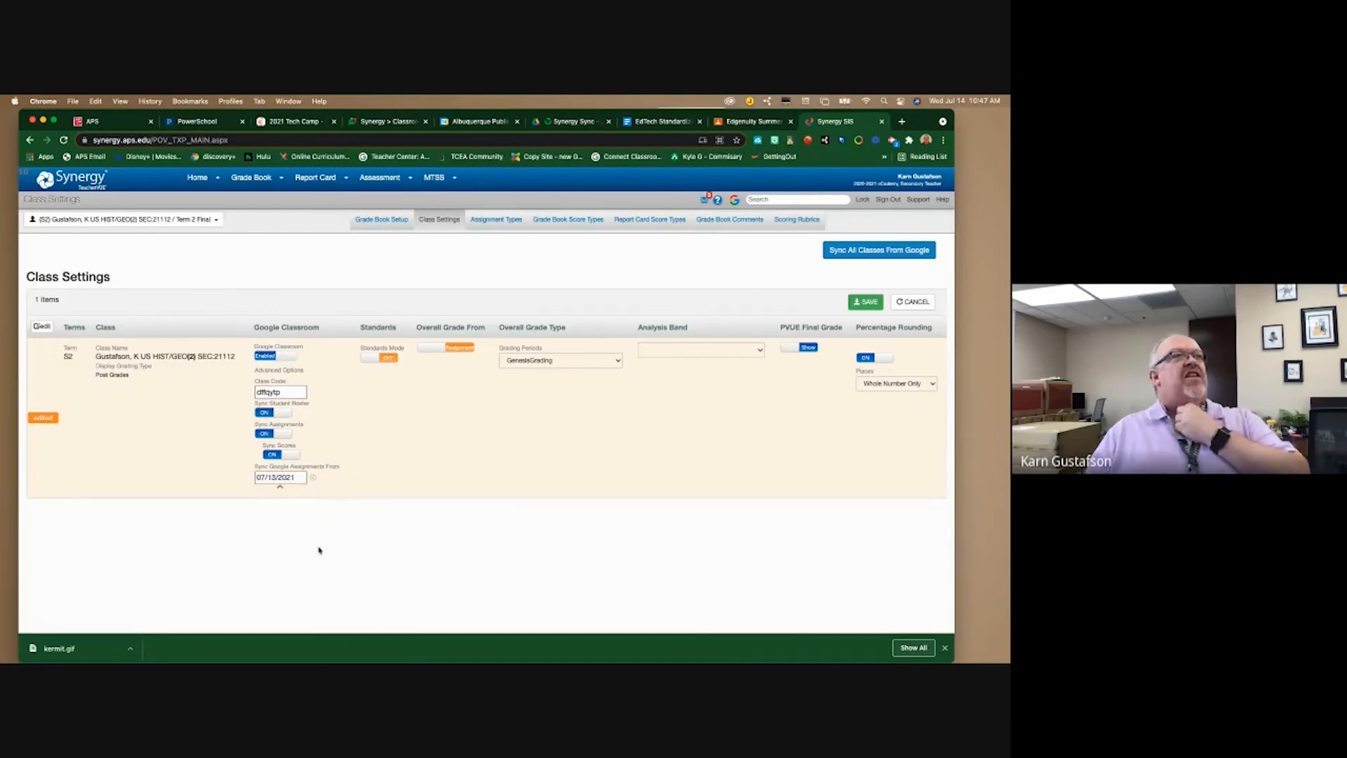
click(292, 477)
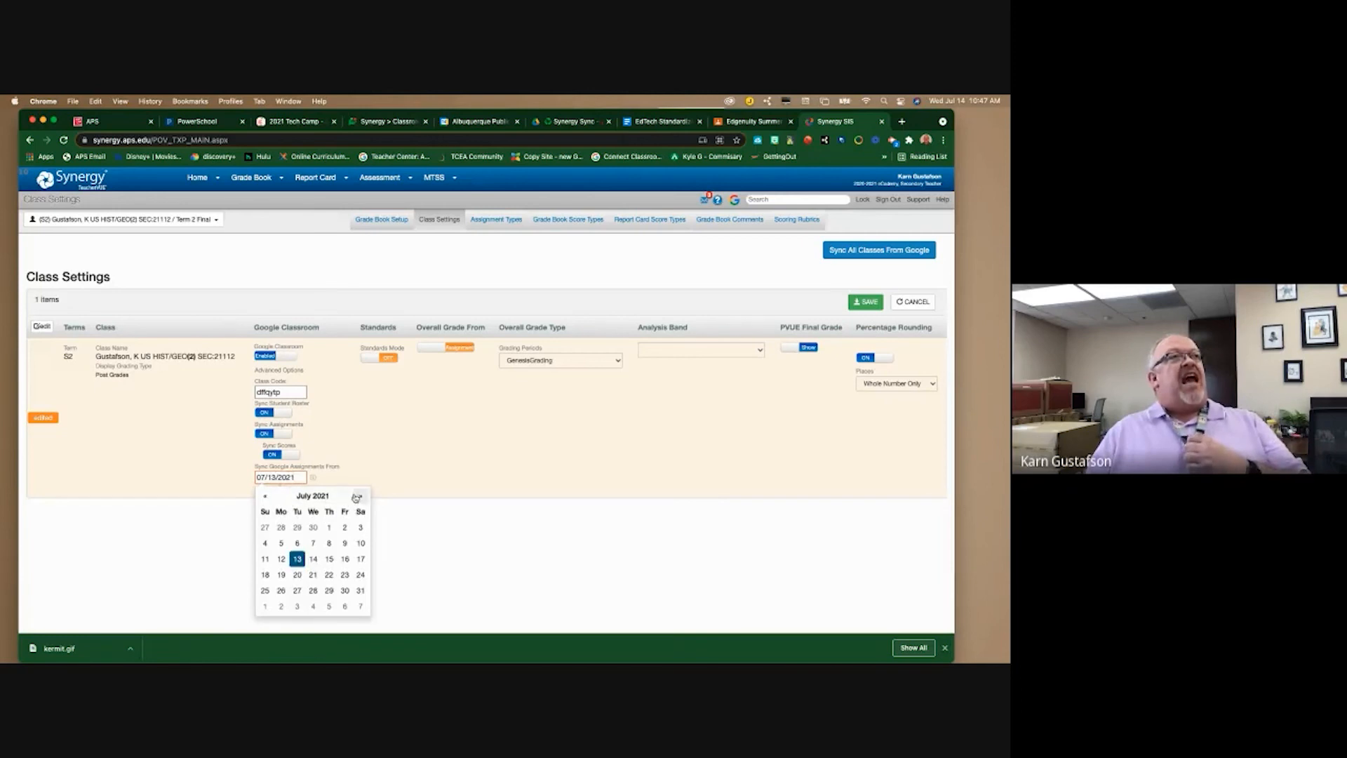
click(360, 497)
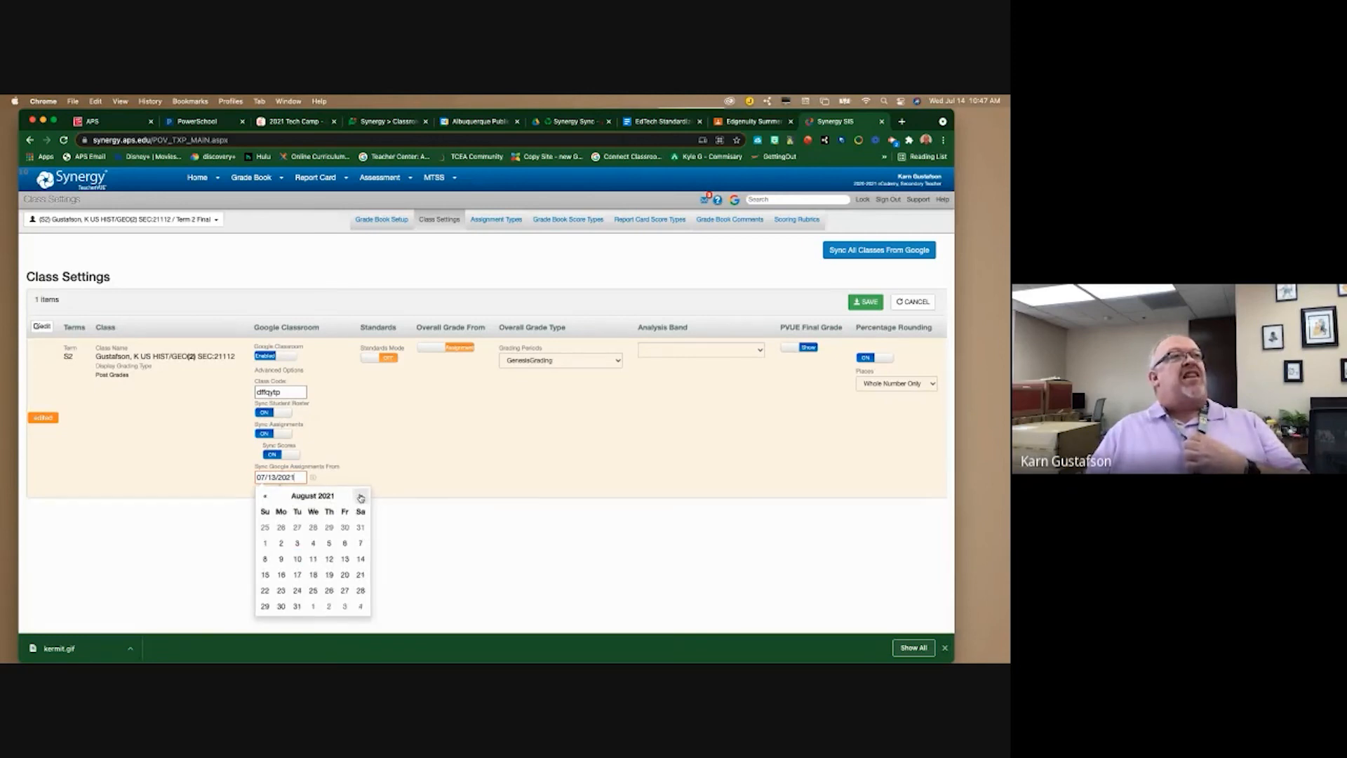
click(315, 563)
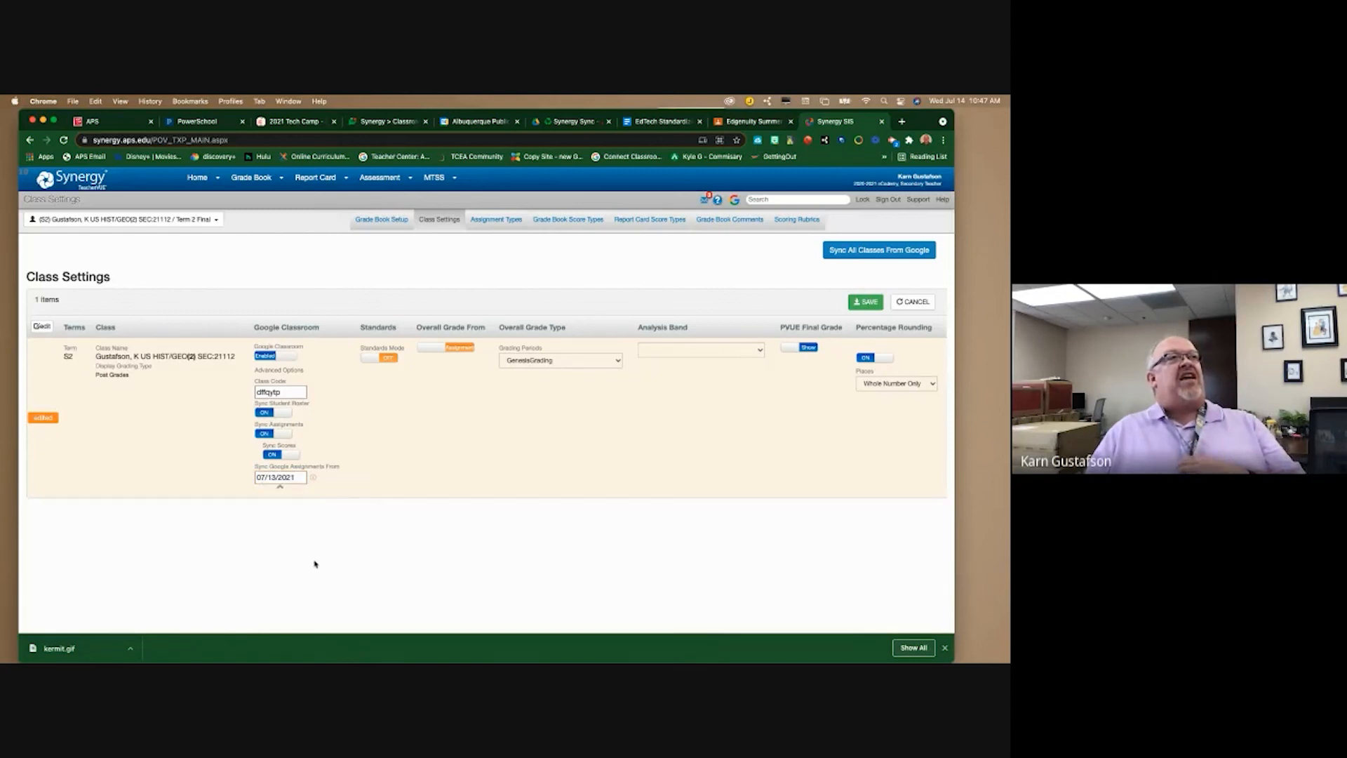
click(290, 478)
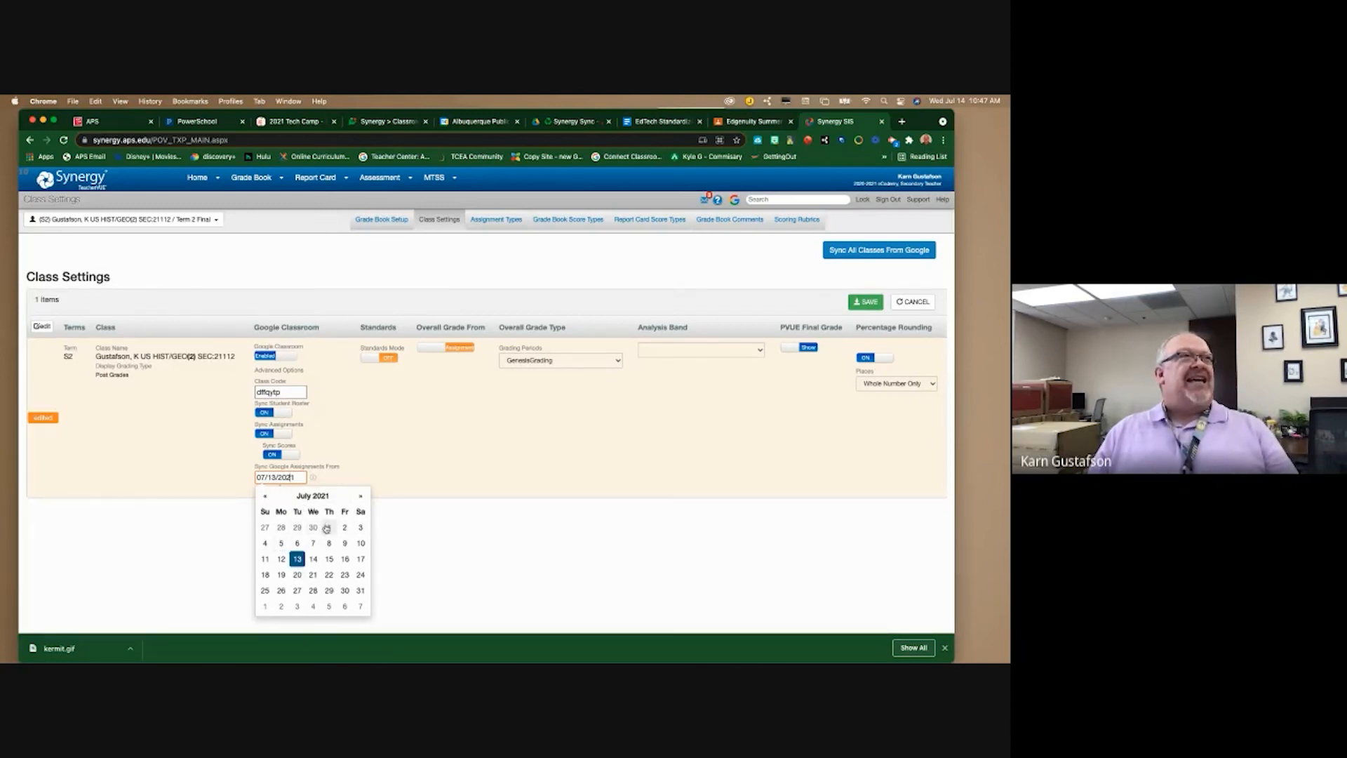
click(265, 496)
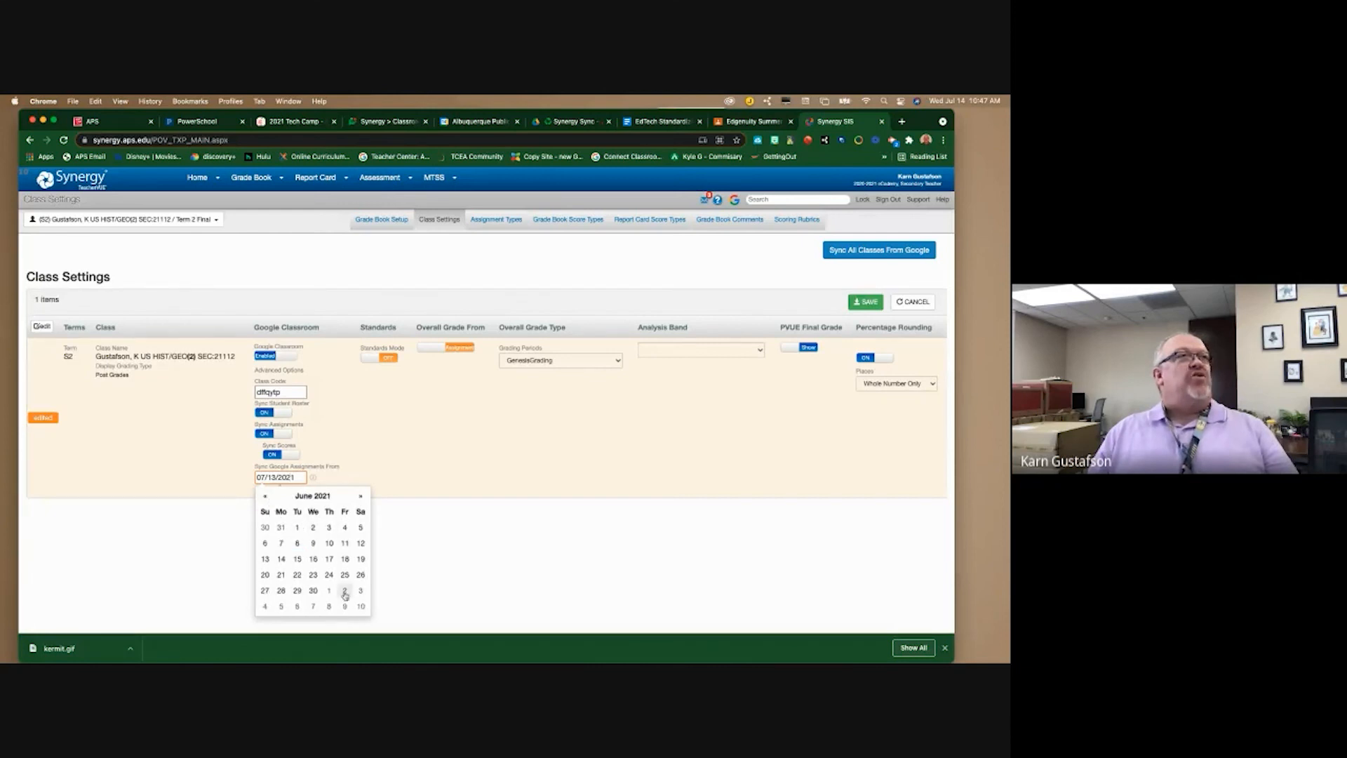
click(281, 590)
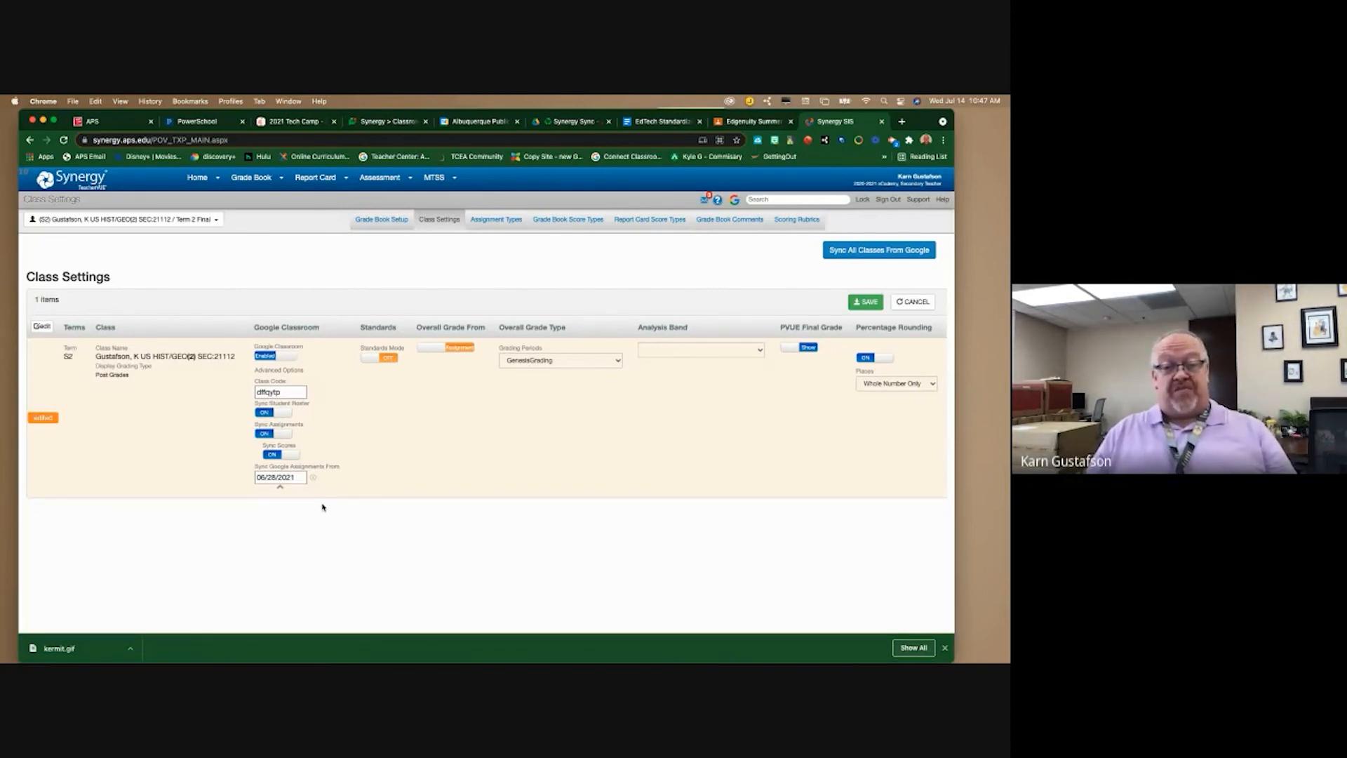
- Save the Google Classroom link, sync all classes from Google, and expand Advanced Settings
click(868, 306)
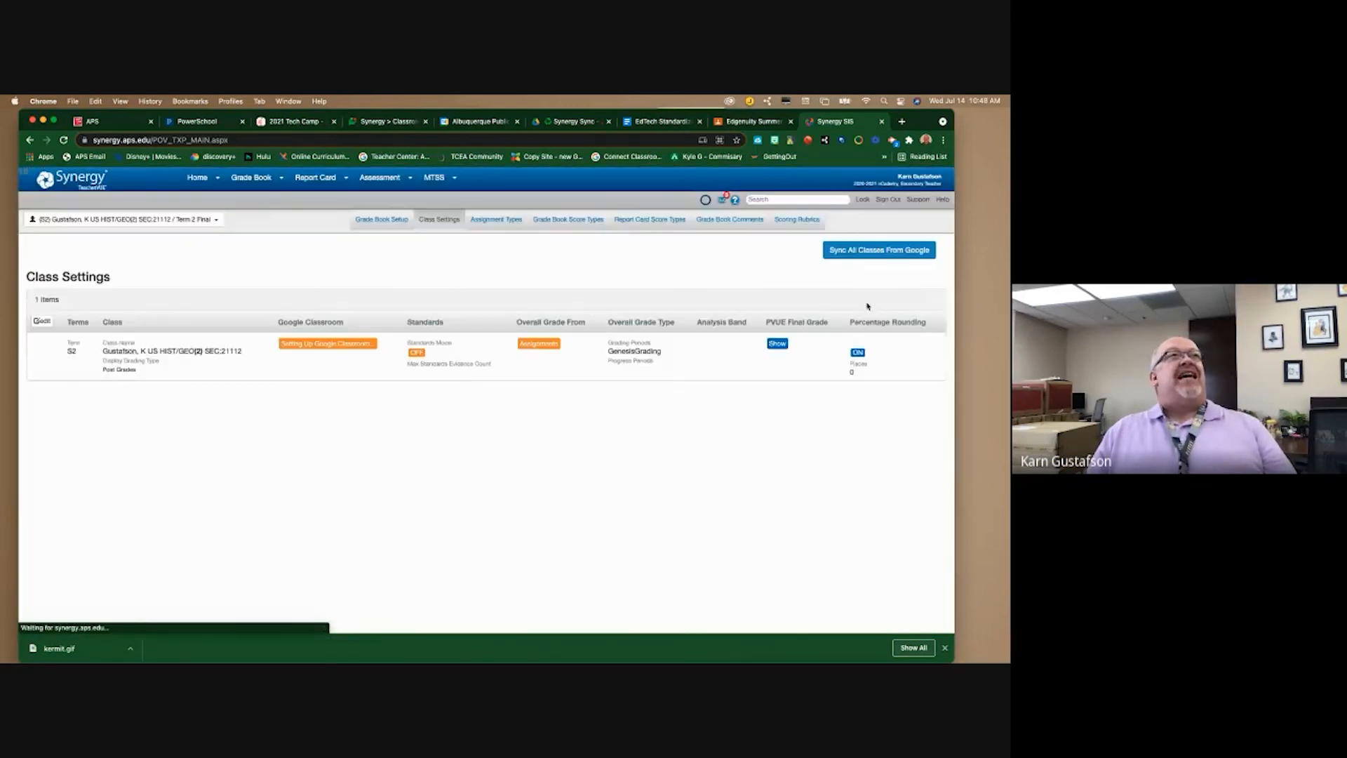
click(316, 343)
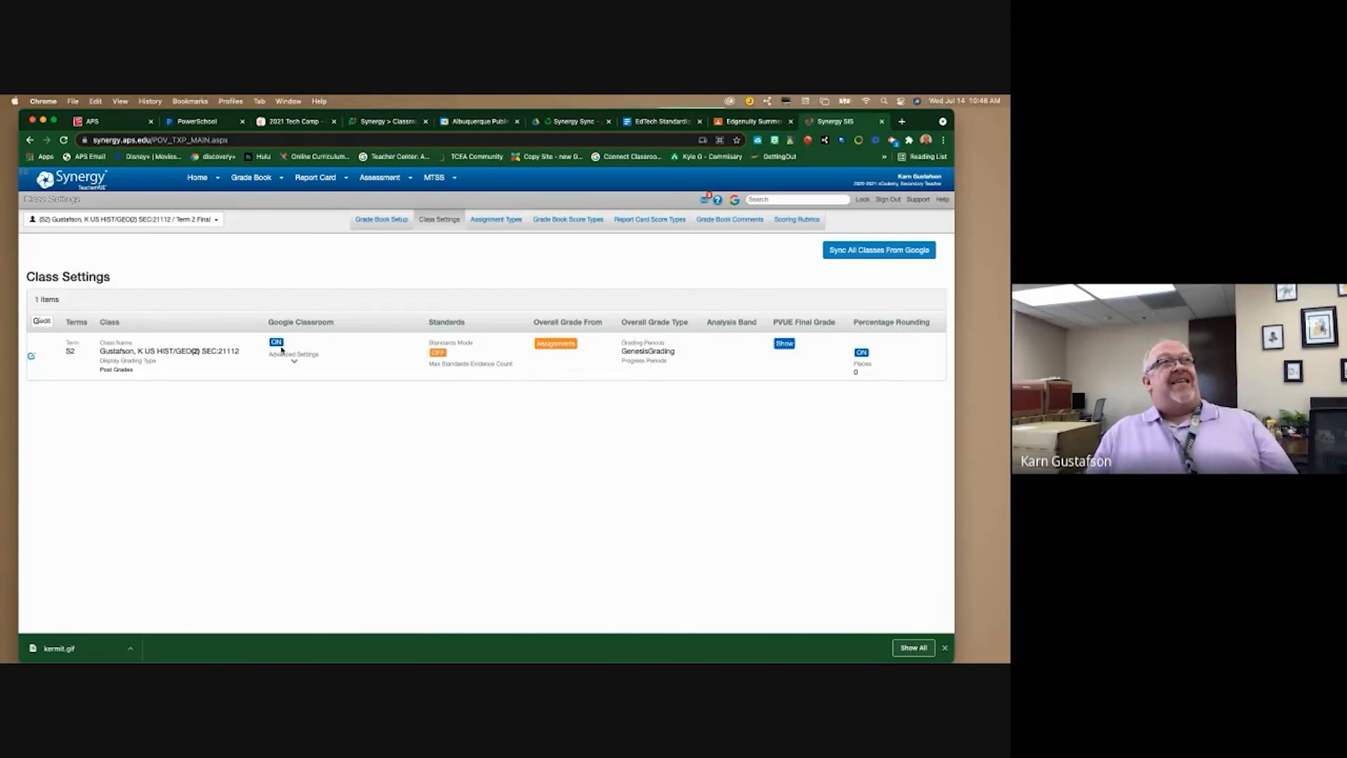
click(294, 361)
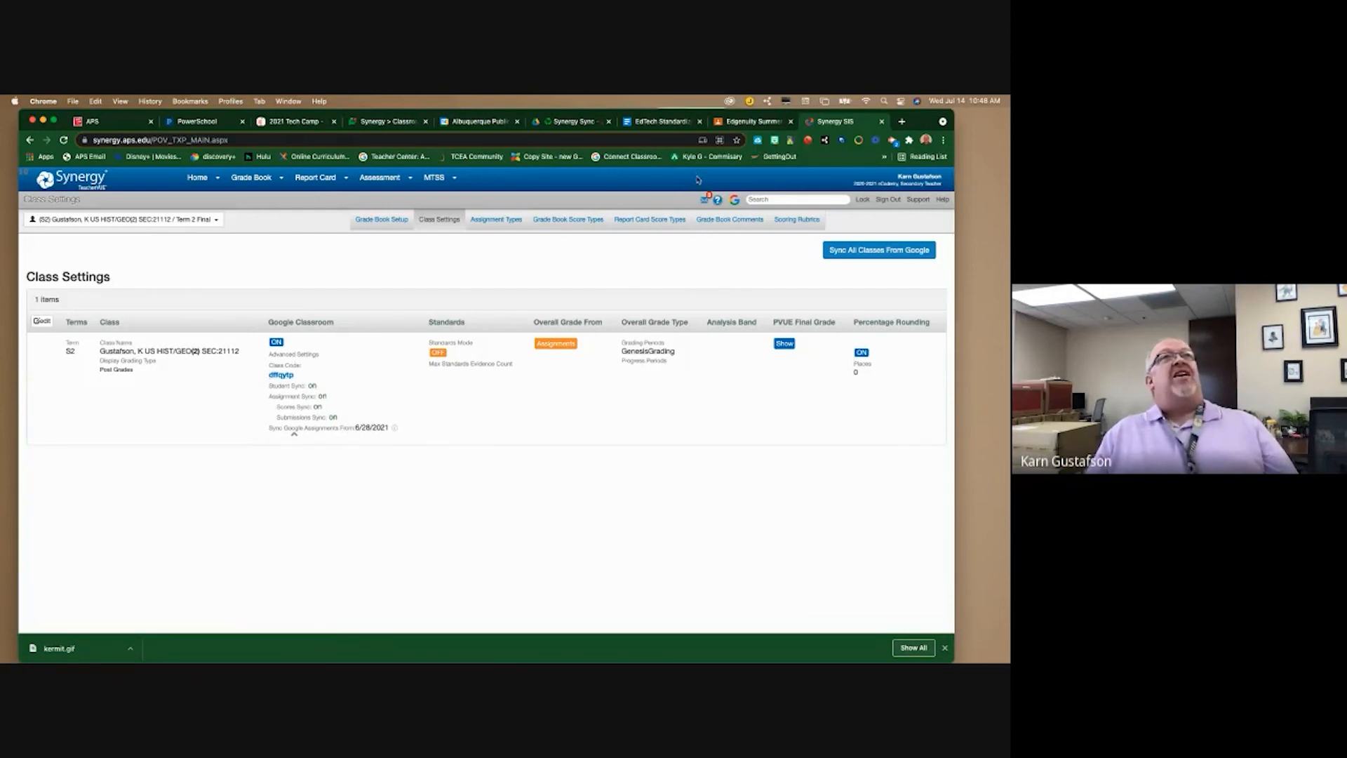
- In Google Classroom, close the enlarged class code and scroll through the U.S. History People roster
click(761, 123)
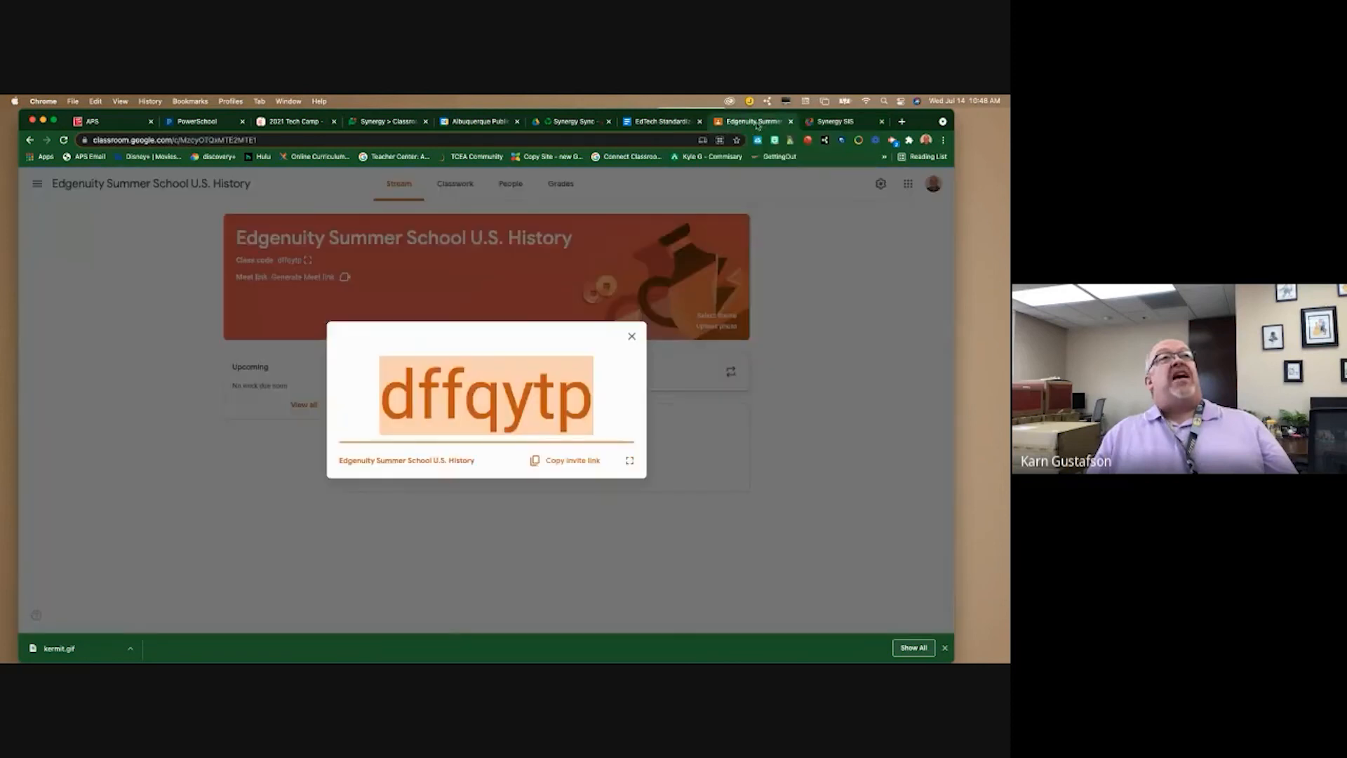
click(634, 337)
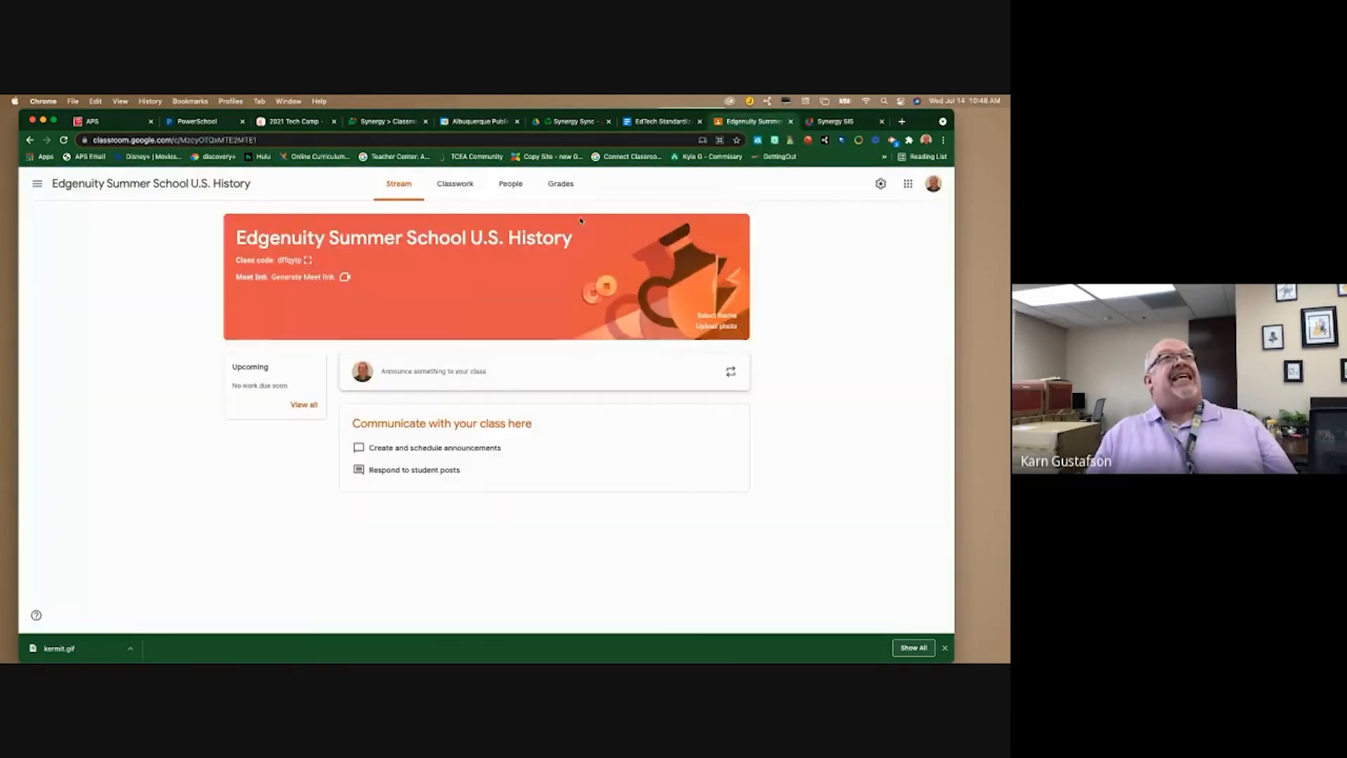
click(510, 183)
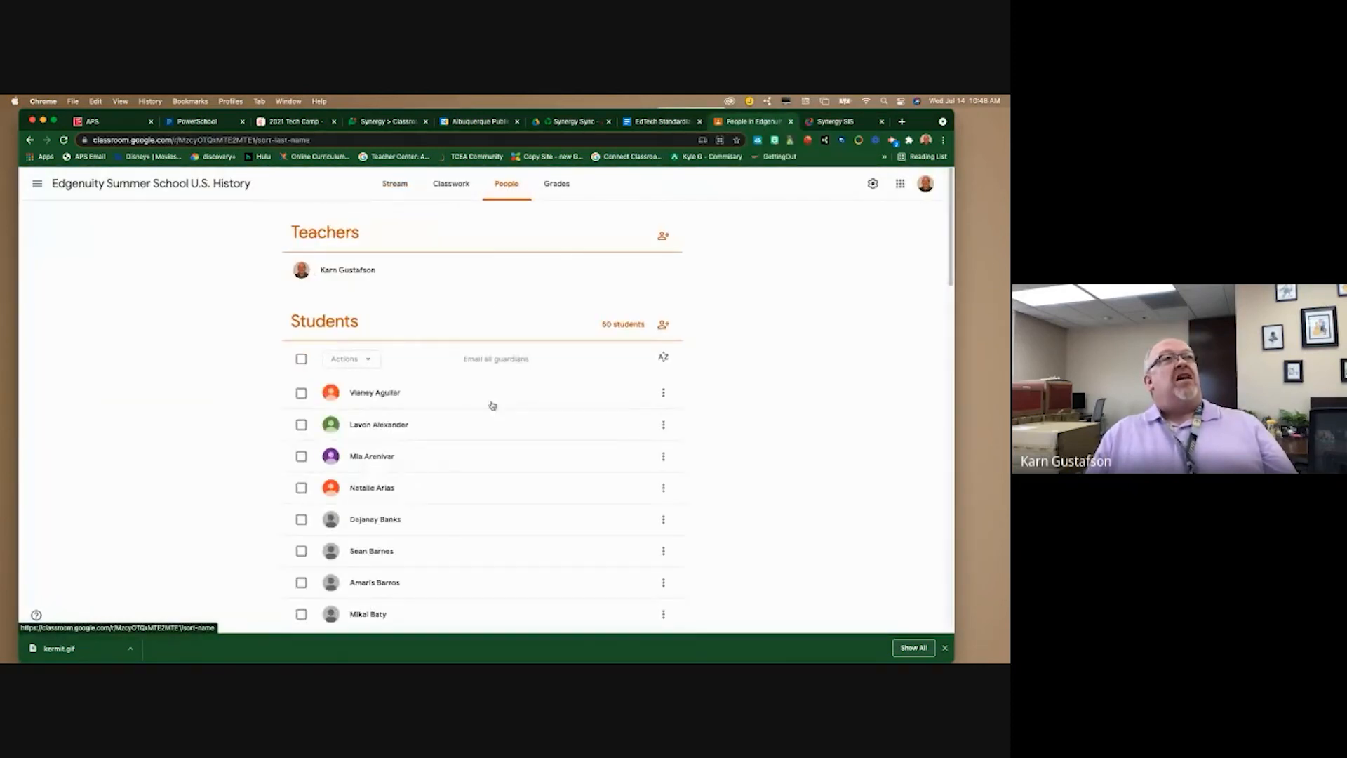
scroll(490, 451, down, 5)
scroll(491, 458, down, 10)
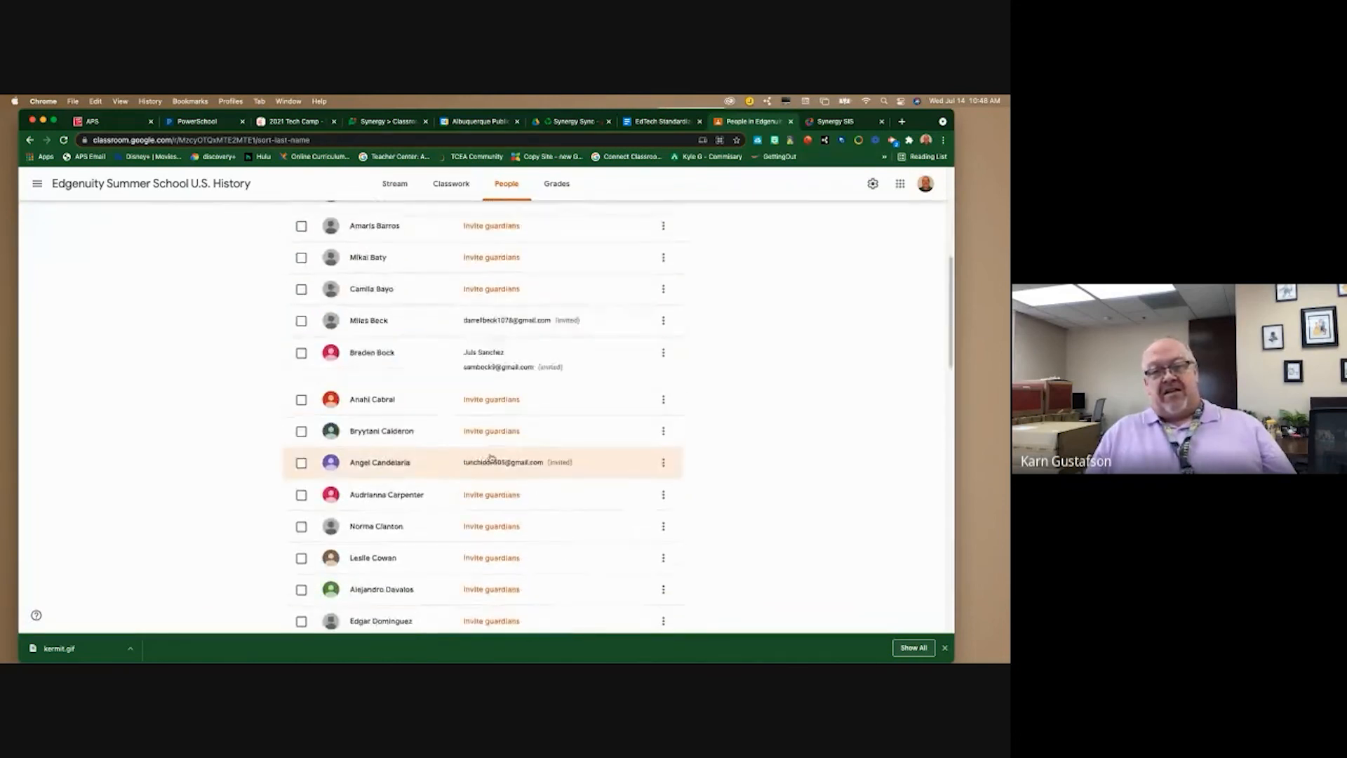
scroll(490, 459, down, 10)
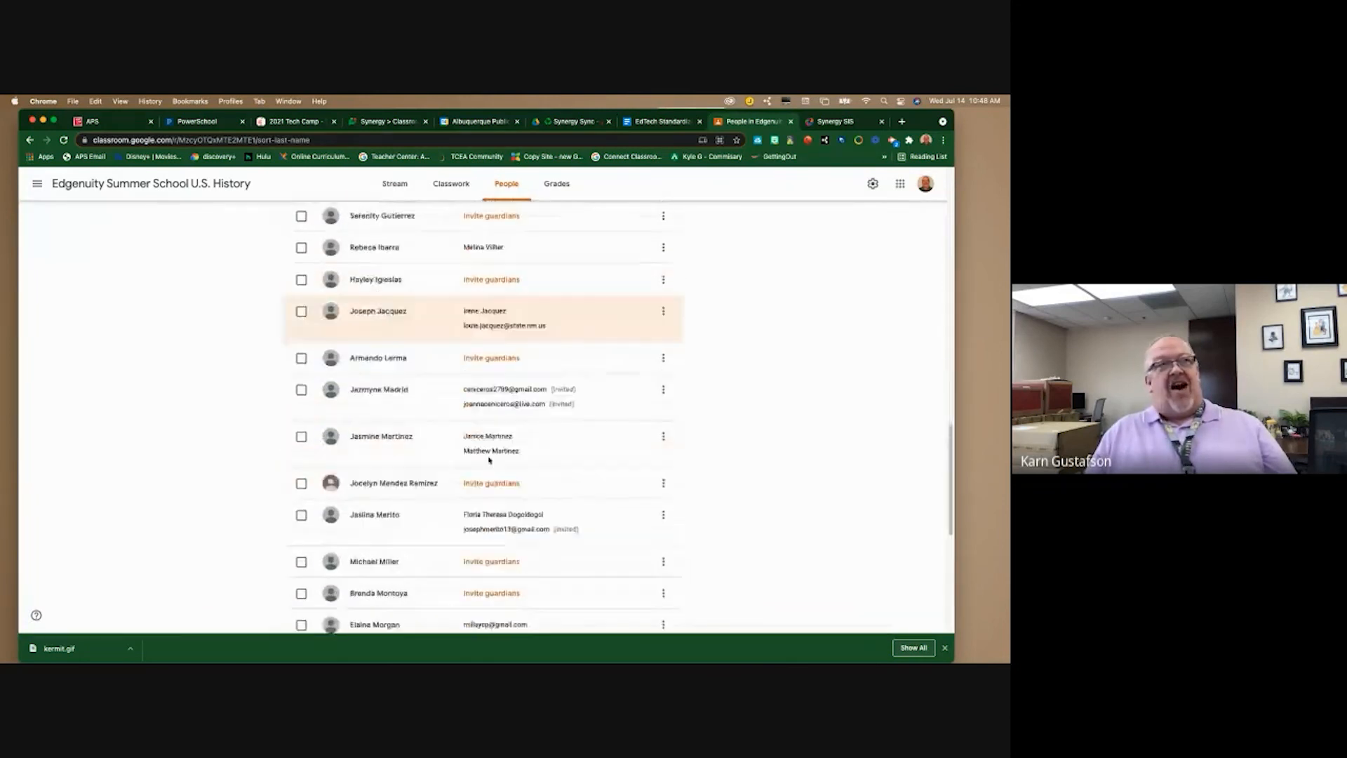
- View the class's empty Grades page, then return to the Synergy class settings
scroll(505, 365, up, 5)
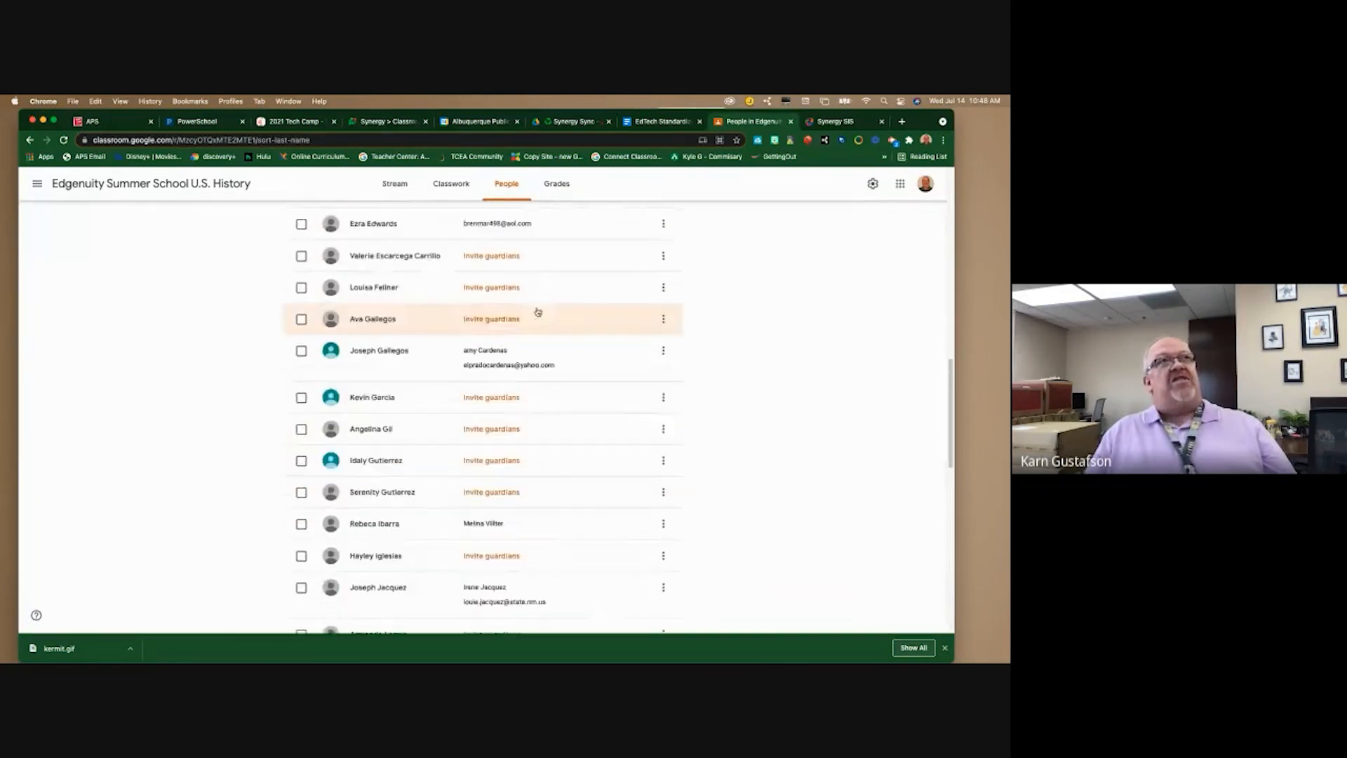
click(558, 183)
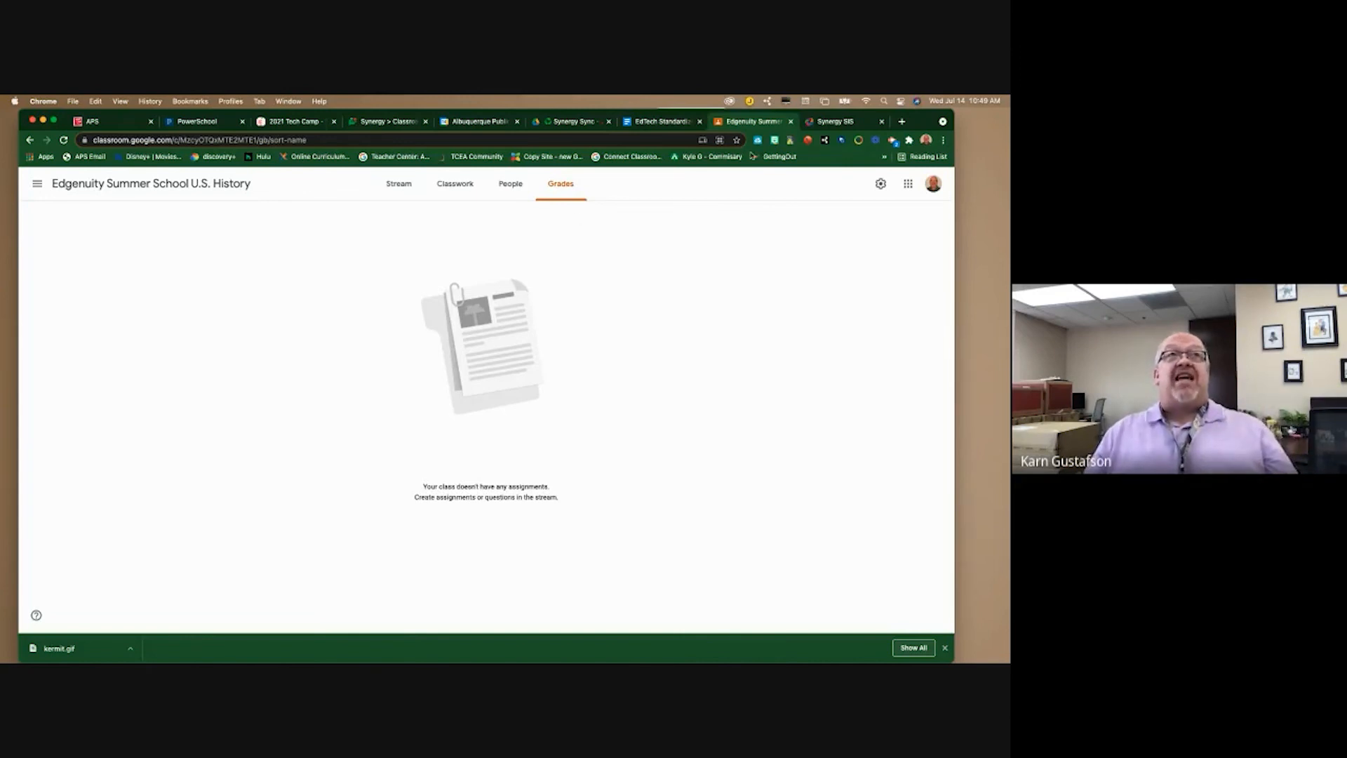
click(841, 122)
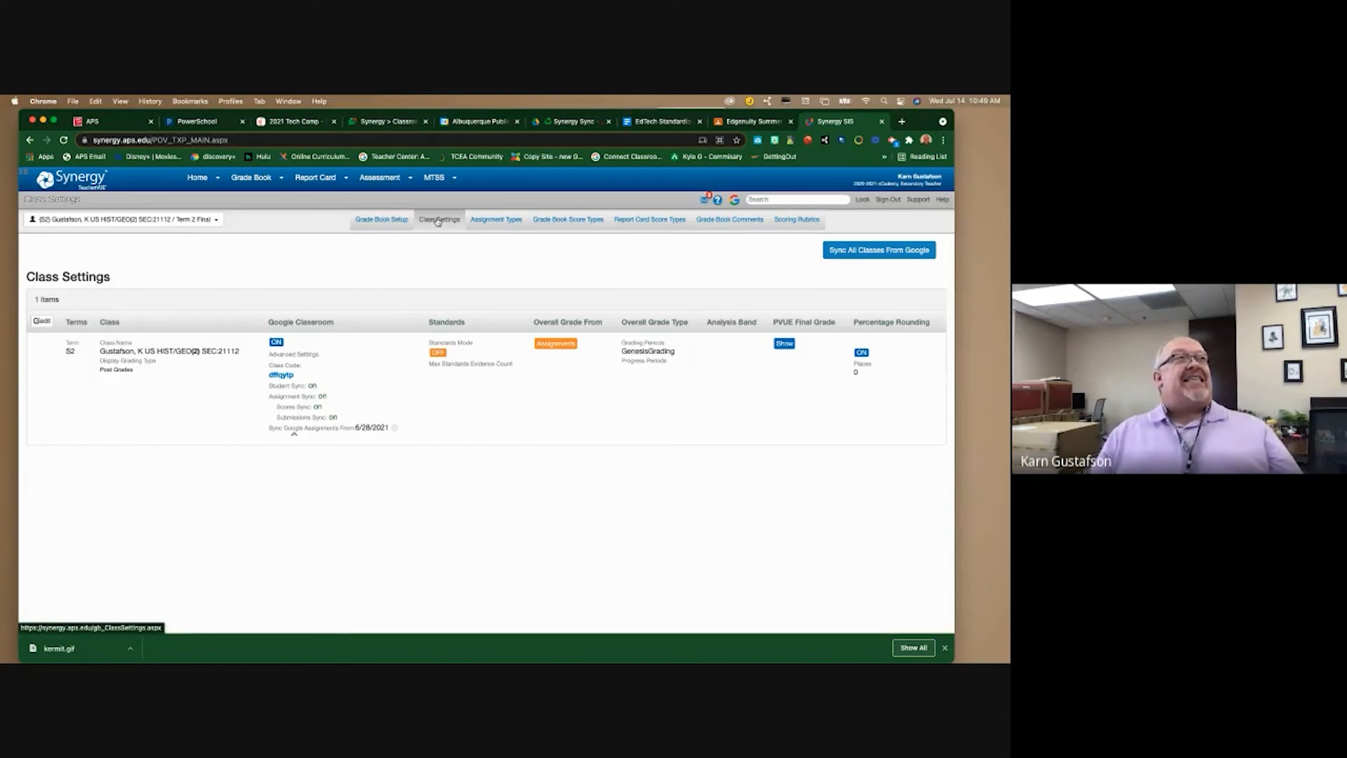
- Edit the class row and clear the existing Google Classroom class code under Advanced Options
click(31, 389)
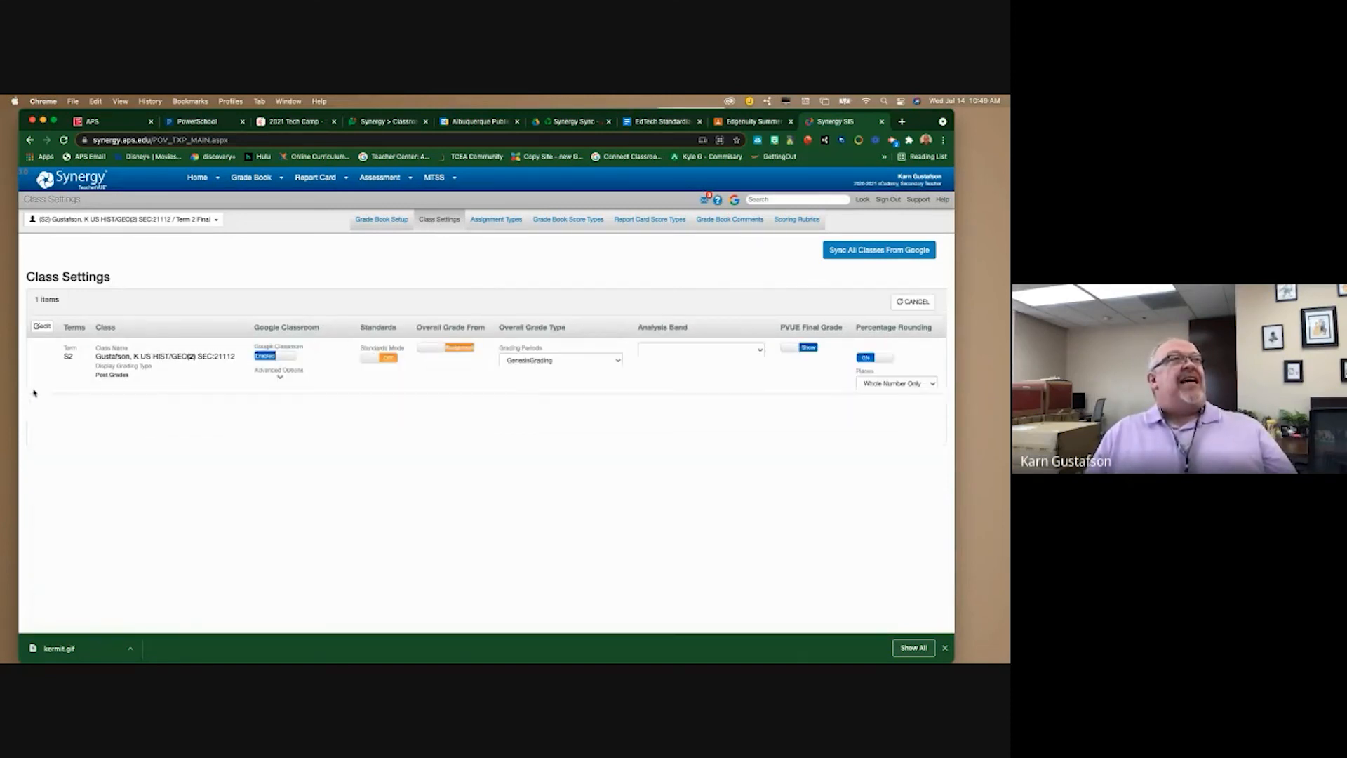
click(280, 370)
double_click(282, 394)
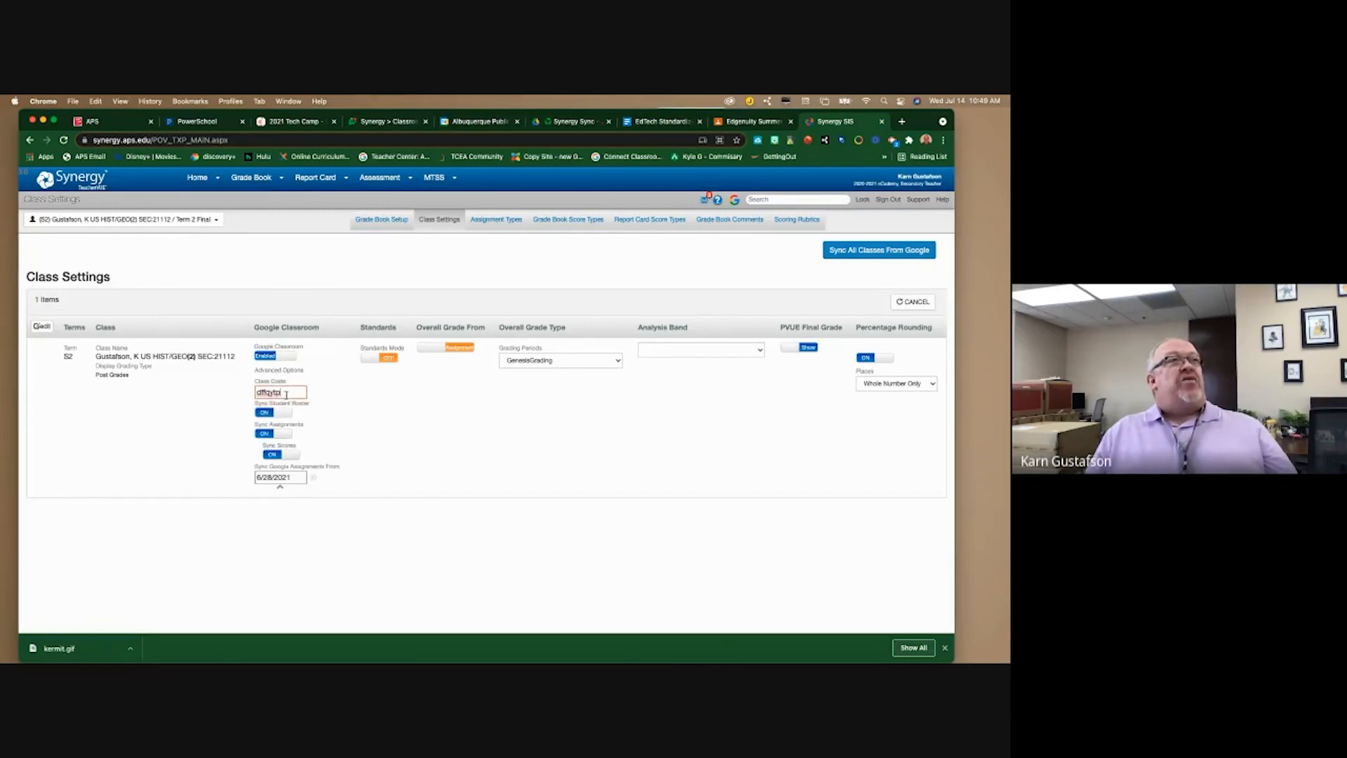
key(BackSpace)
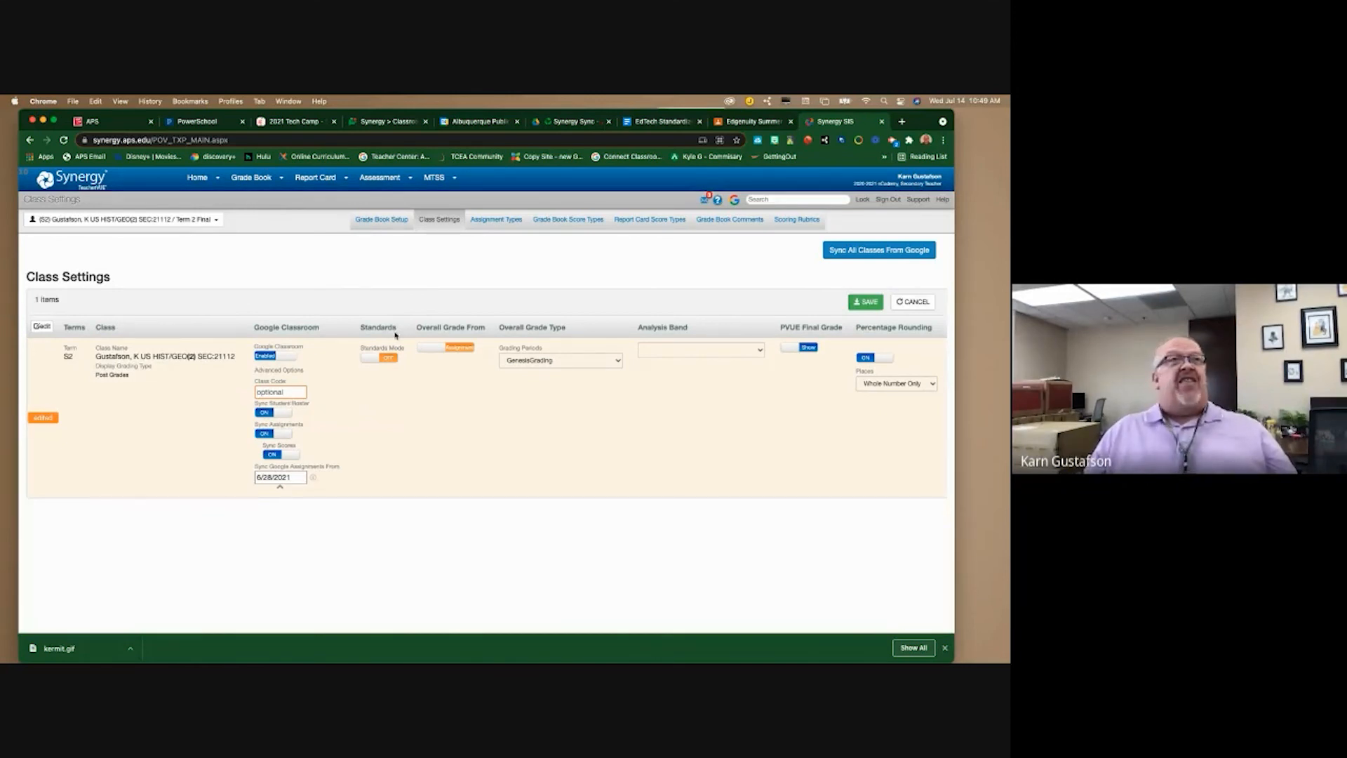
- Save the class settings, sync all classes from Google, and expand Advanced Settings
click(867, 303)
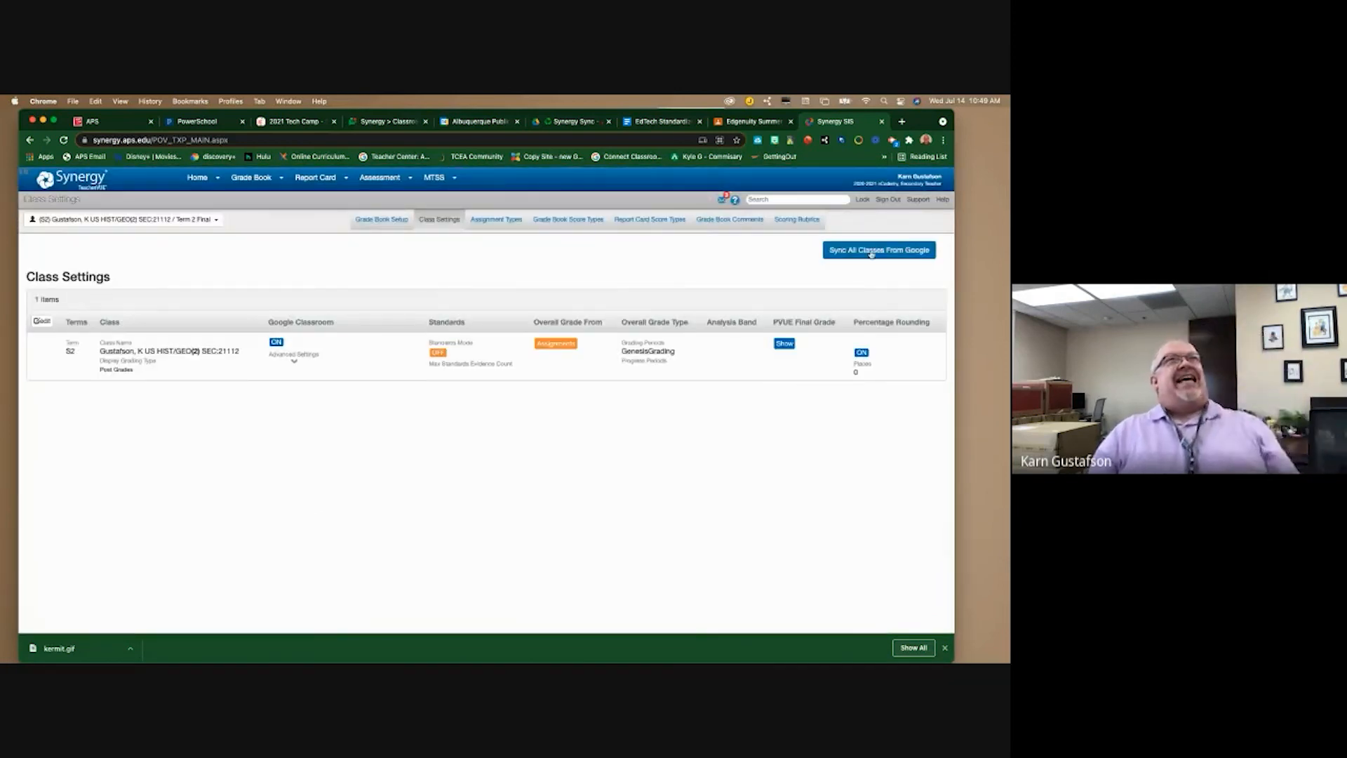
click(871, 254)
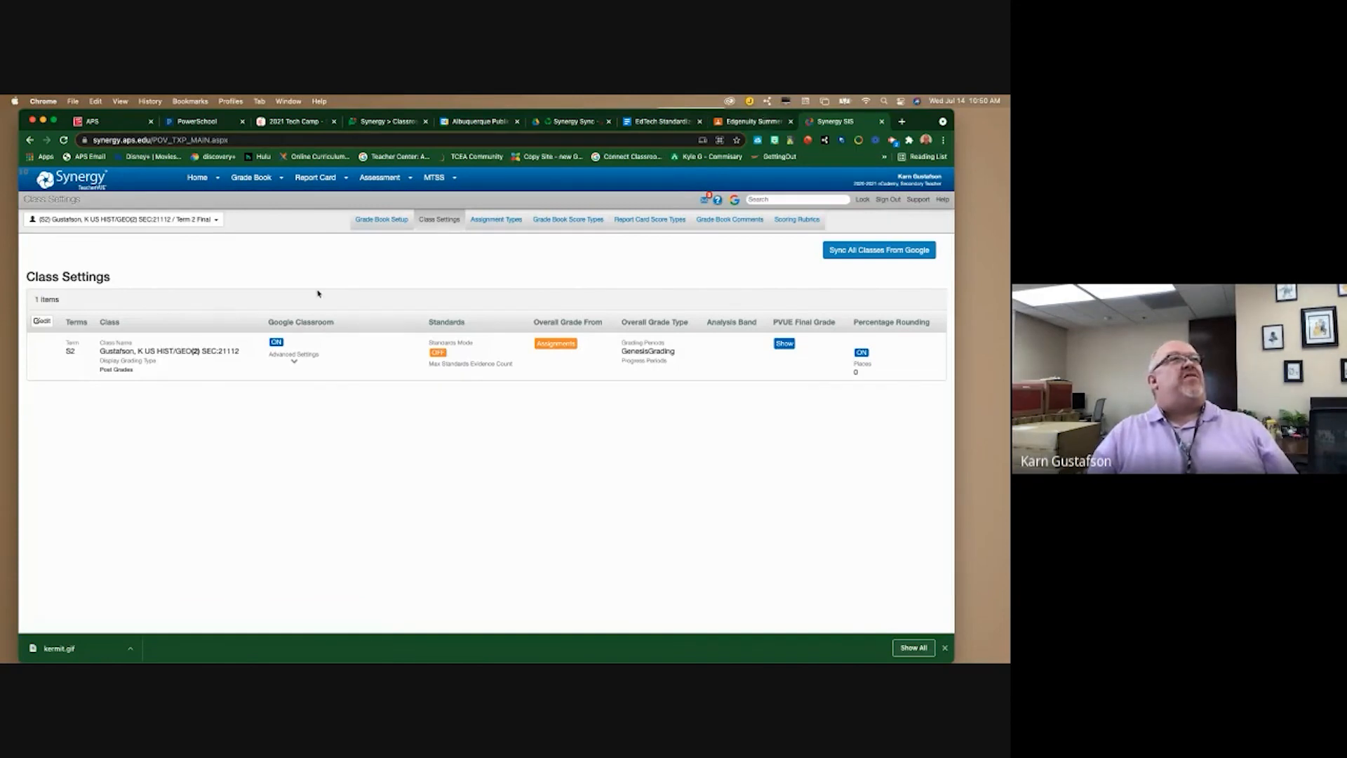
click(294, 360)
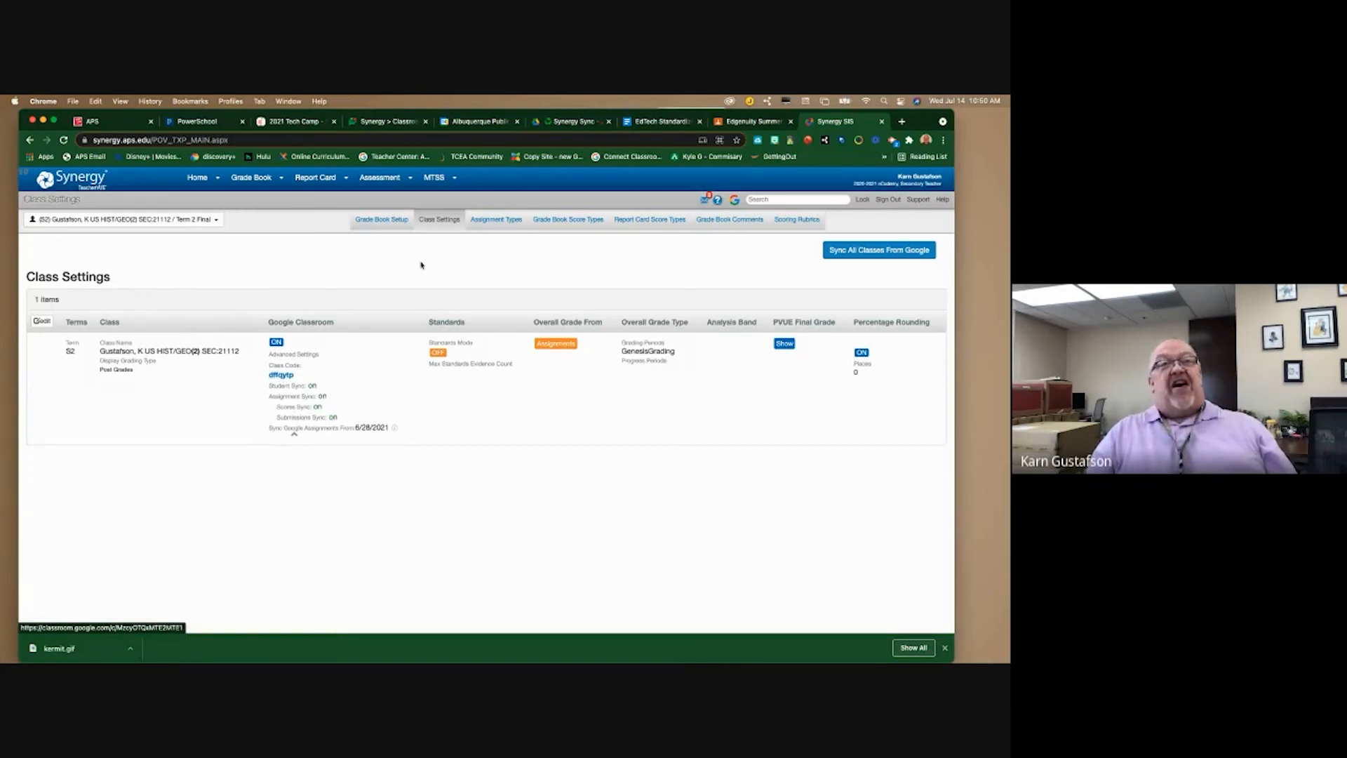
- In Google Classroom, open the Edgenuity Summer School U.S. History class from the Classes list
click(743, 122)
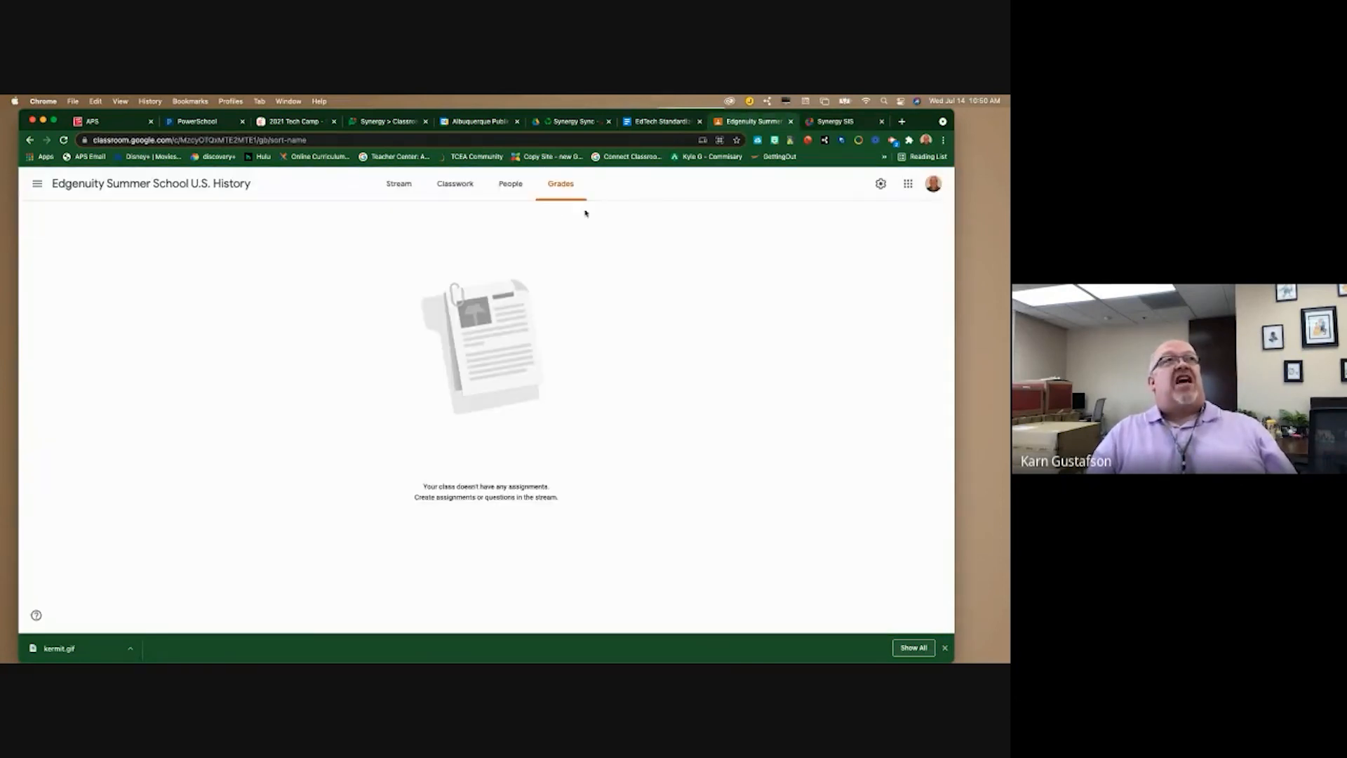
click(37, 183)
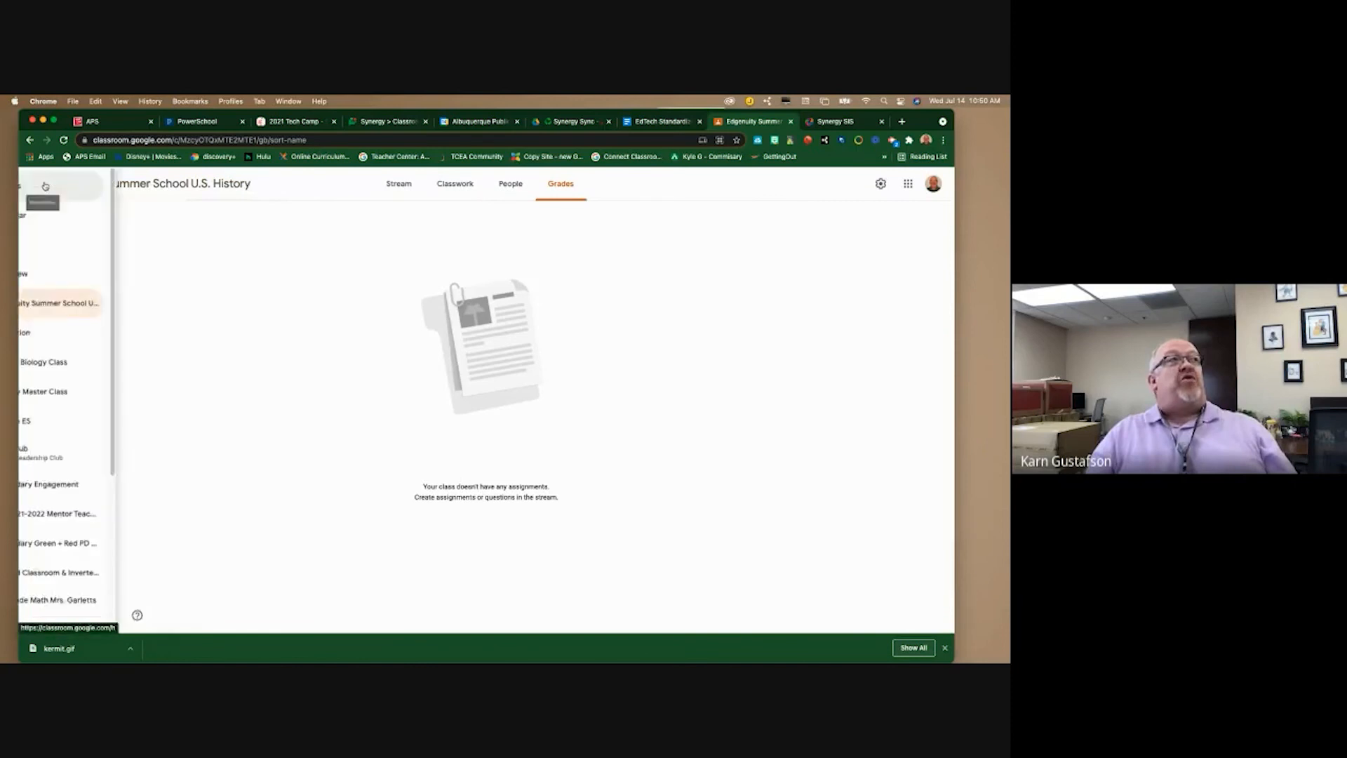
click(59, 190)
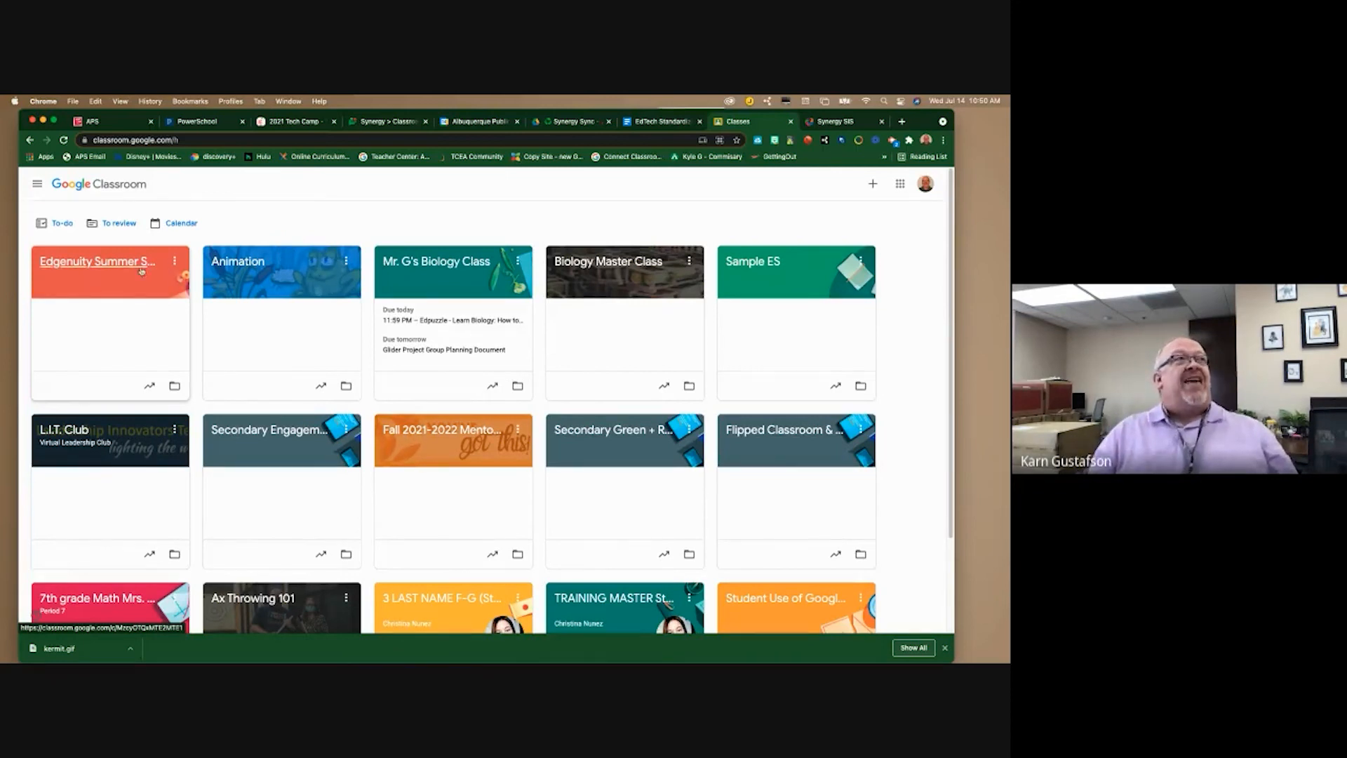
click(114, 266)
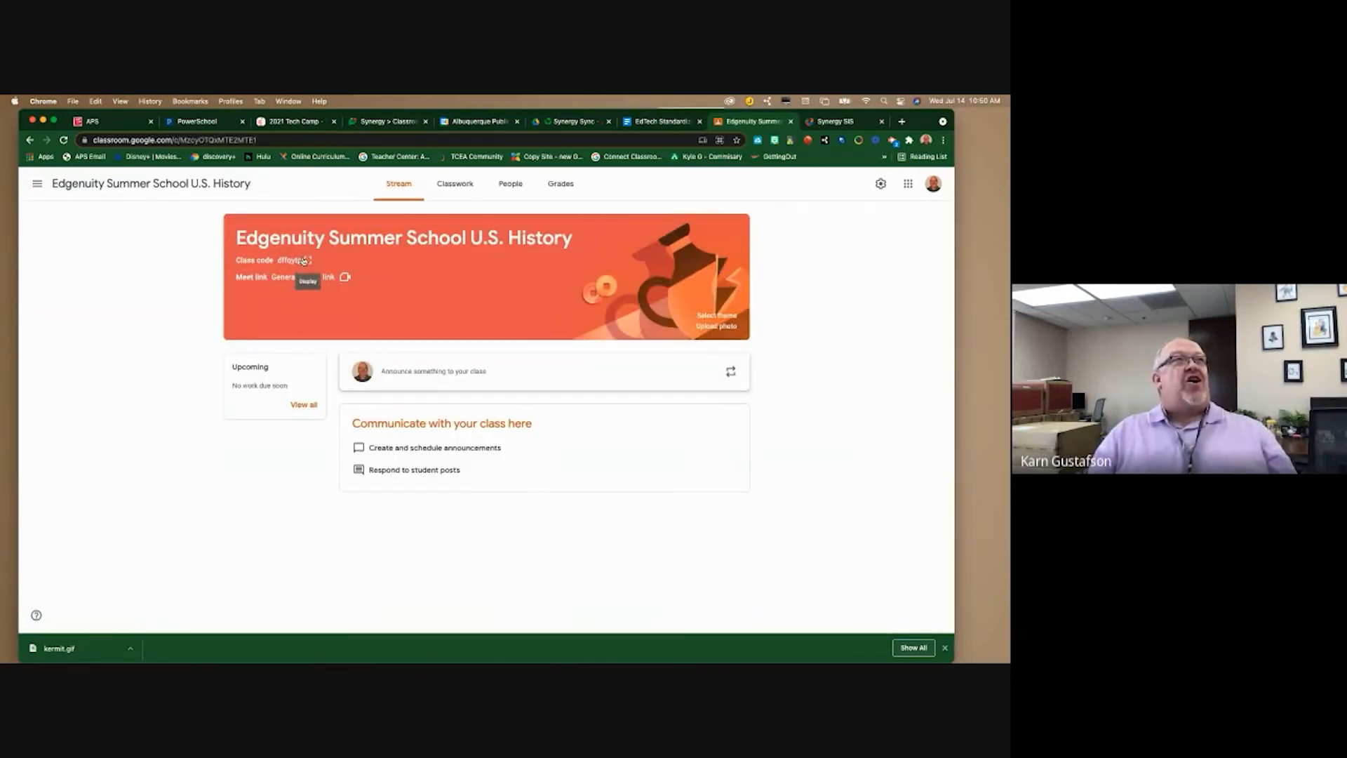
- Copy the enlarged class code, then return to the Synergy class settings
click(305, 260)
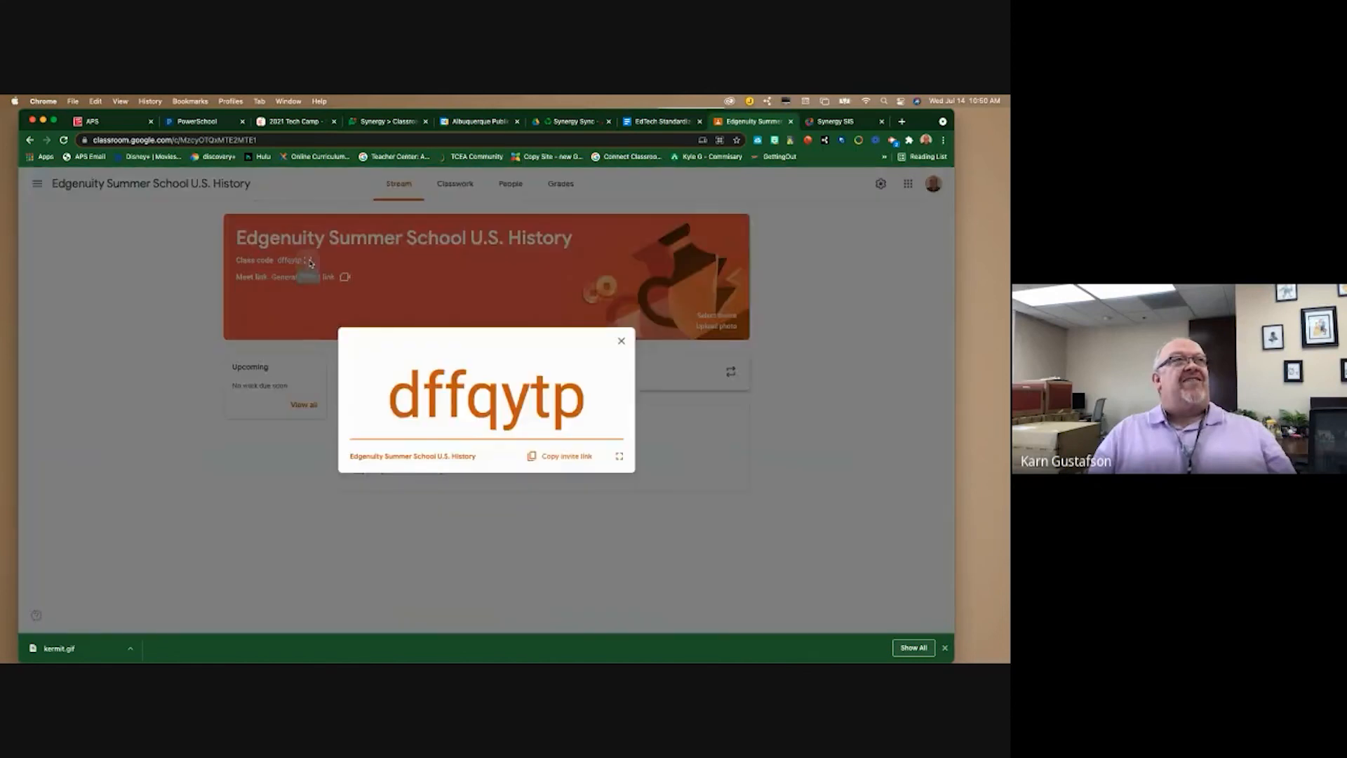
drag(608, 399, 379, 396)
right_click(435, 384)
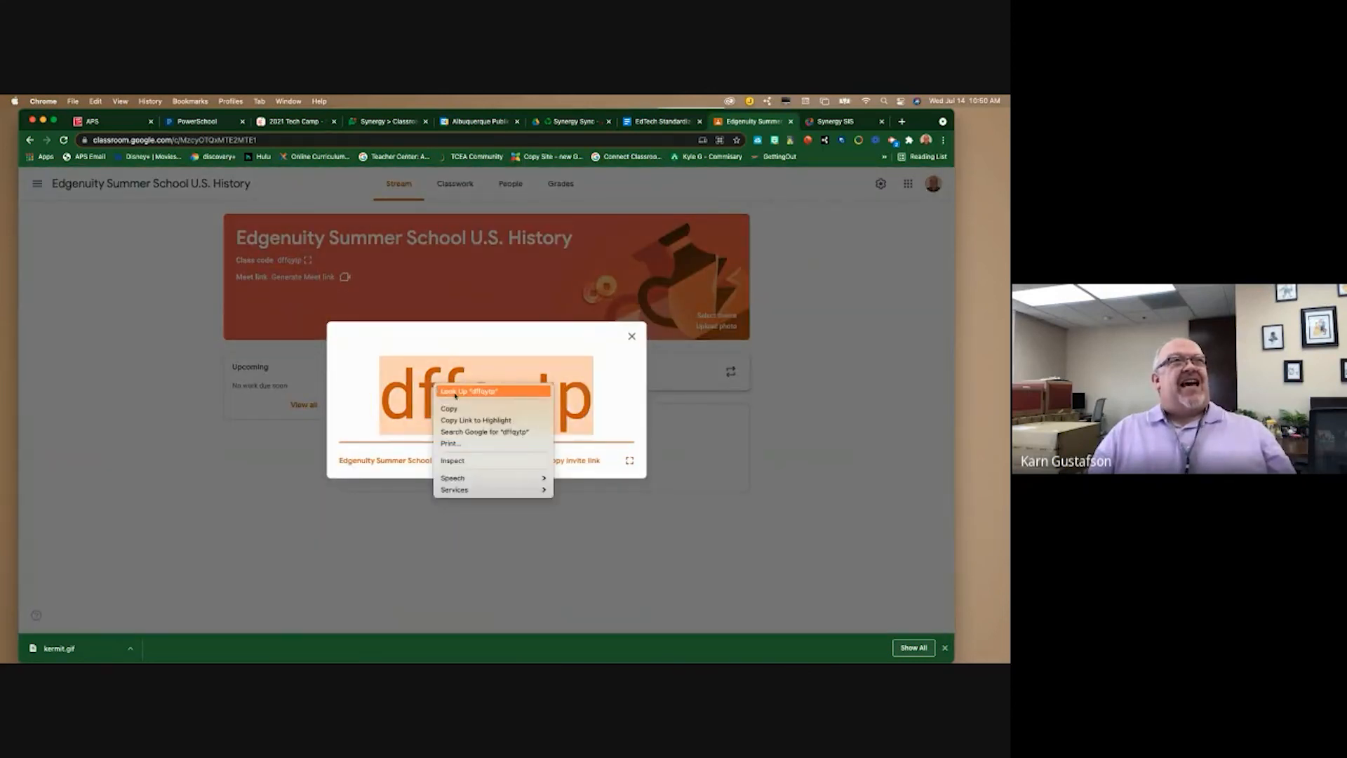
click(449, 408)
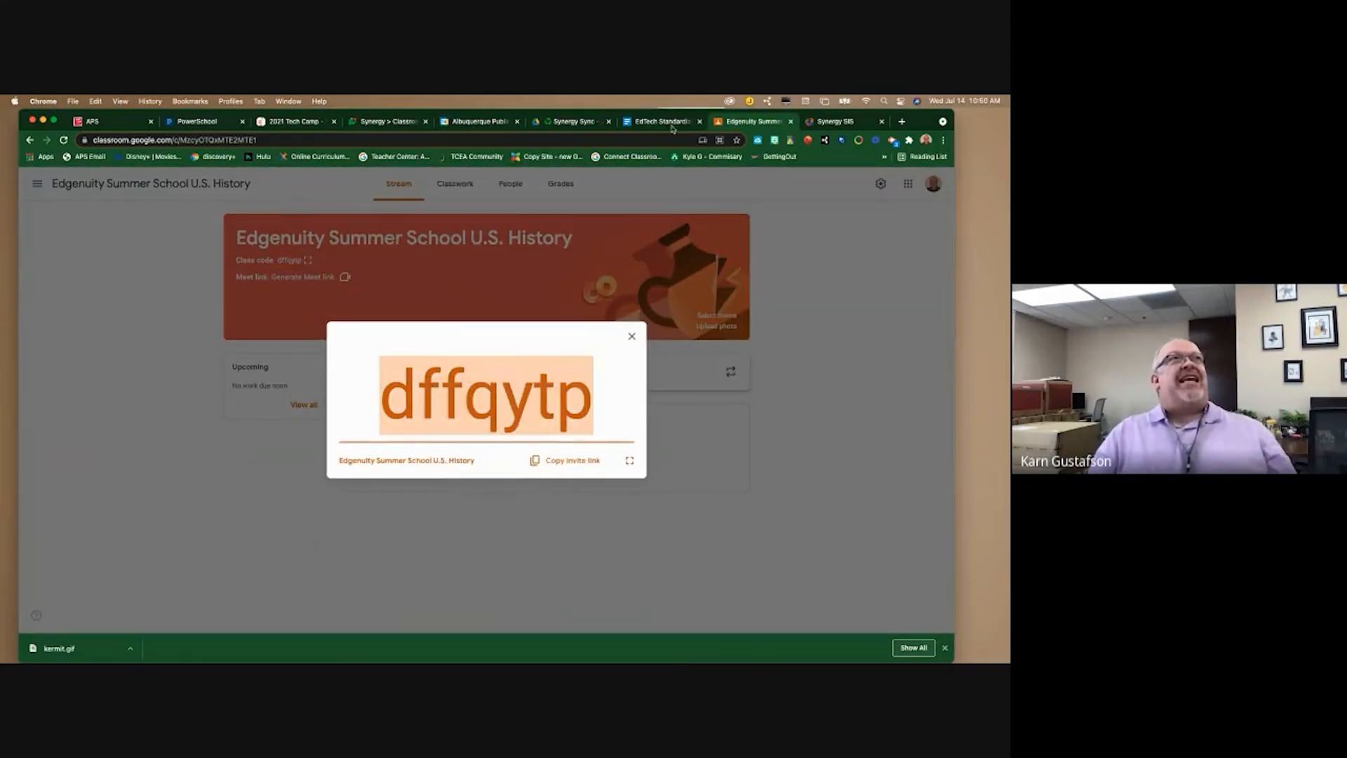
click(835, 126)
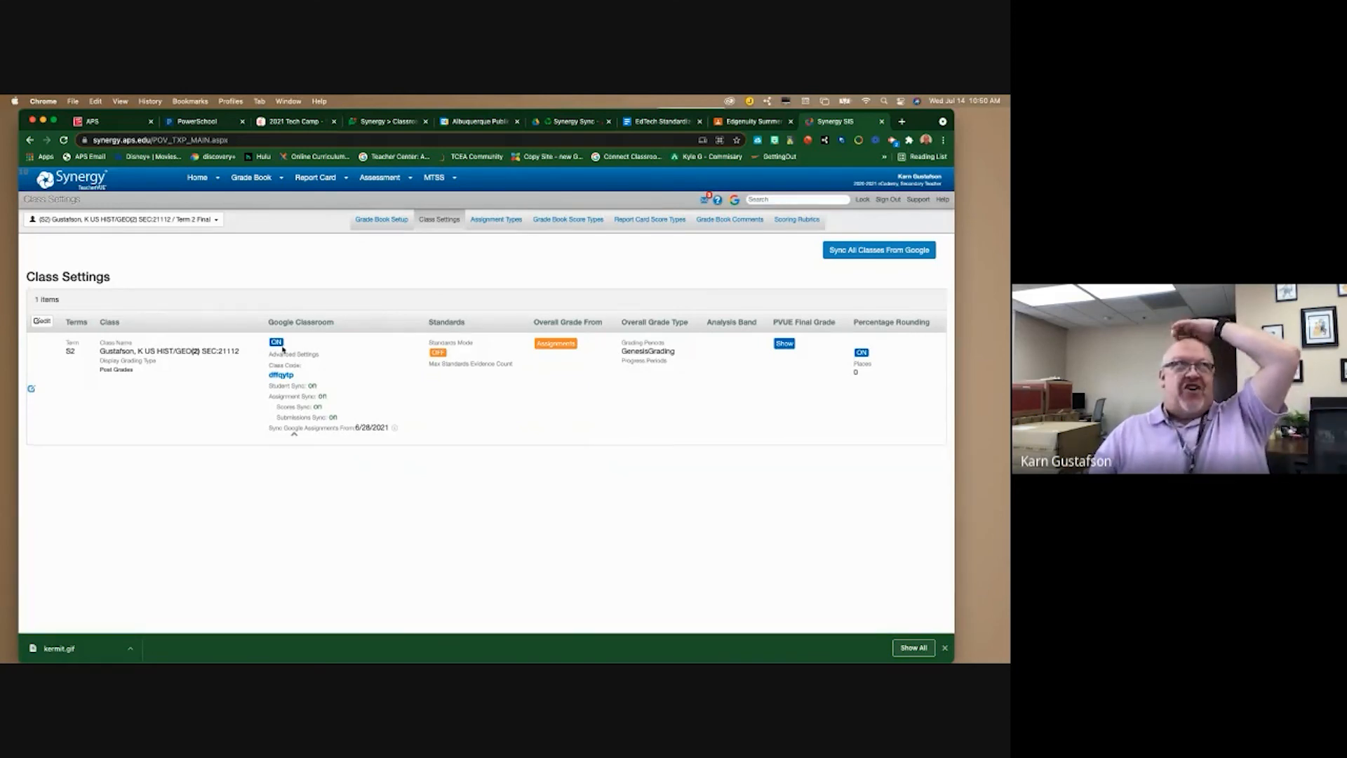
- Back in Google Classroom, close the enlarged class code to reveal the U.S. History Stream
click(731, 120)
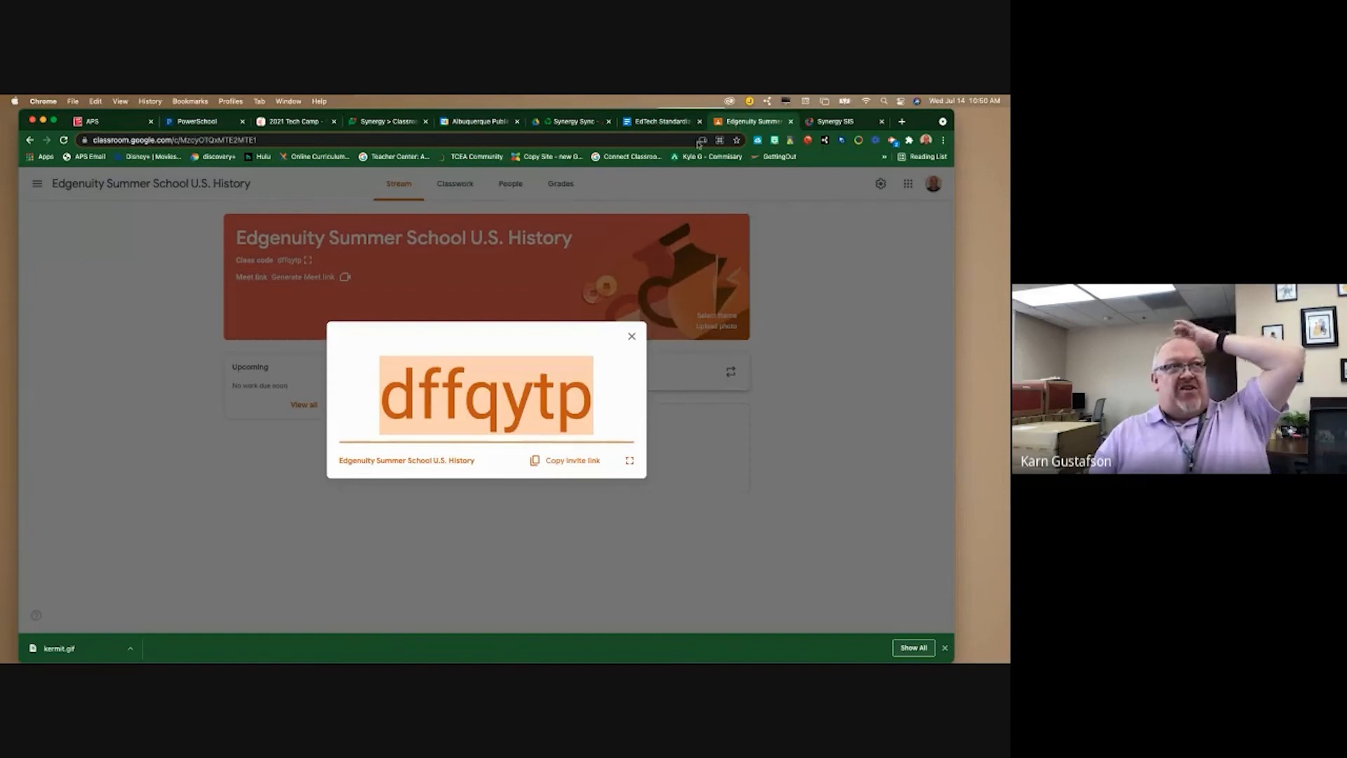
click(632, 336)
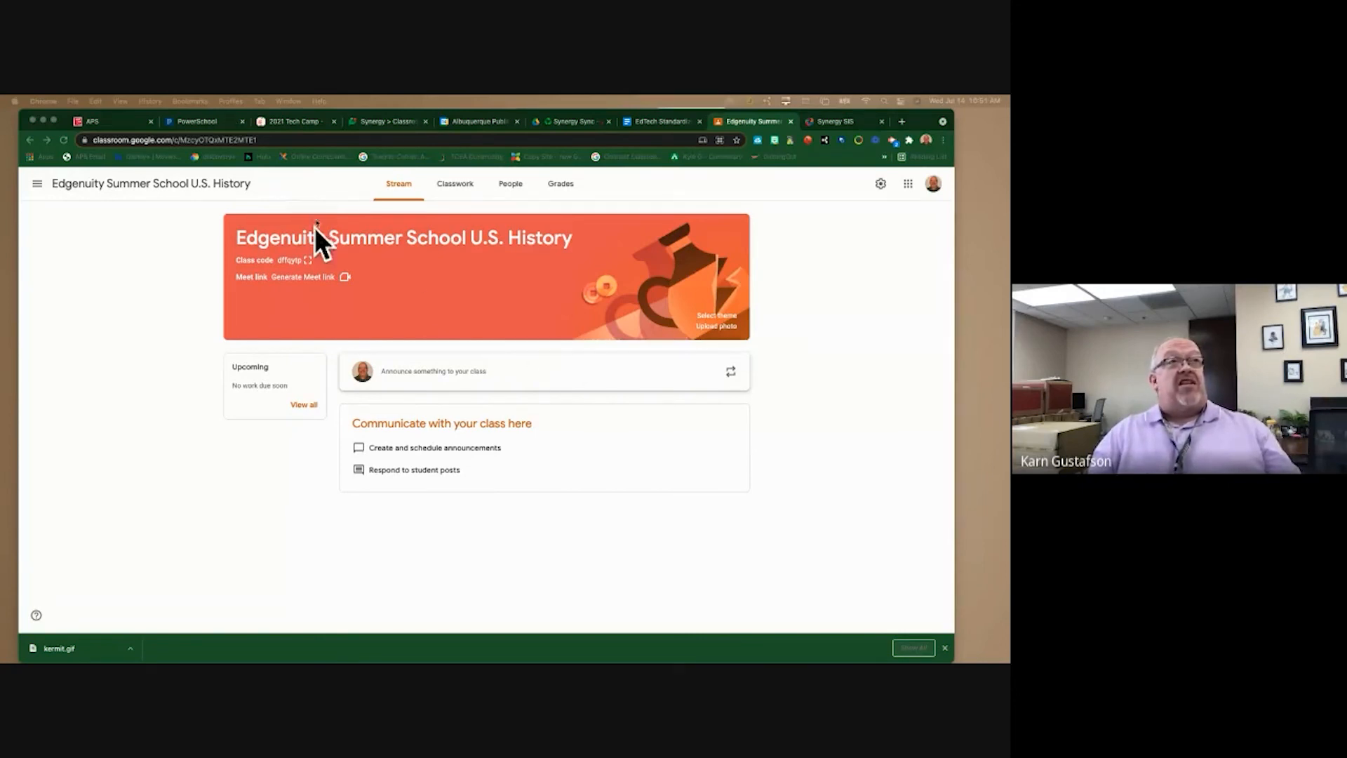
- Look over the class's People list and Stream, then browse this class's settings
click(516, 186)
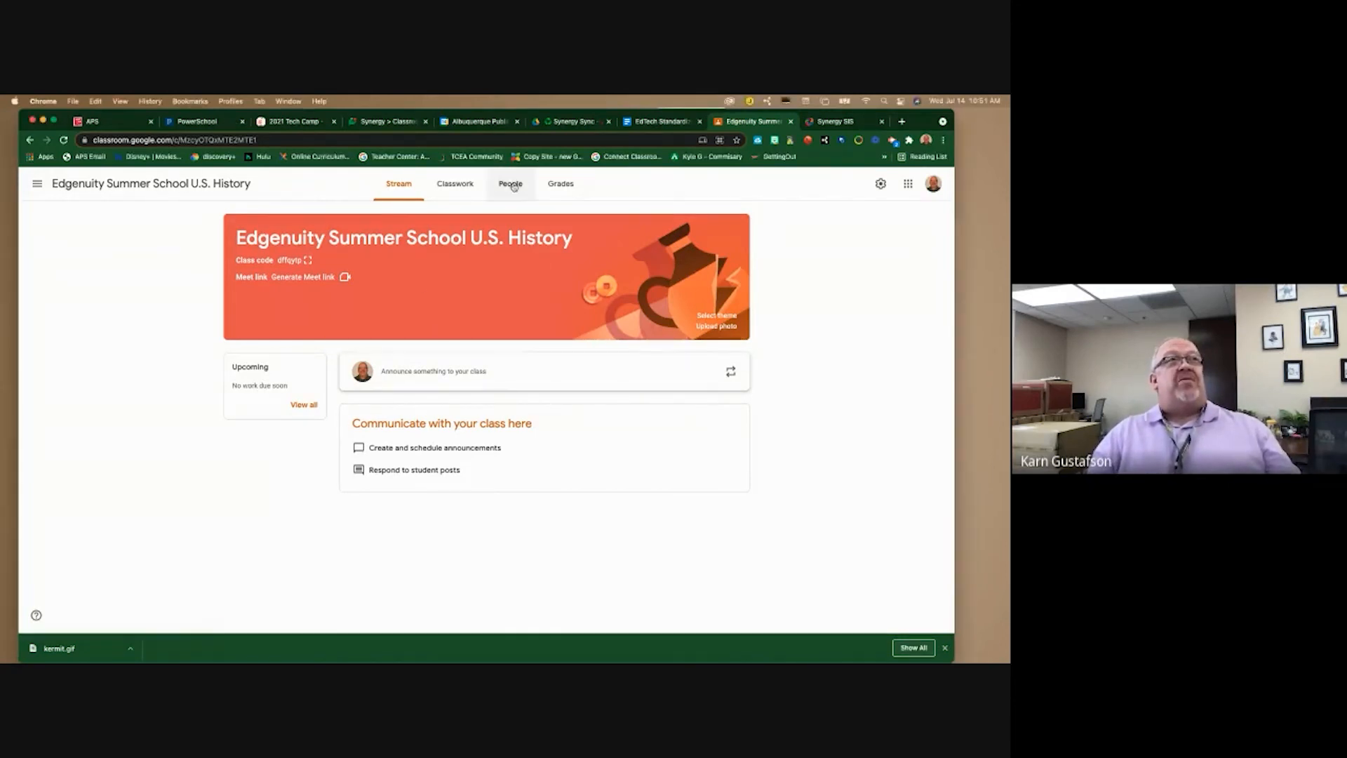
click(515, 185)
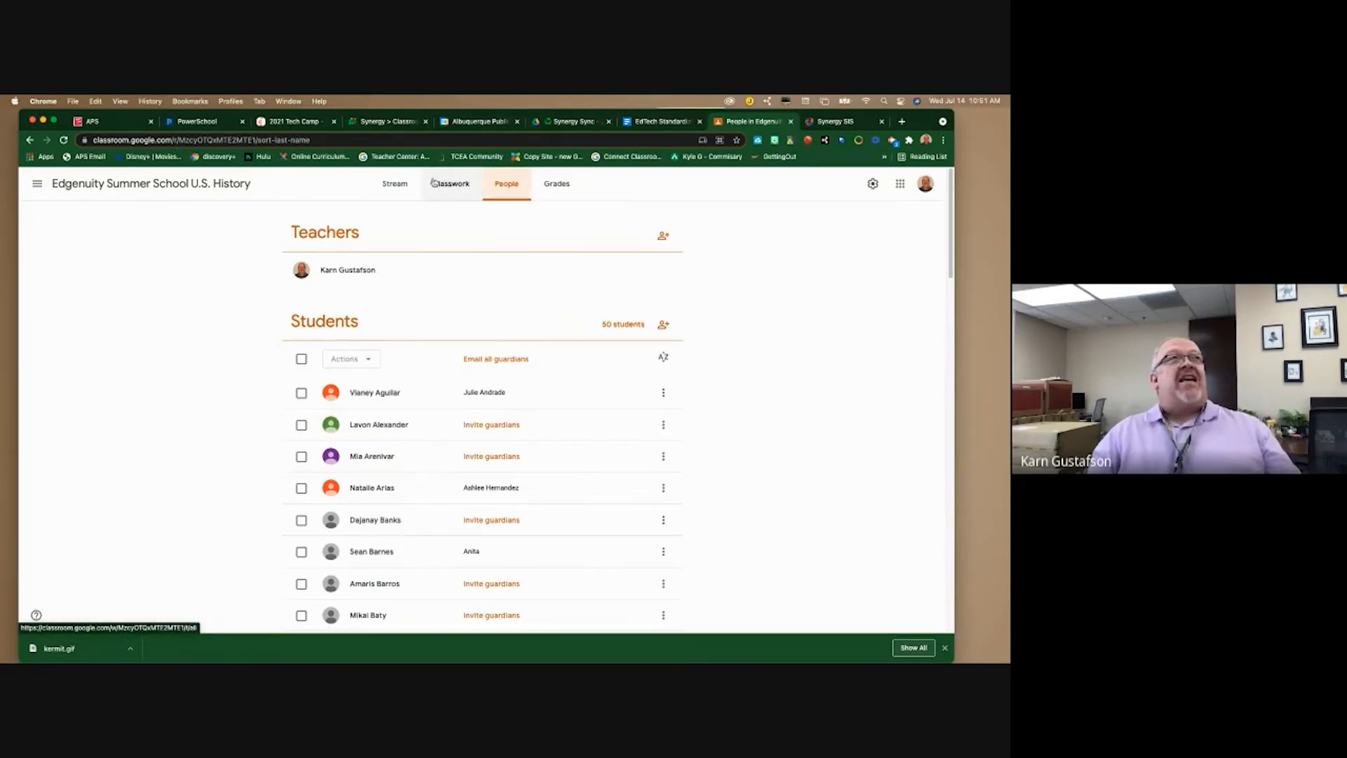
click(380, 187)
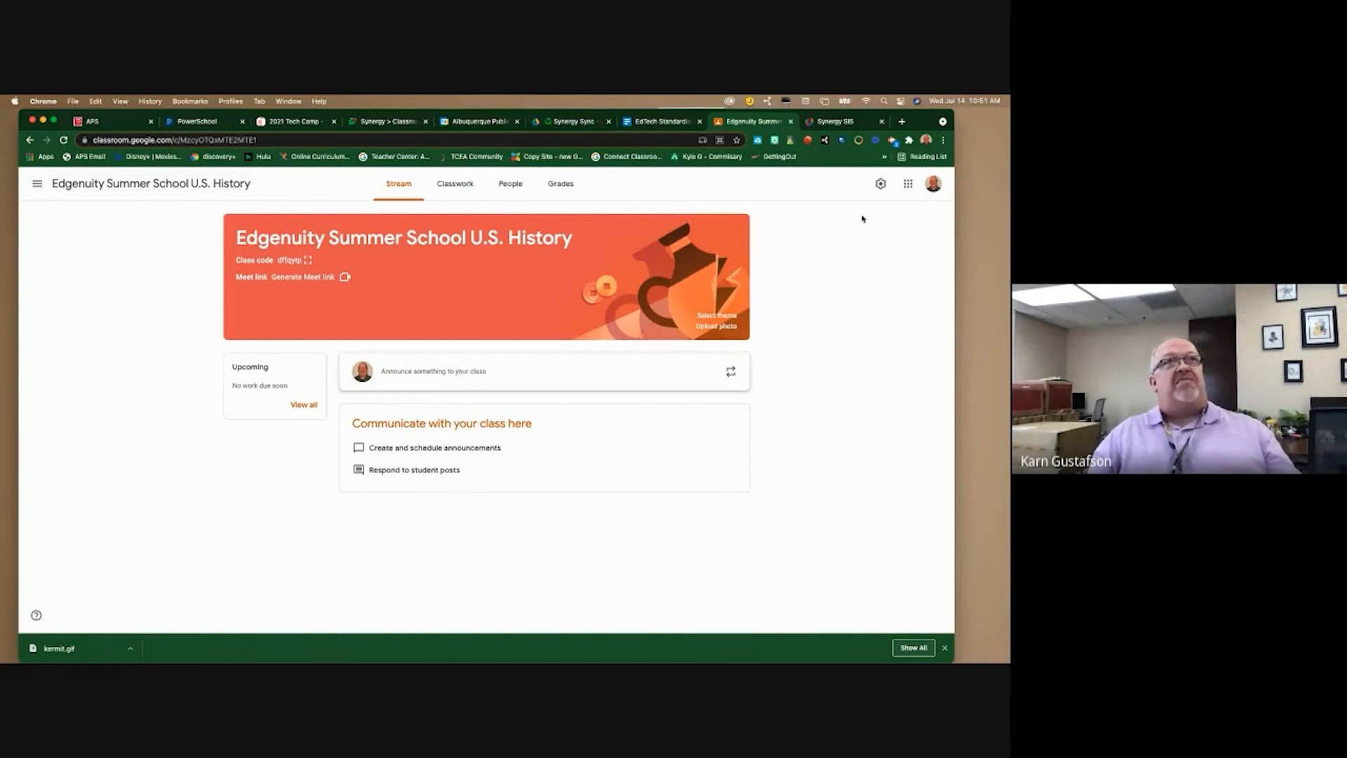
click(881, 183)
scroll(625, 358, down, 5)
scroll(545, 439, up, 5)
scroll(540, 383, up, 1)
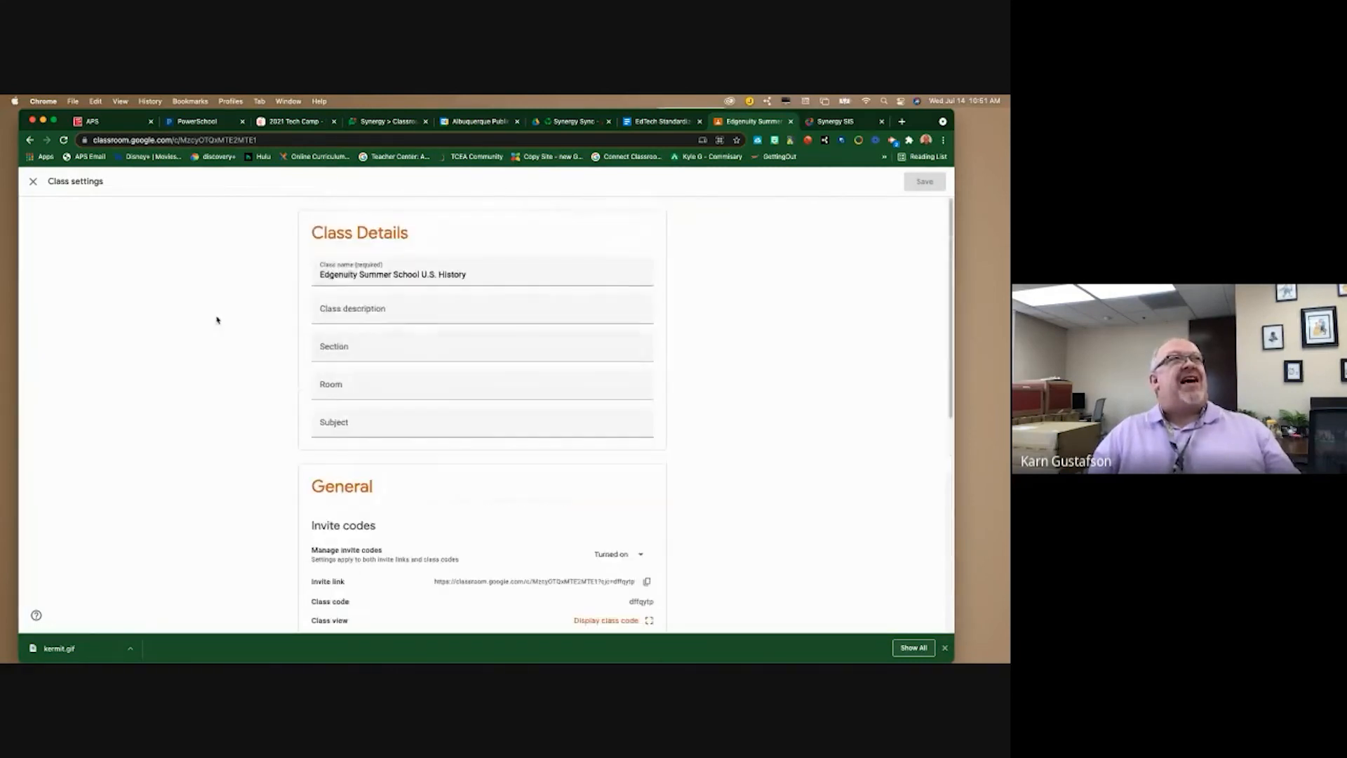
- Open the general Classroom Settings from the navigation drawer and scroll to Notifications
click(32, 183)
click(33, 184)
scroll(62, 416, down, 3)
scroll(62, 416, down, 3)
click(63, 615)
scroll(534, 491, down, 4)
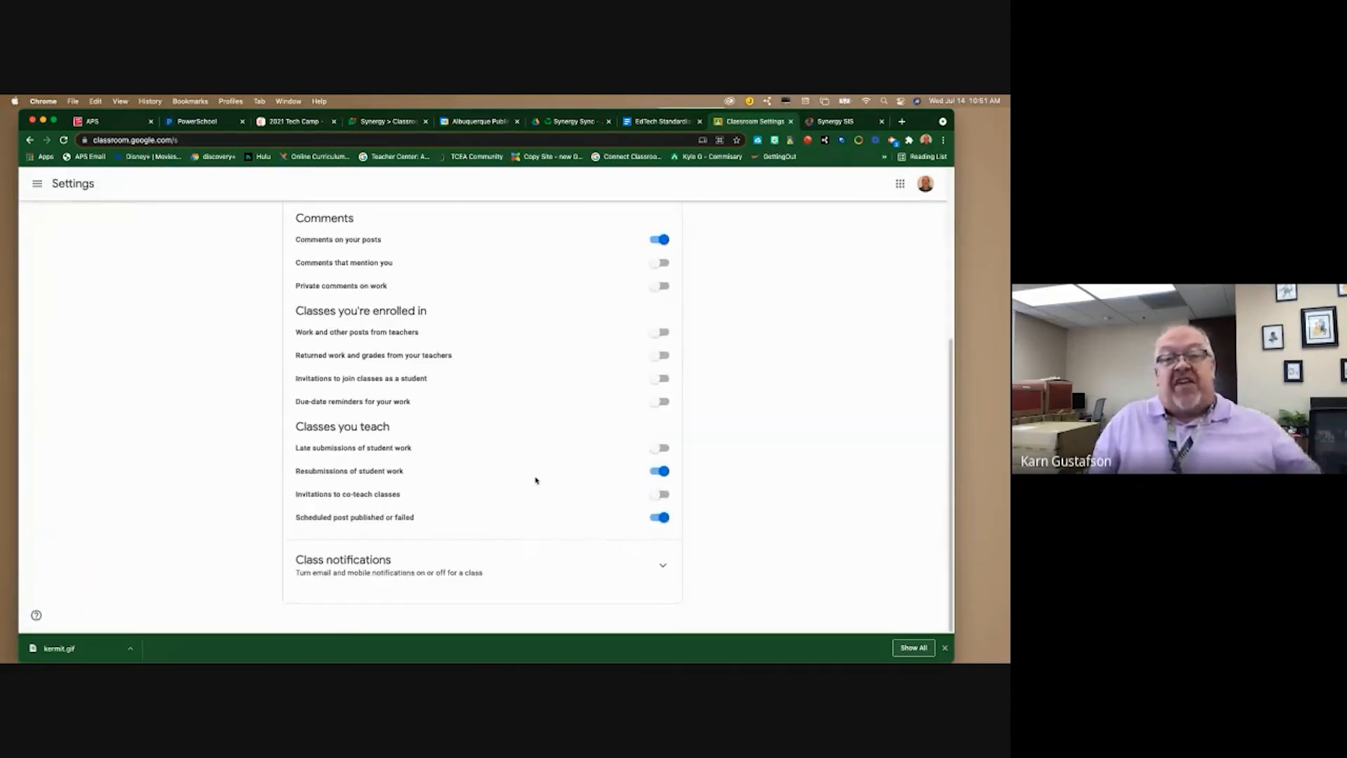
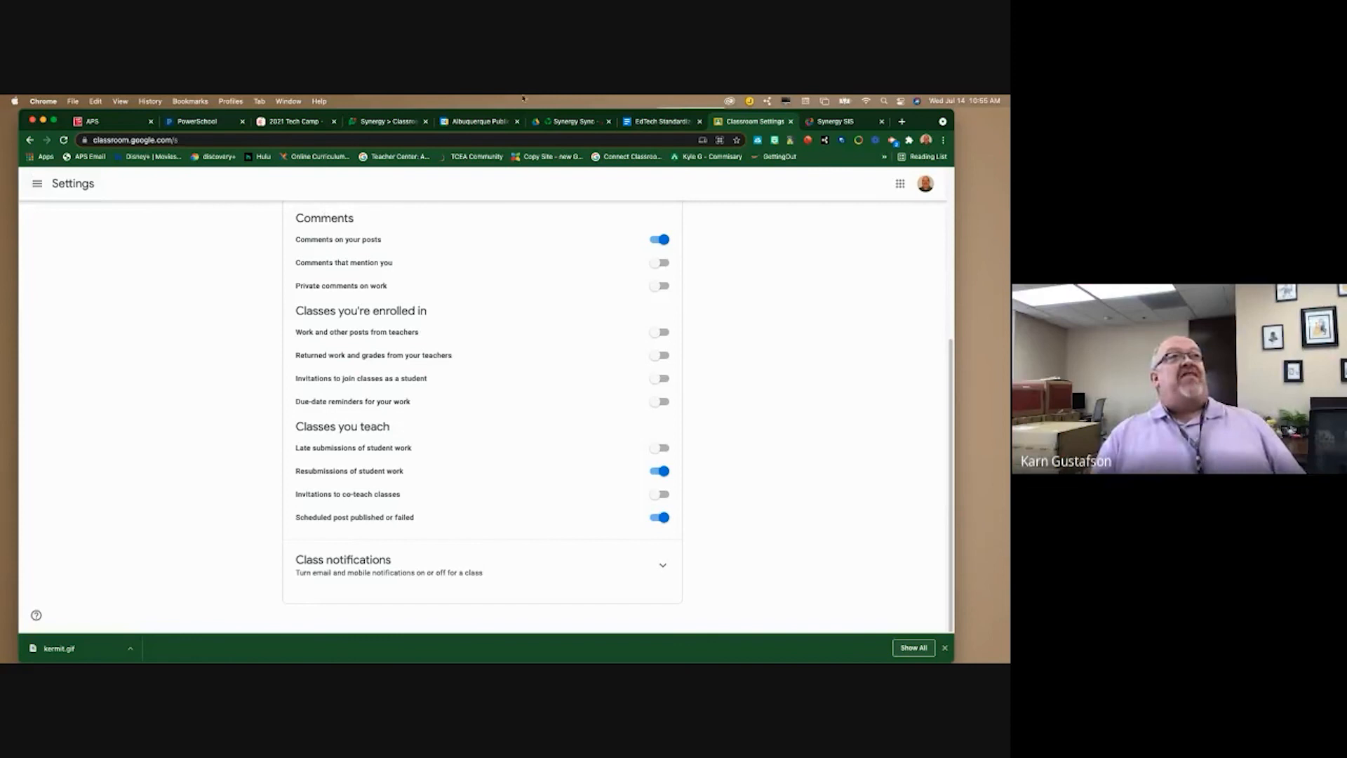
- Set Google Classroom to Disabled for the US HIST/GEO(2) class in Synergy and save
click(833, 122)
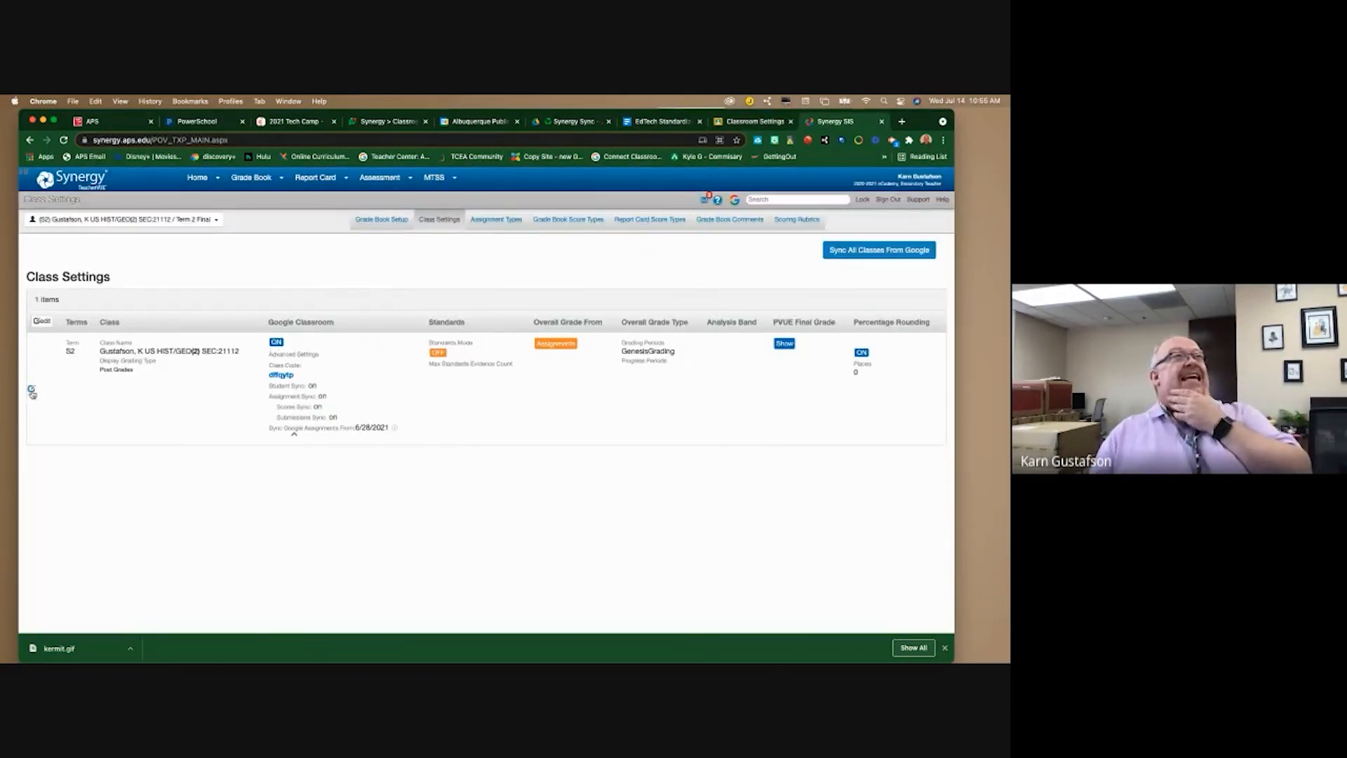
click(32, 389)
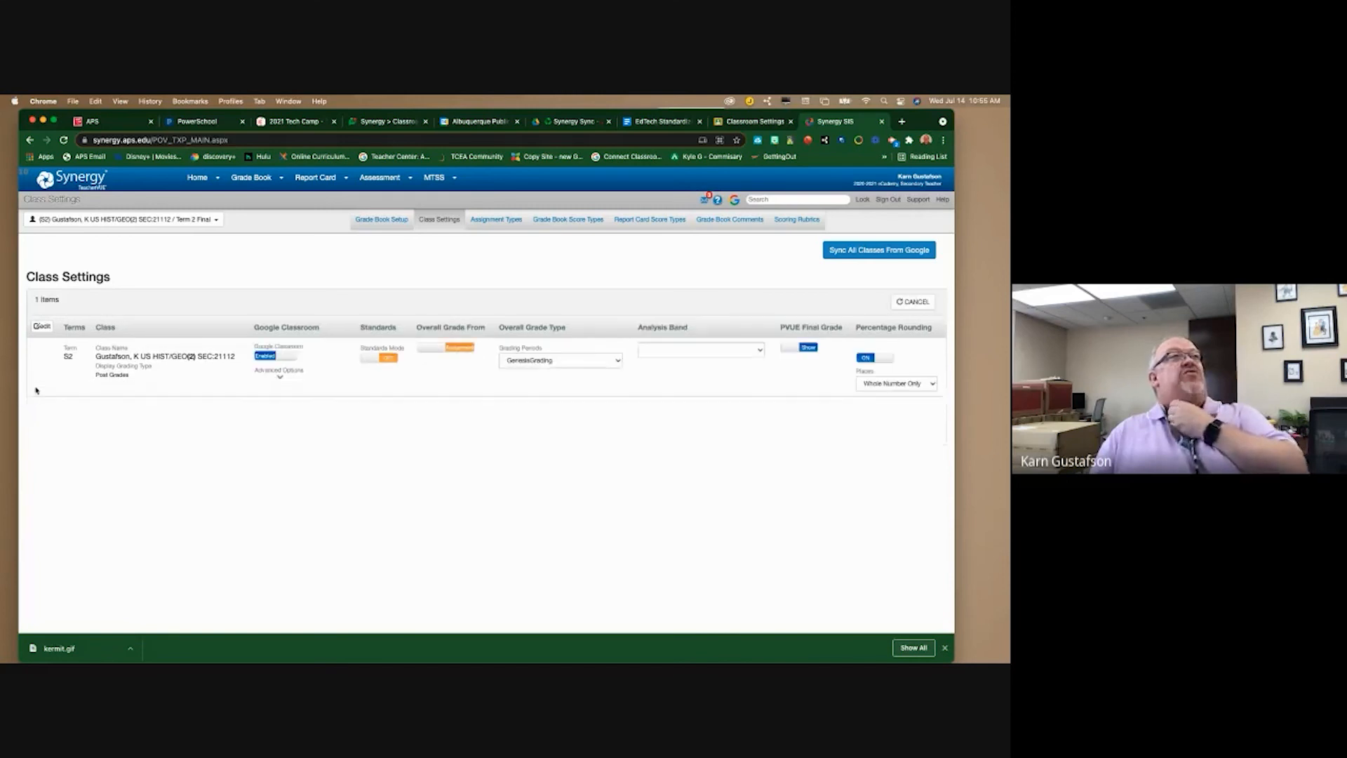
click(284, 358)
click(284, 357)
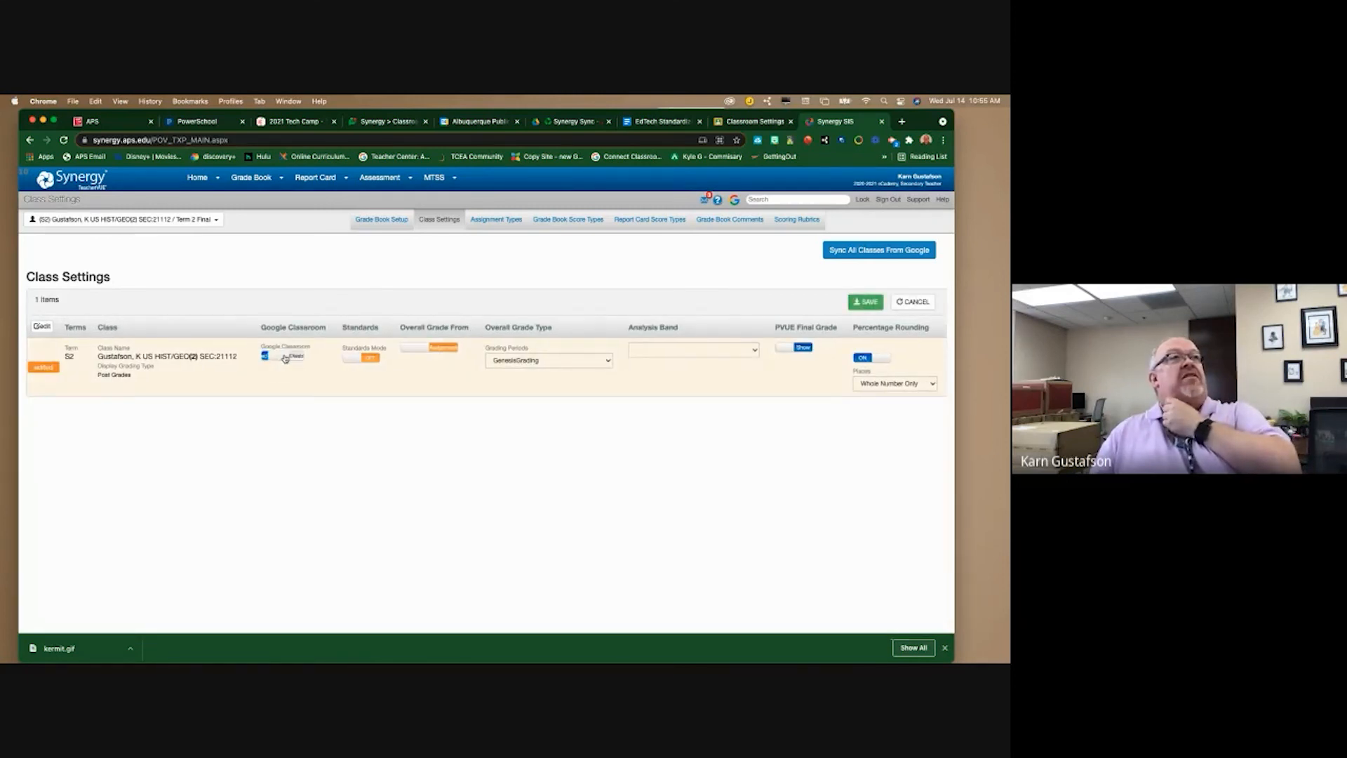
click(877, 303)
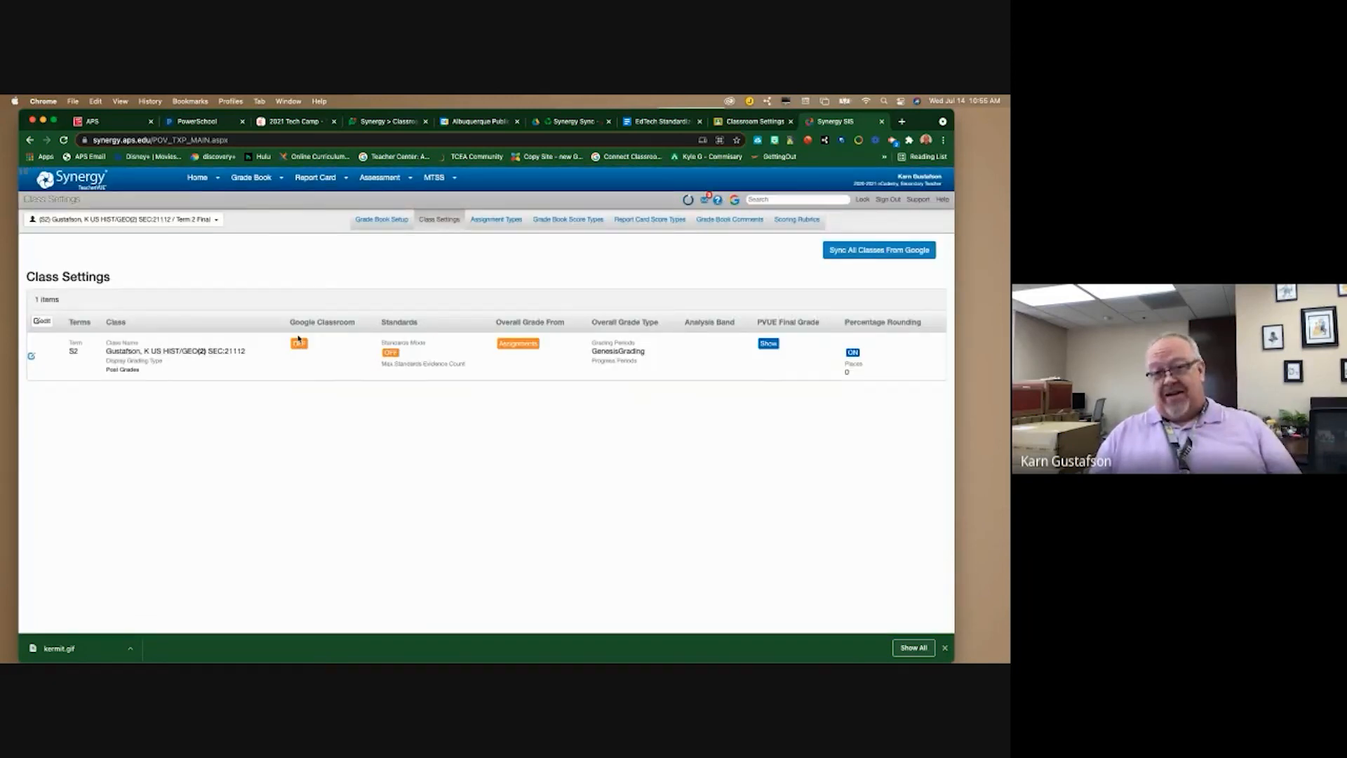
click(755, 123)
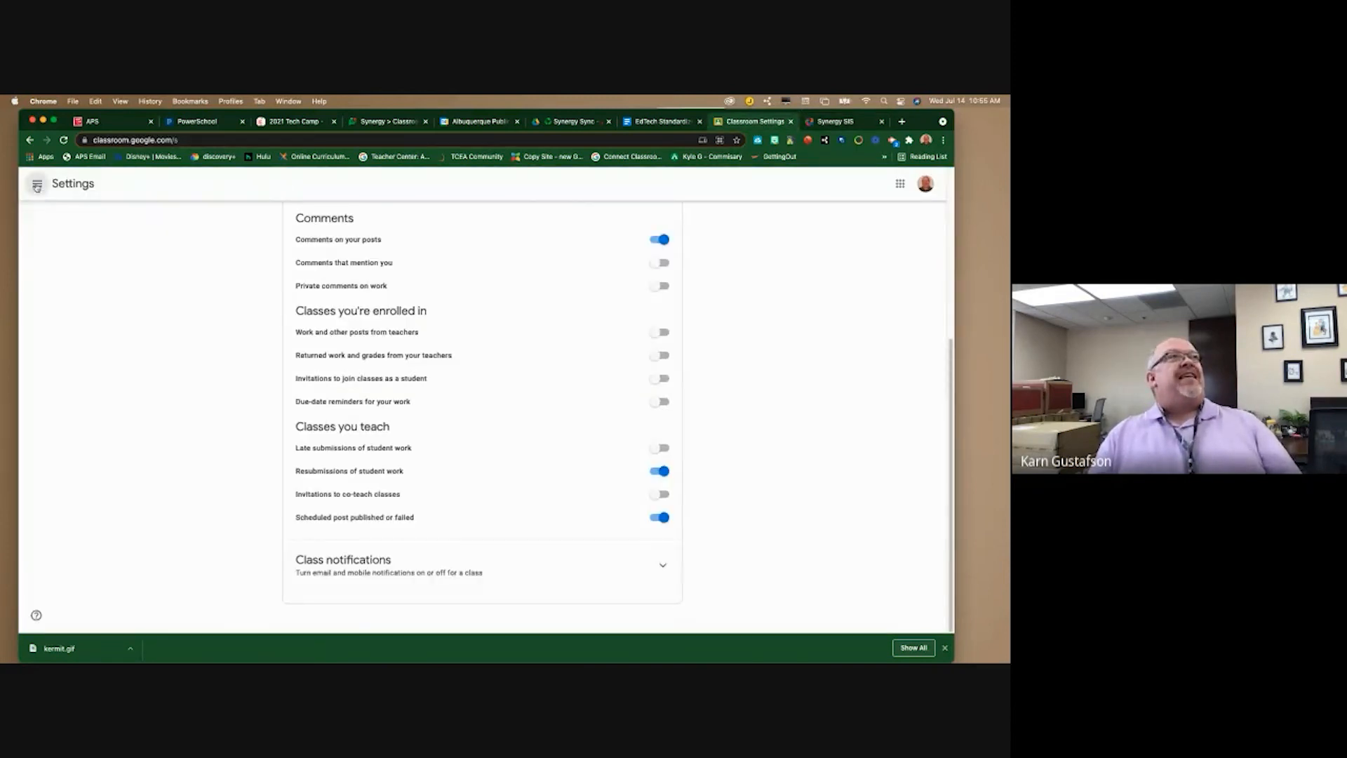
- Archive the Edgenuity Summer School U.S. History class from the Classroom class list
click(37, 185)
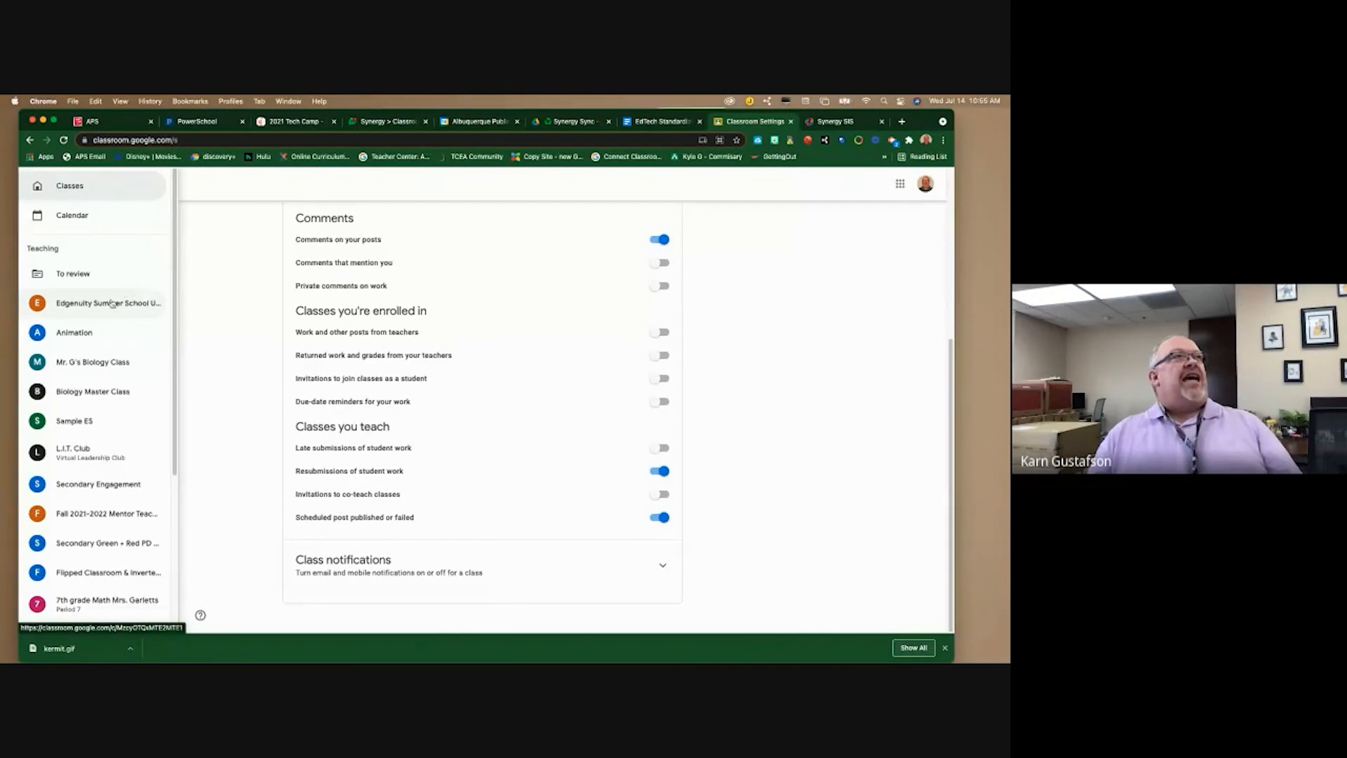
click(76, 191)
click(77, 191)
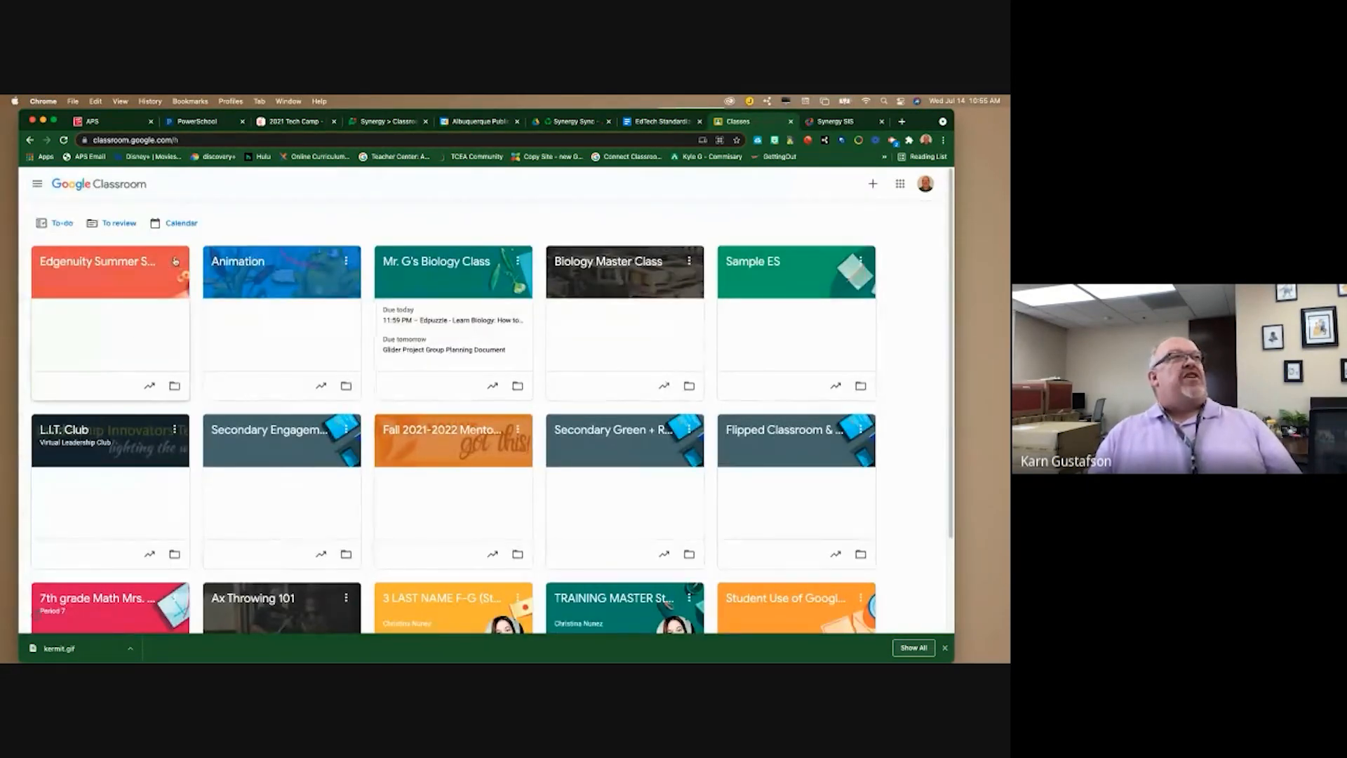
click(175, 261)
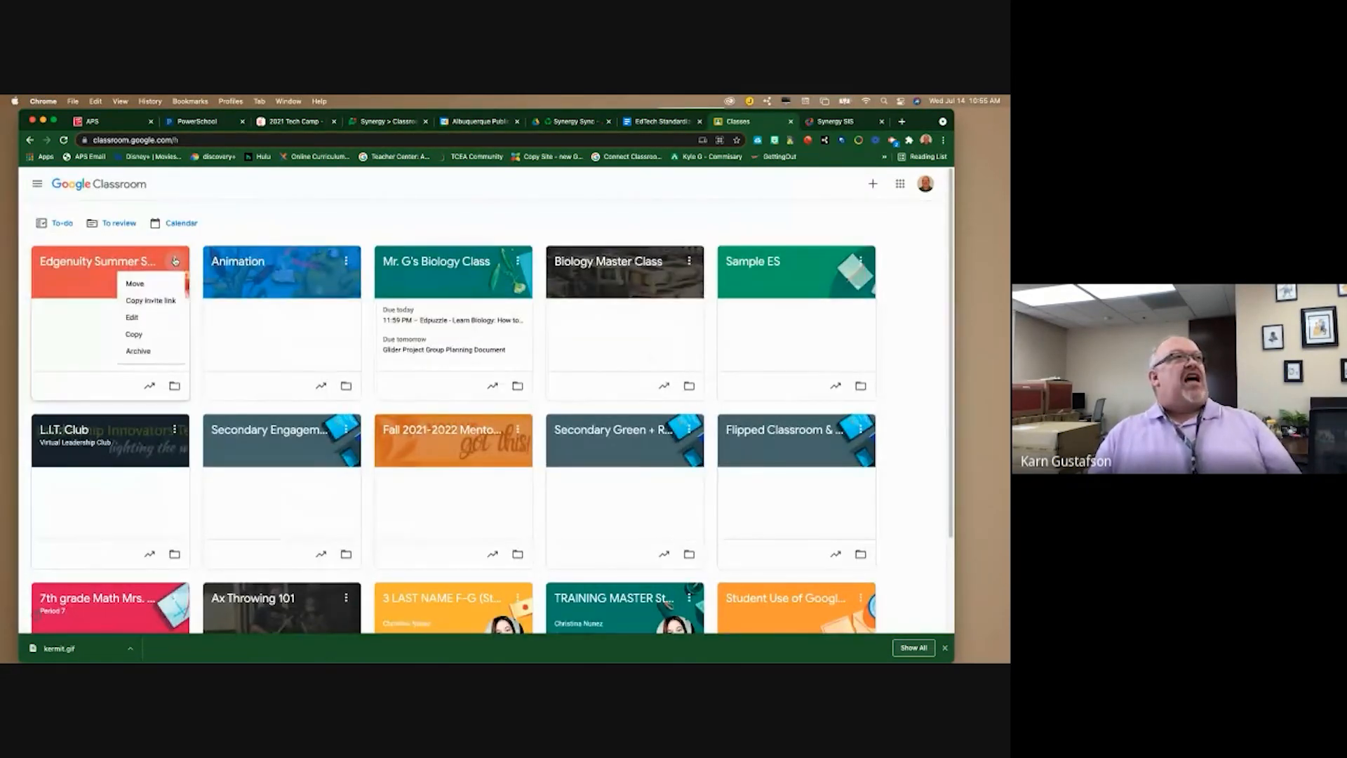
click(141, 350)
click(554, 462)
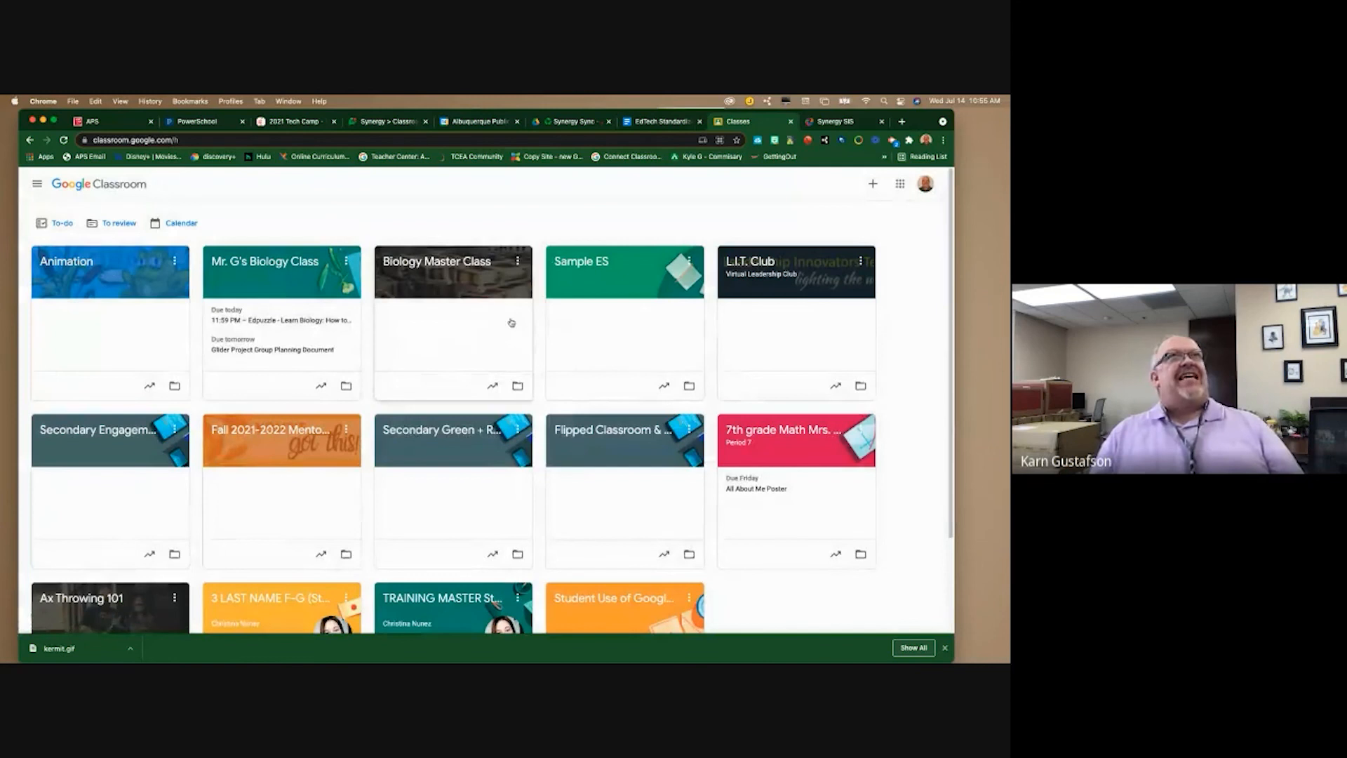
click(834, 123)
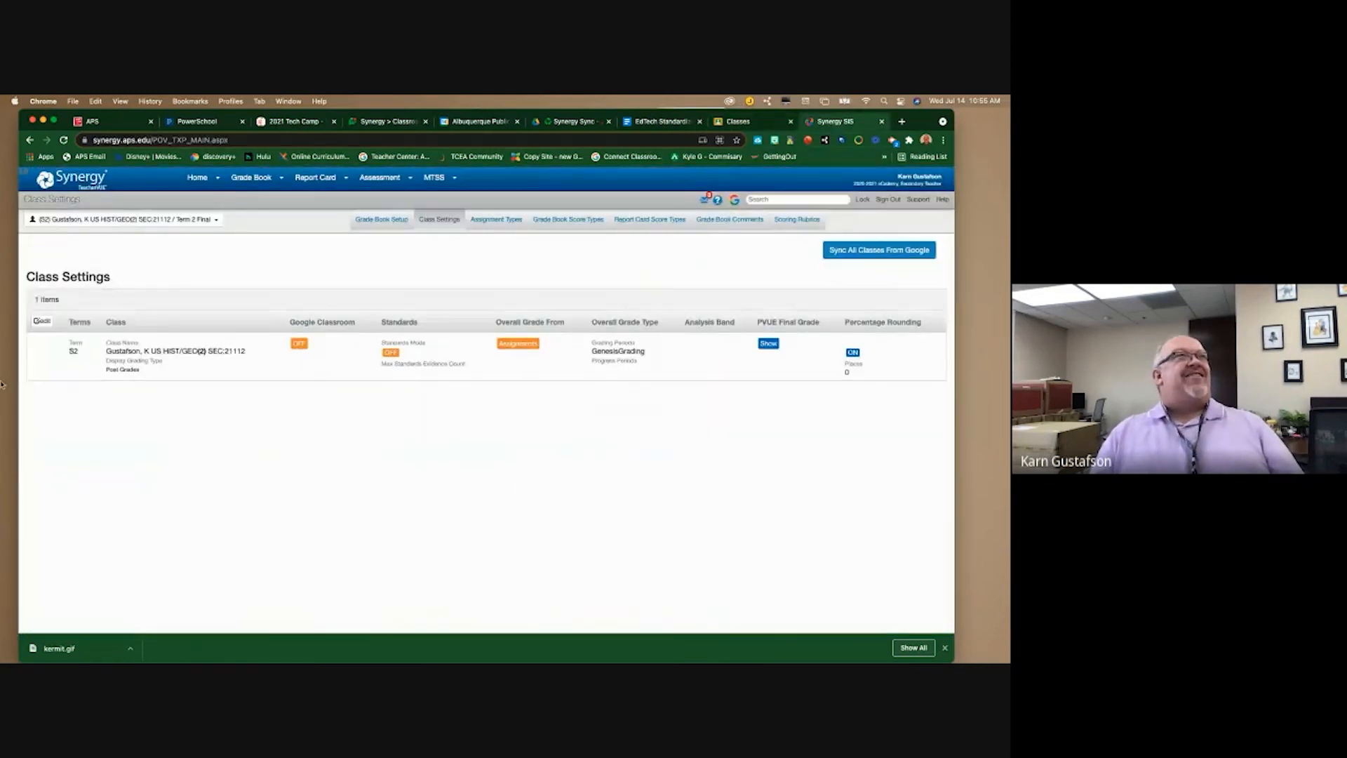
- Set Google Classroom back to Enabled for US HIST/GEO(2) and save to start syncing
click(30, 356)
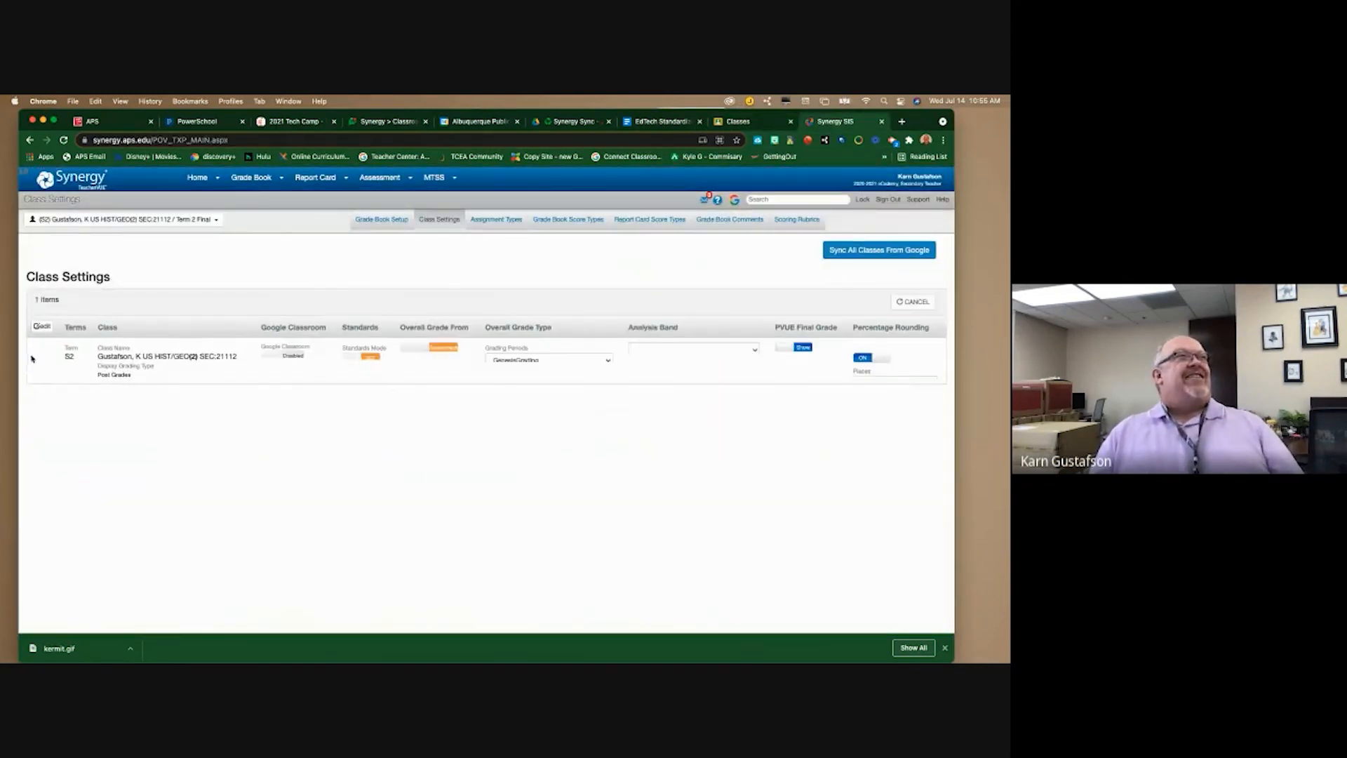
click(274, 358)
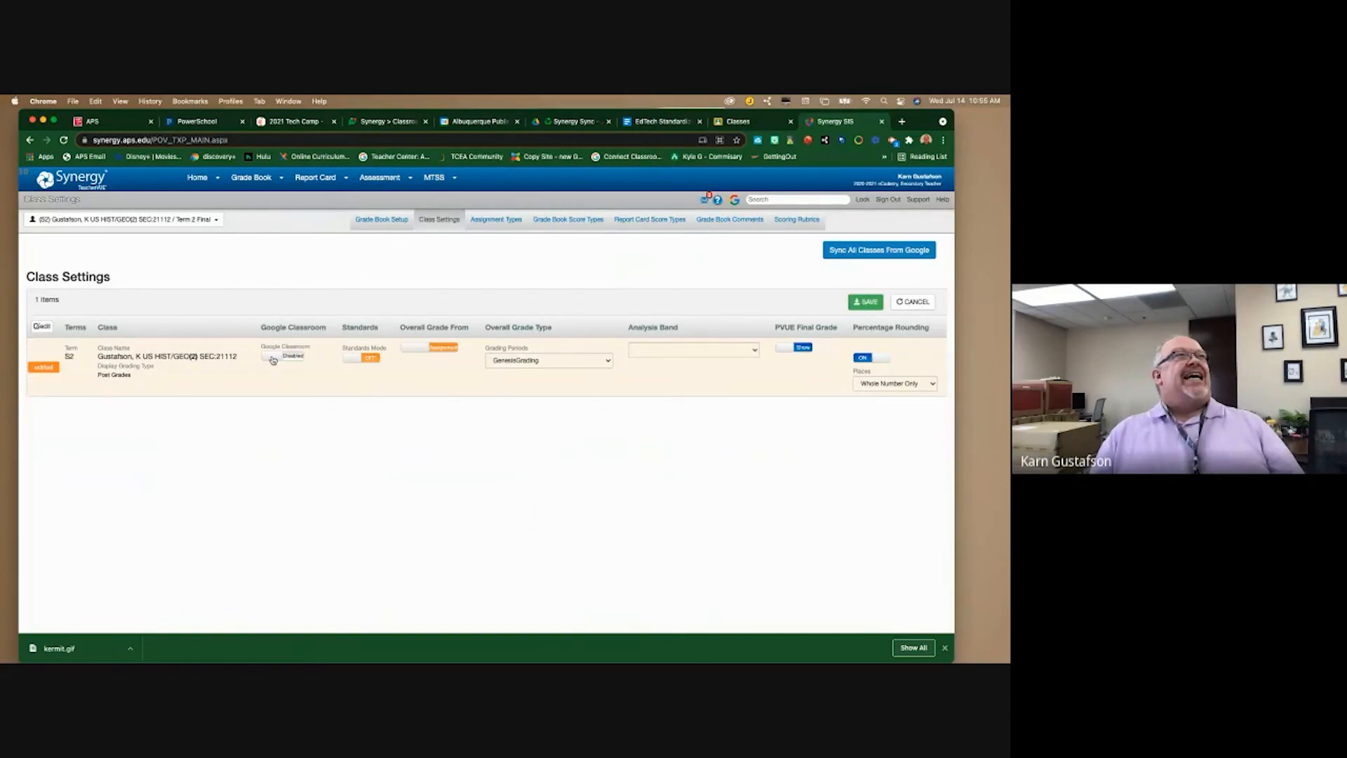
click(273, 359)
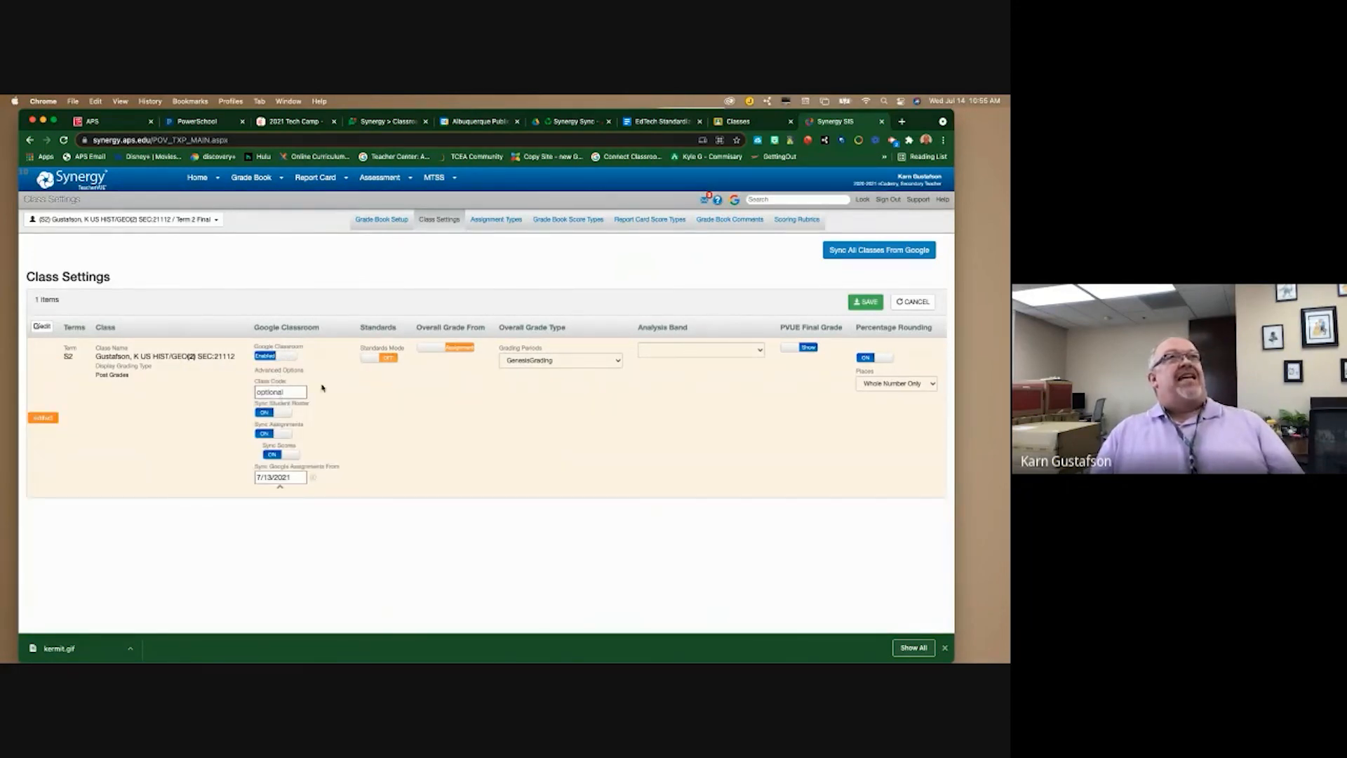
click(867, 302)
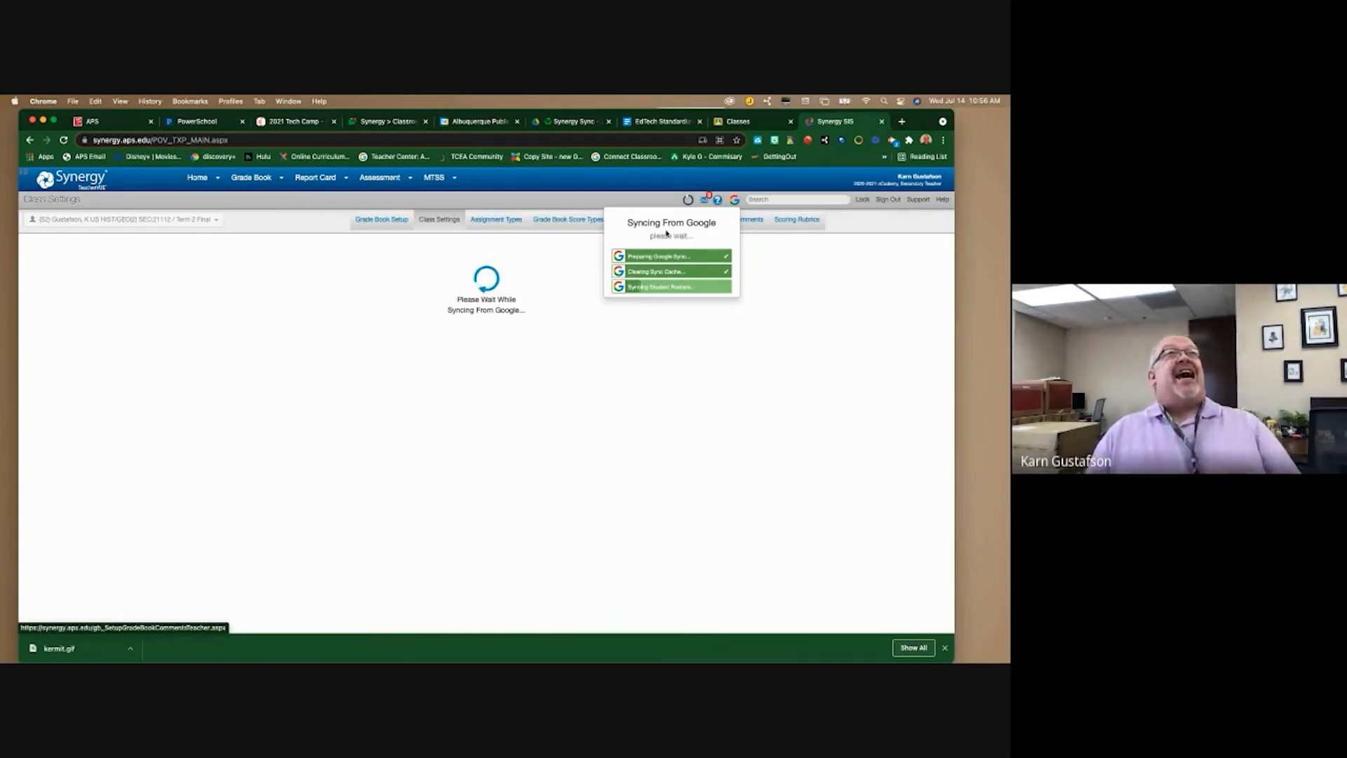
- Check the Google Classroom class list for the synced class, then return to Synergy
click(754, 120)
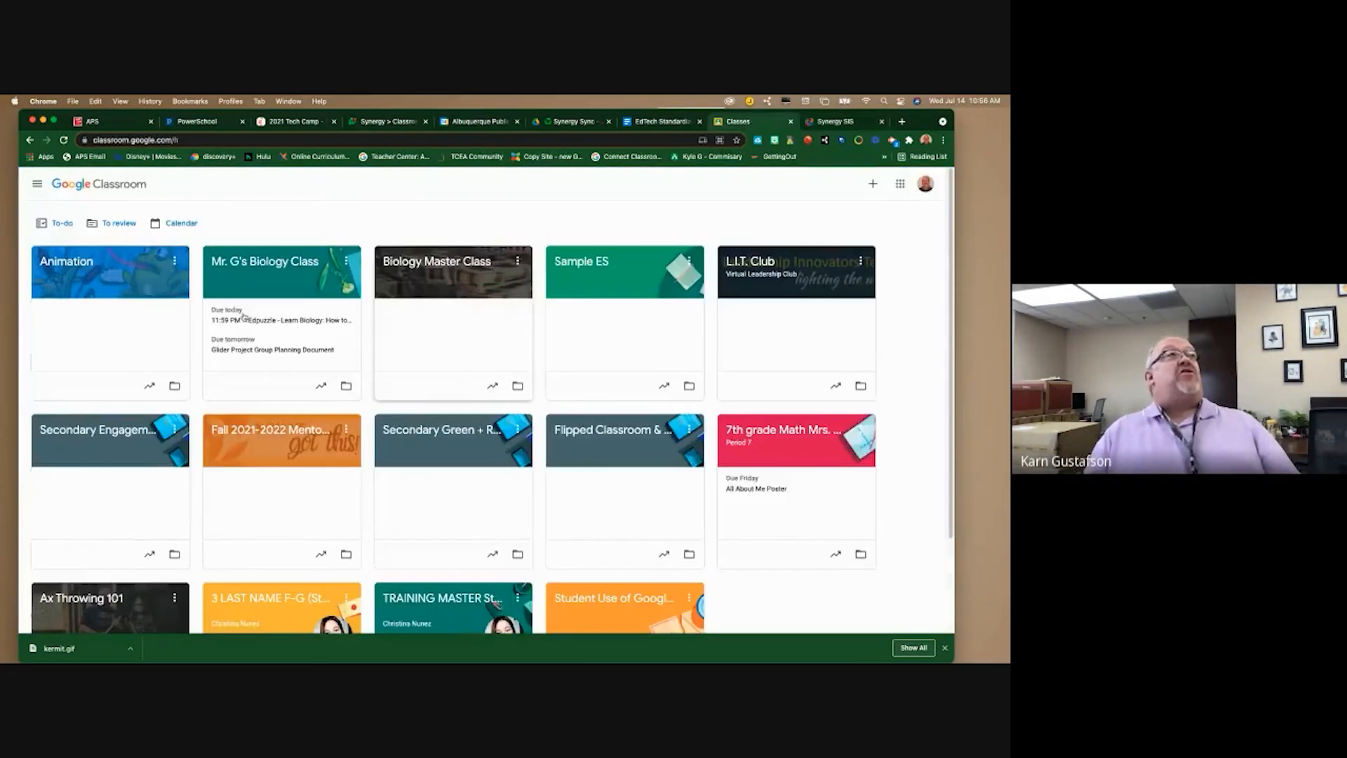
scroll(435, 368, down, 1)
scroll(440, 370, down, 2)
scroll(440, 379, up, 3)
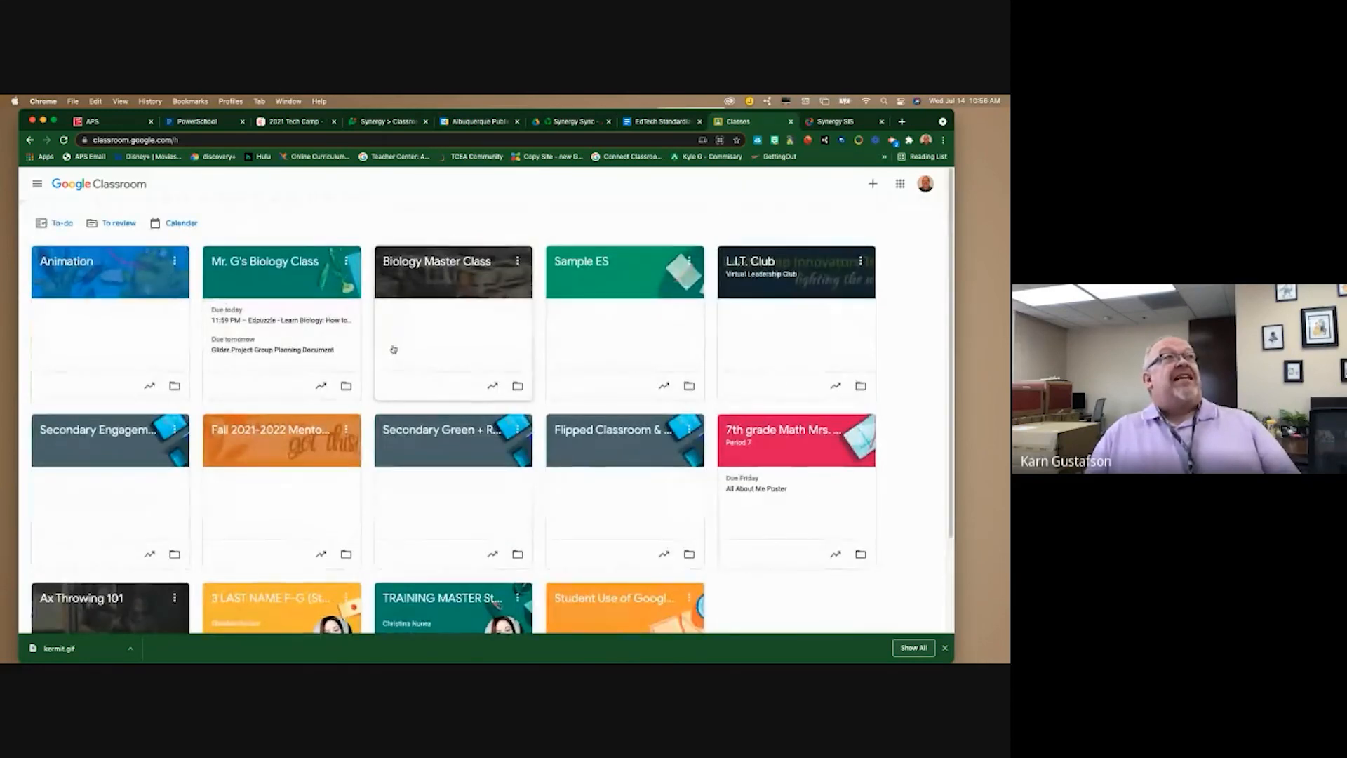
click(835, 120)
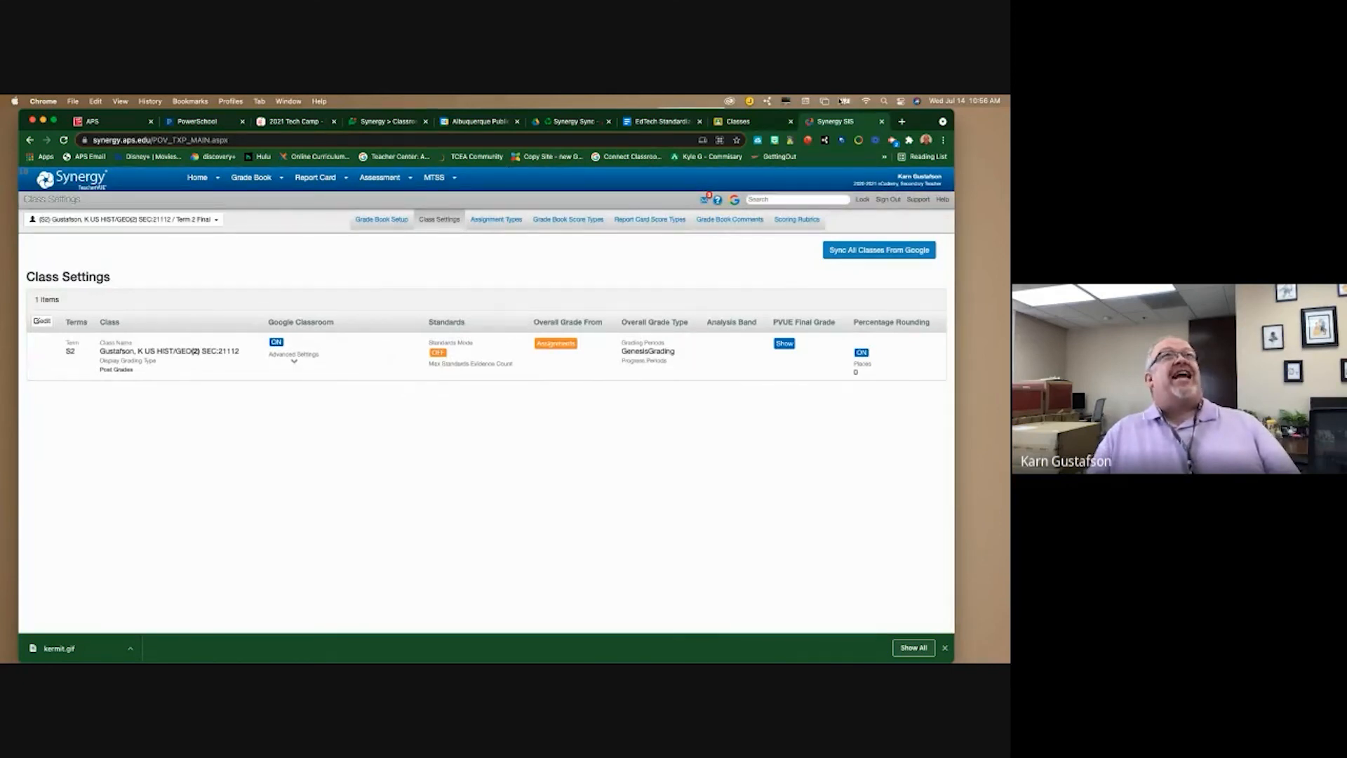
- Open the new US HIST/GEO(2) class card from the Google Classroom class list
click(761, 125)
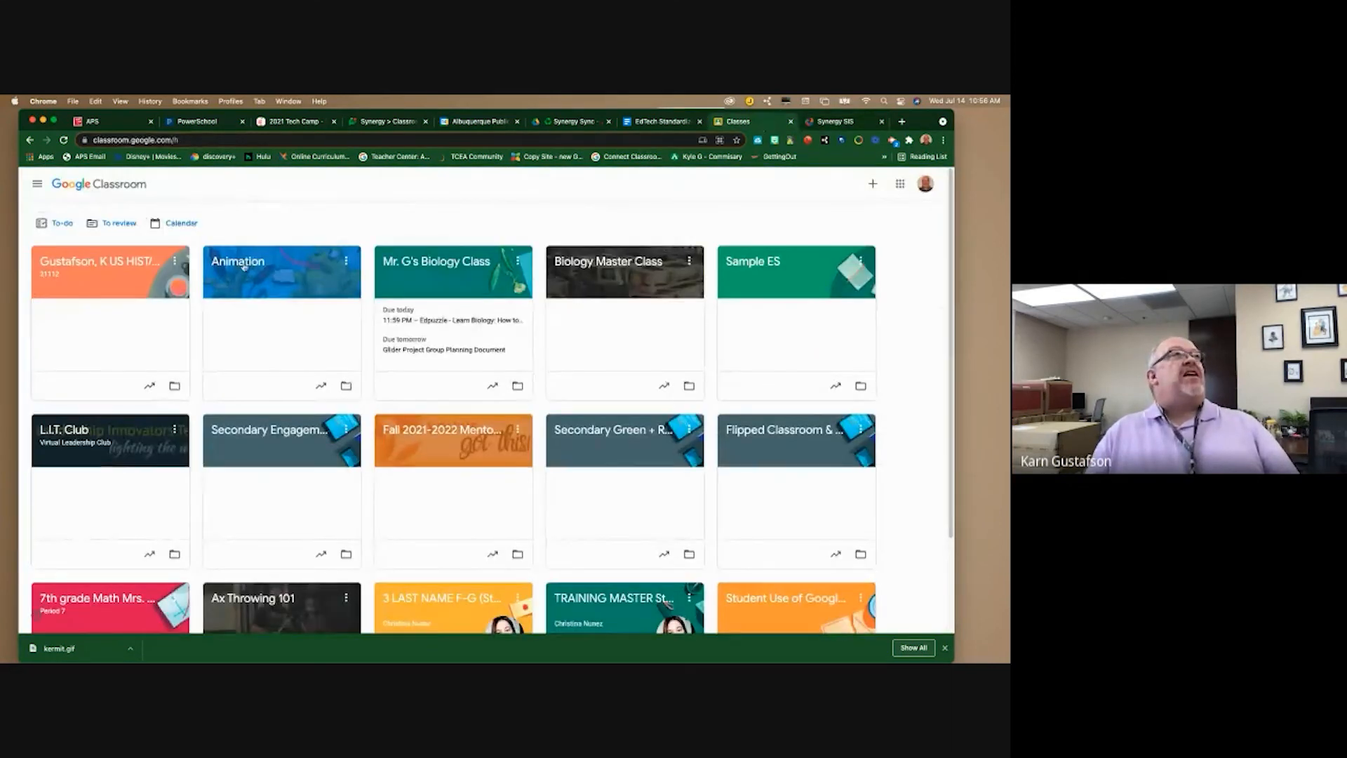
click(86, 277)
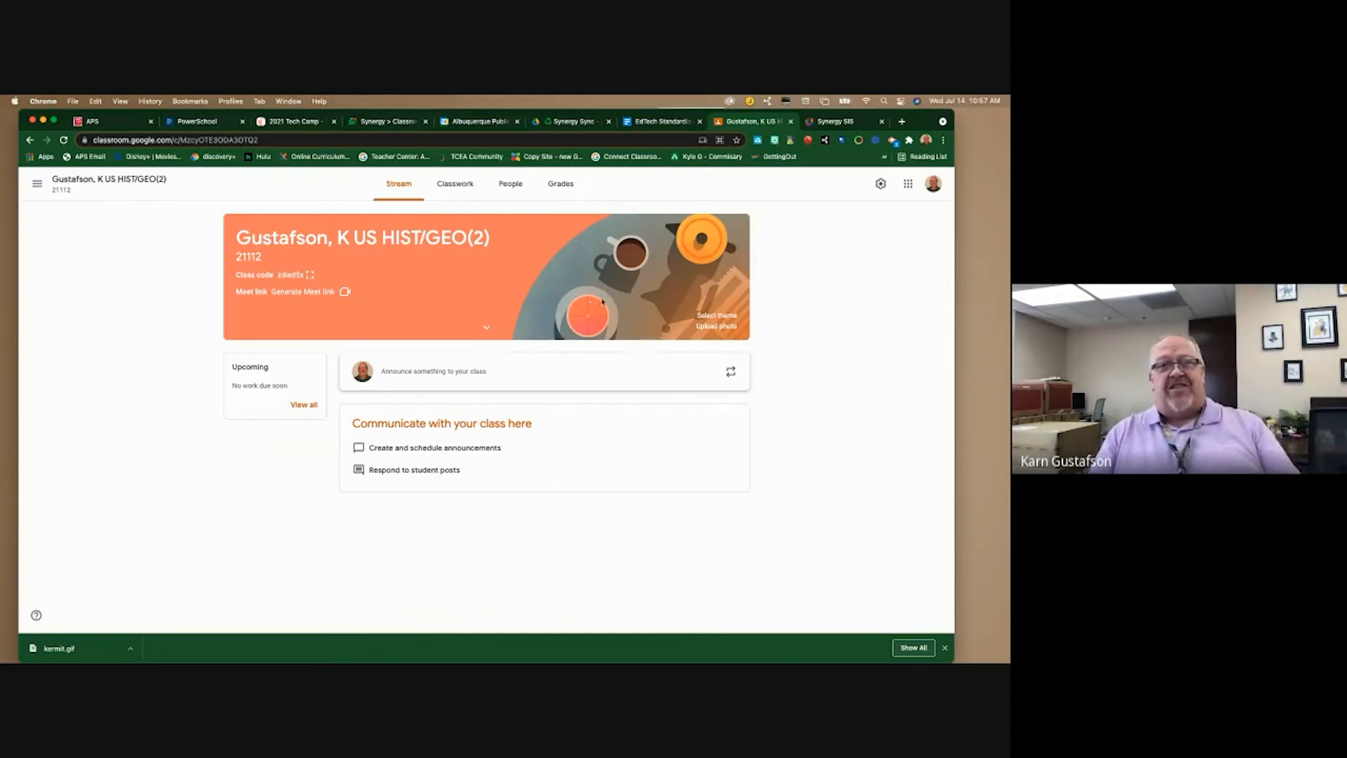
click(582, 183)
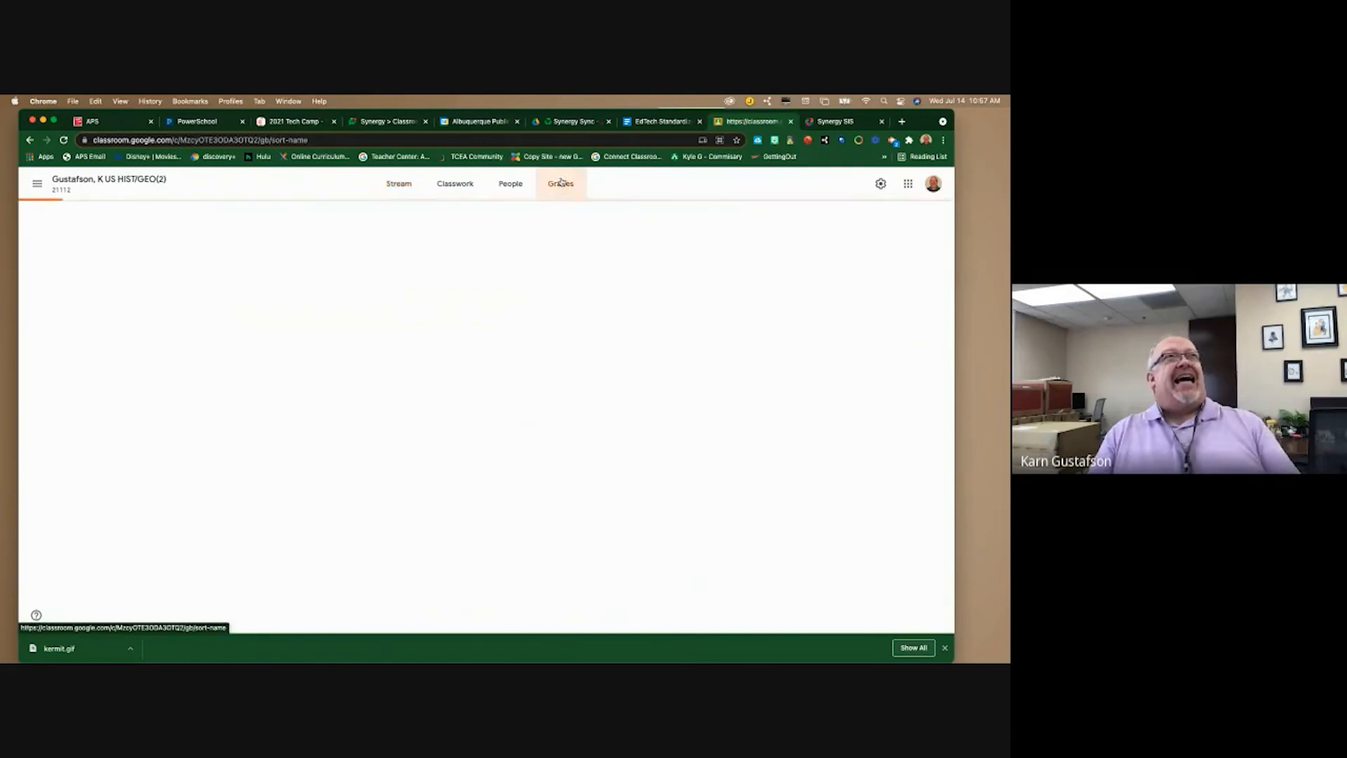
click(500, 182)
scroll(444, 532, down, 10)
scroll(444, 531, up, 10)
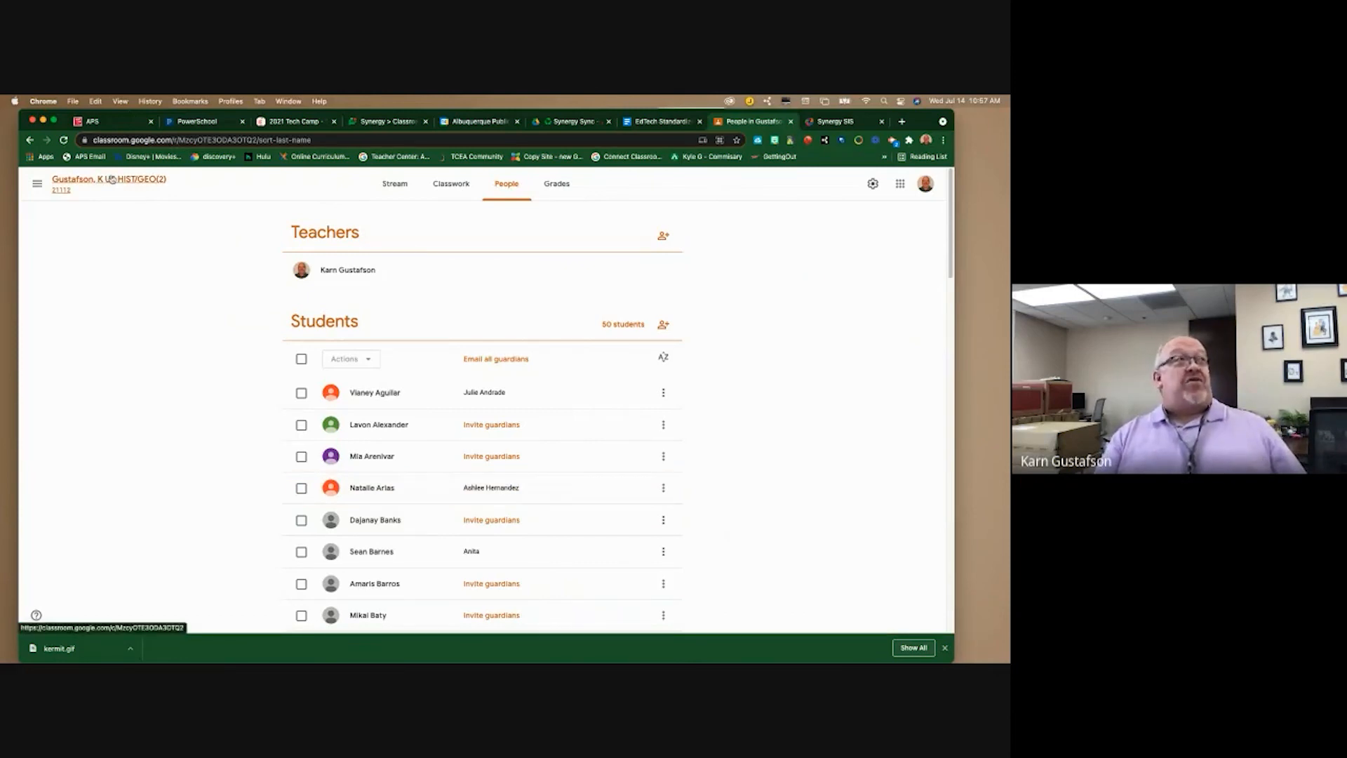
click(37, 184)
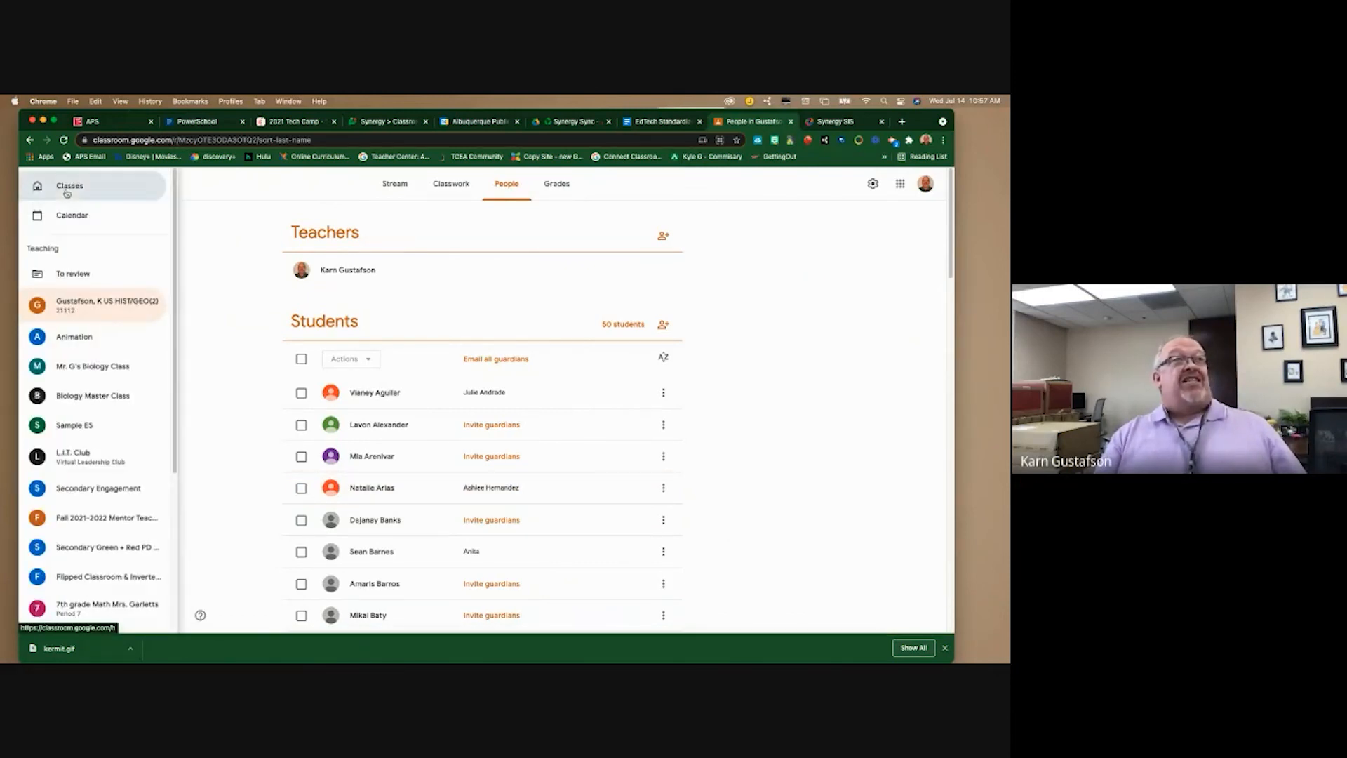
click(68, 187)
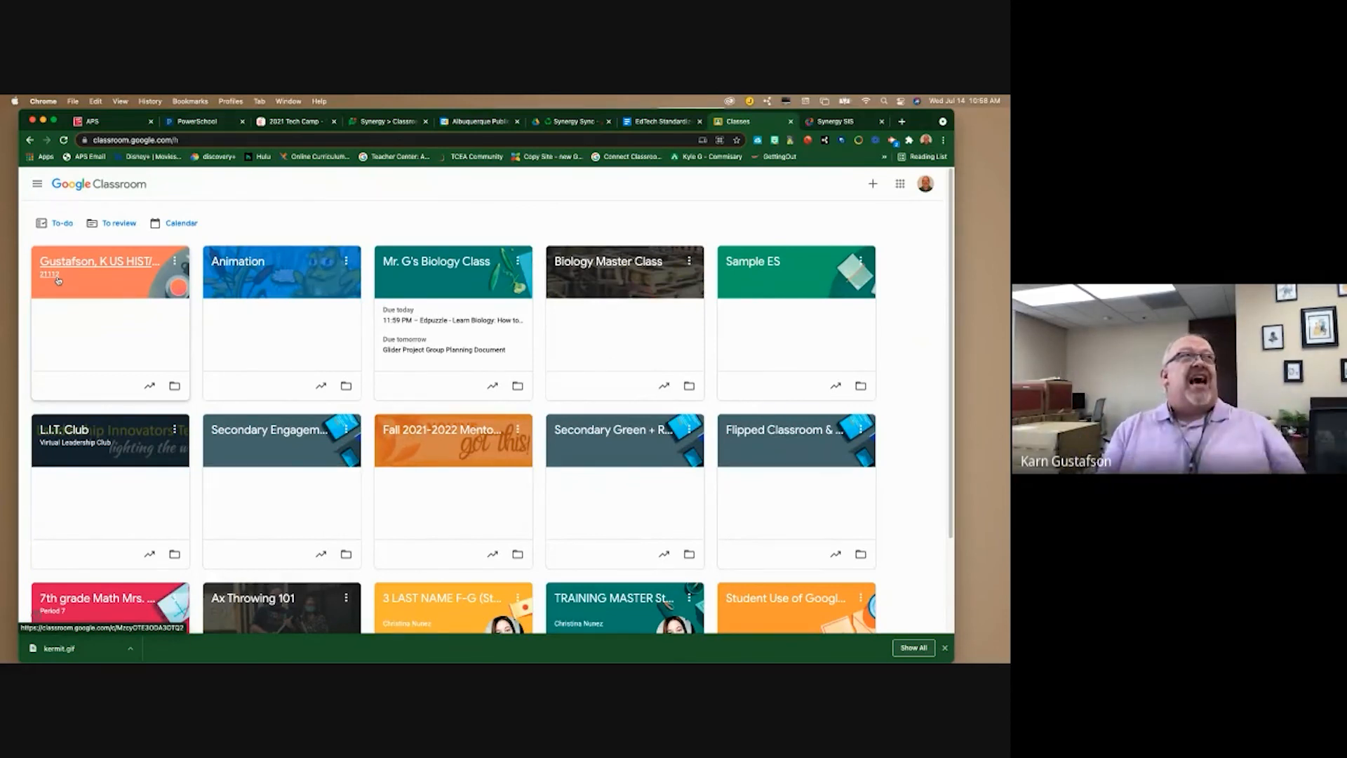
click(58, 279)
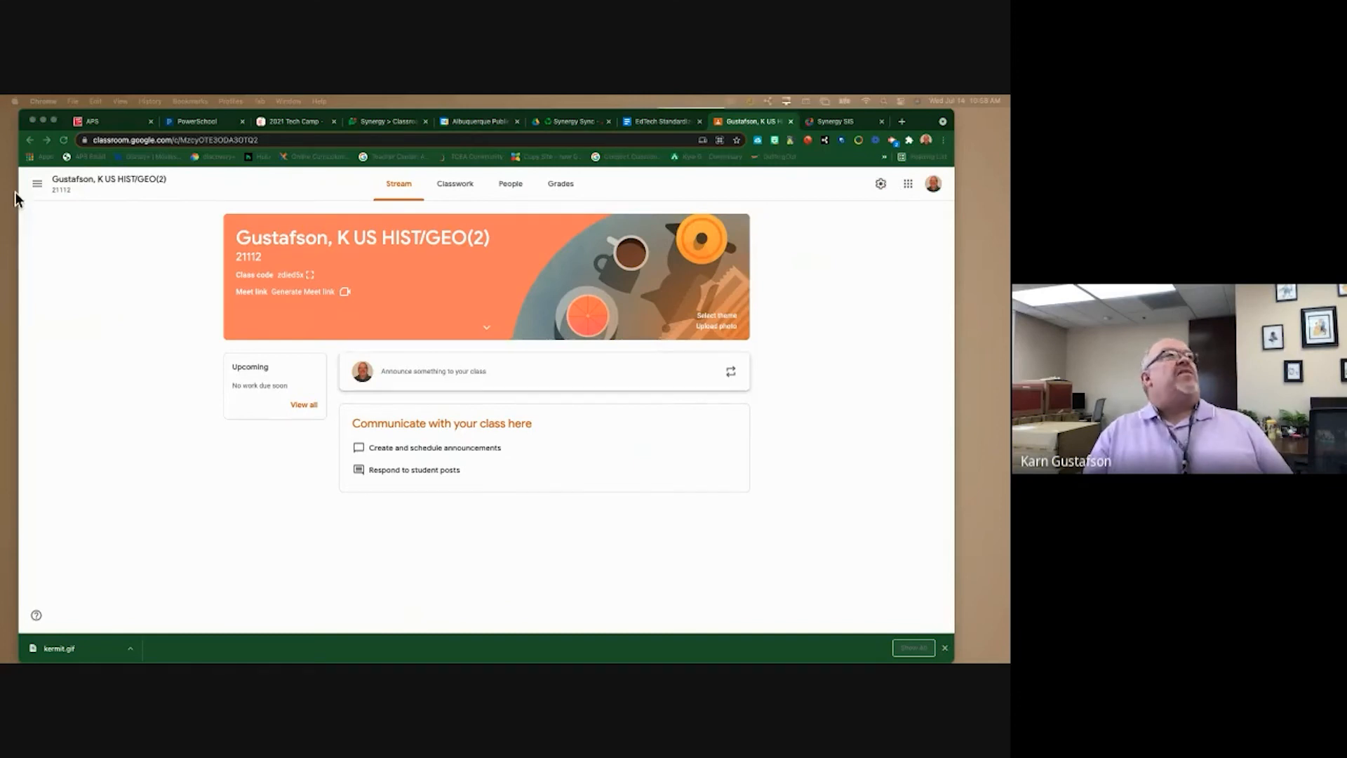
- Open the Google Classroom General Options from the Google account sync status
click(841, 124)
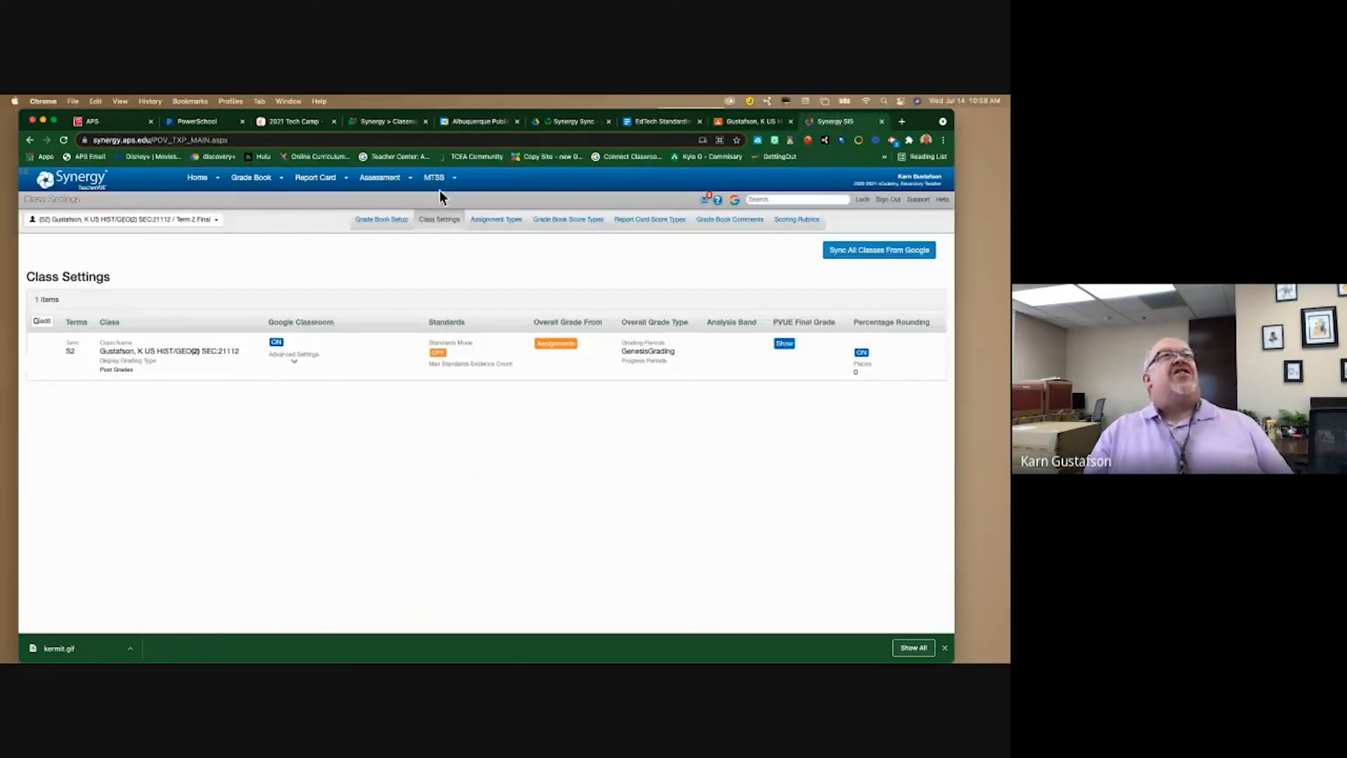
click(734, 201)
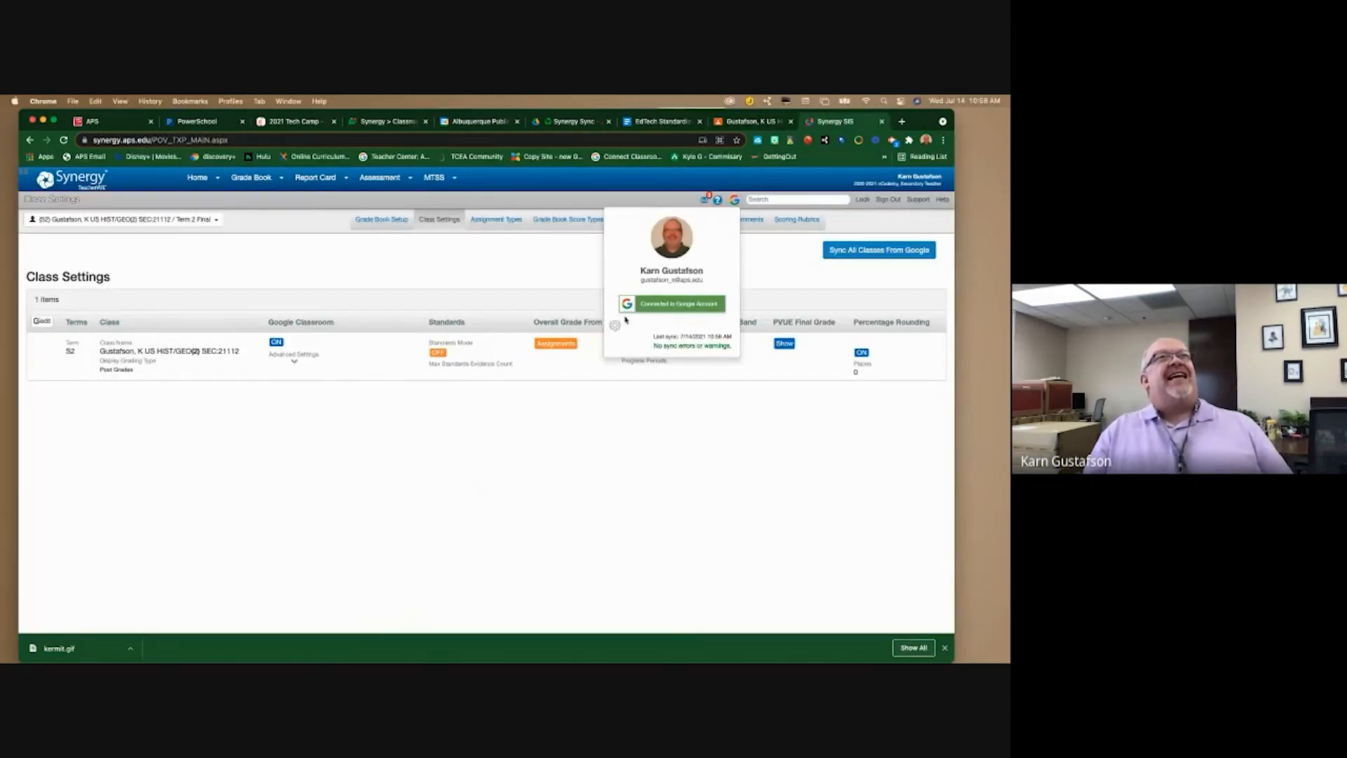
click(616, 330)
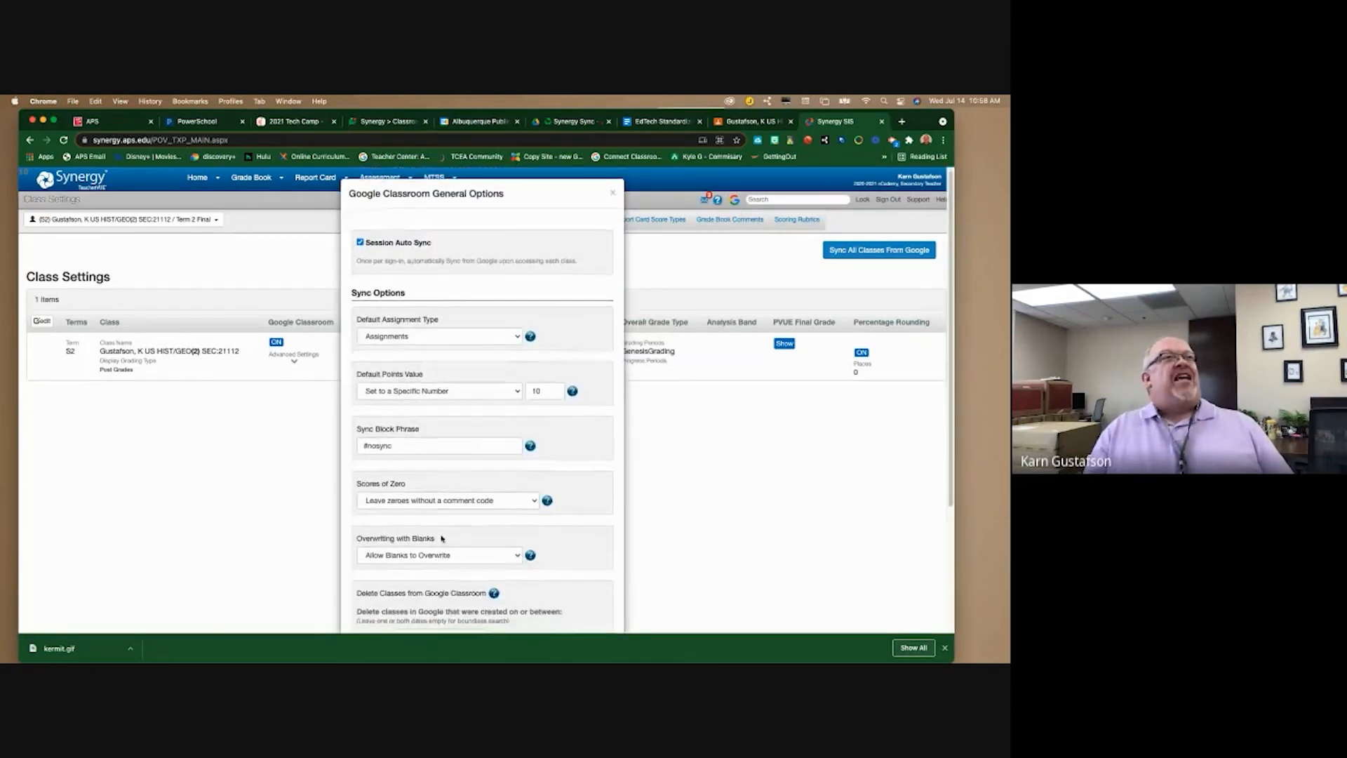
- Try Incomplete and Missing [MI] for Scores of Zero, settling on no comment code
click(475, 505)
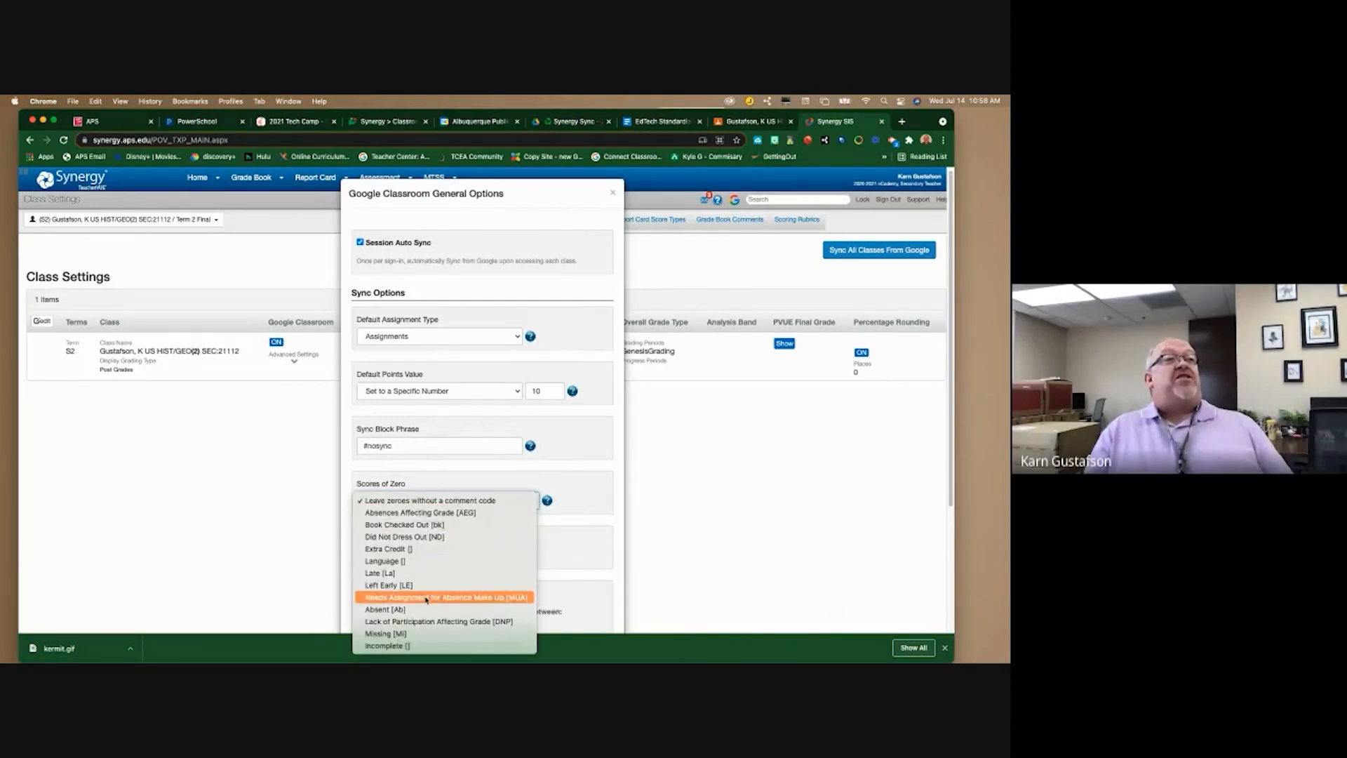
click(407, 645)
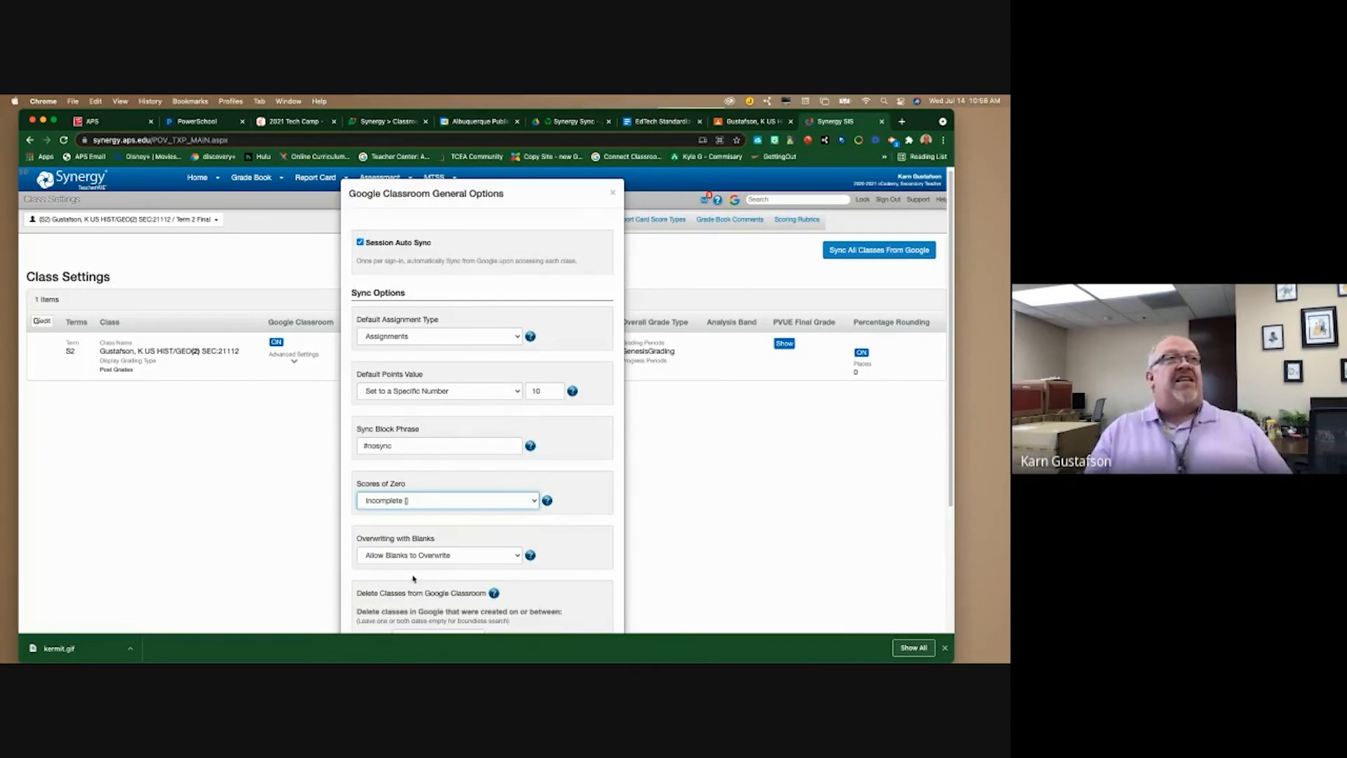
click(423, 500)
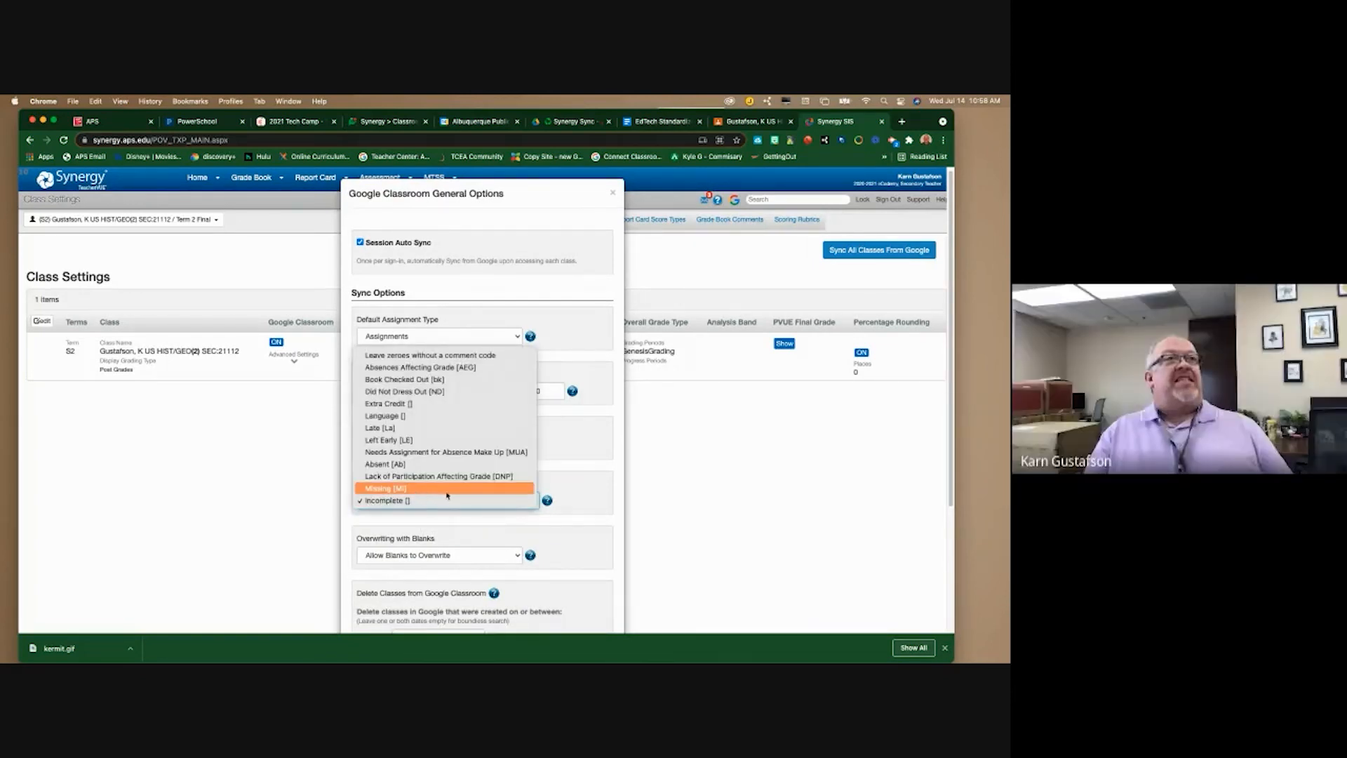
click(423, 491)
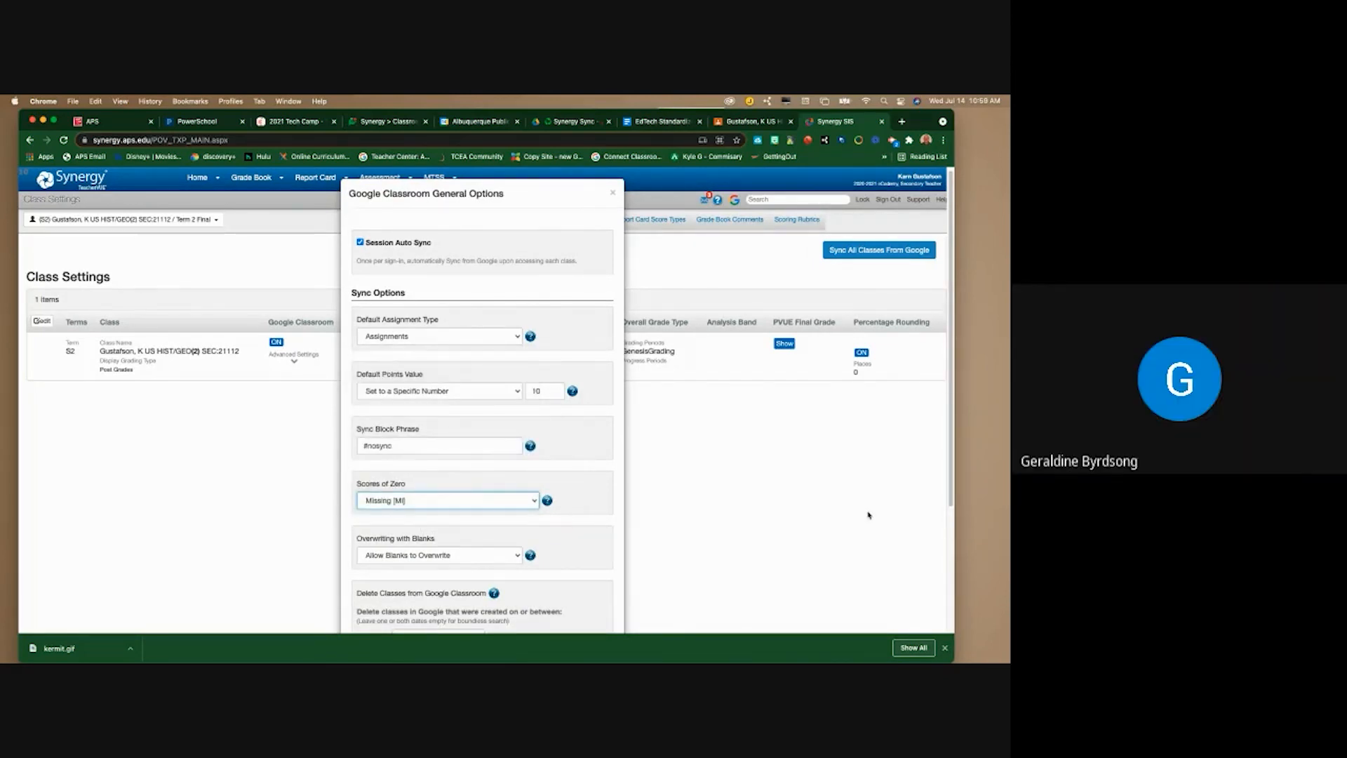
click(429, 503)
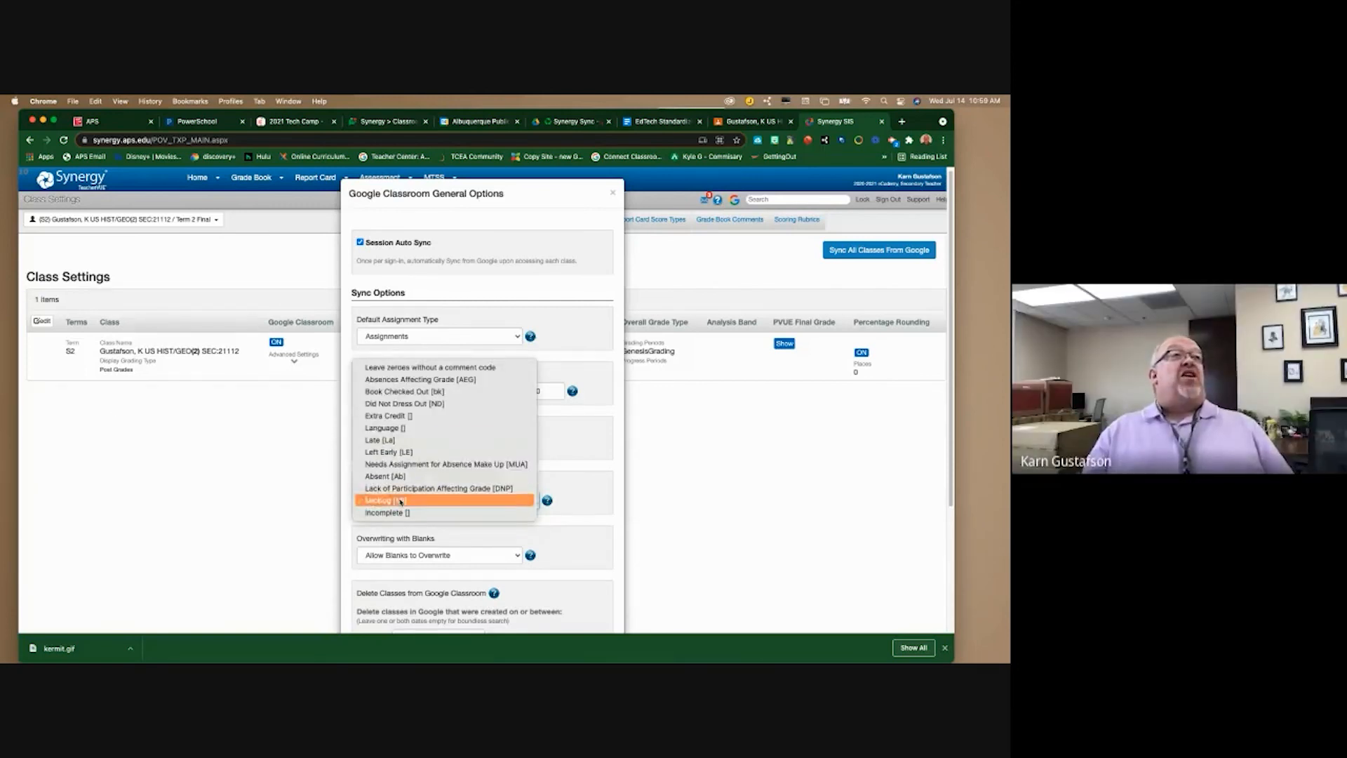
click(393, 367)
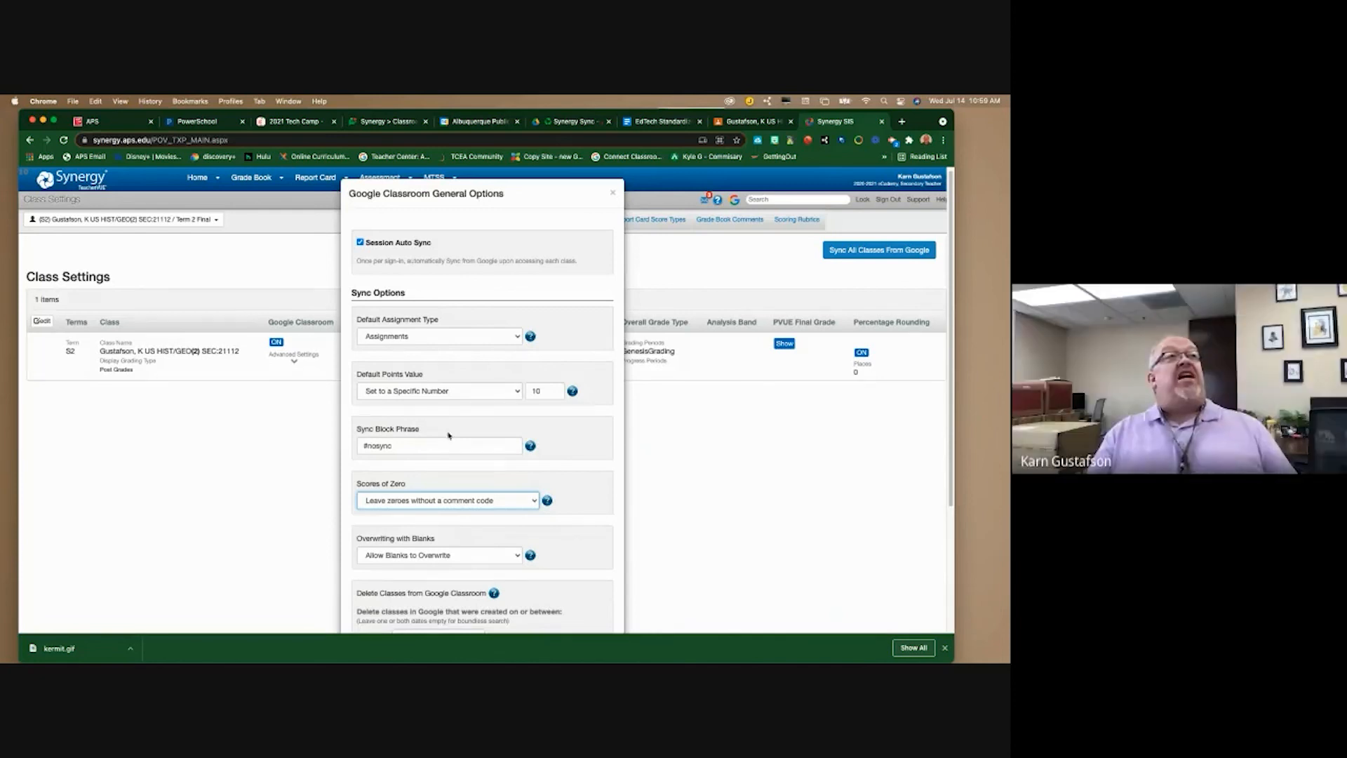
click(455, 502)
click(402, 645)
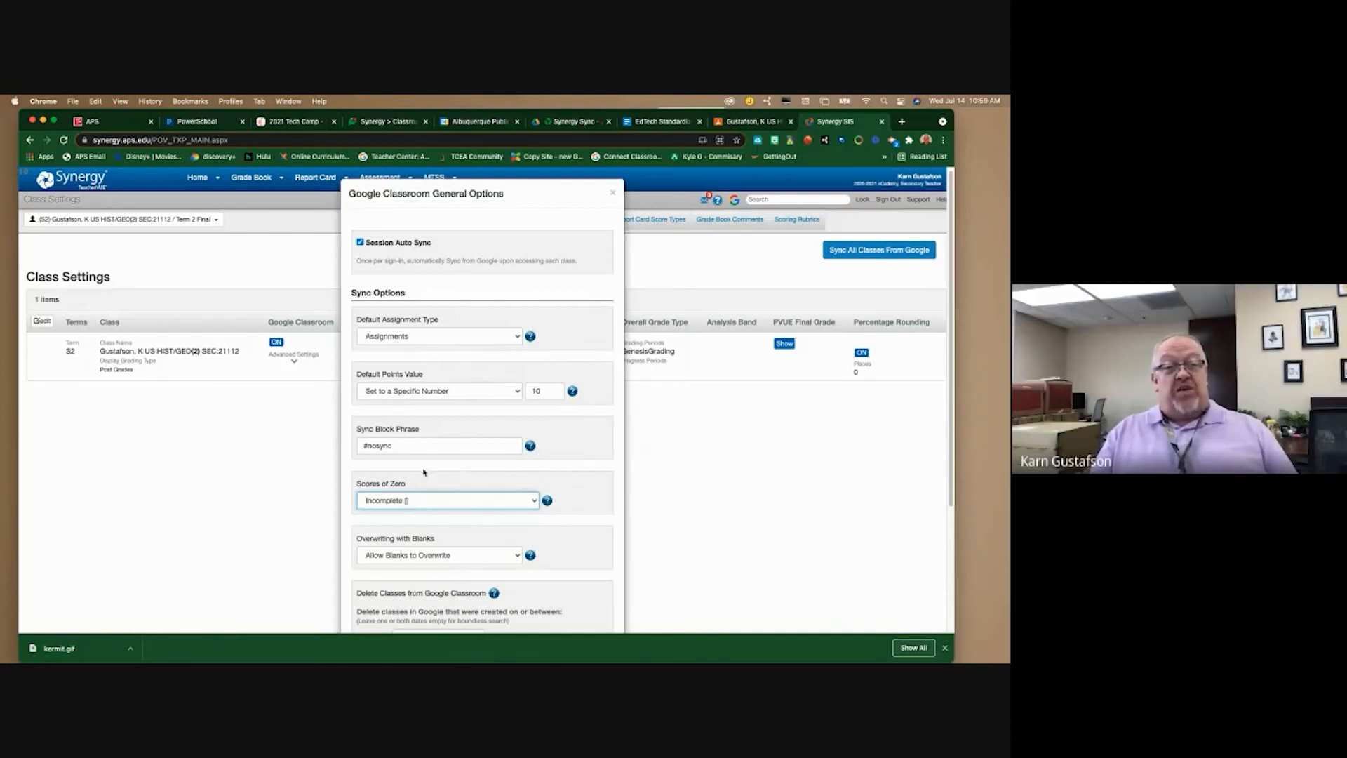
click(473, 503)
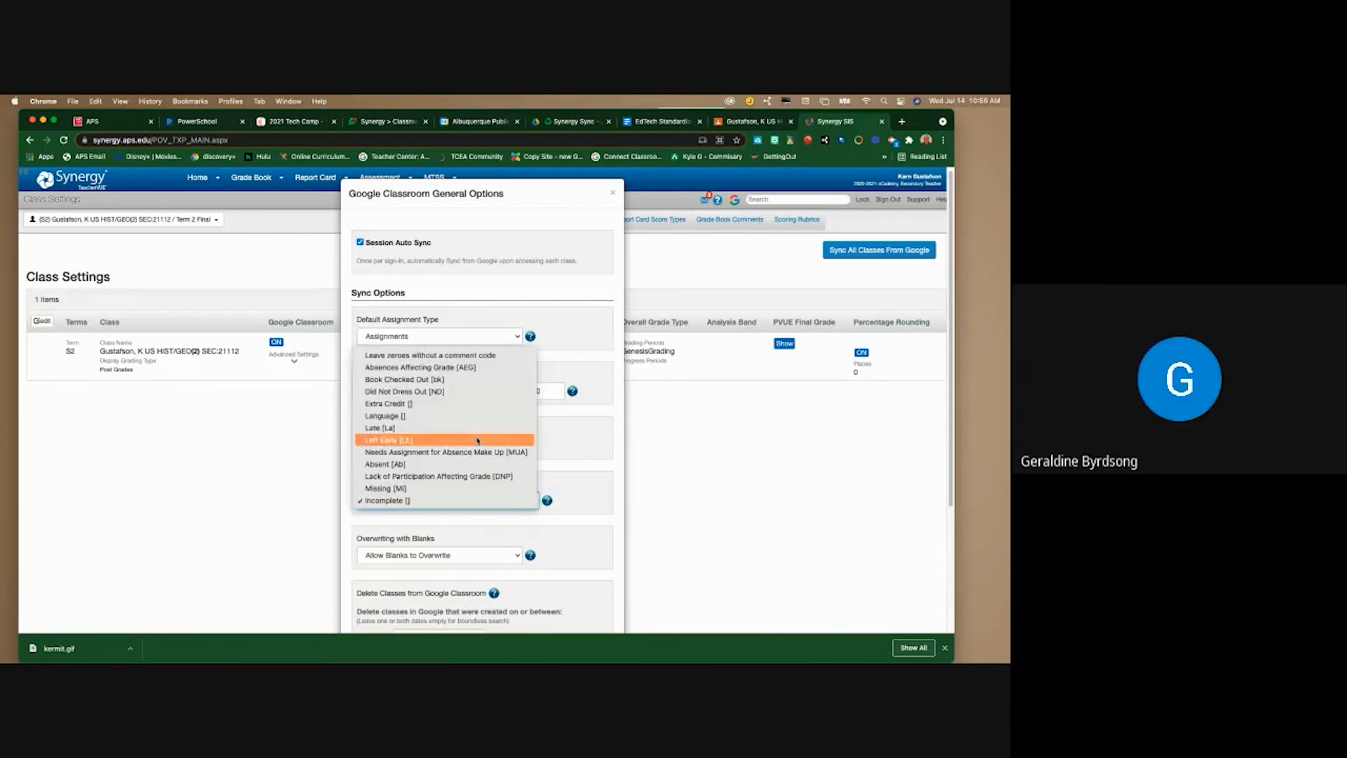
click(456, 356)
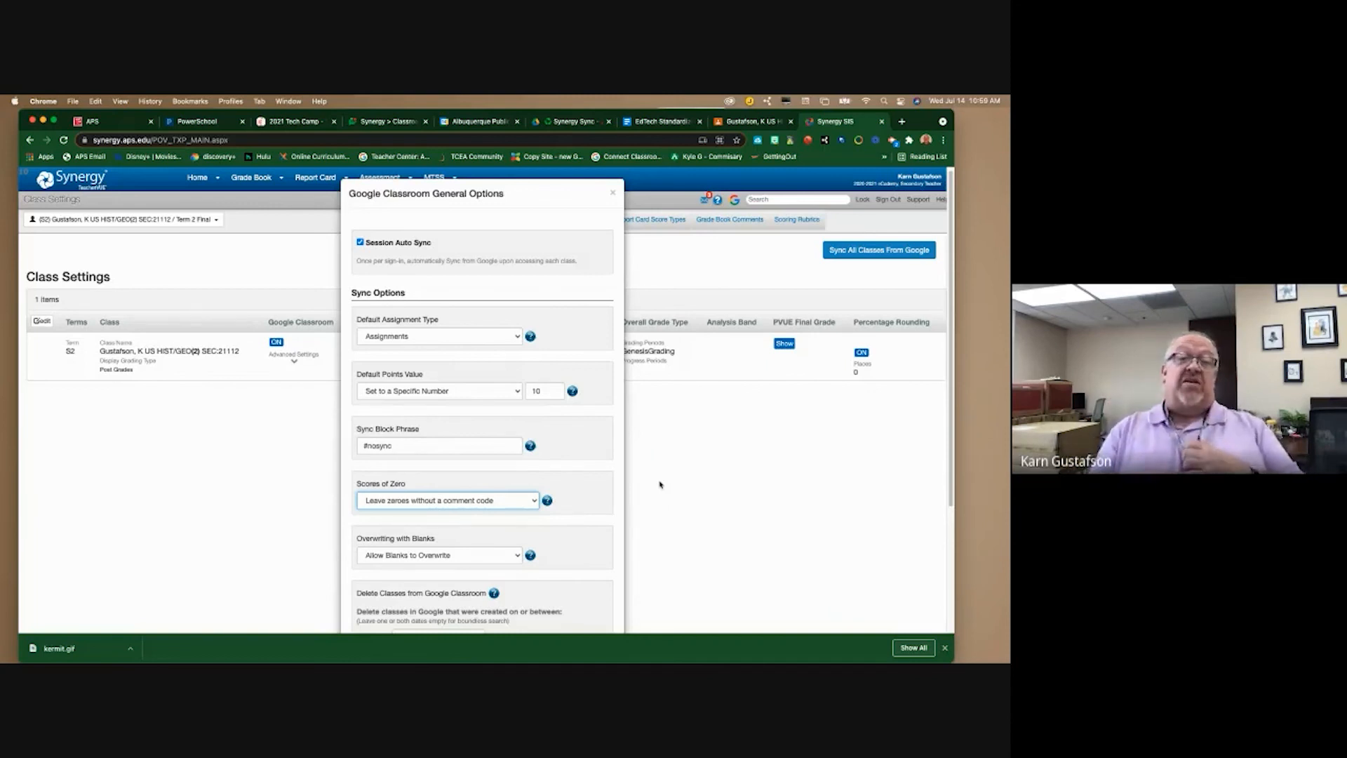
- Keep 'Leave zeroes without a comment code' for zero scores and close the options
click(440, 501)
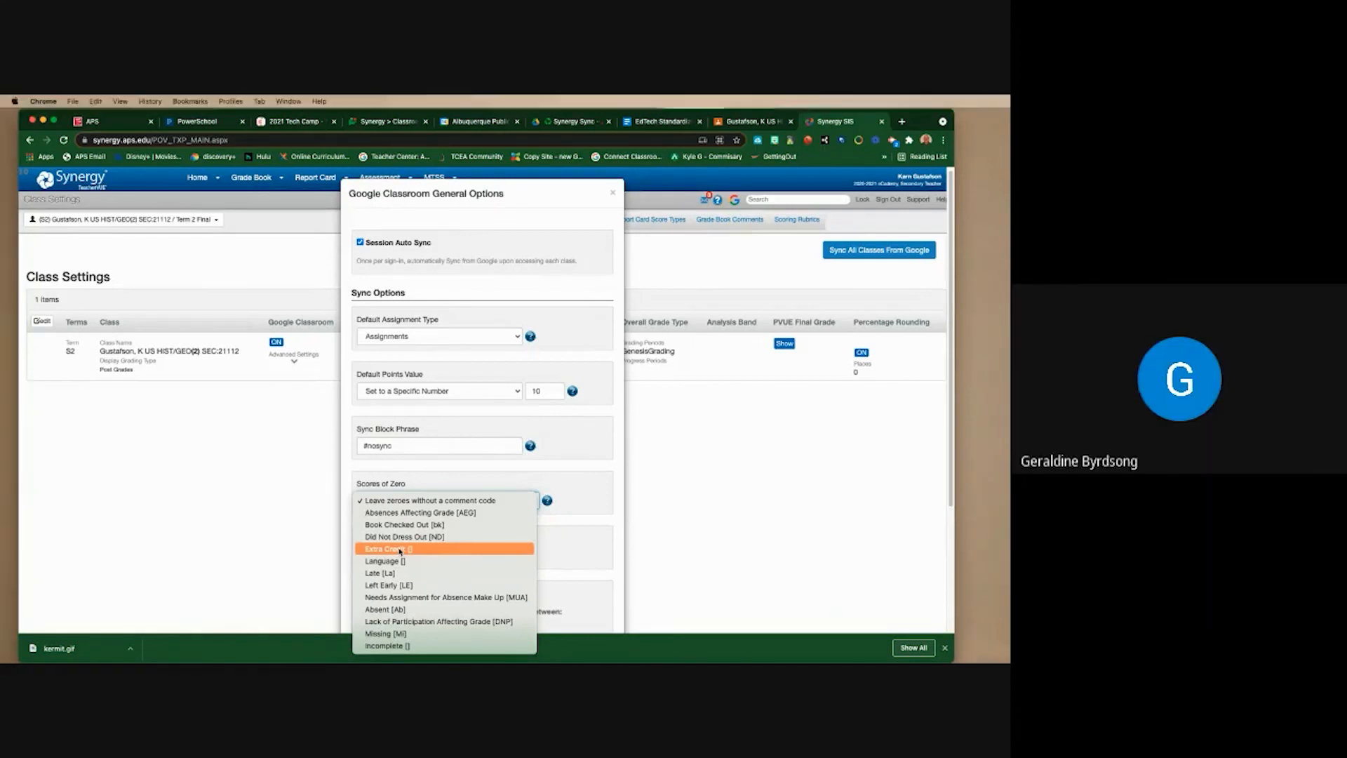
click(430, 500)
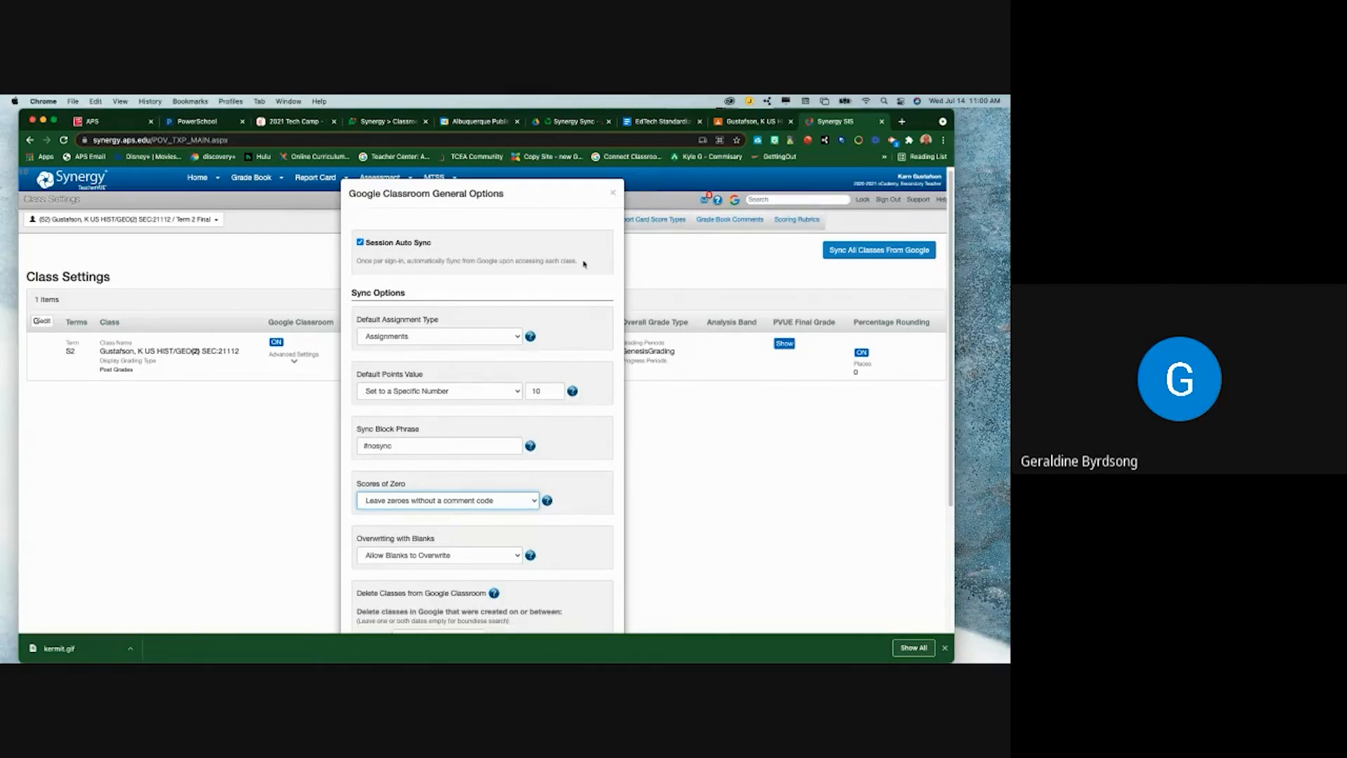
scroll(571, 297, down, 2)
scroll(611, 196, up, 2)
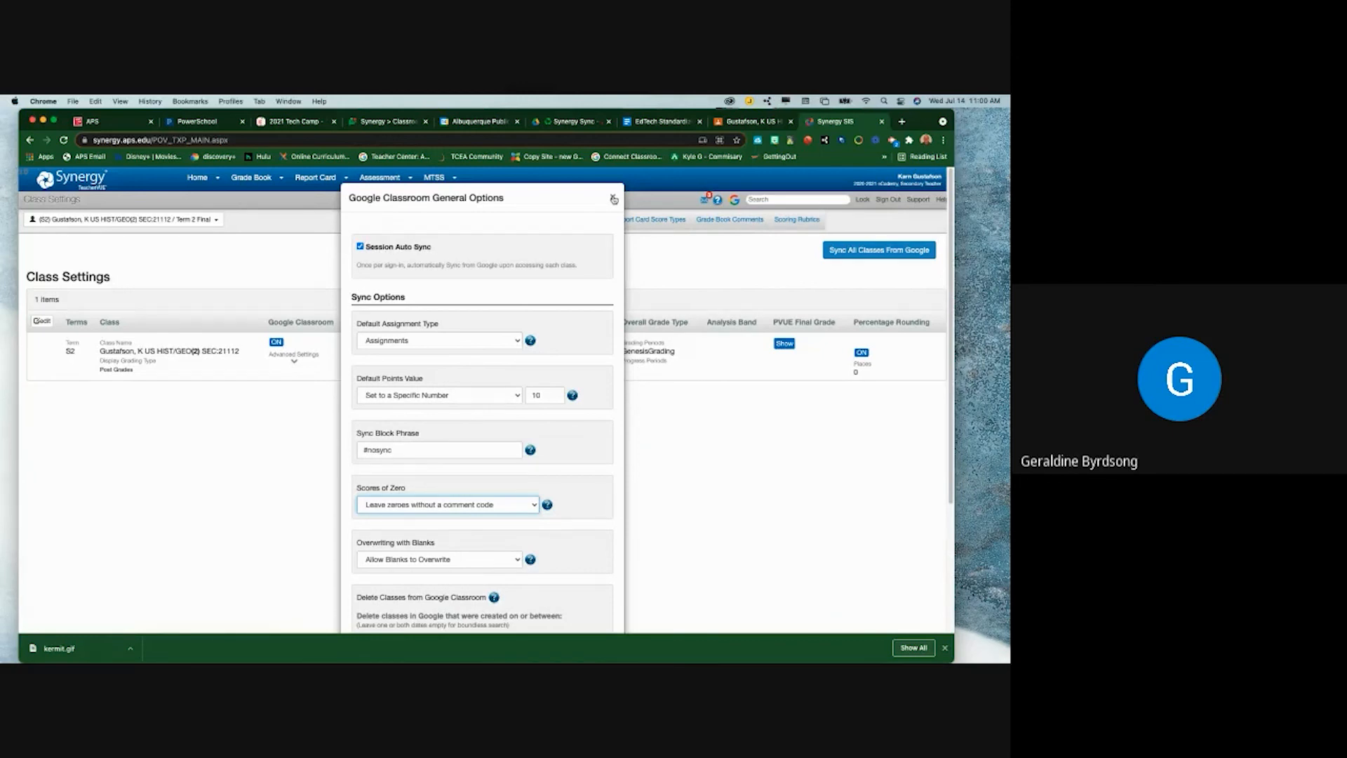
click(614, 199)
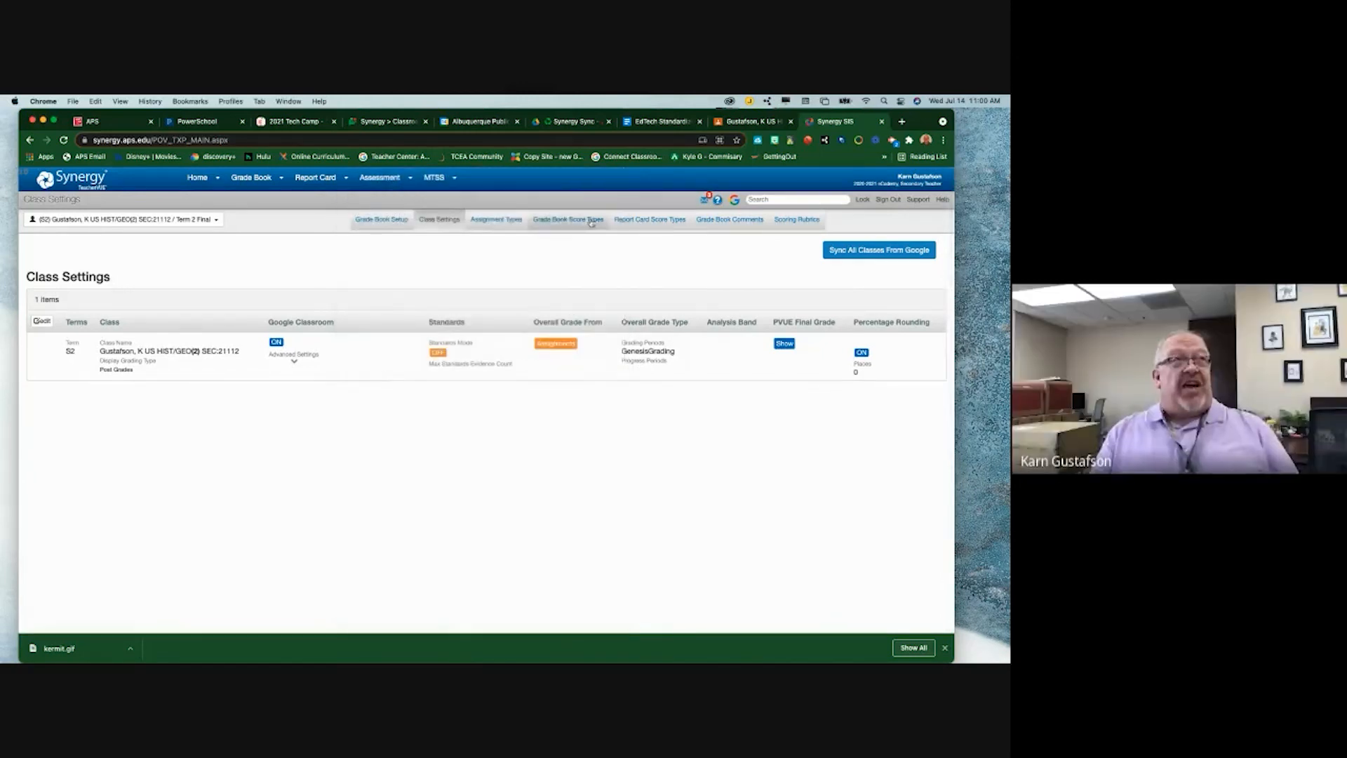
- Start a new blank assignment from the US HIST/GEO(2) Classwork page
click(749, 124)
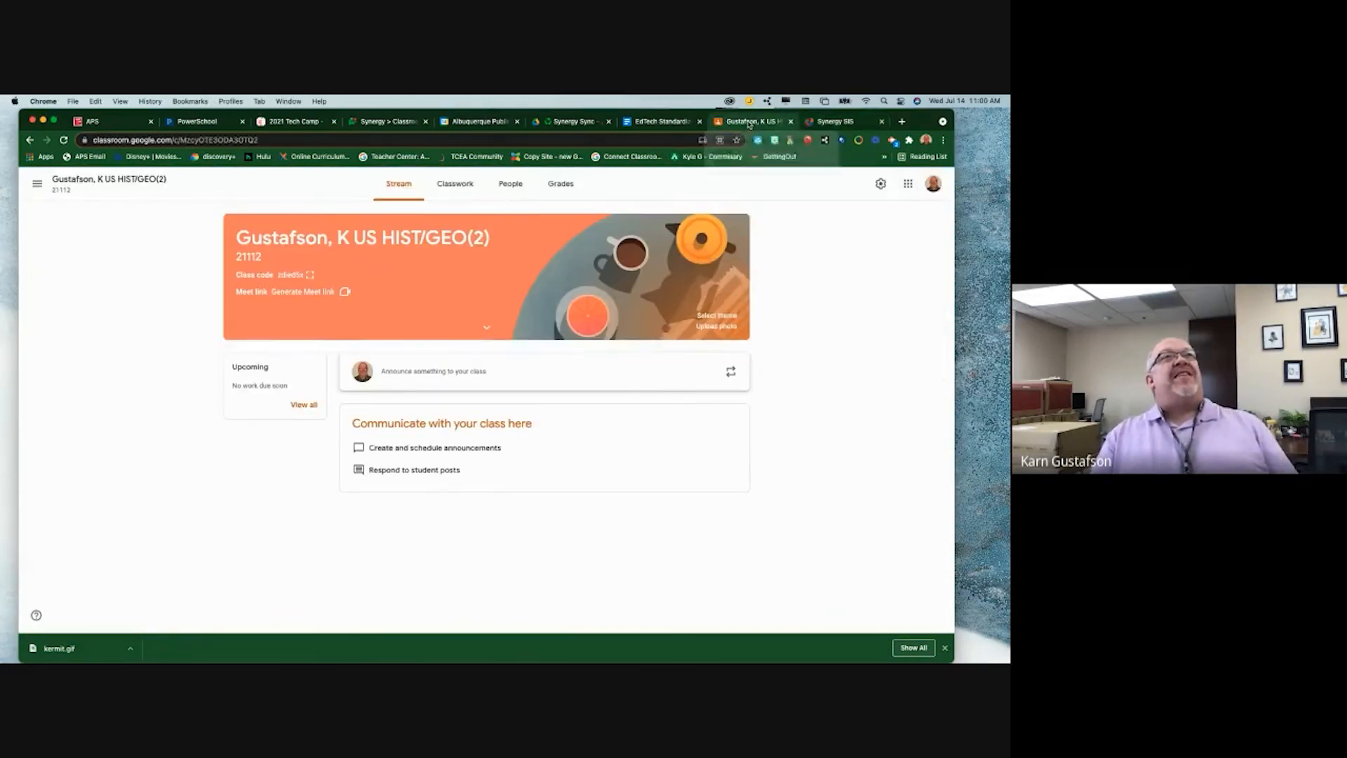
click(455, 184)
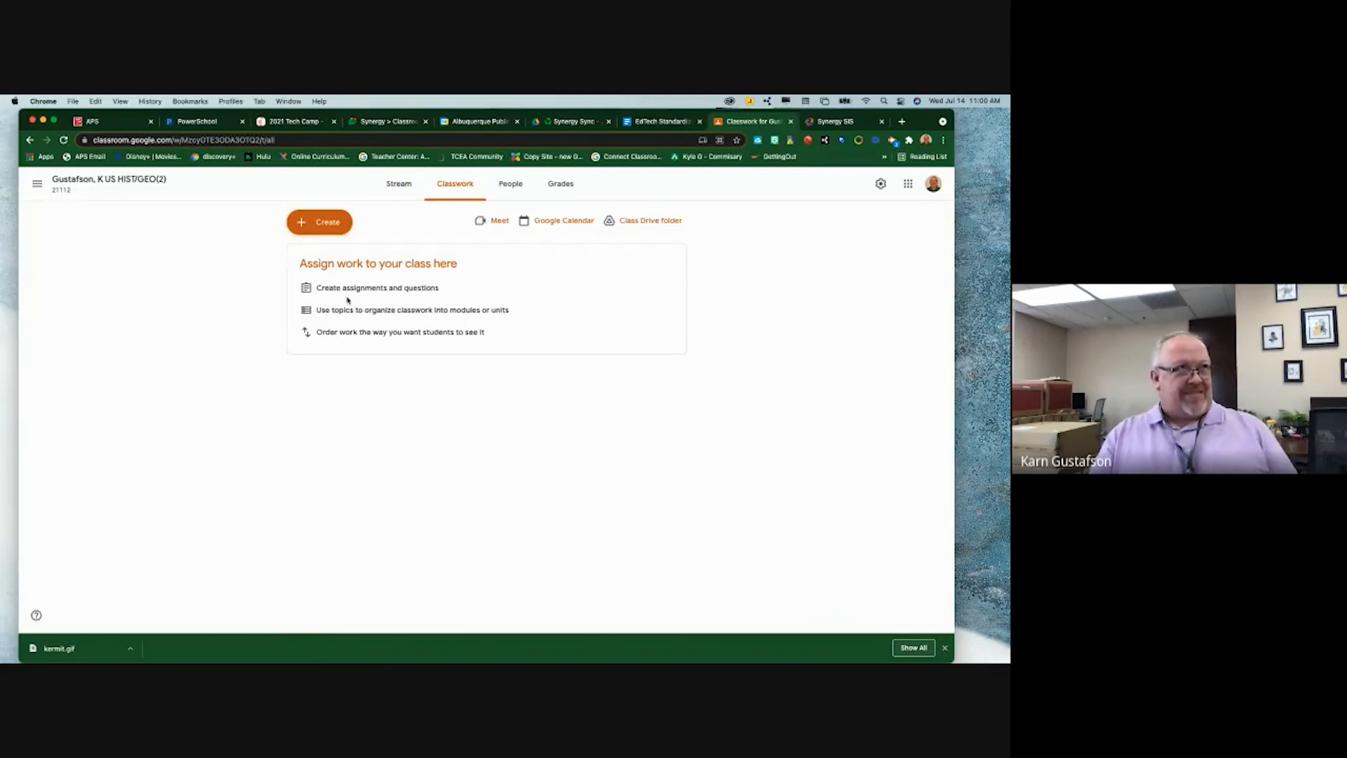
click(328, 220)
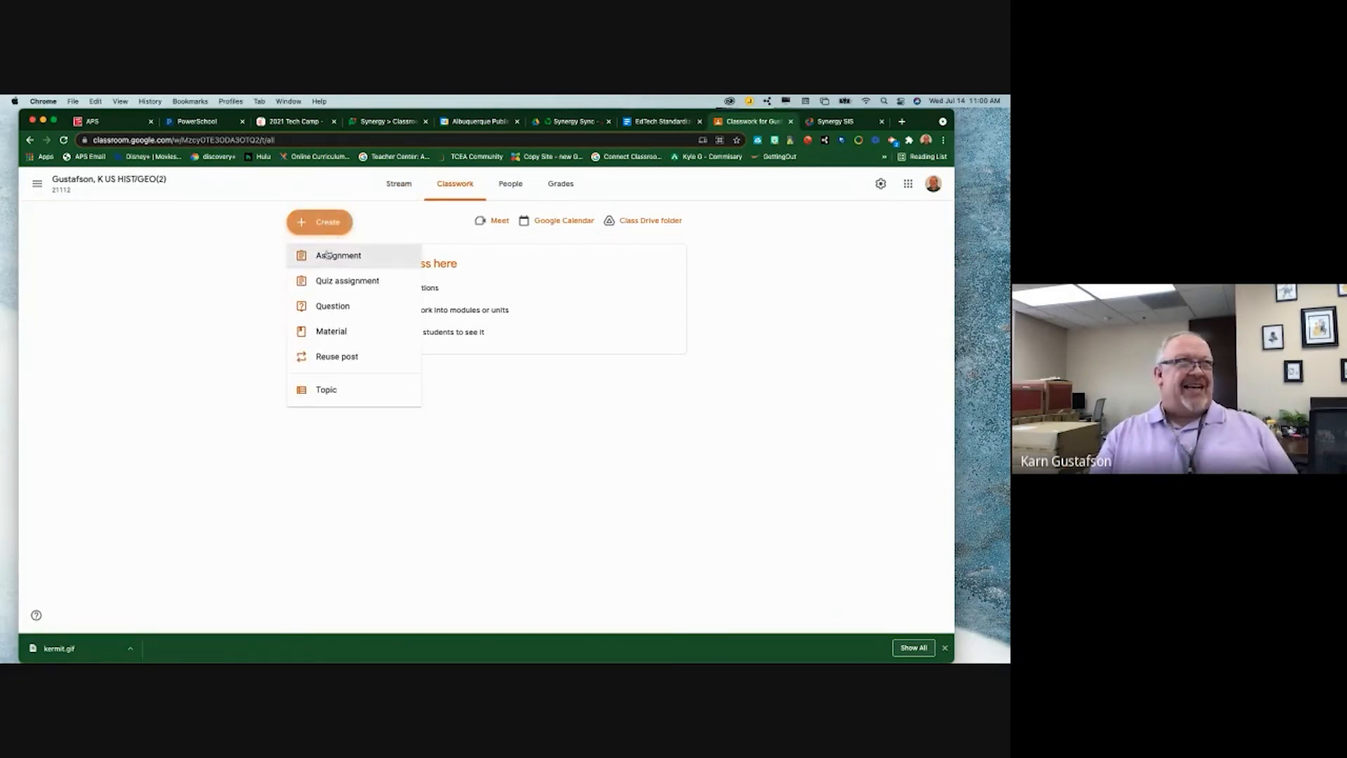
click(327, 255)
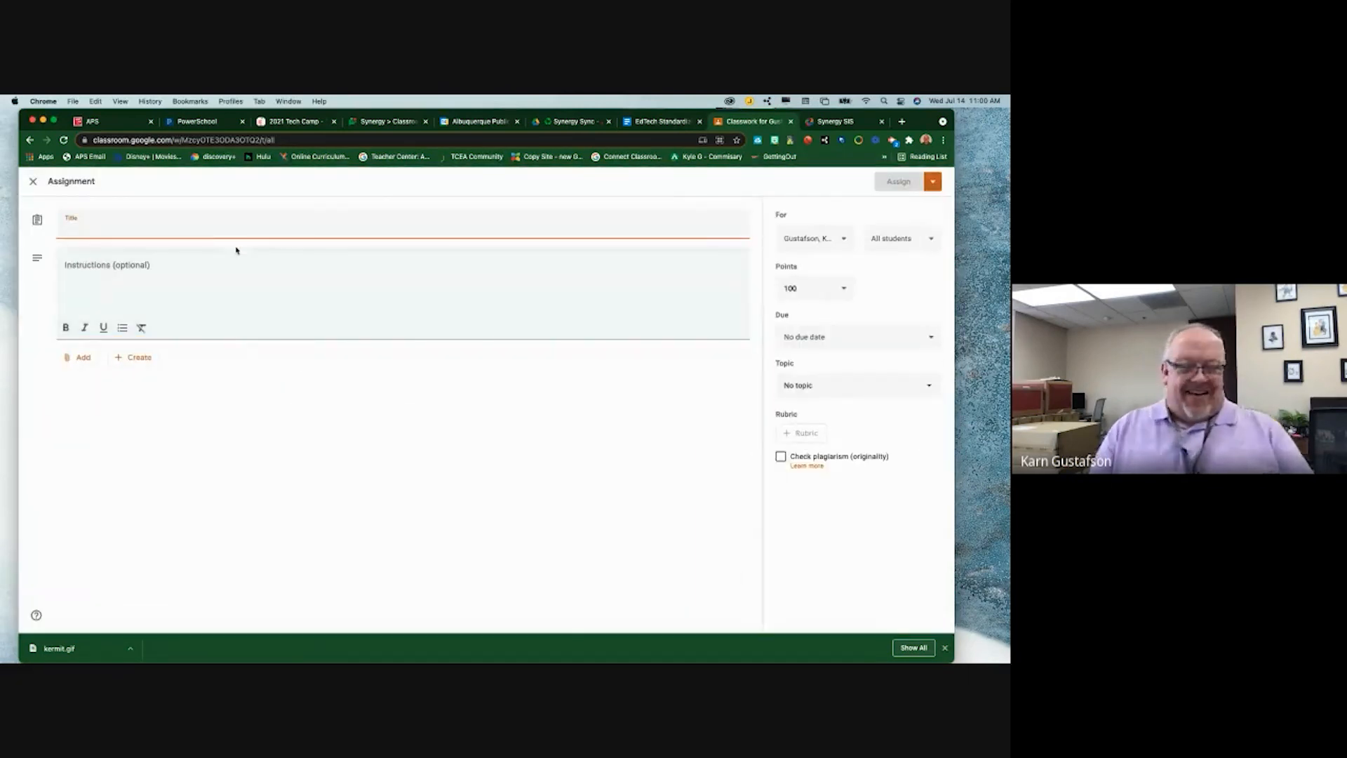
- Title the assignment 'This is just a test.', add training-only instructions, and set 50 points
text(This is )
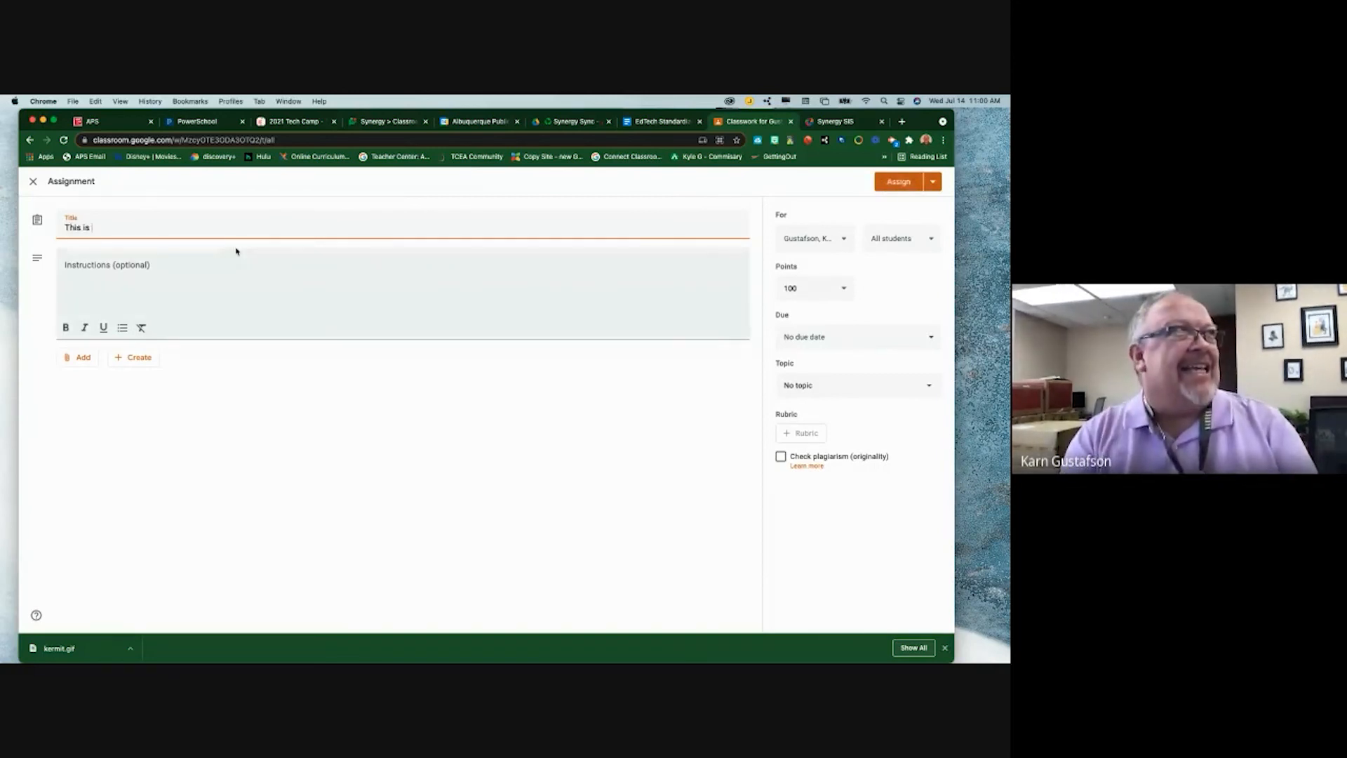
text(just a test)
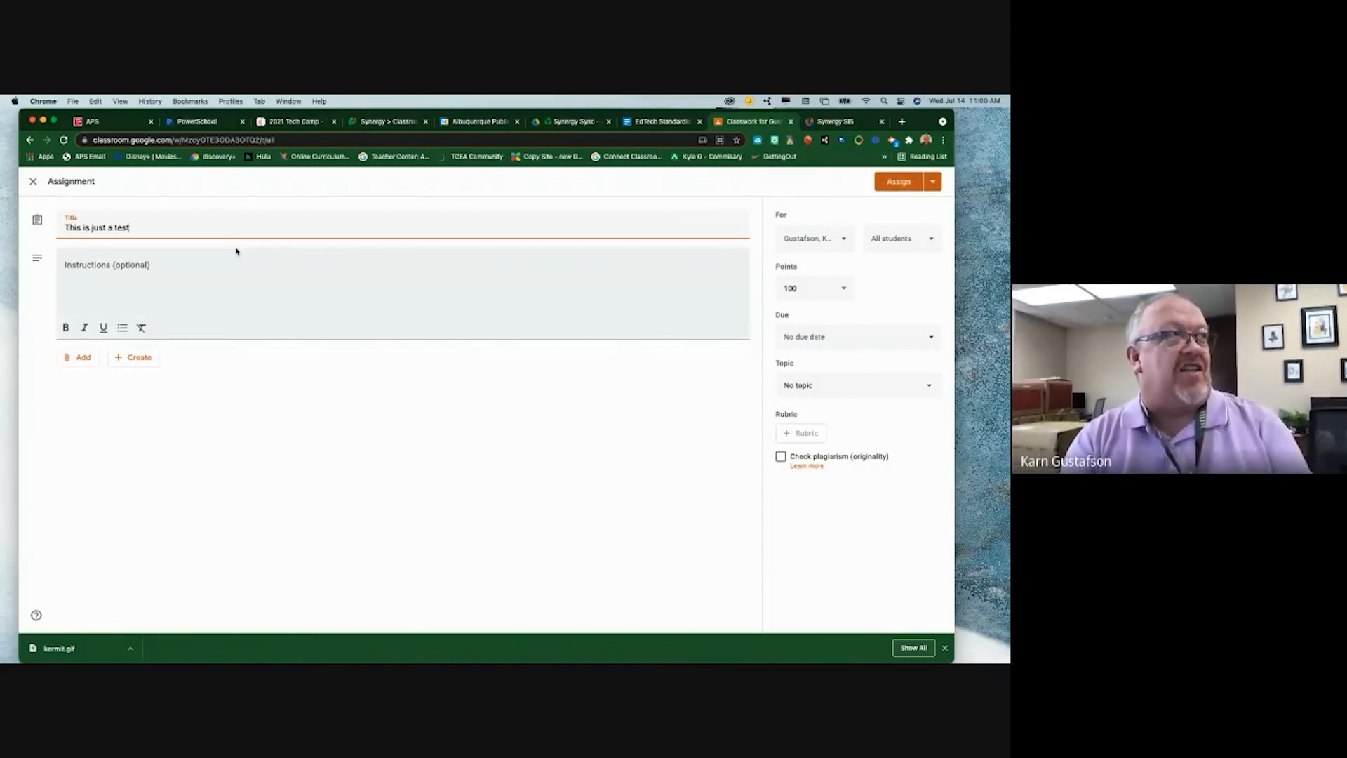
text(.)
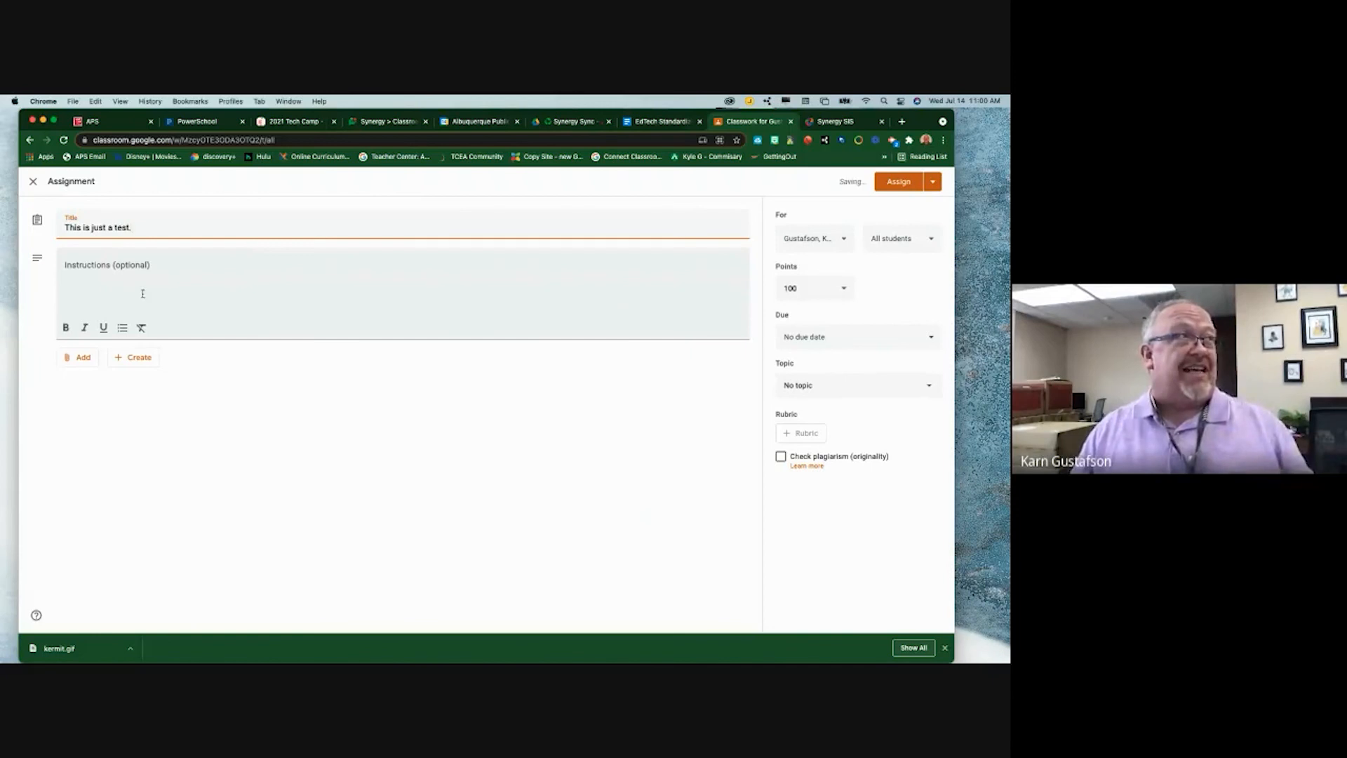
click(141, 293)
text(Ignor)
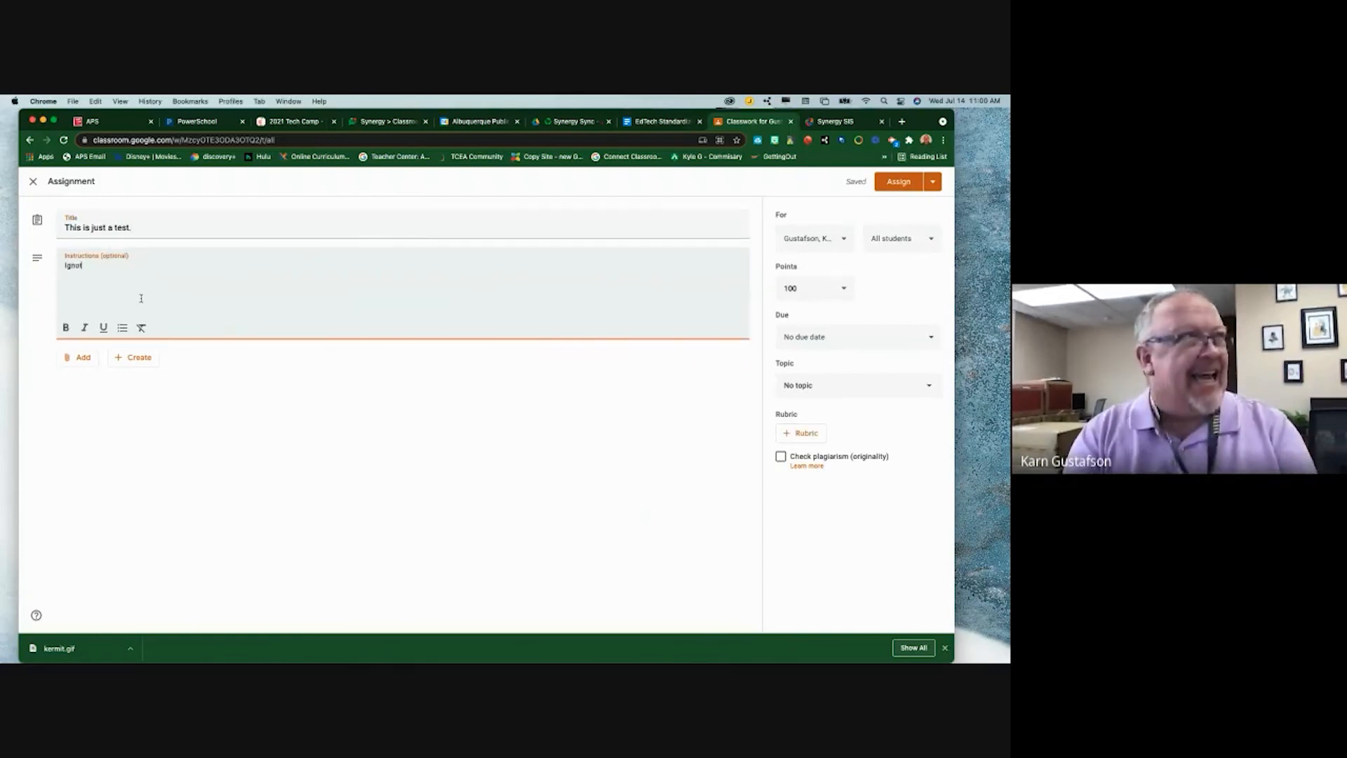
text(e t)
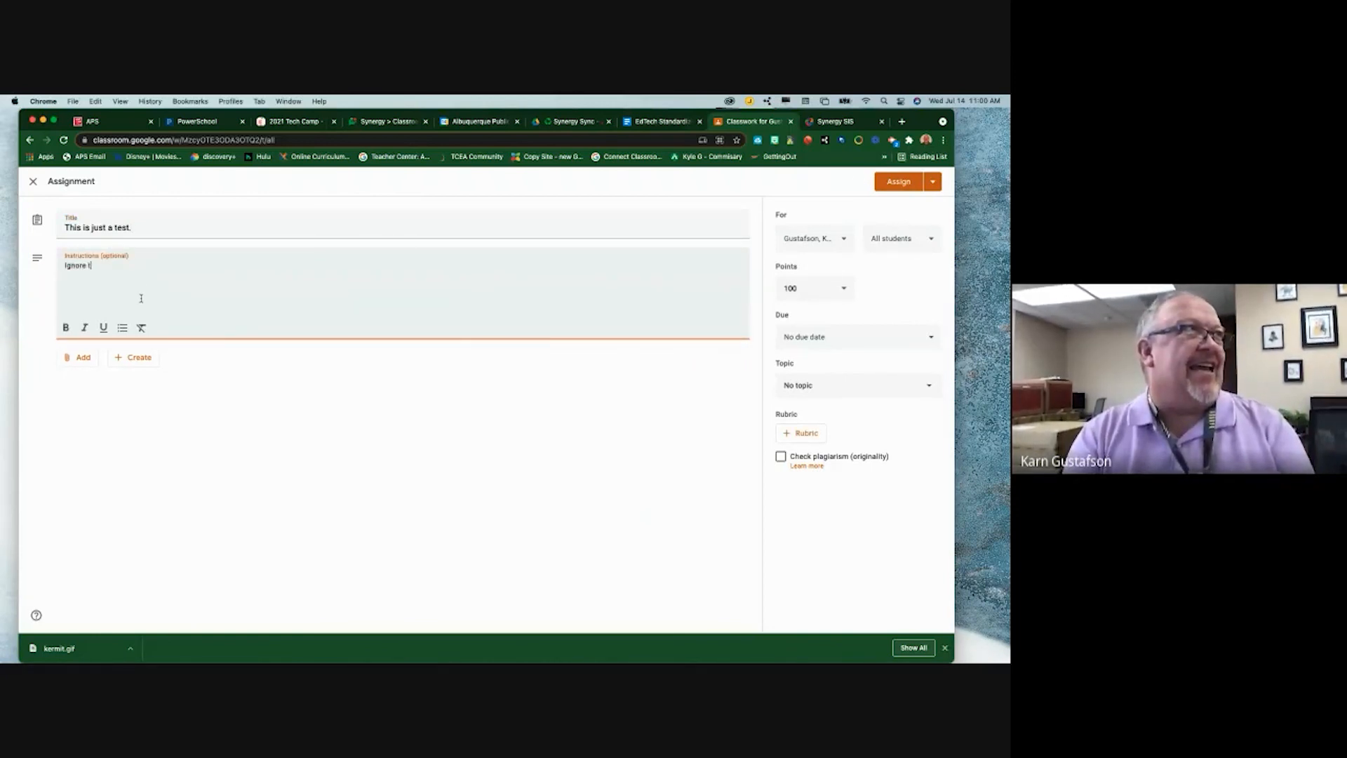
text(his it is for t)
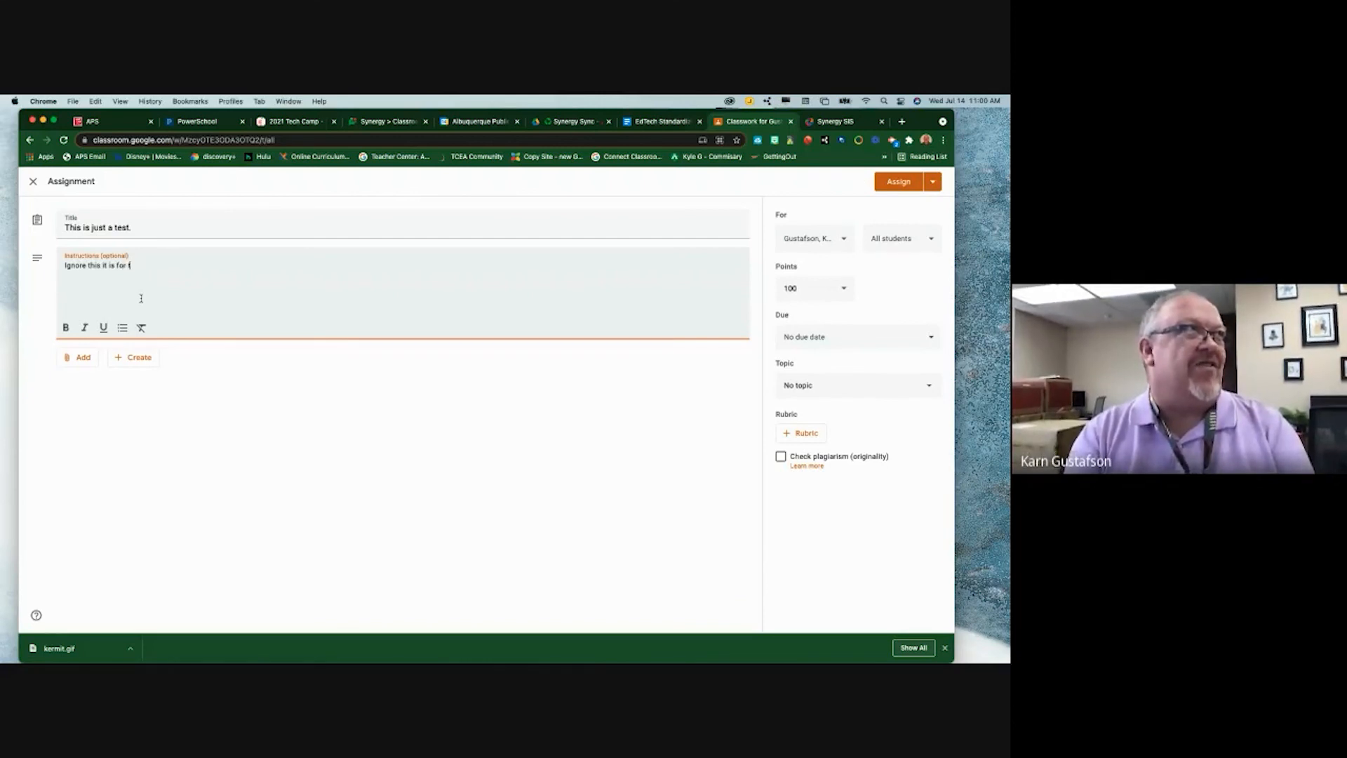
text(raining purposes only.)
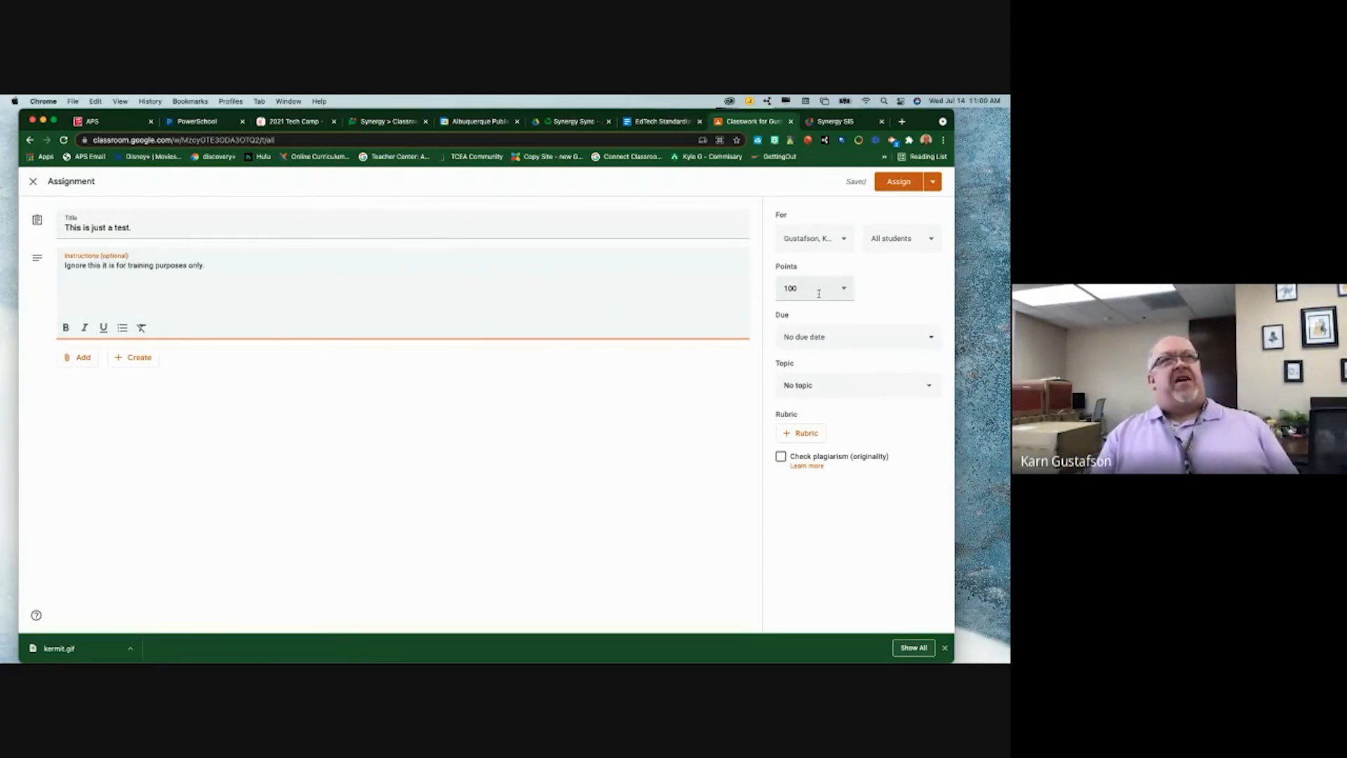
drag(813, 292, 780, 289)
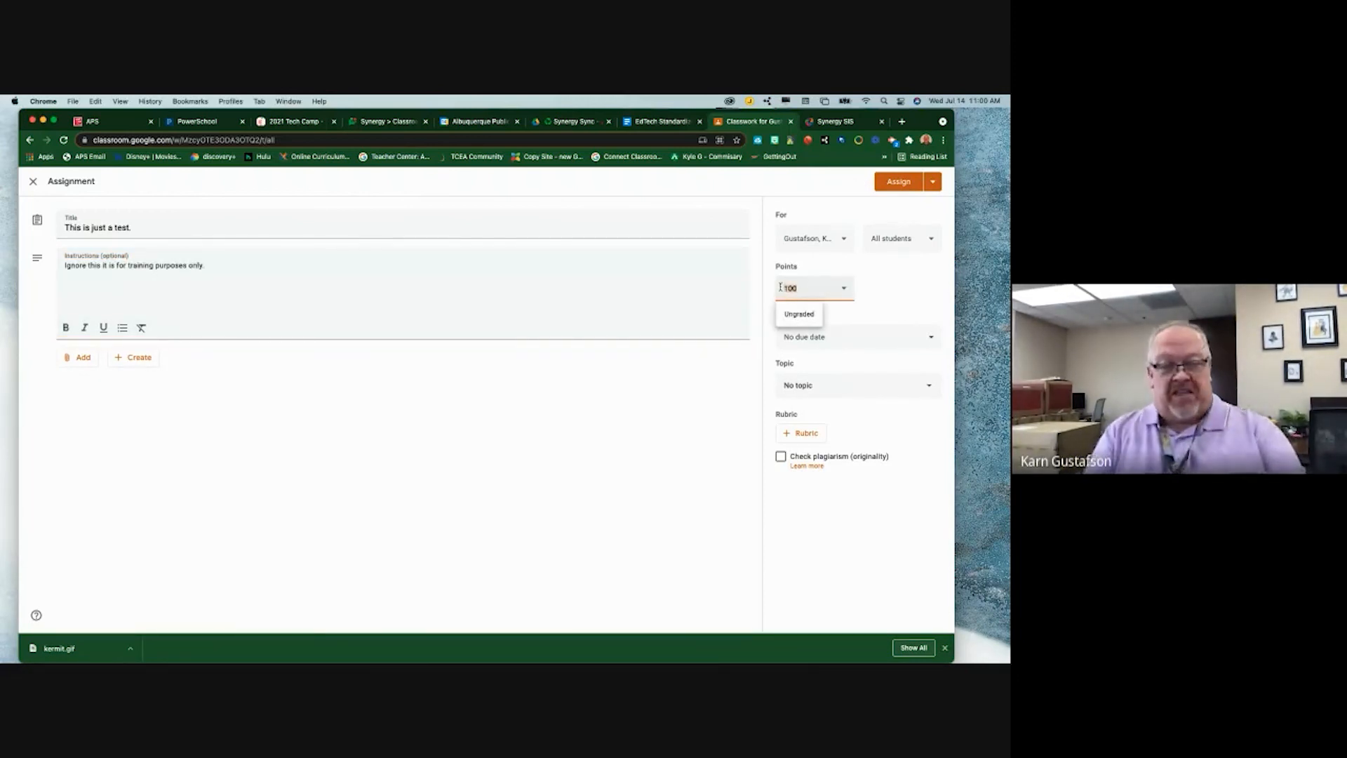
text(50)
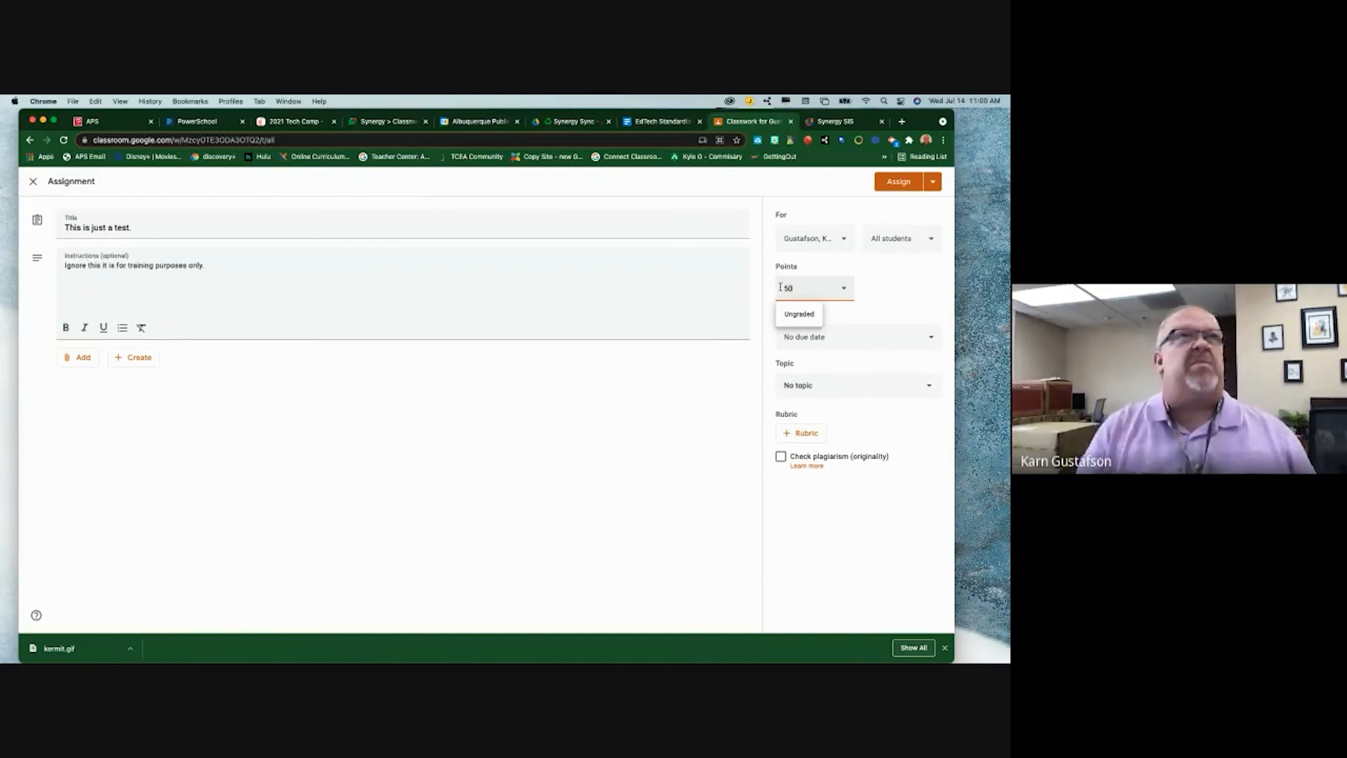
- Set the due date to today, leave No topic, and assign it
click(846, 336)
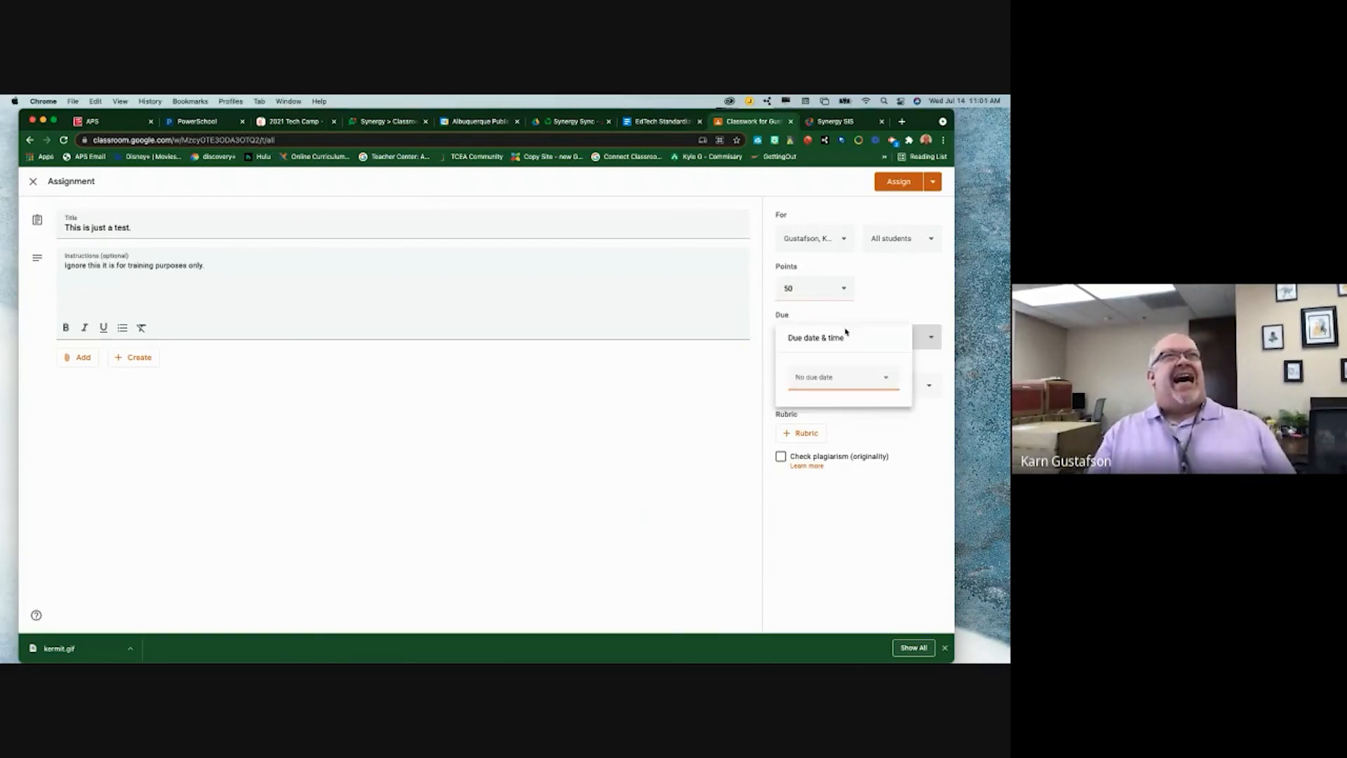
click(842, 379)
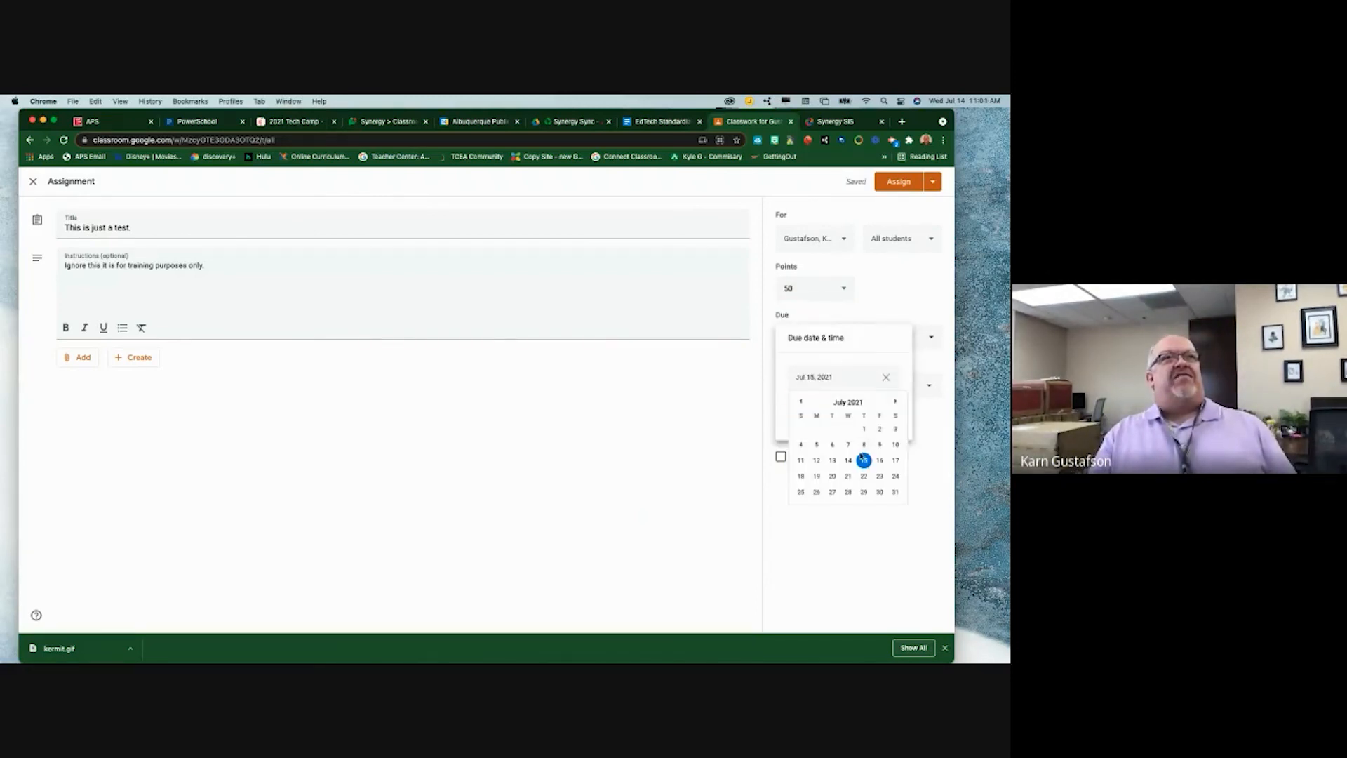
click(863, 461)
click(938, 462)
click(840, 385)
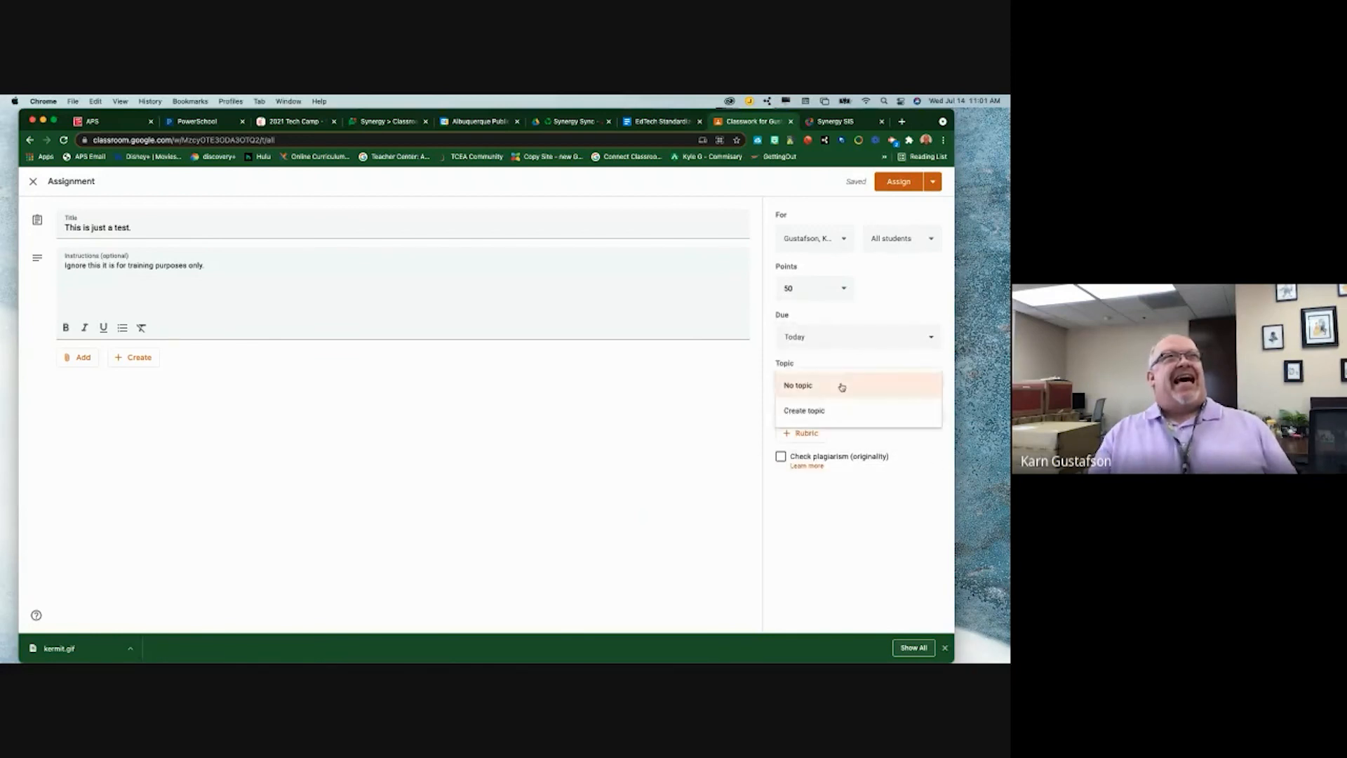
click(841, 387)
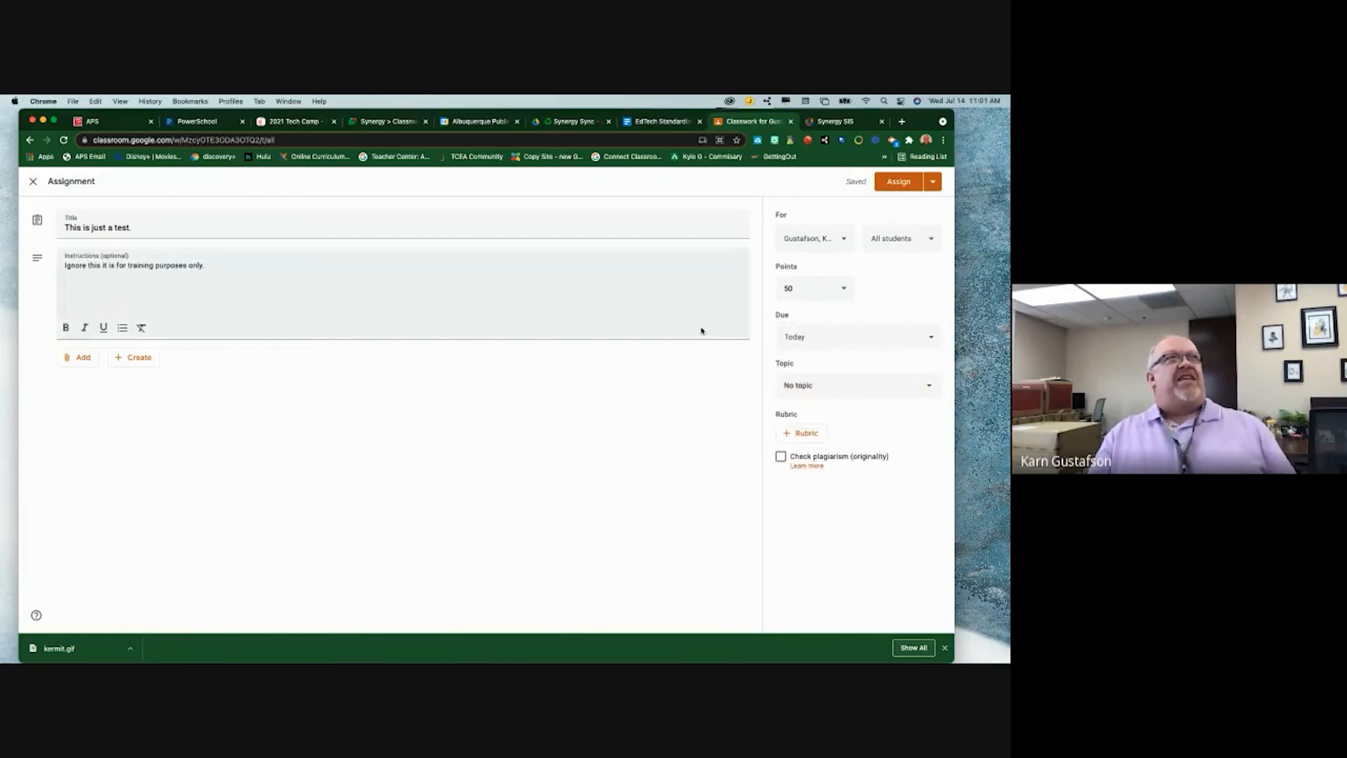
click(909, 185)
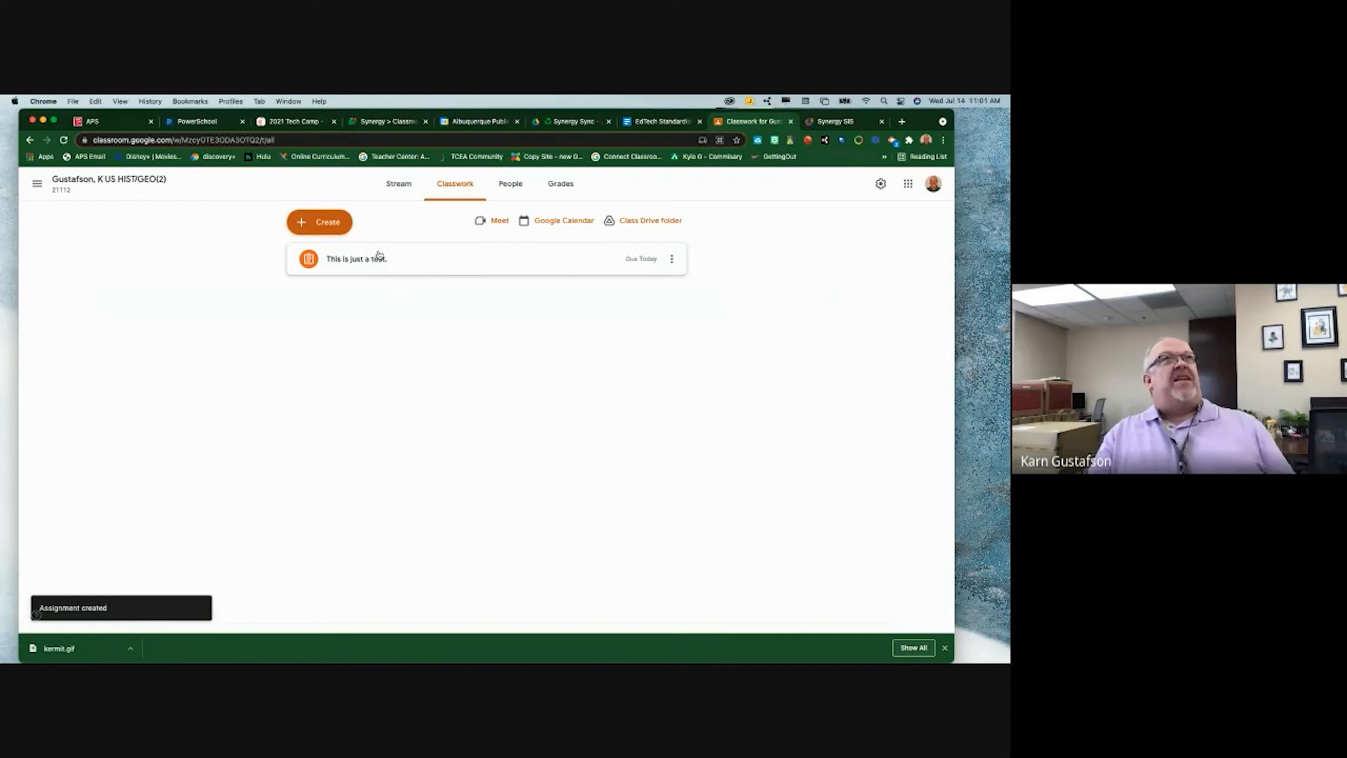
- Sync the Synergy grade book from Google Classroom, then return to the Classwork page
click(830, 124)
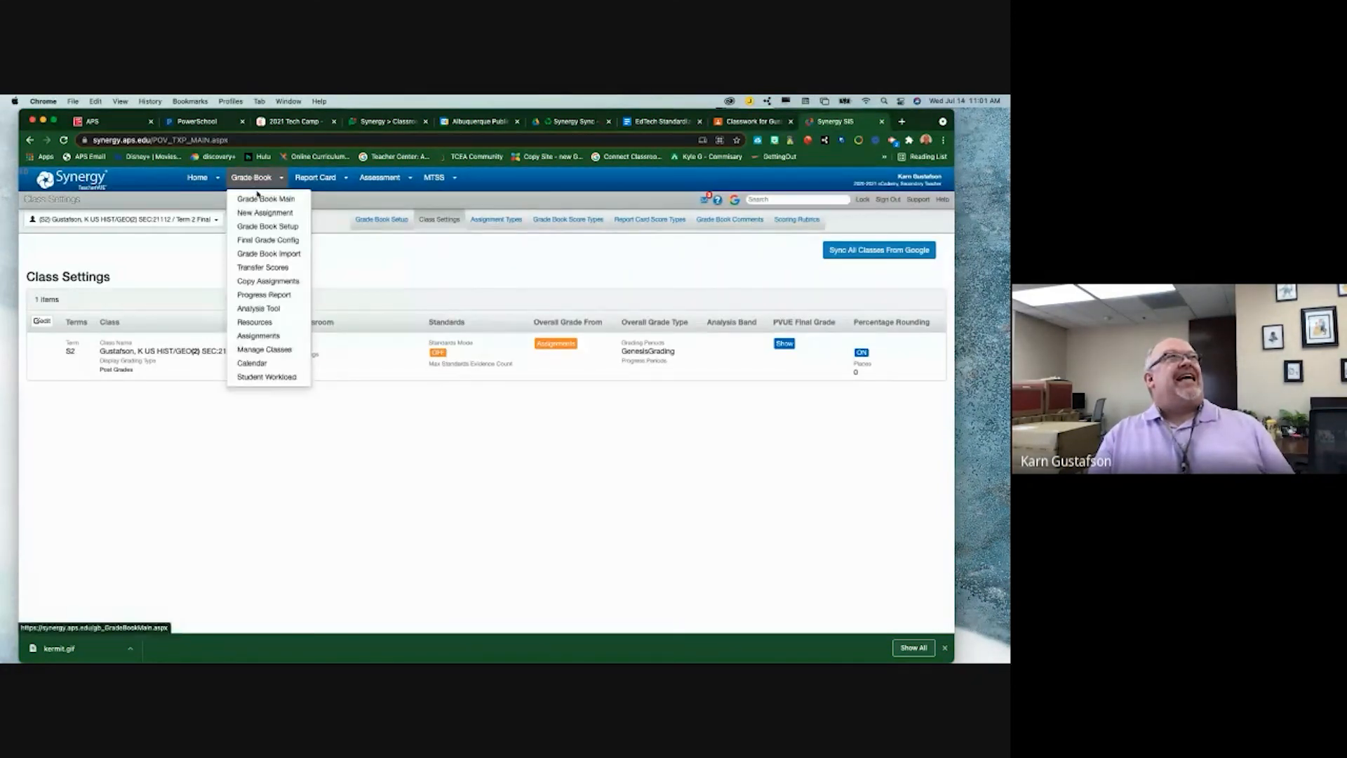
click(260, 197)
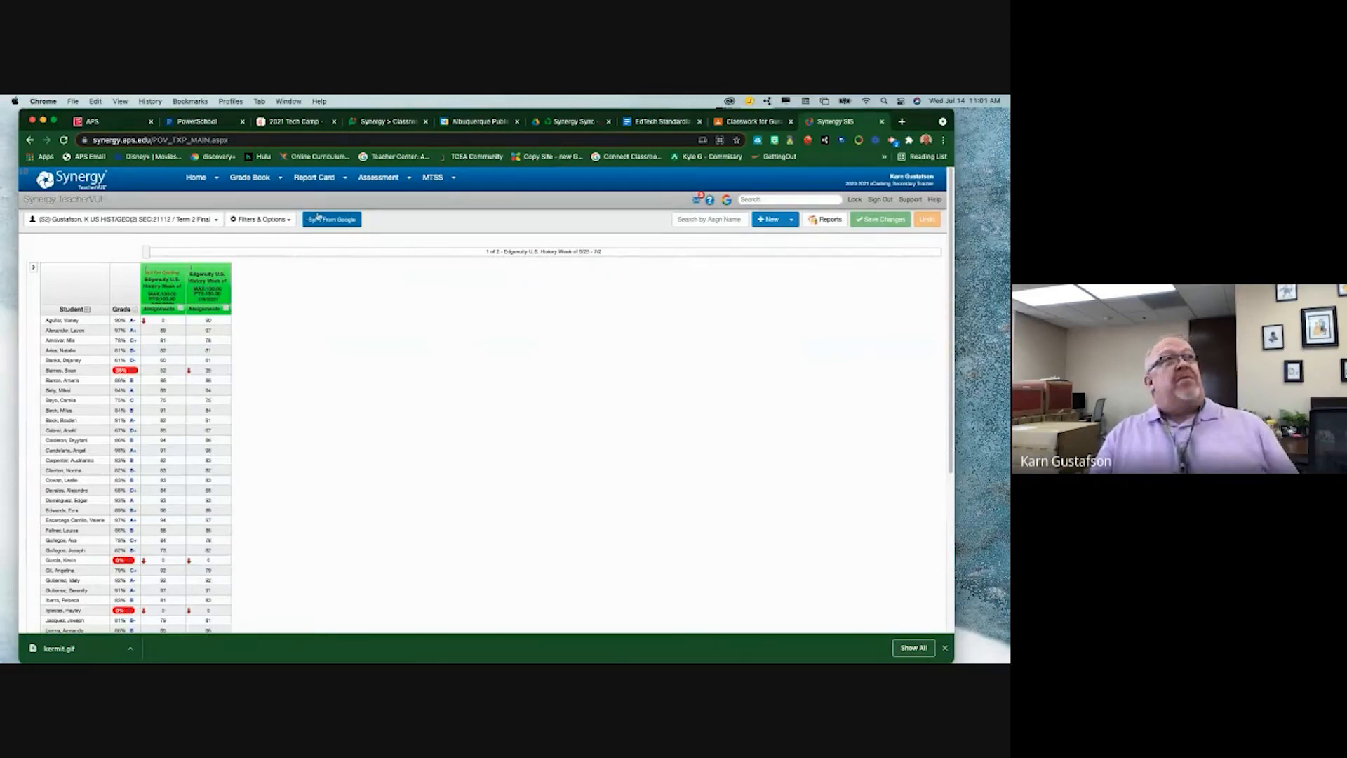
click(326, 220)
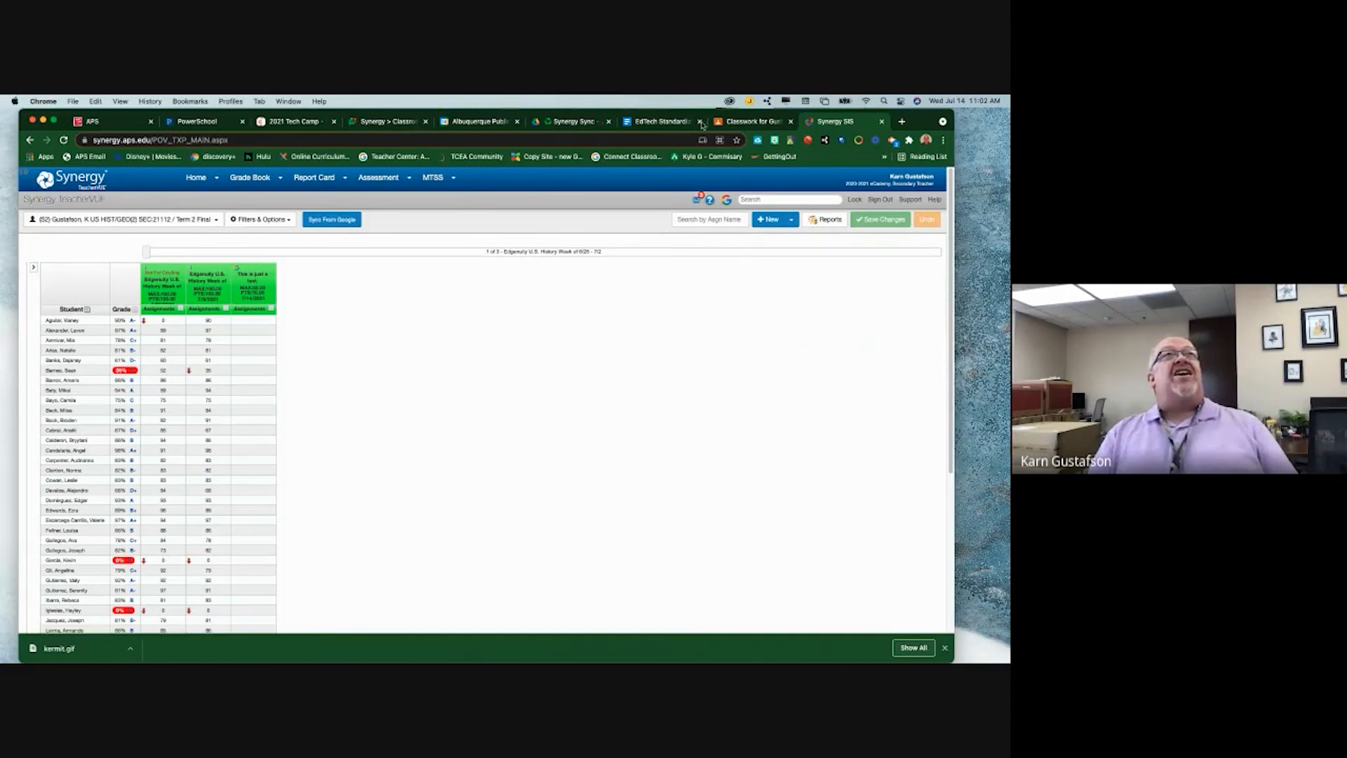
click(747, 122)
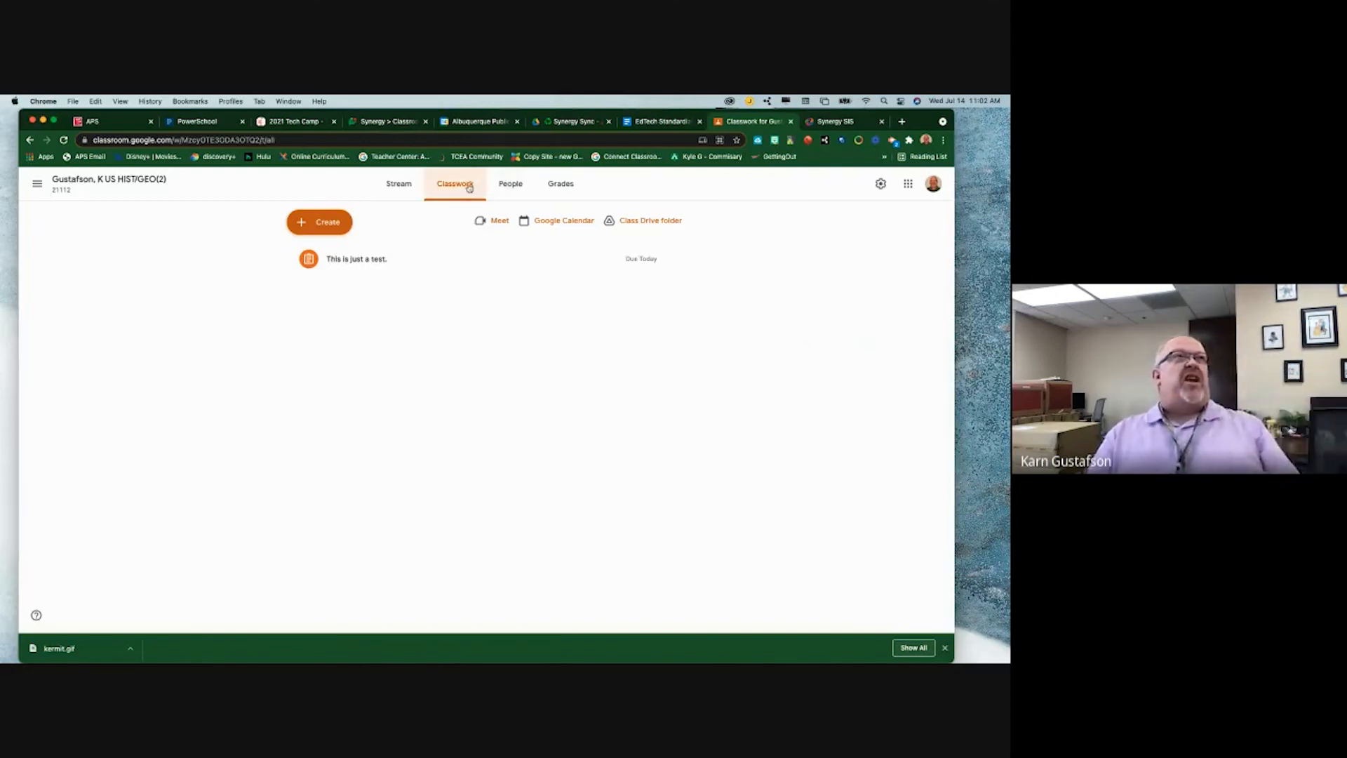
- Create a student's transfer-grade assignment with a short note, worth 1000 points, and assign it
click(347, 231)
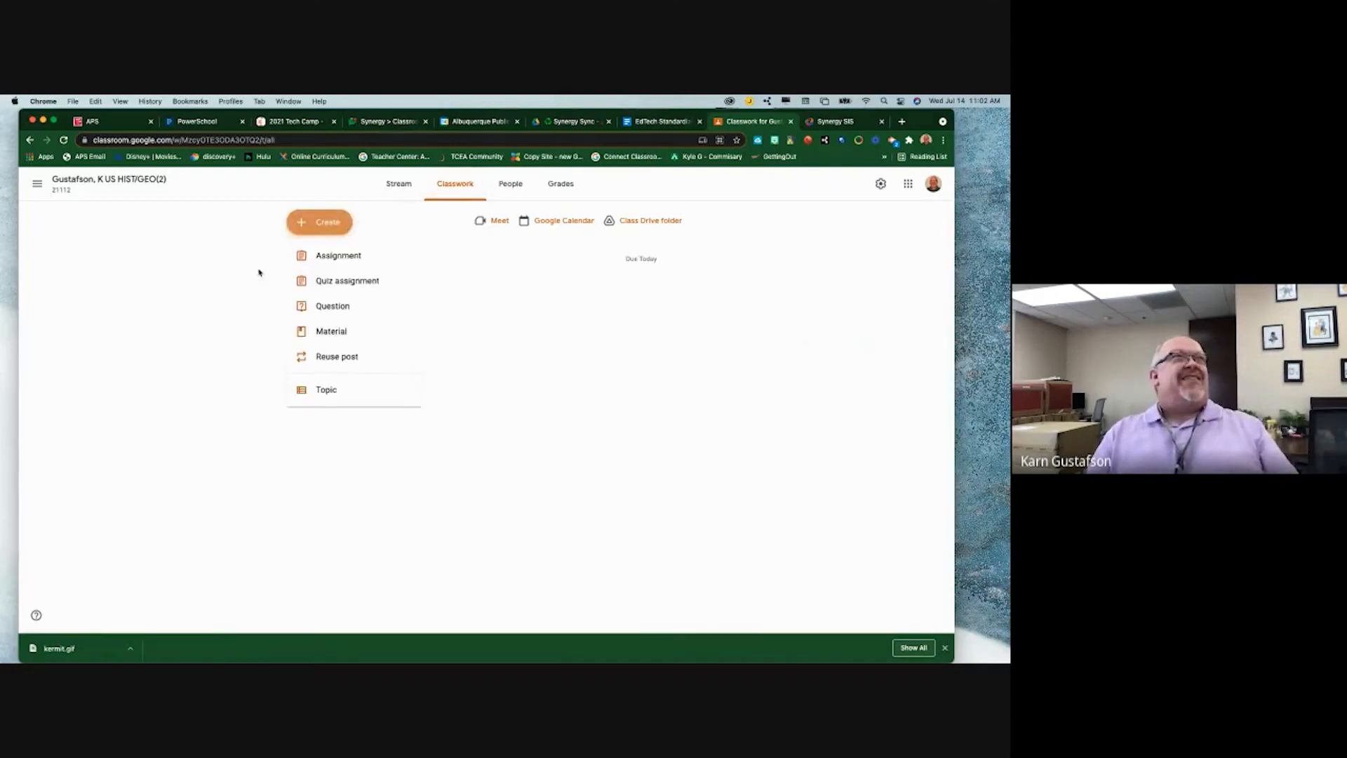
click(338, 256)
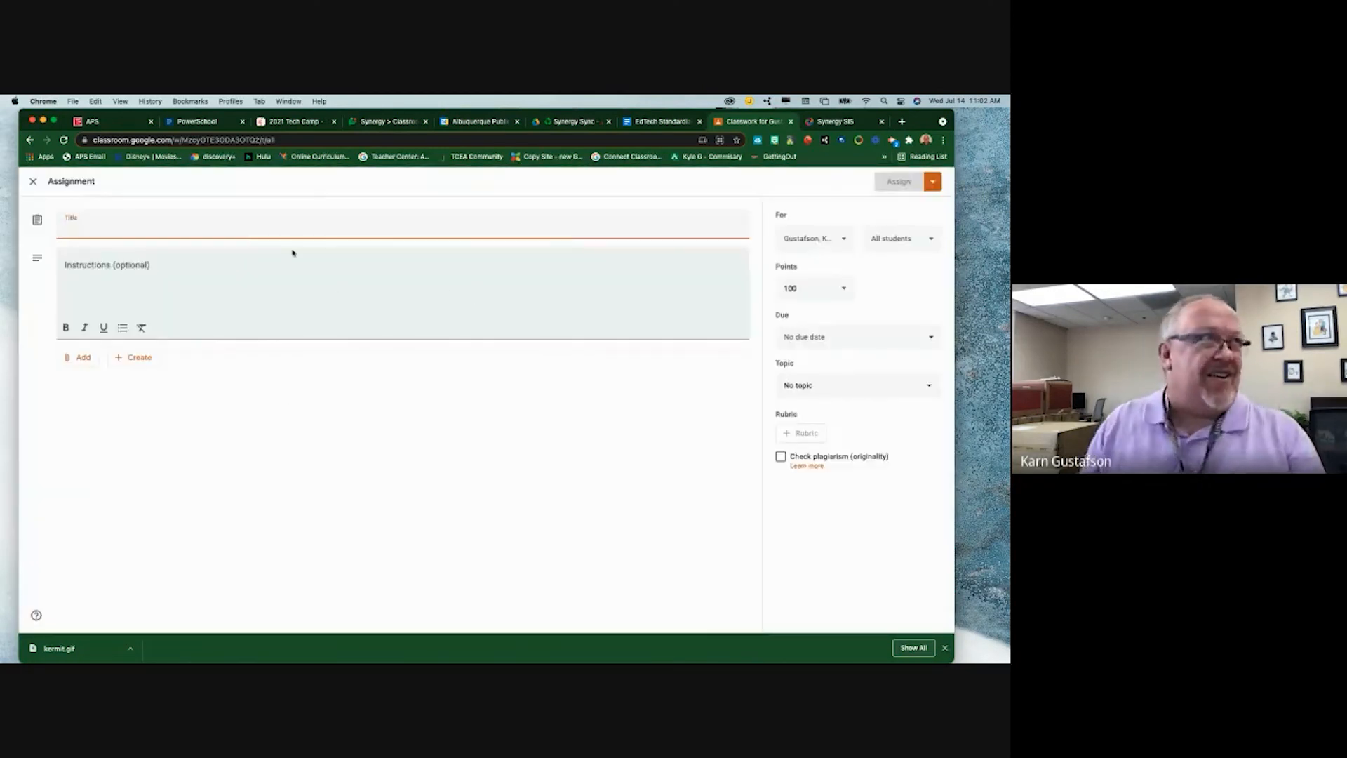
text(Transfer grade for Bobby)
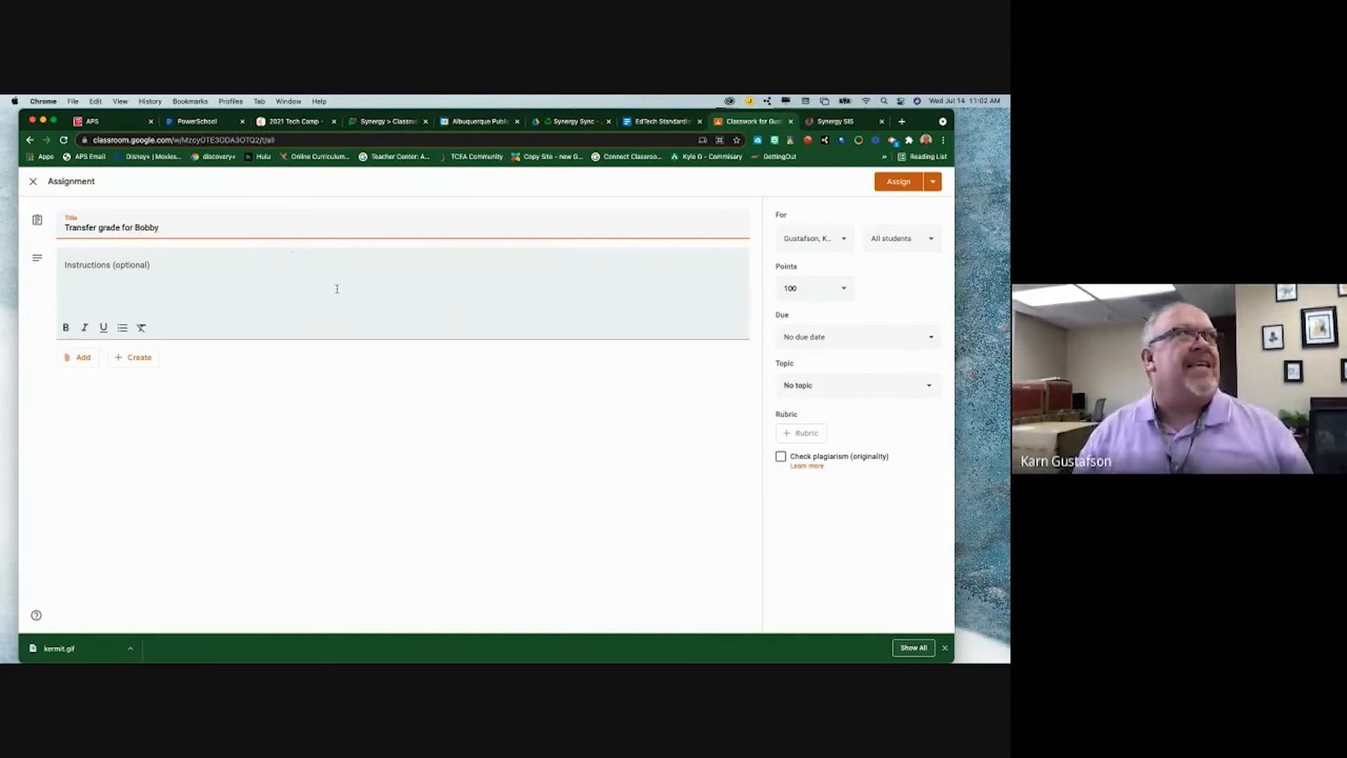
right_click(336, 288)
click(231, 286)
text(This is bobbys tran)
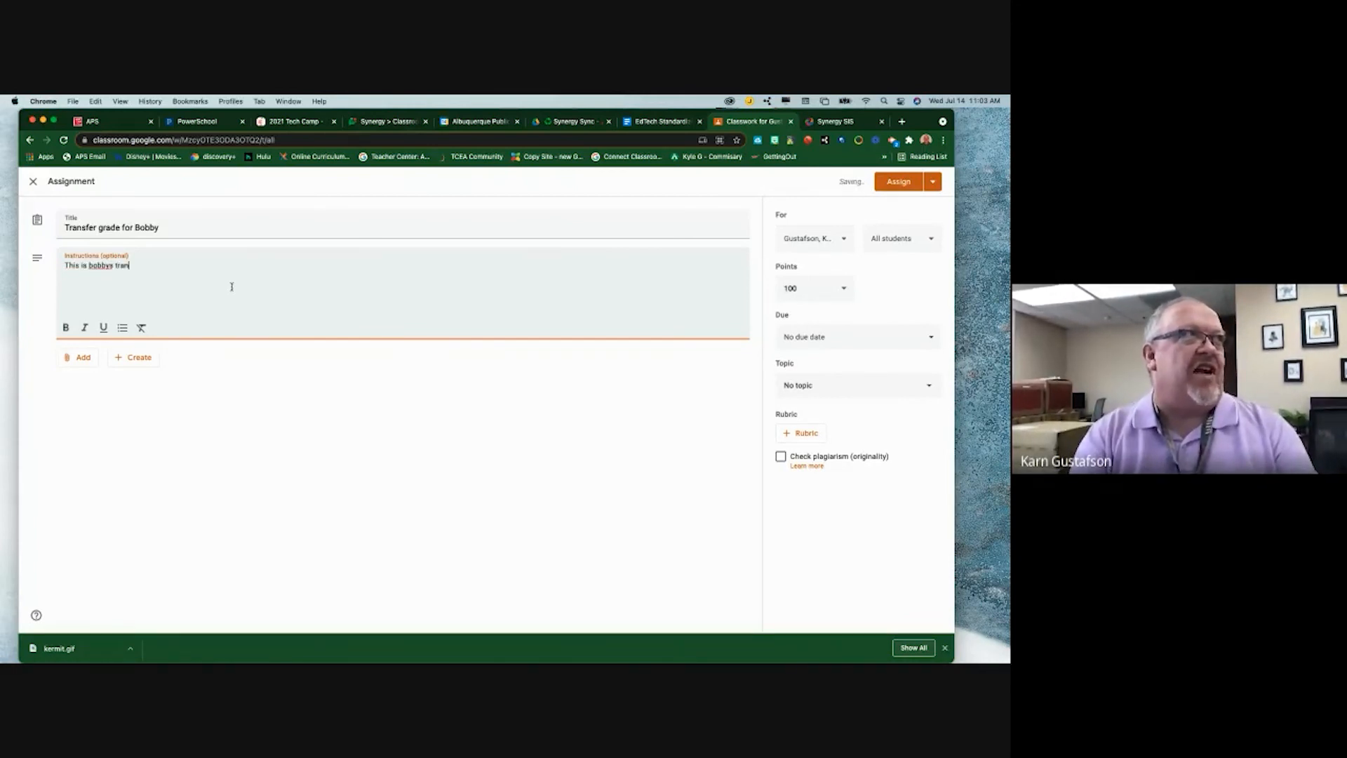
text(fer grtade.)
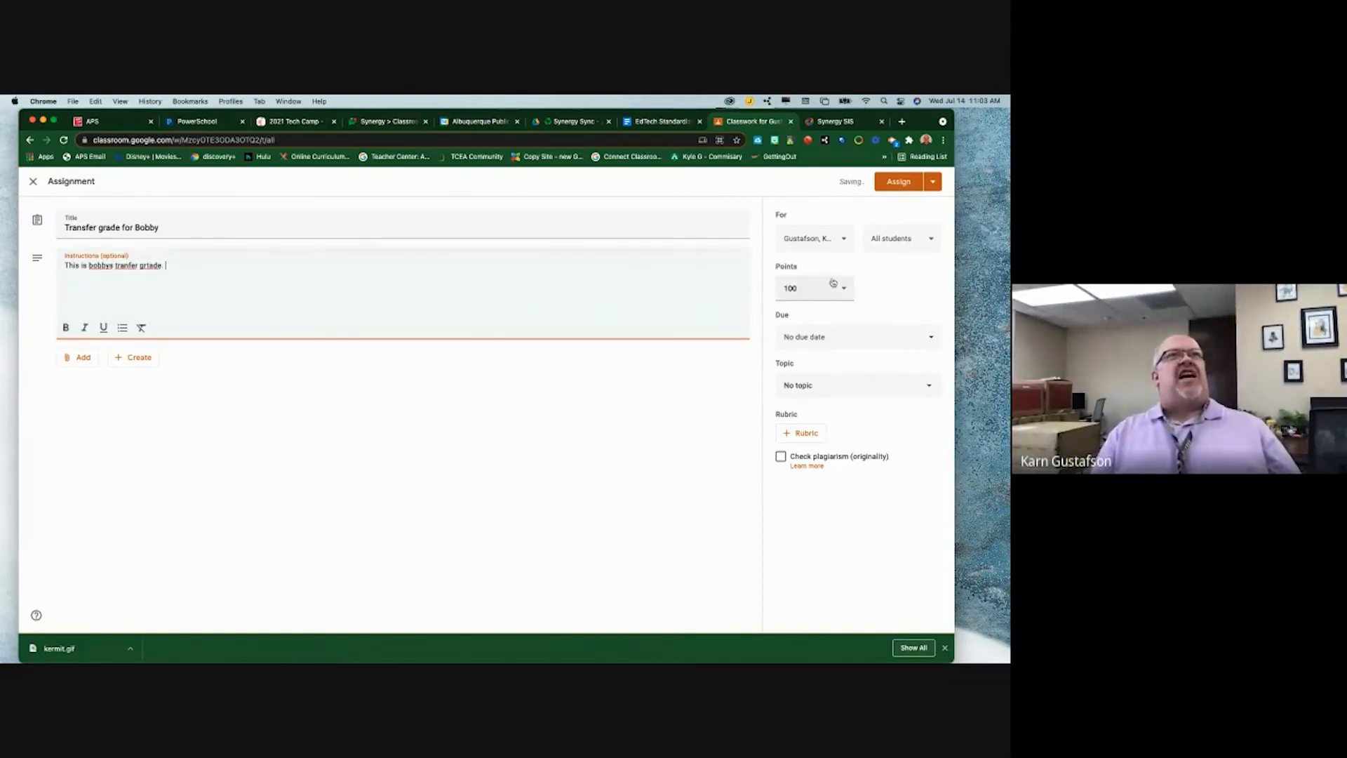
click(832, 283)
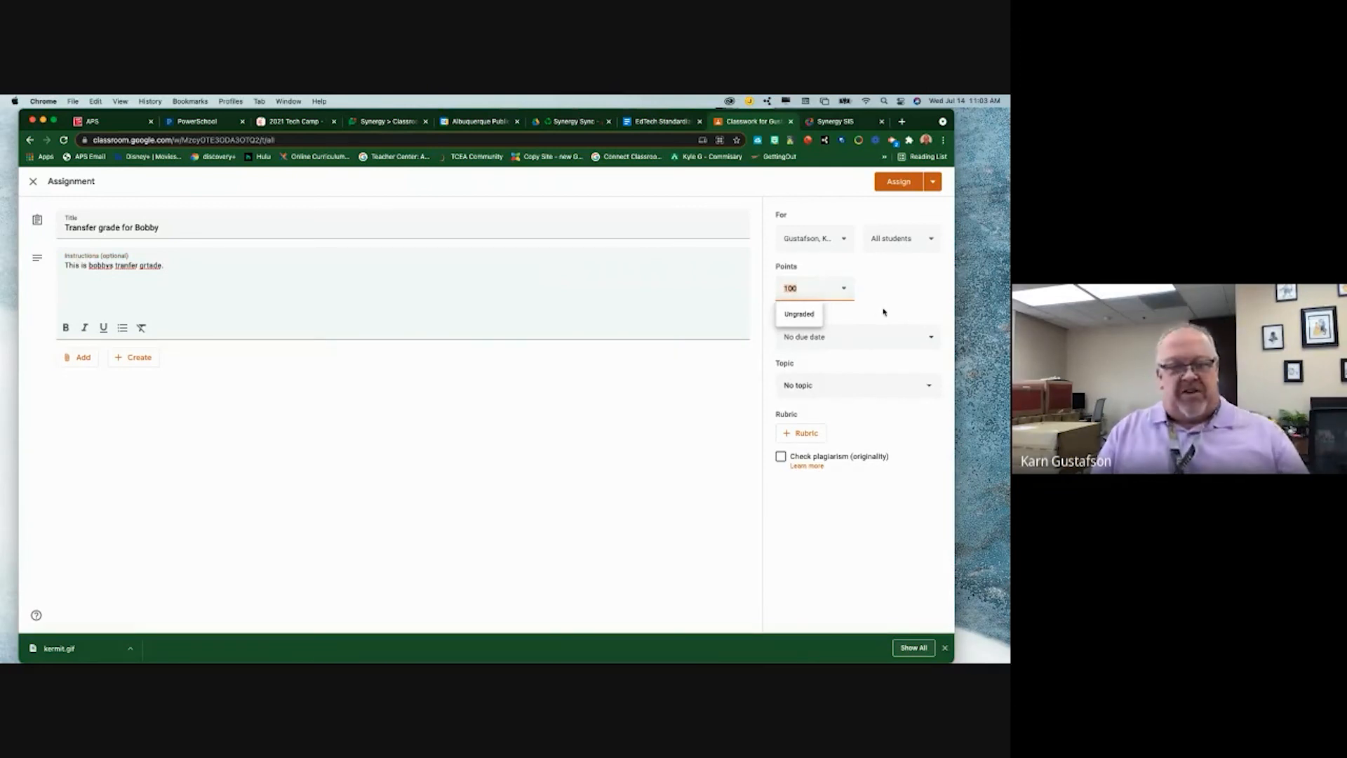
text(10)
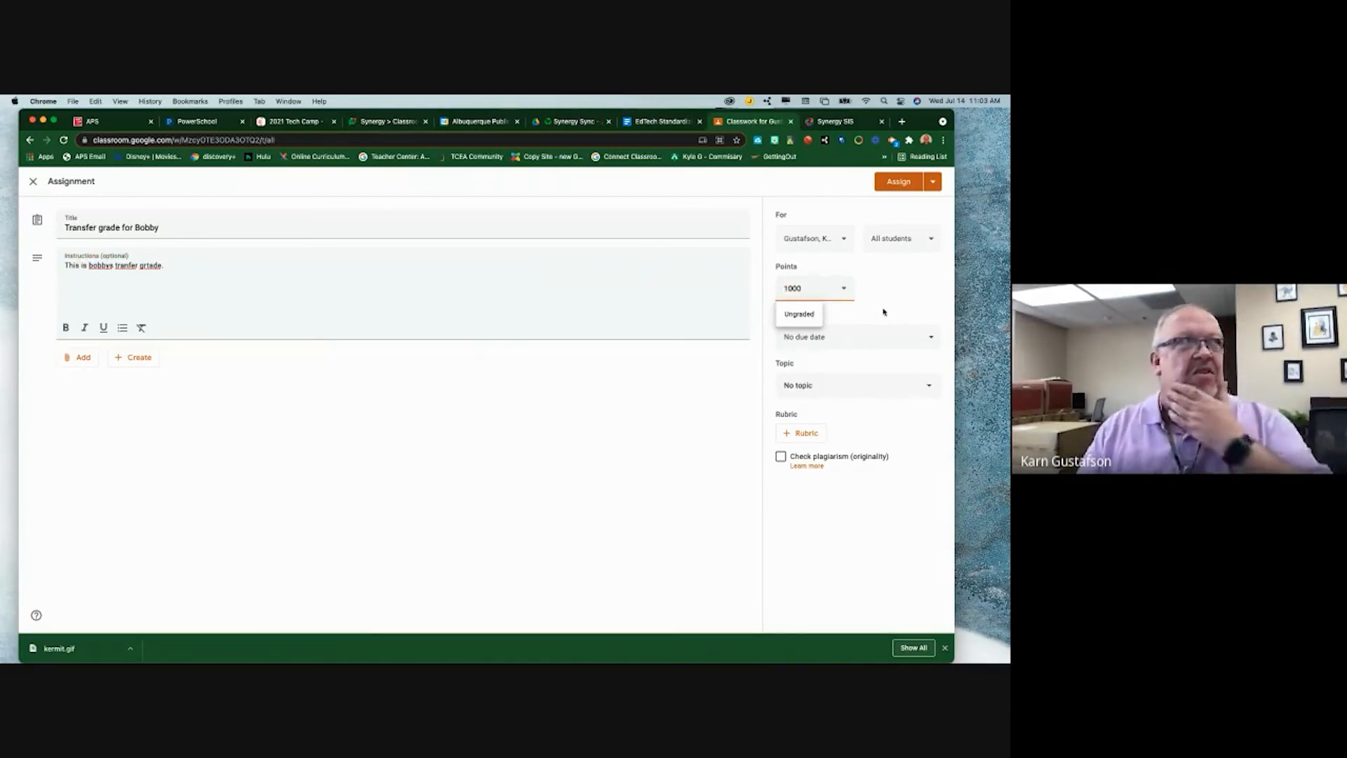
click(902, 184)
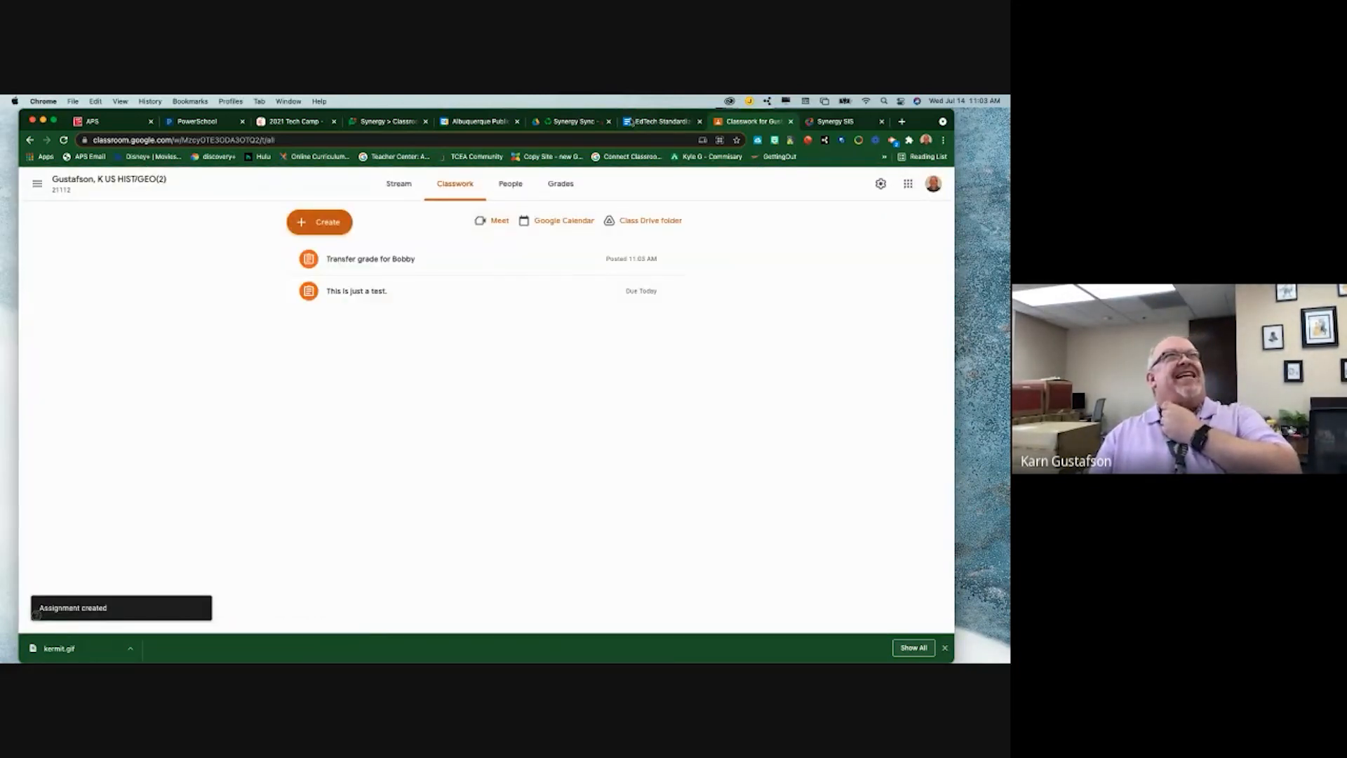
- Sync the Synergy grade book from Google to pull in the transfer-grade assignment
click(827, 120)
click(331, 219)
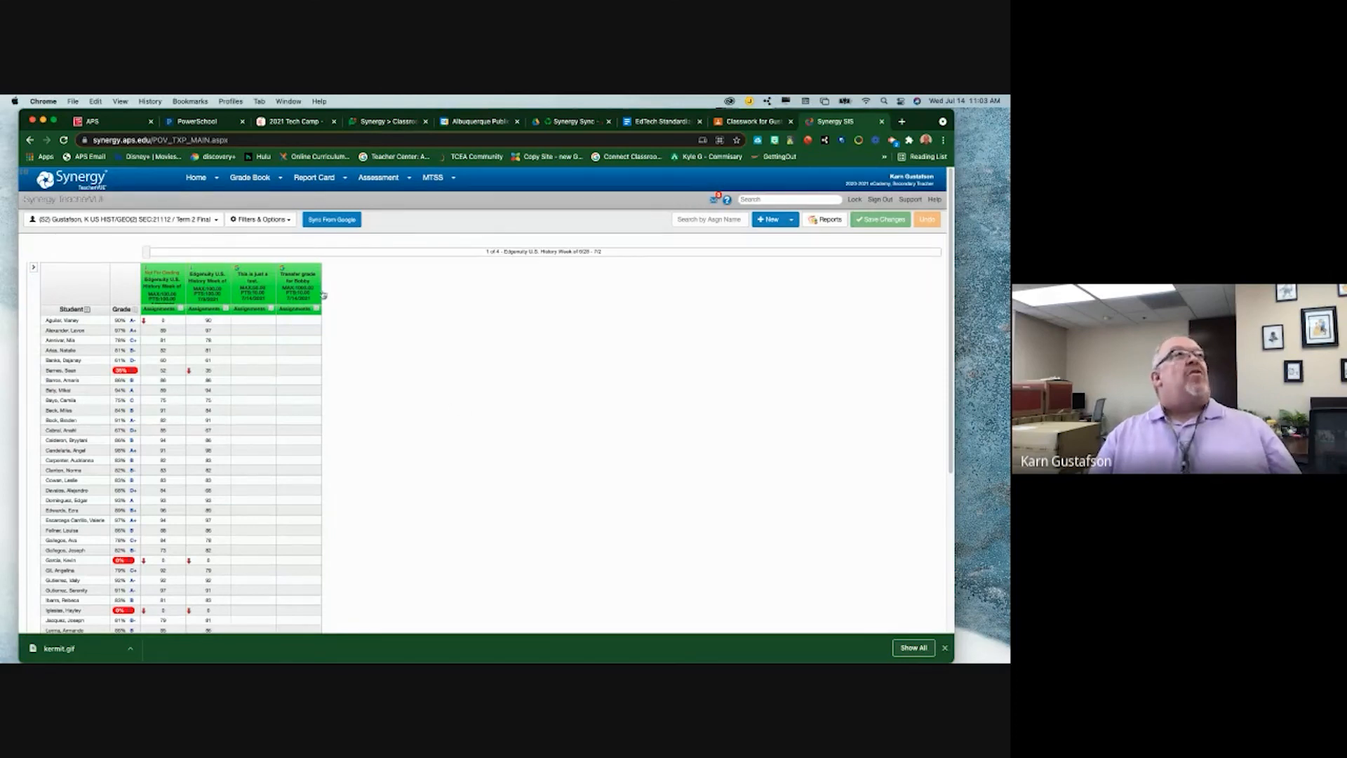
click(739, 123)
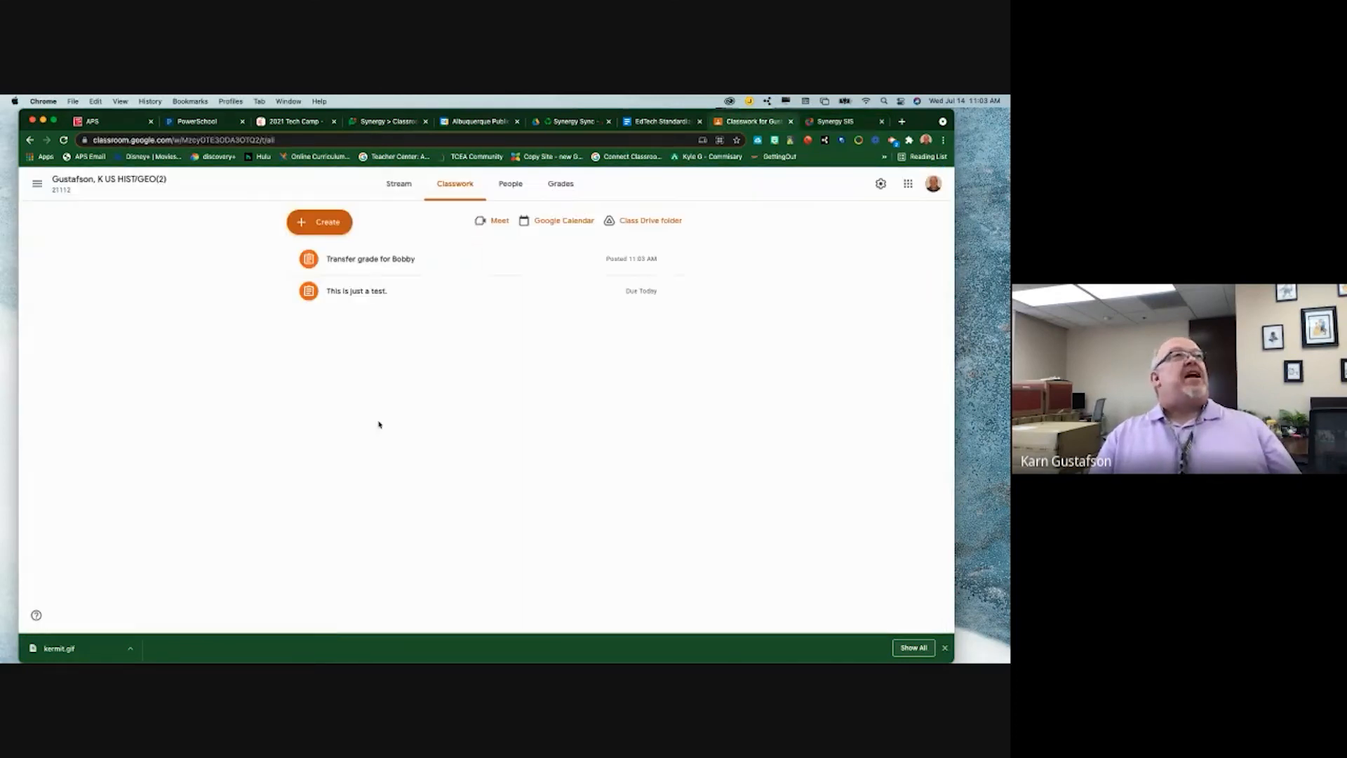
- Check Classroom's Grades tab showing Transfer grade out of 1000, then return to Synergy's grade book
click(560, 184)
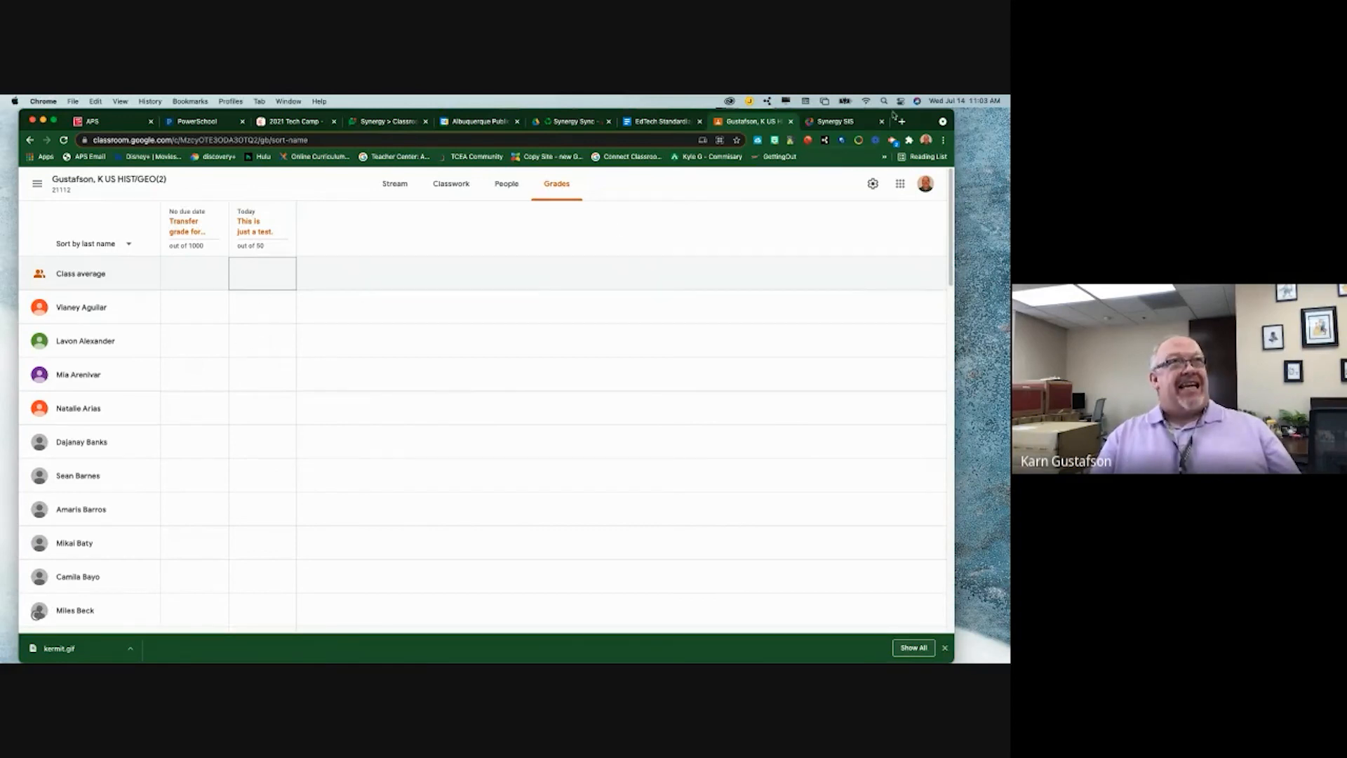
click(817, 121)
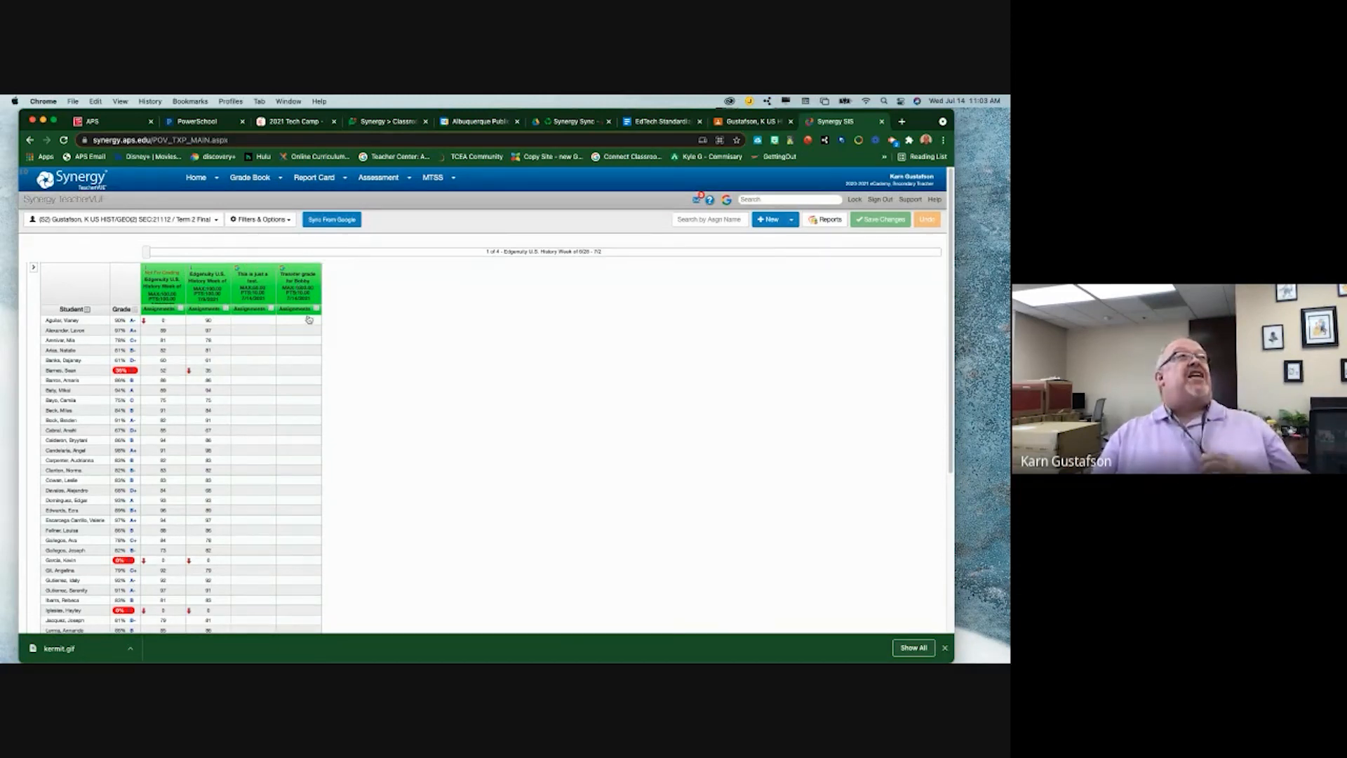
- Open the Enter Scores page from the Transfer grade column's menu
click(306, 285)
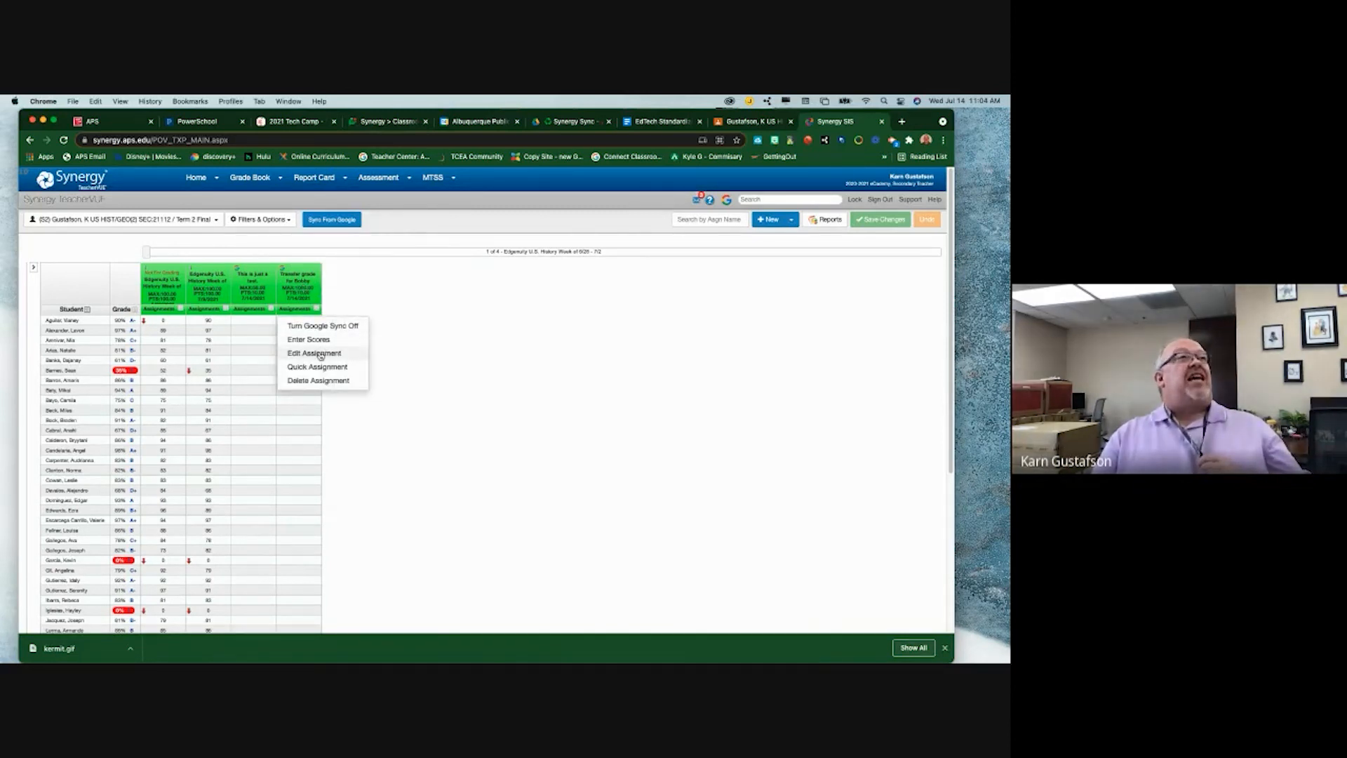
click(319, 350)
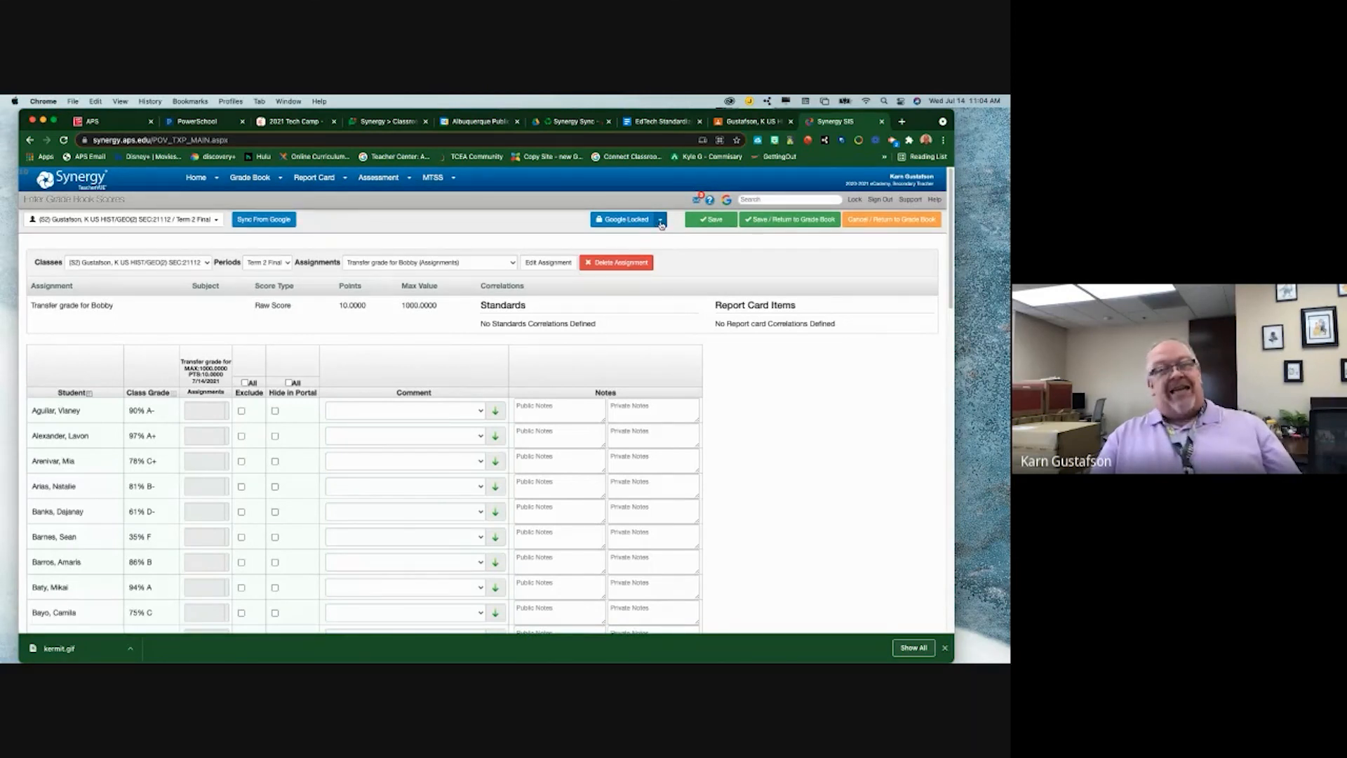
- Unlock Transfer grade from Google, exclude all students but one, and save to the grade book
click(661, 222)
click(662, 239)
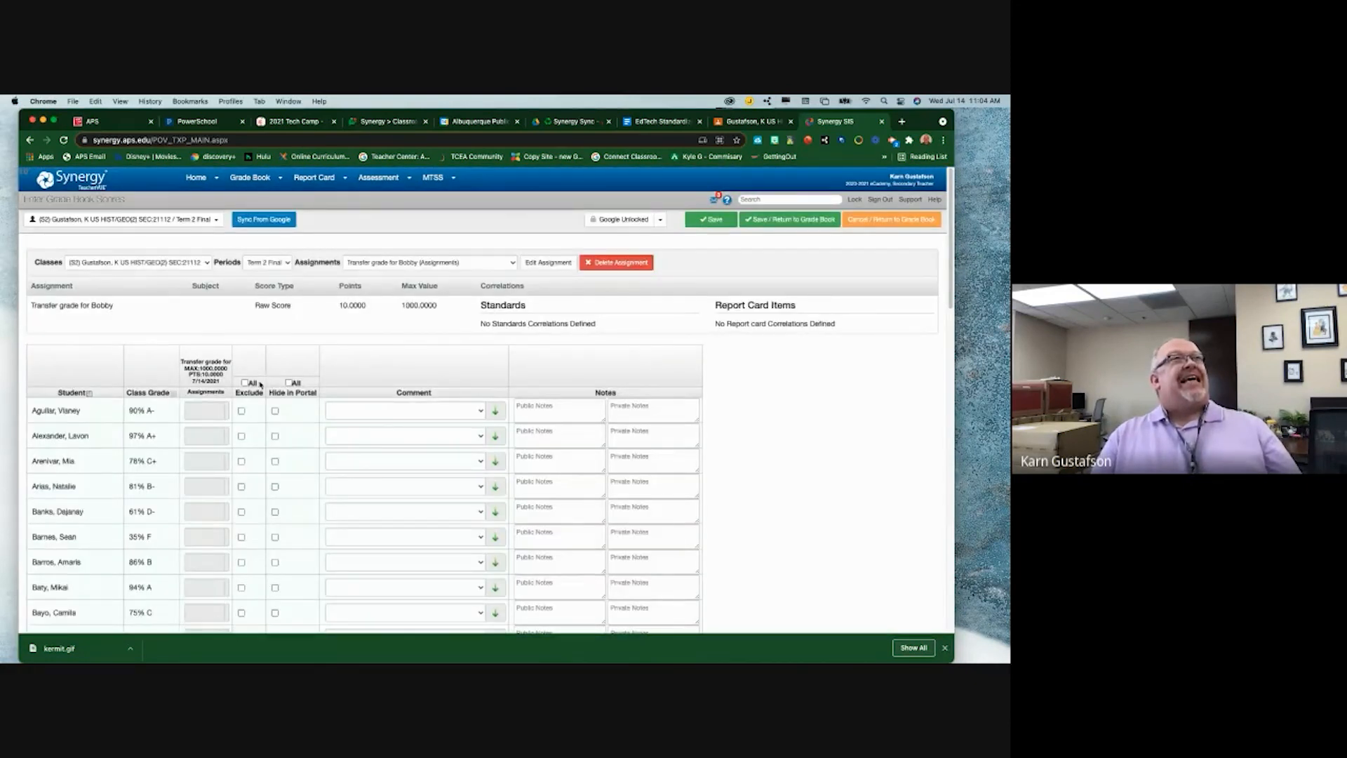
click(245, 383)
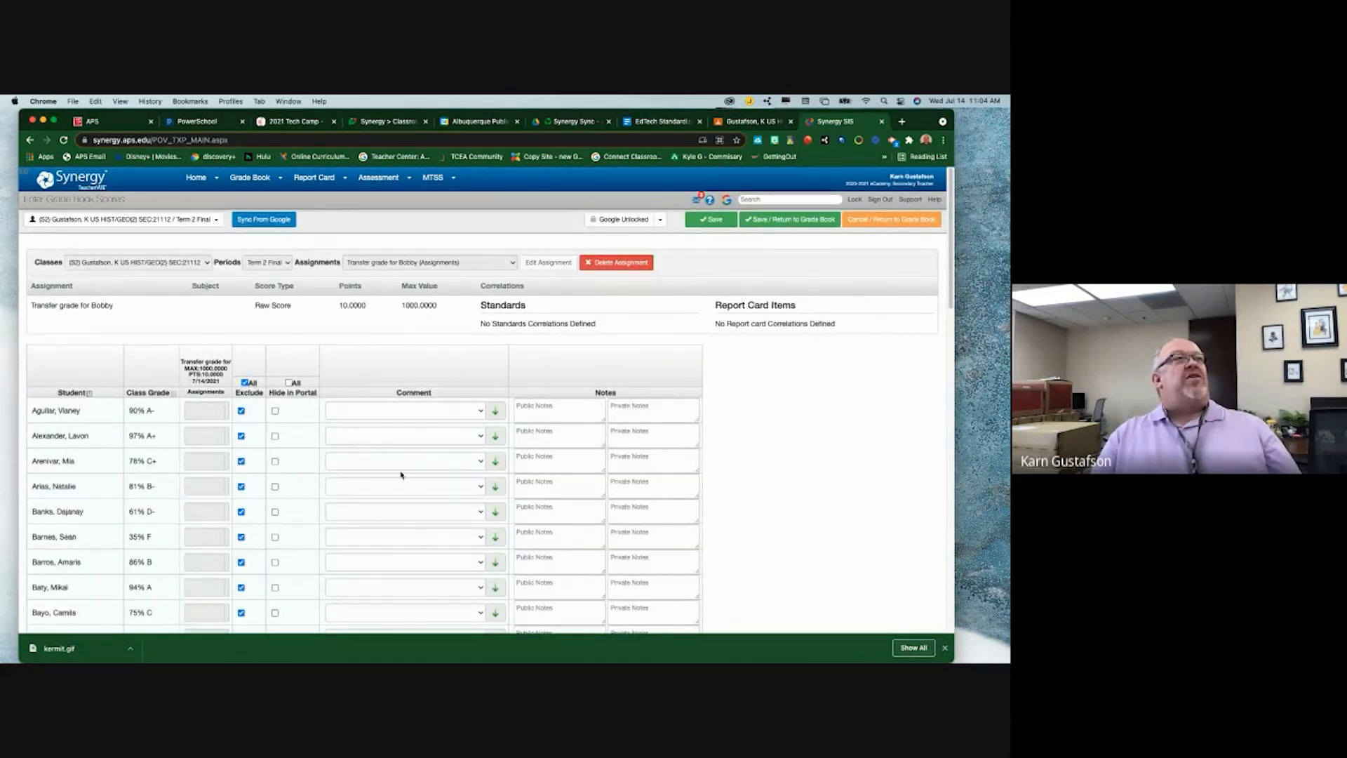
scroll(344, 460, down, 15)
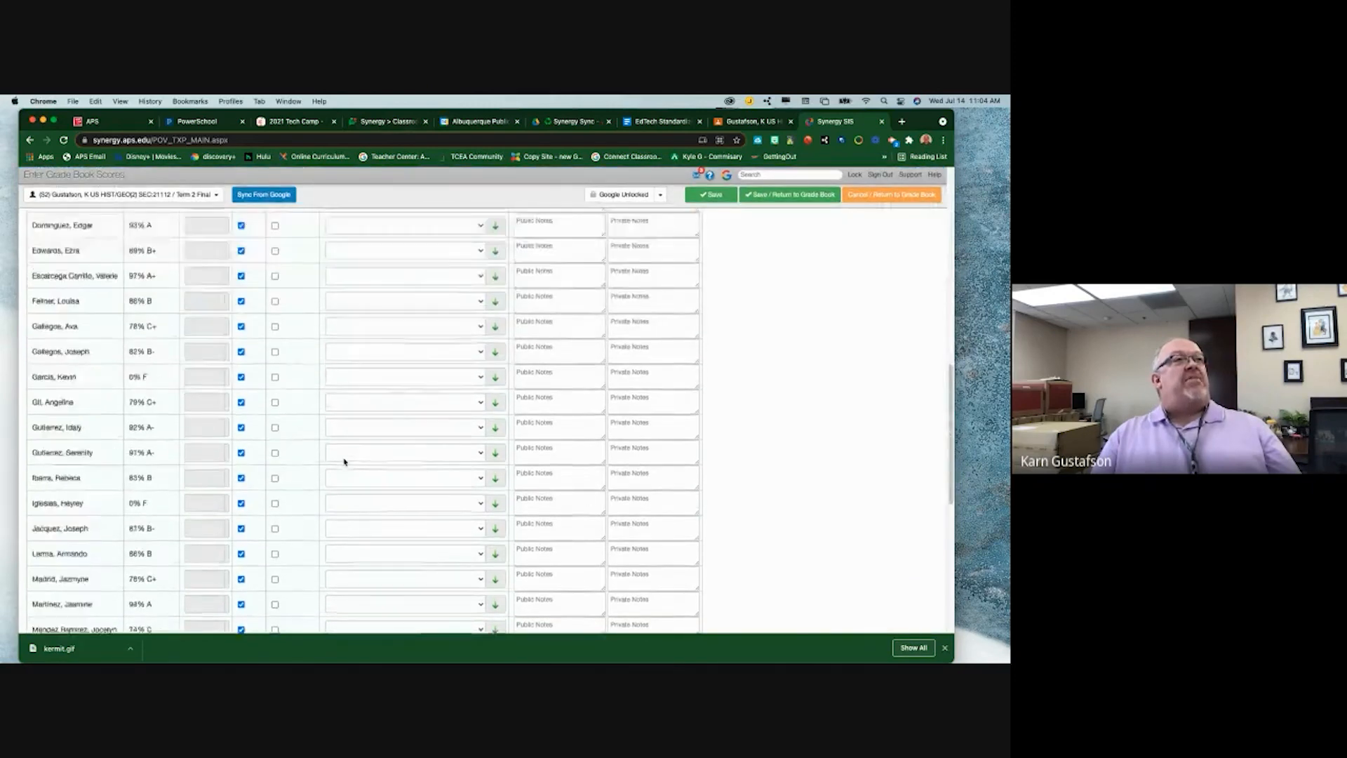
scroll(345, 461, up, 15)
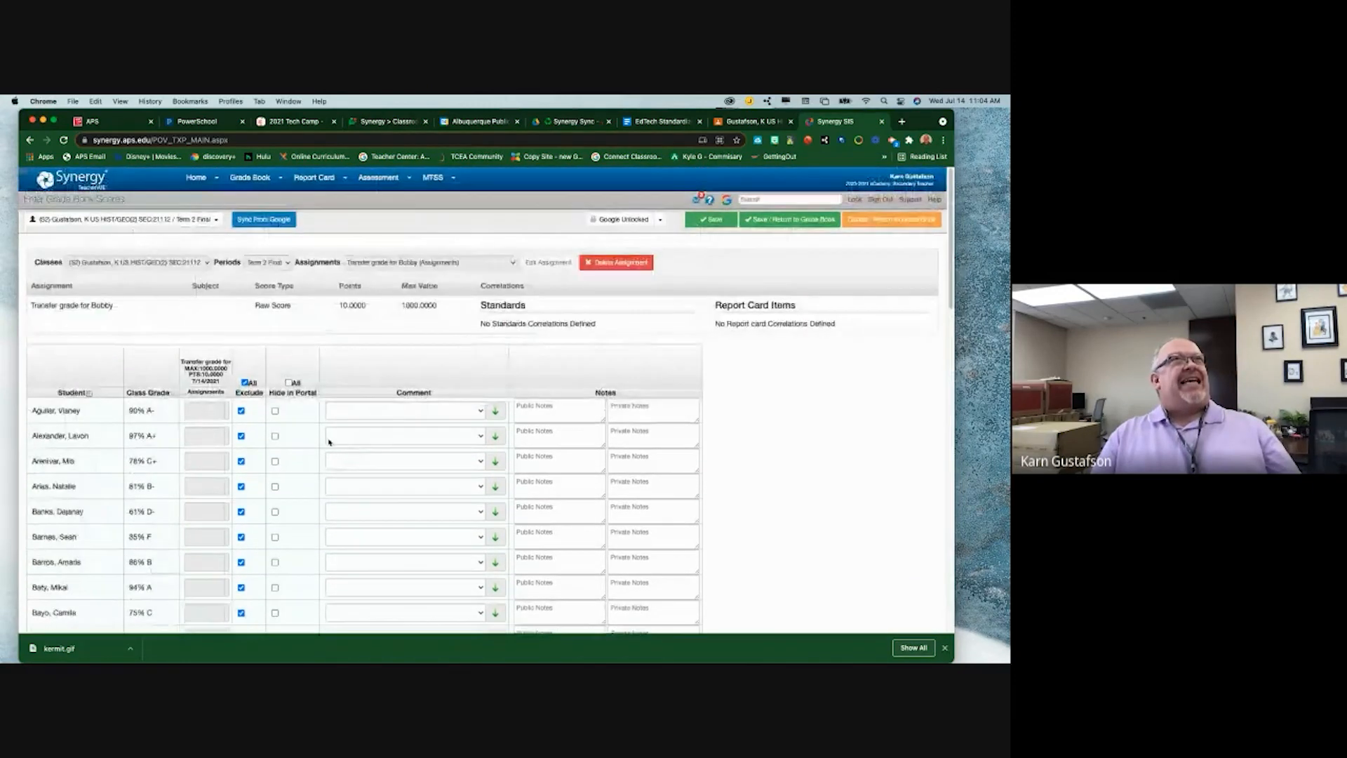
scroll(372, 491, down, 15)
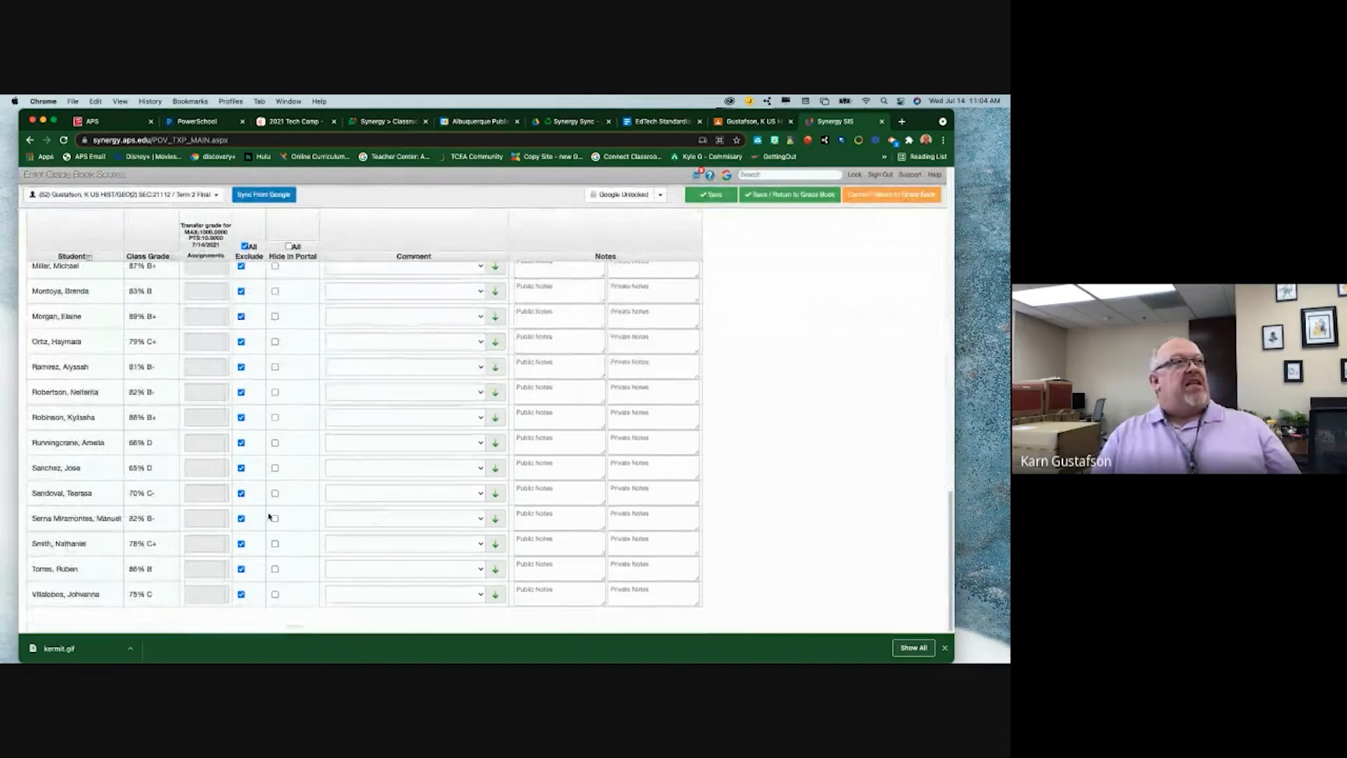
click(241, 519)
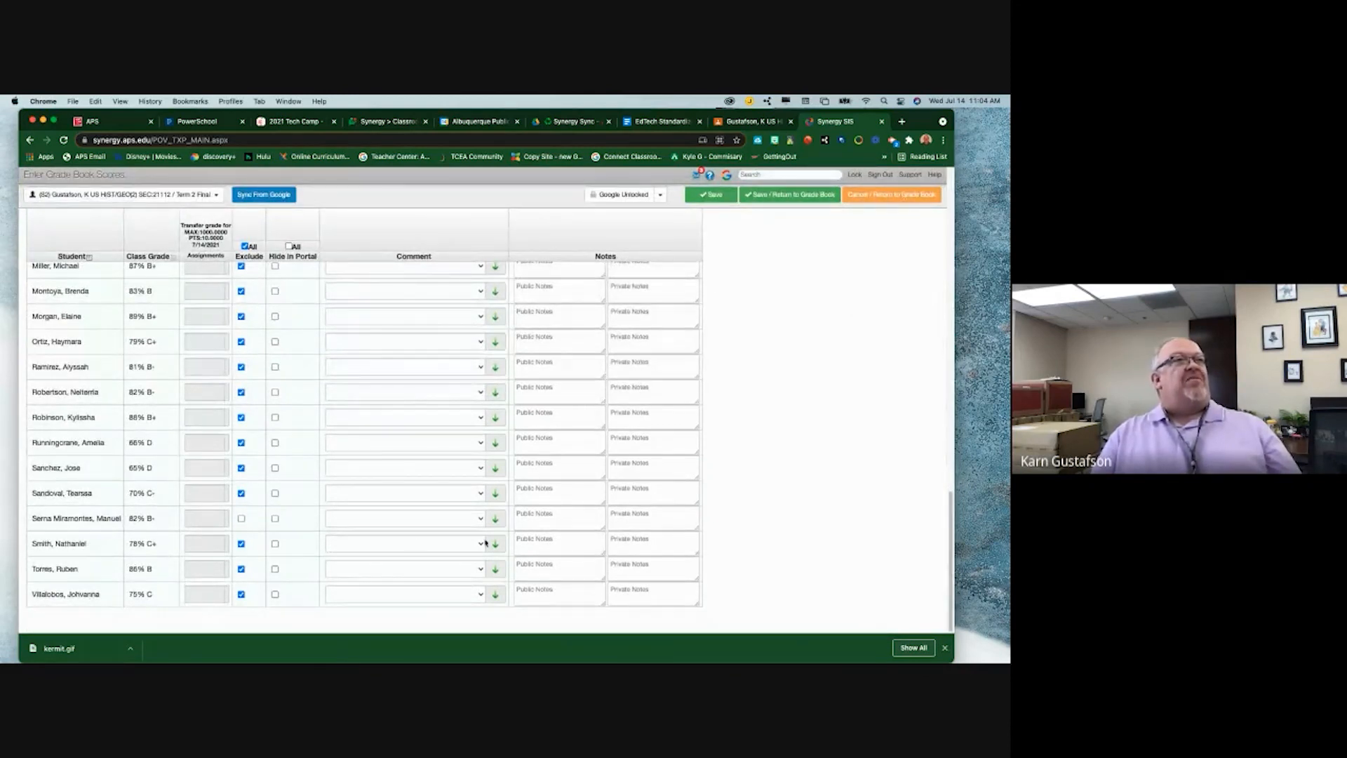
click(791, 196)
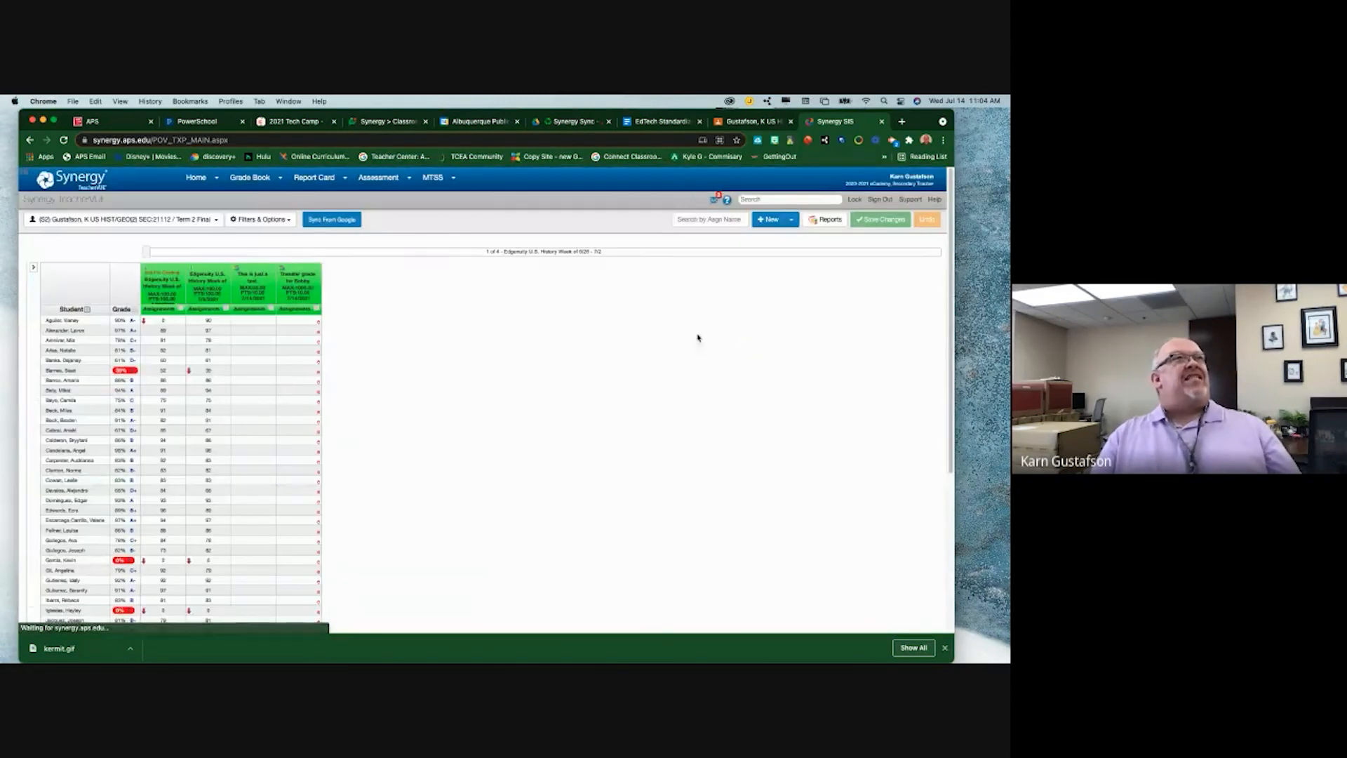
- Zoom in on the grade book and open the Transfer grade column's options menu
scroll(313, 400, down, 5)
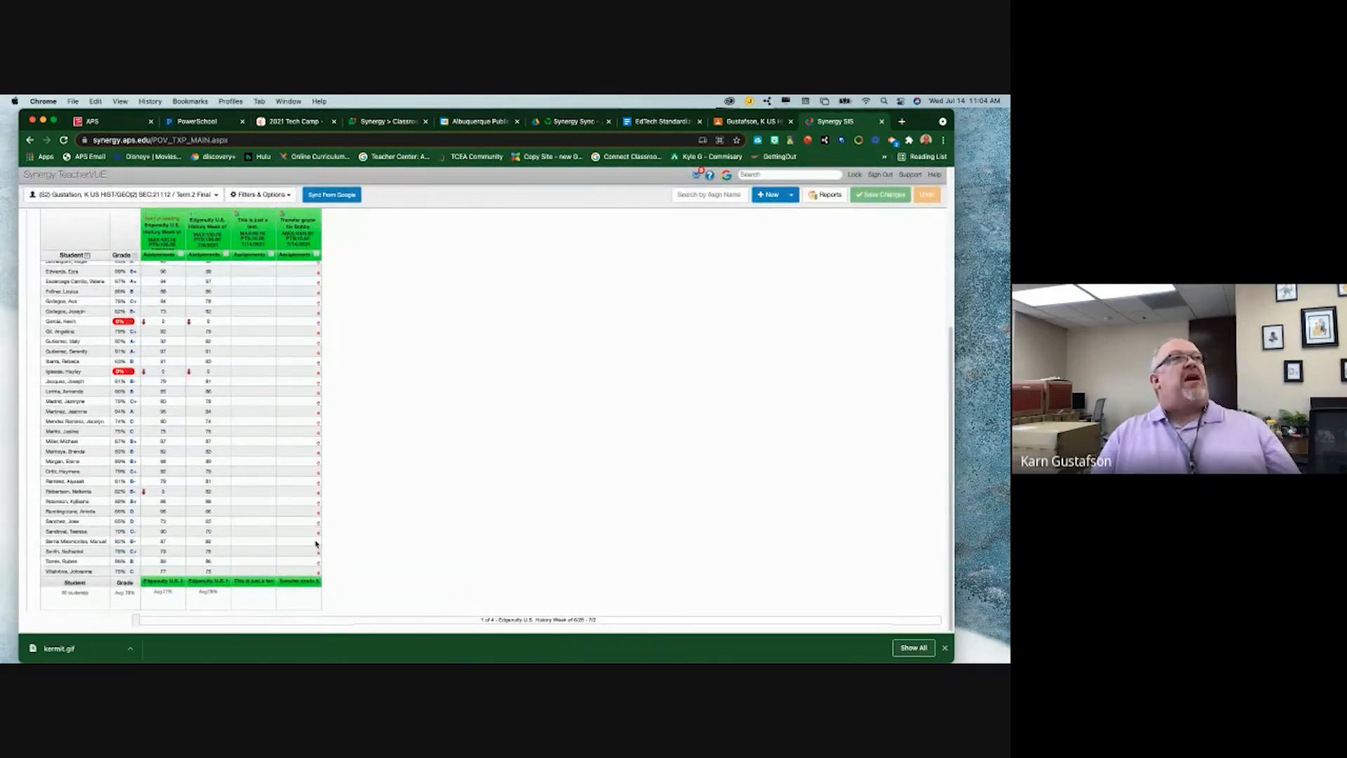
scroll(316, 544, up, 4)
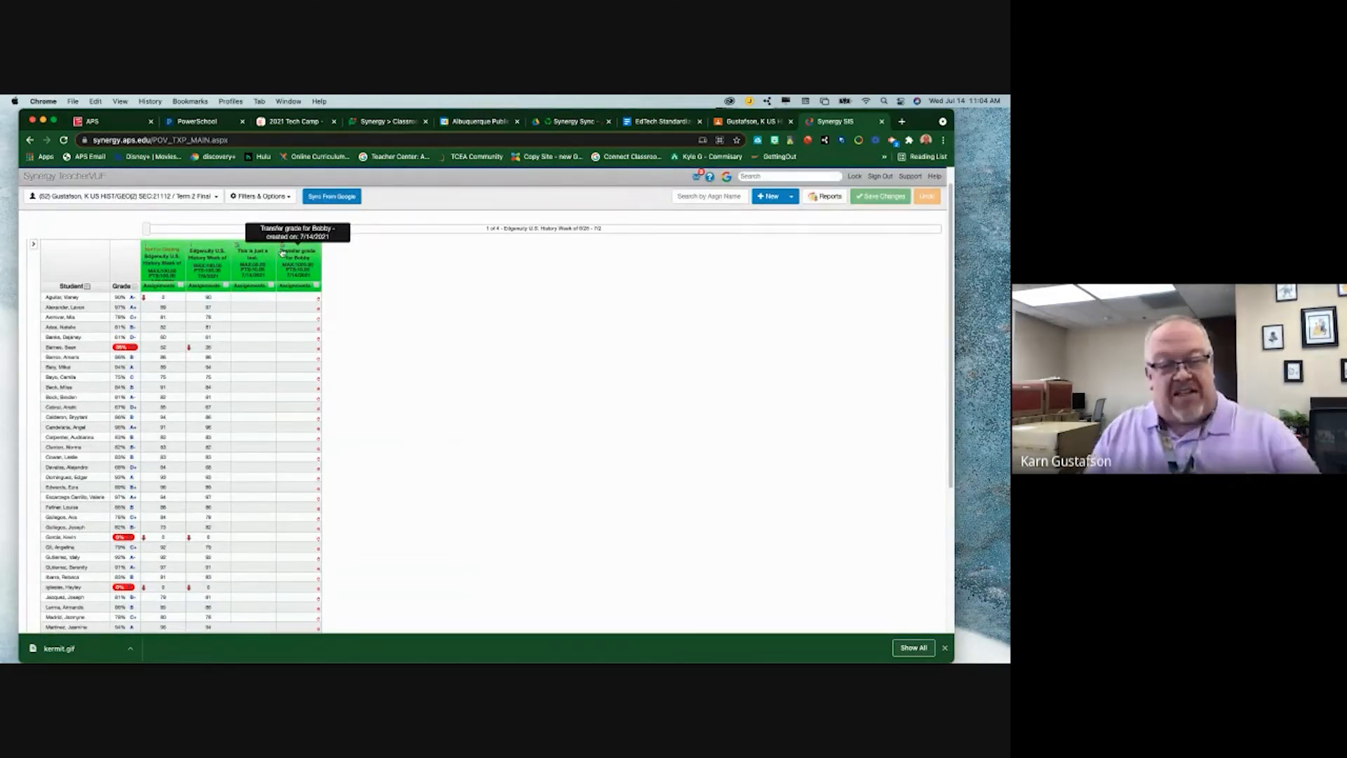
key(super+equal)
key(super+equal)
key(super+equal)
key(super+equal)
key(super+equal)
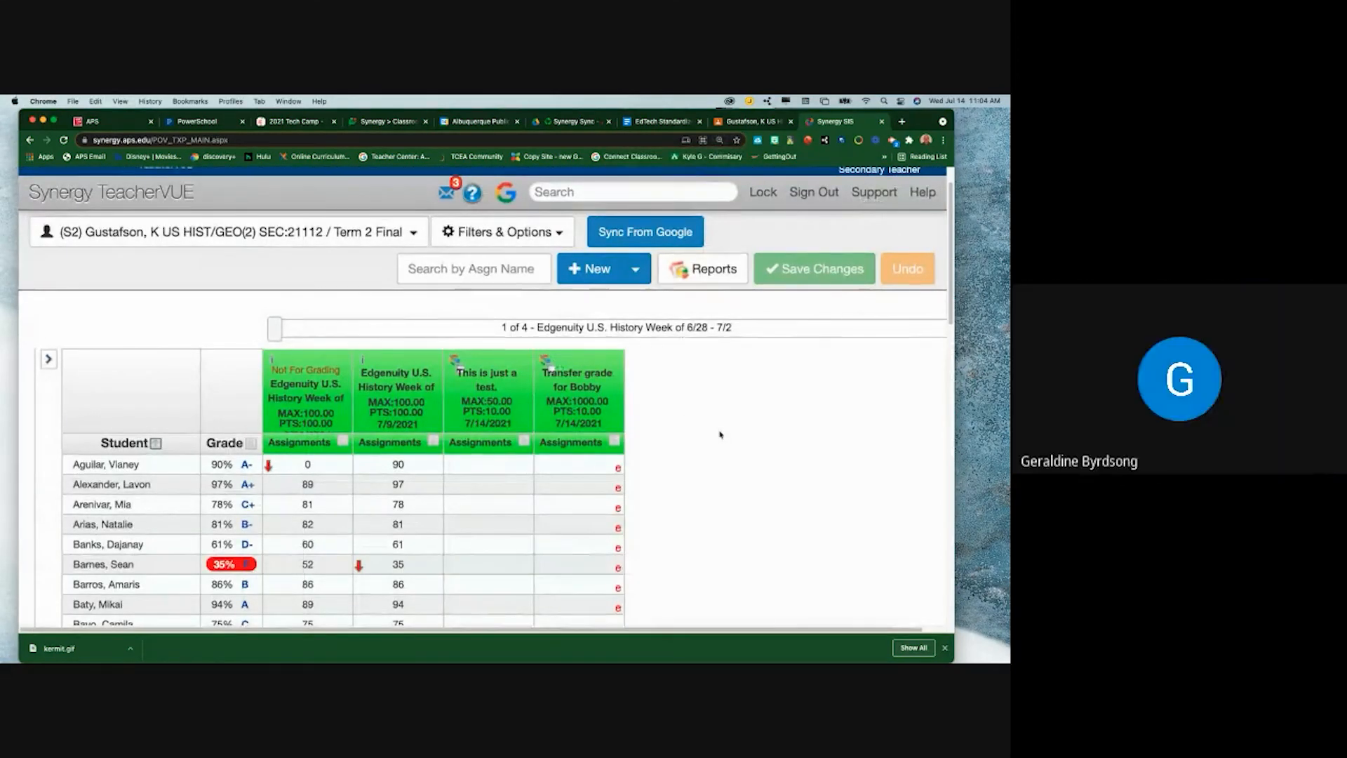
click(584, 386)
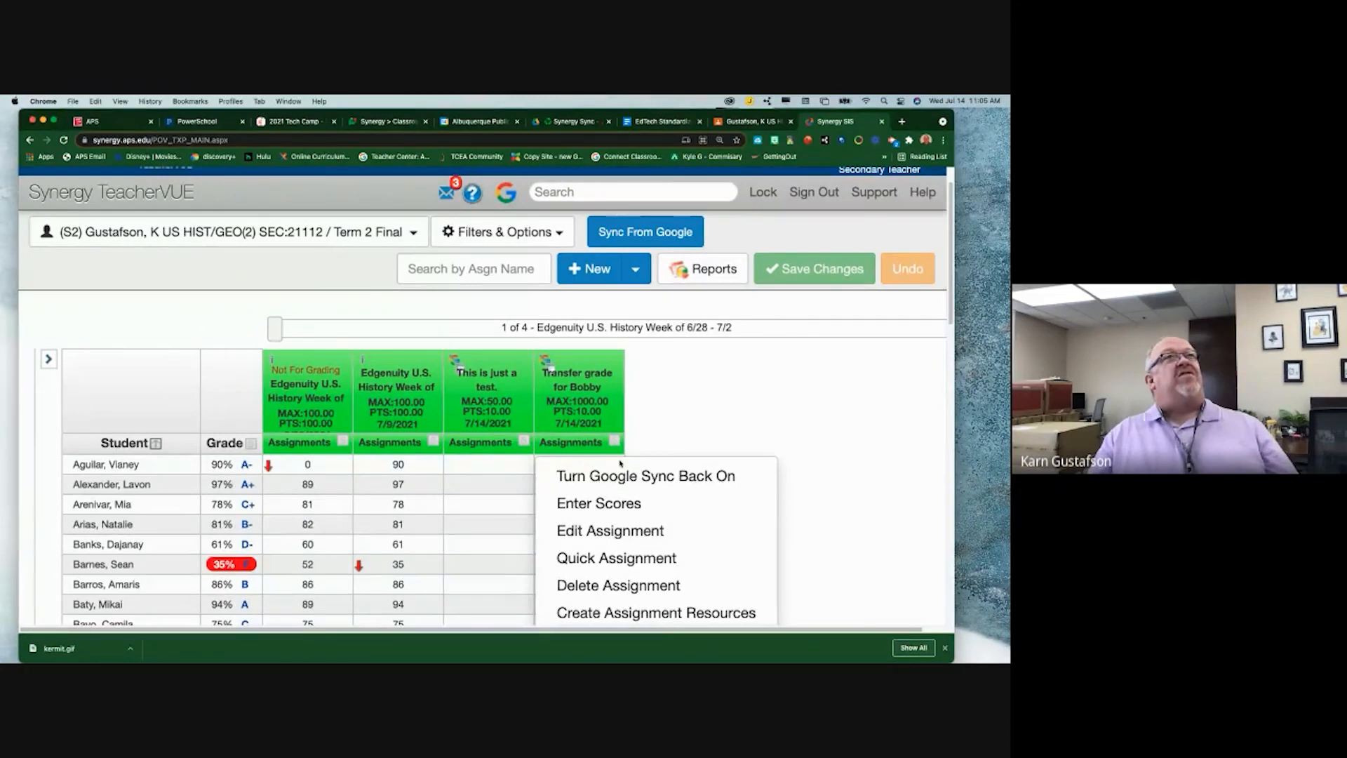
click(584, 390)
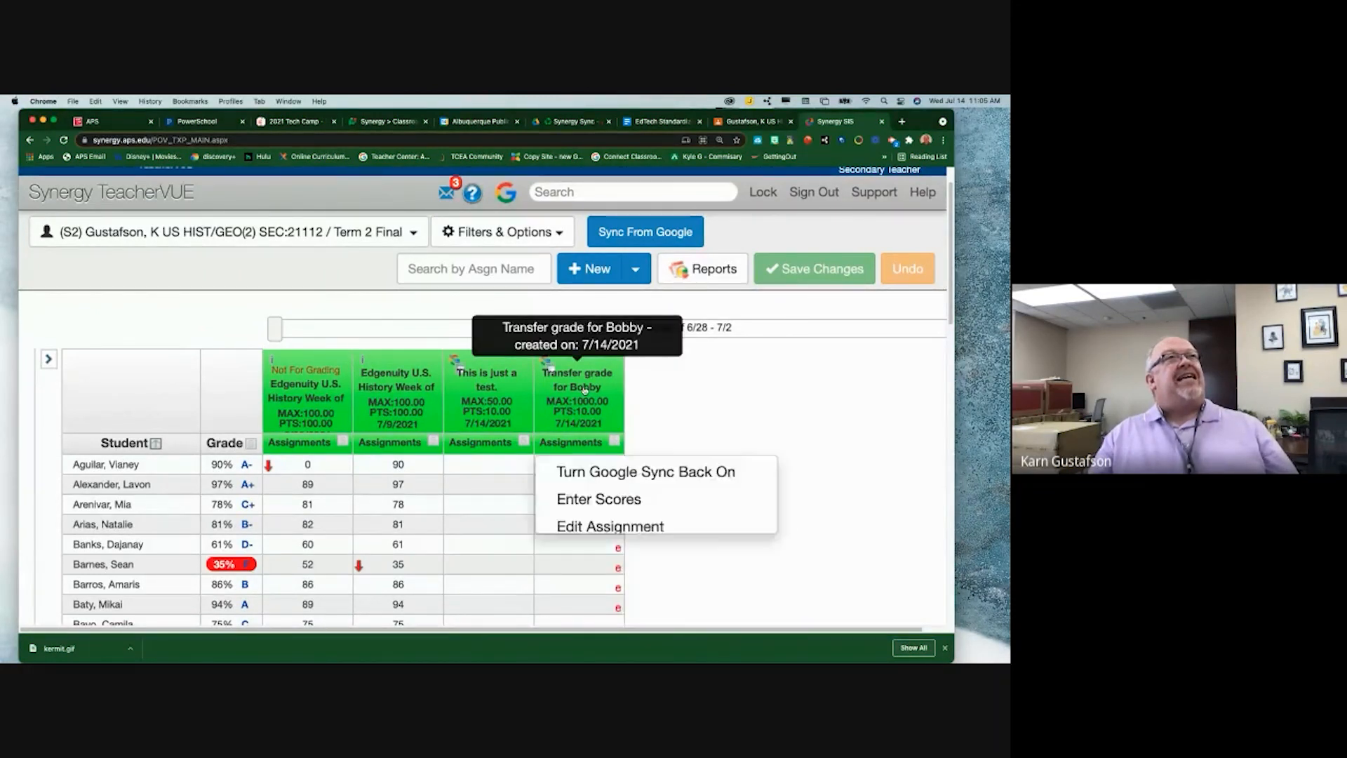
click(622, 533)
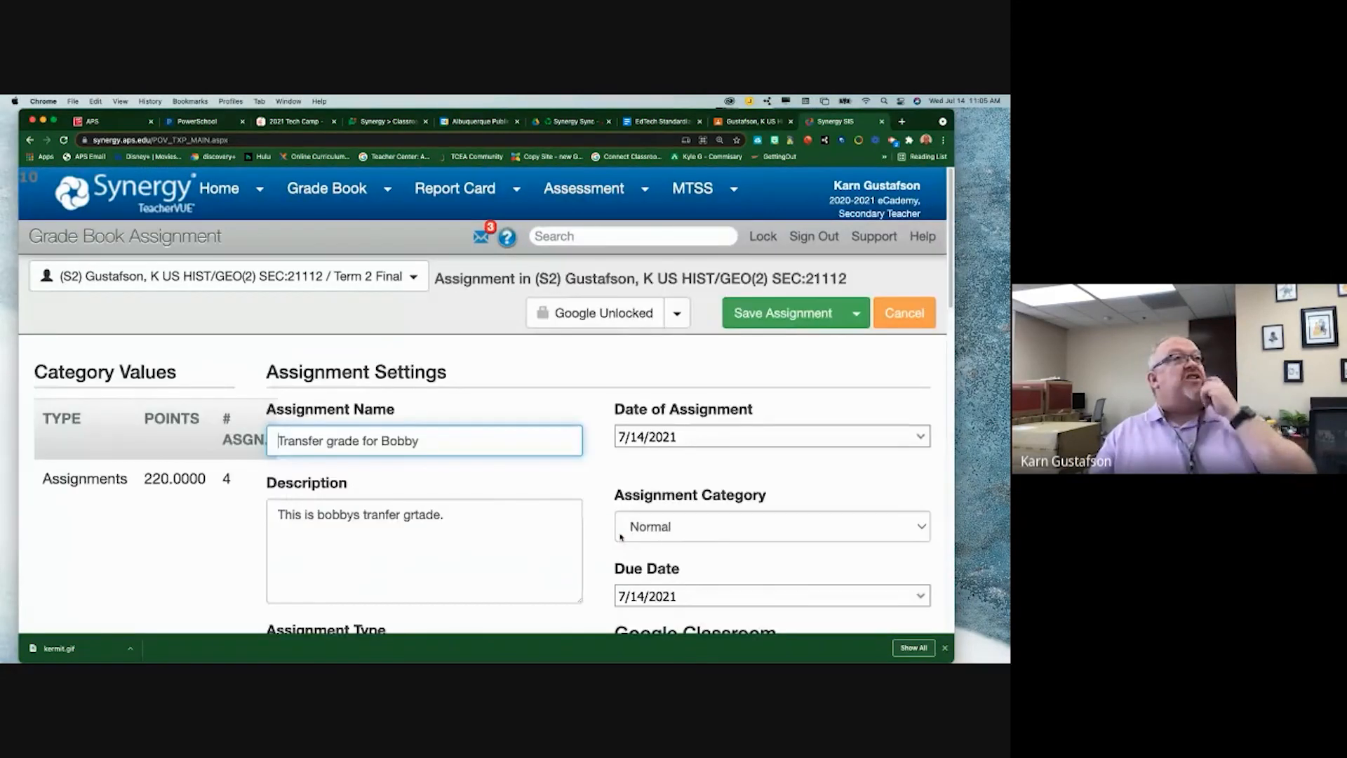
click(676, 313)
click(646, 353)
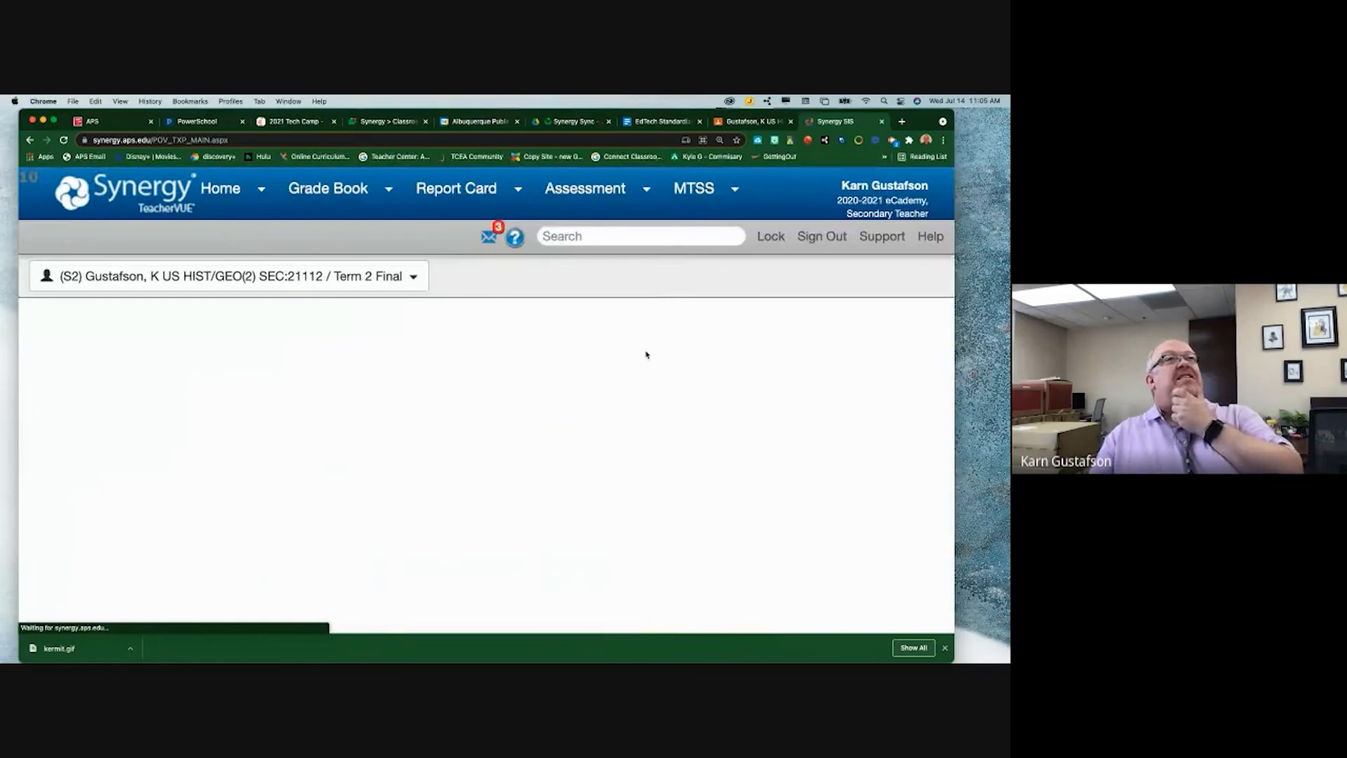
click(774, 323)
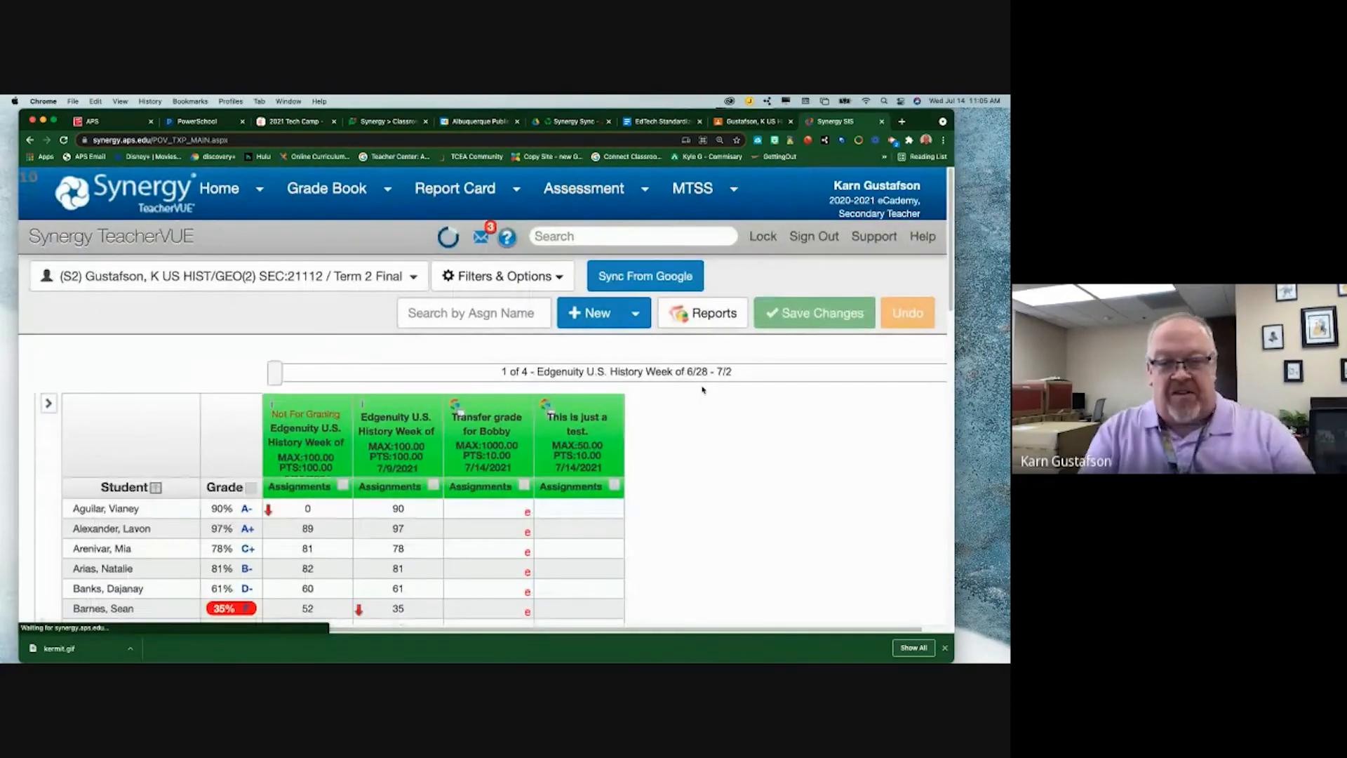
key(super+minus)
key(super+minus)
key(super+minus)
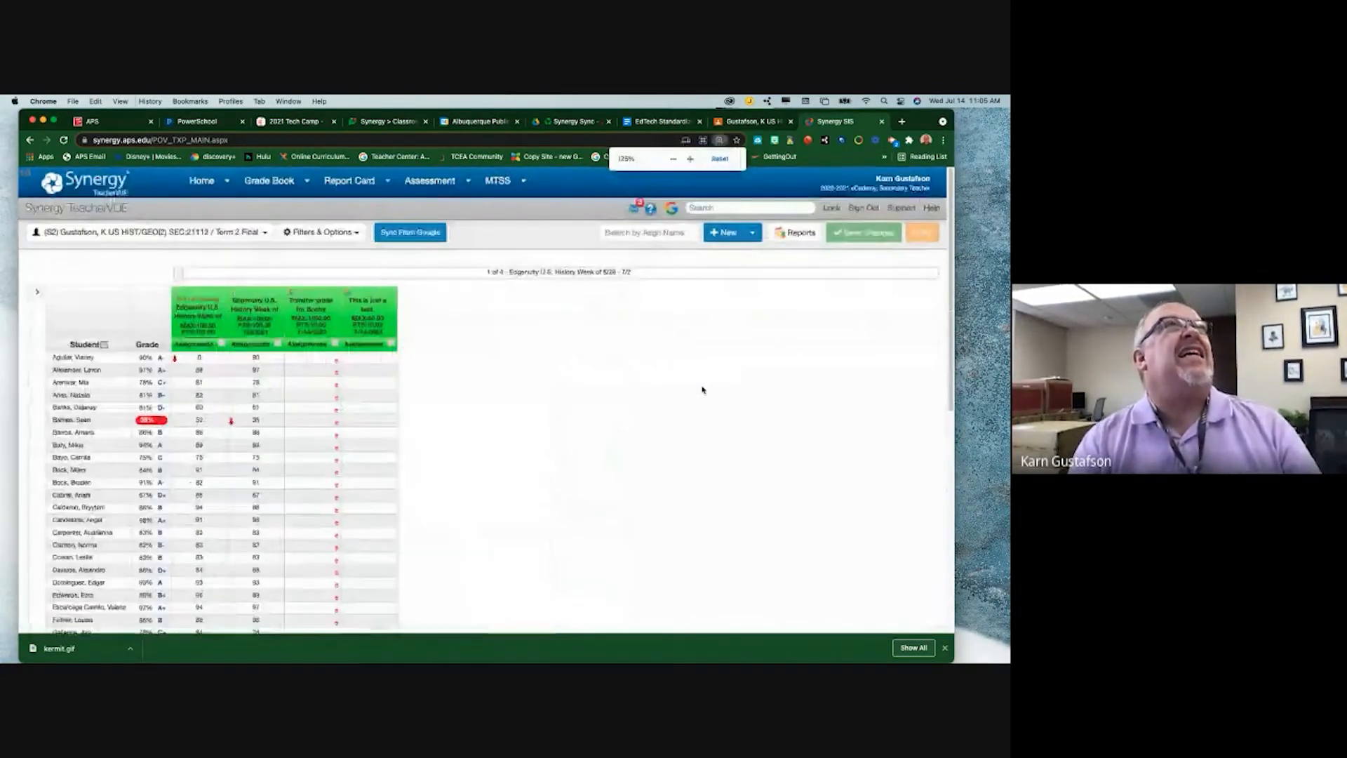
key(super+minus)
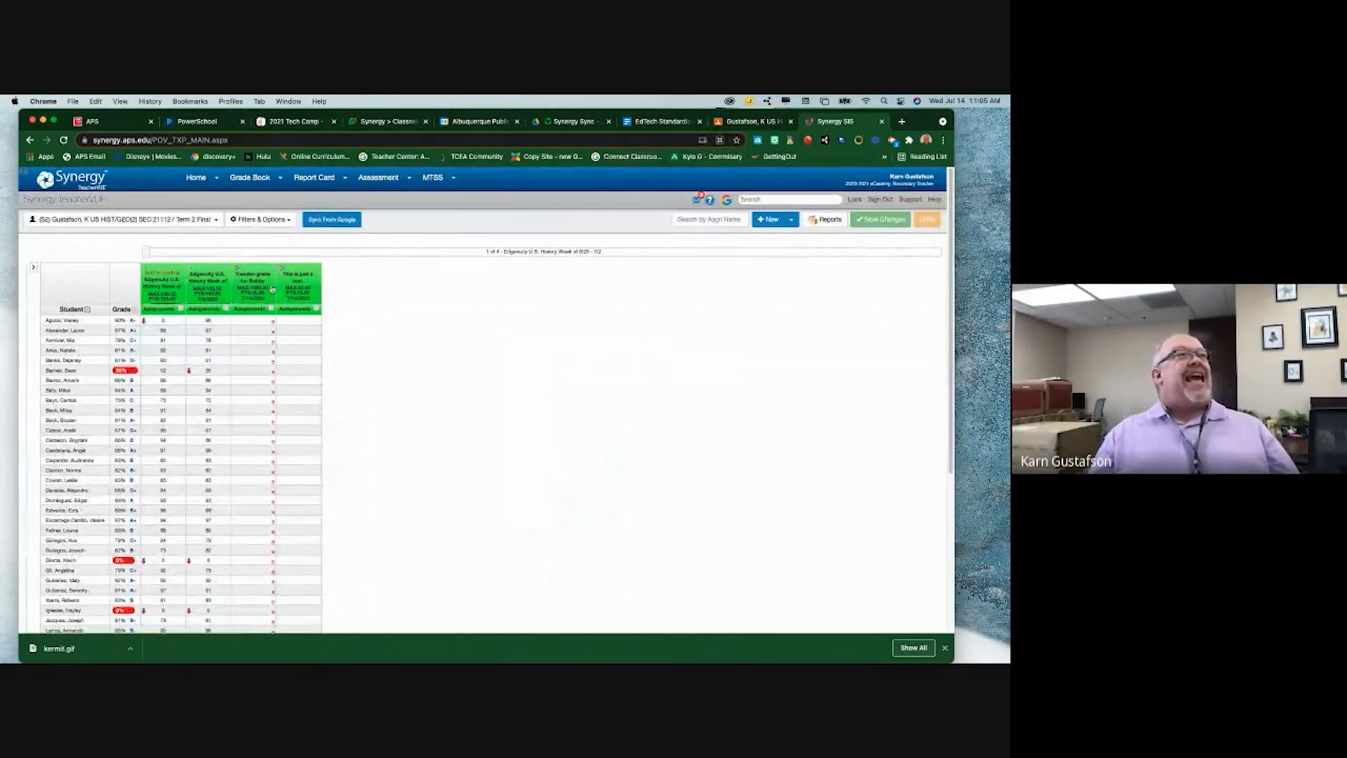
scroll(272, 289, down, 10)
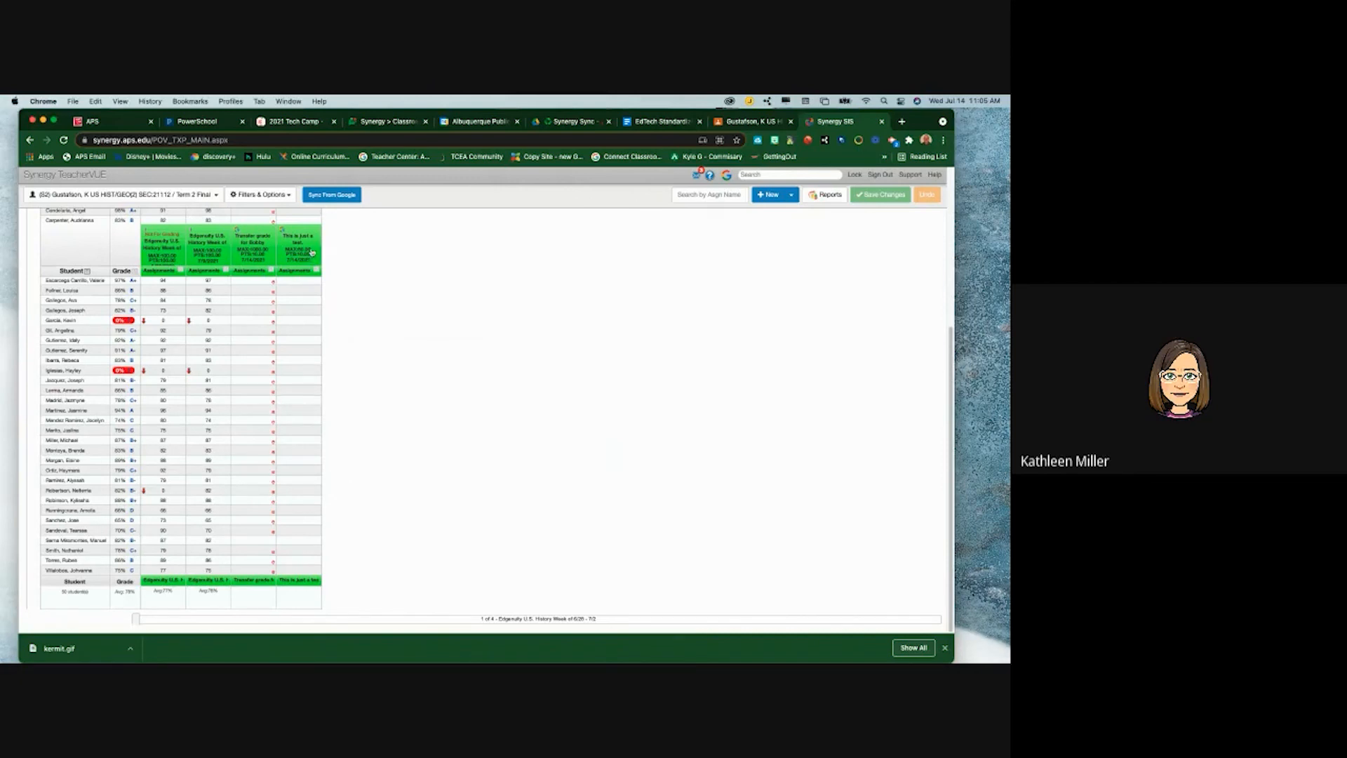
- Go to Classroom's Classwork page for US HIST/GEO(2) and open the Create menu
click(749, 121)
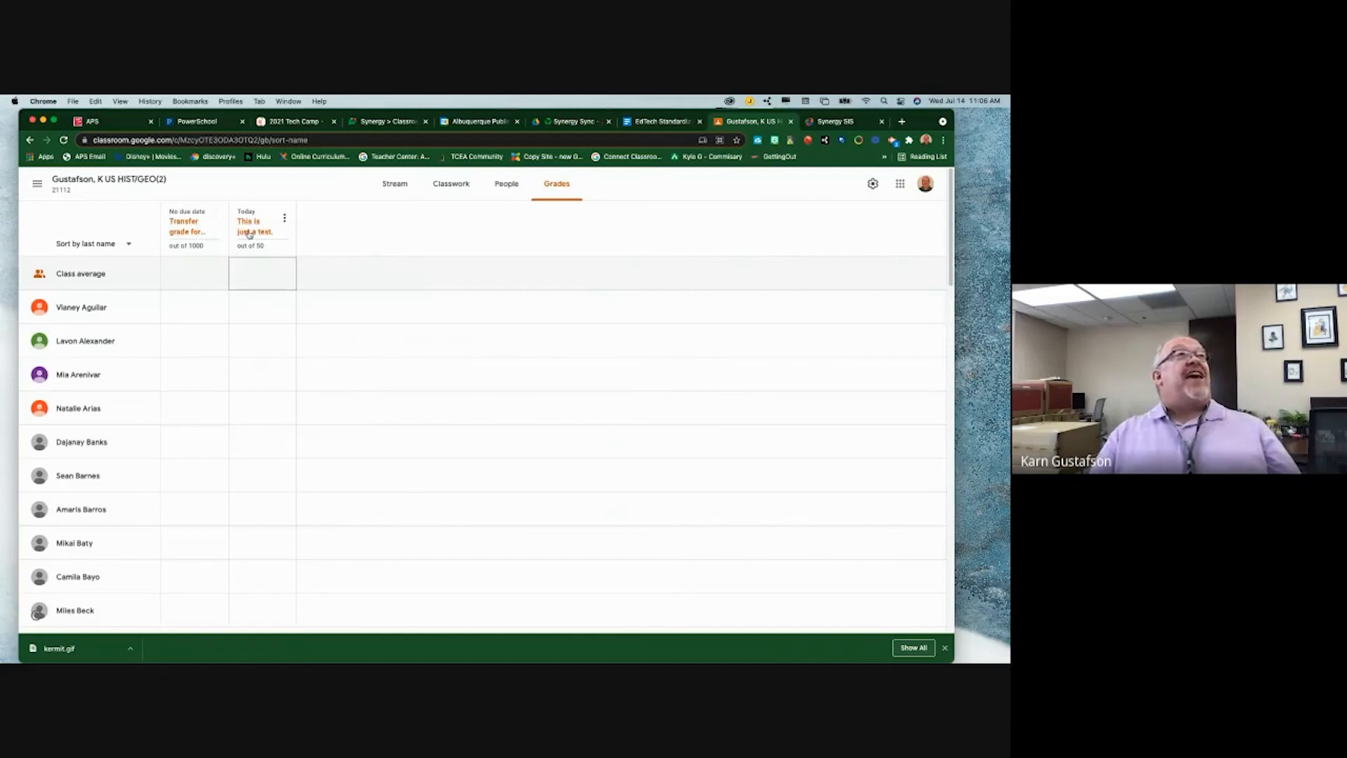
click(452, 185)
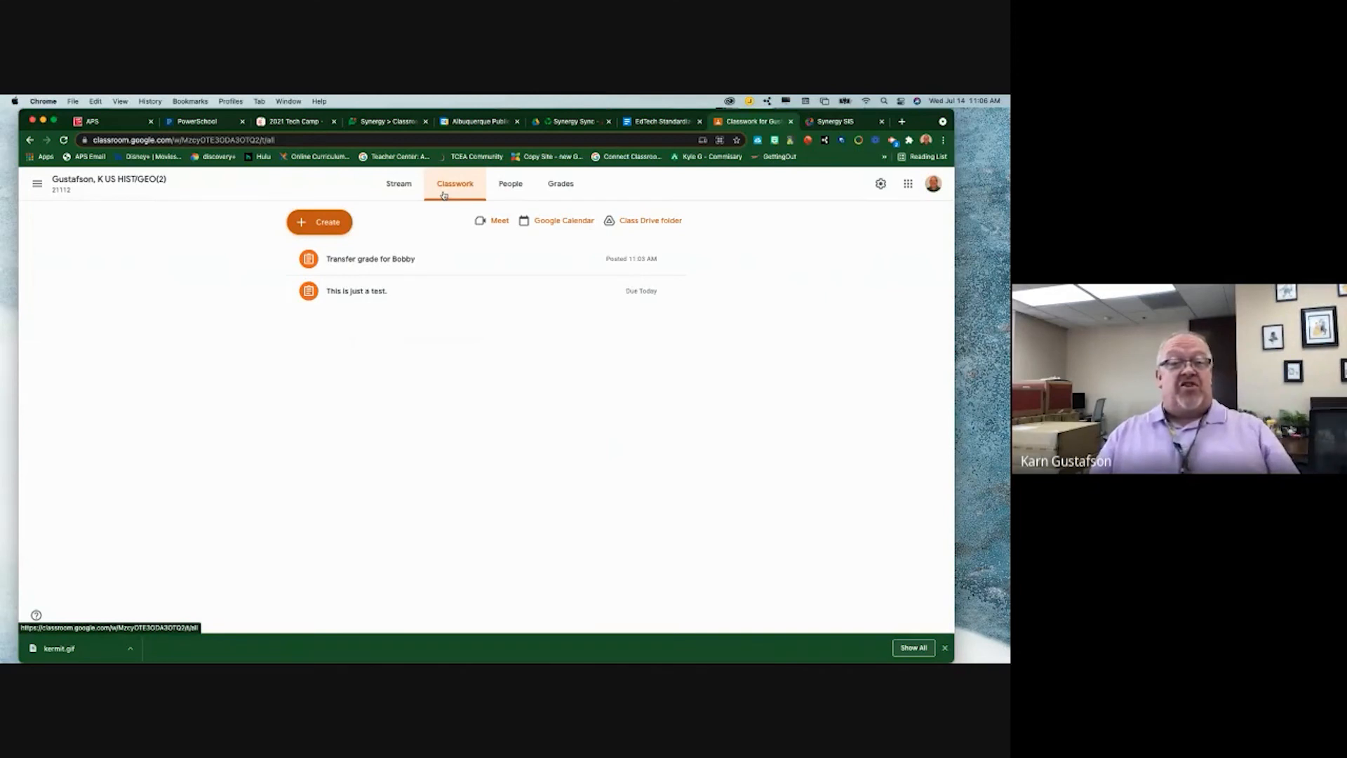
click(326, 224)
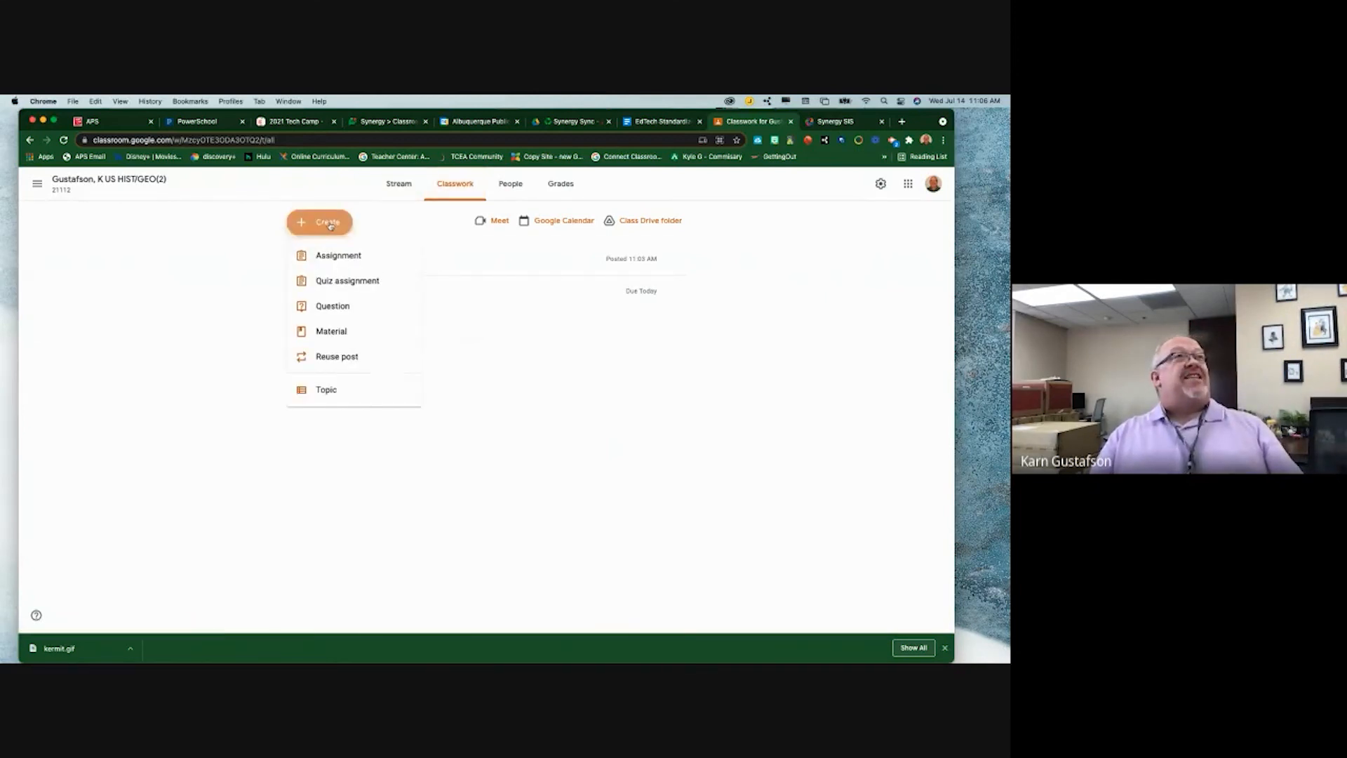
- Start a new assignment and set its recipients to a single student
click(336, 253)
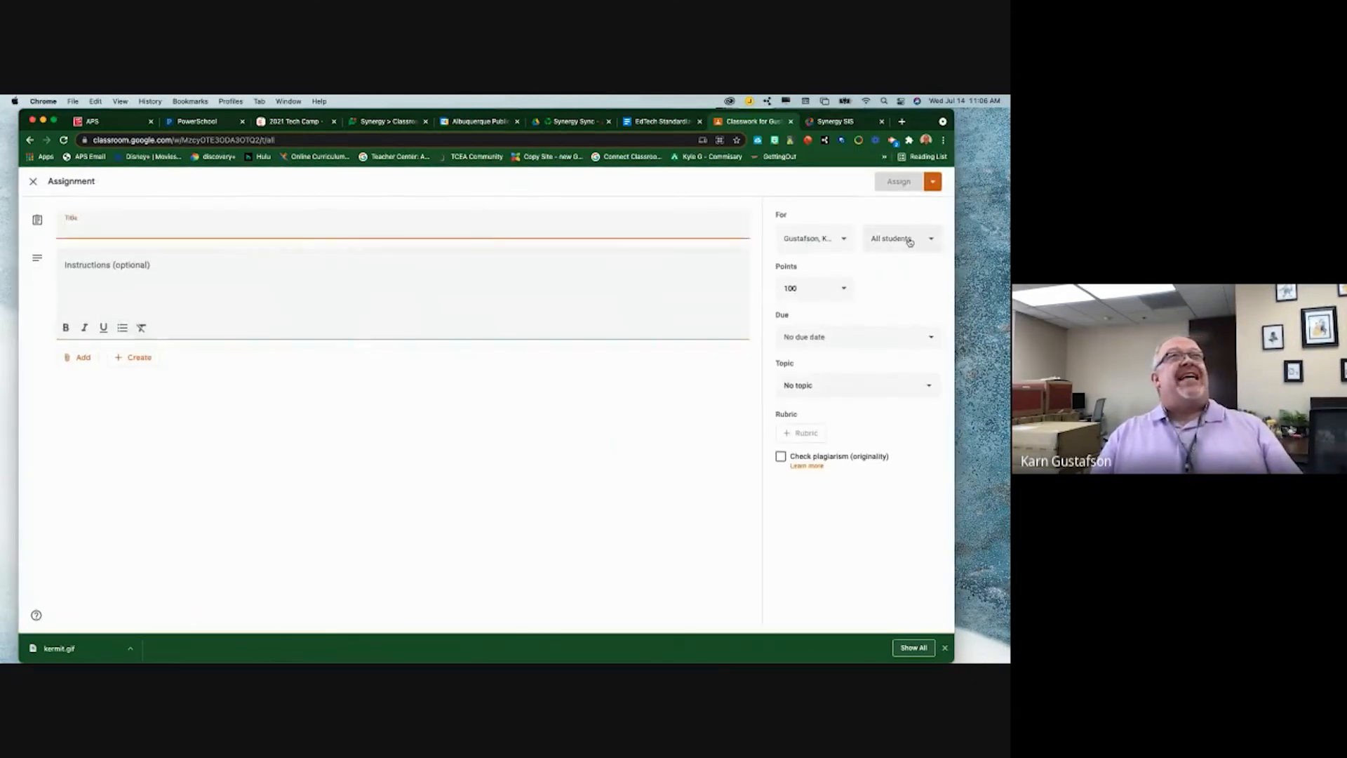
click(908, 240)
click(826, 191)
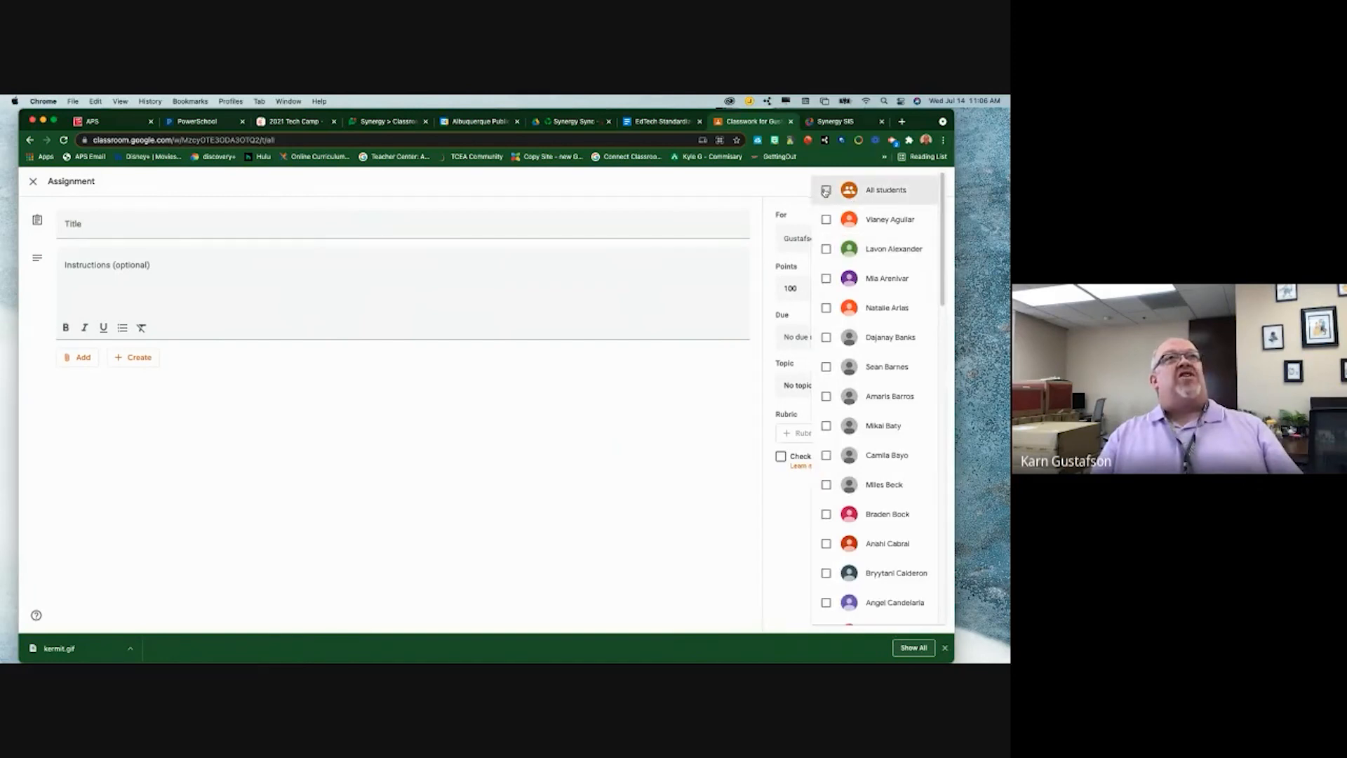
click(827, 574)
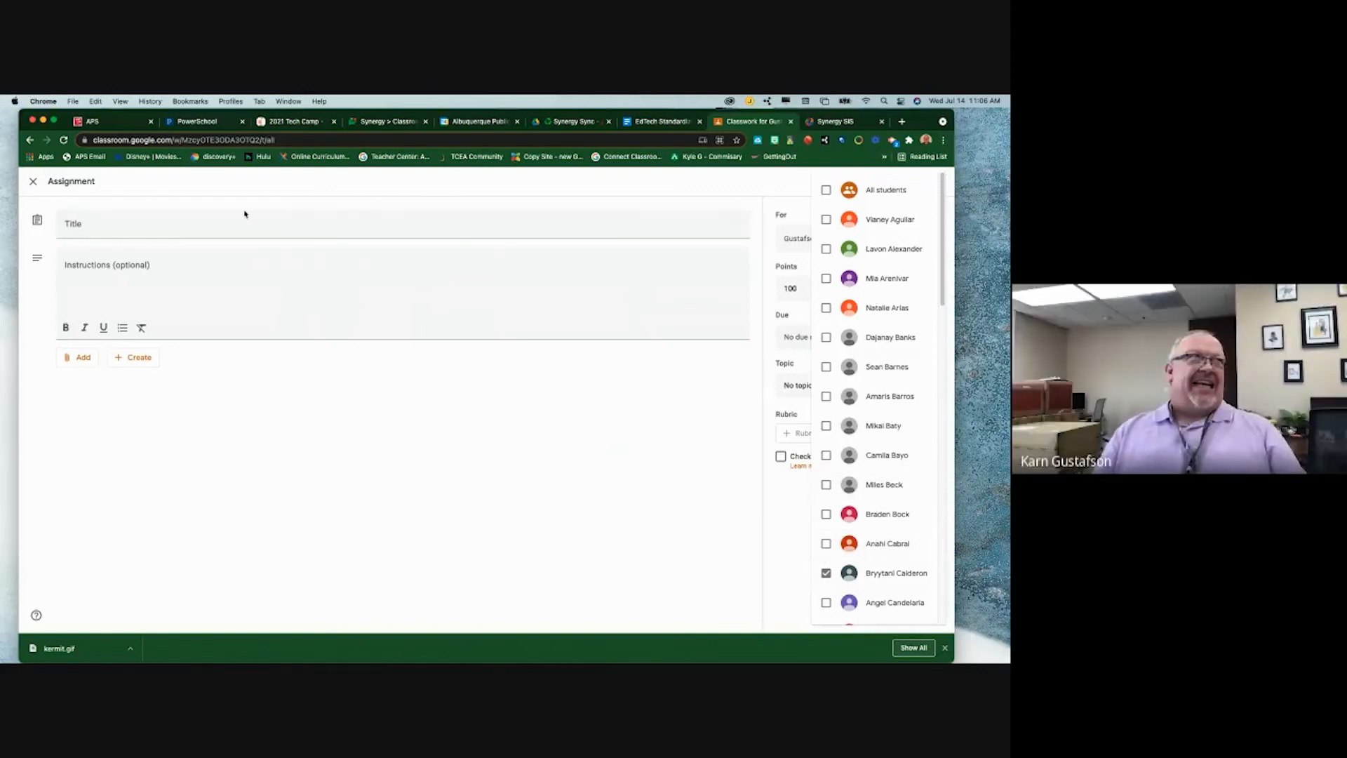
click(208, 232)
click(208, 233)
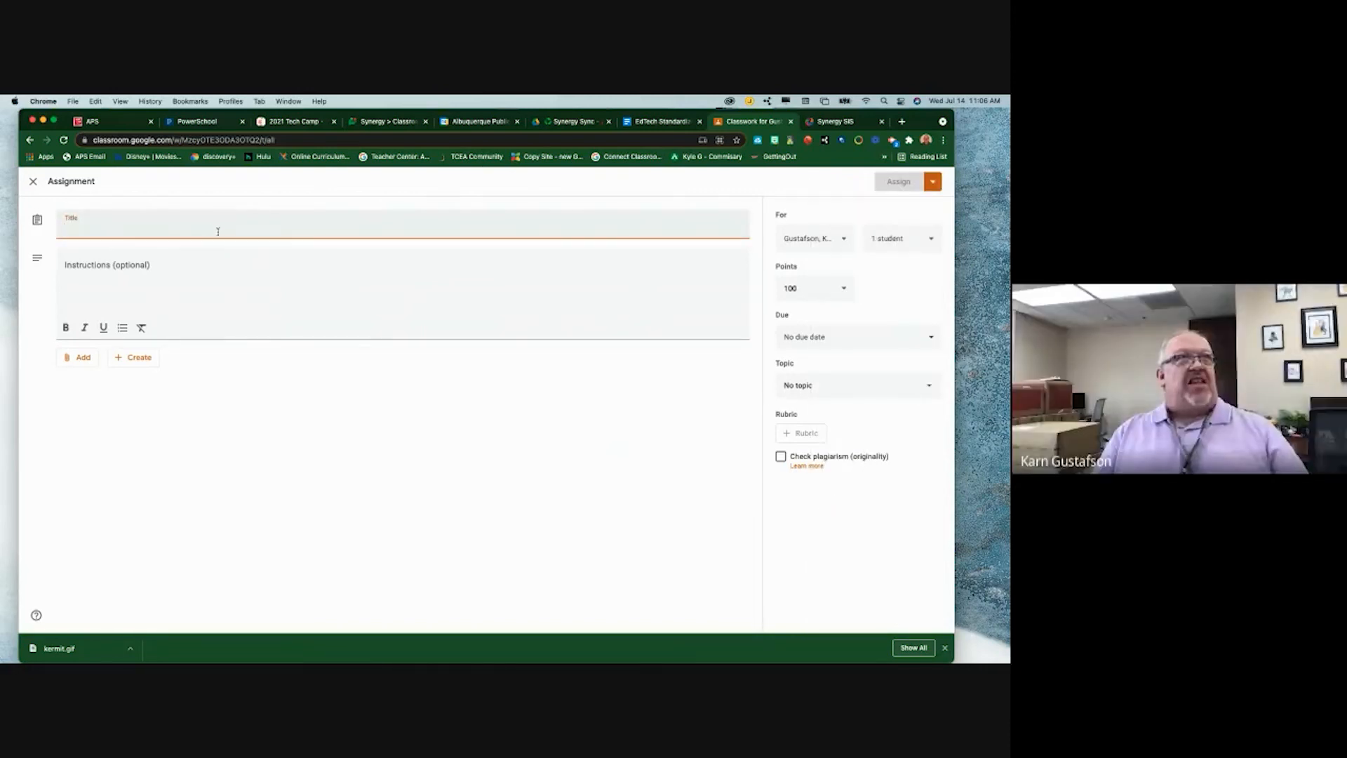
click(907, 245)
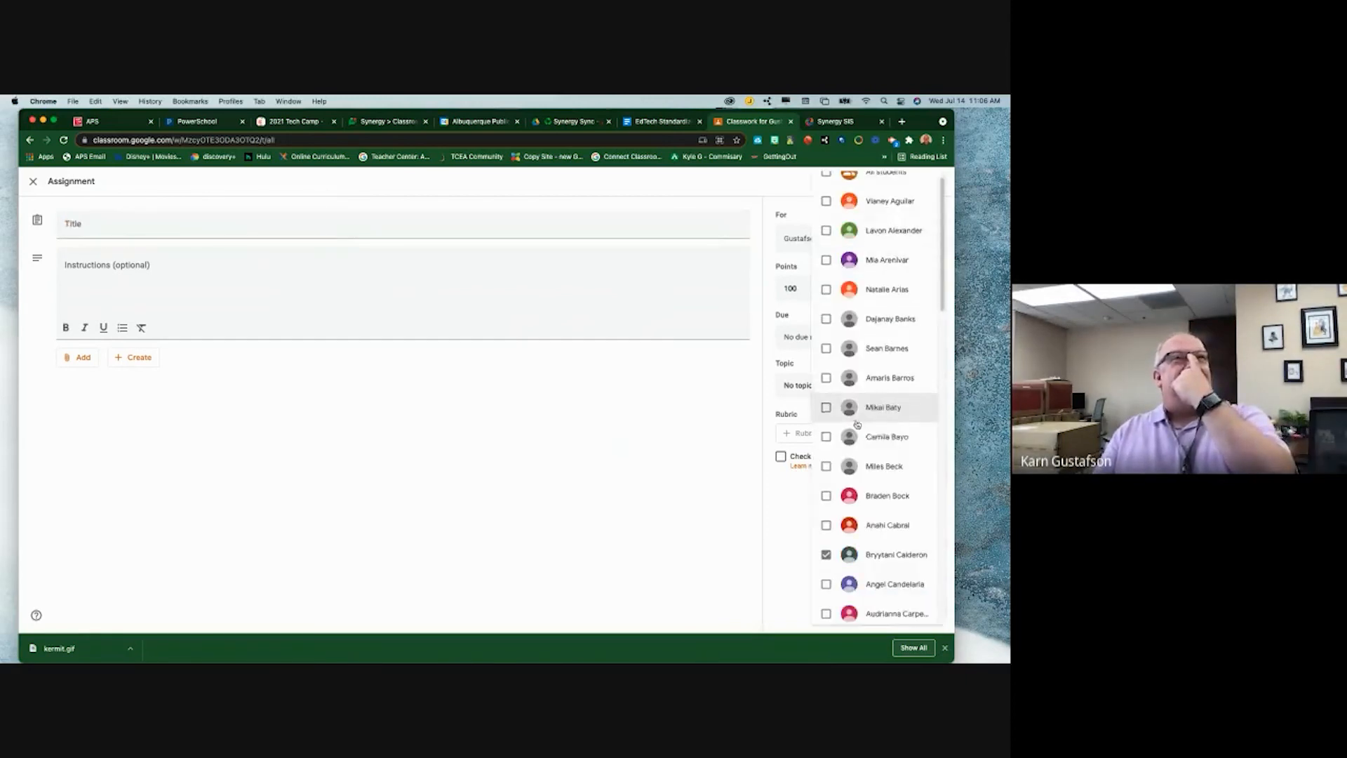
click(828, 554)
scroll(835, 547, up, 1)
click(826, 219)
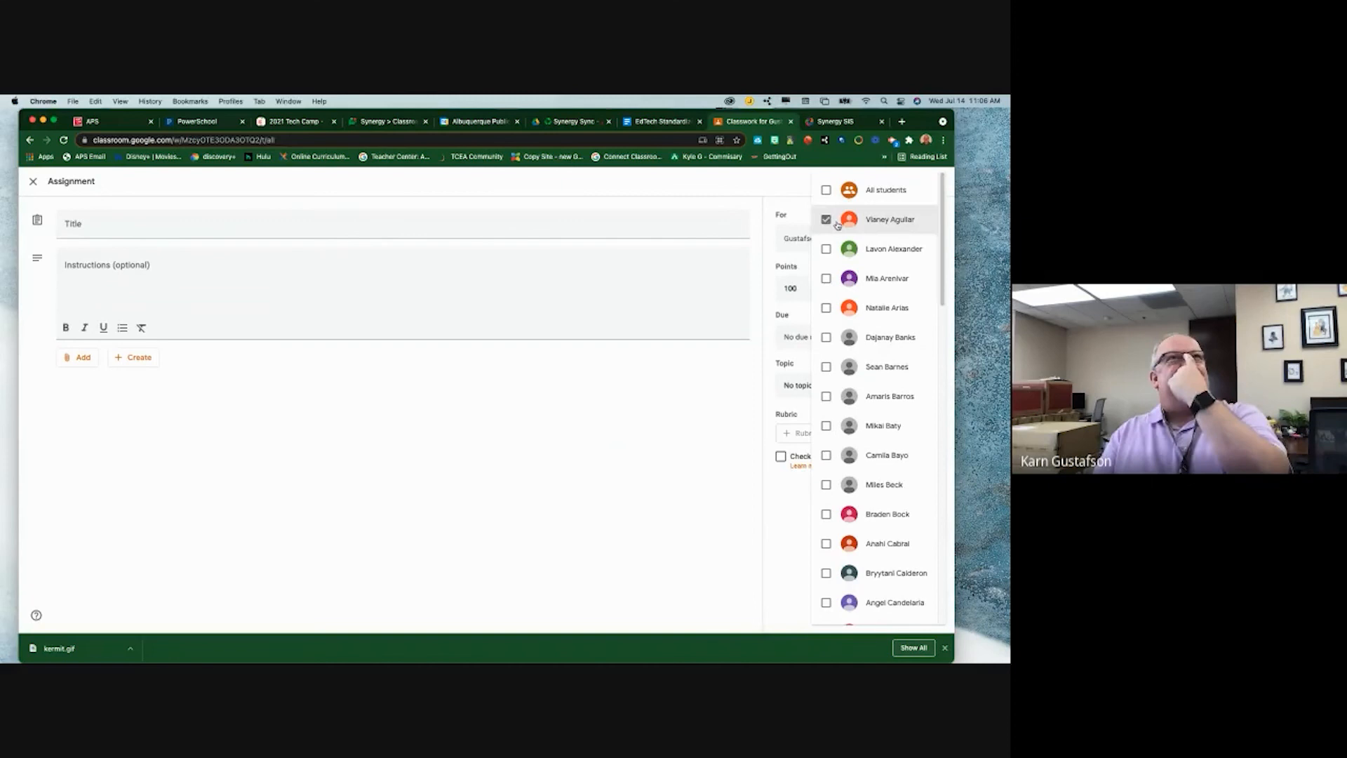
click(156, 215)
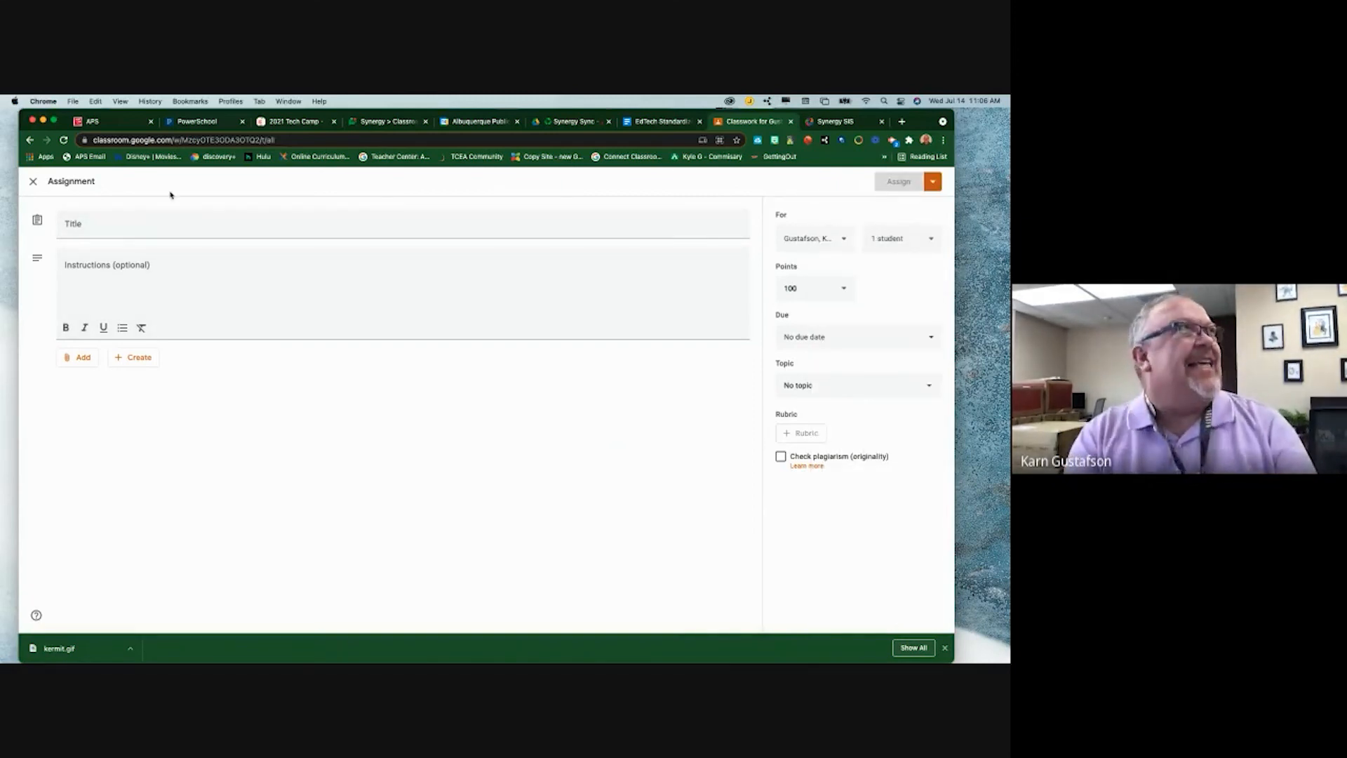
- Title the assignment 'THis is just a test 2' and assign it
click(126, 218)
text(T)
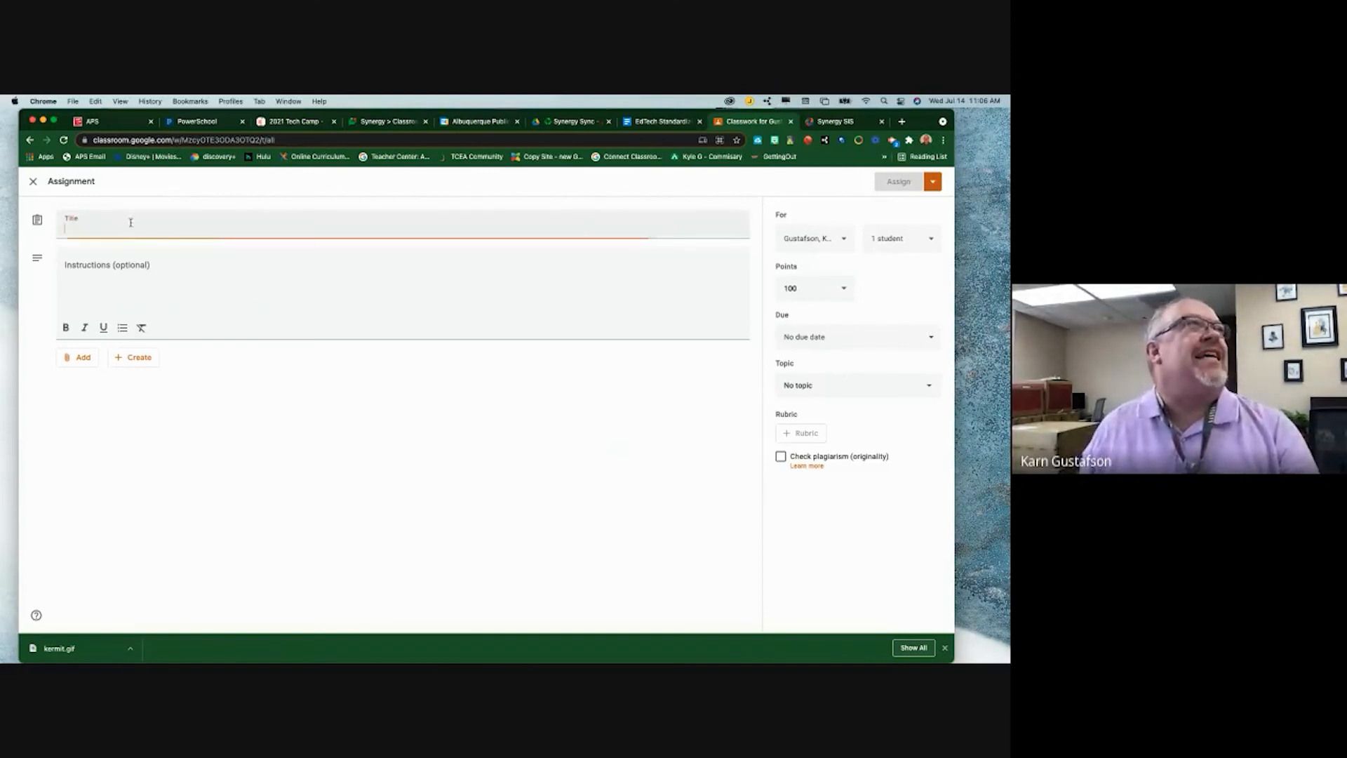
text(Hi is j)
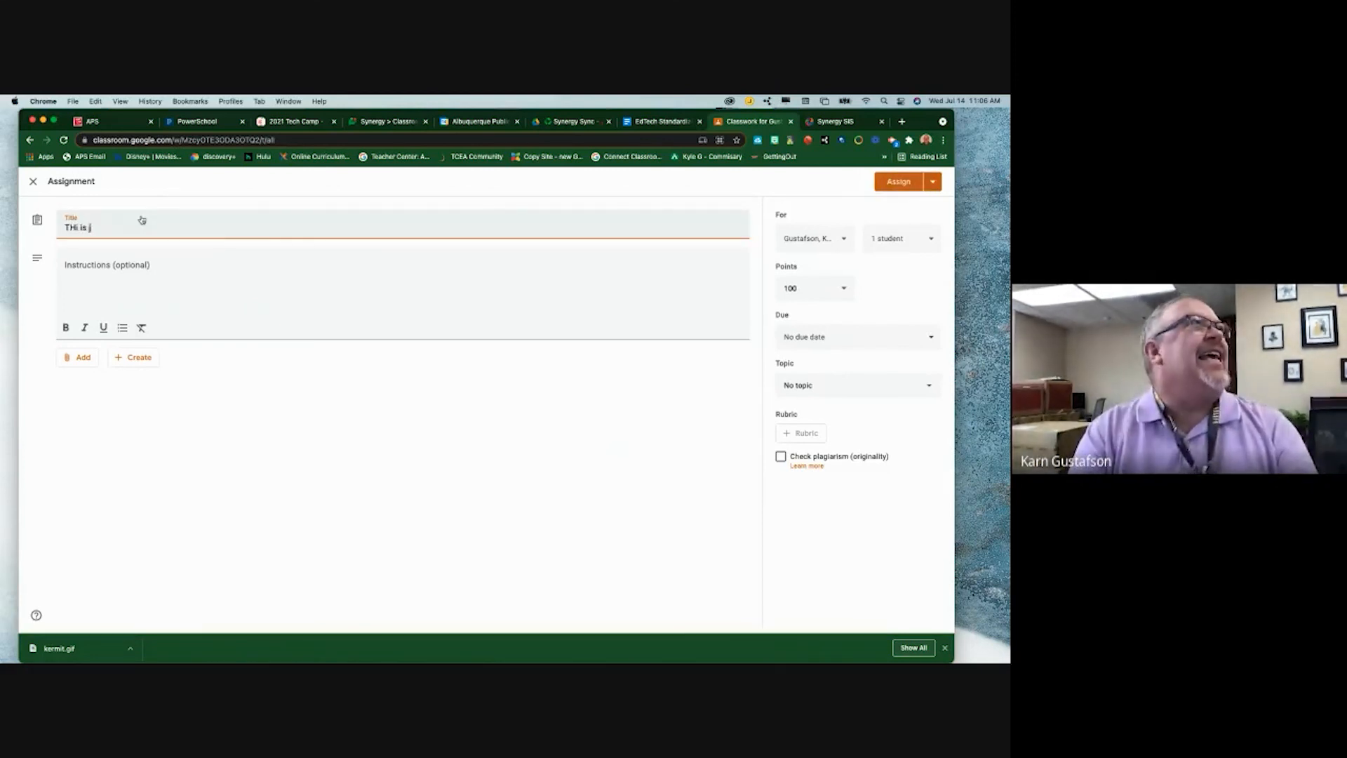
text(ust a test 2)
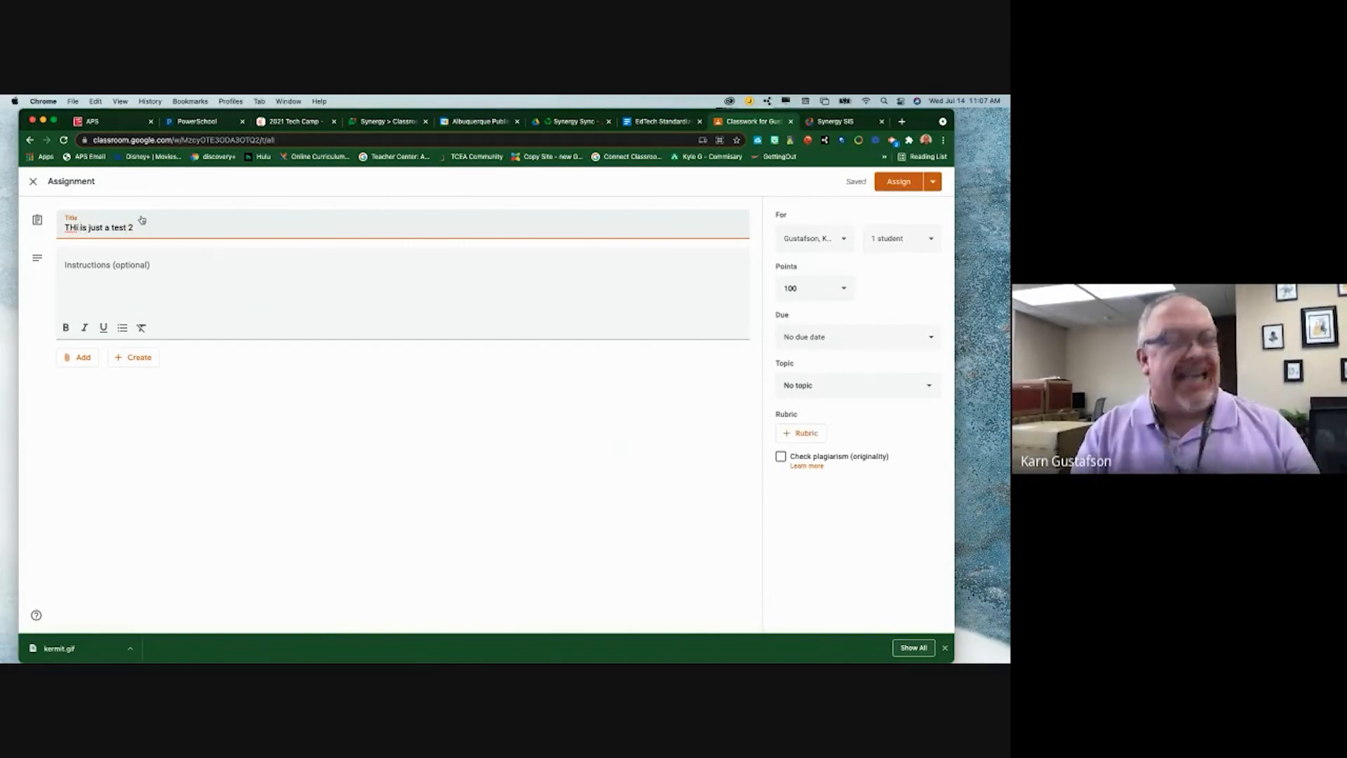
text(s)
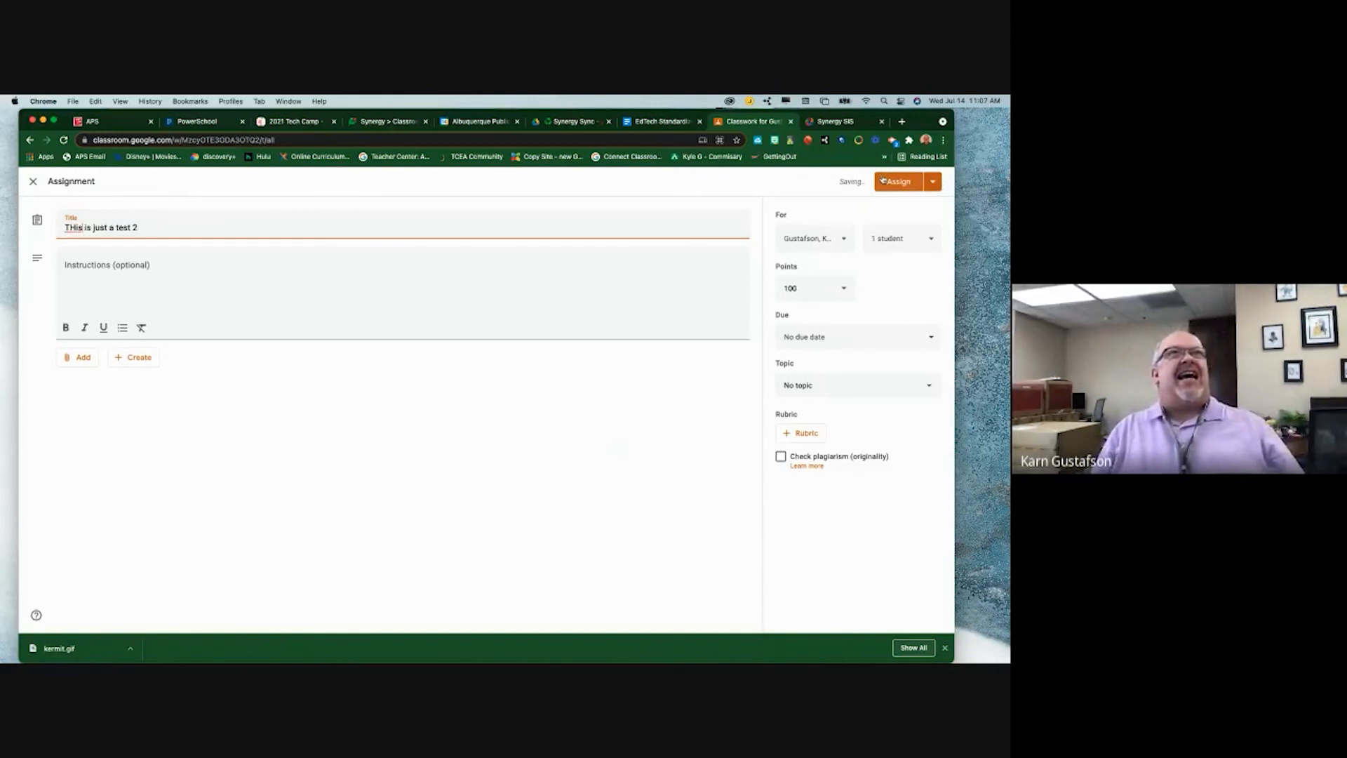
click(898, 184)
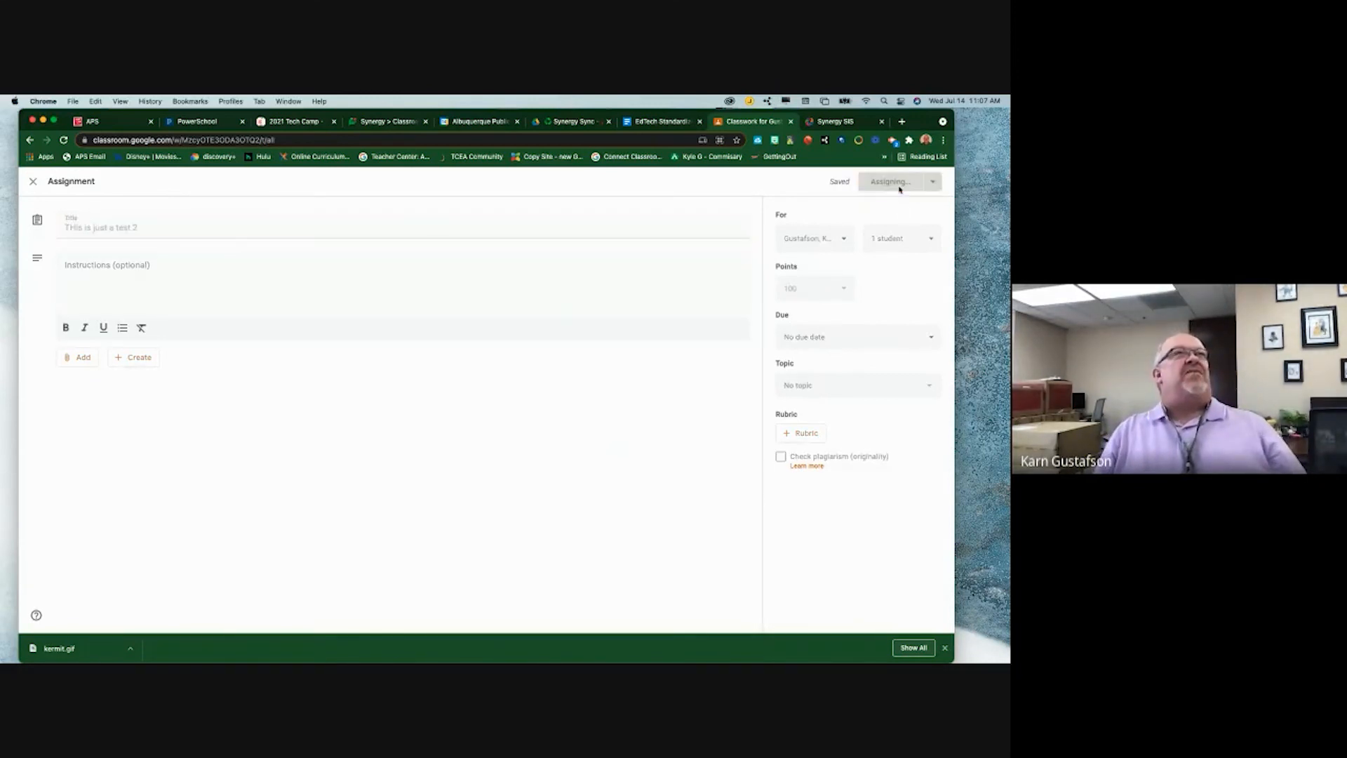
- Sync From Google in Synergy so 'THis is just a test 2' appears as a fifth column
click(825, 122)
click(347, 197)
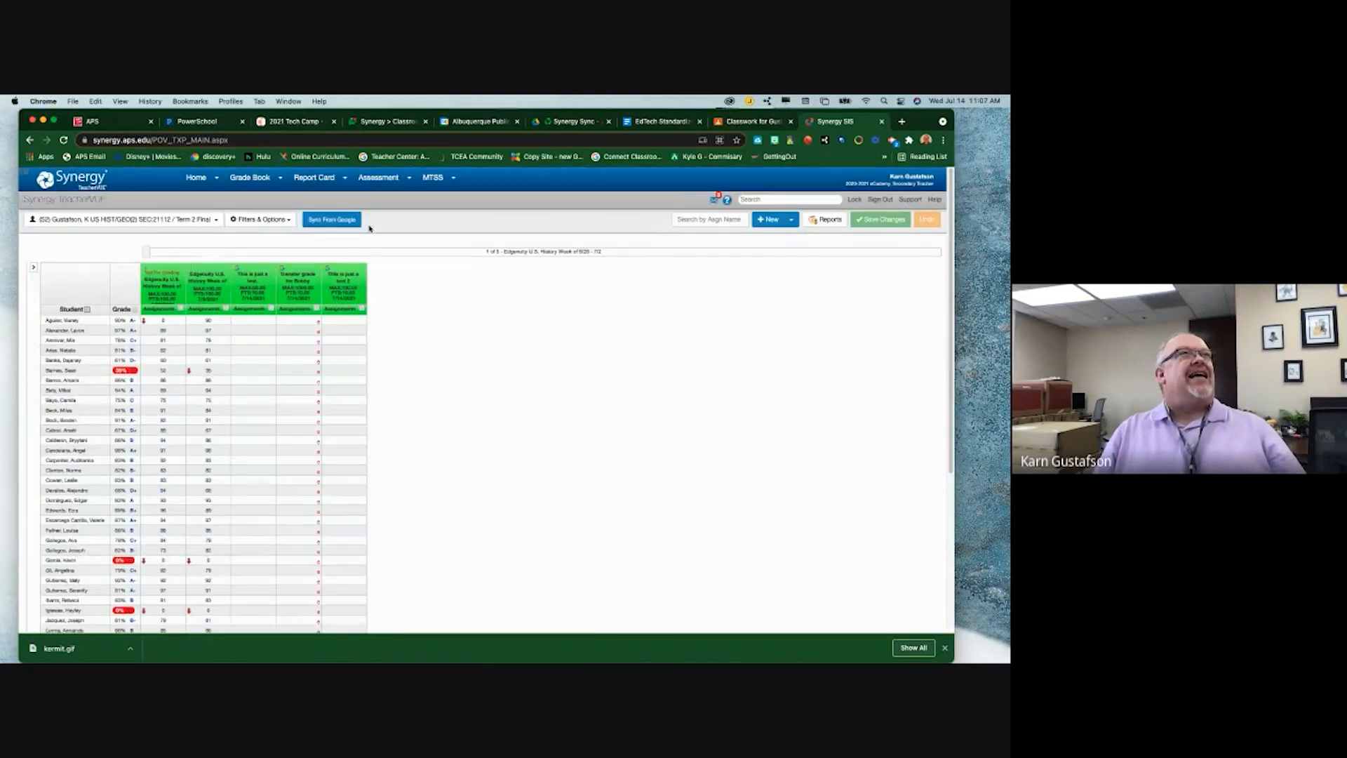
scroll(348, 278, down, 10)
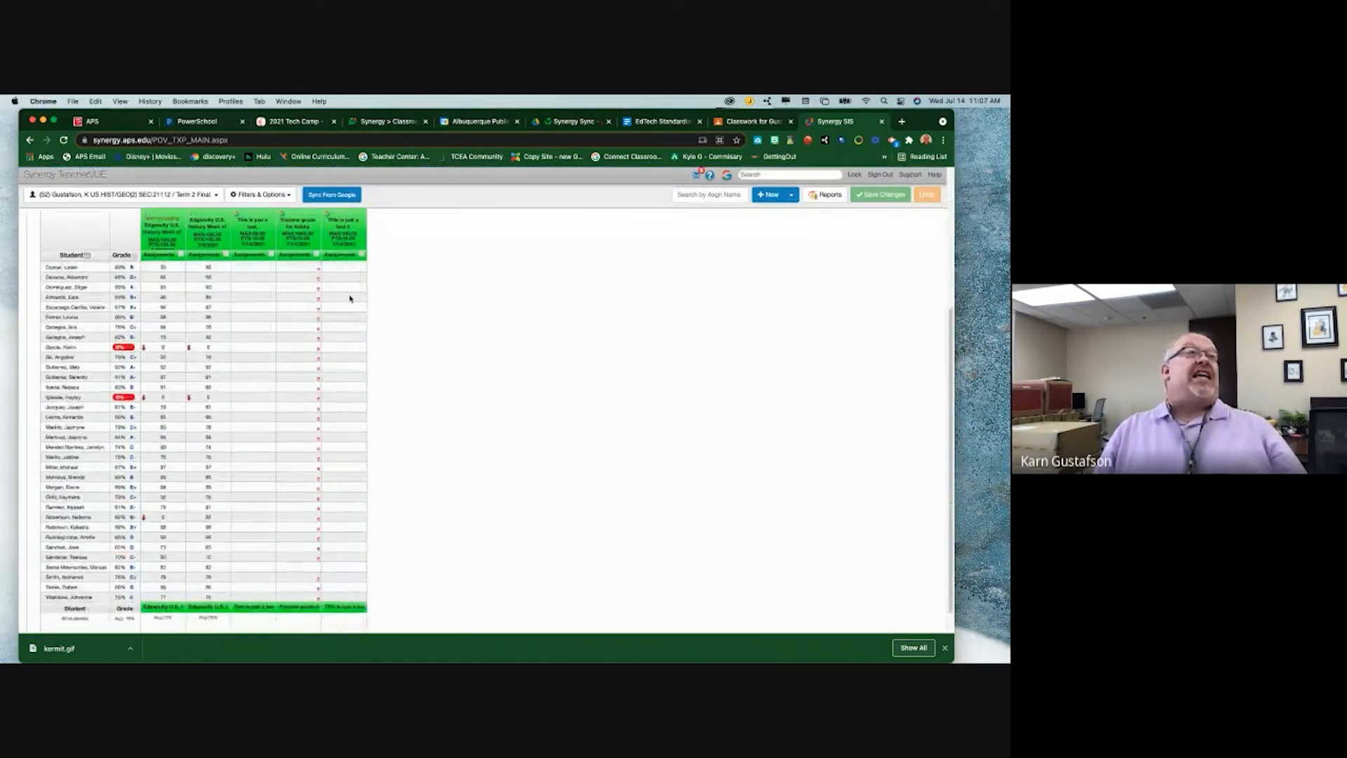
scroll(345, 346, up, 6)
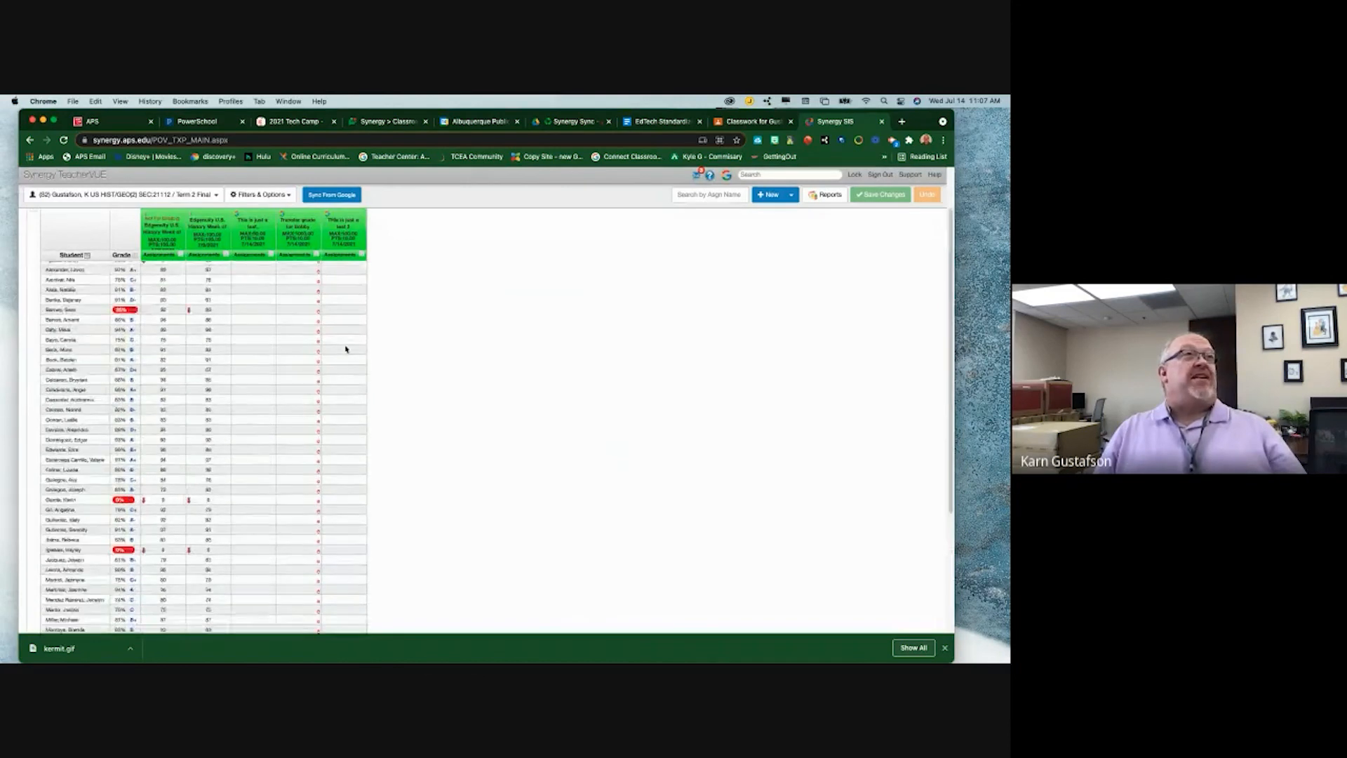
scroll(346, 336, up, 2)
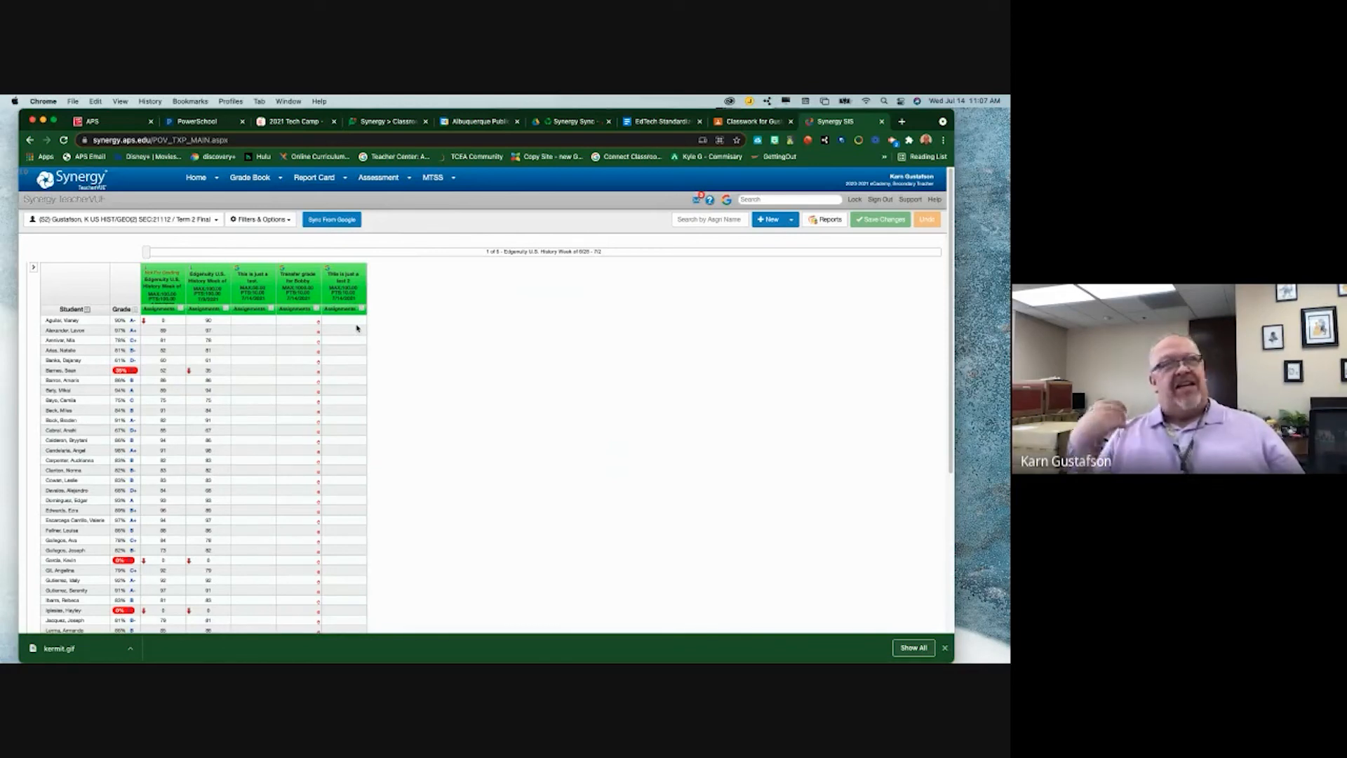
- On test 2's score entry page, unlock from Google, exclude all but the assigned student, and save
click(344, 280)
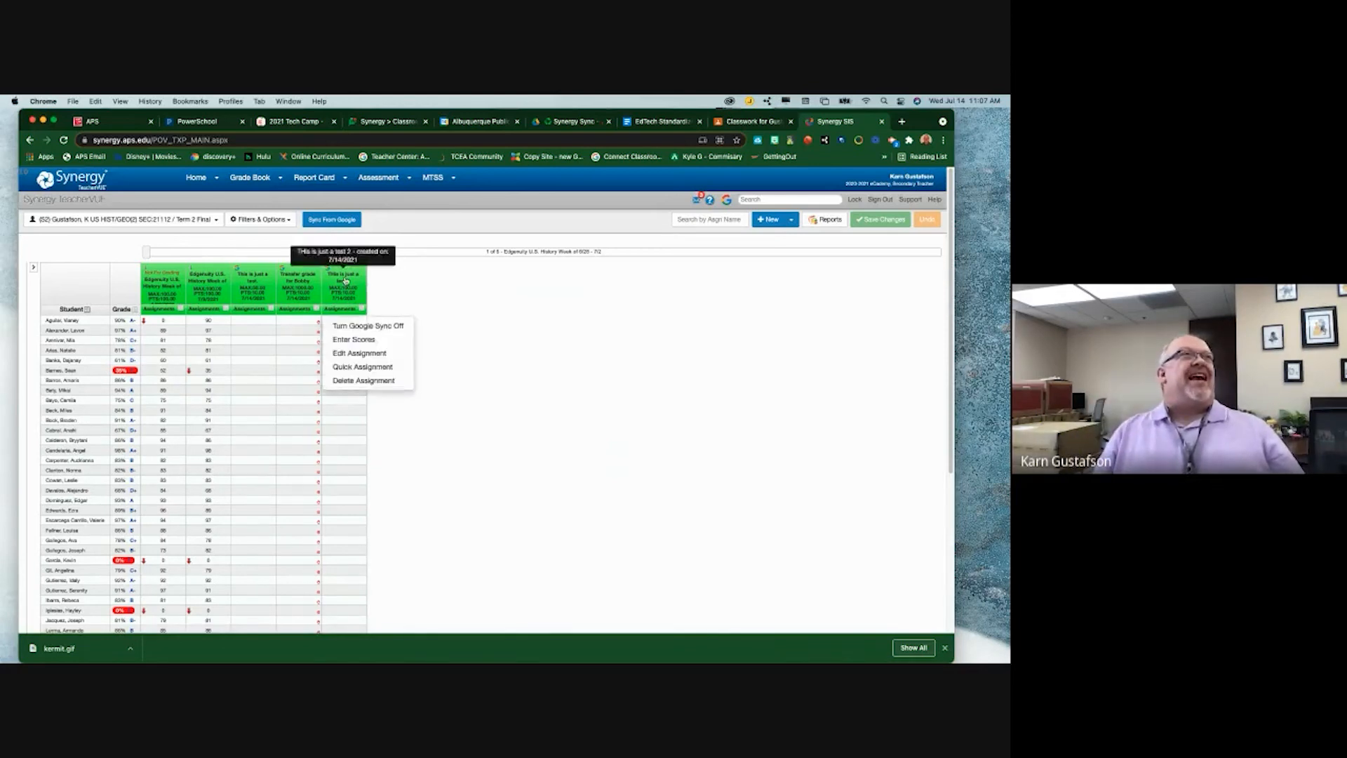
click(364, 341)
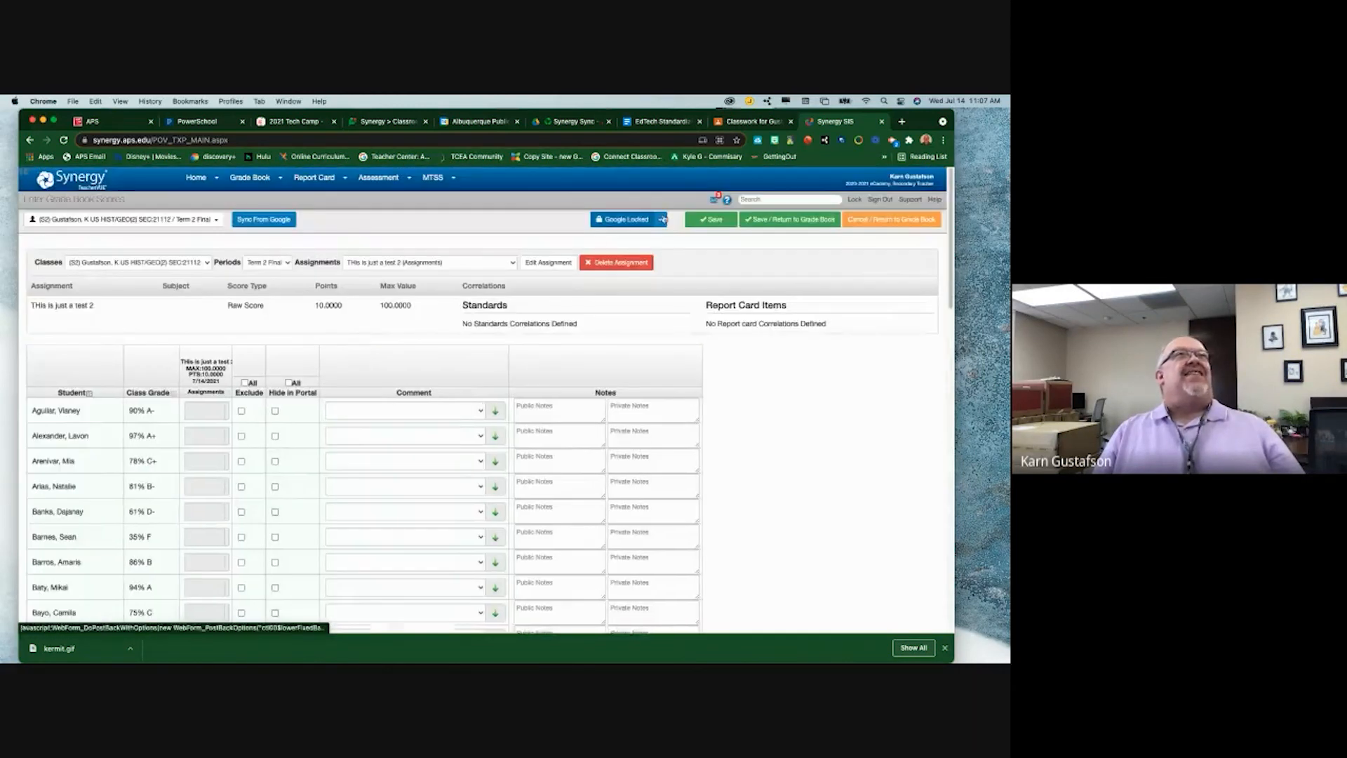
click(662, 220)
click(624, 240)
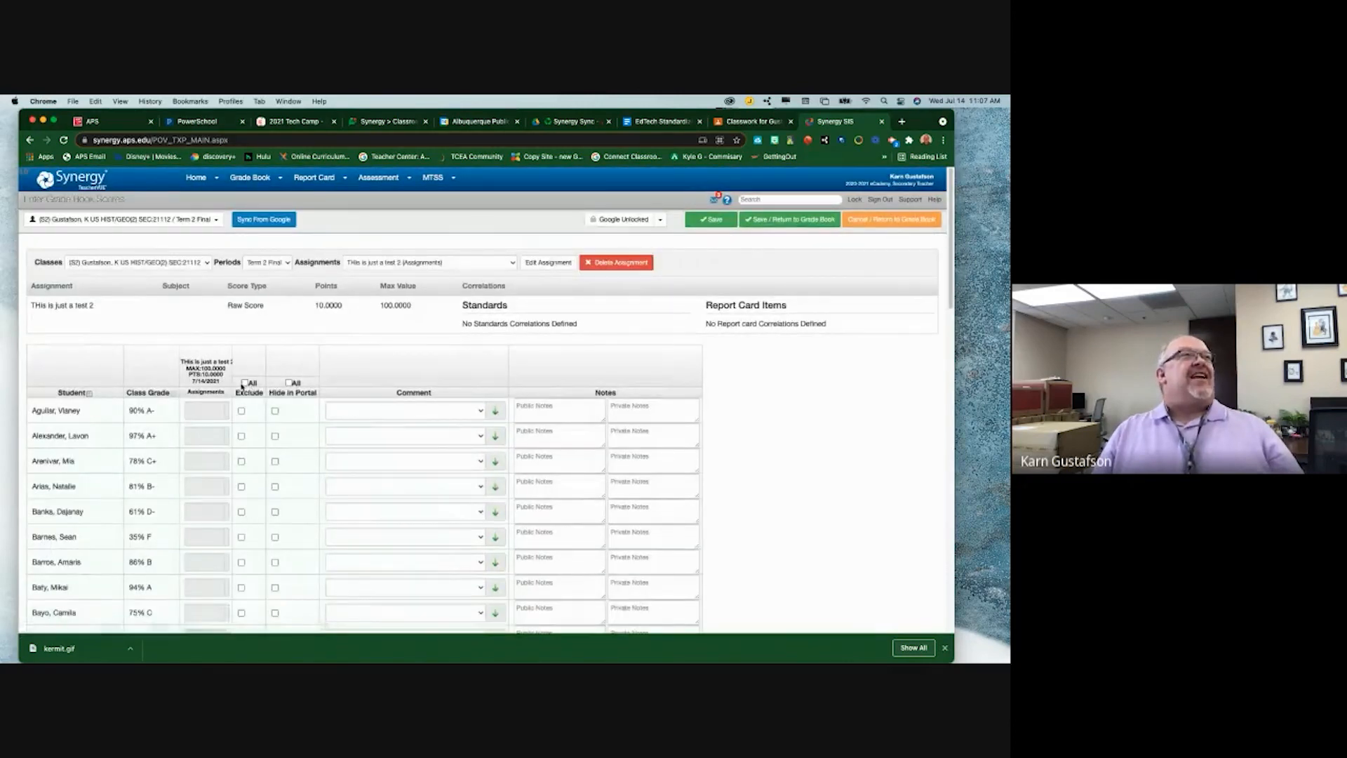
click(245, 383)
click(242, 411)
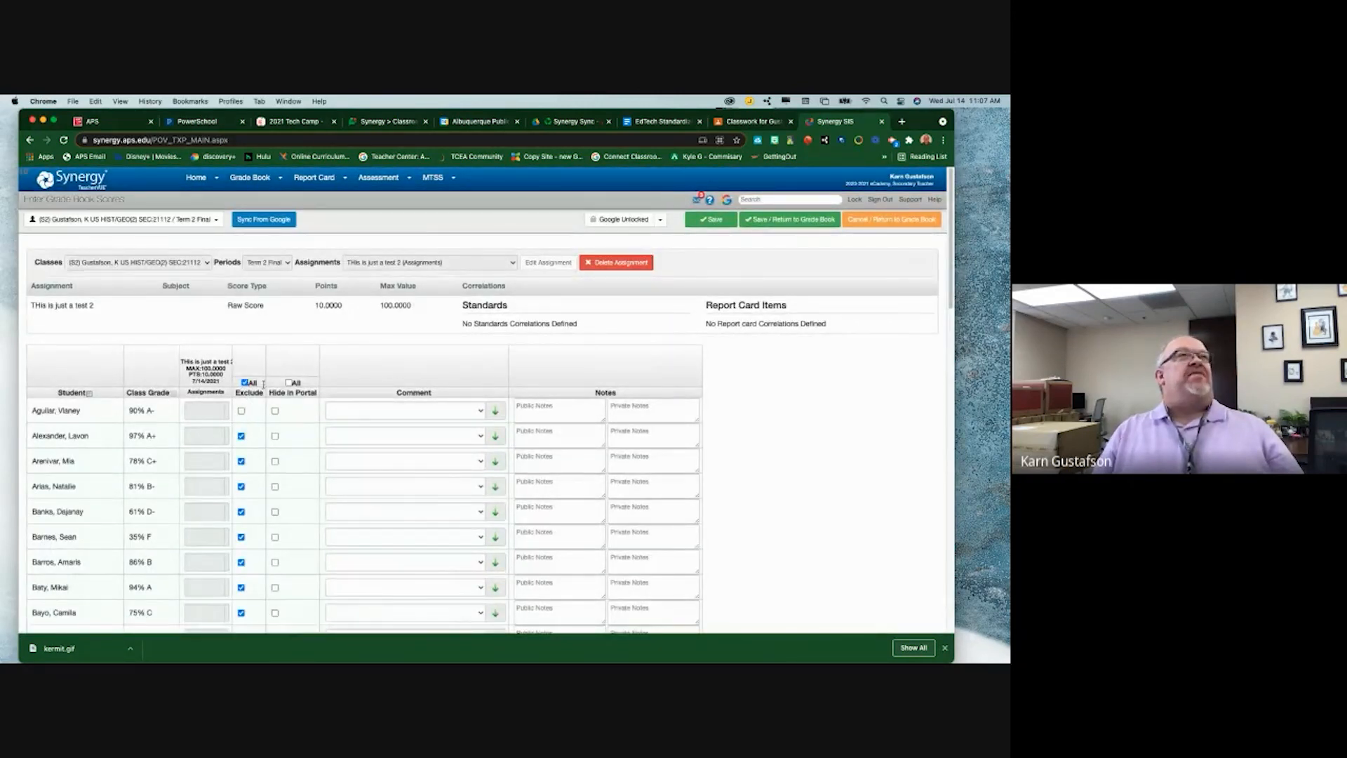
click(801, 221)
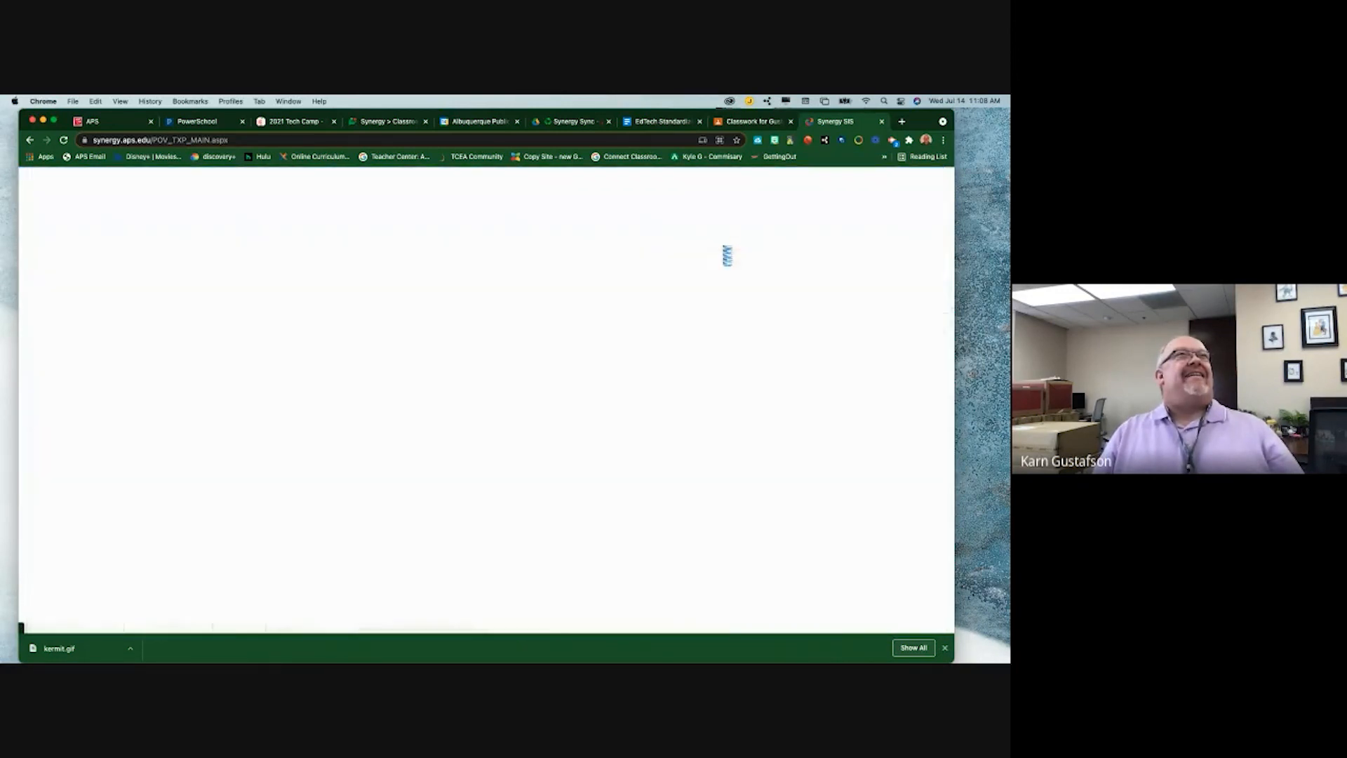
- Edit test 2's assignment to lock all class assignments against Google, then save it
click(343, 284)
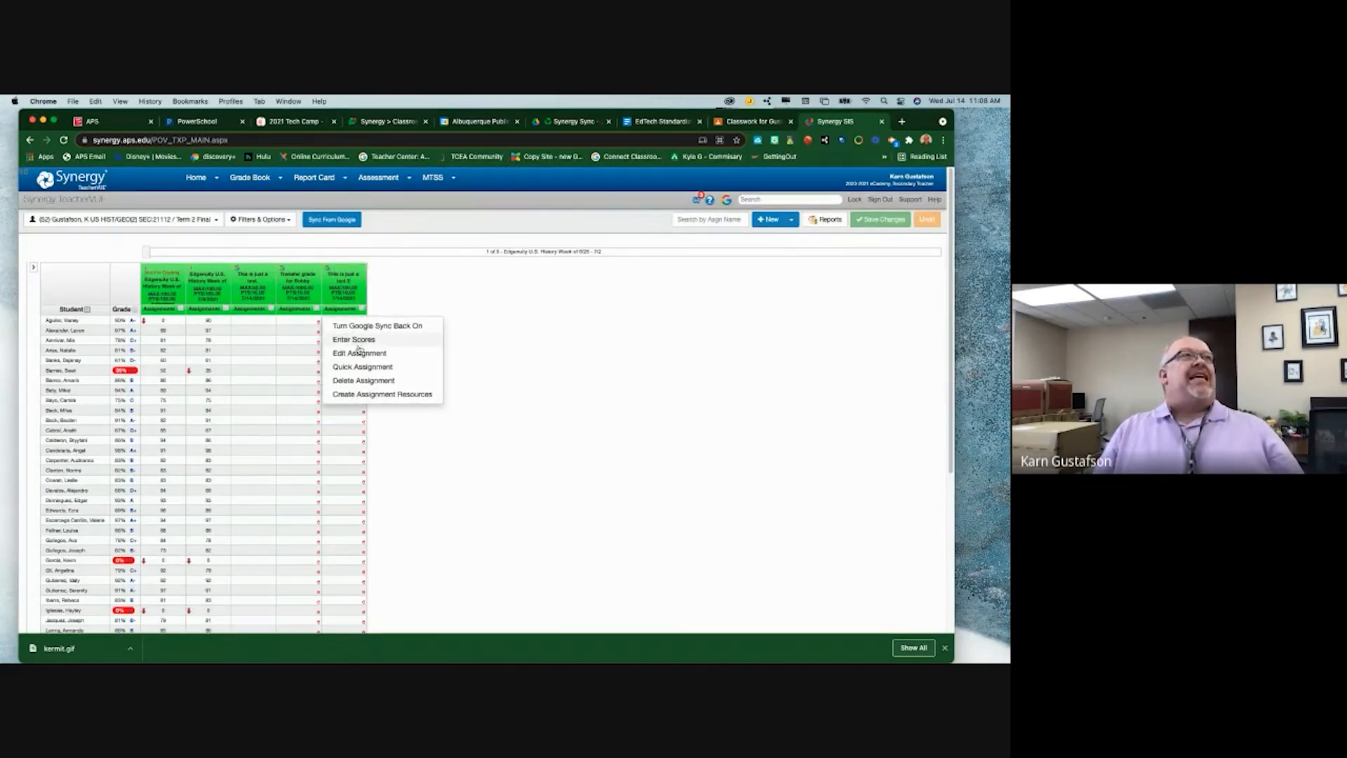
click(363, 353)
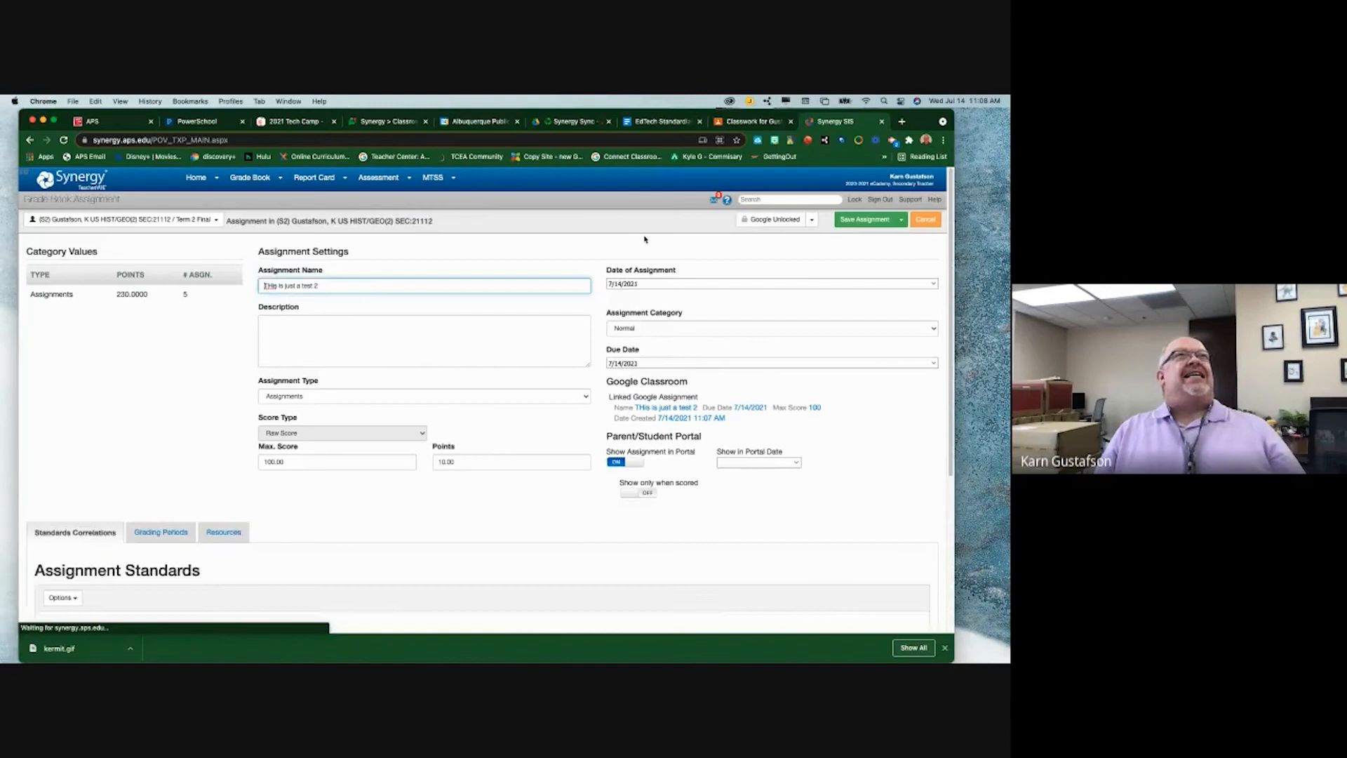
click(811, 219)
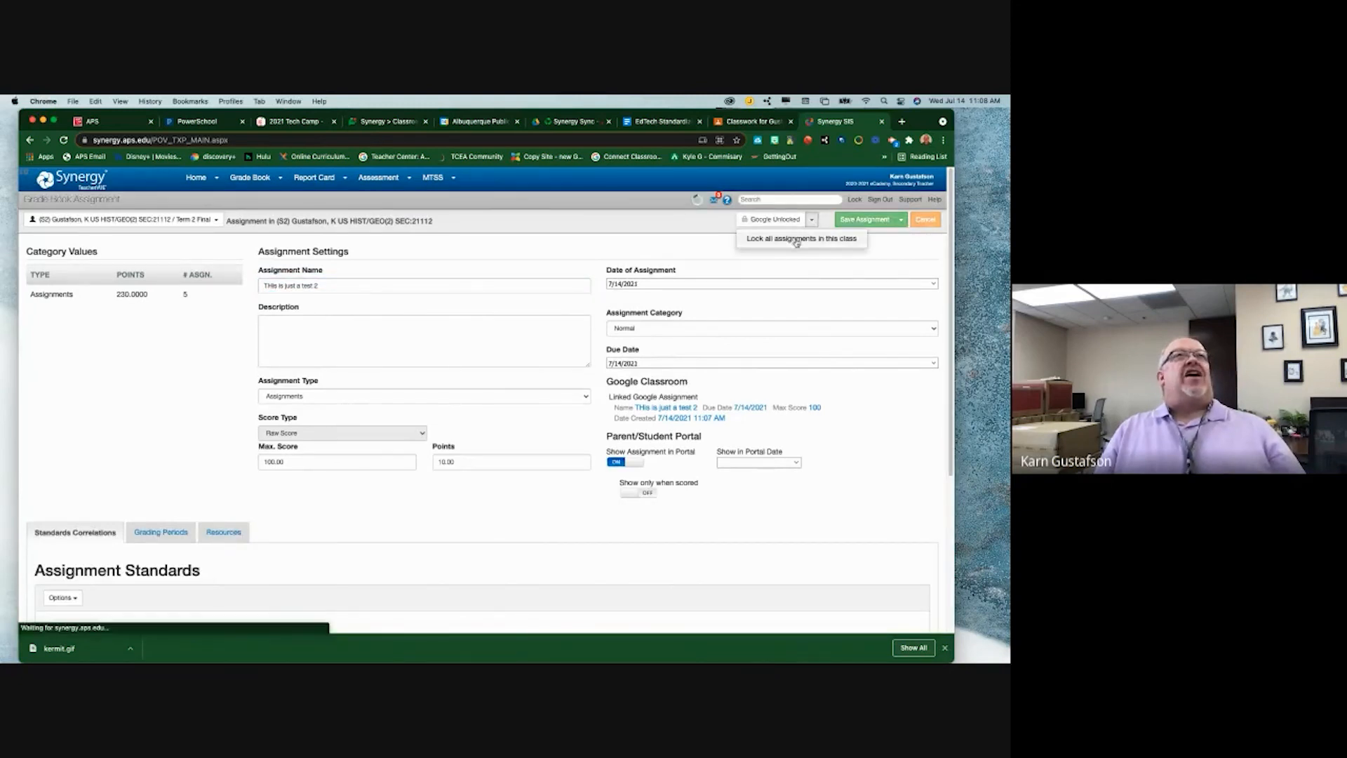
click(797, 240)
click(861, 223)
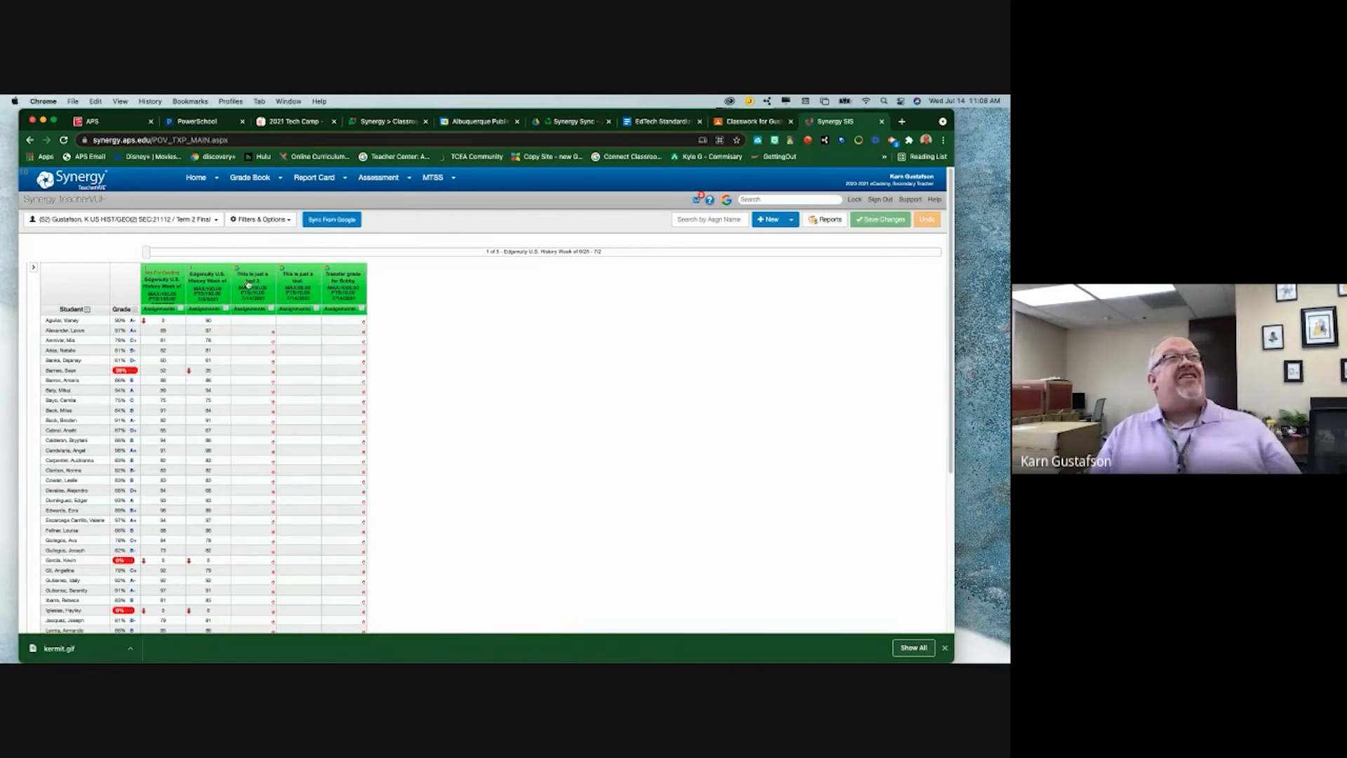
- Open and save the score entry page for 'This is just a test.'
click(303, 288)
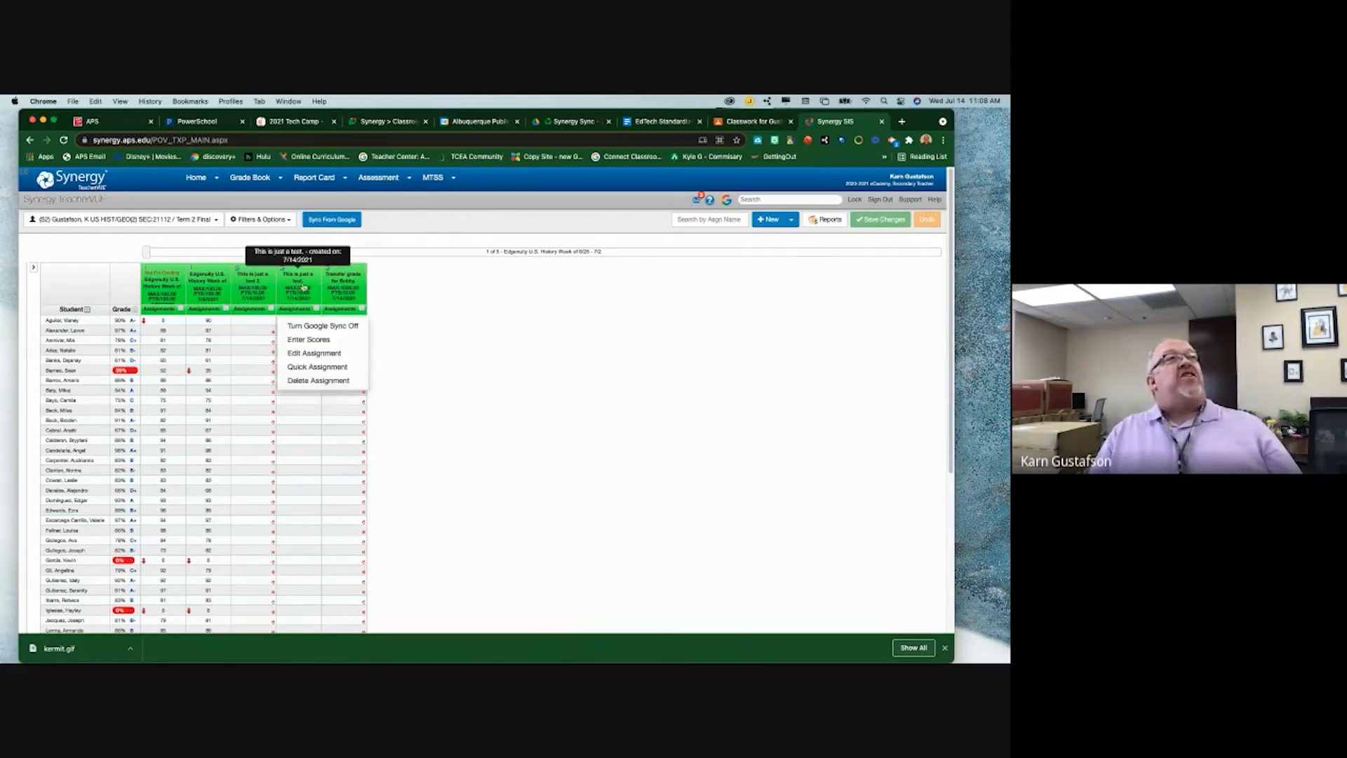
click(311, 340)
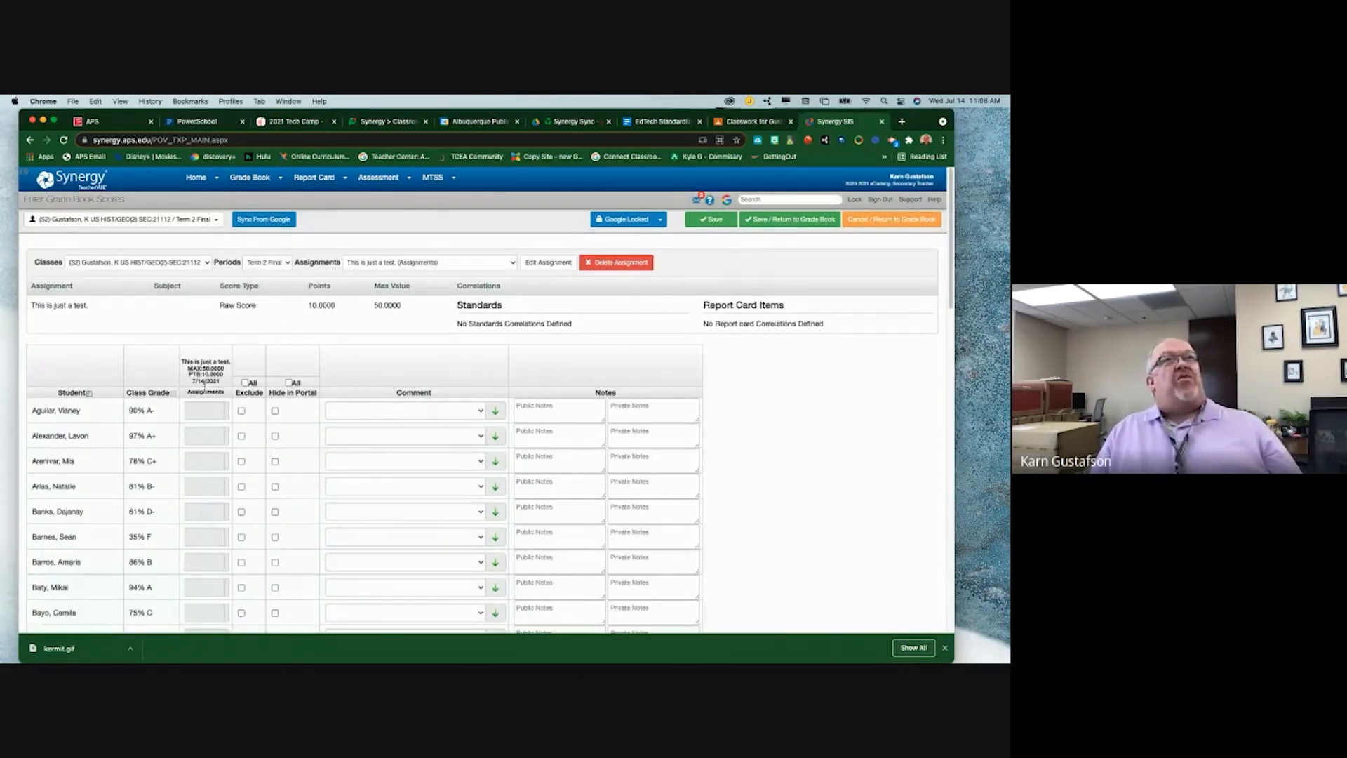
click(712, 223)
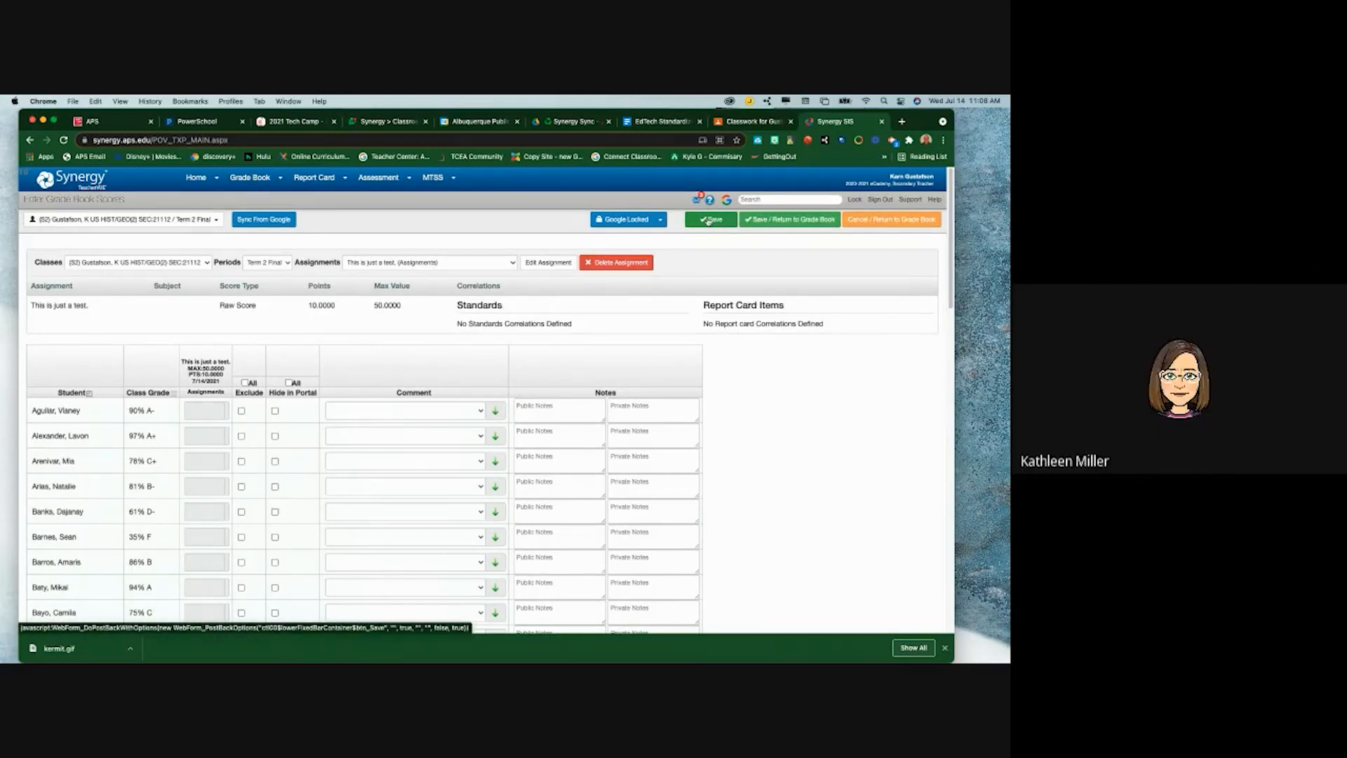
- Unlock all of the class's assignments from Google and return to the grade book
click(662, 221)
click(652, 238)
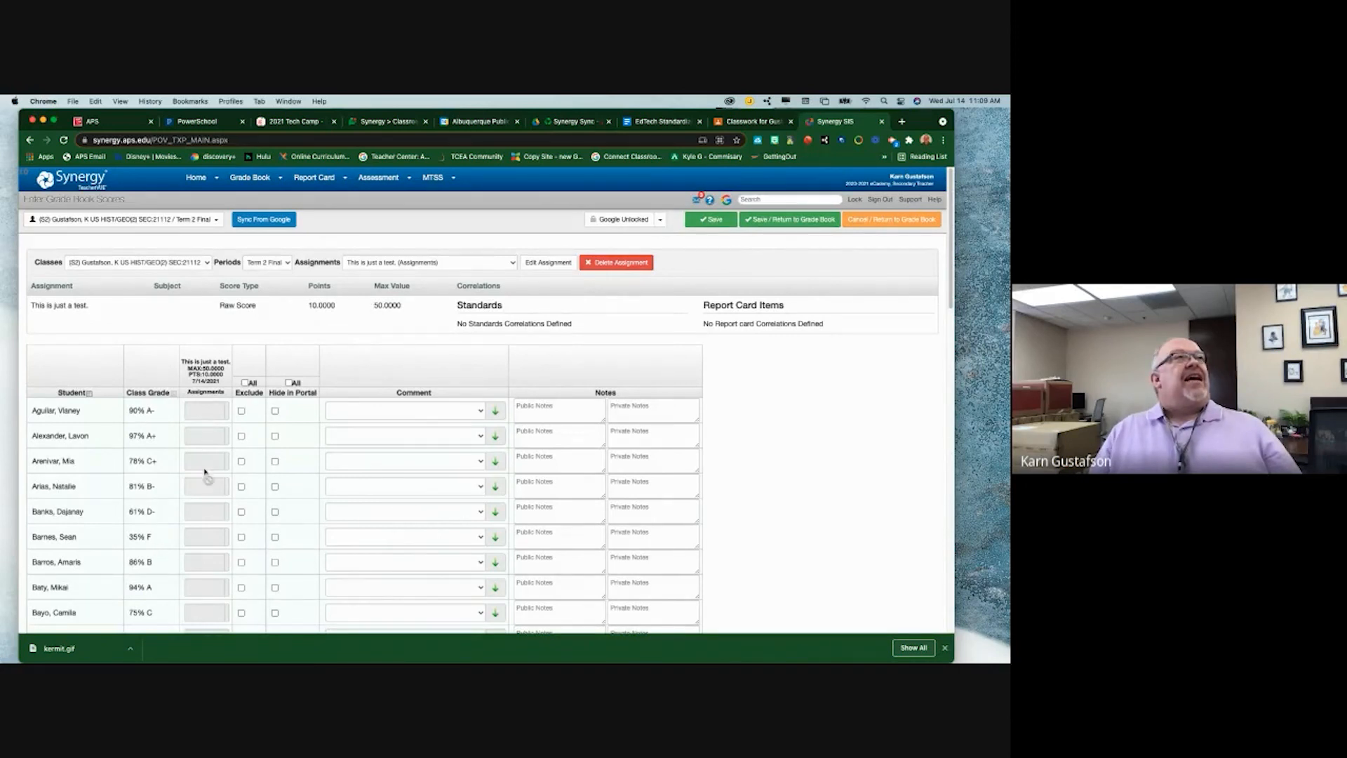
scroll(225, 550, down, 1)
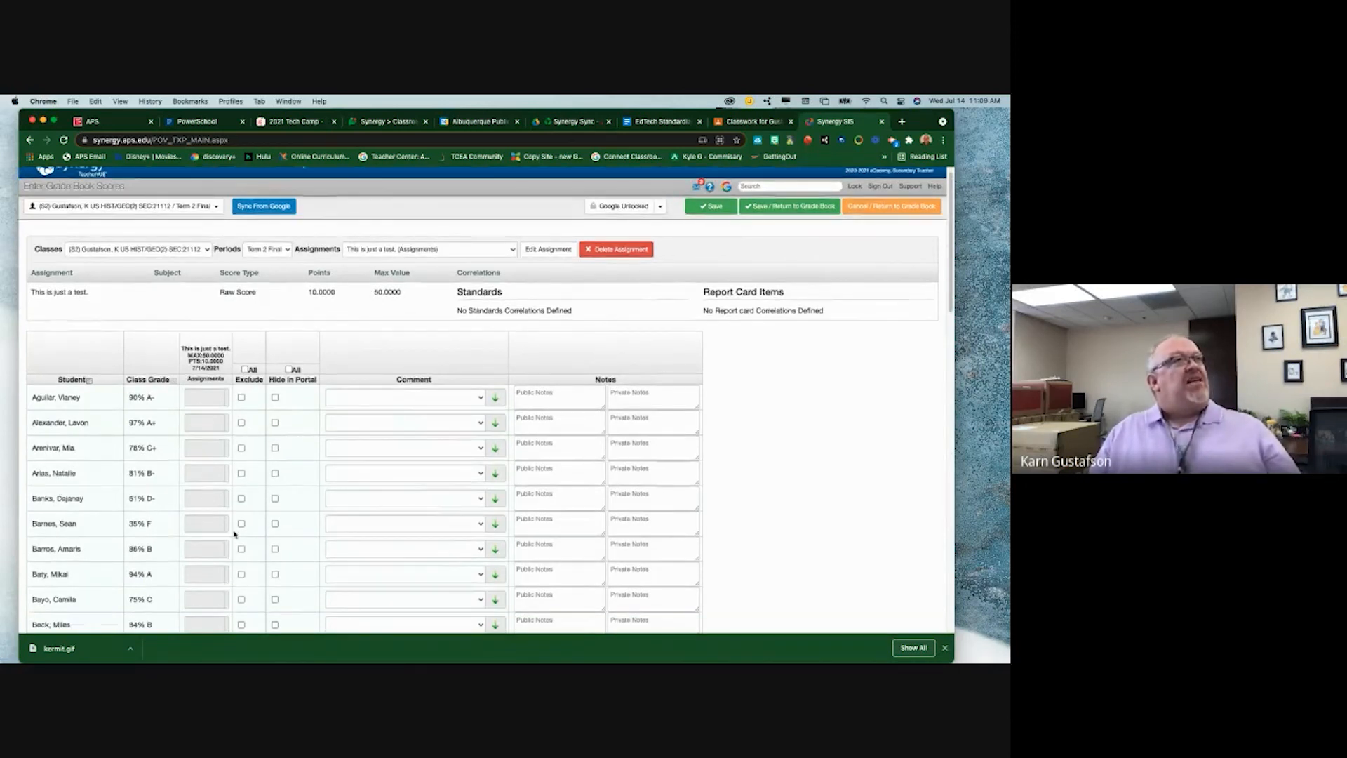
scroll(228, 520, up, 1)
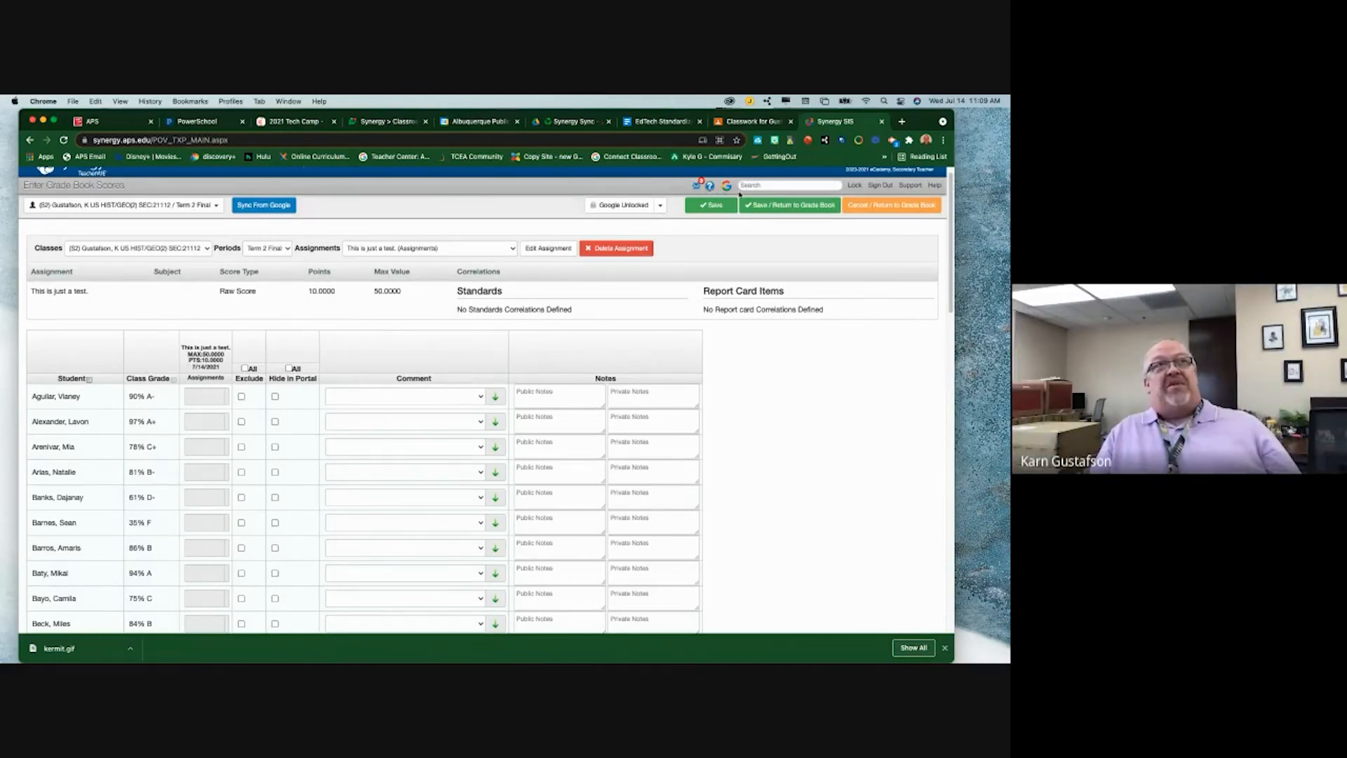
click(891, 209)
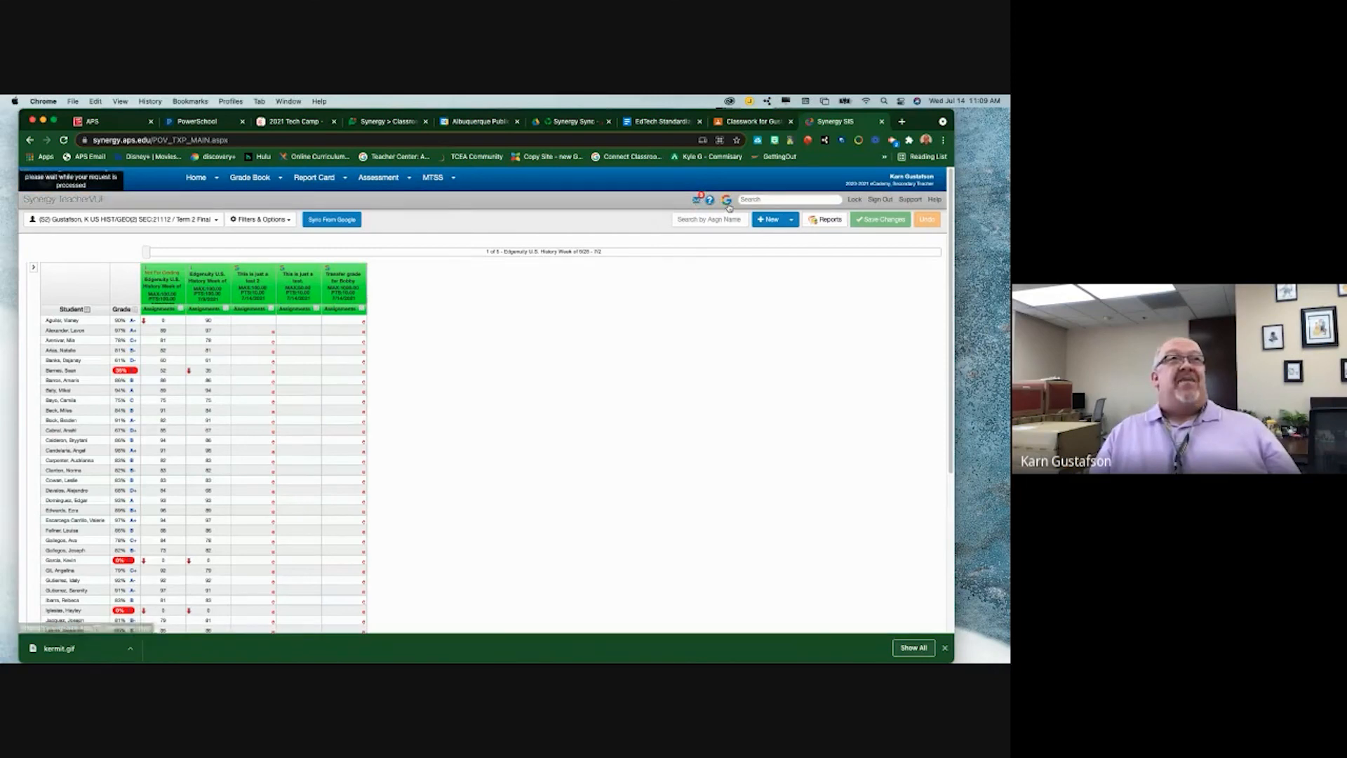
- Set the Google Classroom Default Points Value to 'Match Max Score Value' and close the options
click(726, 200)
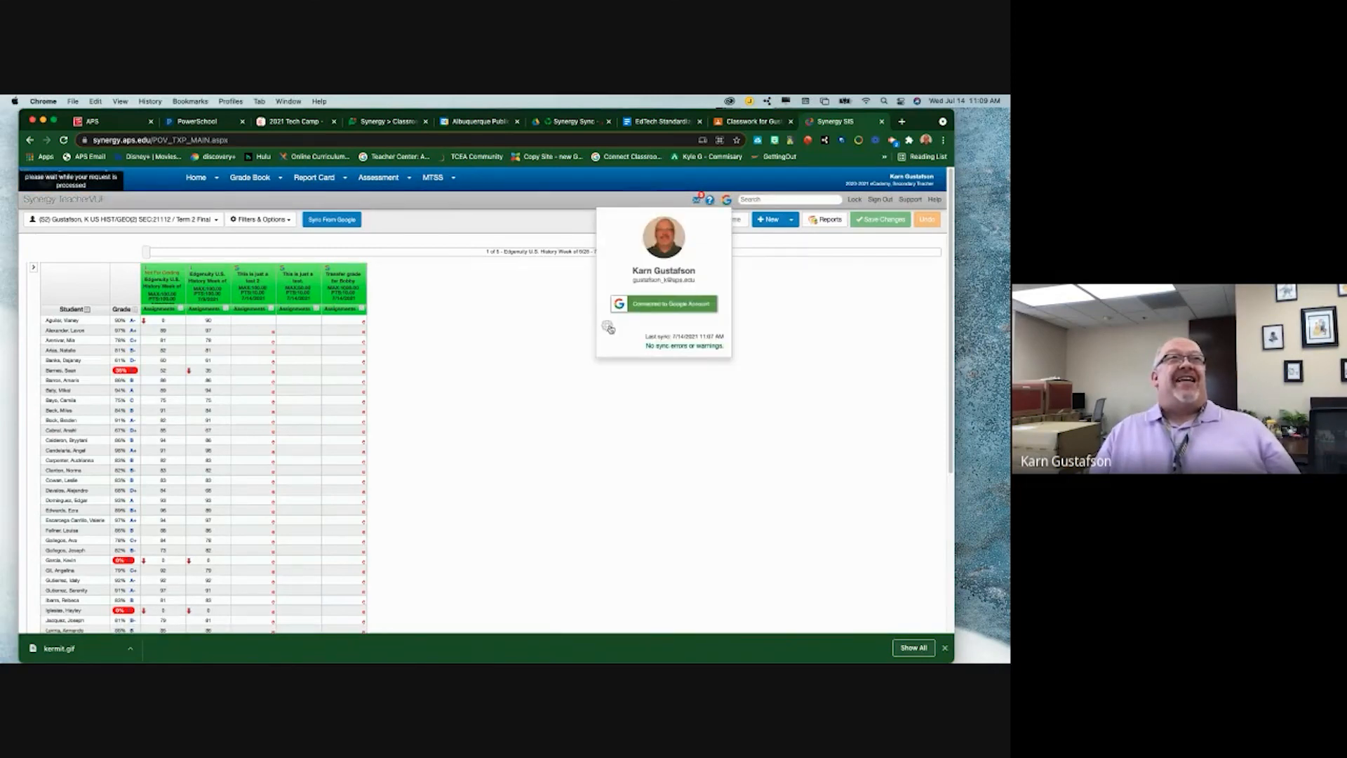
click(608, 326)
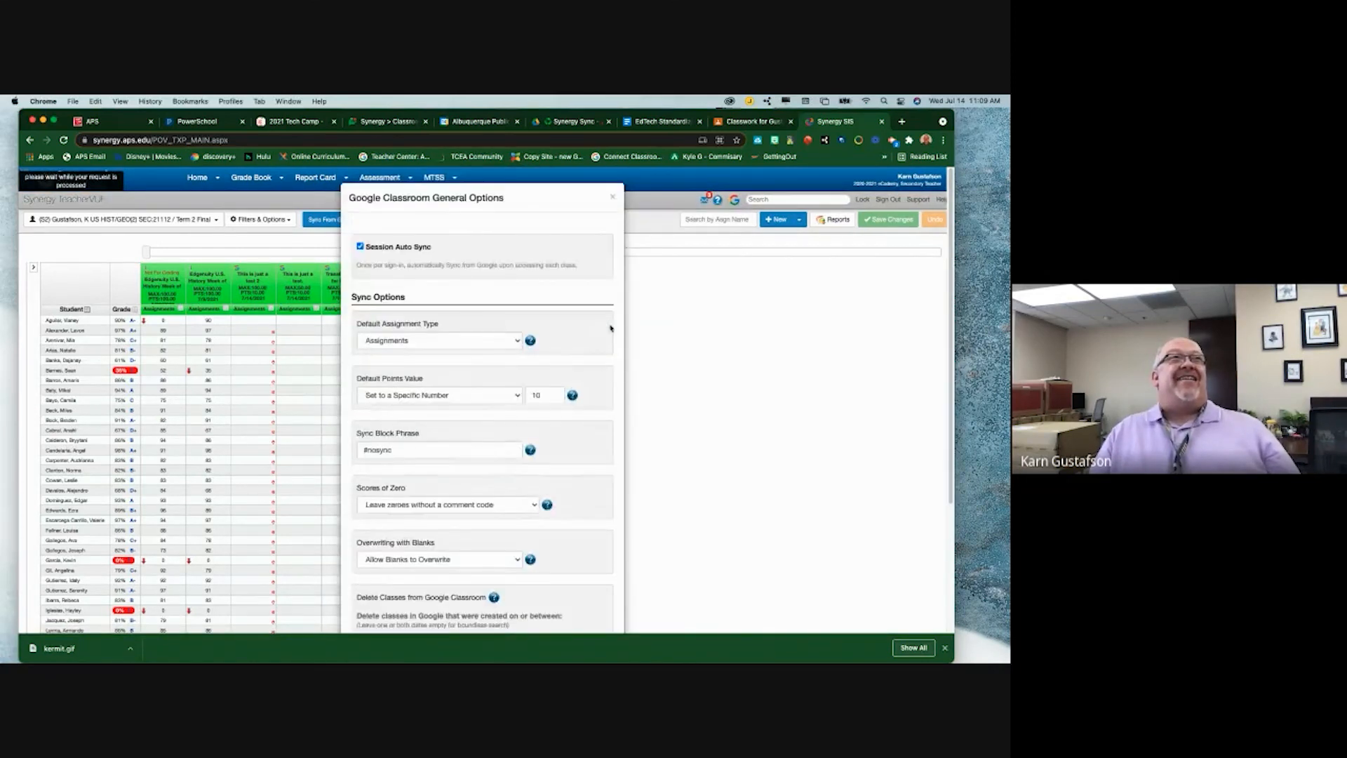
click(416, 397)
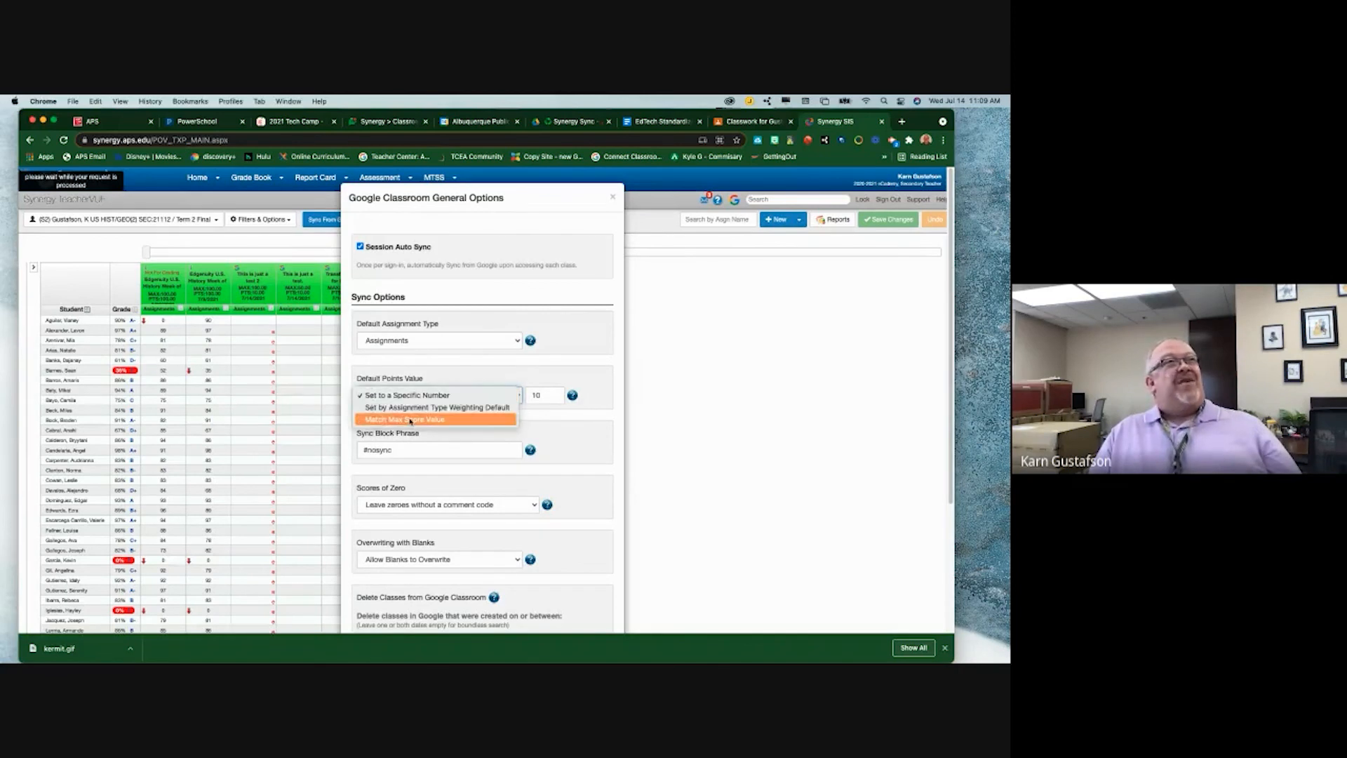
click(410, 419)
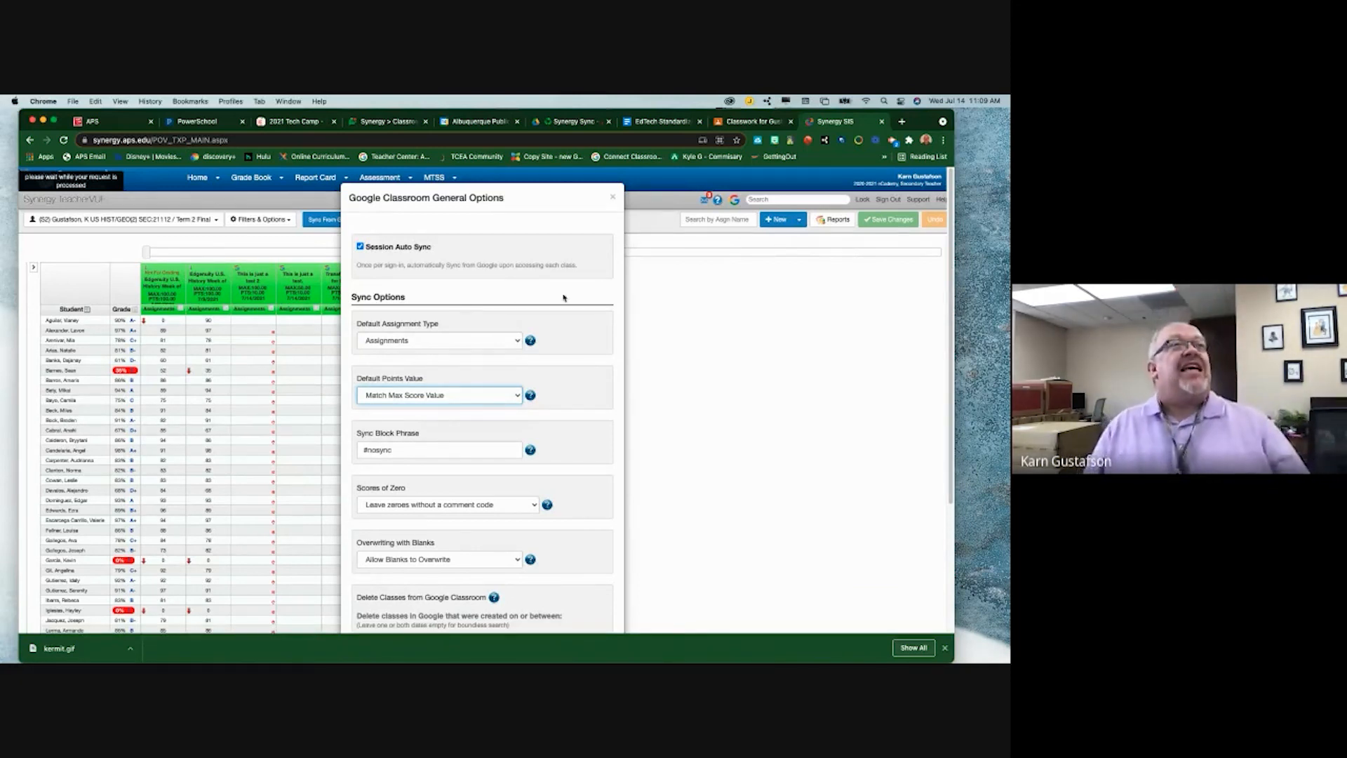
scroll(563, 298, down, 5)
click(600, 599)
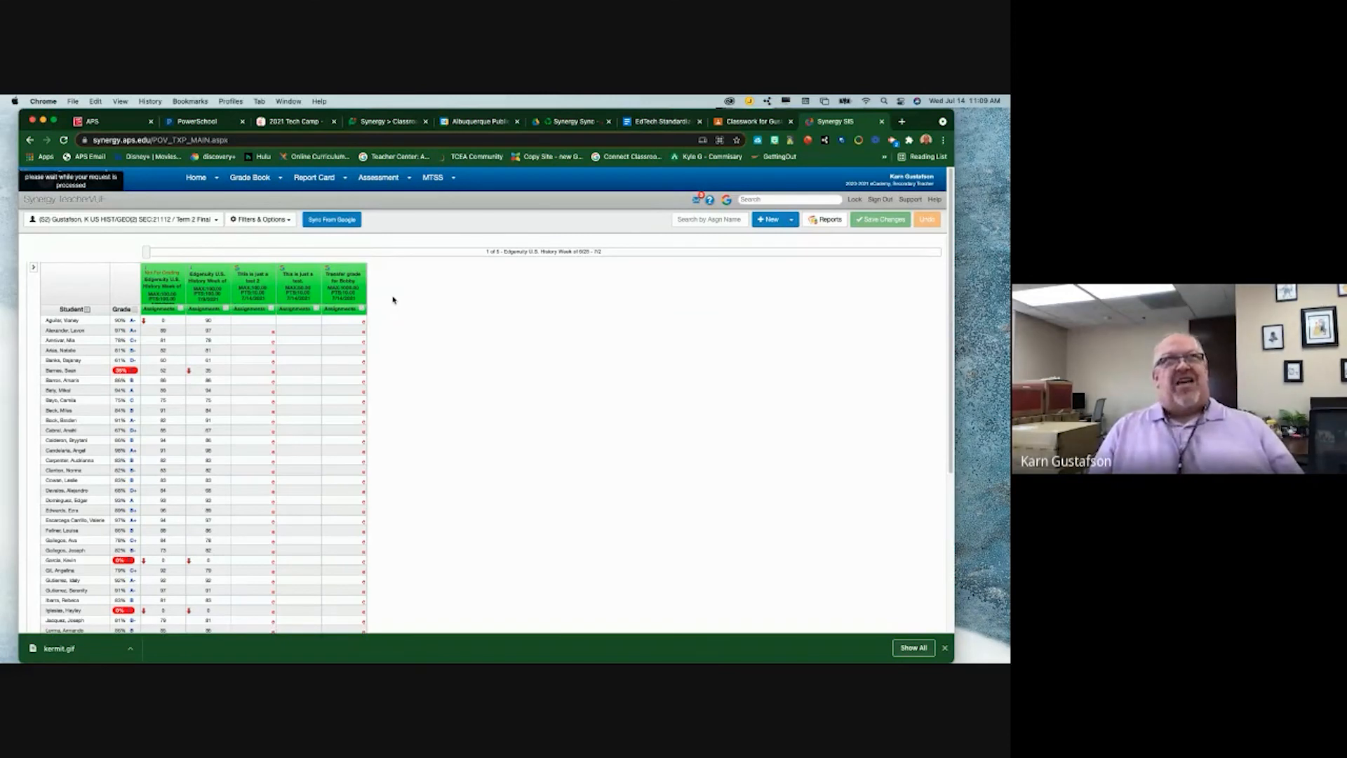
- Reopen the Google Classroom sync options to review the settings, then close them
click(725, 200)
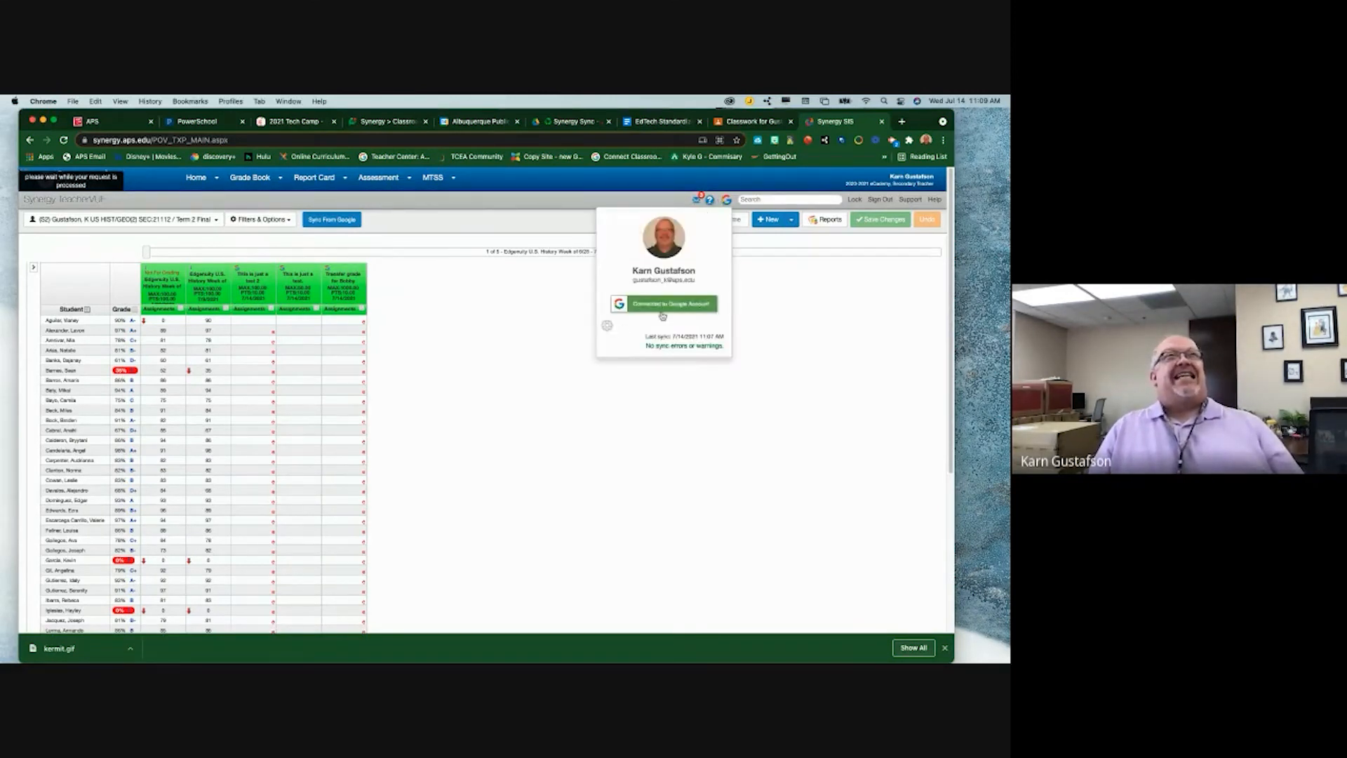
click(607, 326)
scroll(464, 332, down, 5)
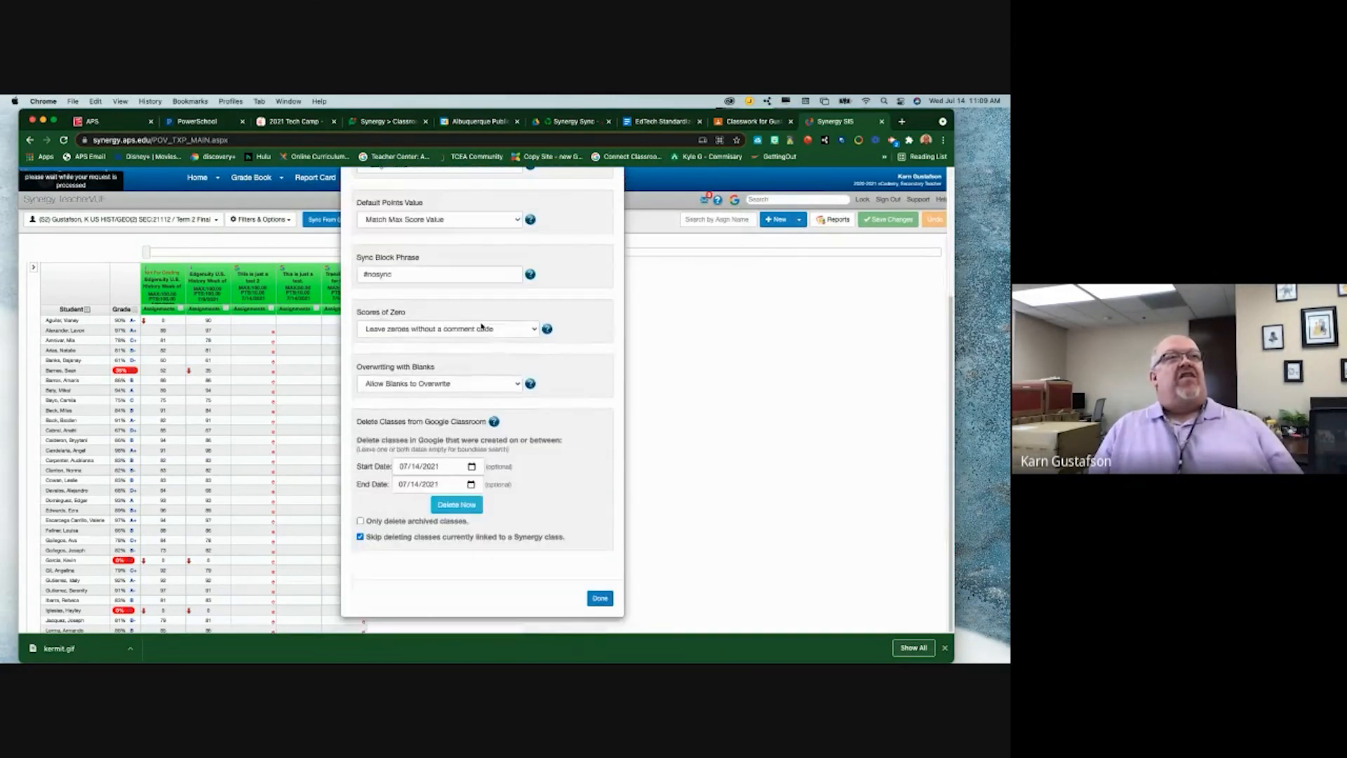
scroll(482, 317, up, 5)
scroll(482, 316, down, 4)
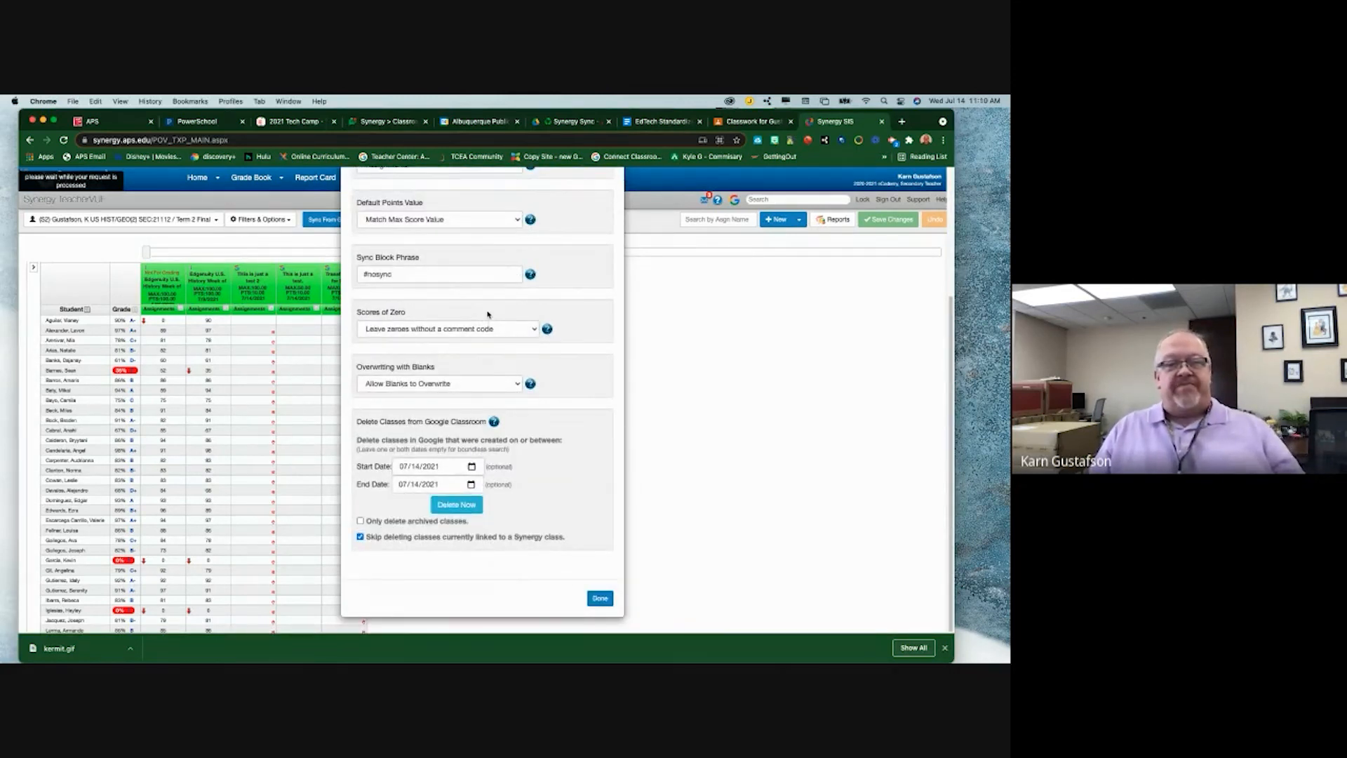
scroll(505, 307, up, 4)
scroll(510, 308, down, 5)
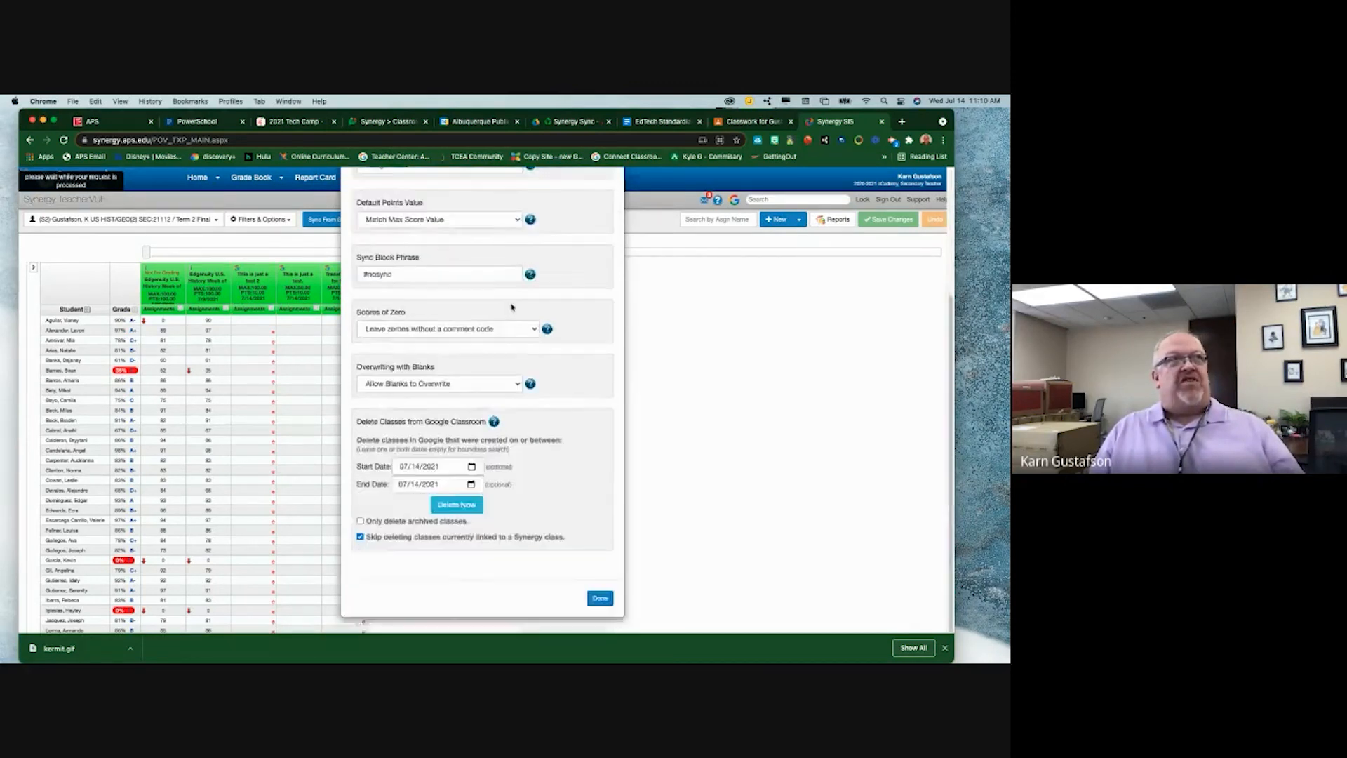
scroll(511, 303, up, 5)
click(616, 199)
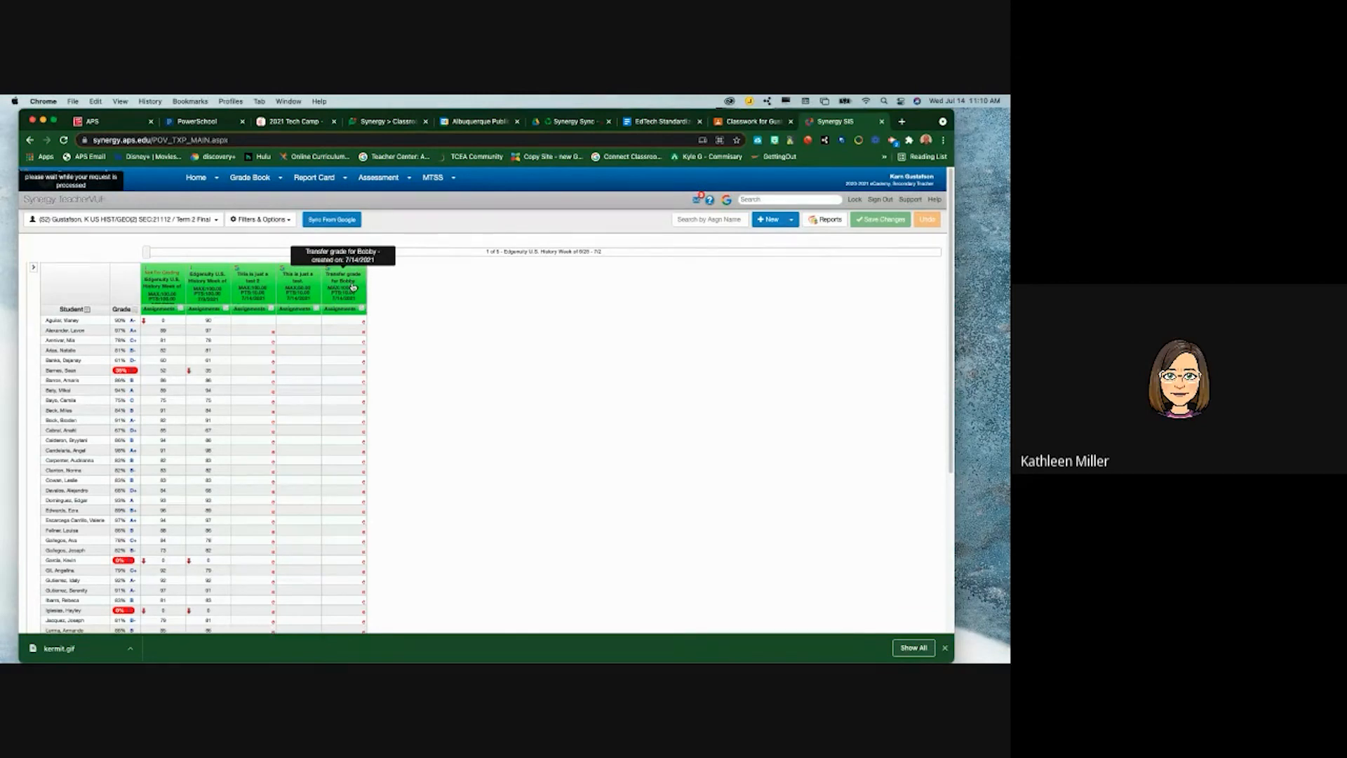
- Edit Transfer grade for Bobby to 'Lock all assignments in this class' for Google and save it
click(352, 286)
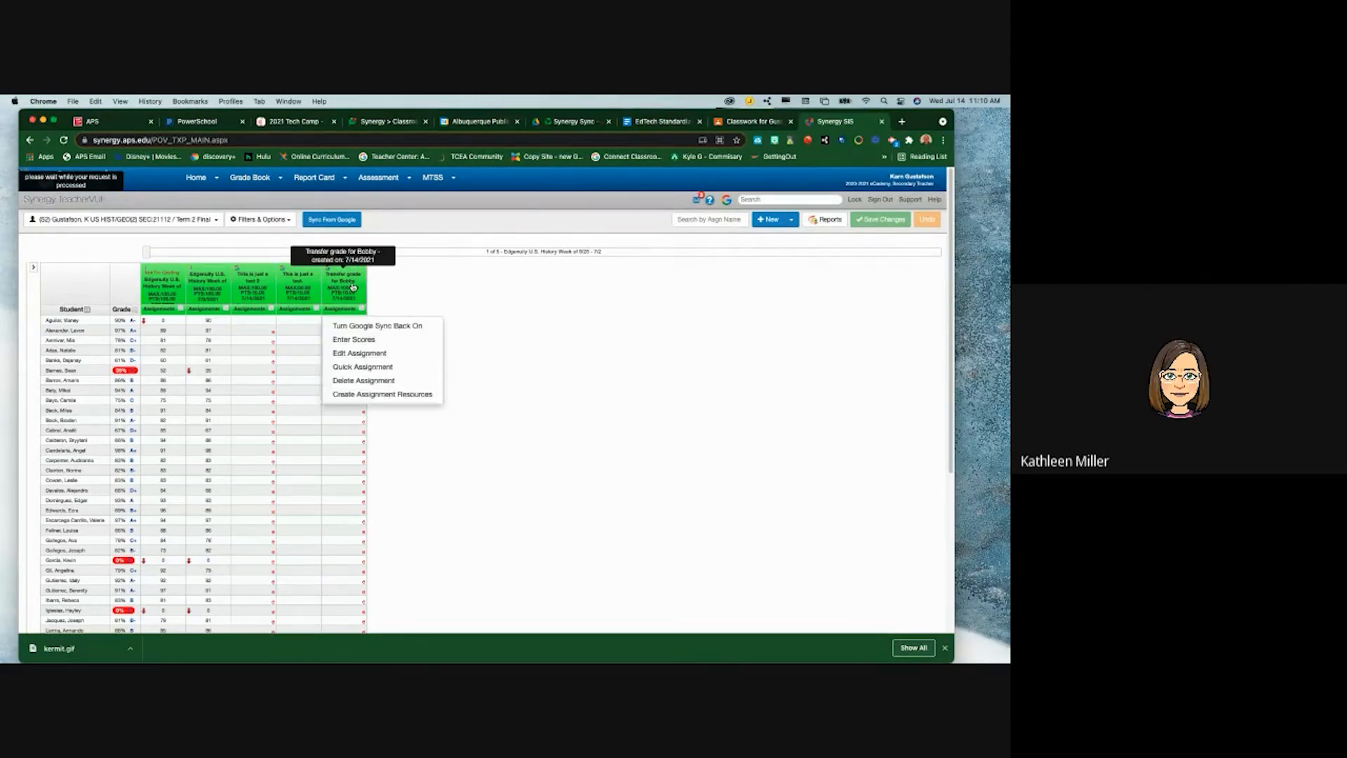
click(373, 354)
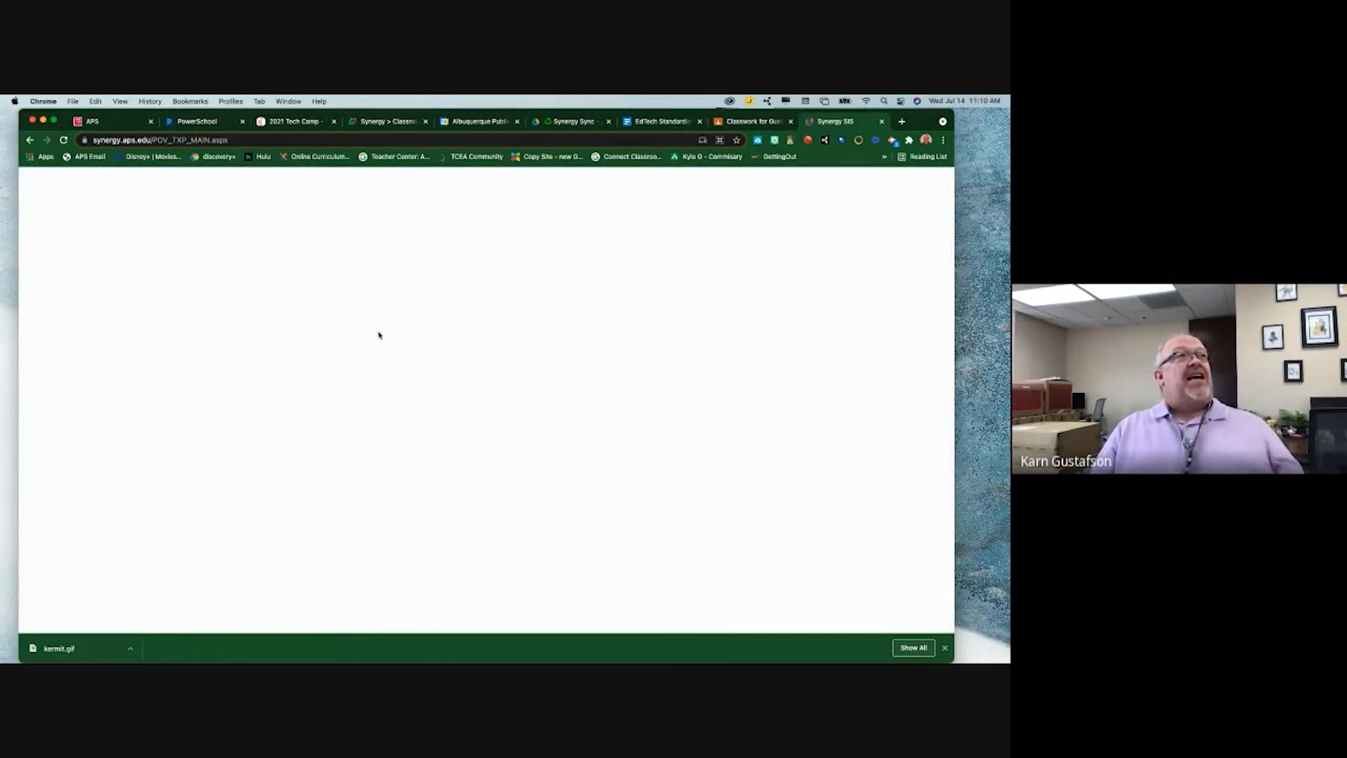
click(811, 219)
click(798, 239)
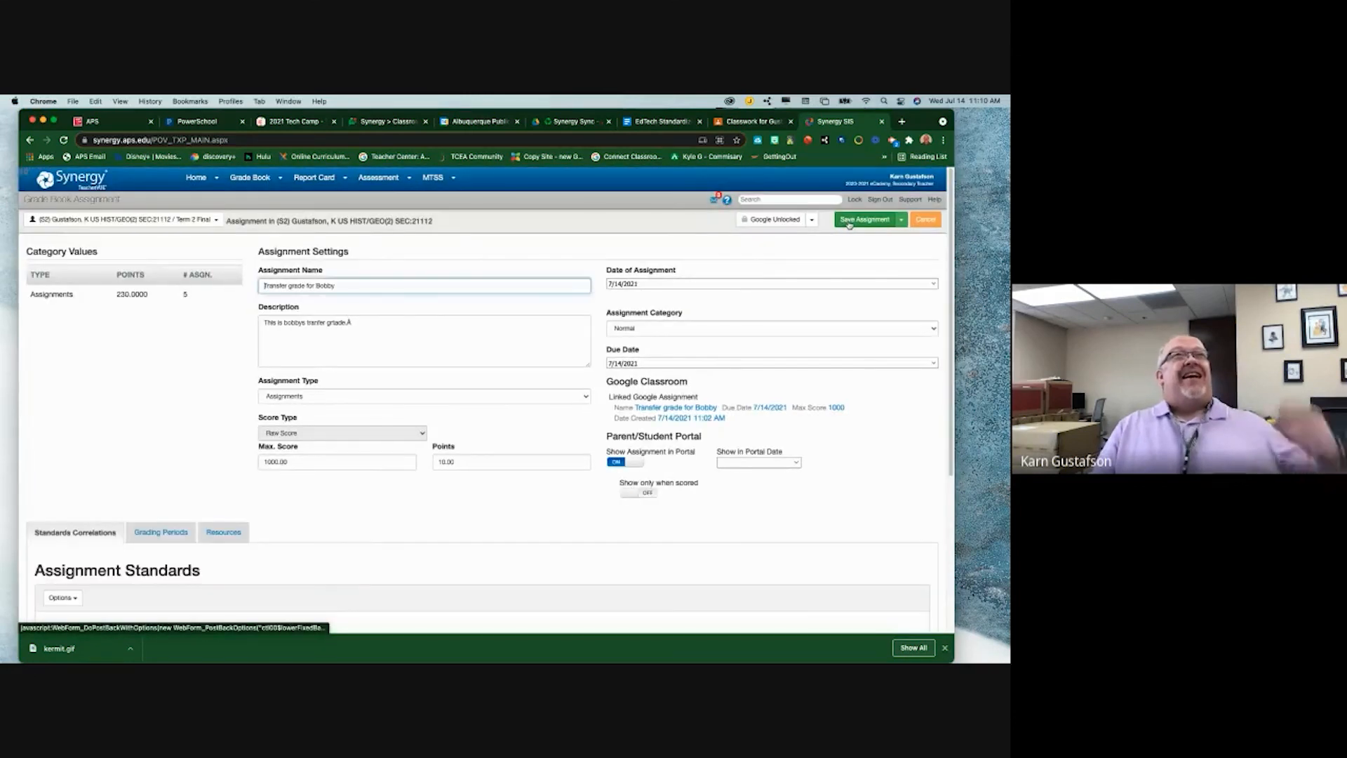
click(849, 223)
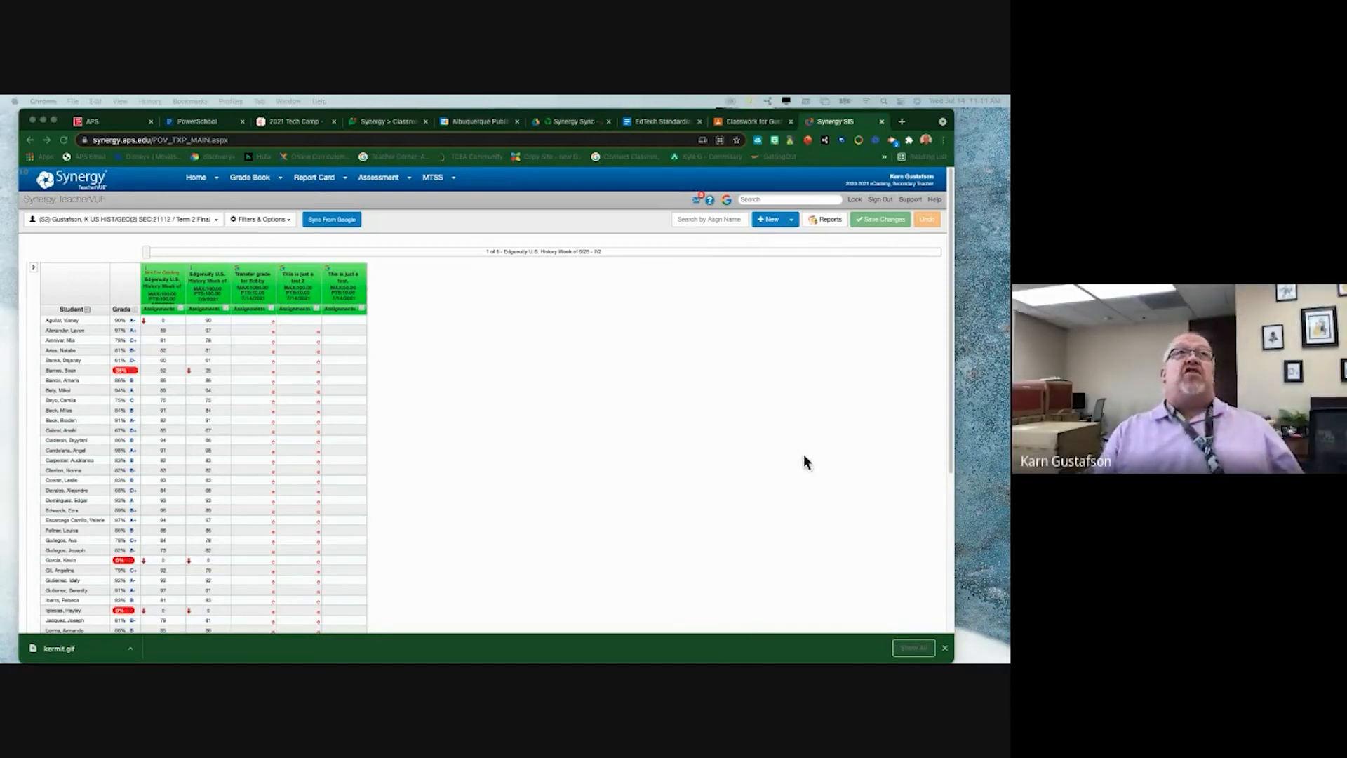
- Expand the THis is just a test 2, Transfer grade for Bobby and This is just a test. items
click(762, 123)
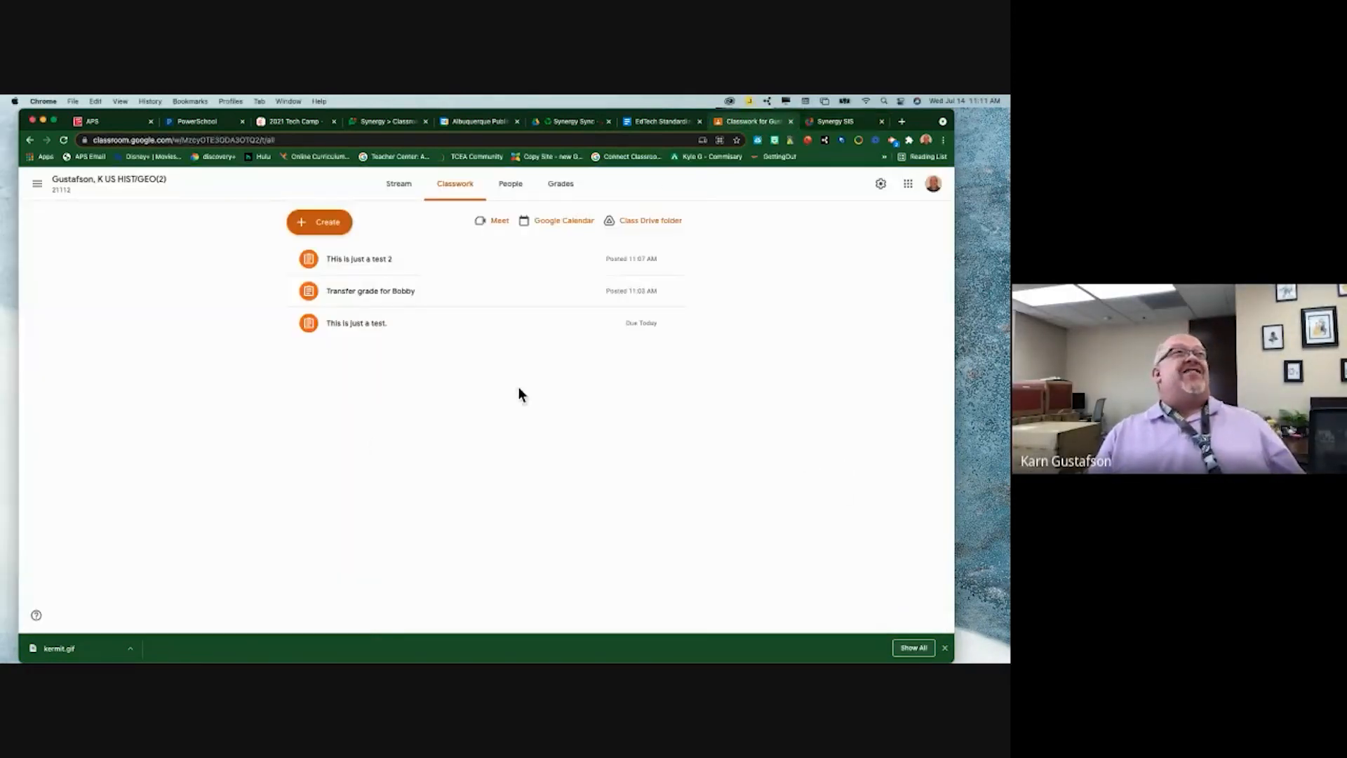
click(347, 264)
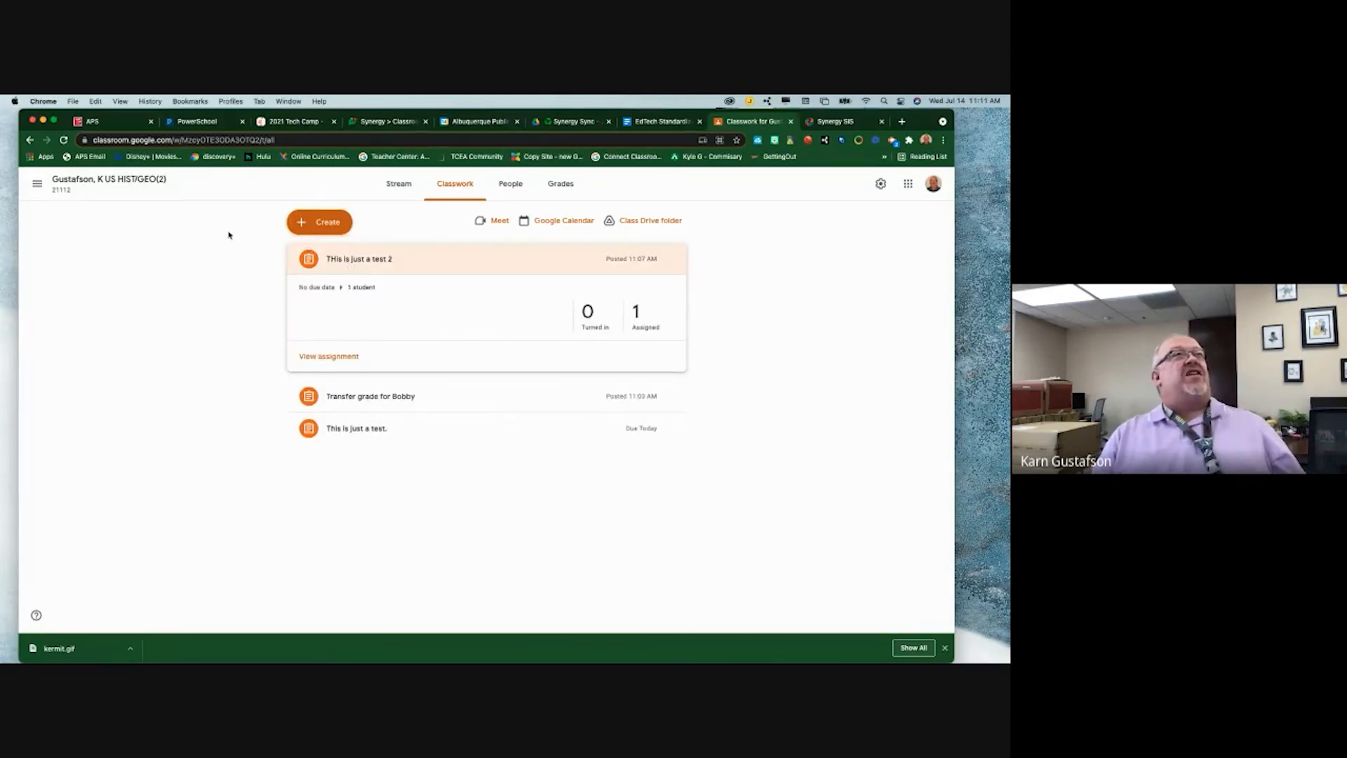
click(359, 397)
click(359, 445)
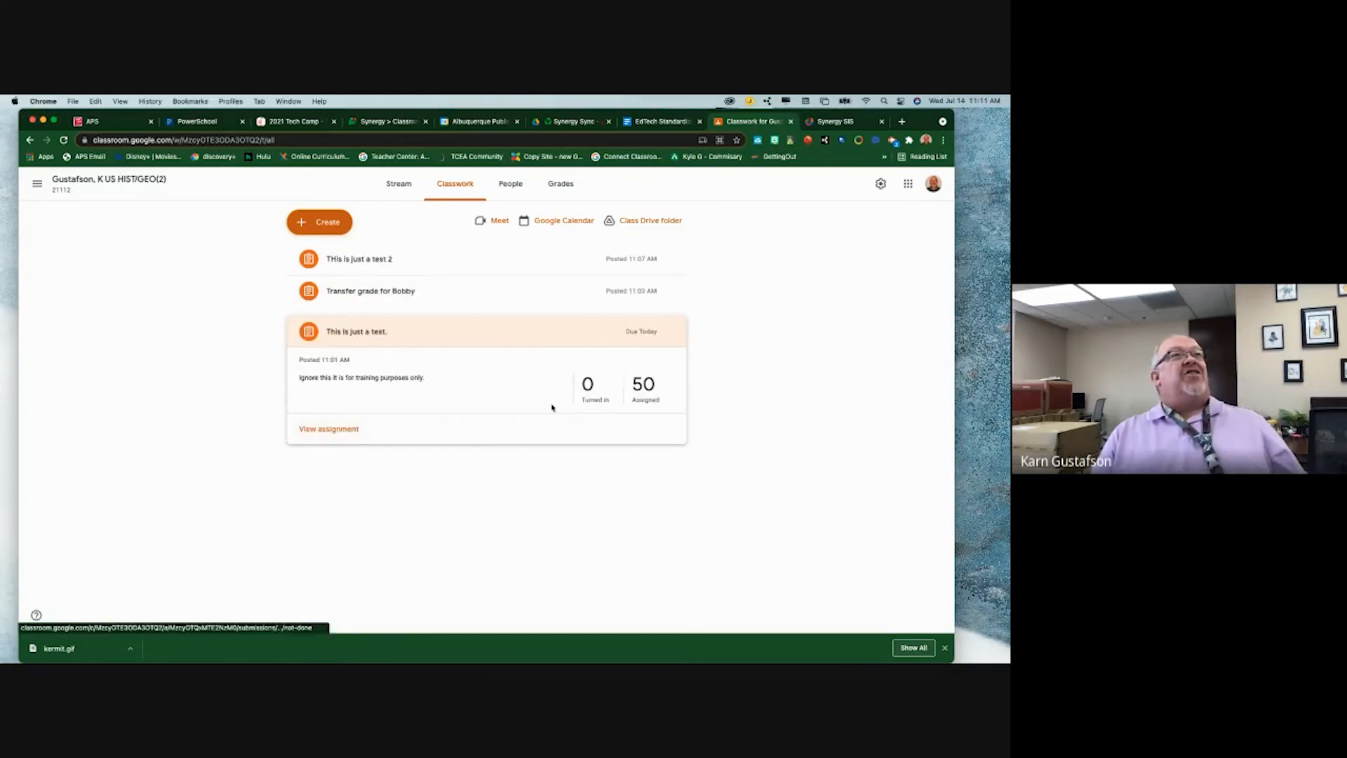
- Review student work for 'This is just a test.', then go to the class stream
click(641, 387)
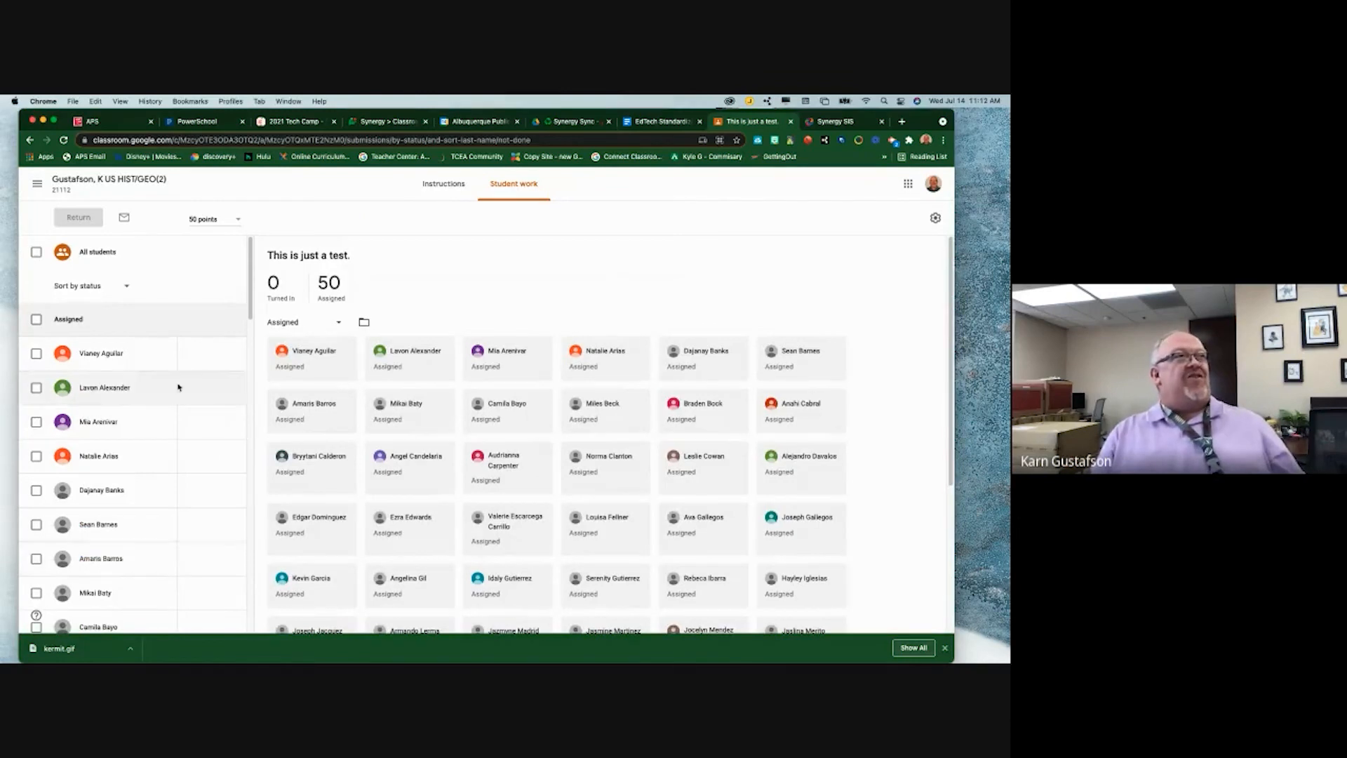
click(196, 353)
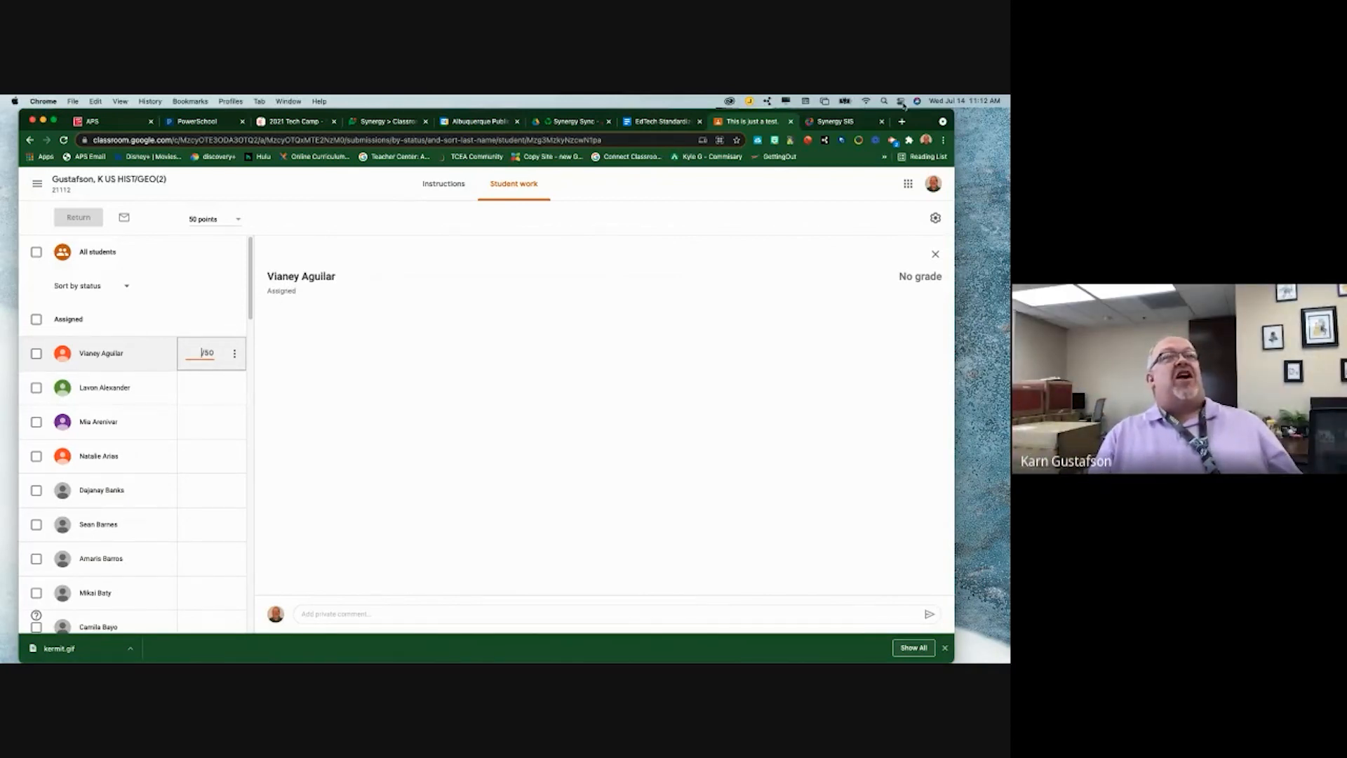
click(833, 119)
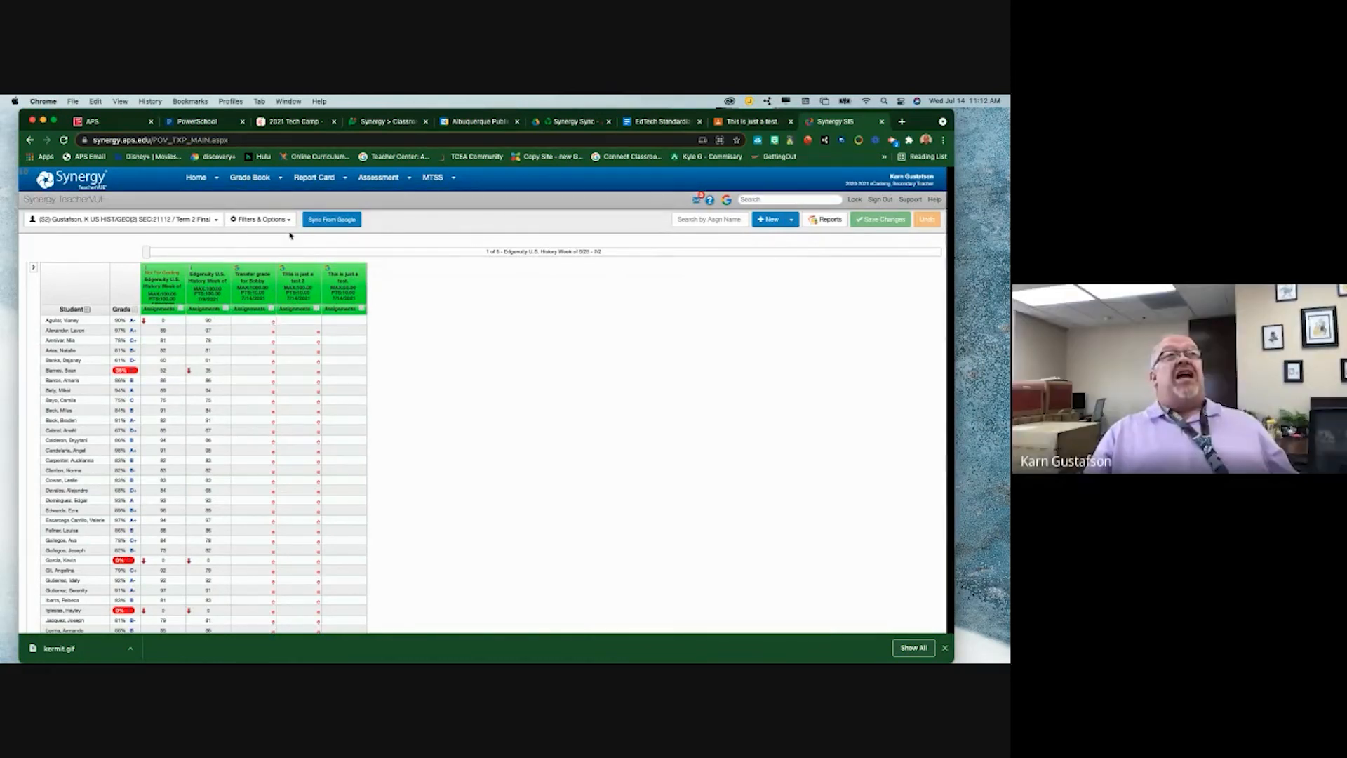
key(ctrl+shift+Tab)
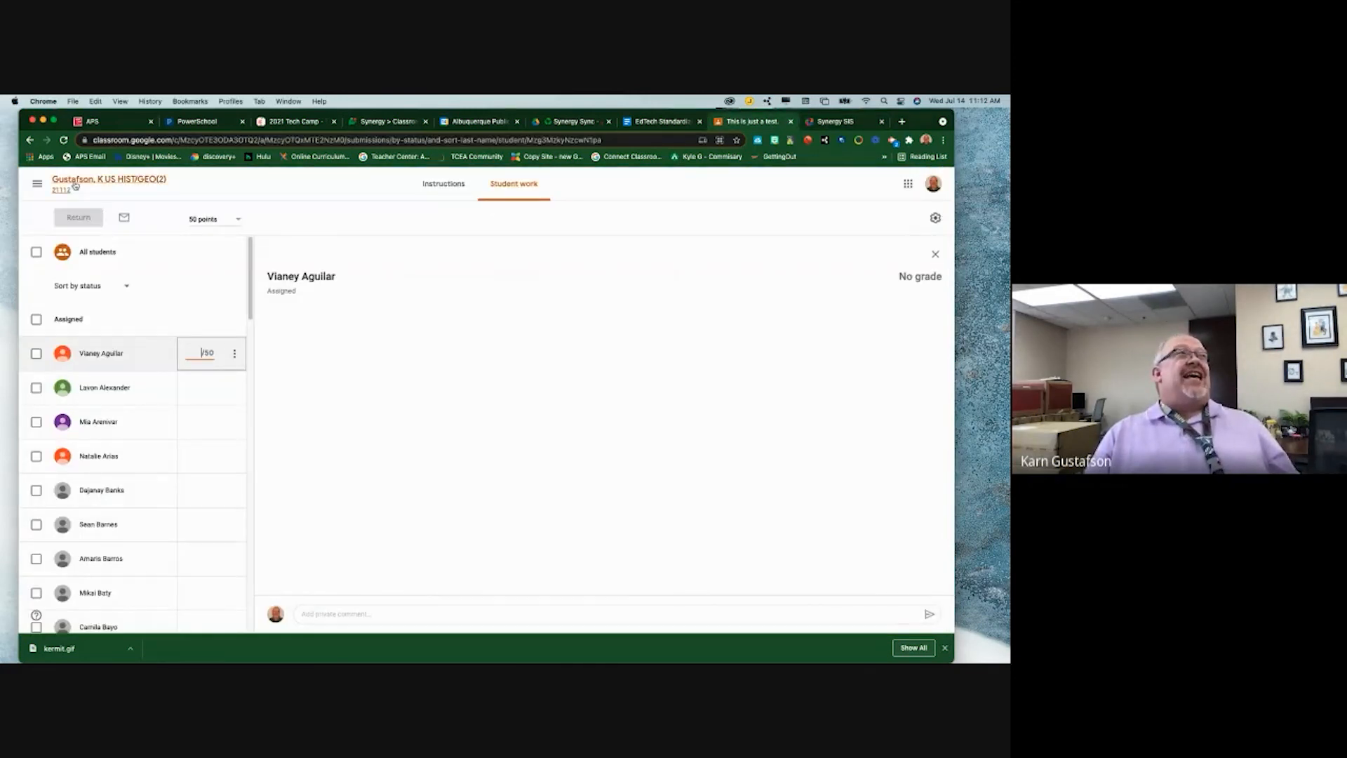
click(109, 179)
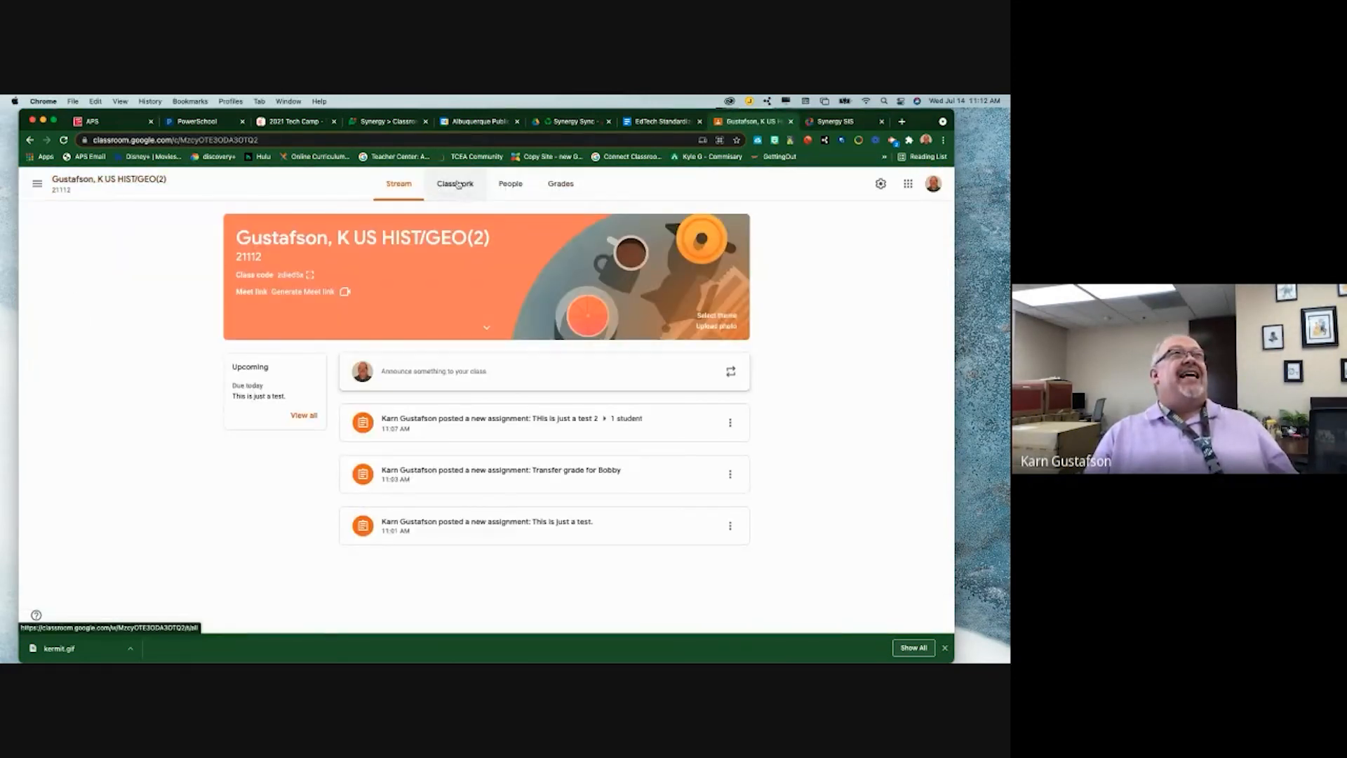
- Start a new assignment from the class's Classwork page
click(458, 187)
click(337, 229)
click(340, 253)
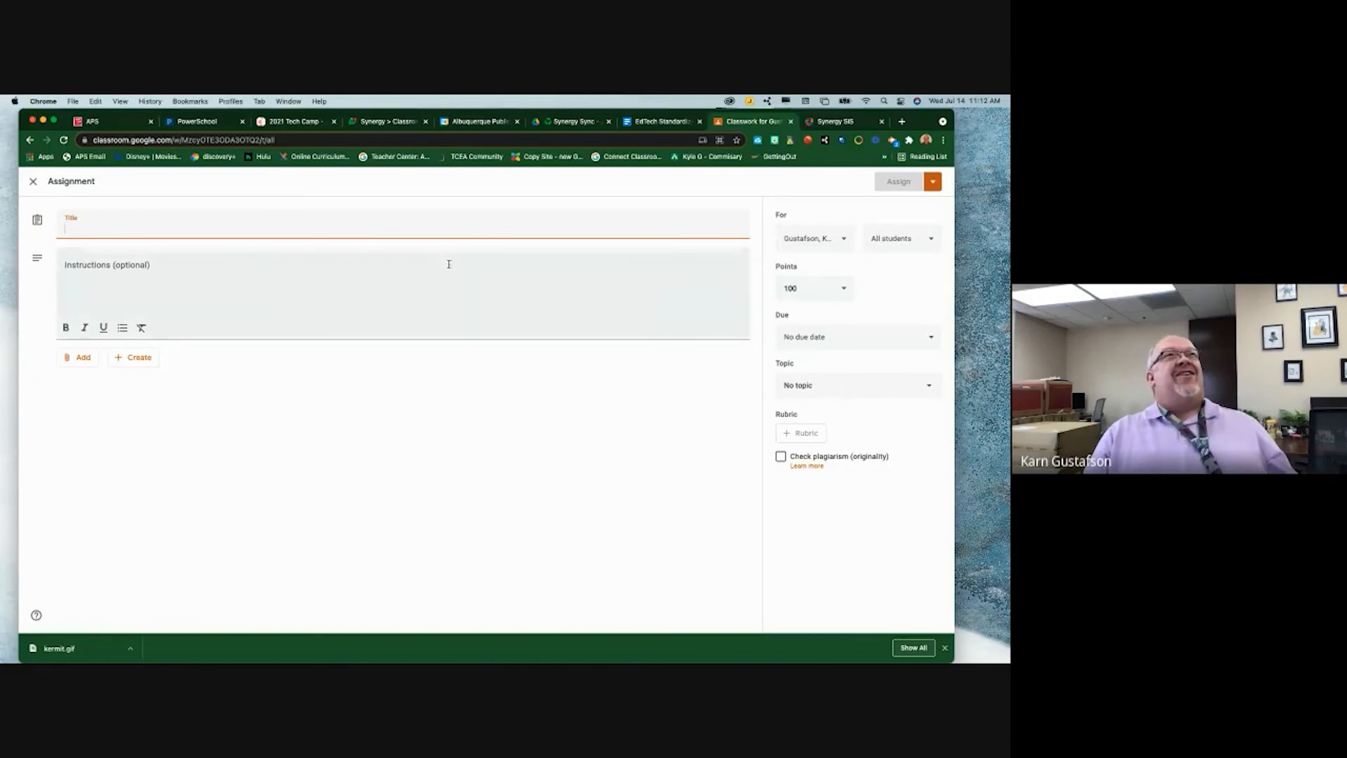
- Change the draft assignment's points from Ungraded to 1, then return to the Synergy grade book
click(777, 284)
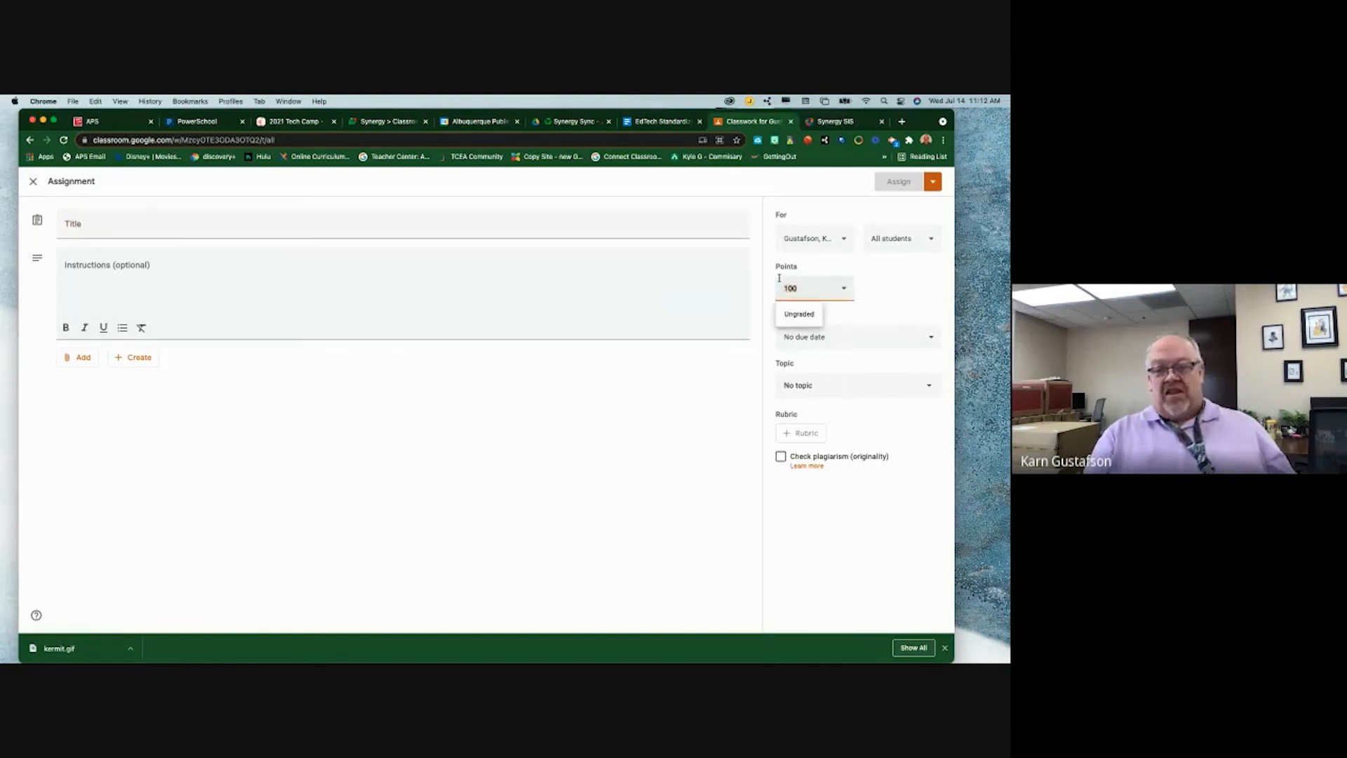
text(0)
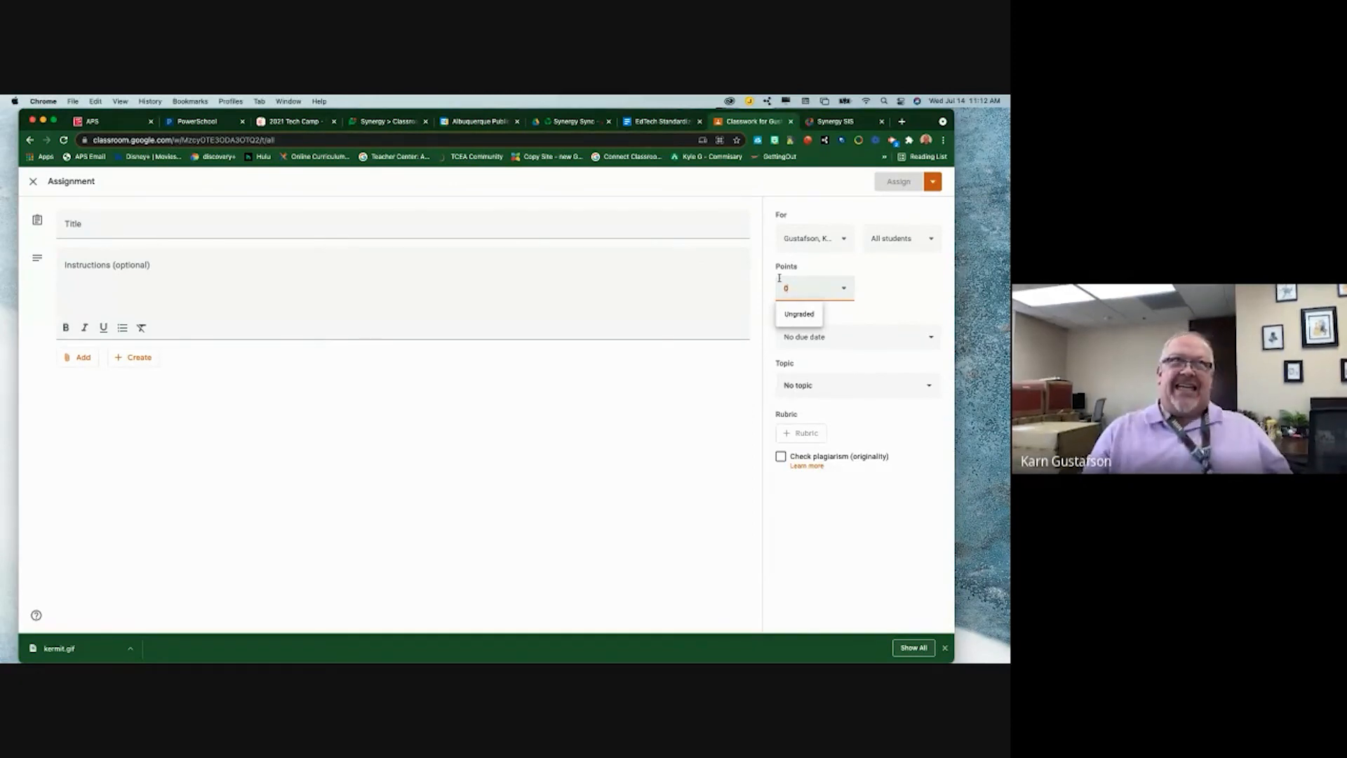
click(801, 314)
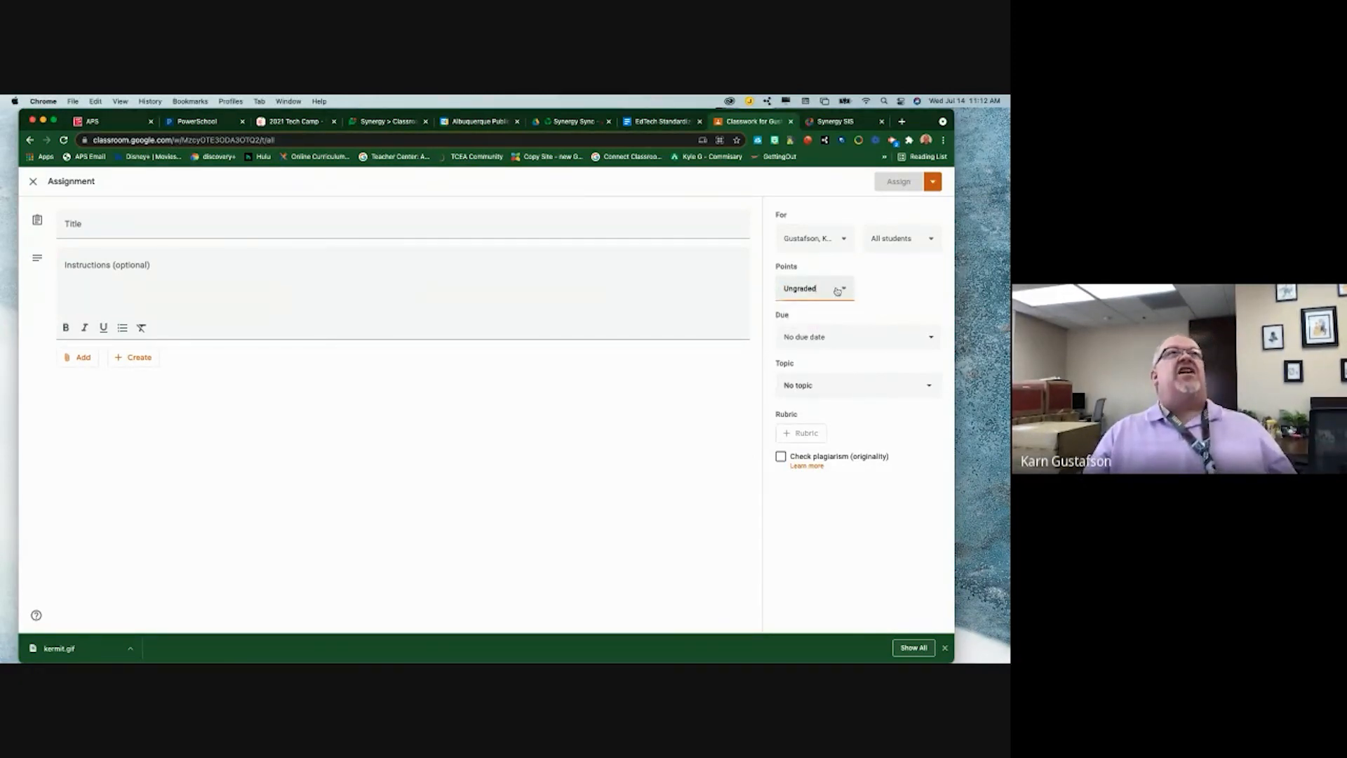
drag(824, 288, 770, 298)
text(1)
click(898, 285)
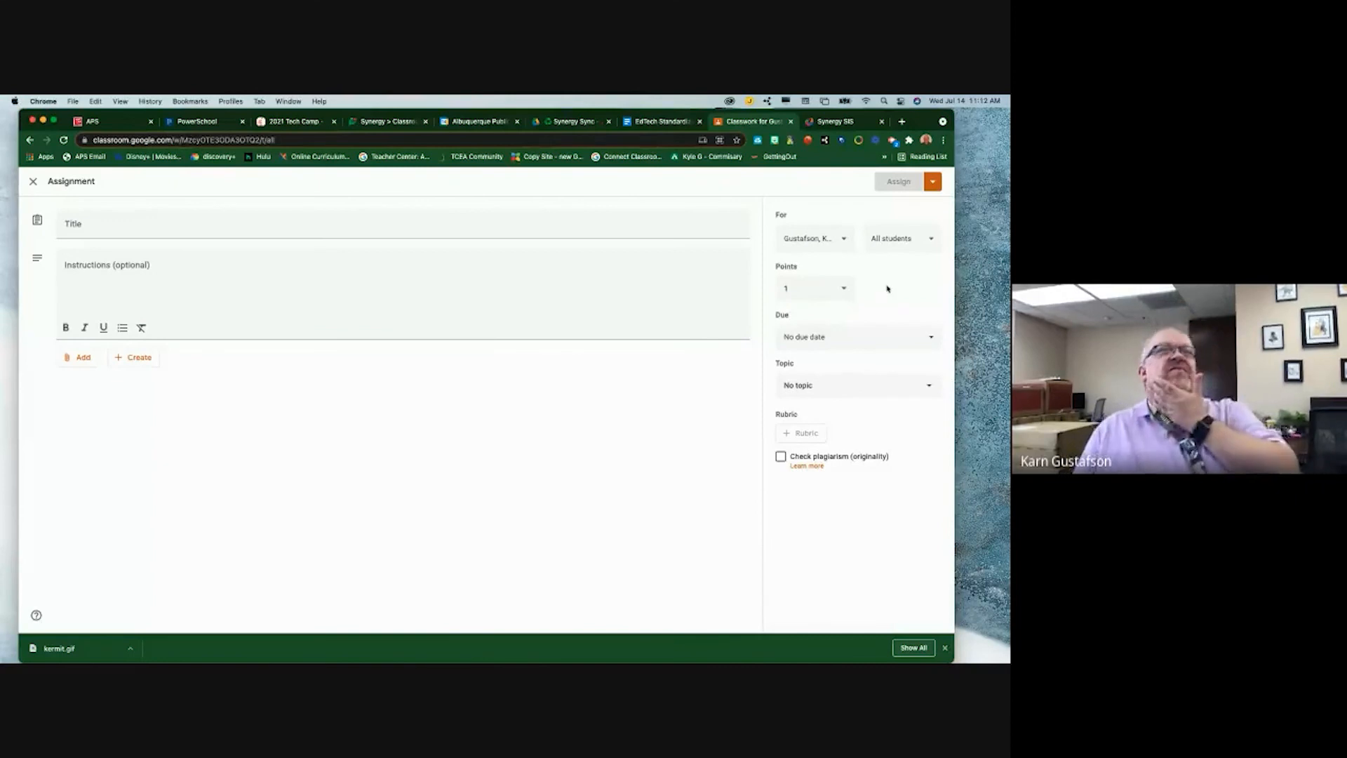
click(826, 122)
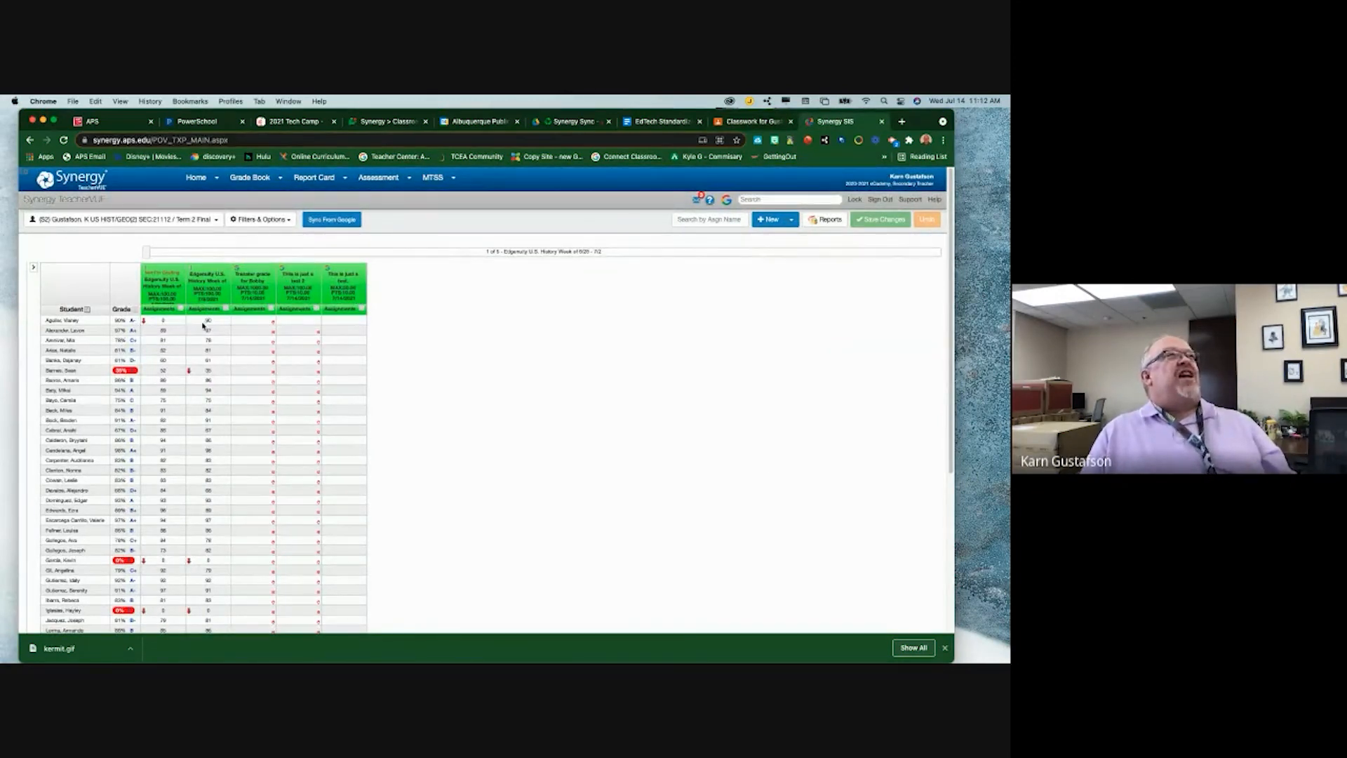
- Open score entry for Edgenuity U.S. History Week of 7/6 - 7/9, keep the first score at 90, and cancel
click(215, 287)
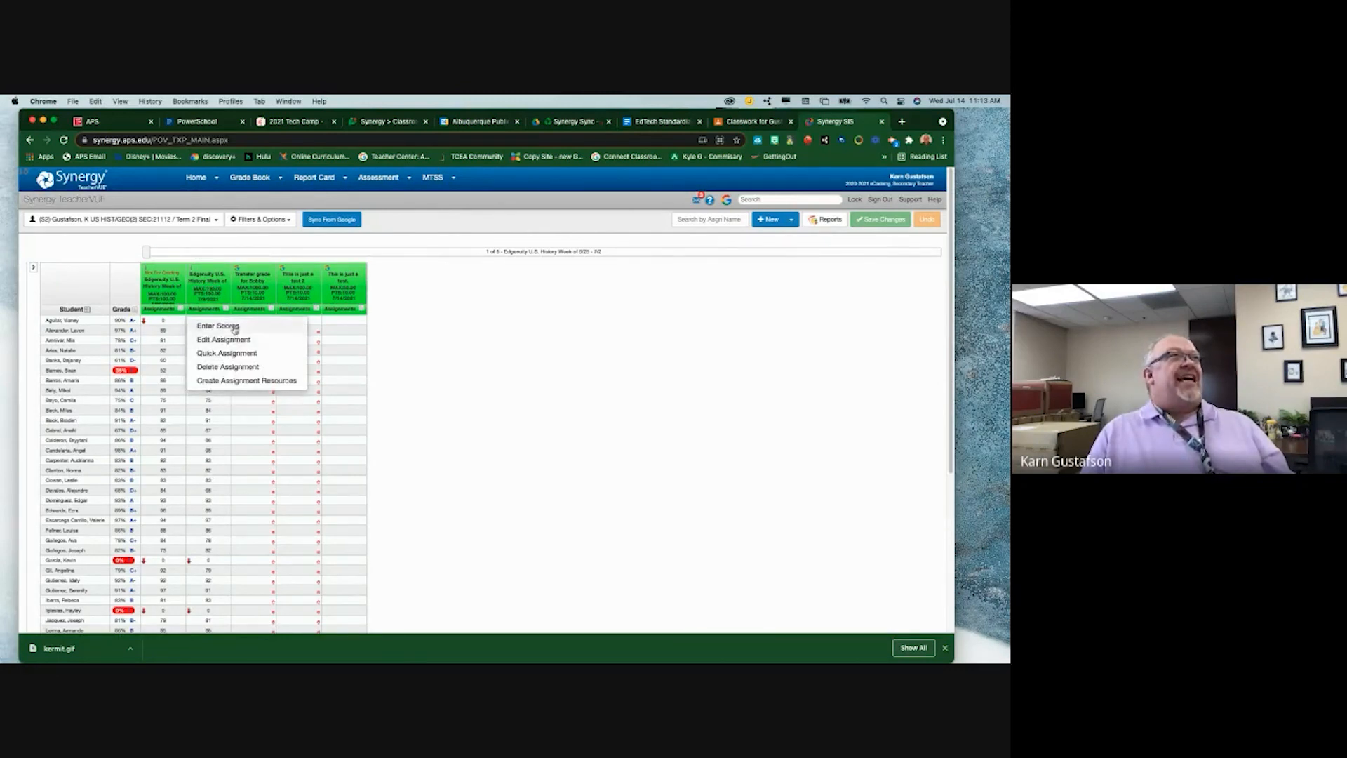
click(235, 326)
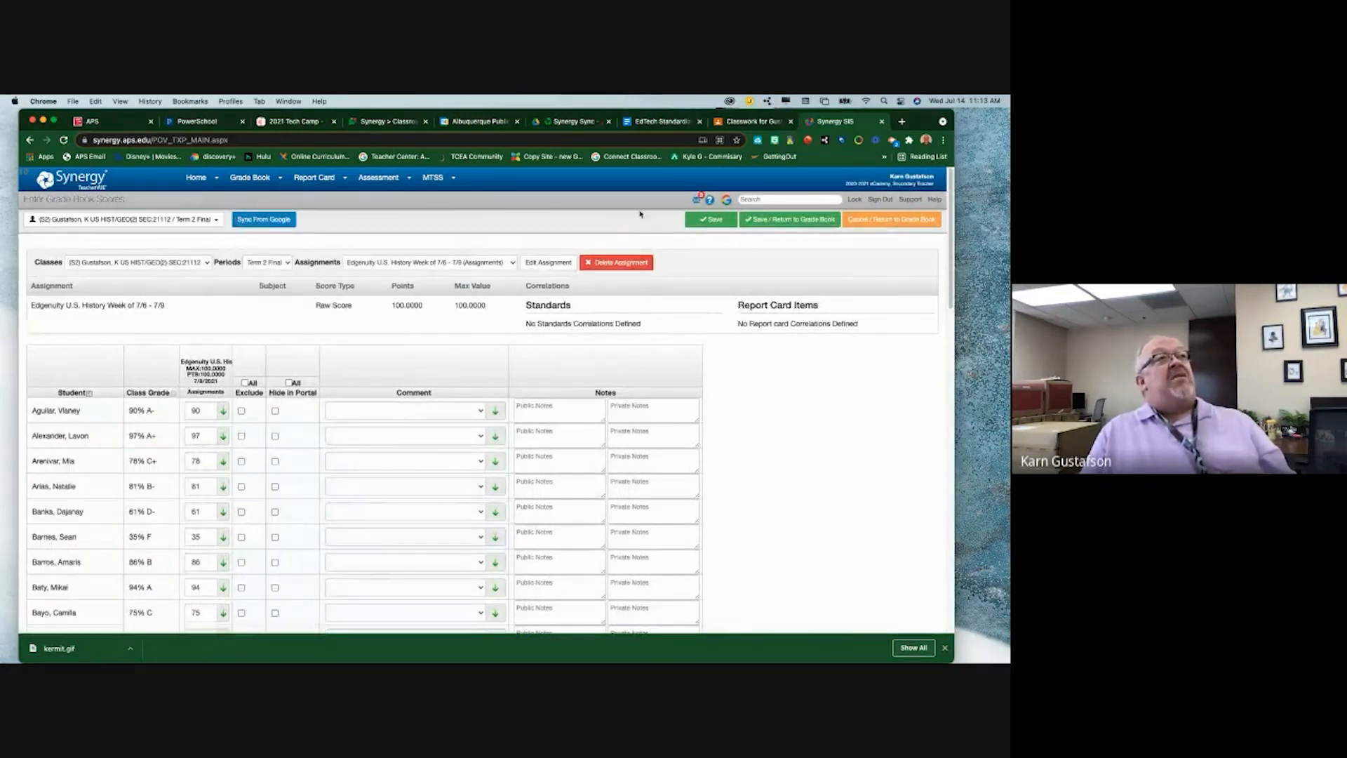
click(199, 411)
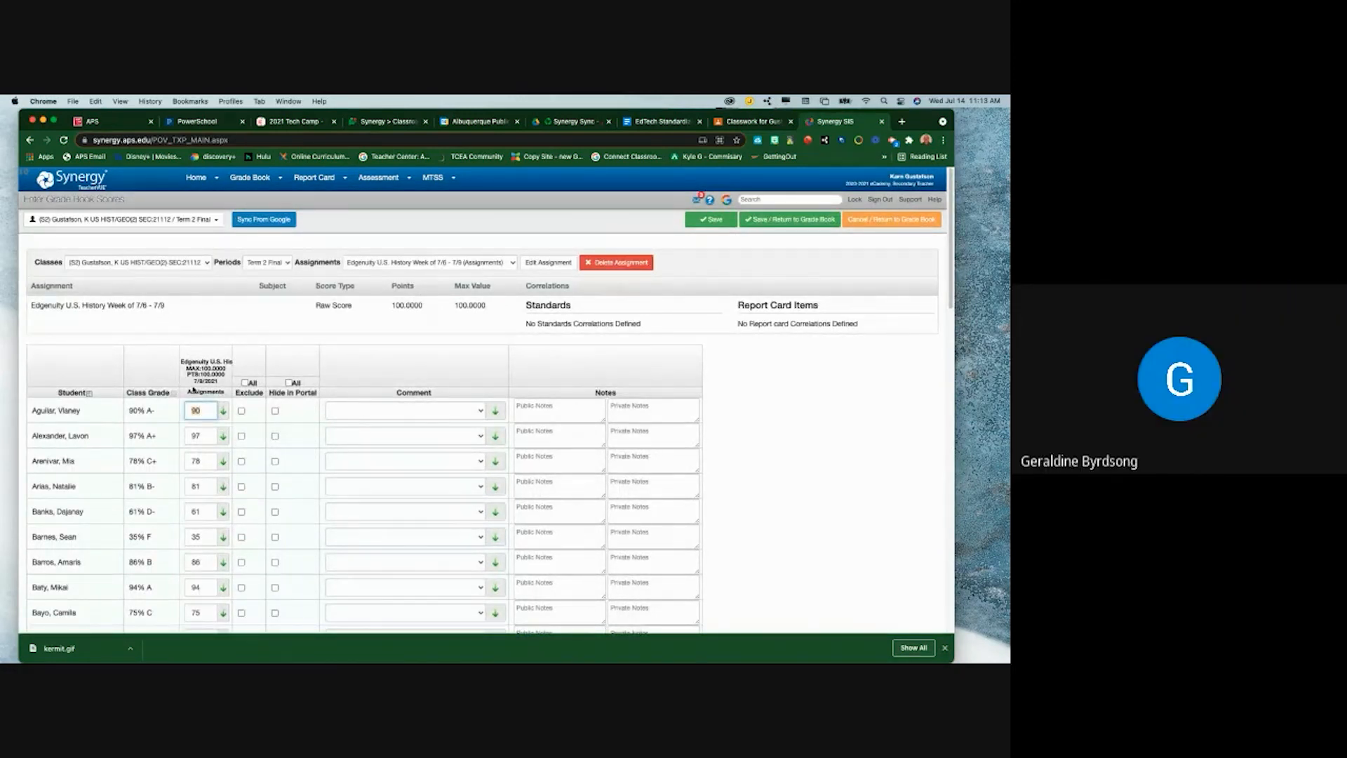
text(110)
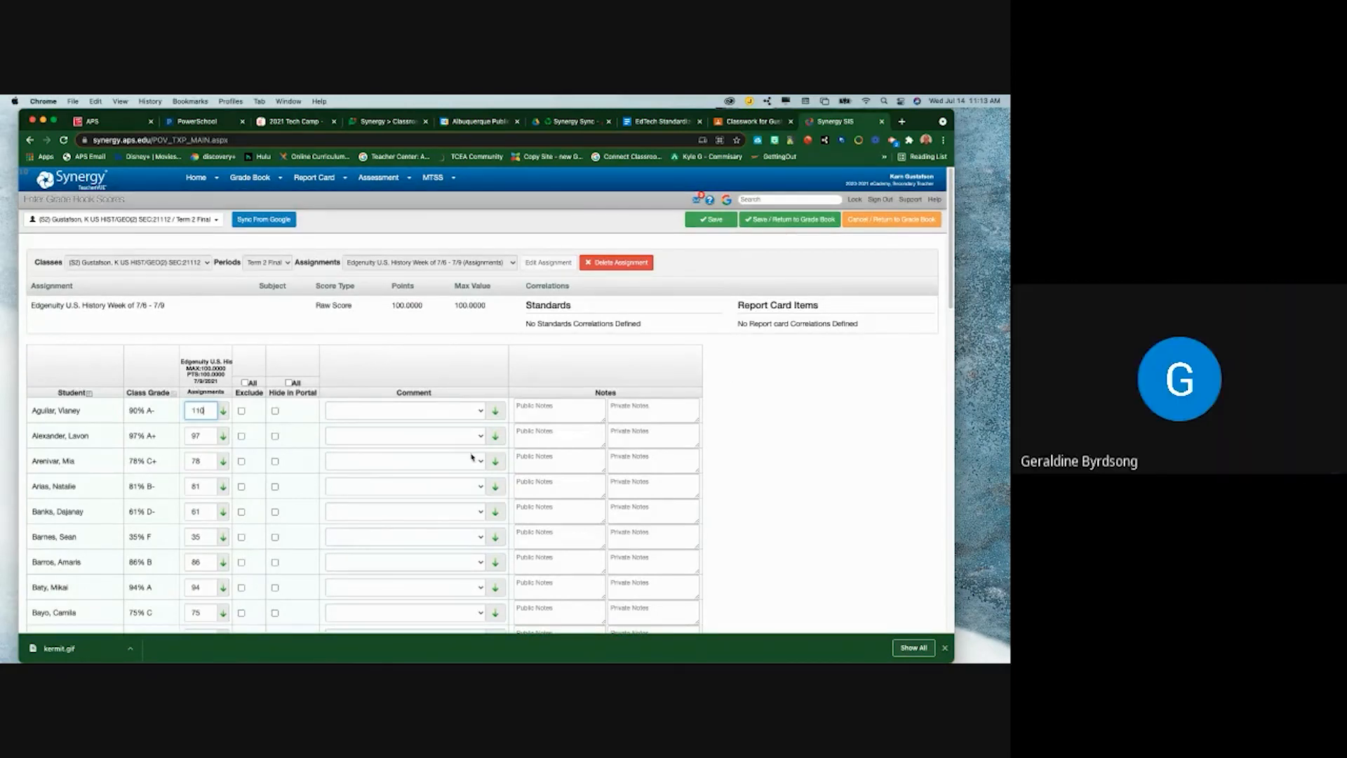
key(BackSpace)
key(BackSpace)
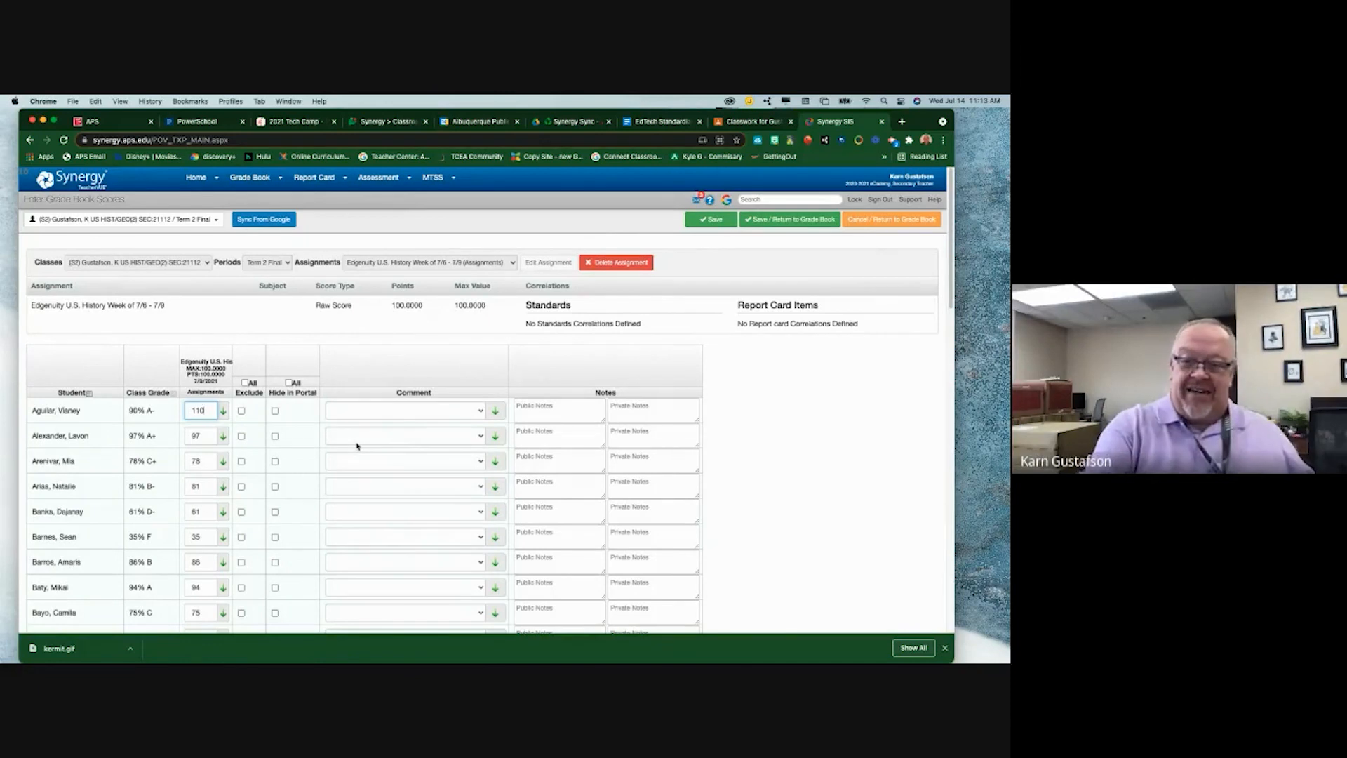
key(BackSpace)
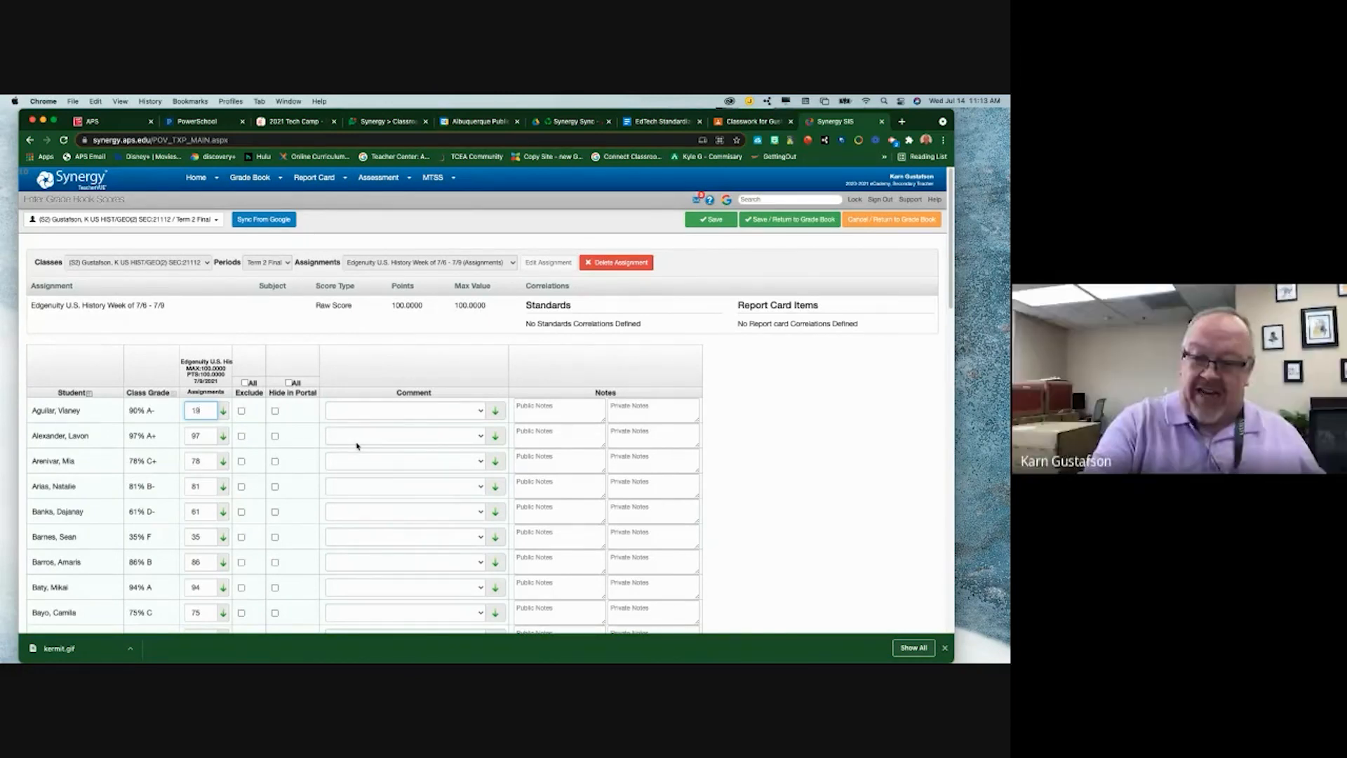
text(90)
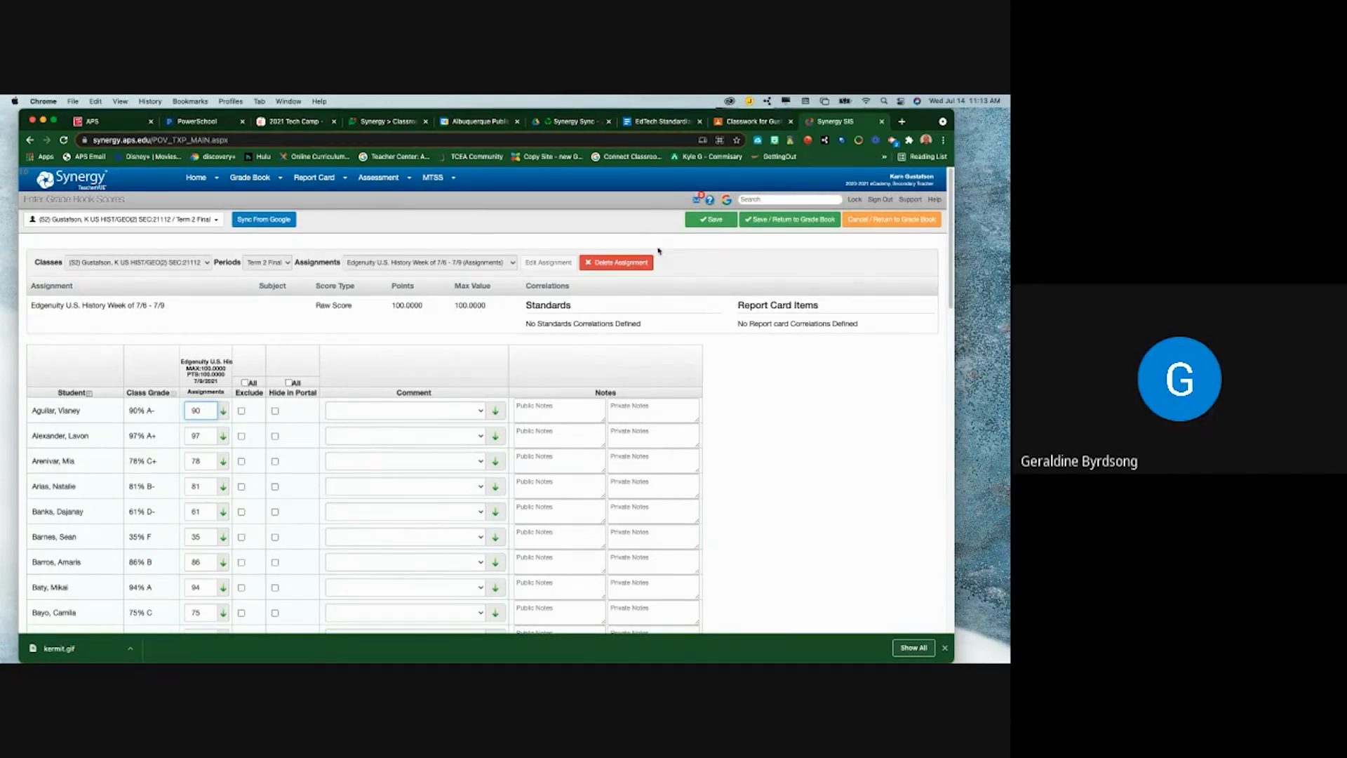
click(874, 221)
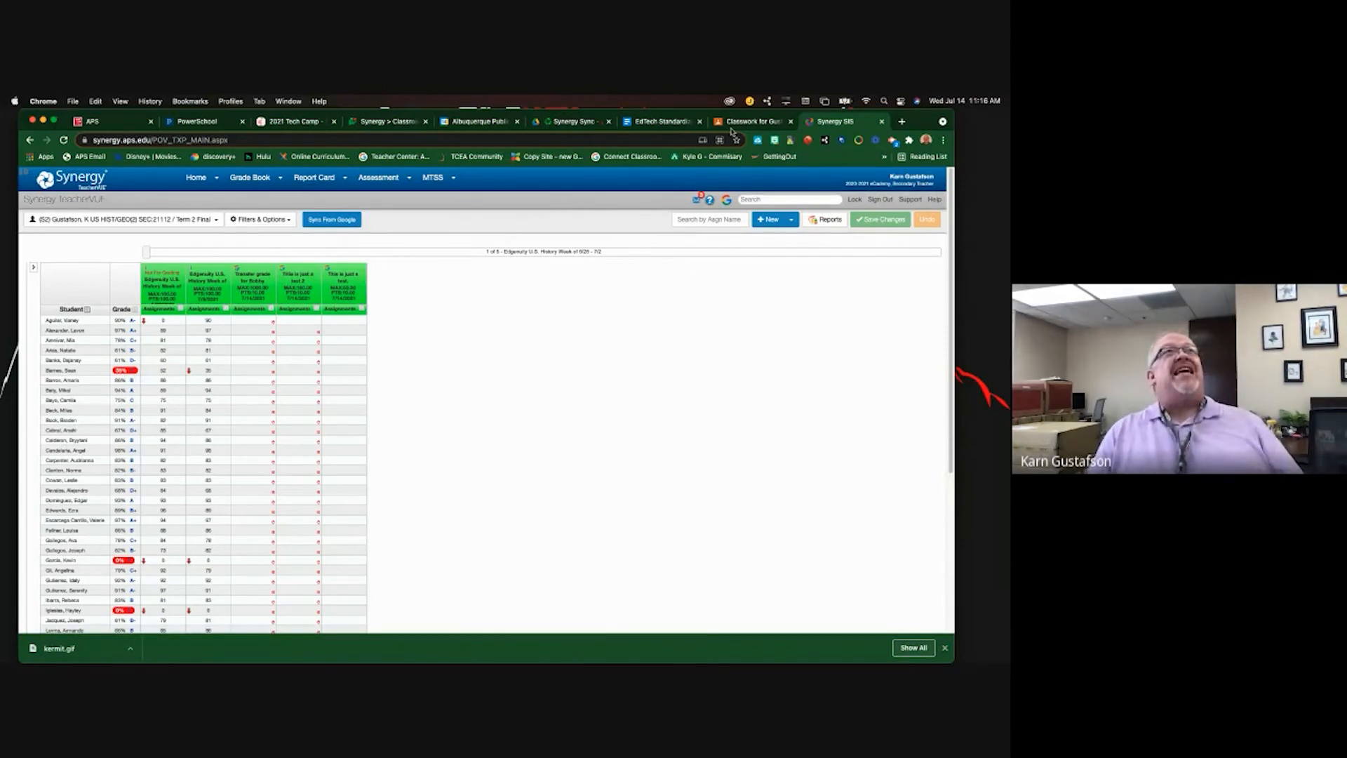
- Discard the blank Classroom assignment draft and show the Create options for a new post
click(751, 124)
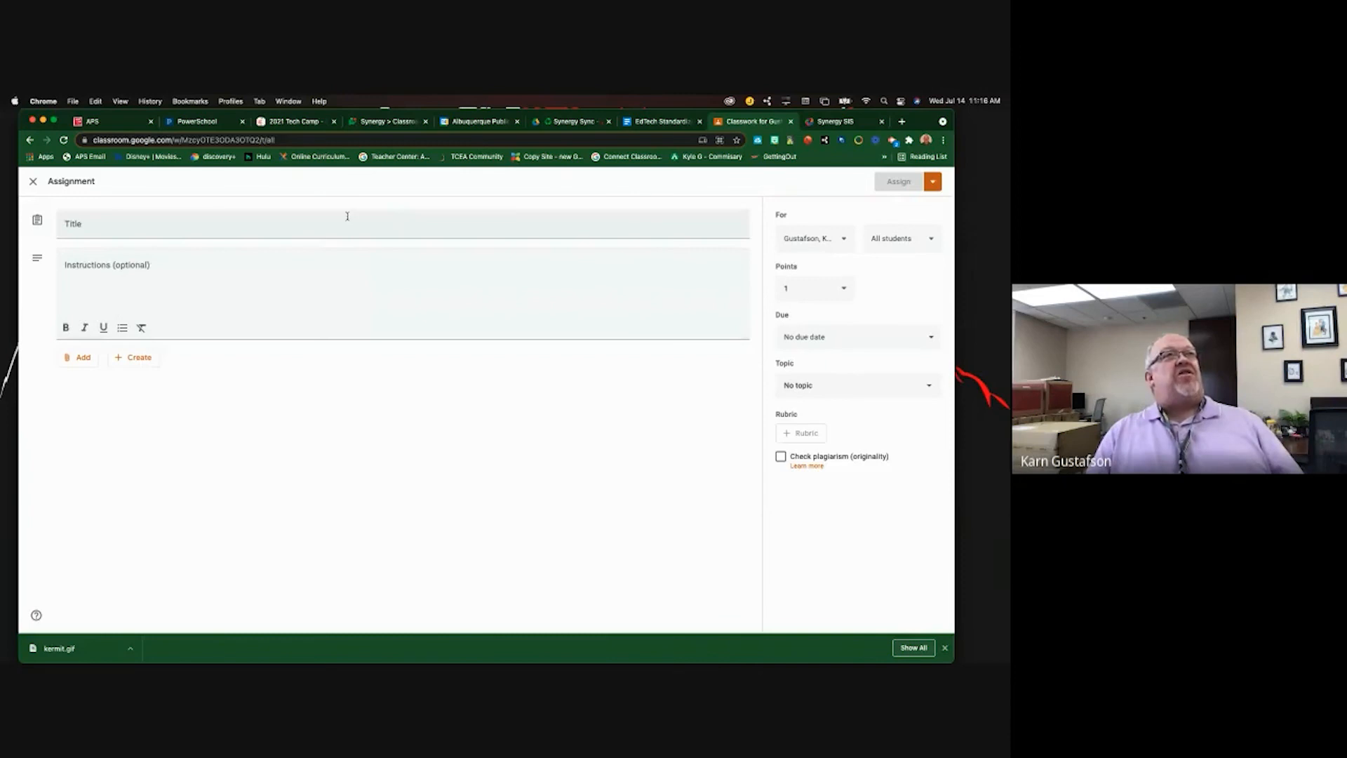
click(33, 181)
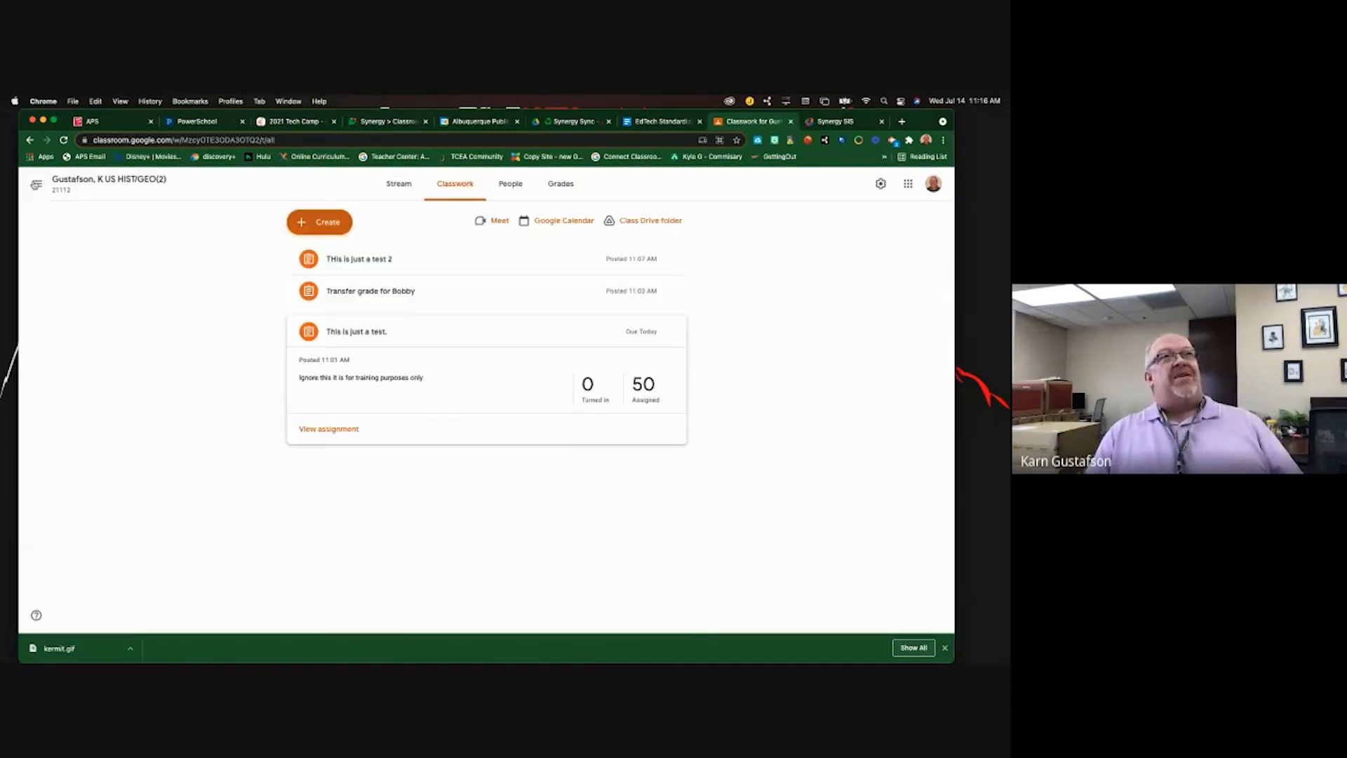
click(312, 223)
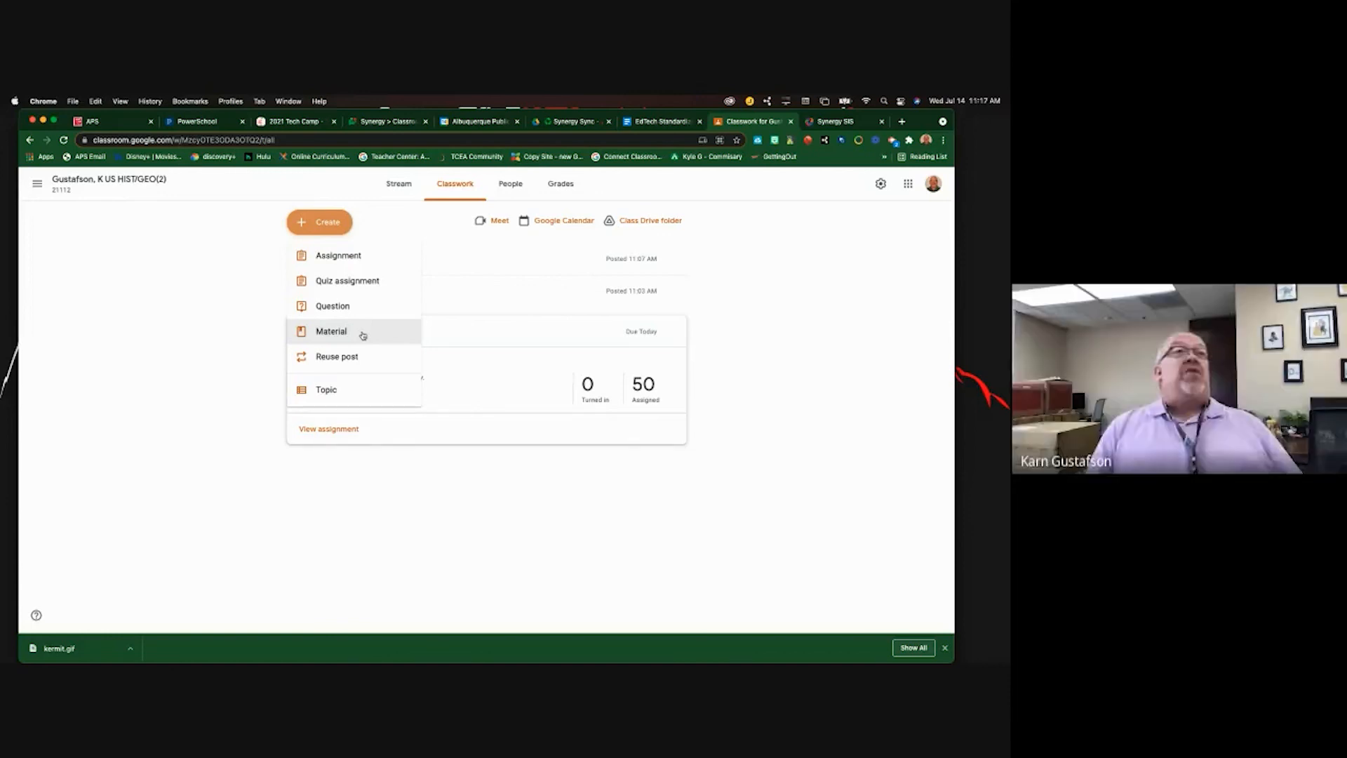
- Check in Google Classroom General Options that the Sync Block Phrase is #nosync
click(829, 121)
click(728, 200)
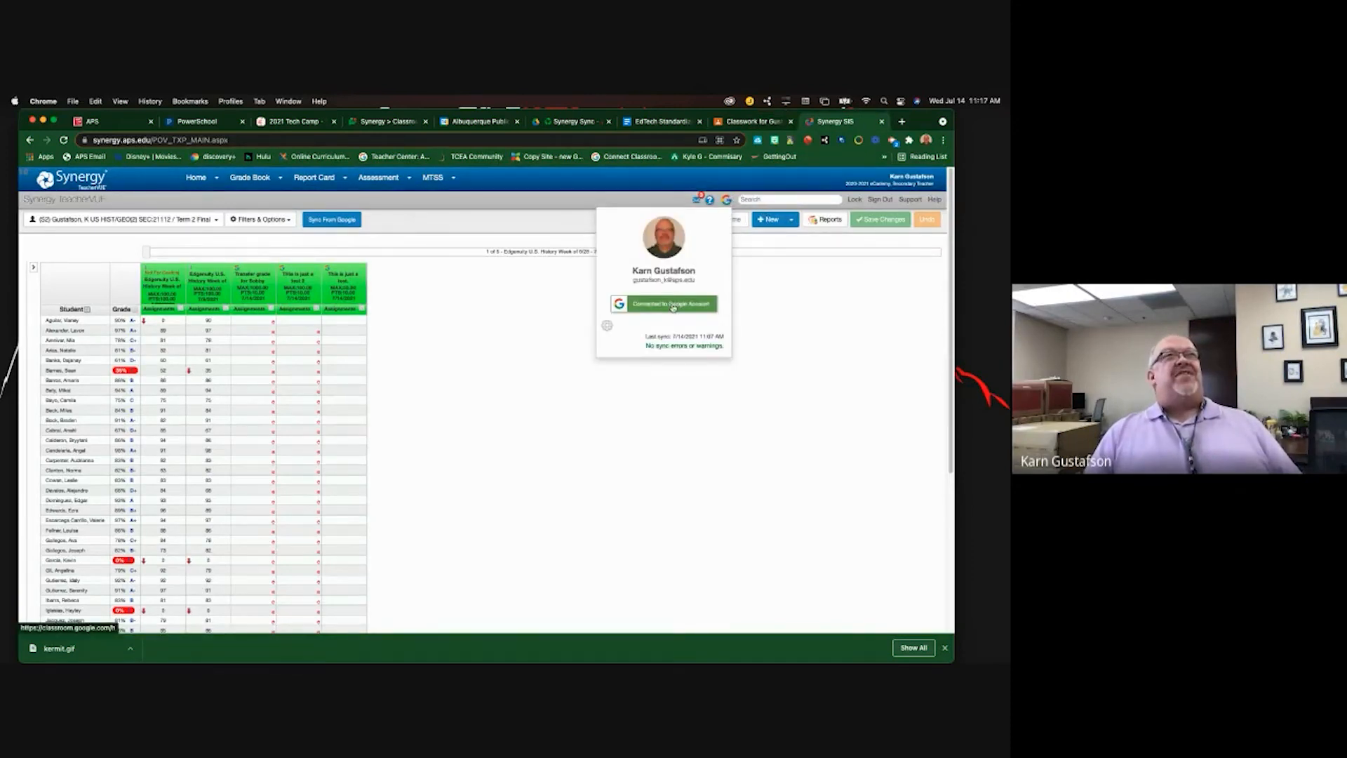
click(606, 326)
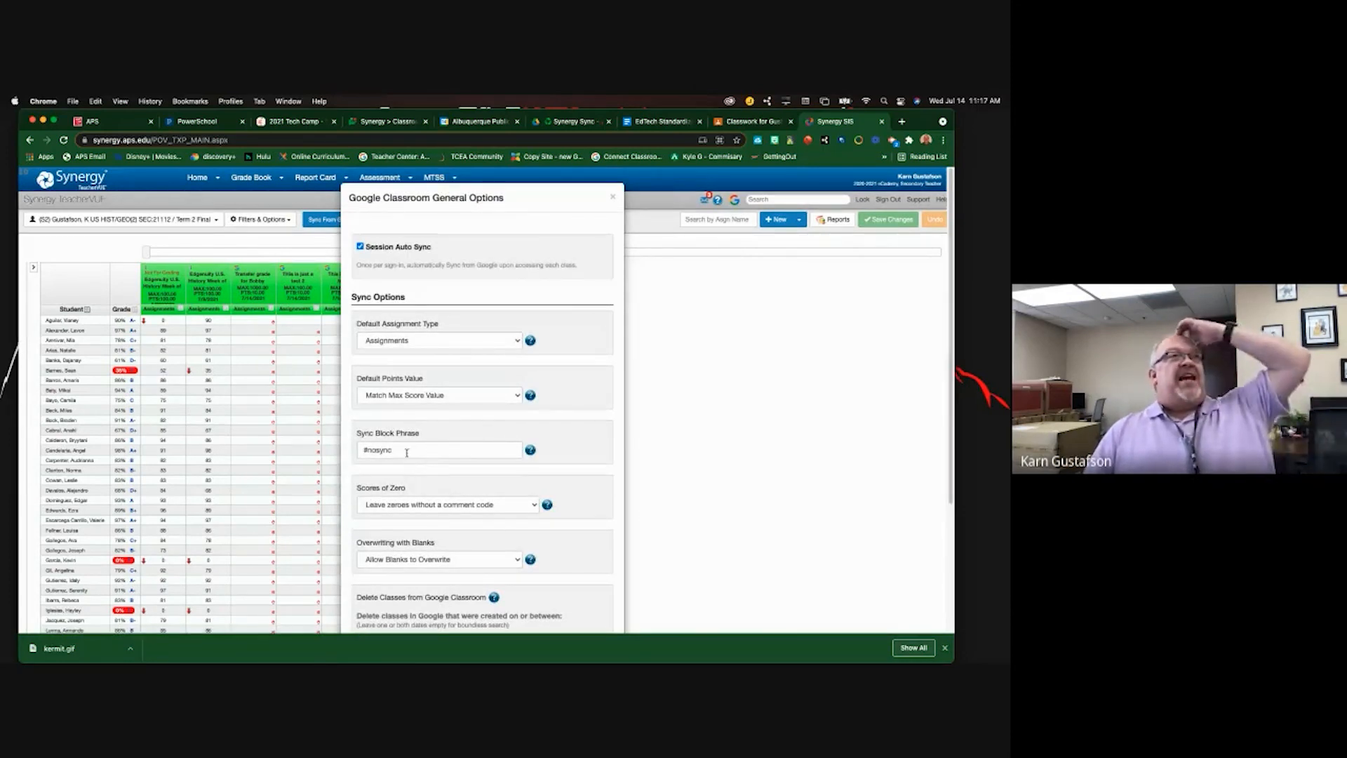
drag(359, 450, 401, 452)
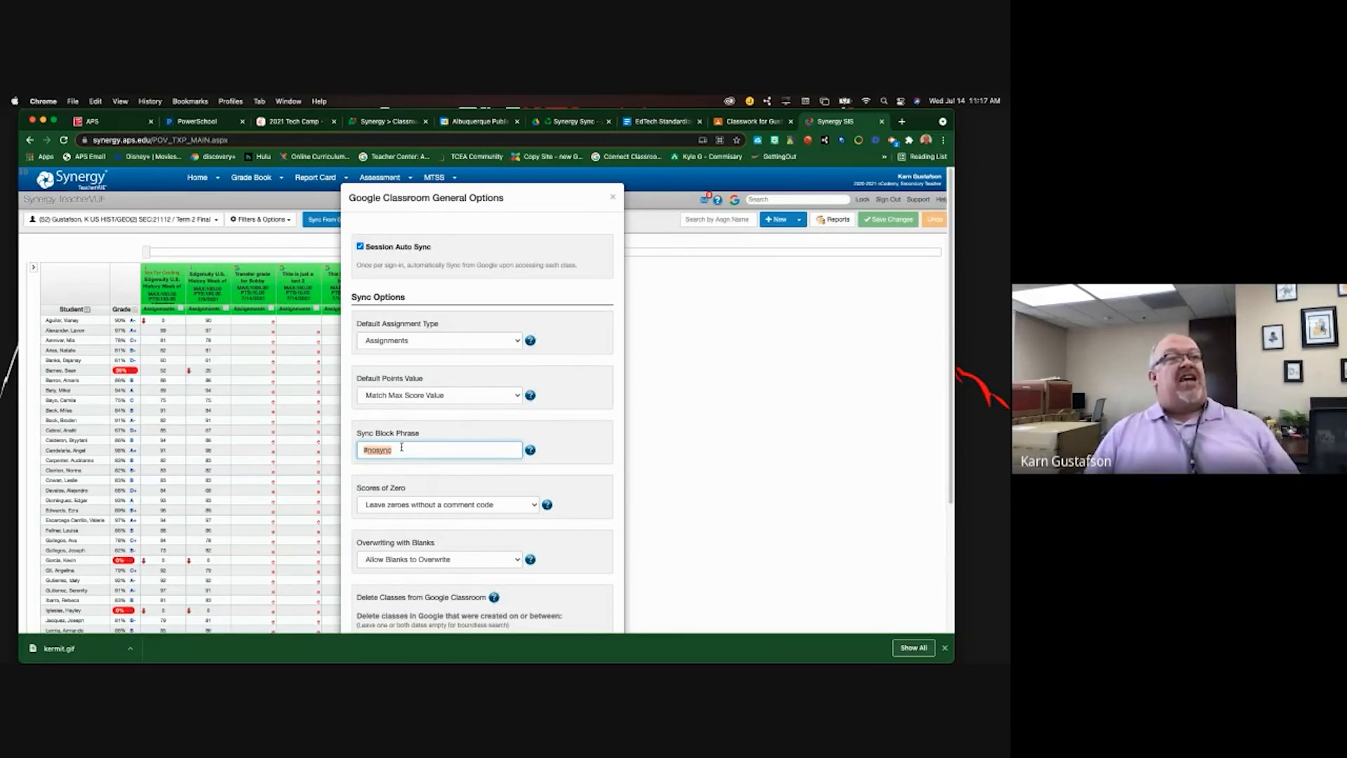
click(752, 121)
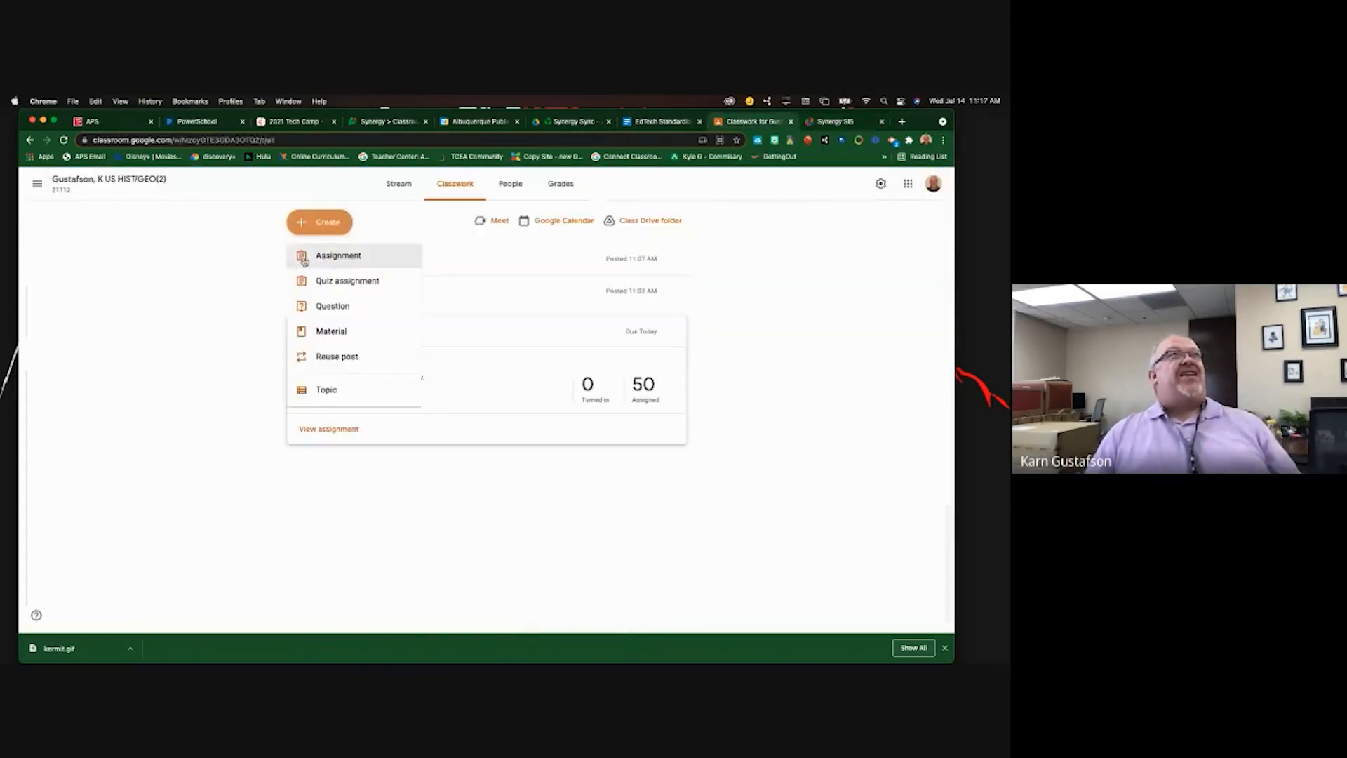
- Start a new assignment titled 'Testy Test' with '#nosync' as its instructions
click(343, 256)
text(Testy Test)
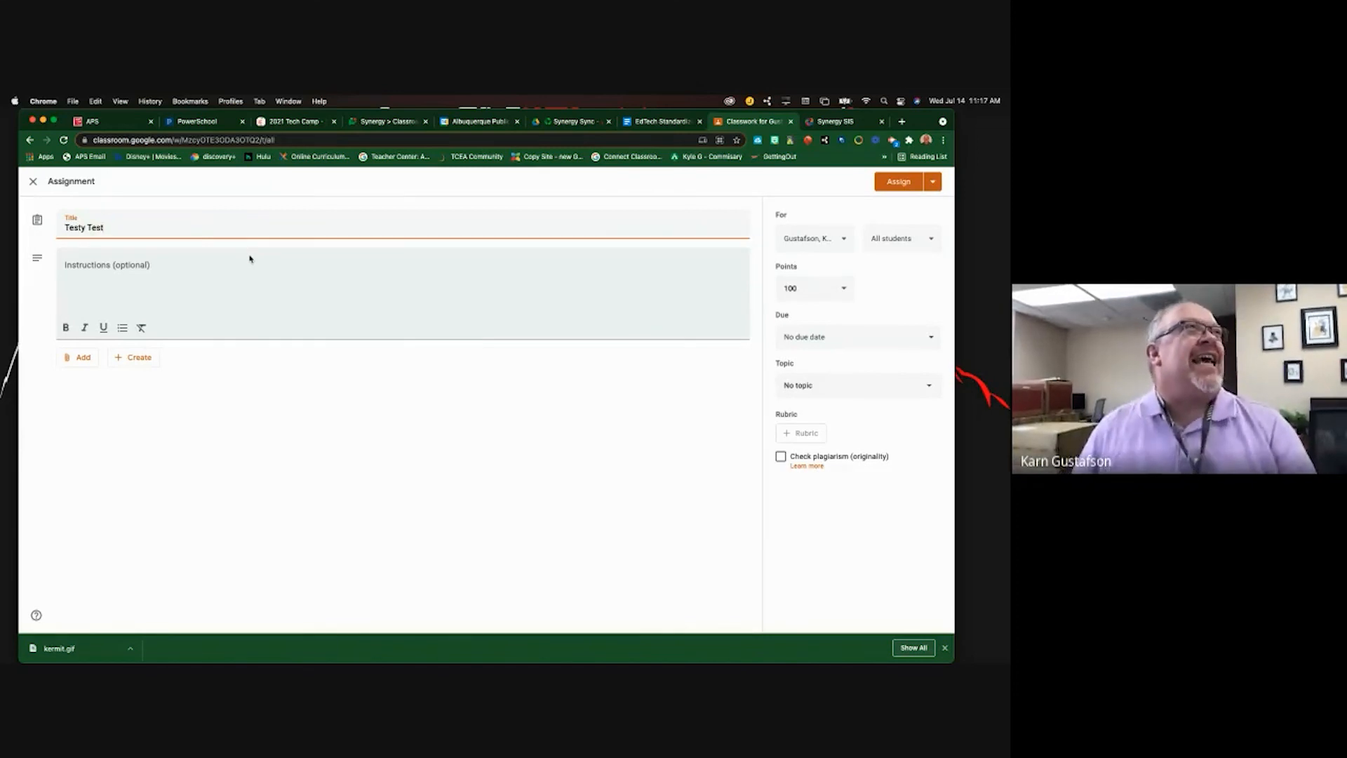
click(226, 293)
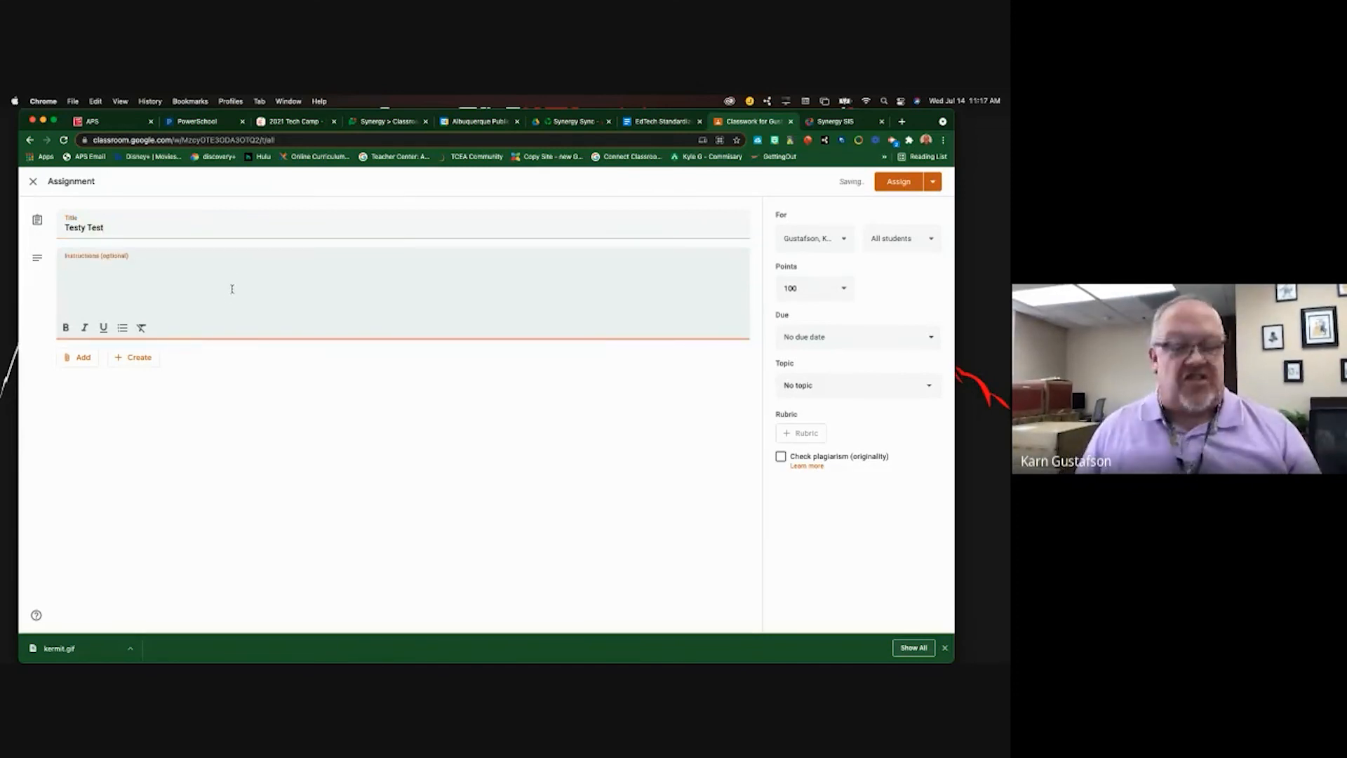
text(#nosync)
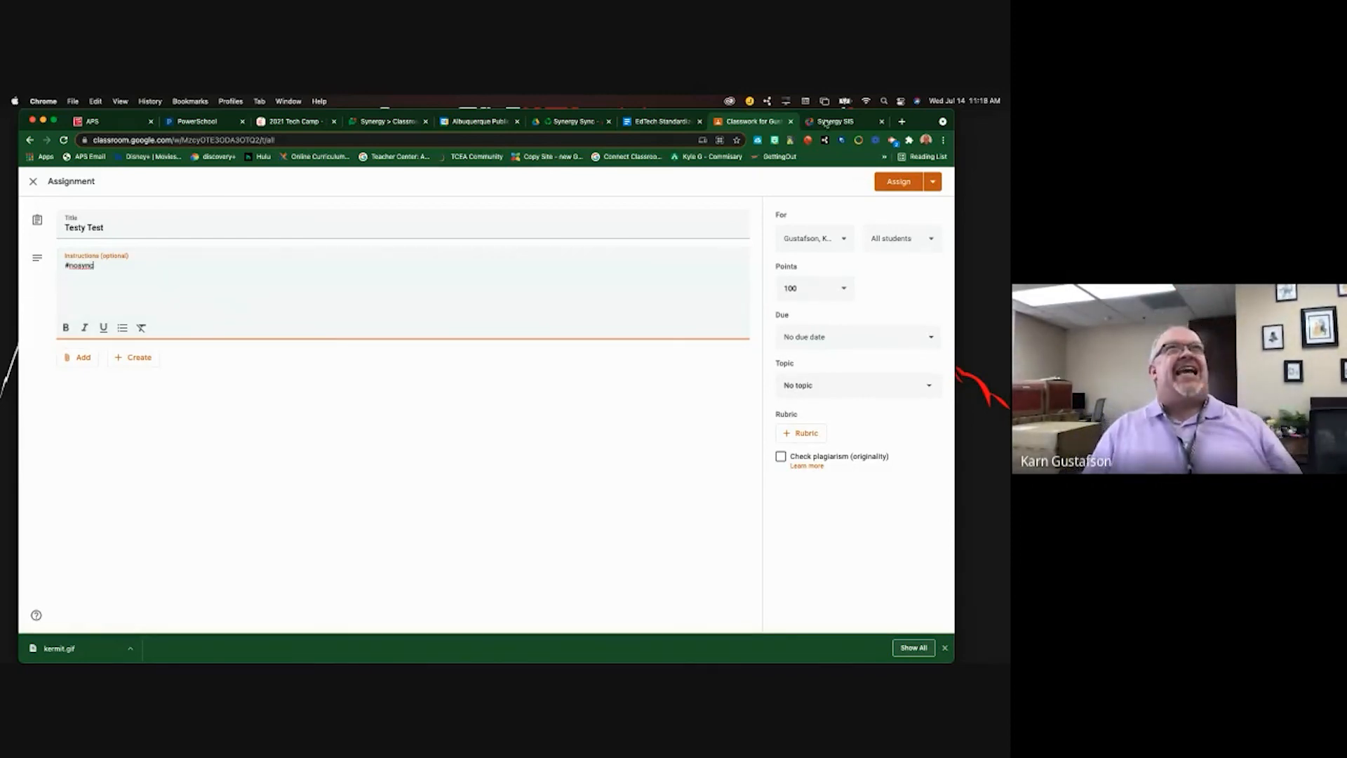
- Set the due date to Jul 16 and points to 1000, then assign it
click(835, 344)
click(830, 383)
click(879, 460)
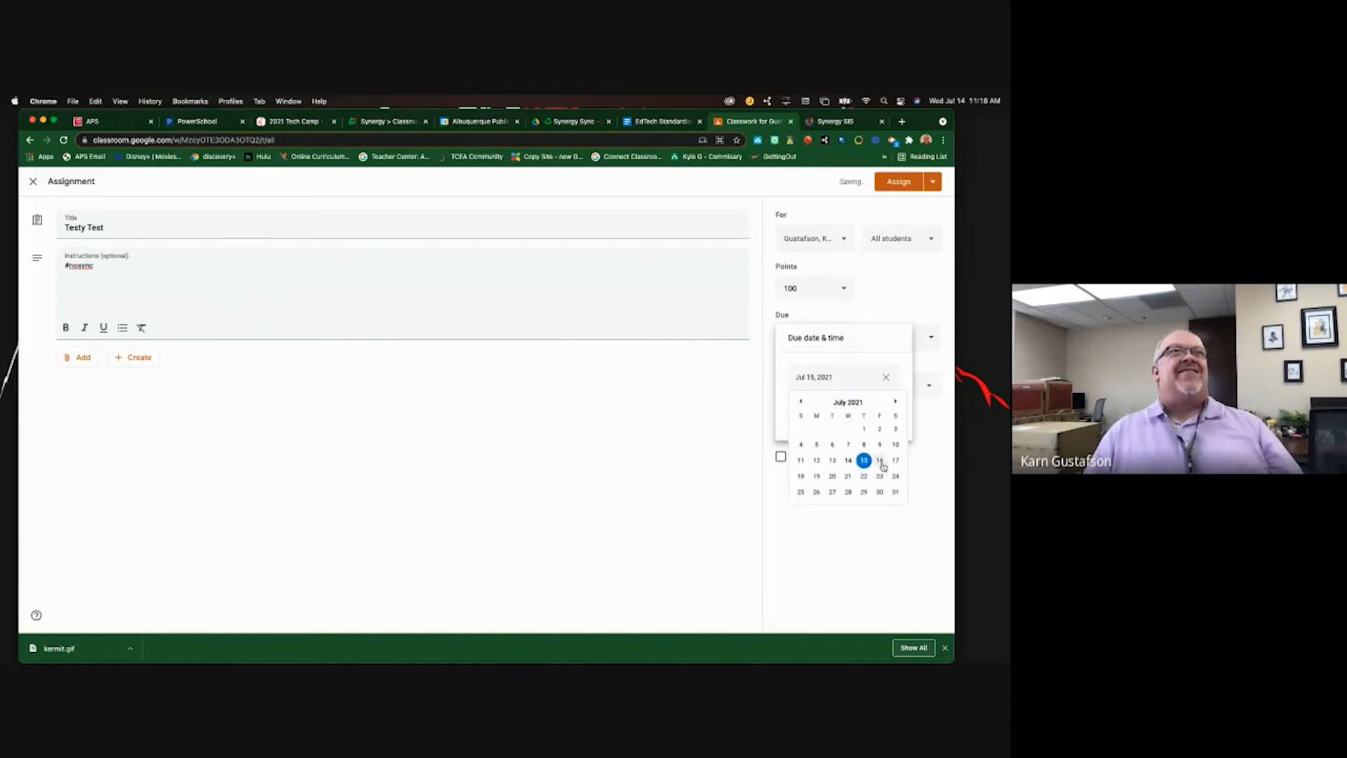
click(828, 288)
text(0)
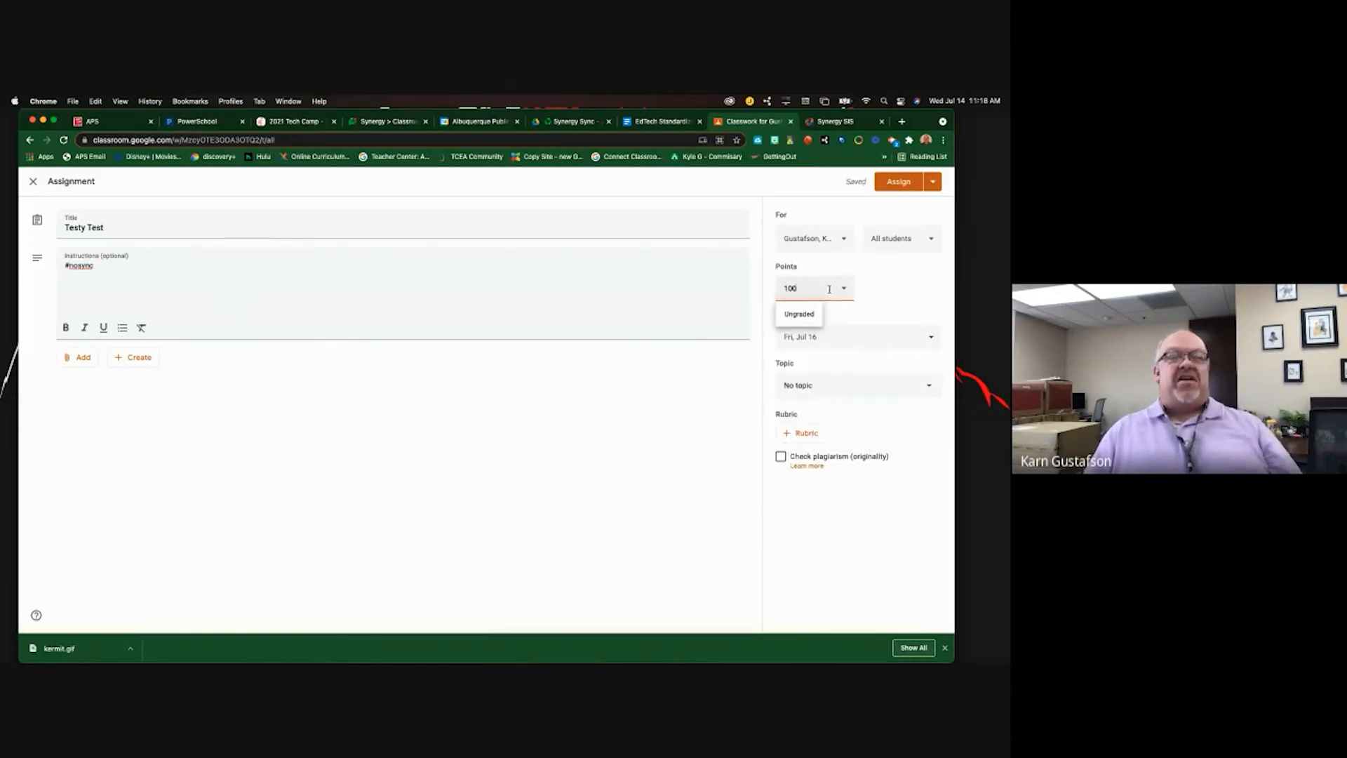
click(893, 180)
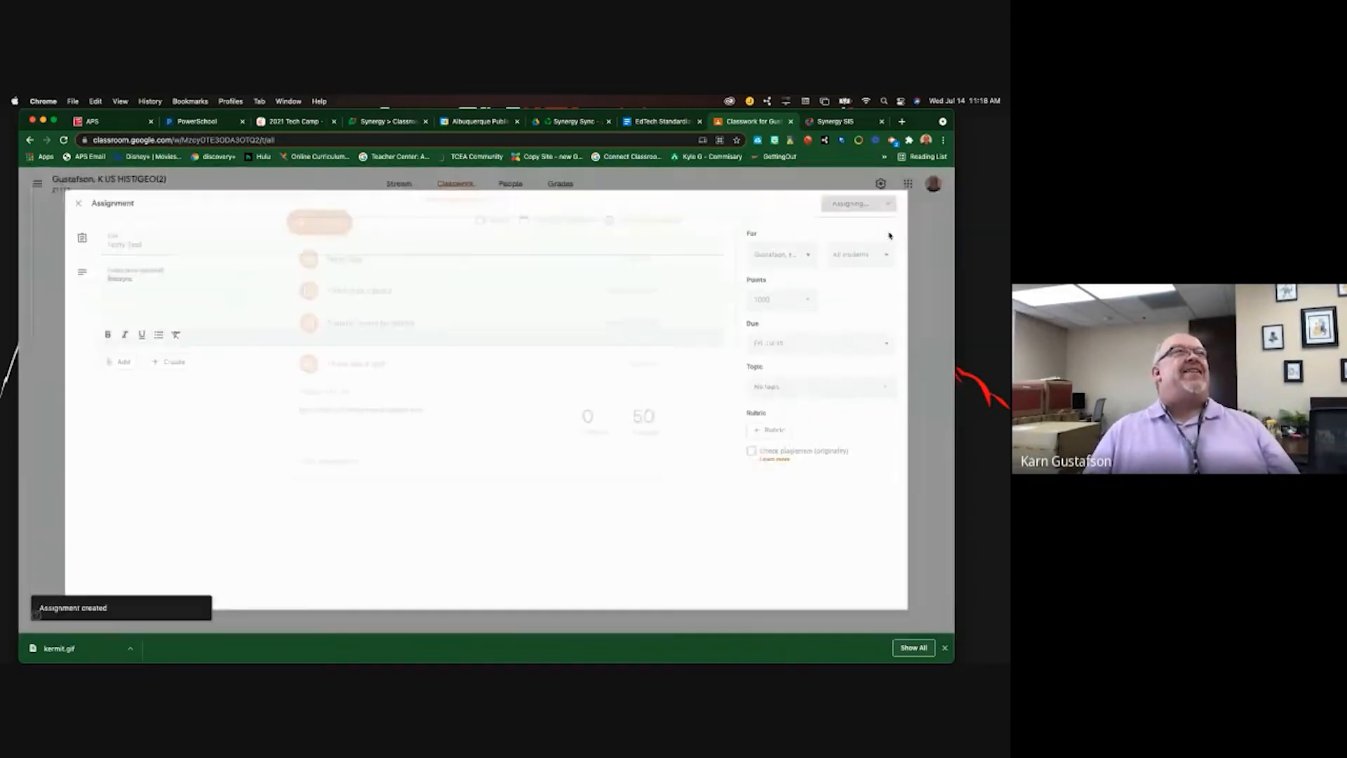
- Close the sync options and run Sync From Google on the Synergy grade book
click(843, 122)
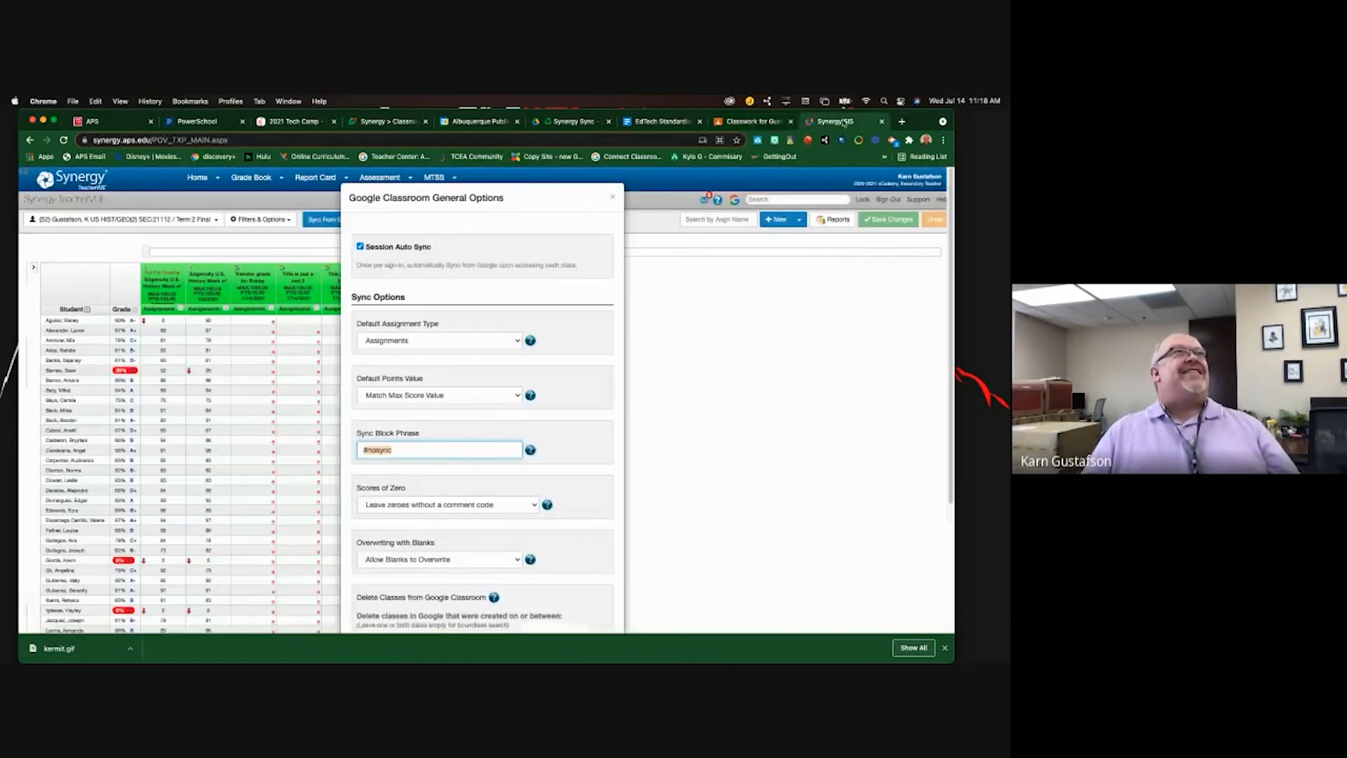
click(614, 198)
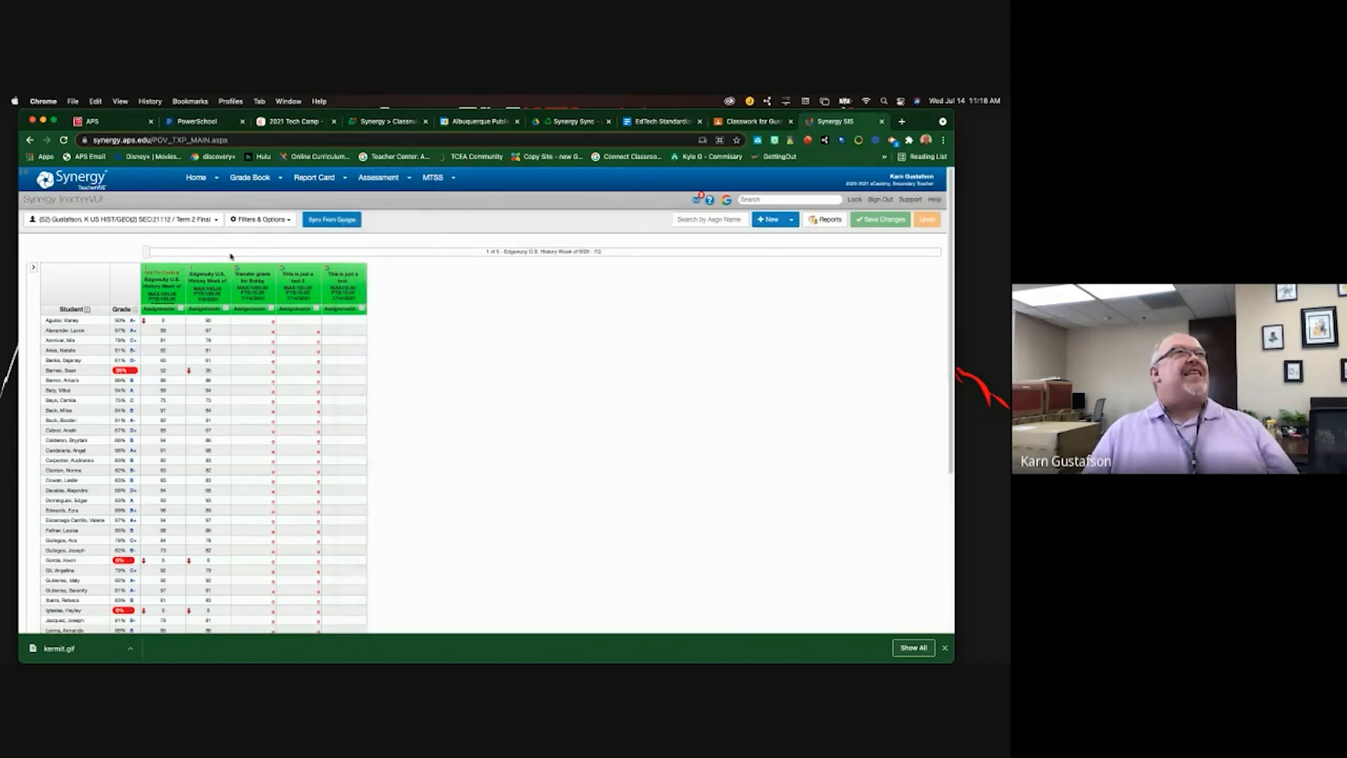
click(325, 223)
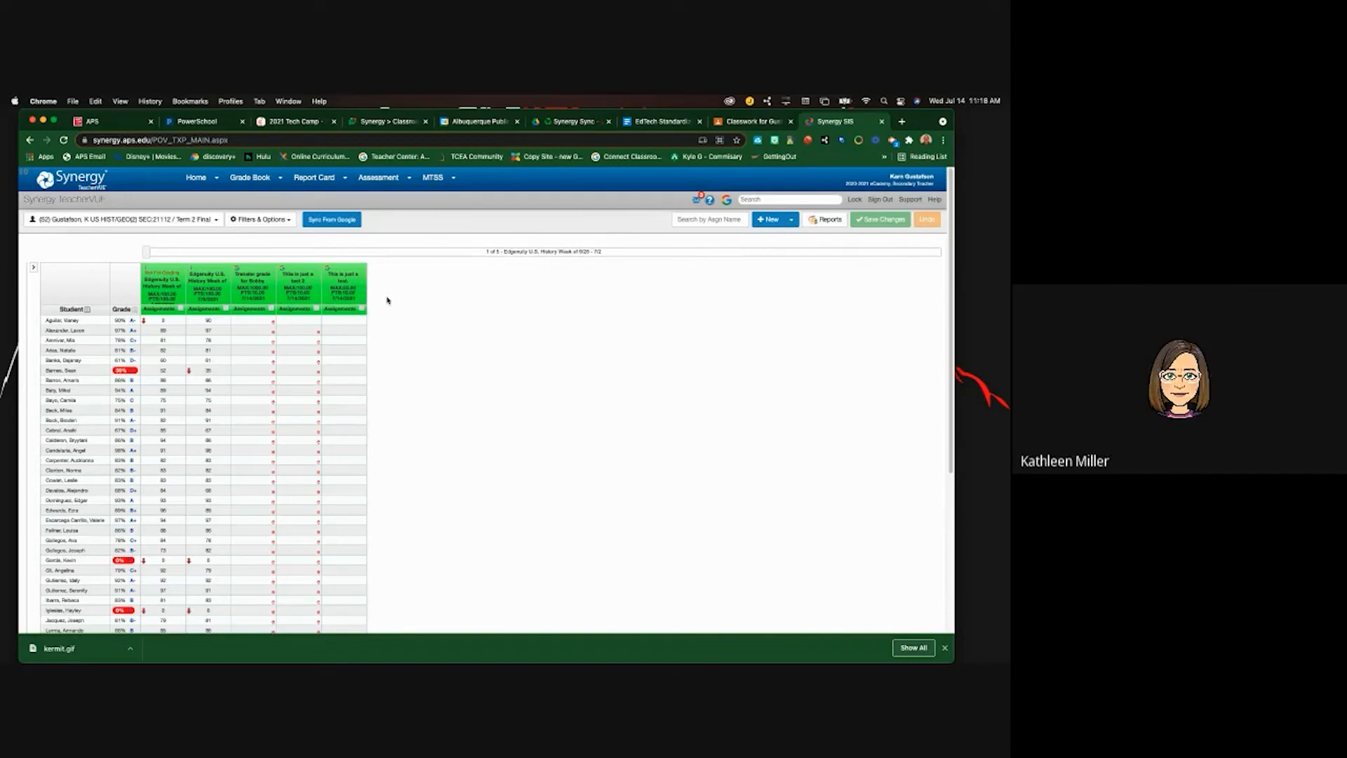
click(769, 126)
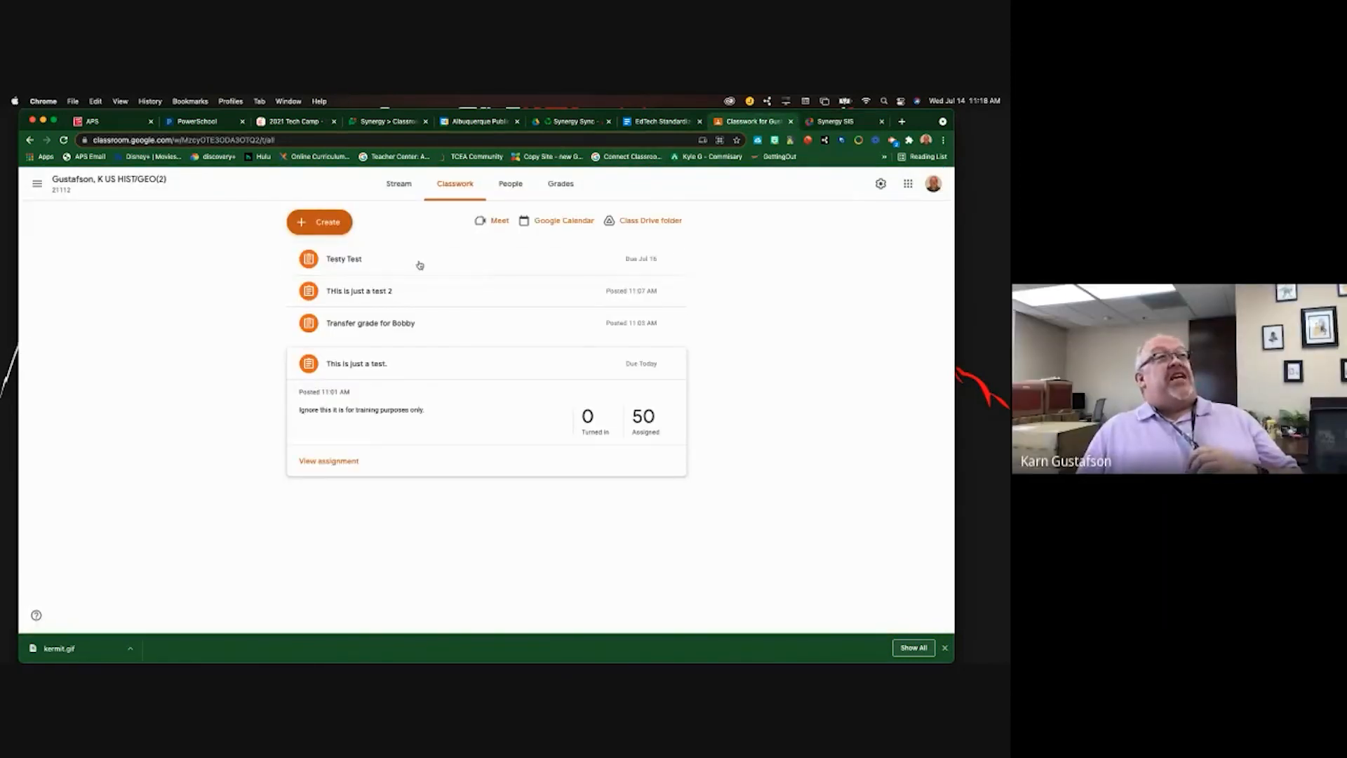
- Expand Testy Test to see its #nosync instructions and 0 of 50 turned in
click(384, 266)
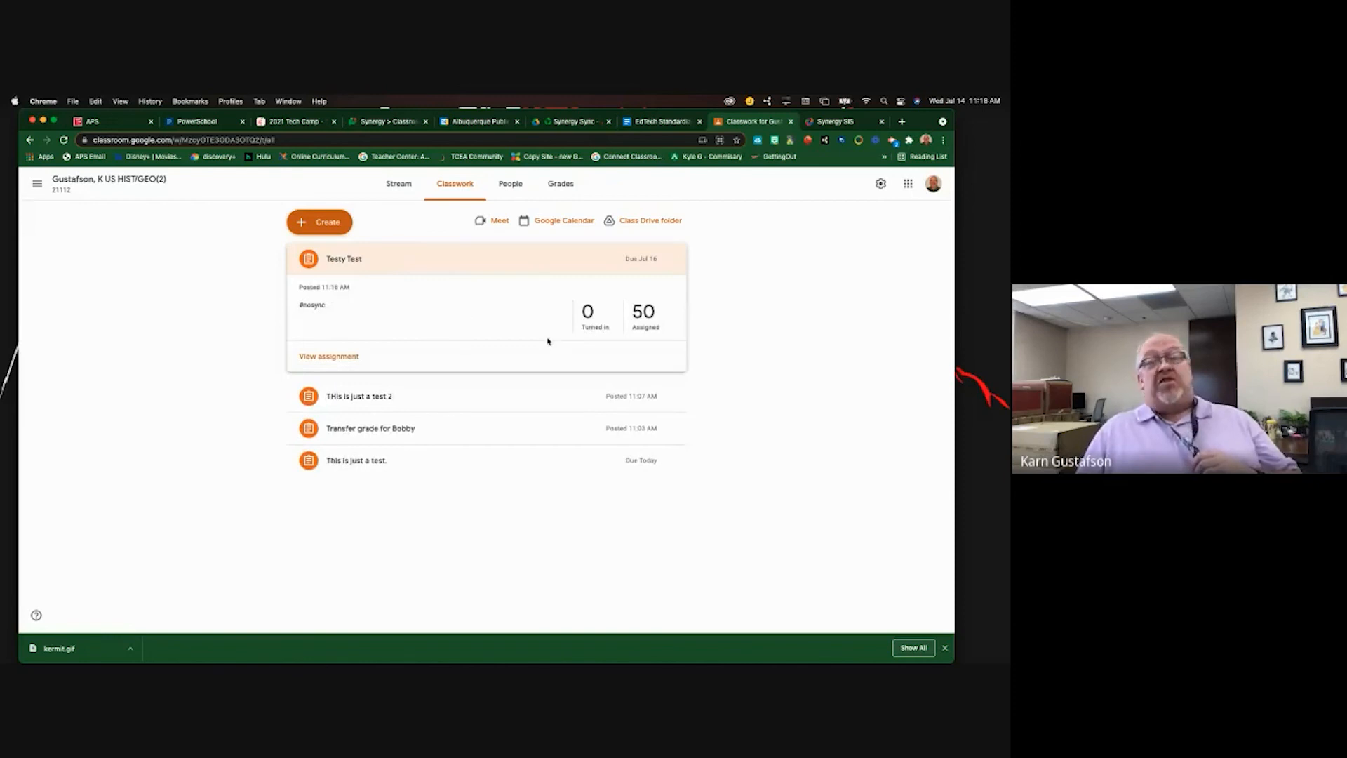
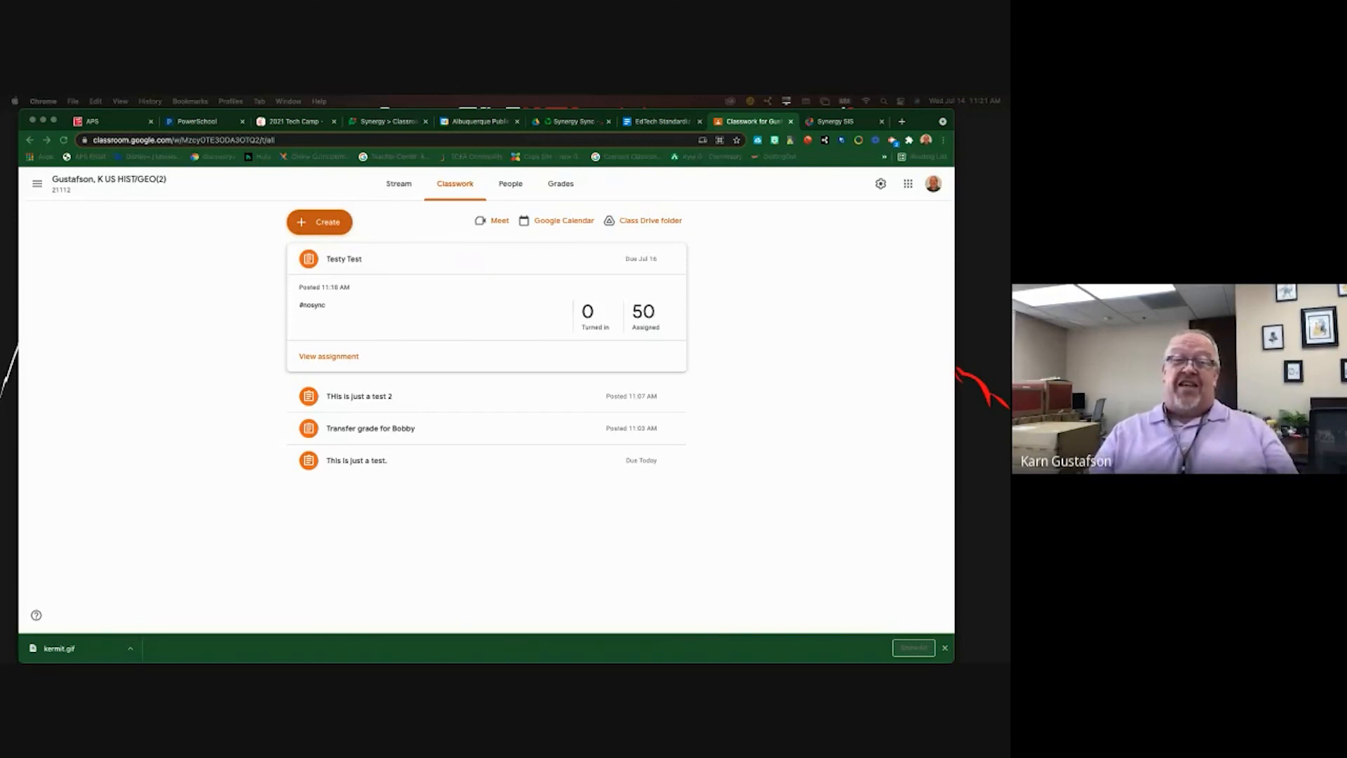
- Switch from Google Classroom to the Synergy SIS grade book for the same class
click(844, 119)
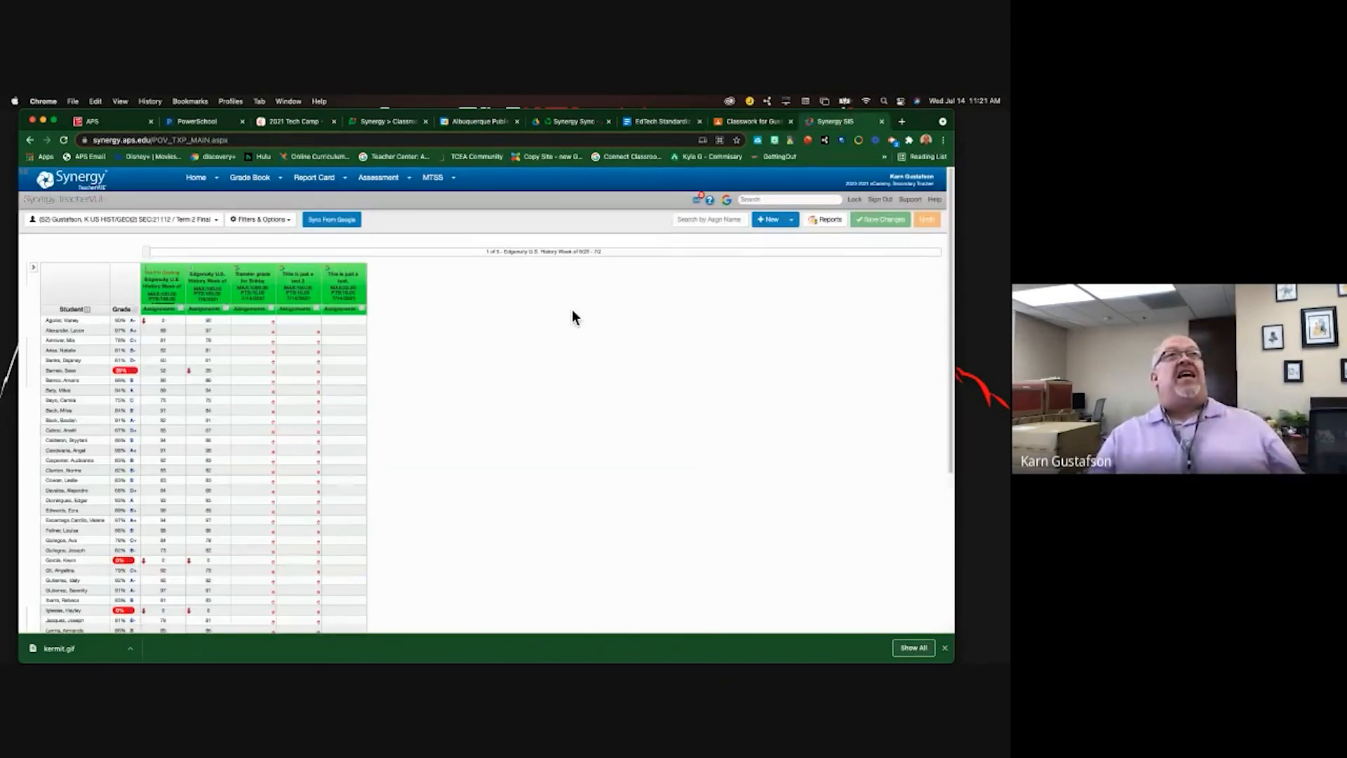
- Start a new grade book assignment named Extra Credit Test with Assignment Type Assignments
click(771, 220)
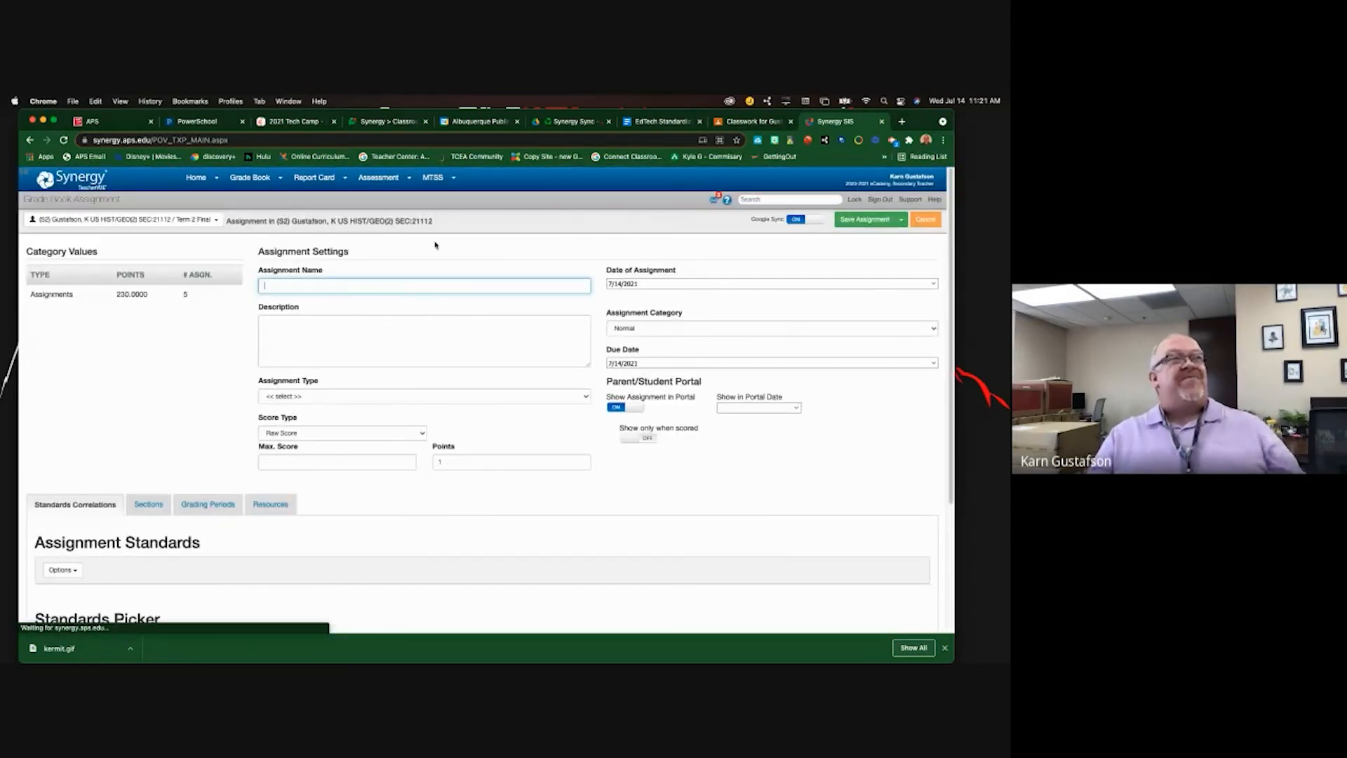
text(Ext)
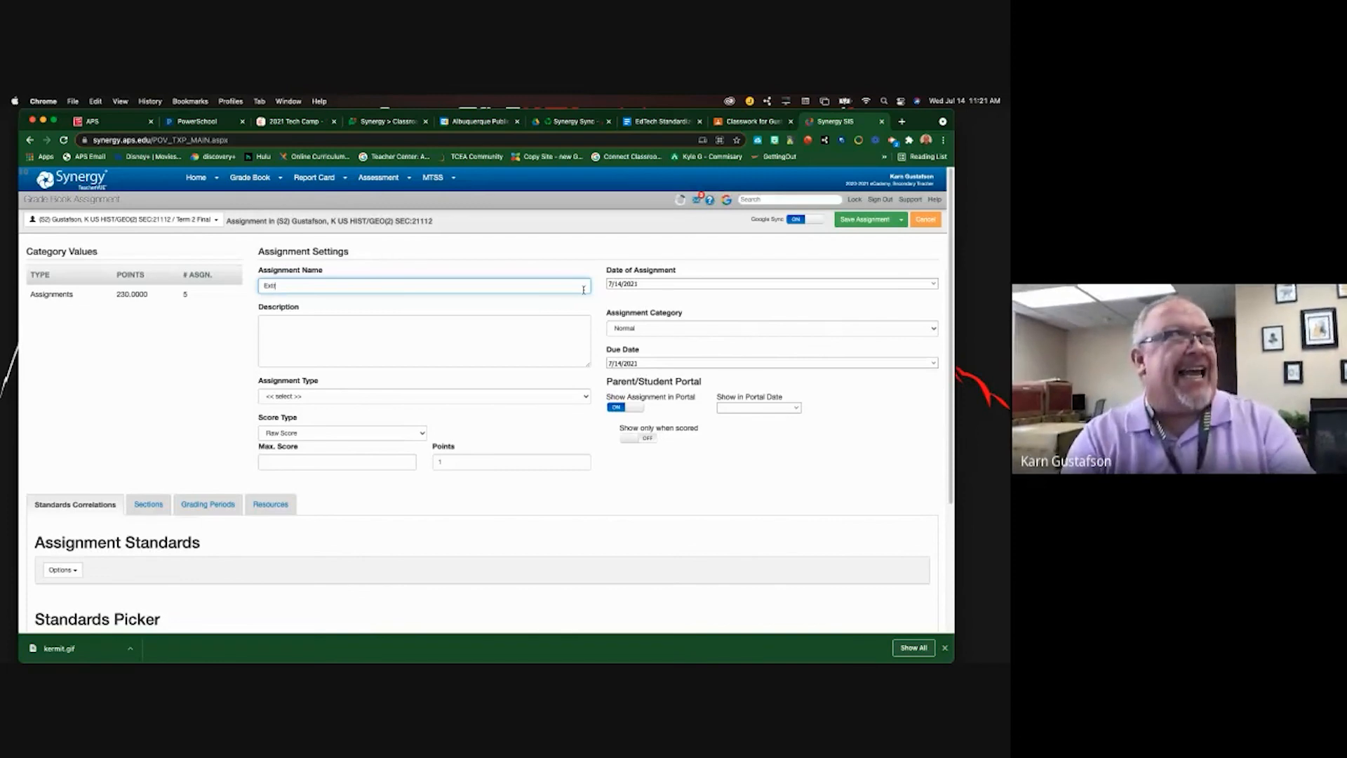
text(ra Credit Test)
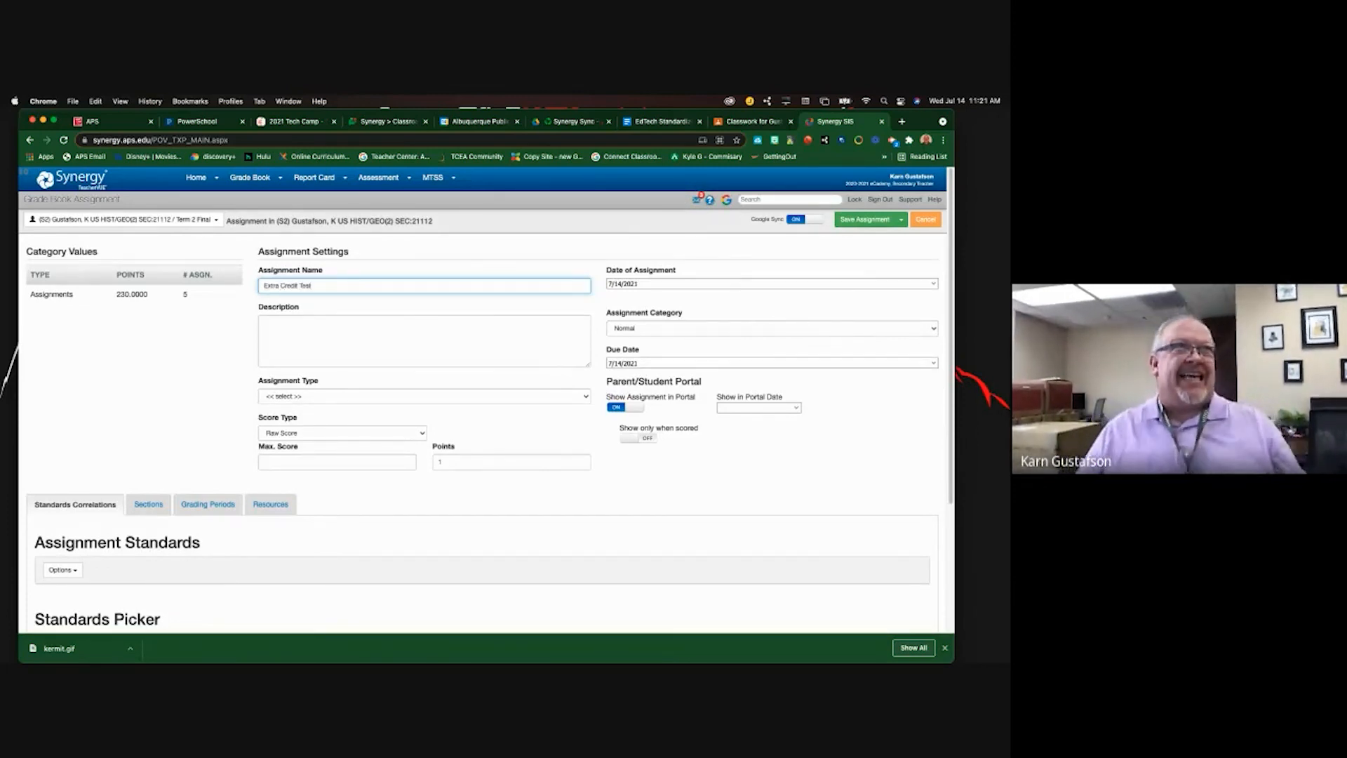
click(465, 398)
click(428, 406)
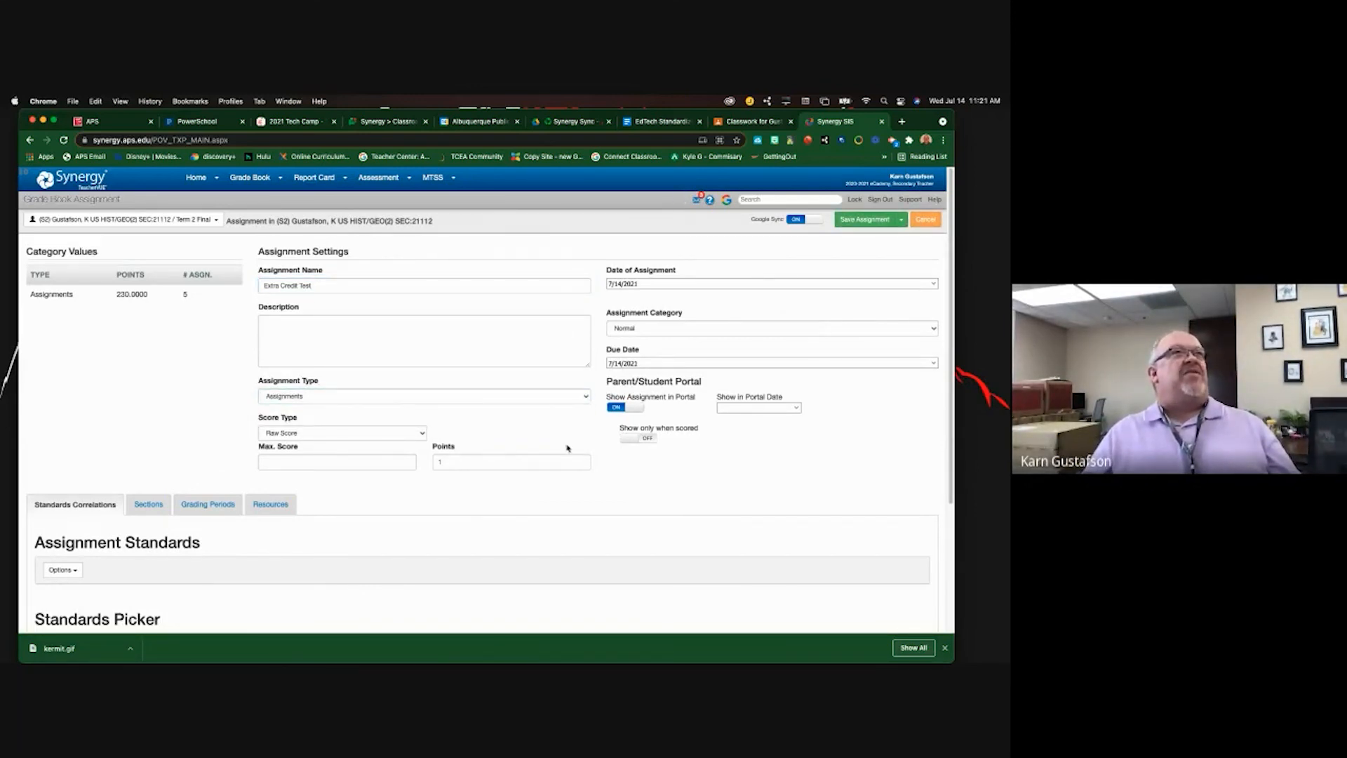
click(455, 464)
text(1)
key(BackSpace)
text(0)
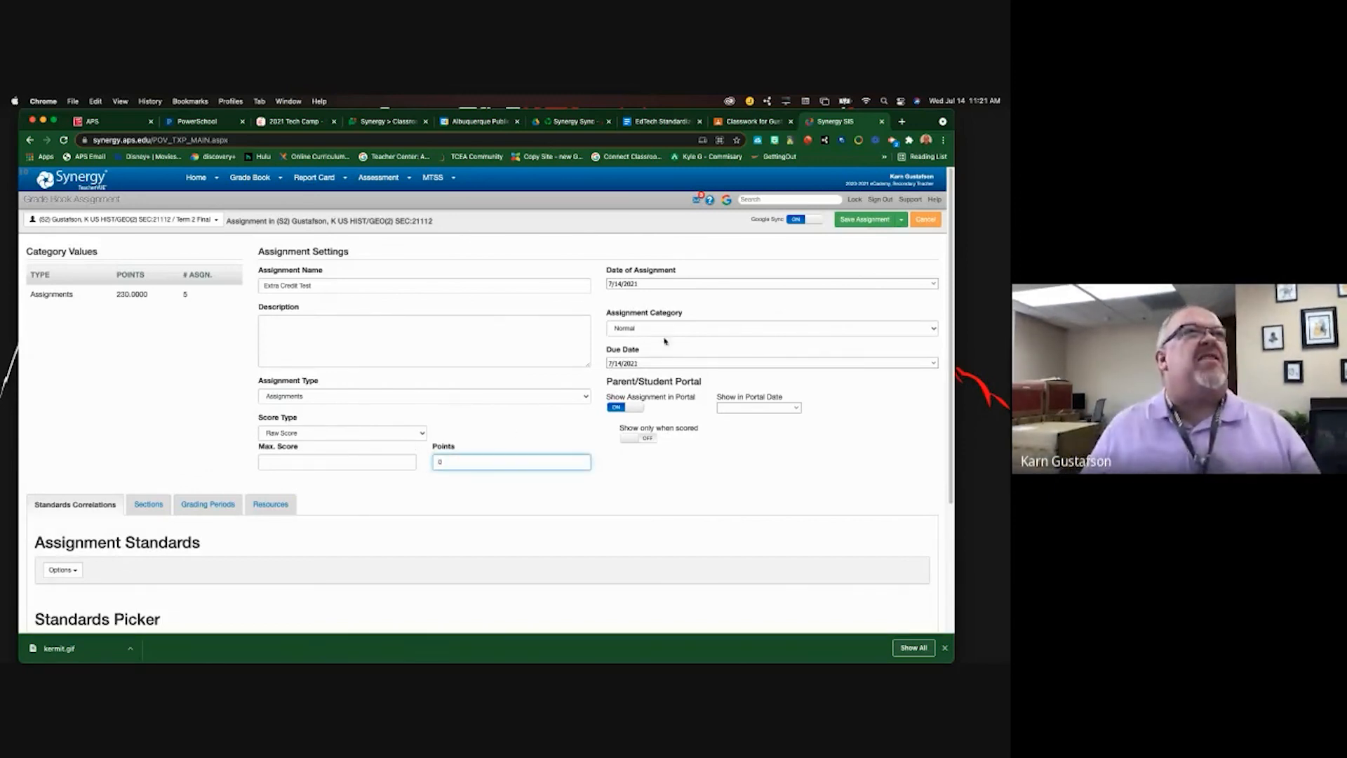
click(865, 220)
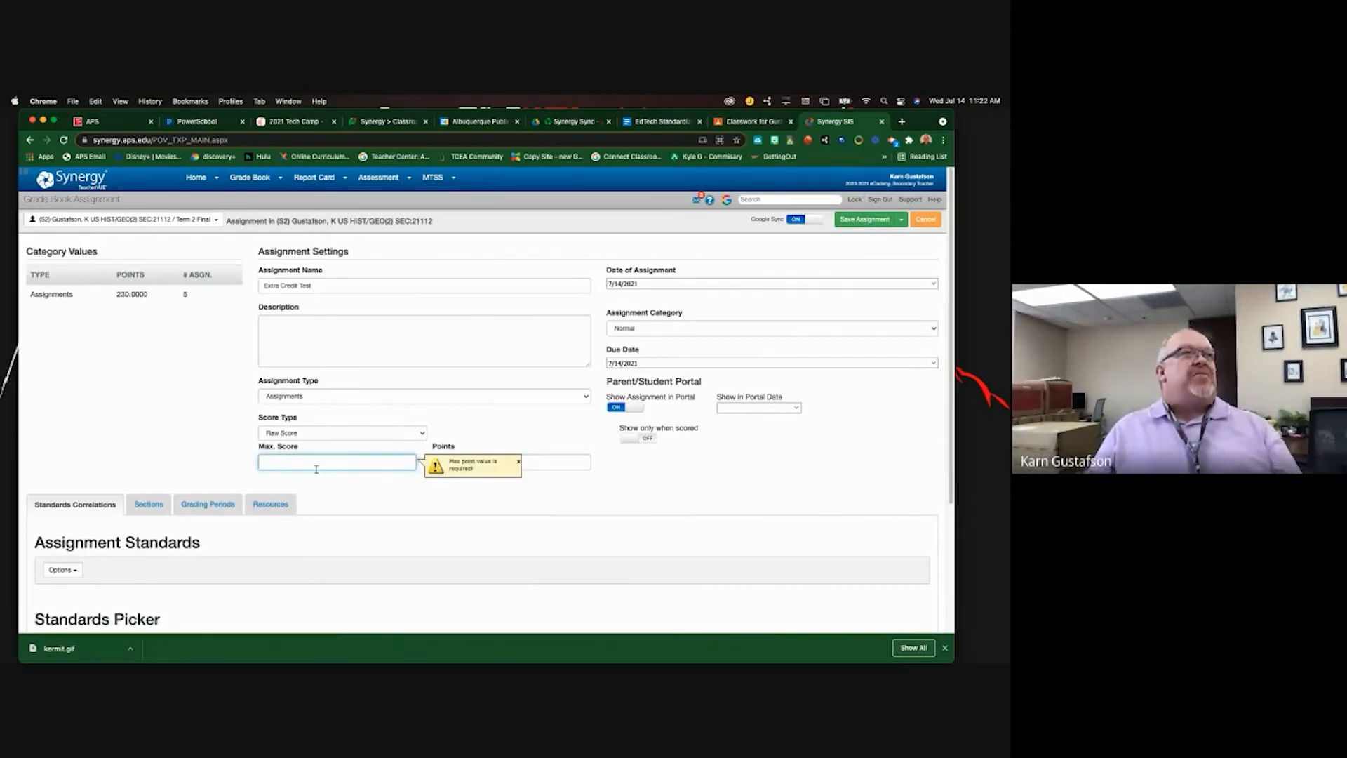
text(0)
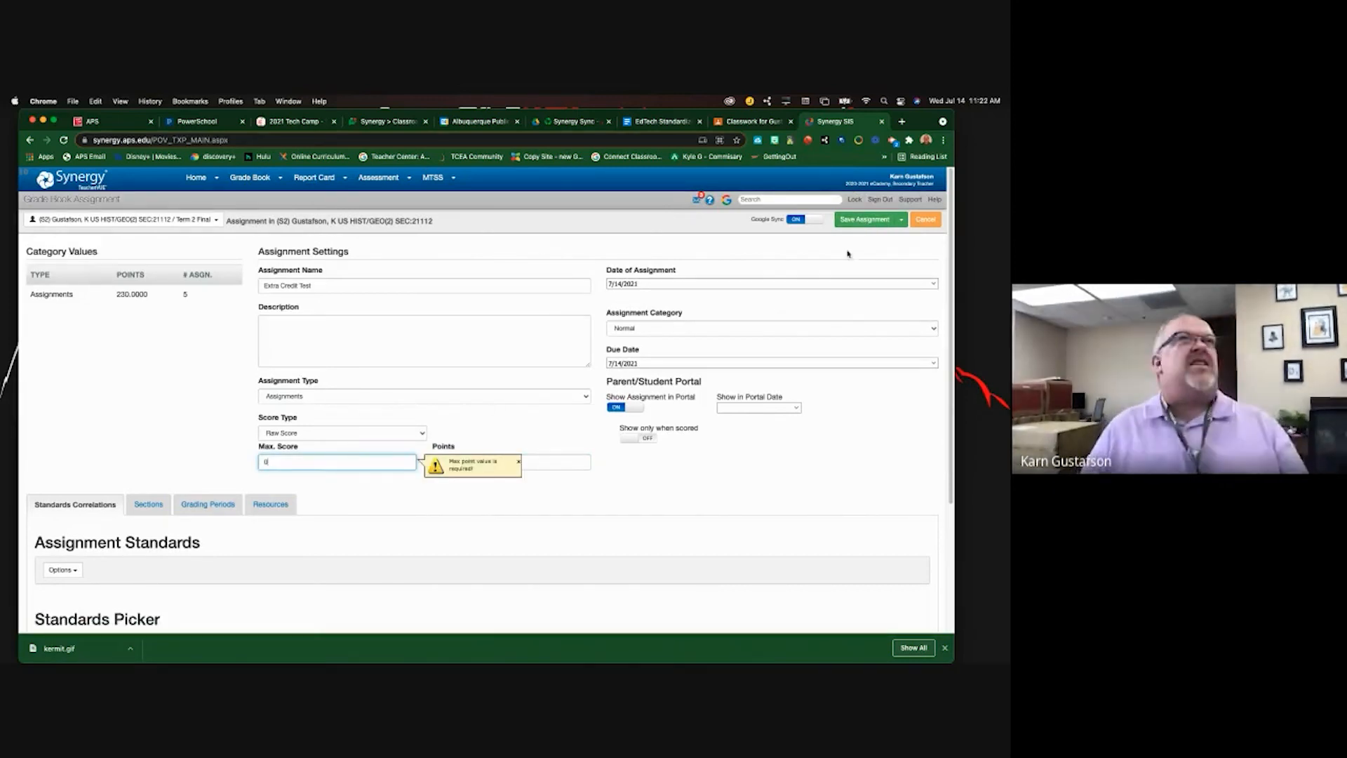
click(872, 225)
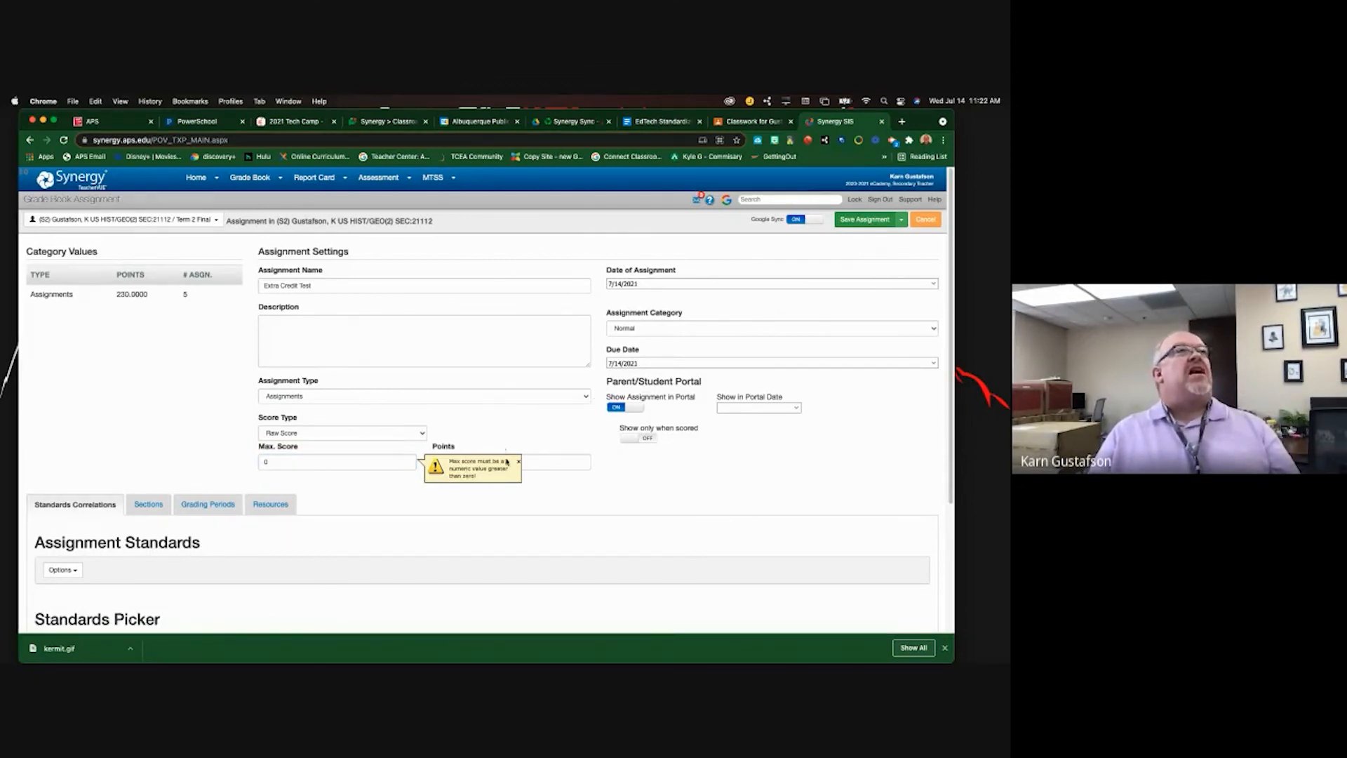
- Keep Raw Score as the score type and choose the Extra Credit category
click(347, 435)
click(347, 435)
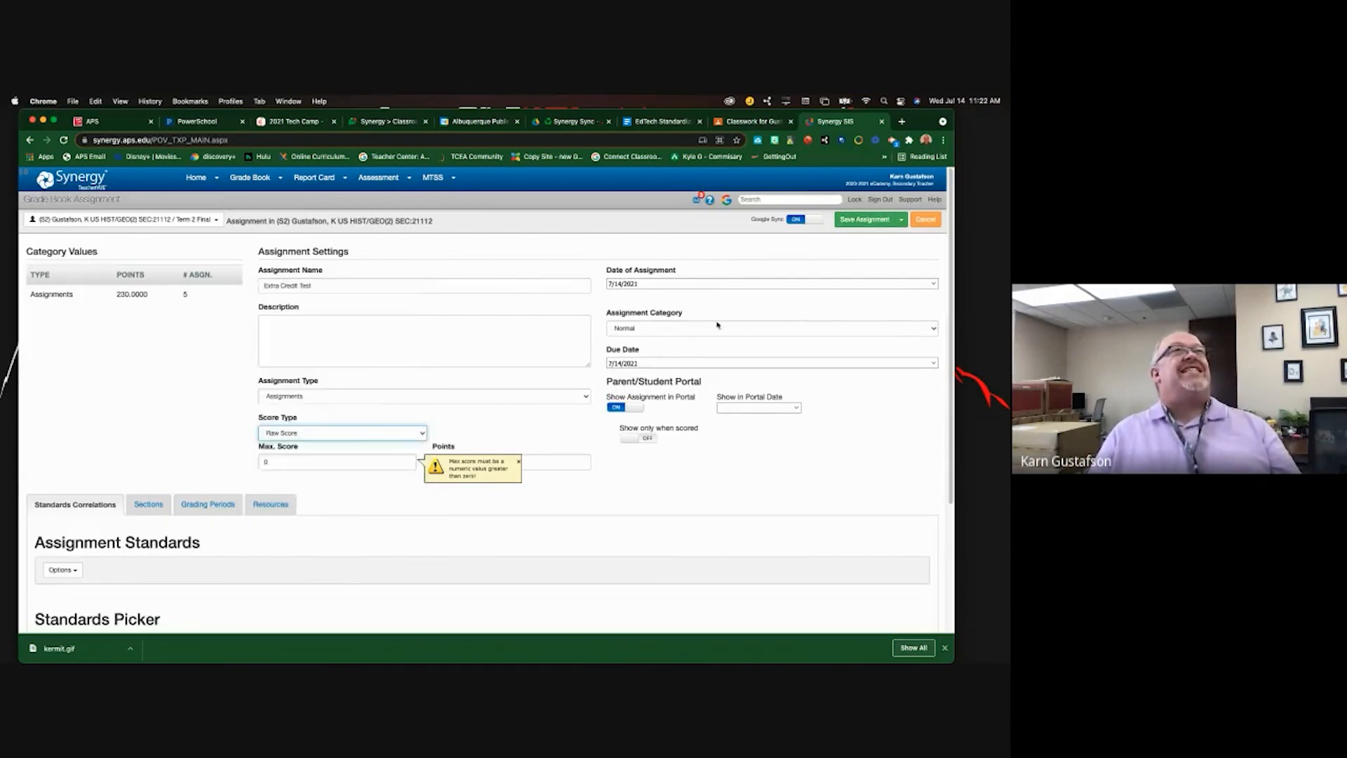
click(720, 328)
click(665, 339)
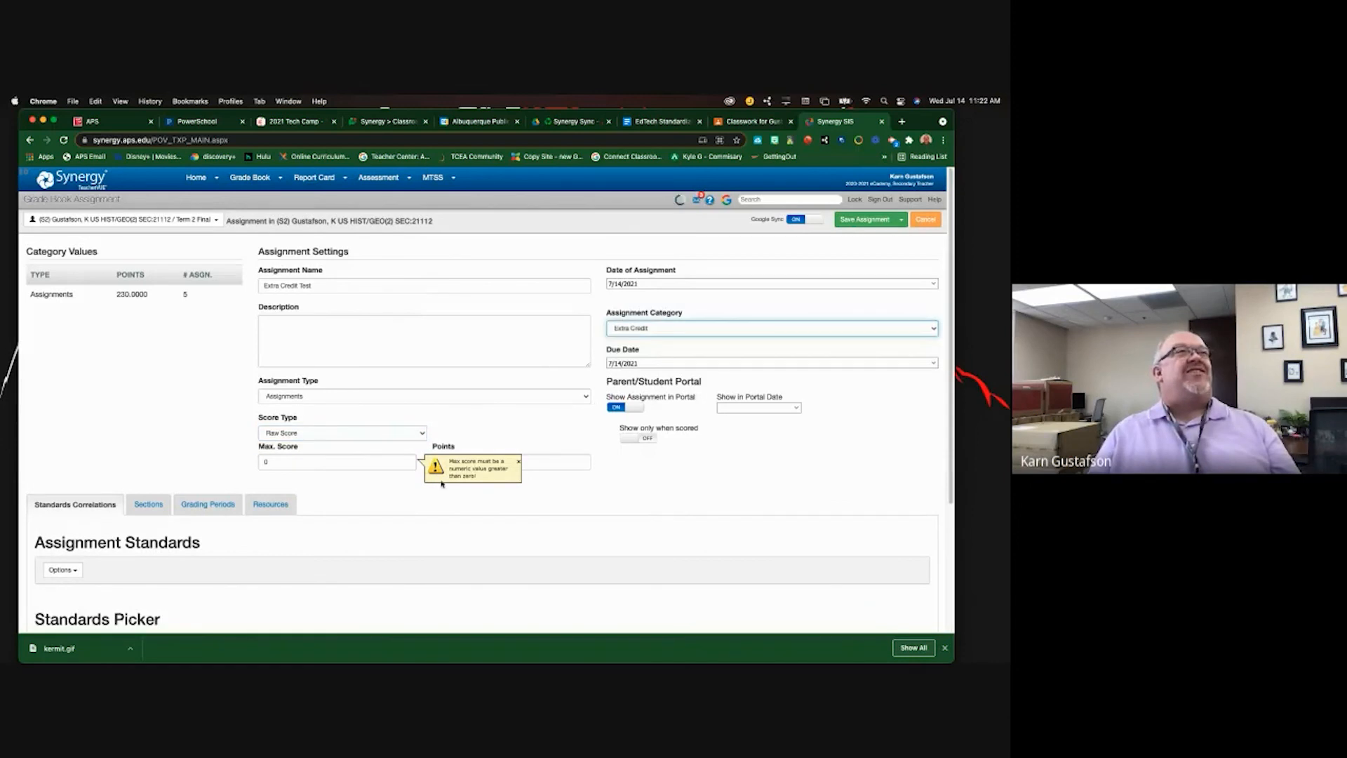
click(864, 219)
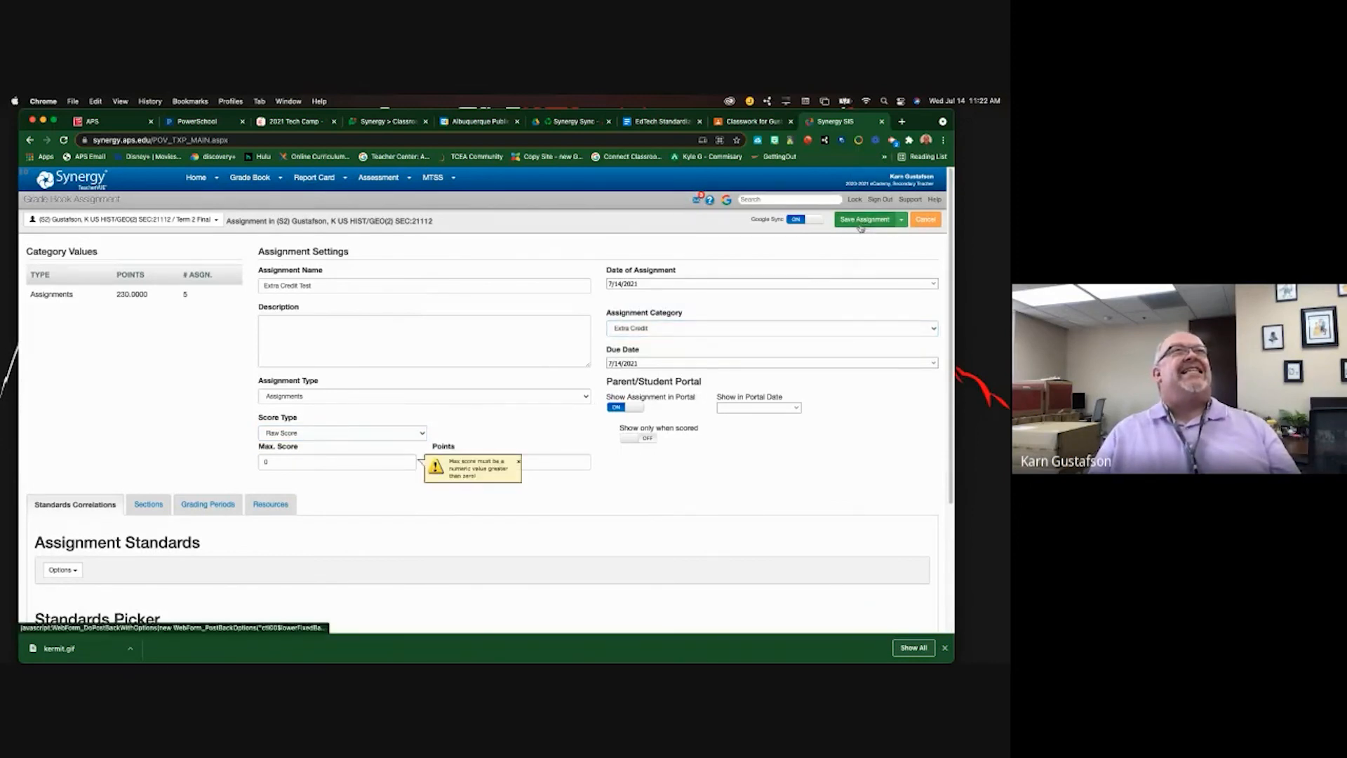
- Set max score and points to 100 and save the Extra Credit Test assignment
click(267, 462)
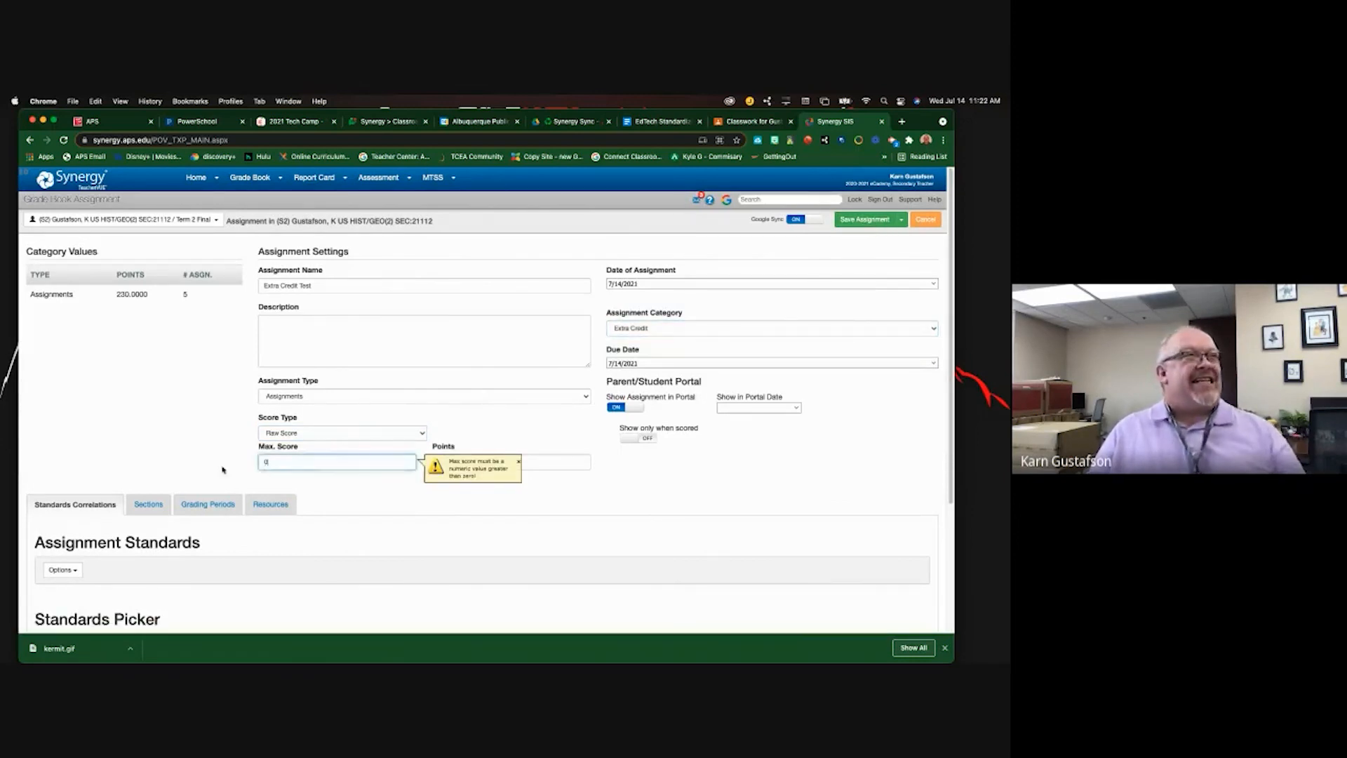
drag(285, 449, 274, 456)
click(272, 461)
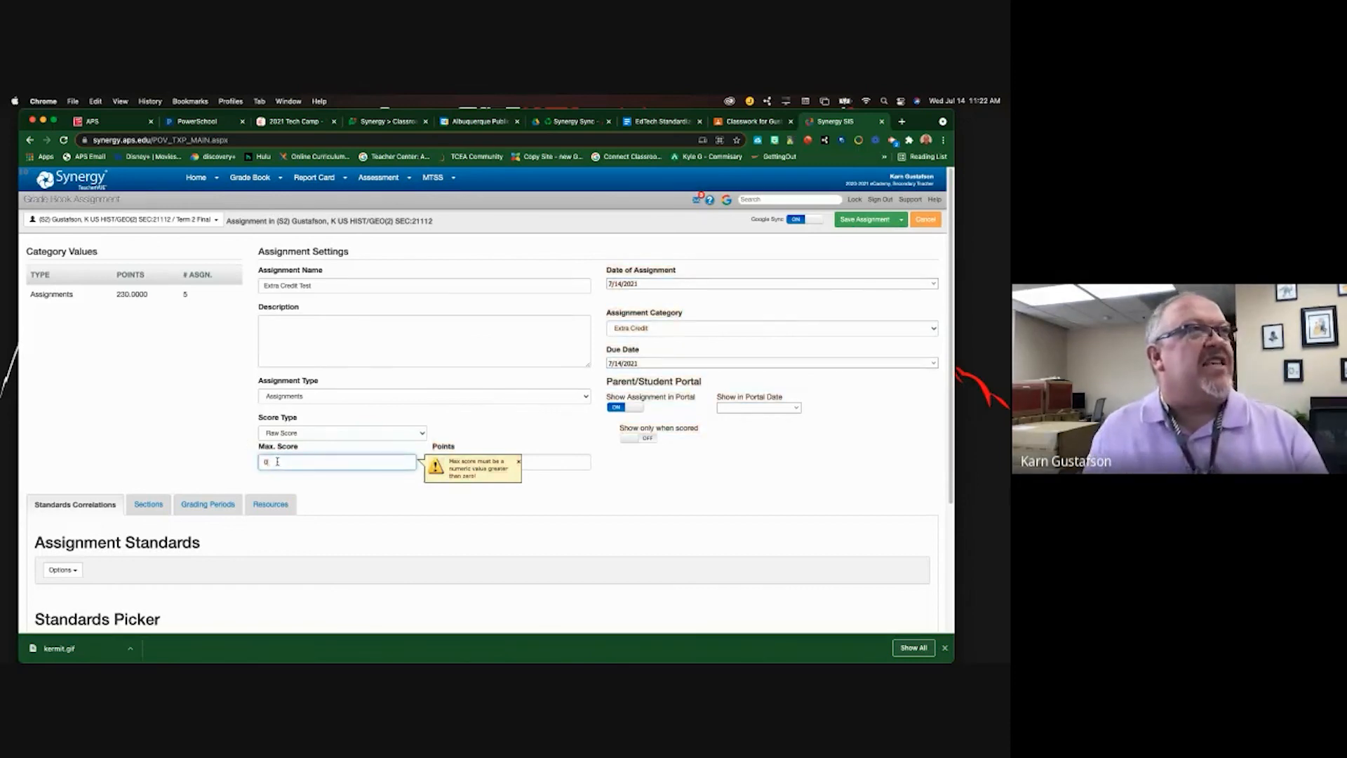
key(BackSpace)
text(100)
click(568, 477)
click(558, 462)
key(BackSpace)
text(100)
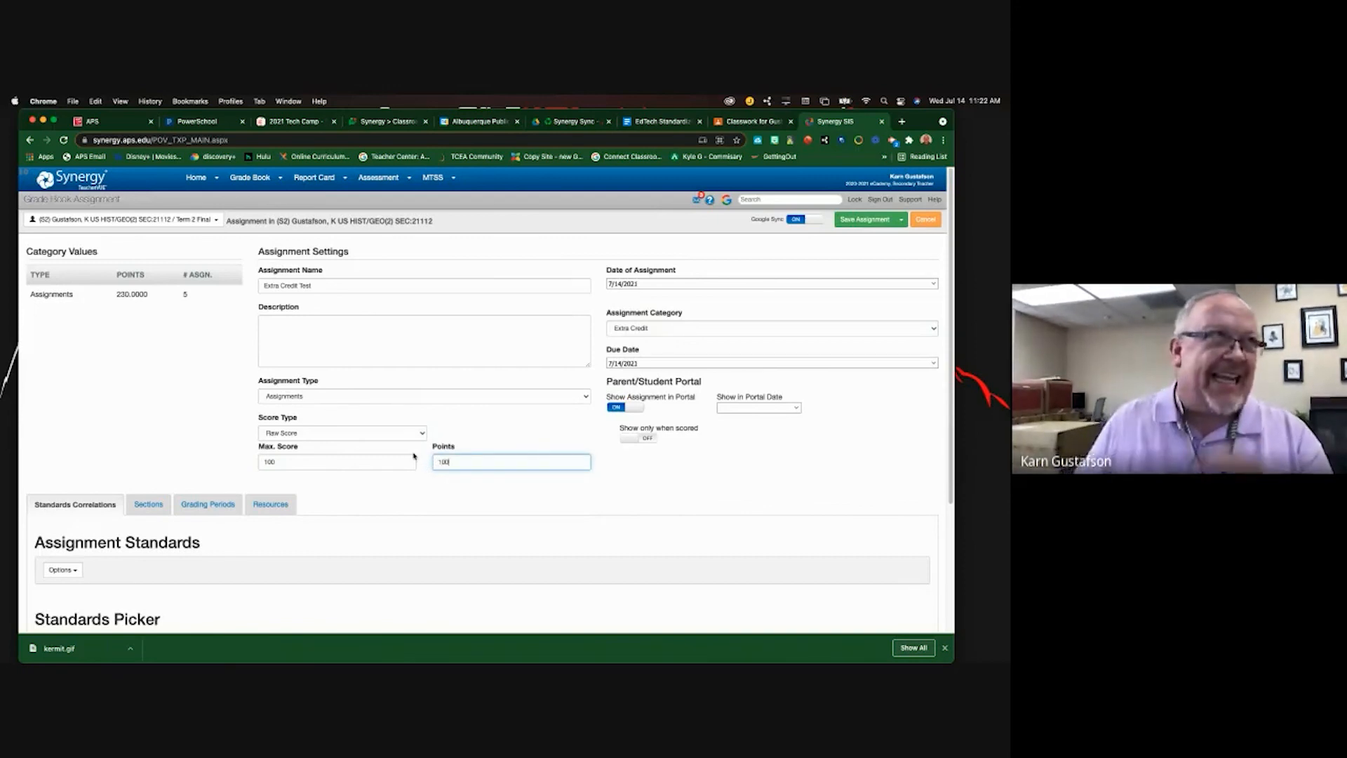
click(857, 220)
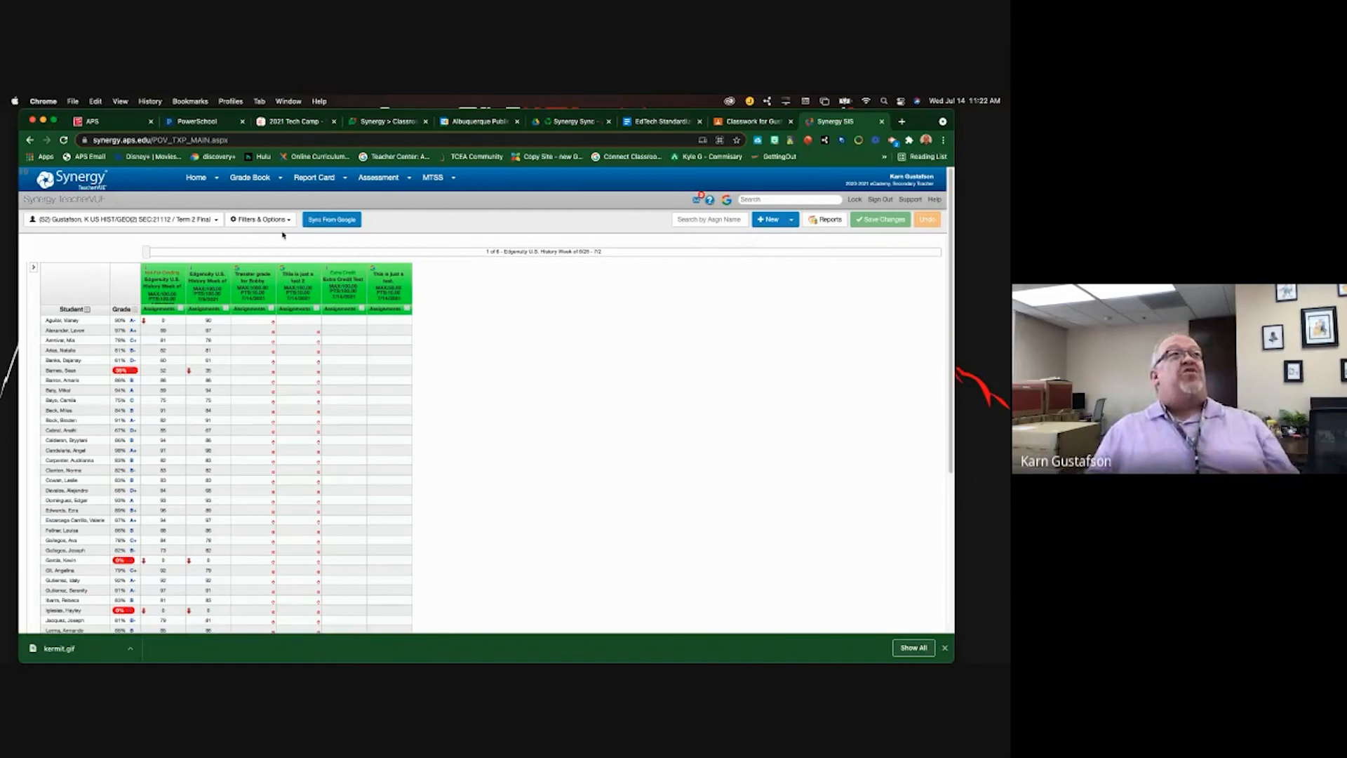
- Delete the Extra Credit Test column and its grades, confirming the deletion
click(339, 283)
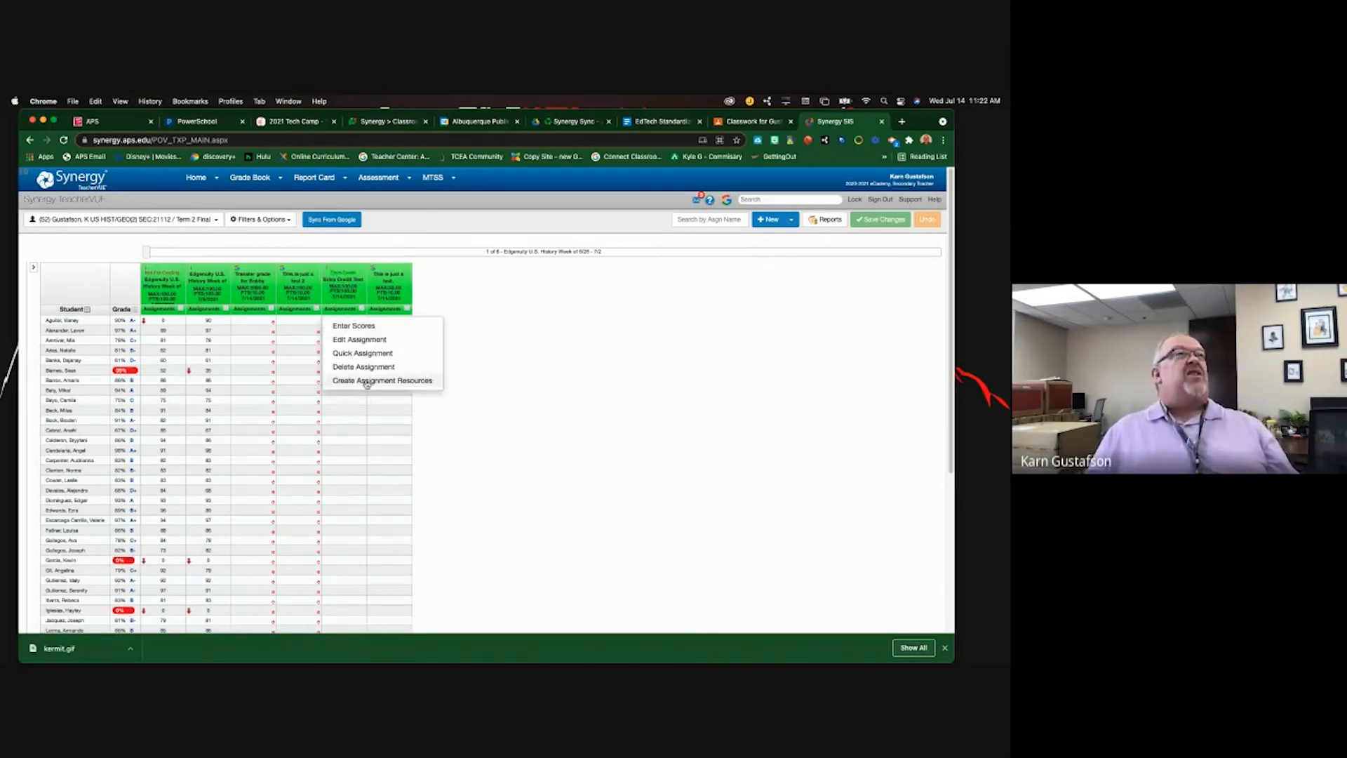
click(366, 365)
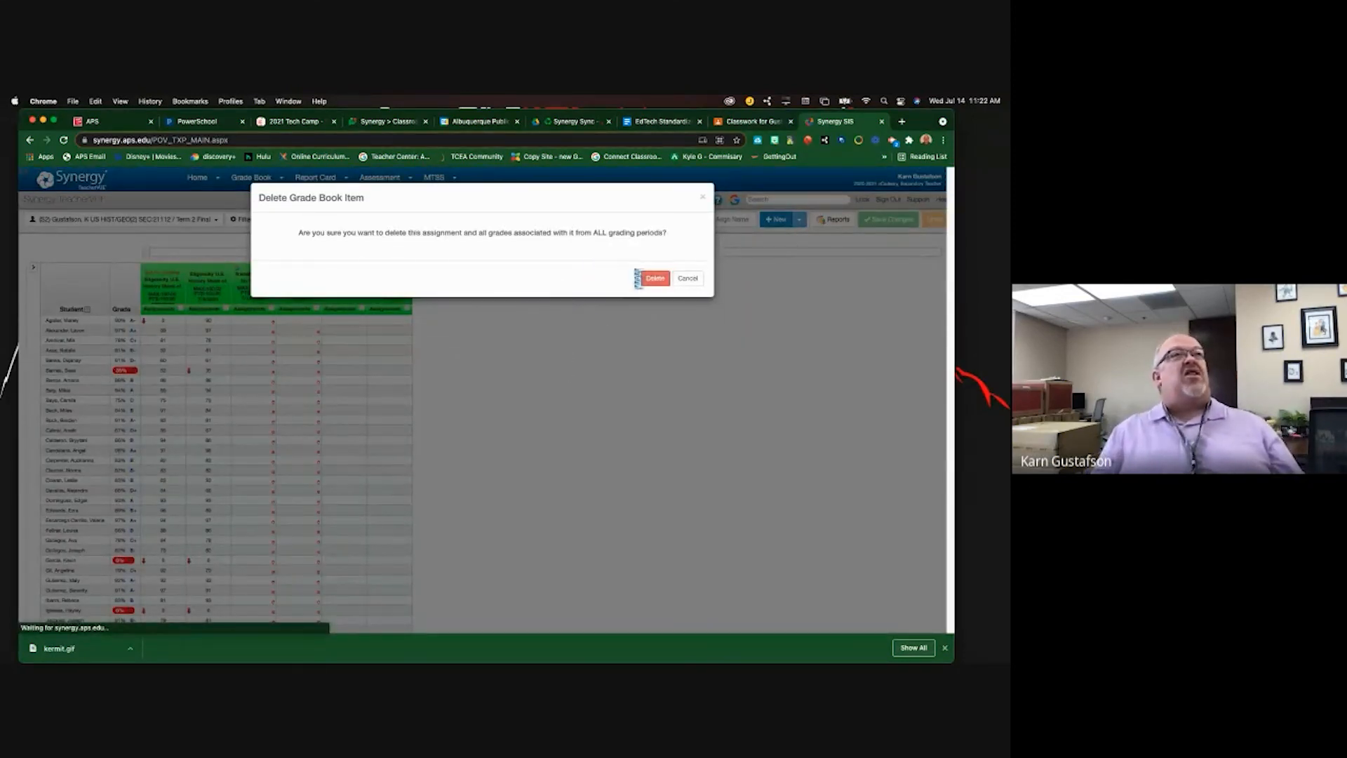
click(642, 278)
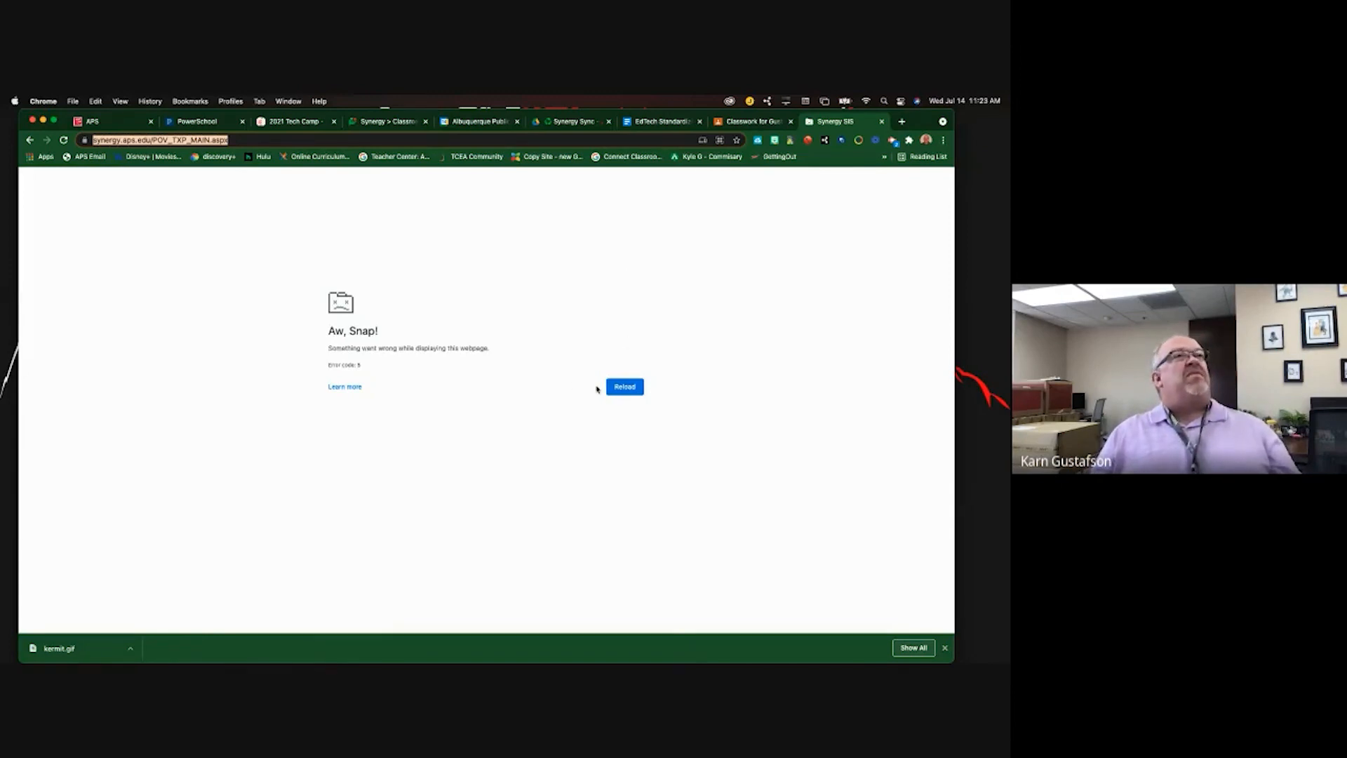
- Reload the crashed page, dismiss Notifications, and return to Grade Book Main while Google syncs
click(624, 387)
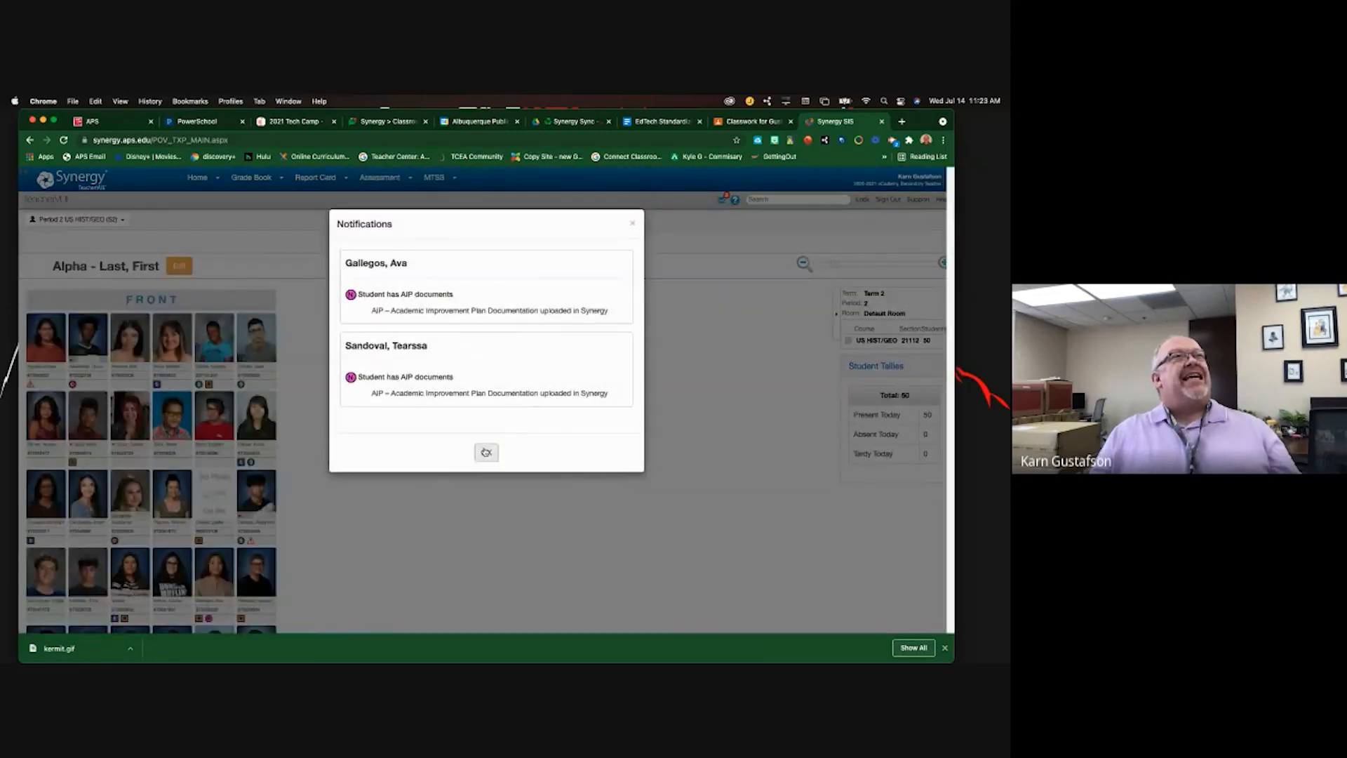
click(482, 452)
mouse_move(250, 177)
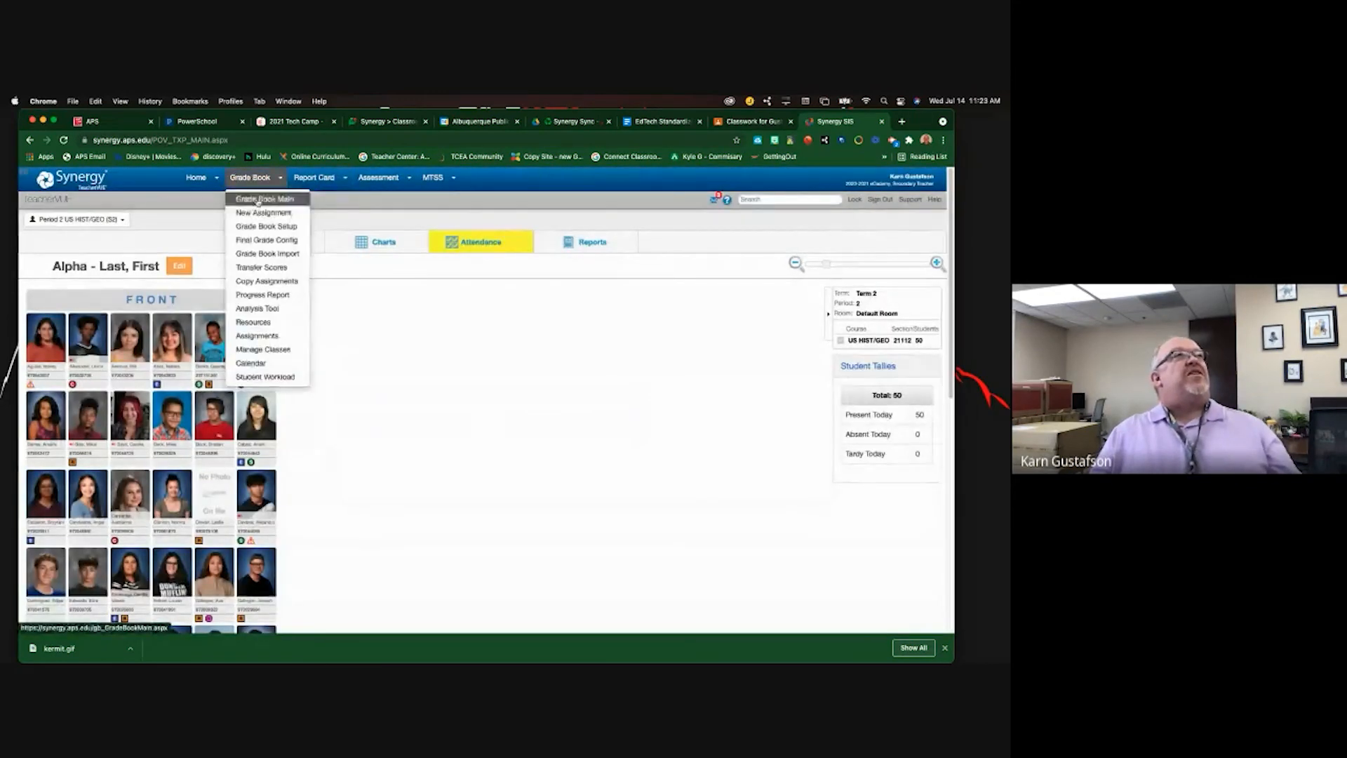
click(259, 199)
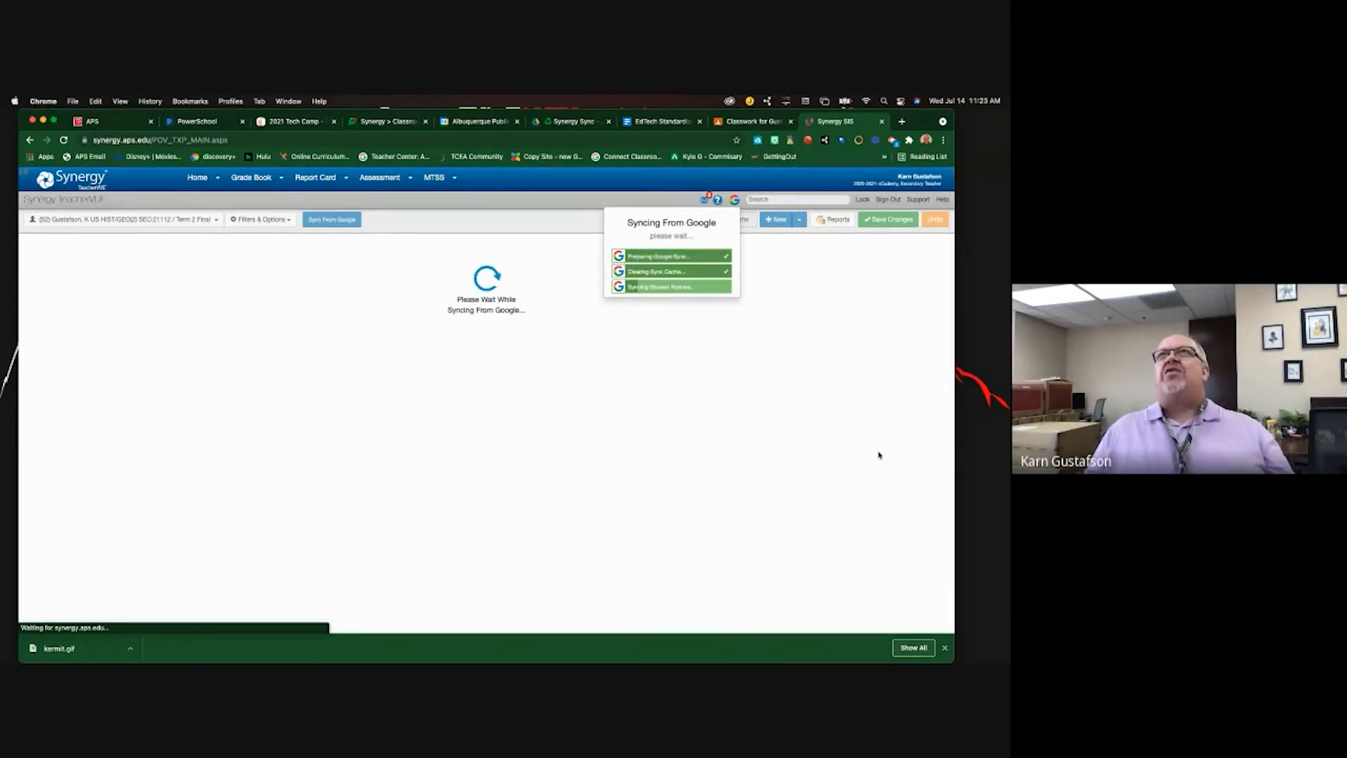
mouse_move(447, 189)
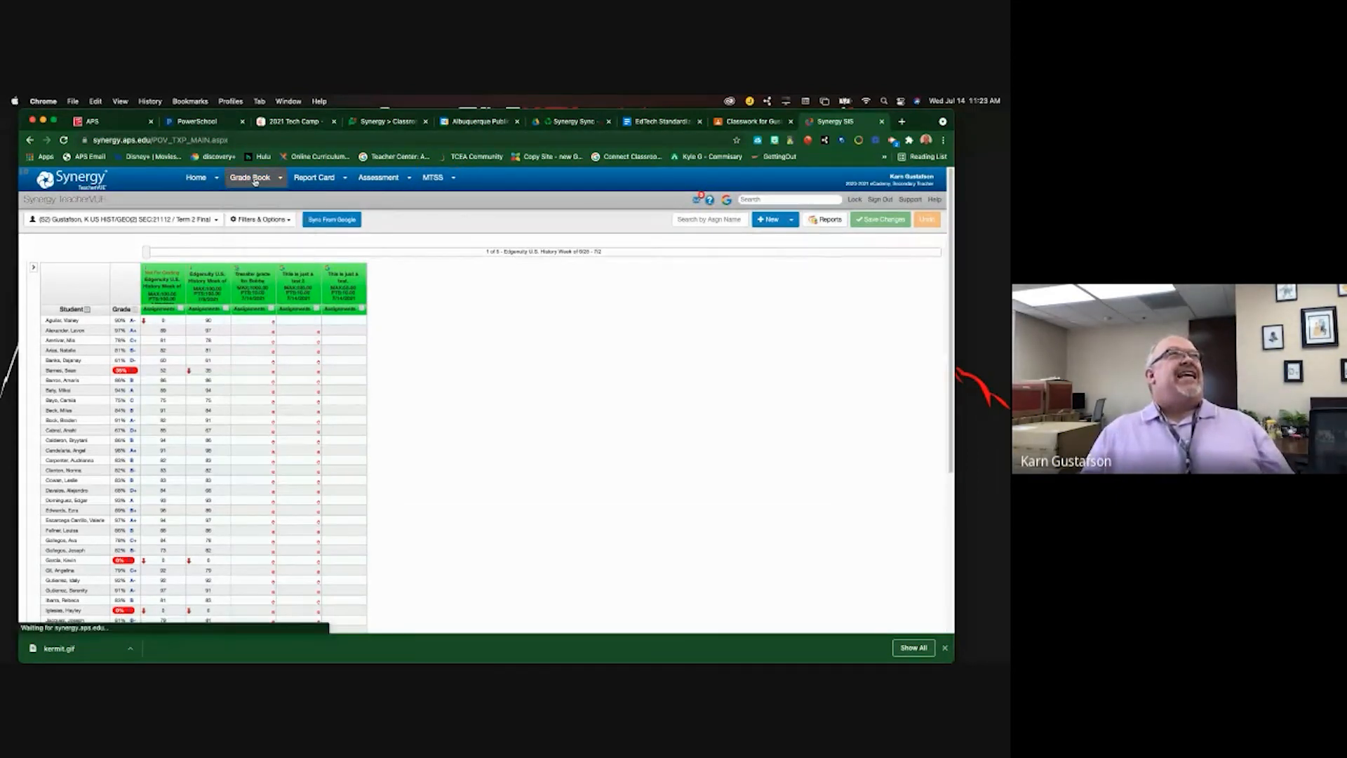
- In grade book setup, weight Assignments at 80% and Final Exam at 20%
mouse_move(260, 181)
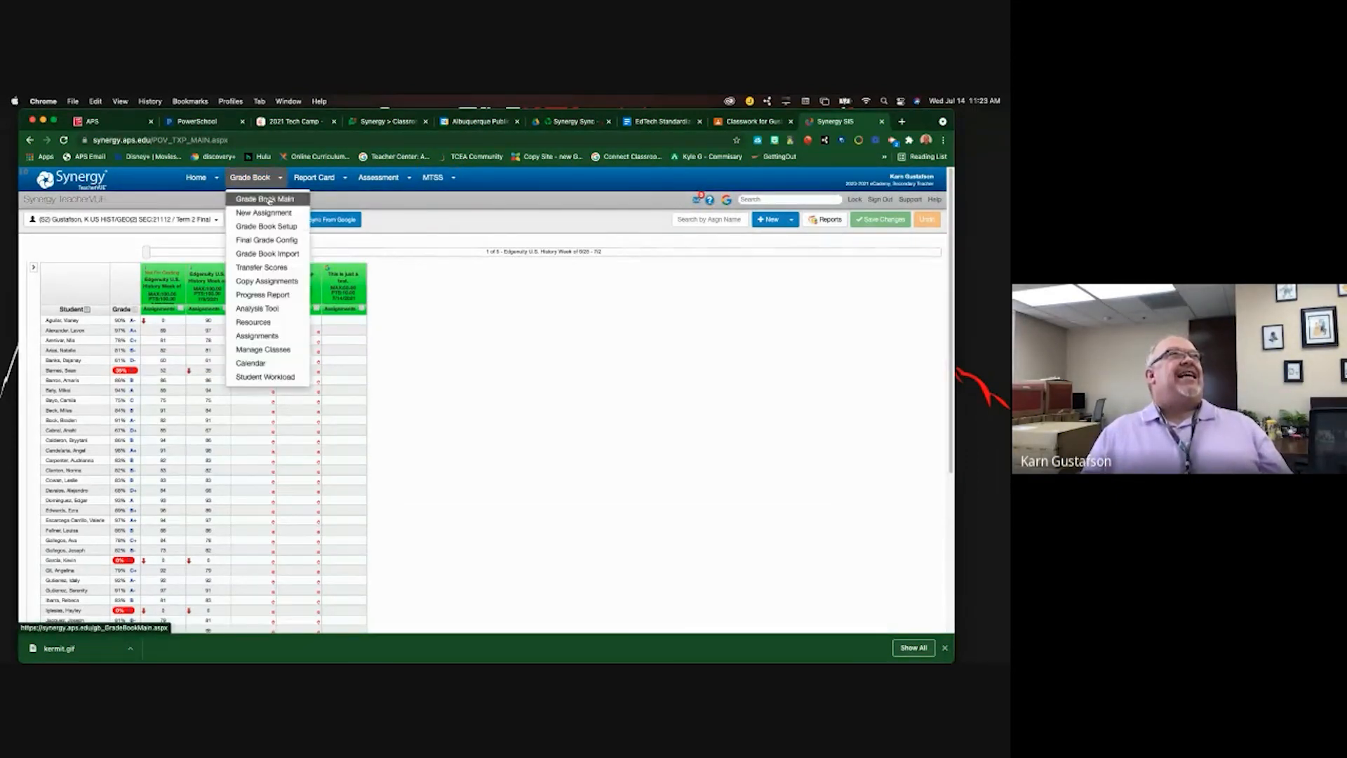
click(268, 225)
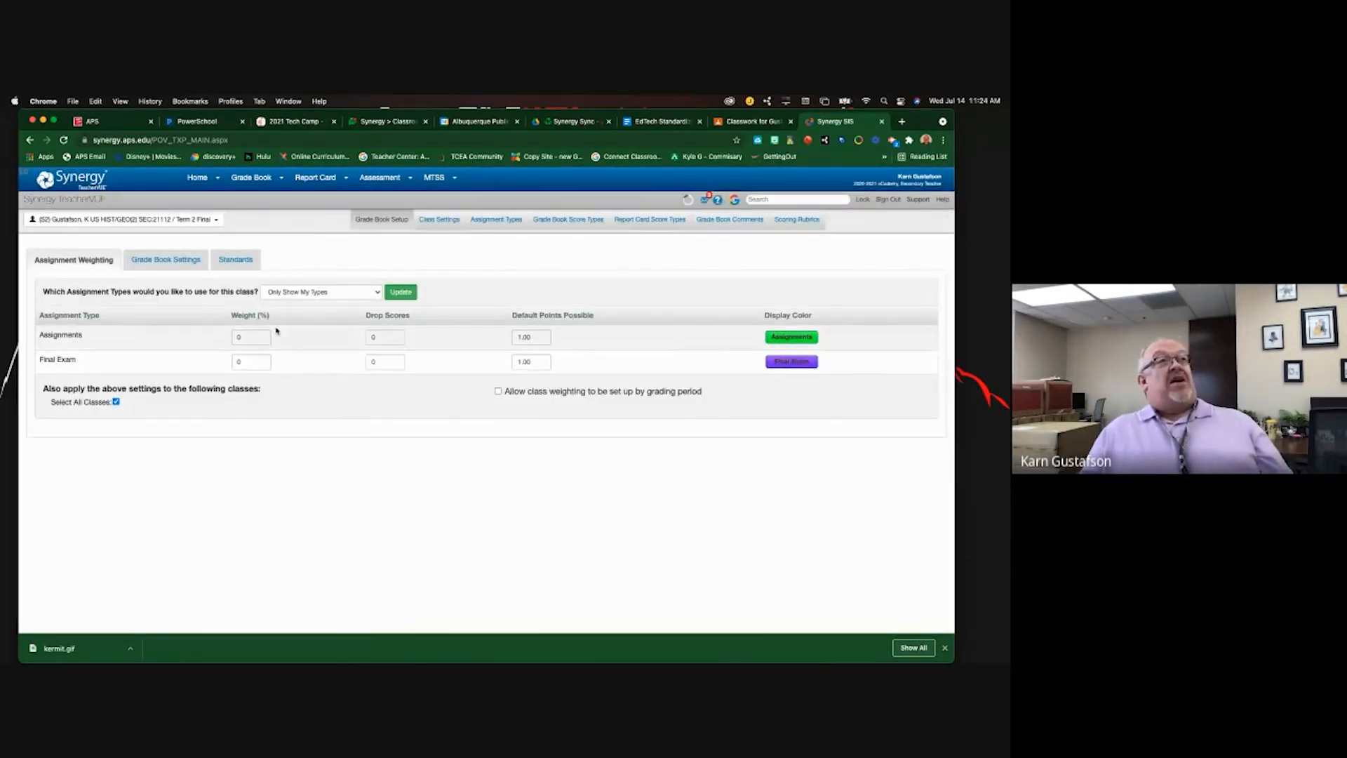
click(254, 338)
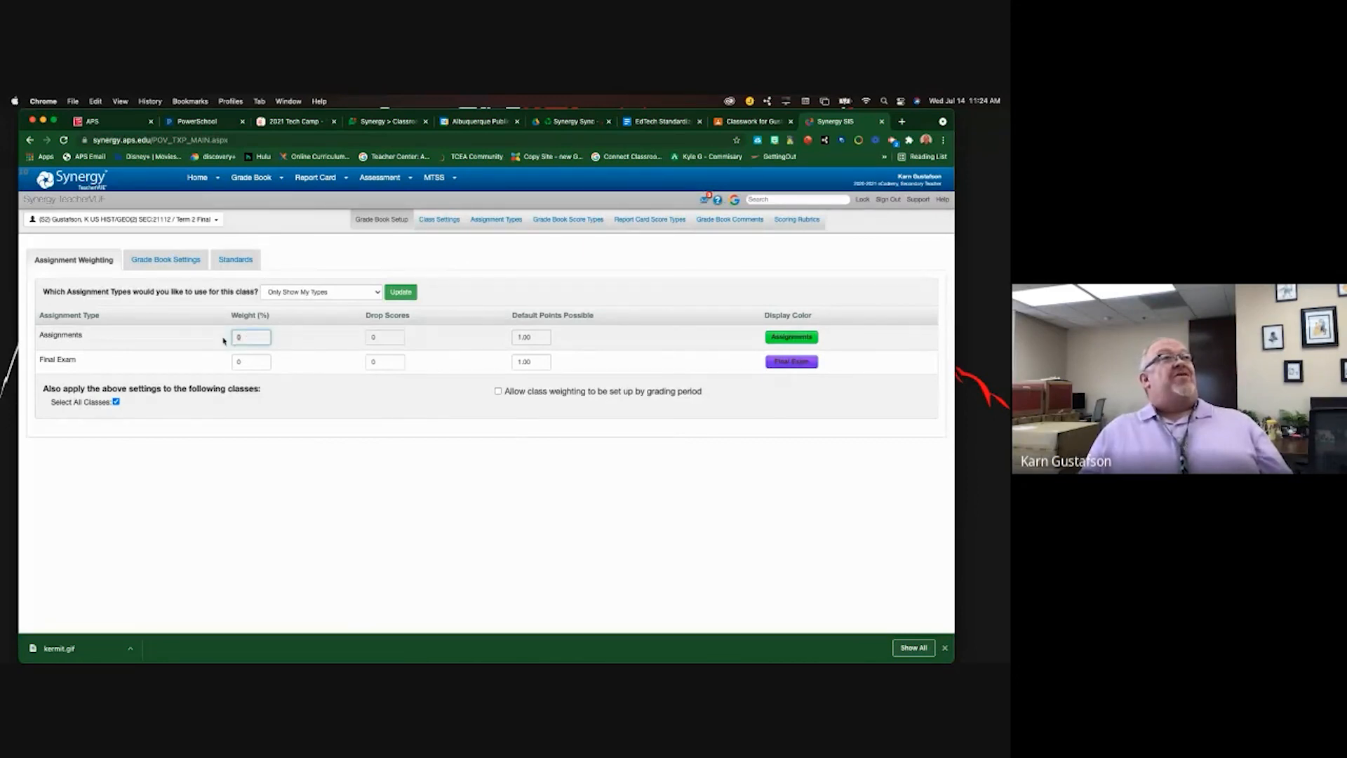
text(80)
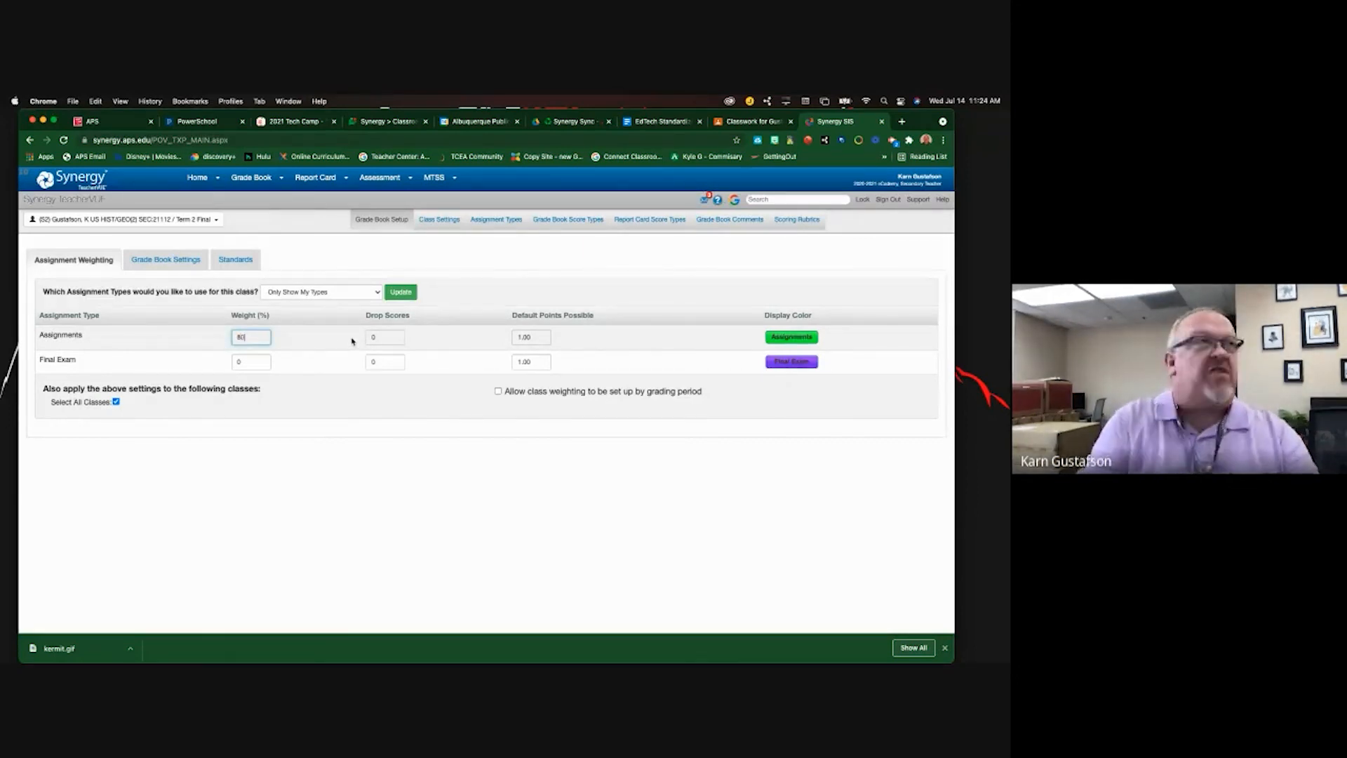
click(247, 366)
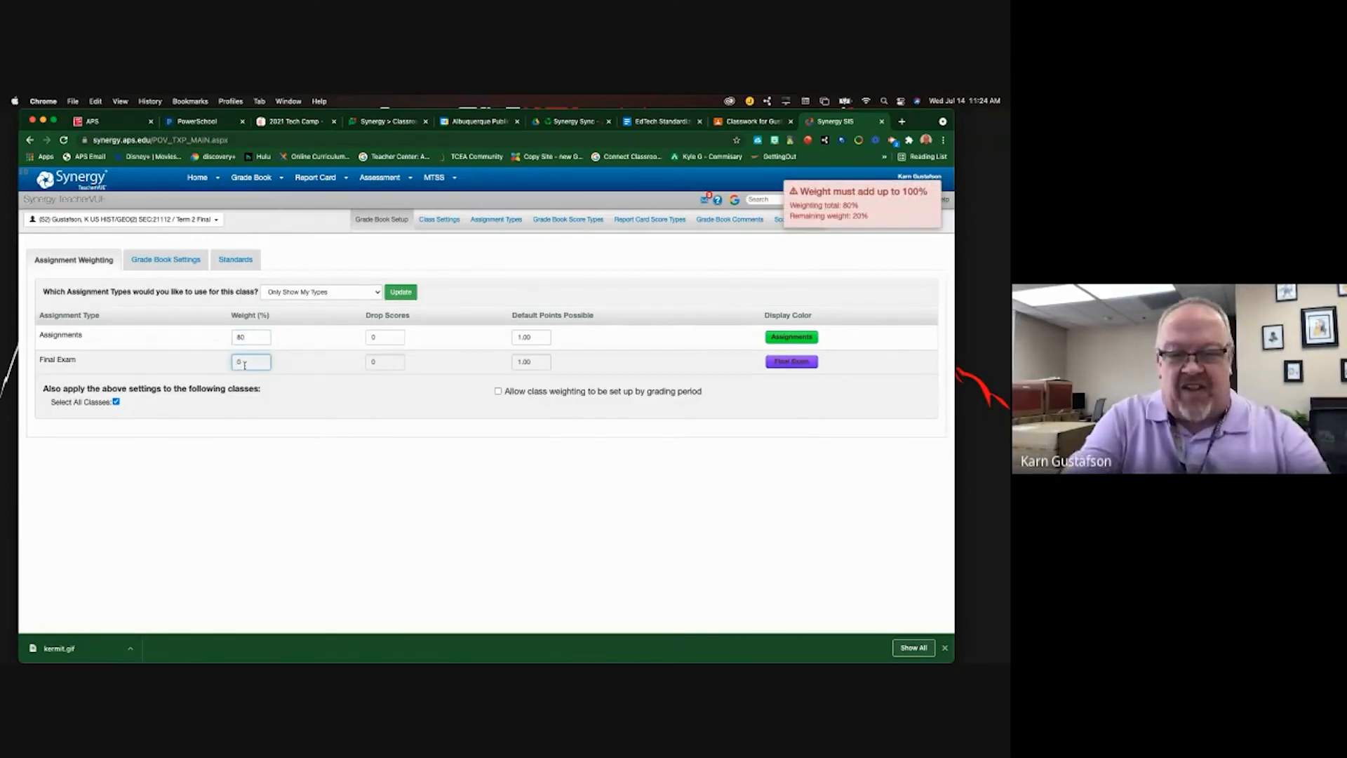
text(20)
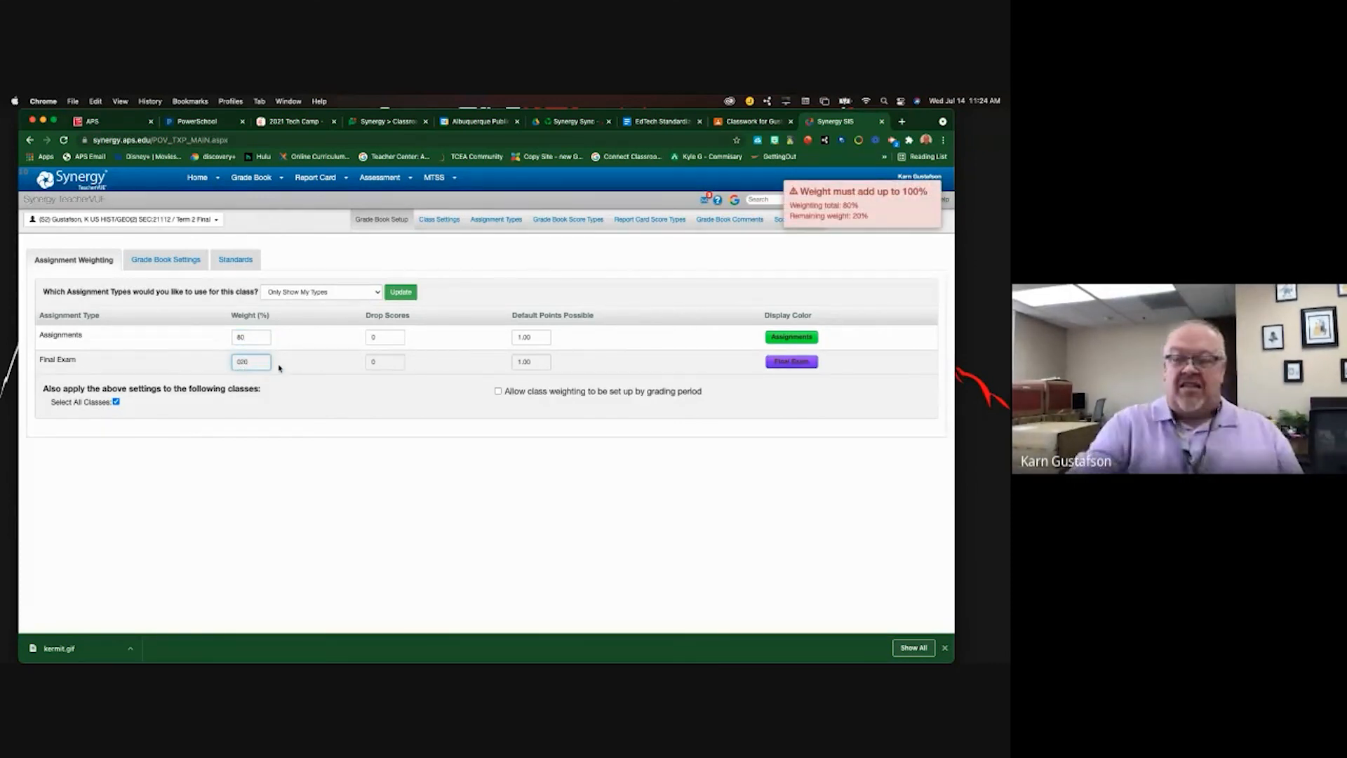
key(BackSpace)
key(BackSpace)
key(BackSpace)
text(222)
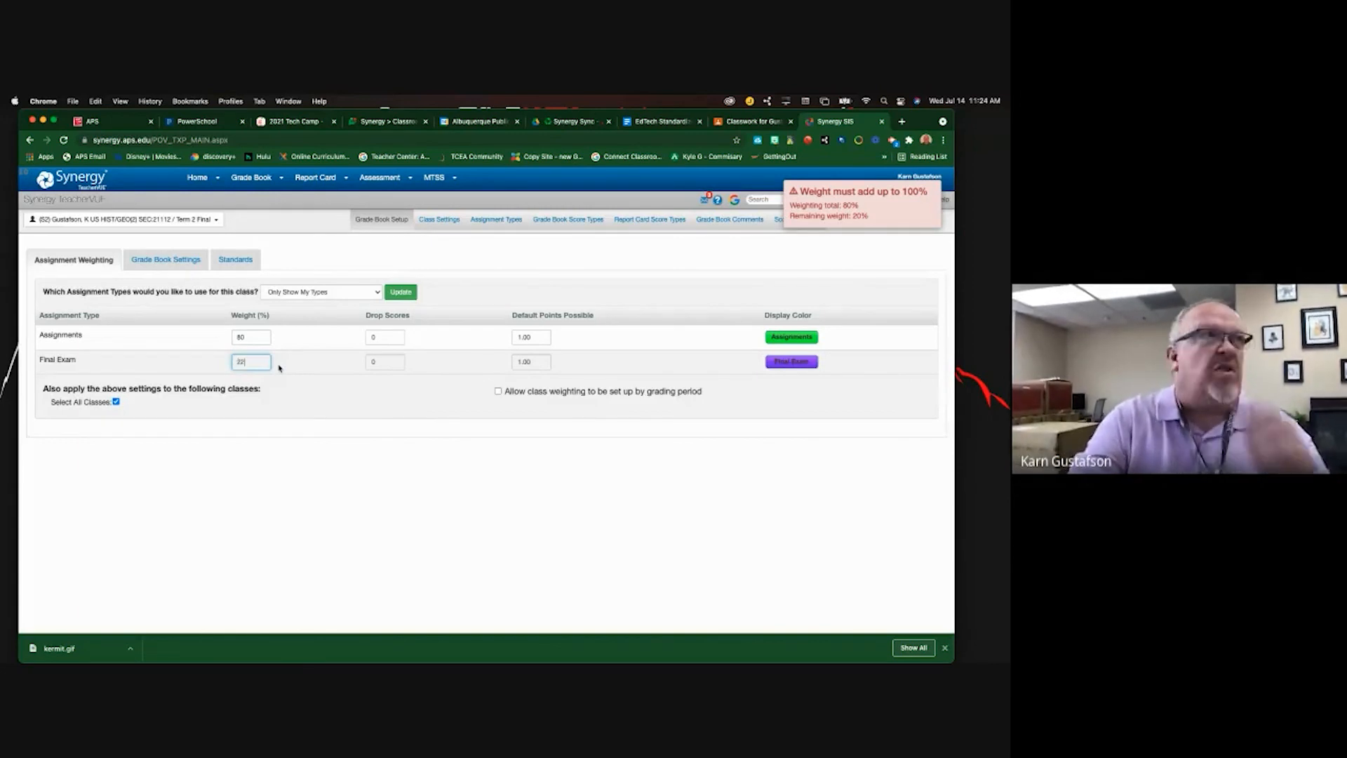
key(BackSpace)
text(0)
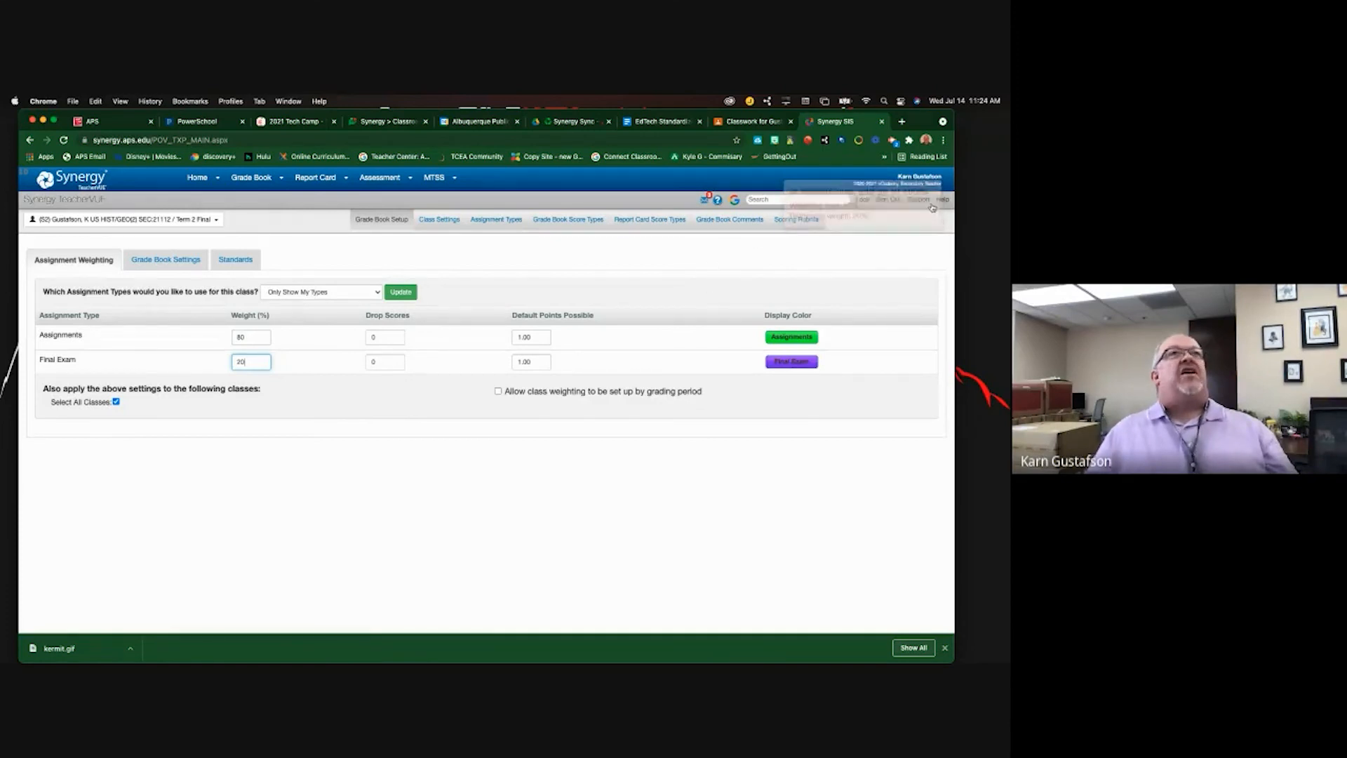
click(884, 489)
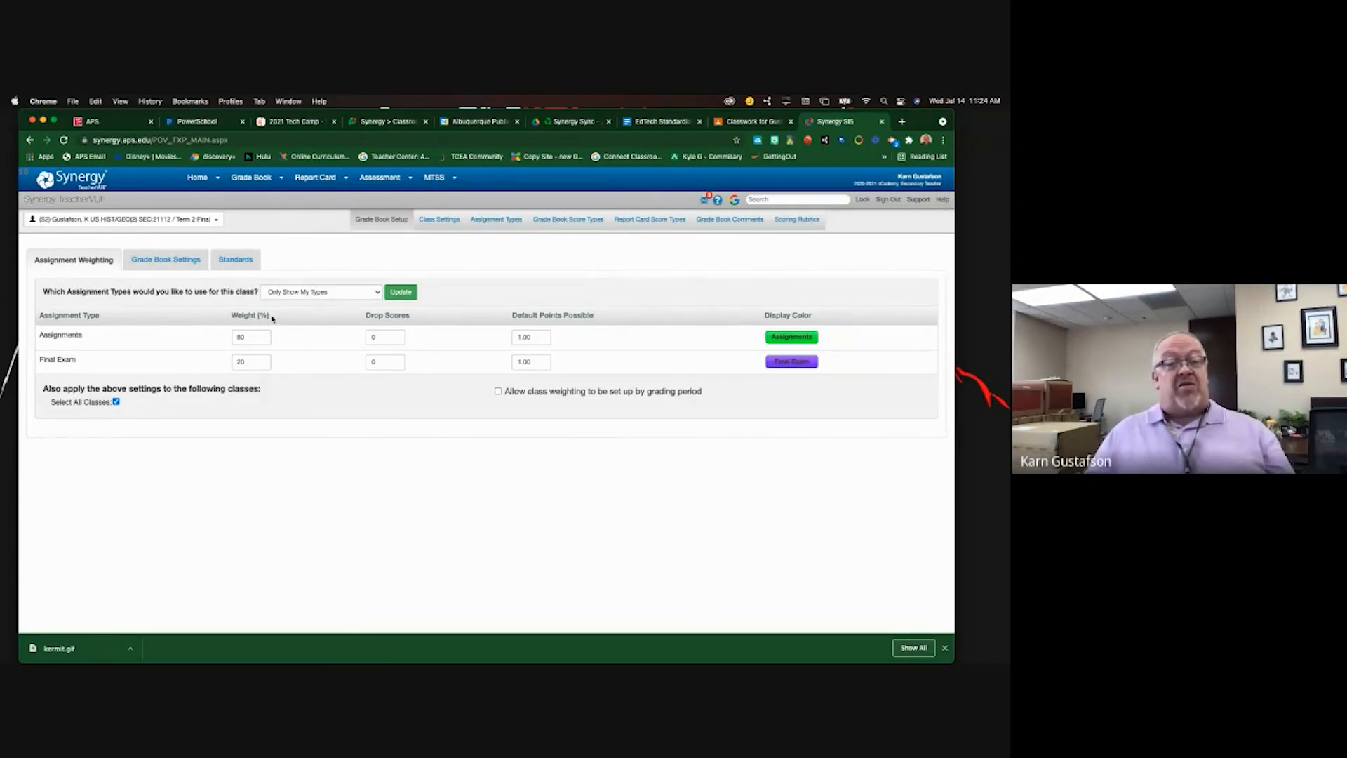
click(742, 124)
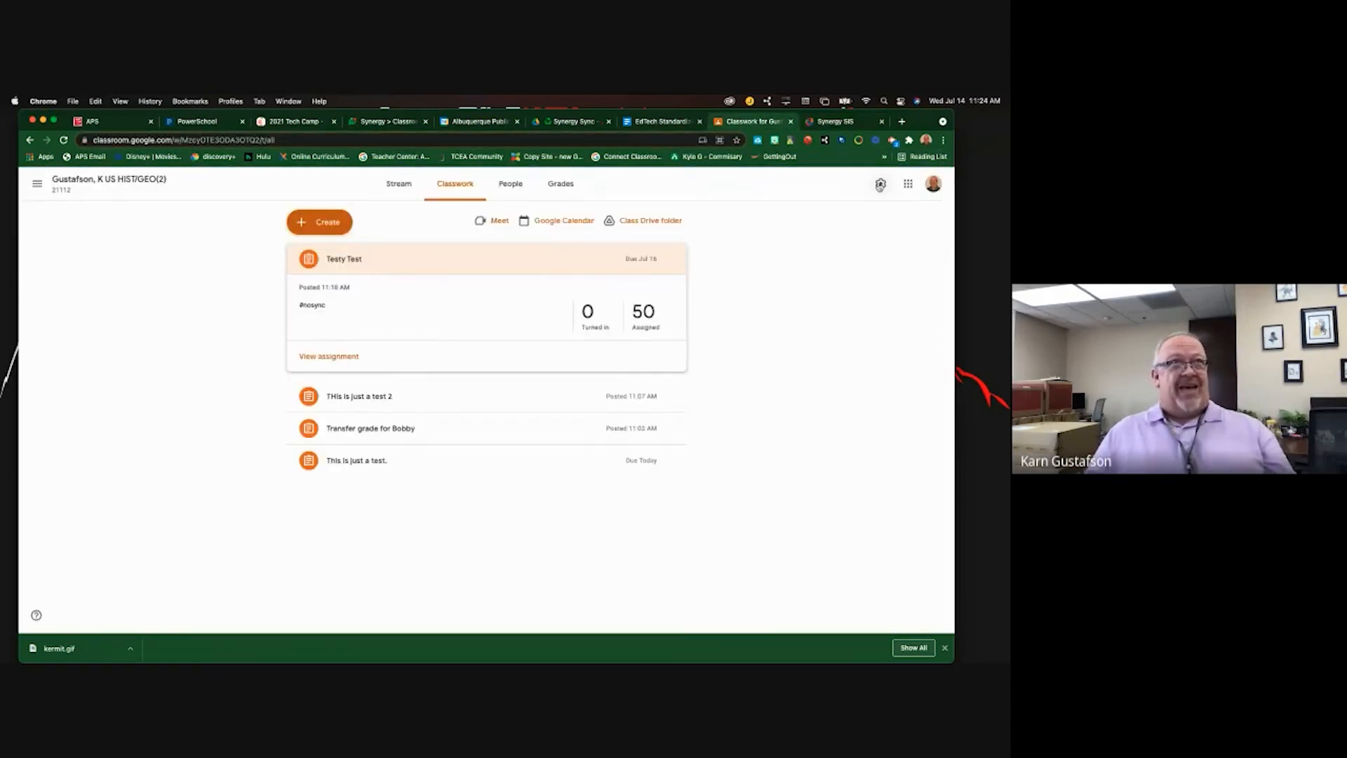
- Open the Classroom class settings and add a new grade category under Grading
click(880, 184)
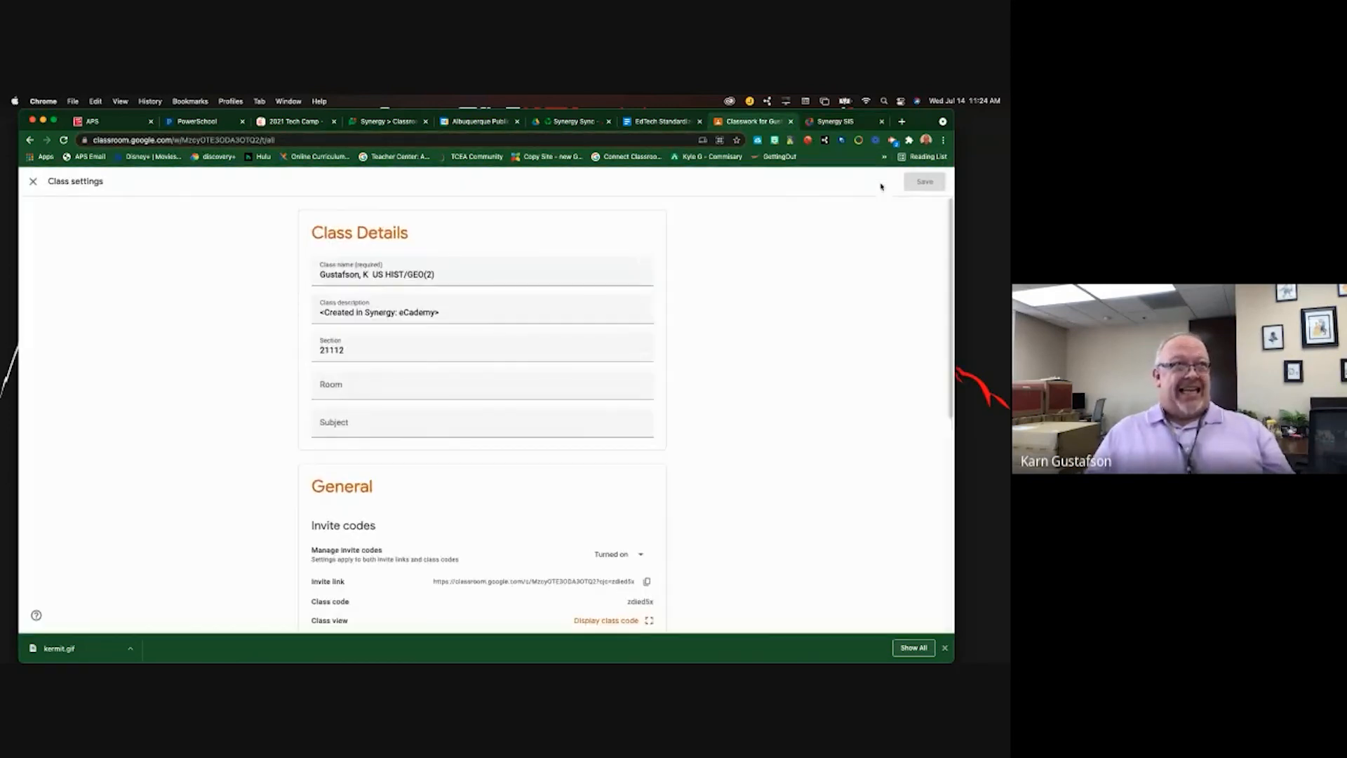
scroll(452, 354, down, 5)
scroll(455, 362, down, 1)
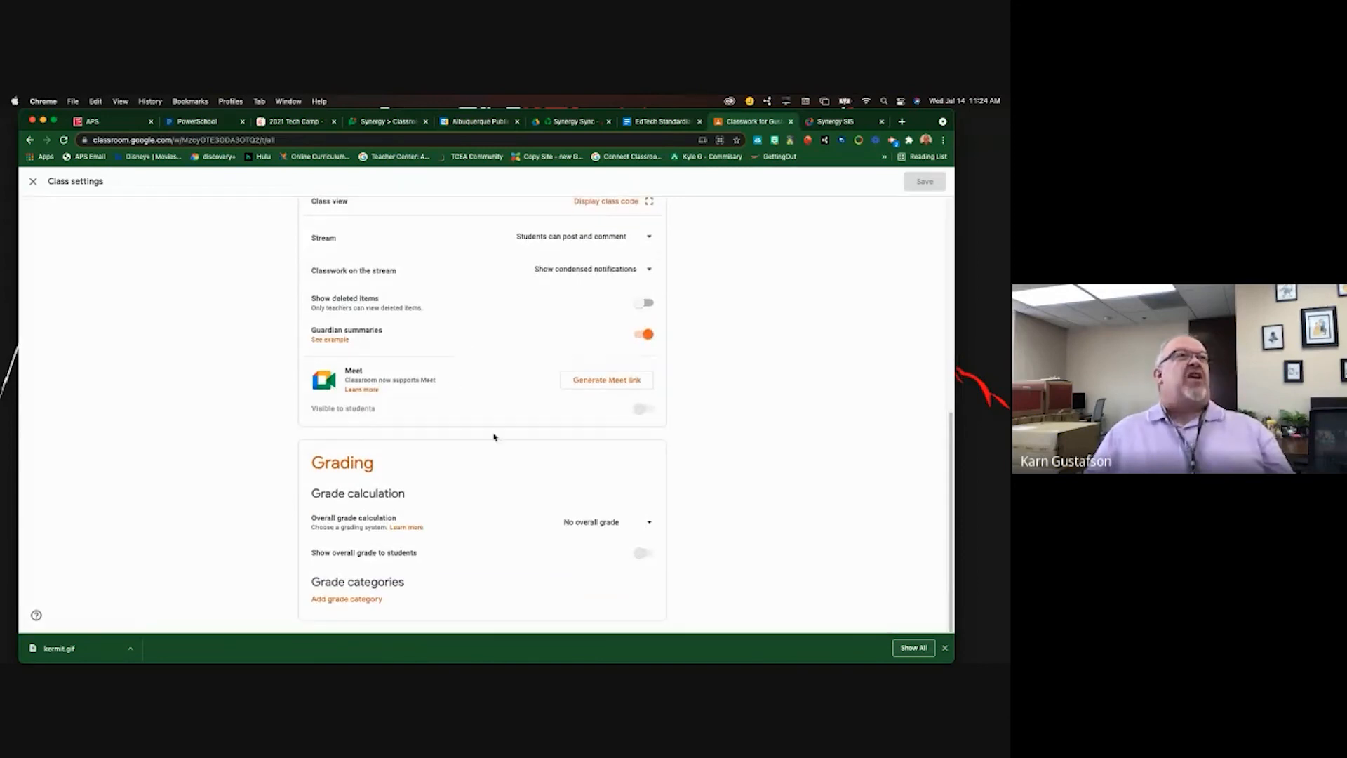
click(336, 600)
scroll(337, 601, down, 1)
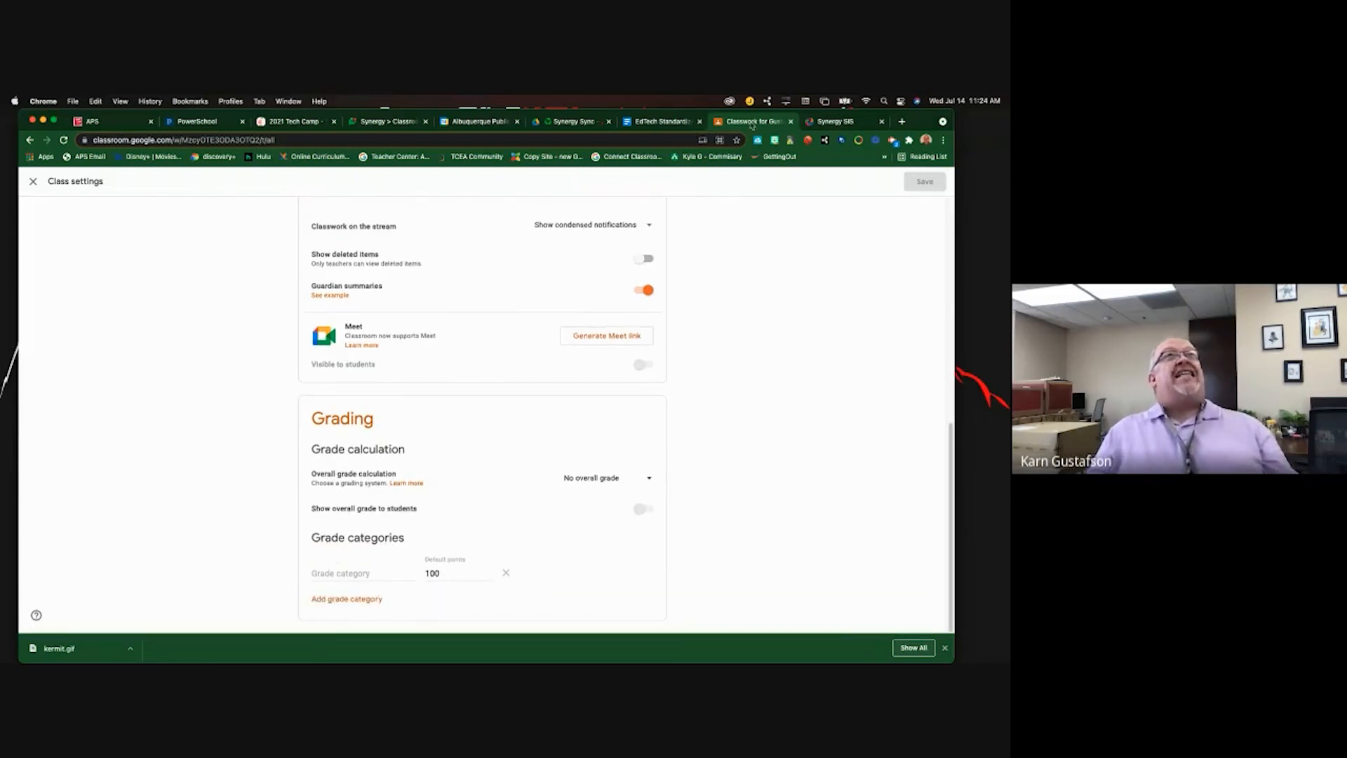
- Copy the Assignments name from Synergy into the new category and clear its default points
click(833, 122)
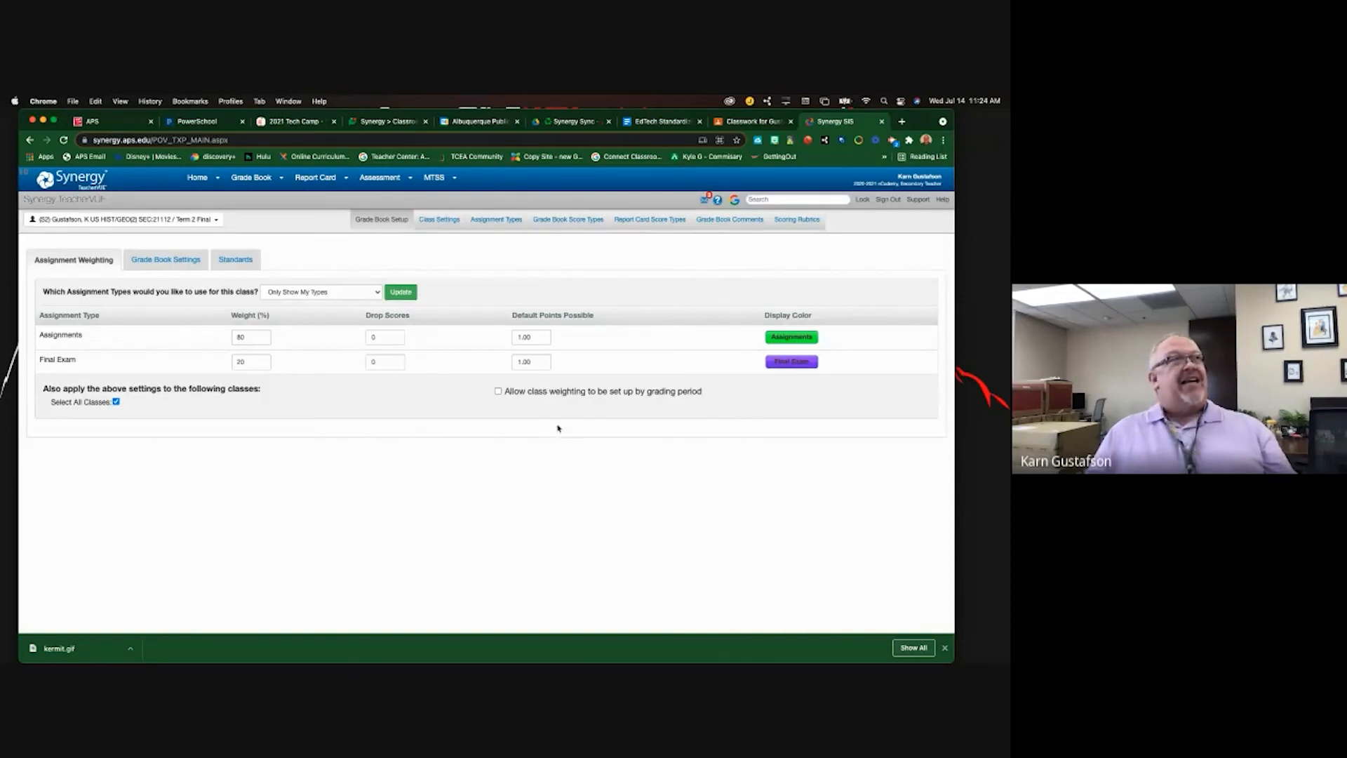
drag(91, 339, 44, 334)
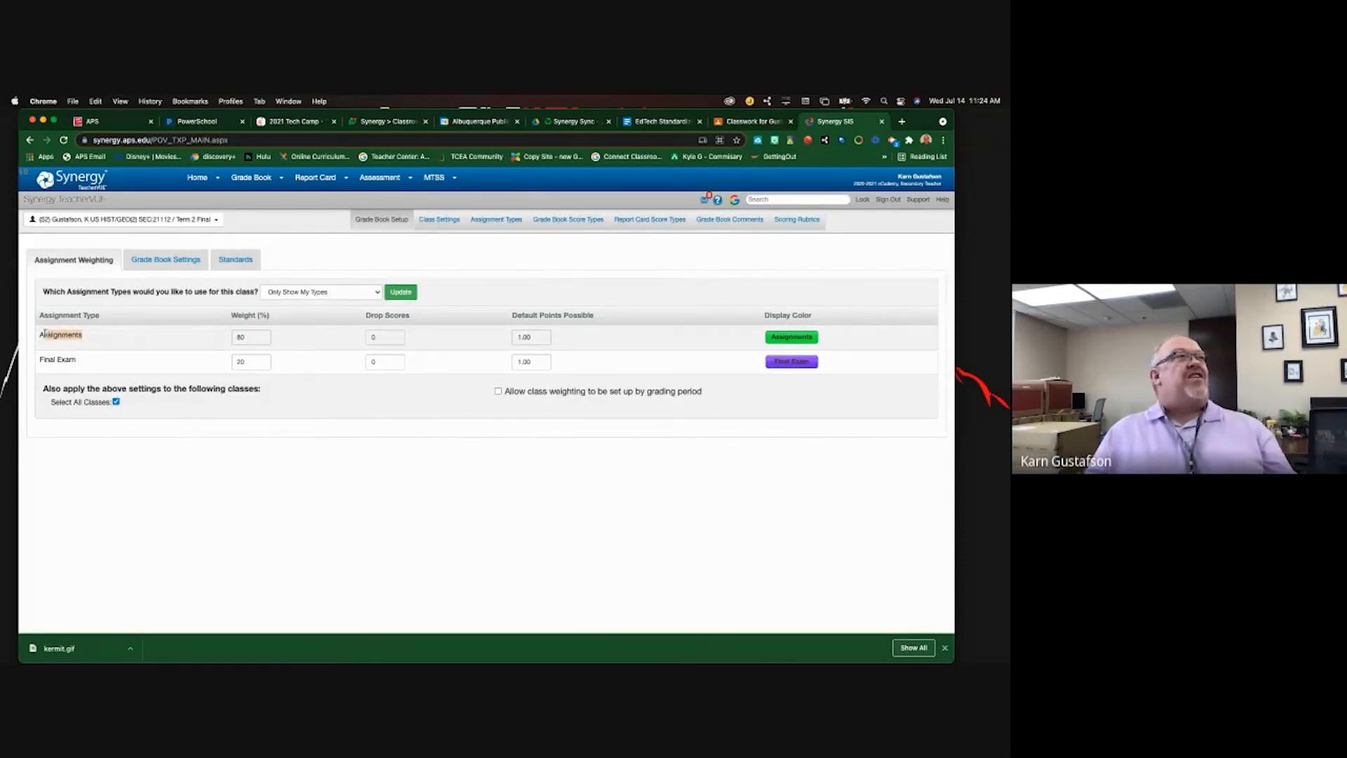
right_click(64, 338)
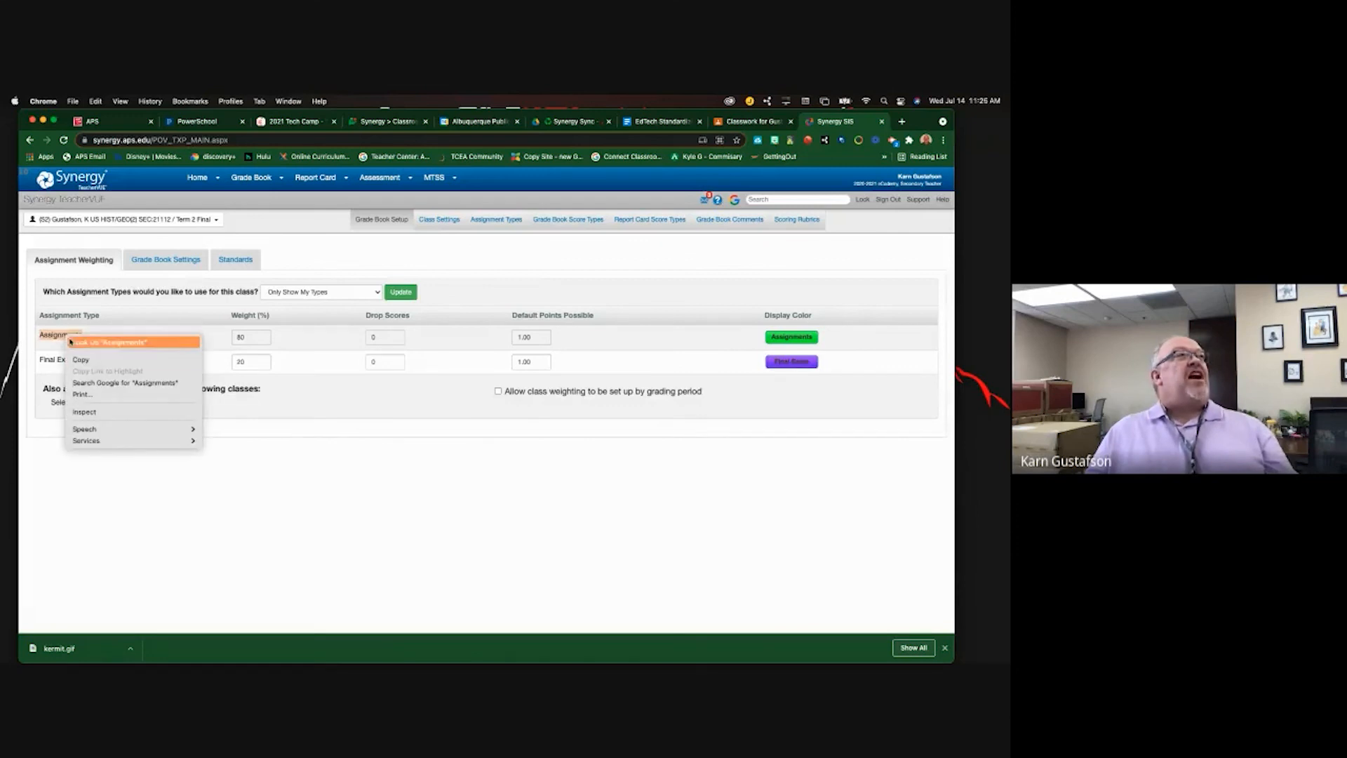
click(77, 346)
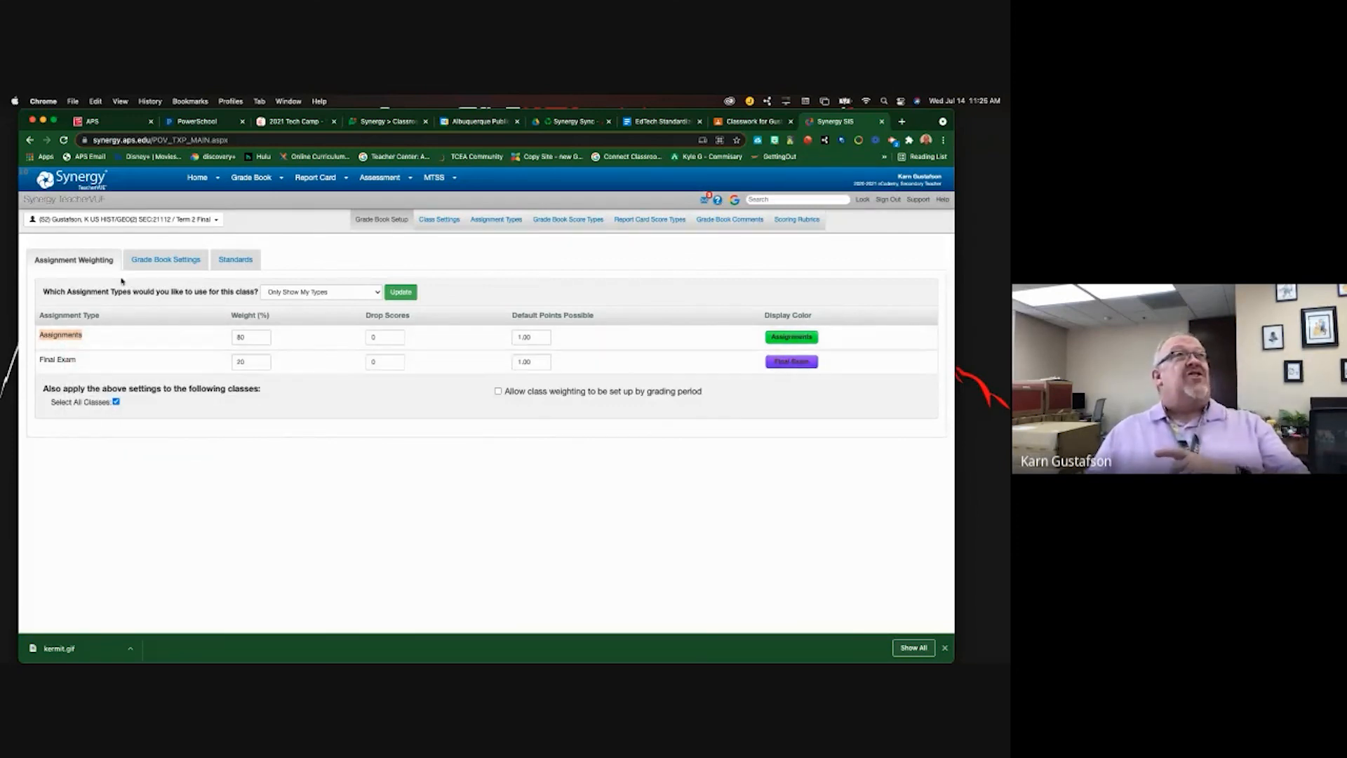
click(748, 124)
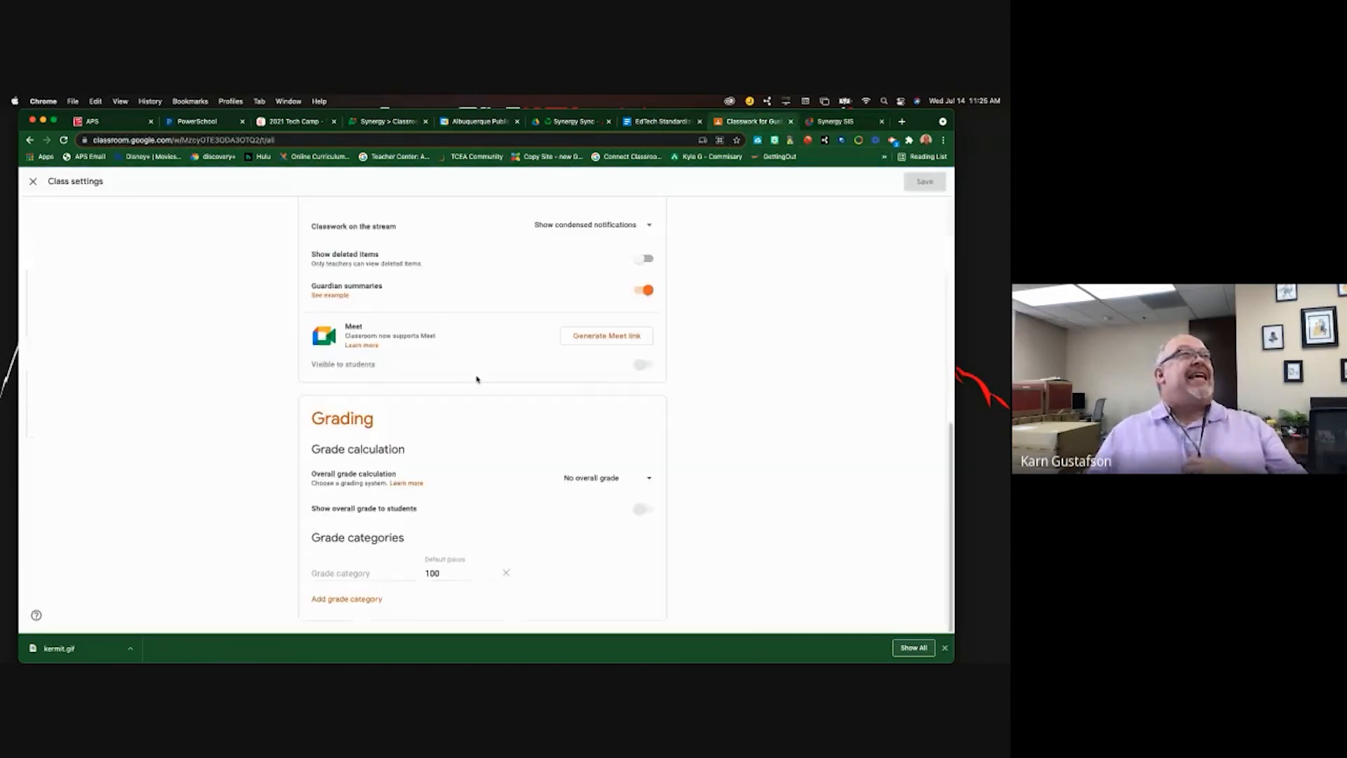
right_click(362, 573)
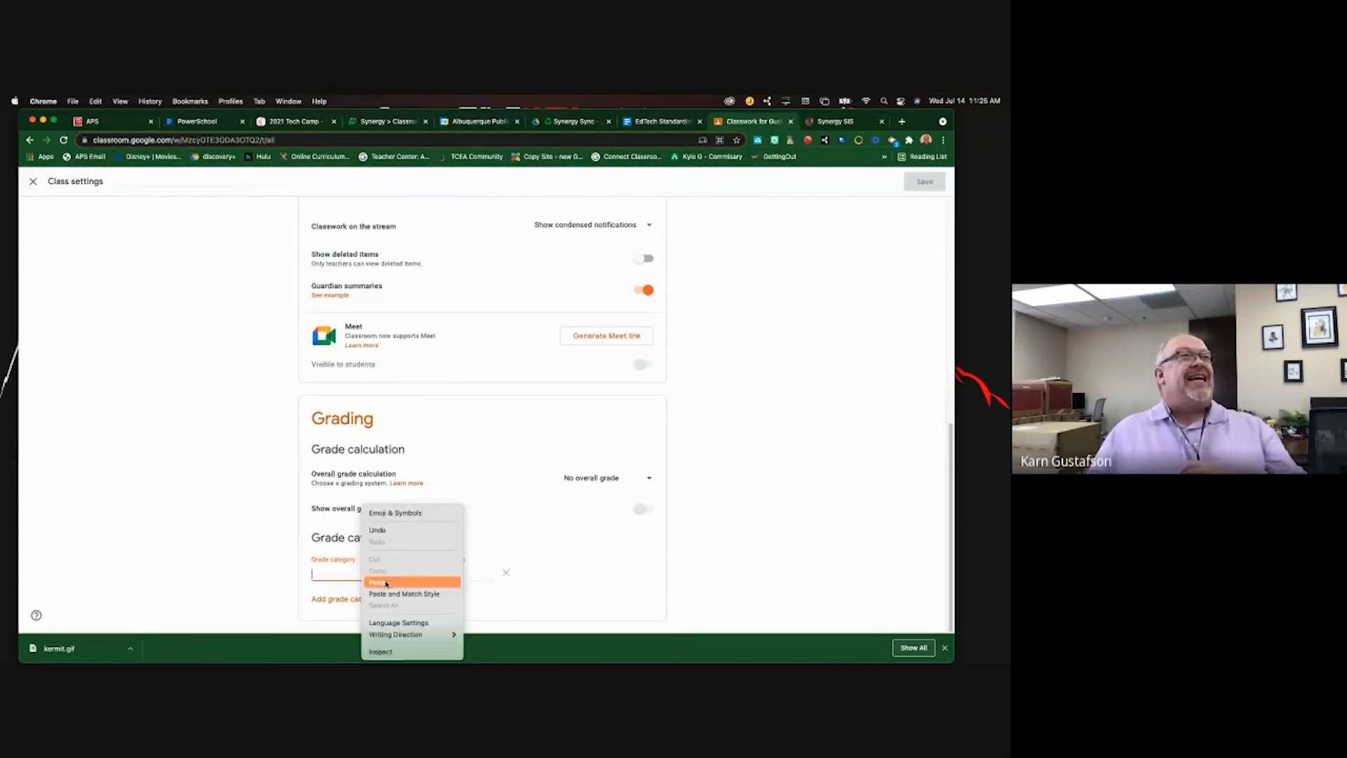
click(385, 580)
key(Tab)
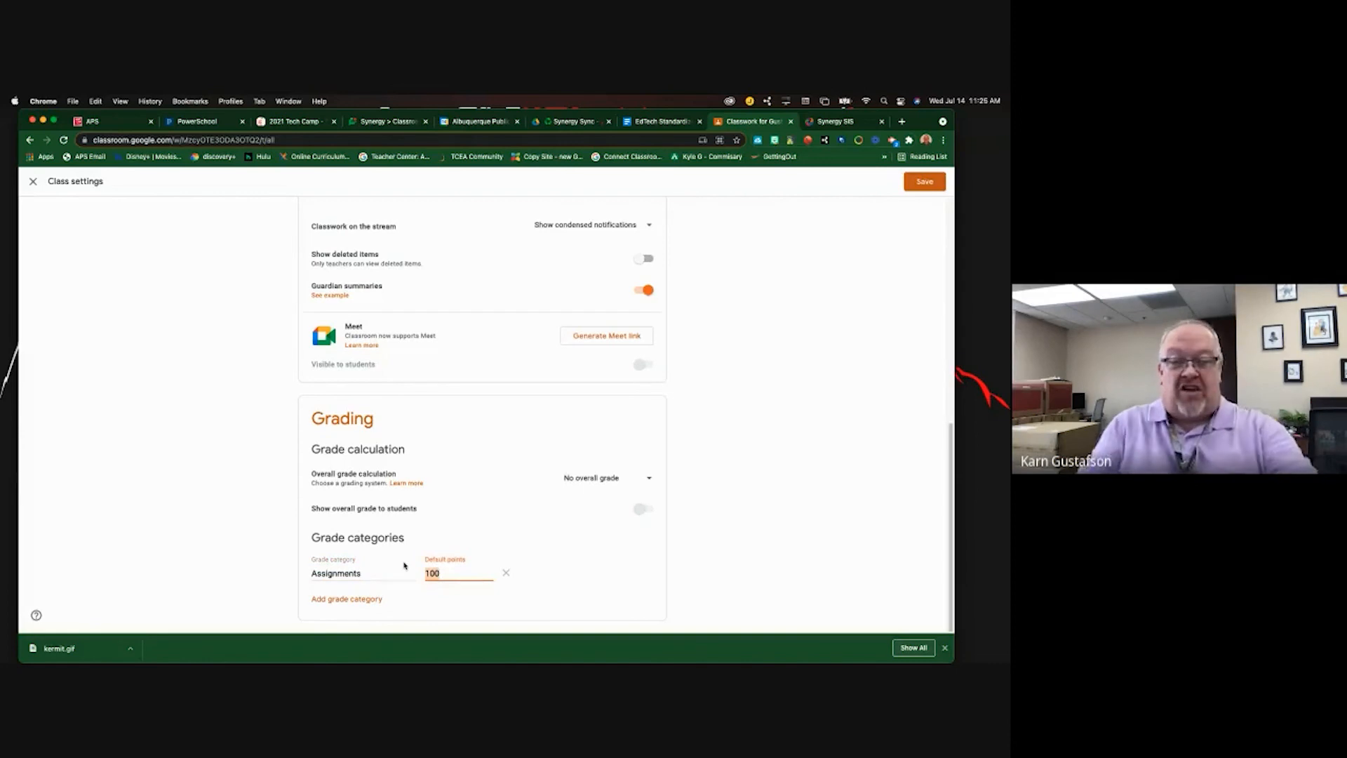
text(80)
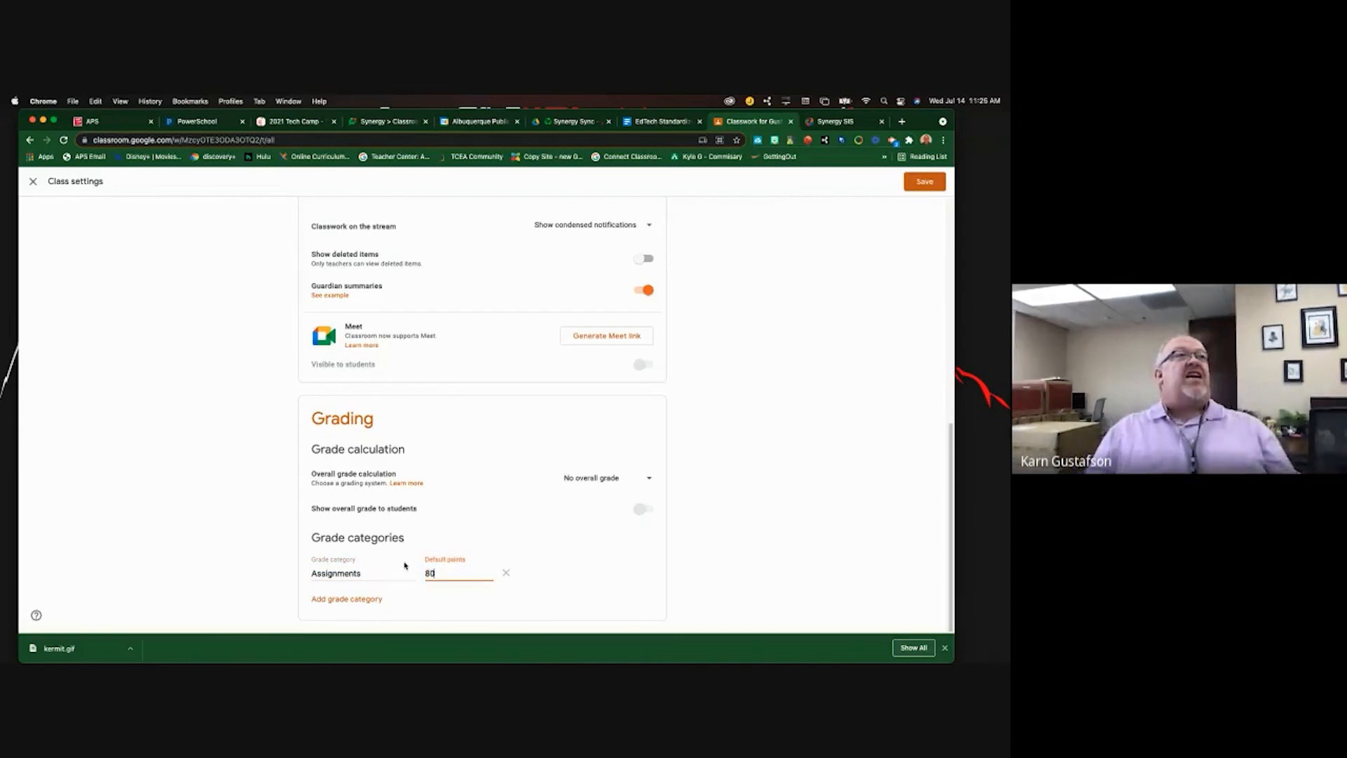
click(510, 555)
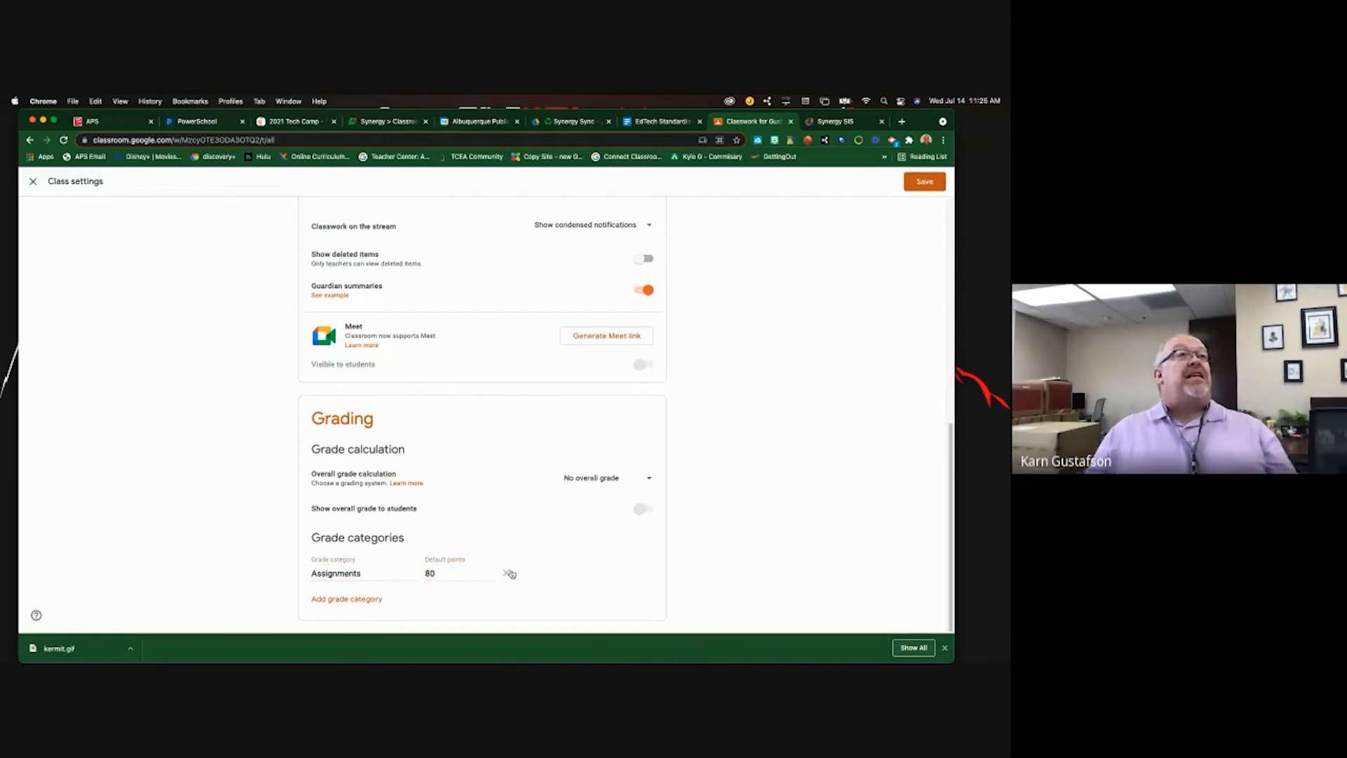
click(454, 570)
key(BackSpace)
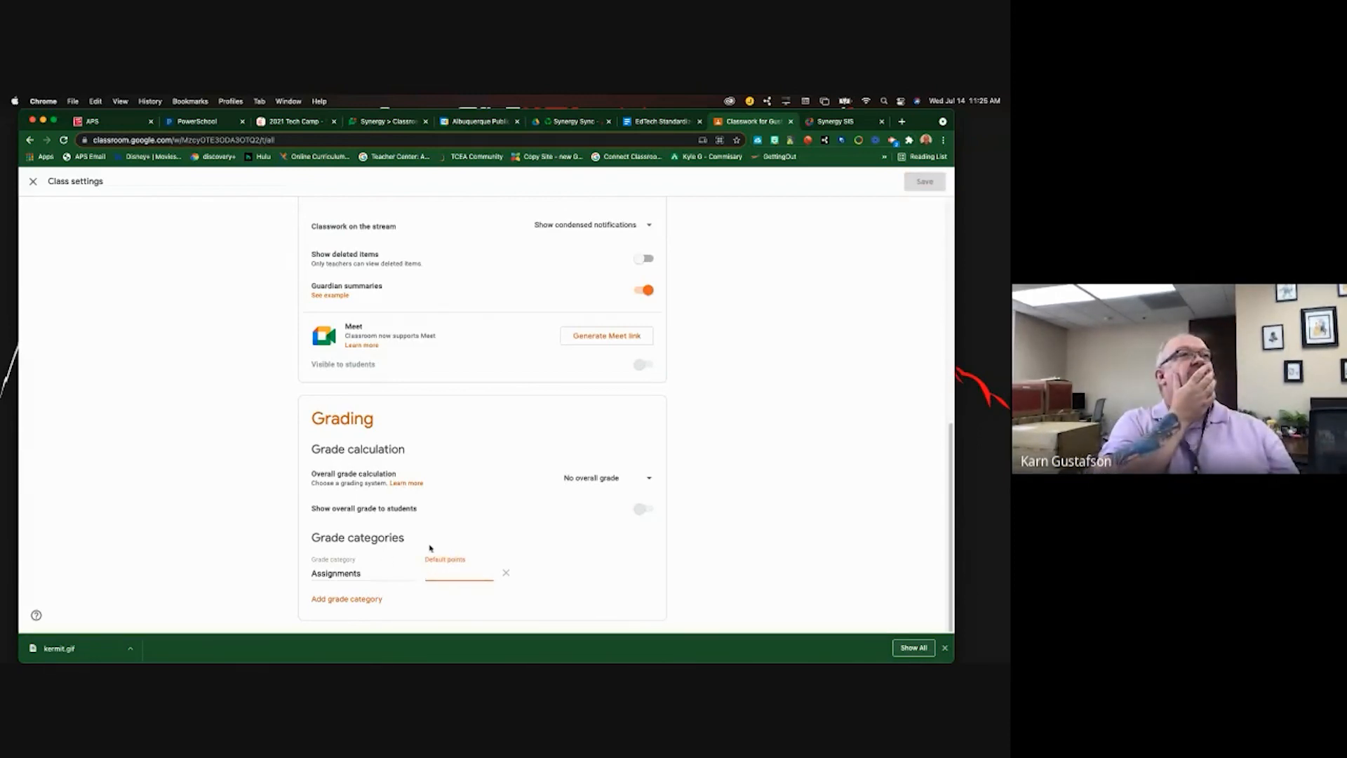
- Switch overall grading to weighted by category with Assignments at 80%
click(600, 480)
click(605, 528)
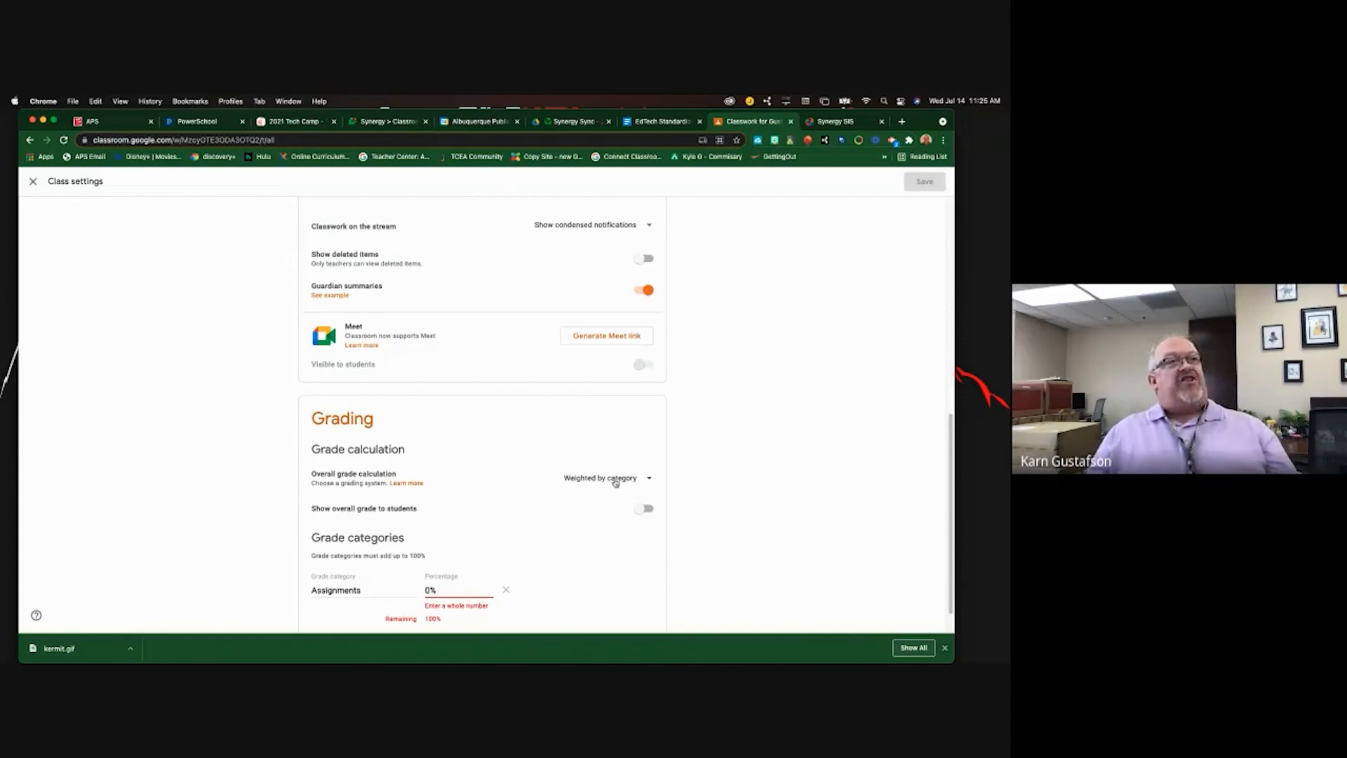
click(427, 590)
text(8)
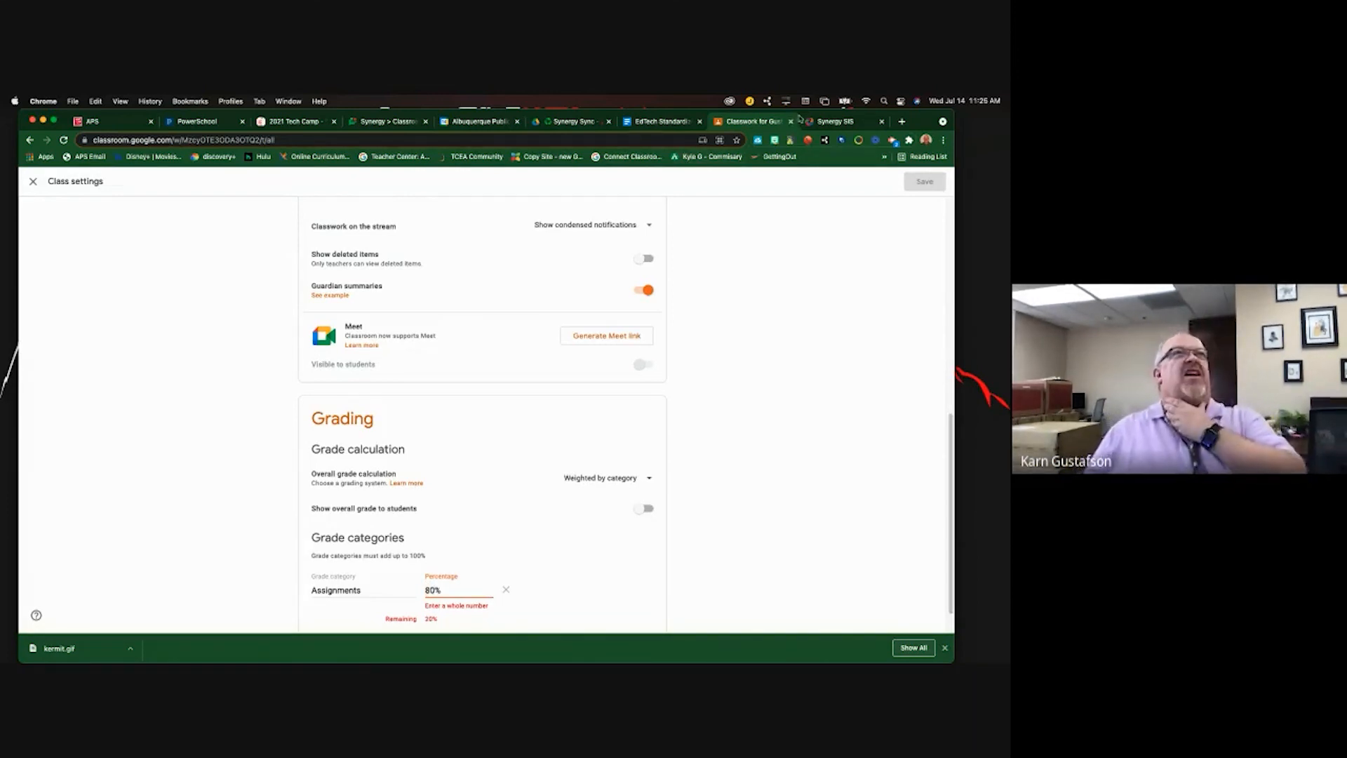
- Add a Final Exam category copied from Synergy at 20% and save the grading settings
click(833, 121)
drag(84, 362, 41, 360)
key(super+c)
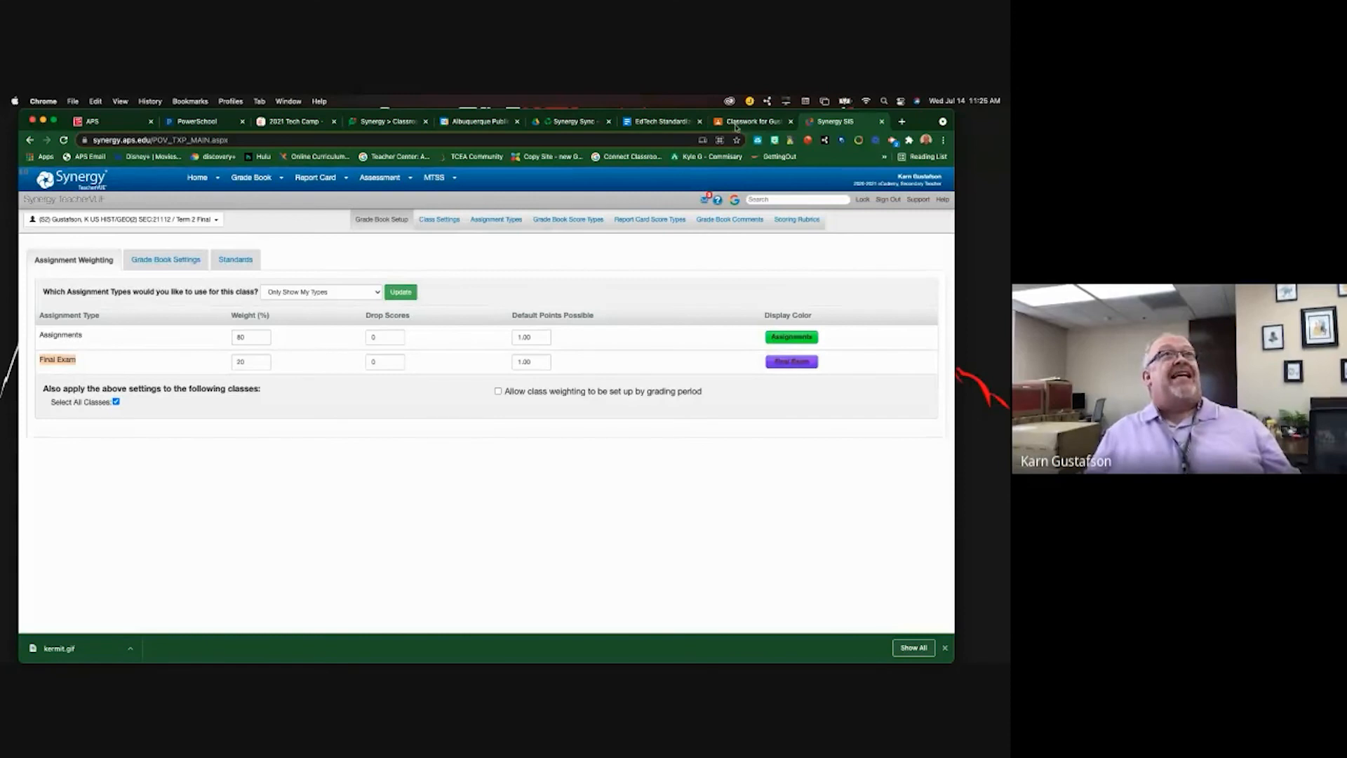
click(756, 123)
scroll(430, 556, down, 1)
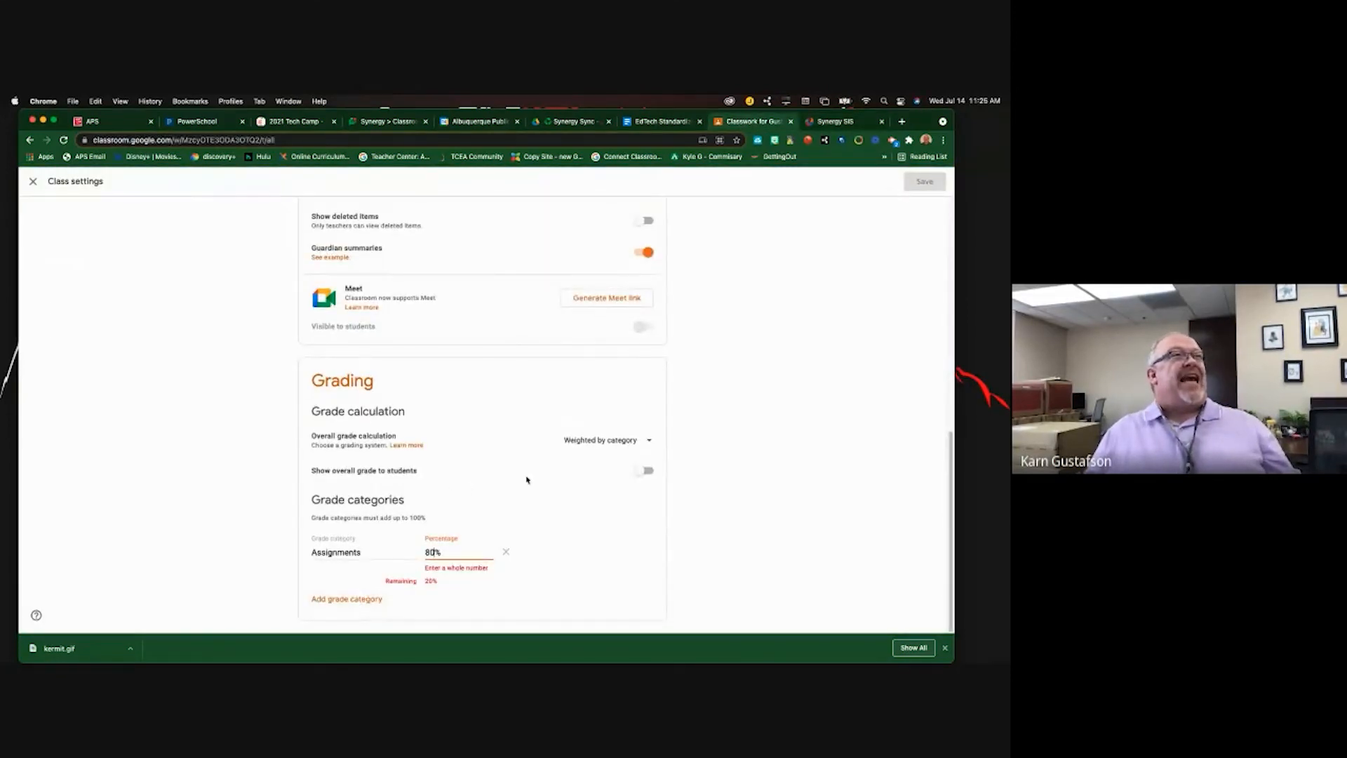
click(368, 602)
right_click(345, 597)
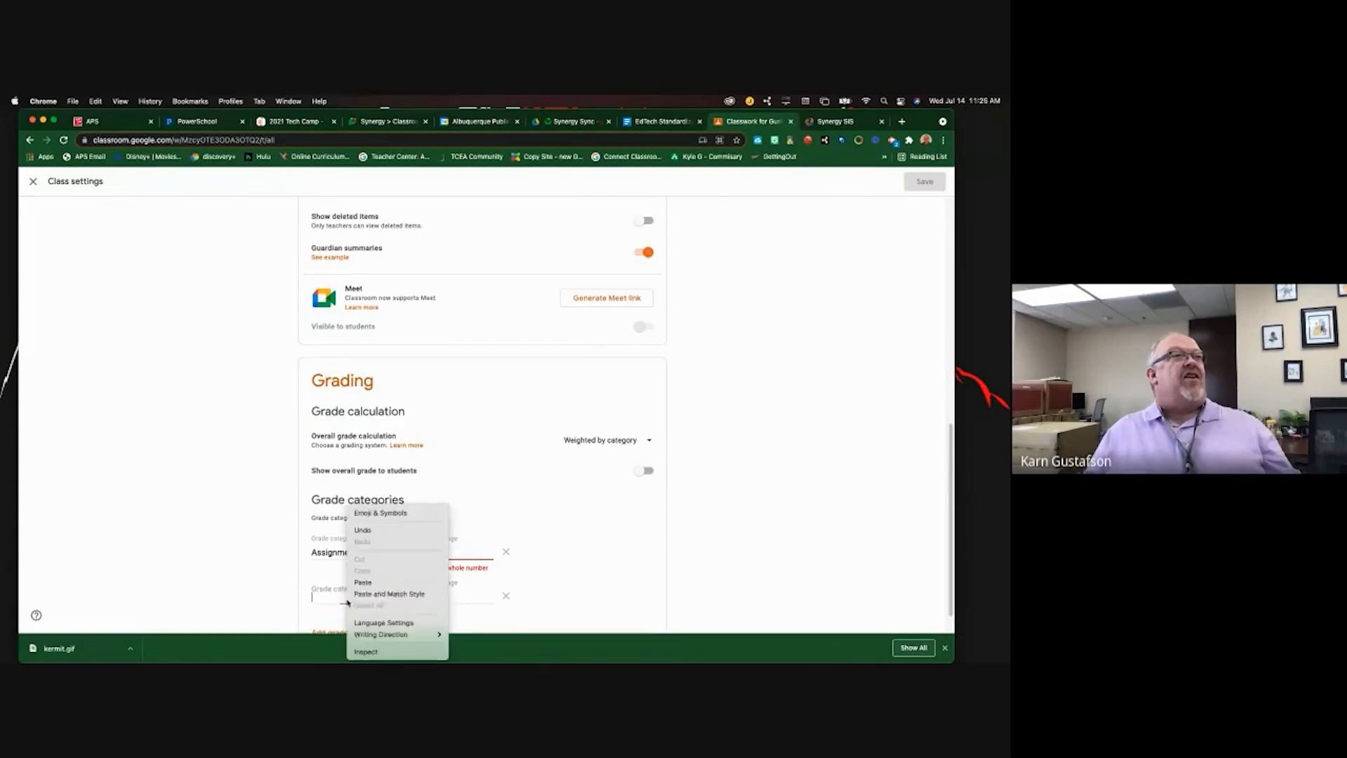
click(363, 582)
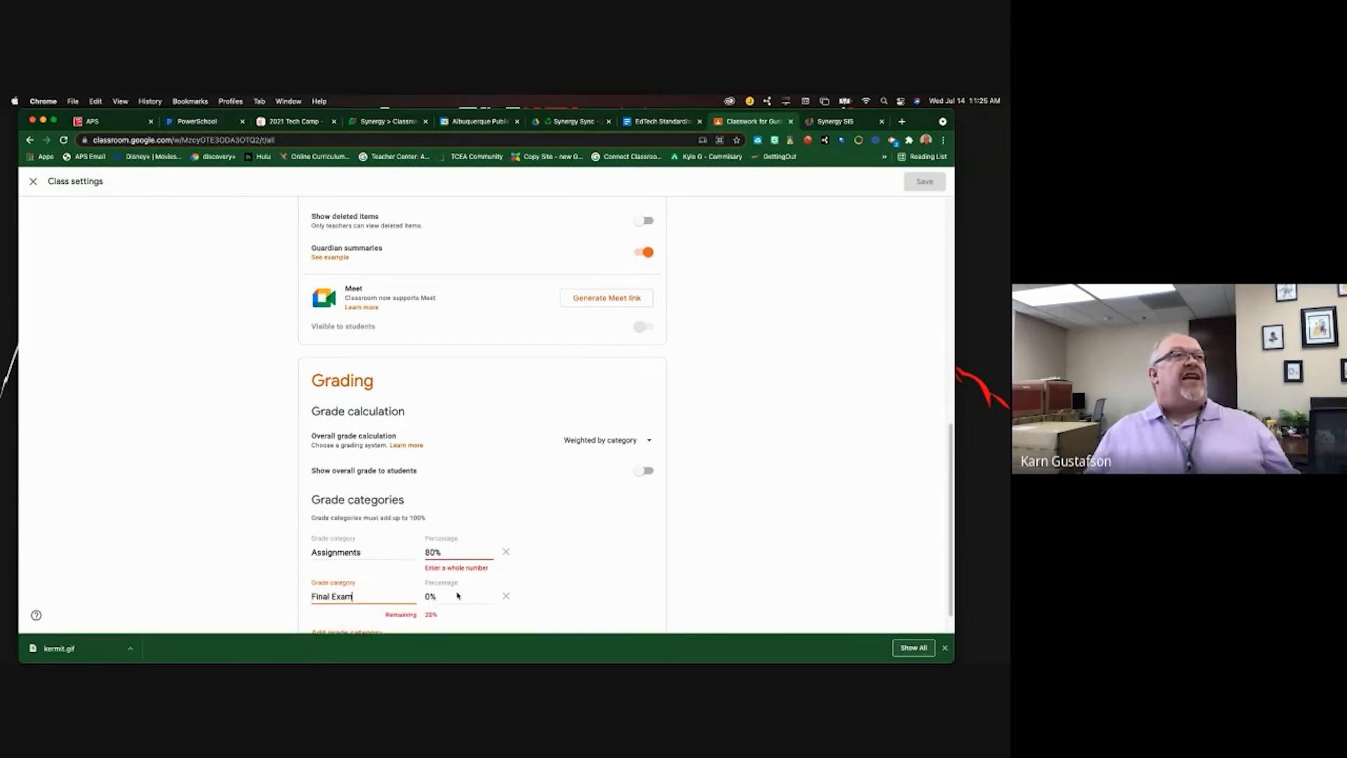
click(426, 595)
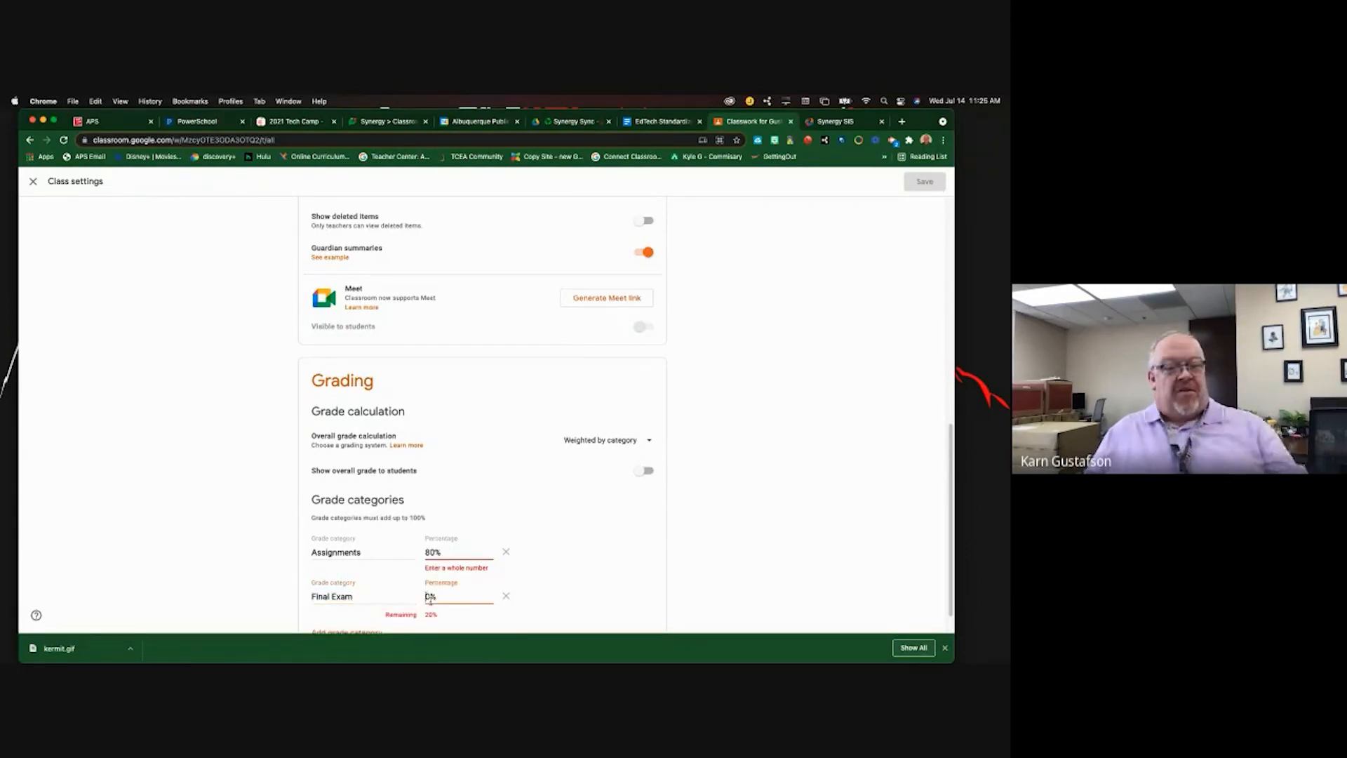
text(20)
click(775, 385)
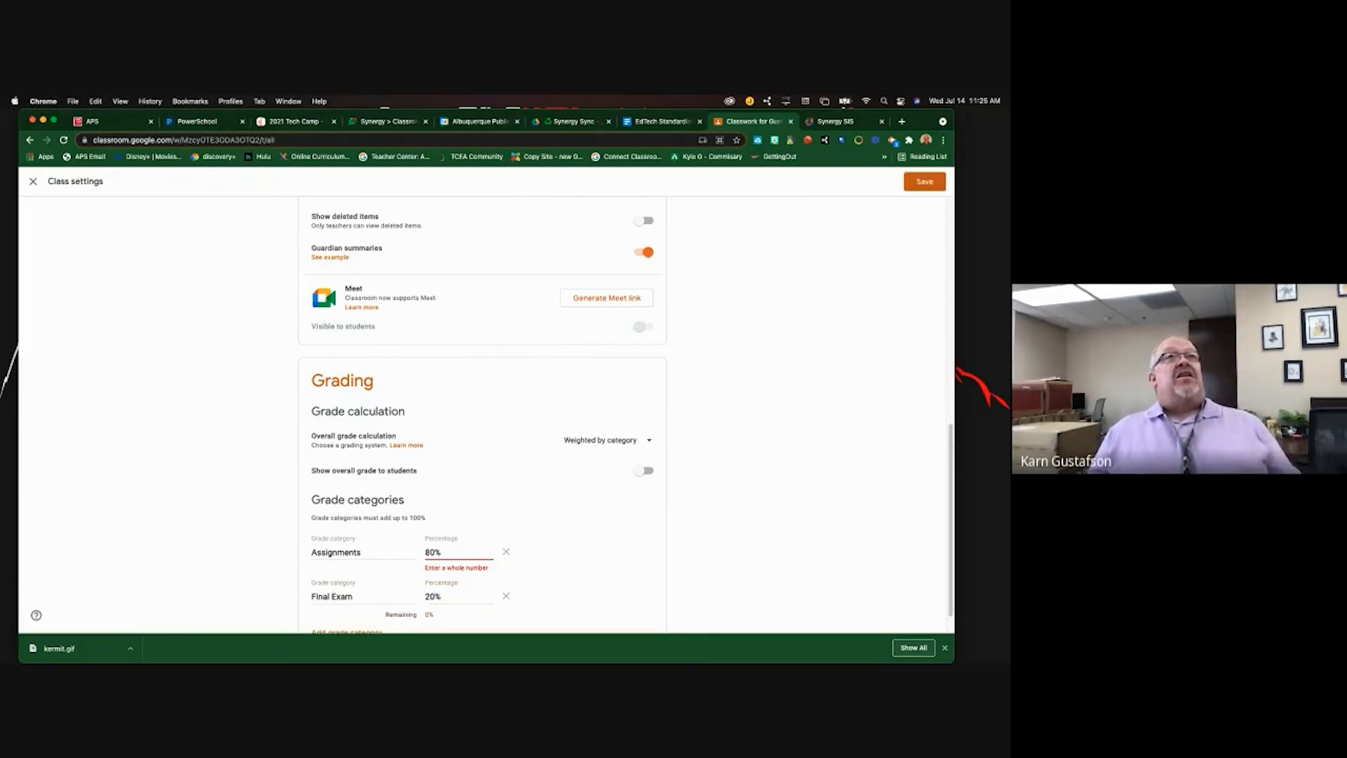
click(924, 181)
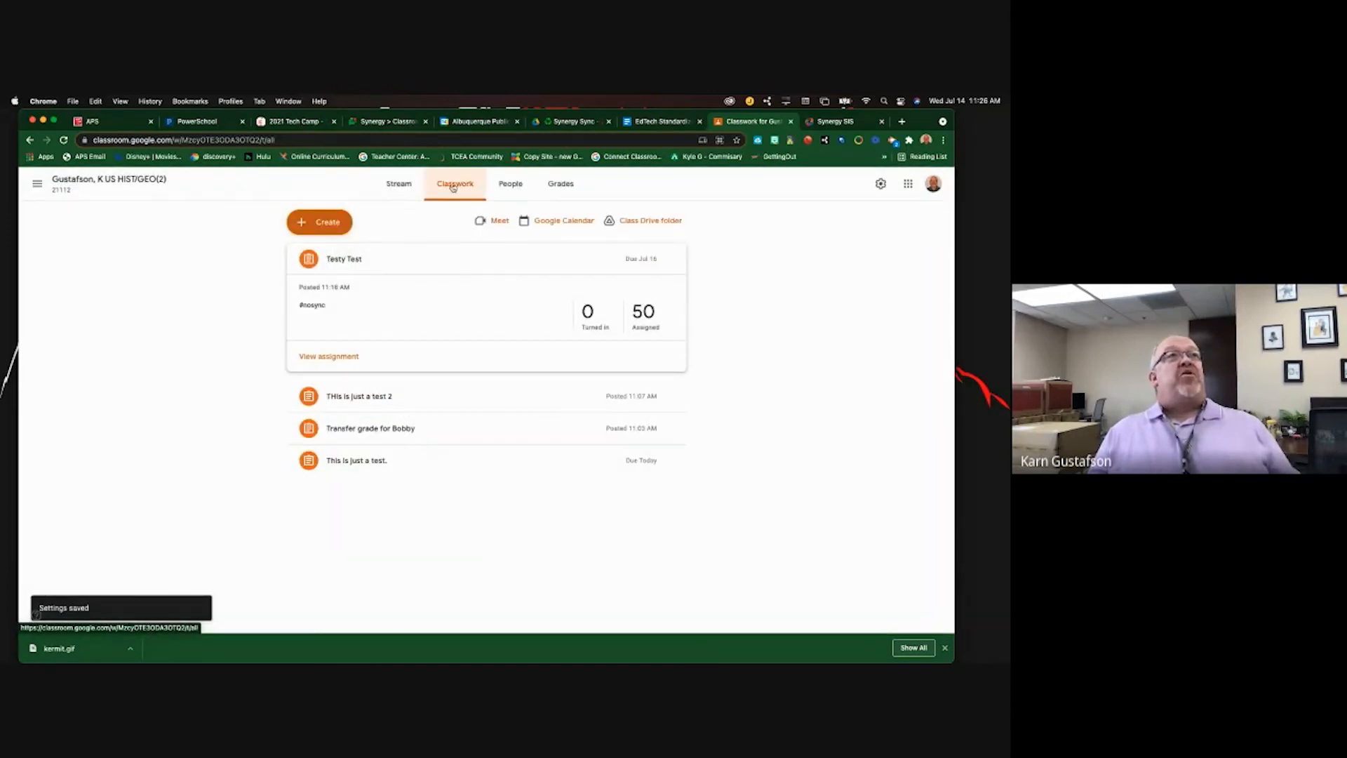
- Create an assignment titled 'Testy testy test' with filler instructions ending in 'Final Exam'
click(322, 222)
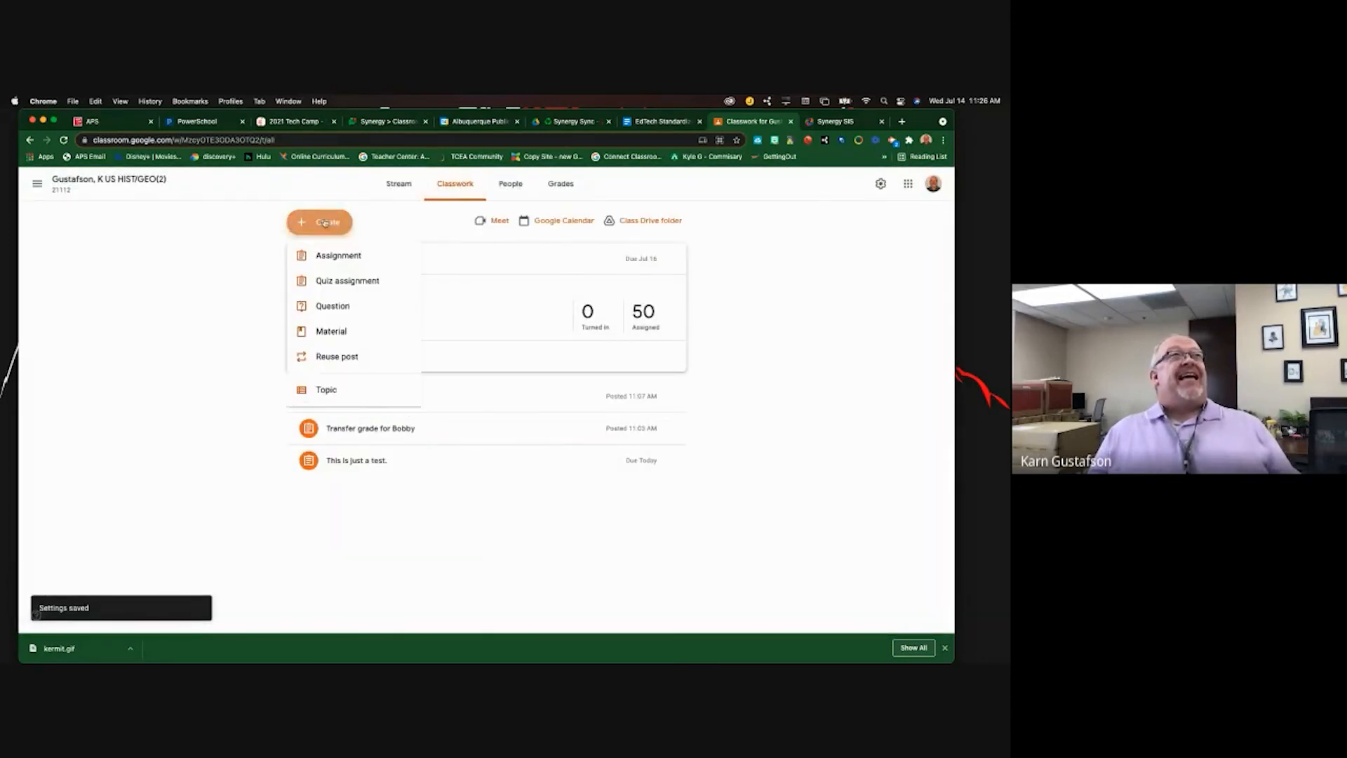
click(331, 259)
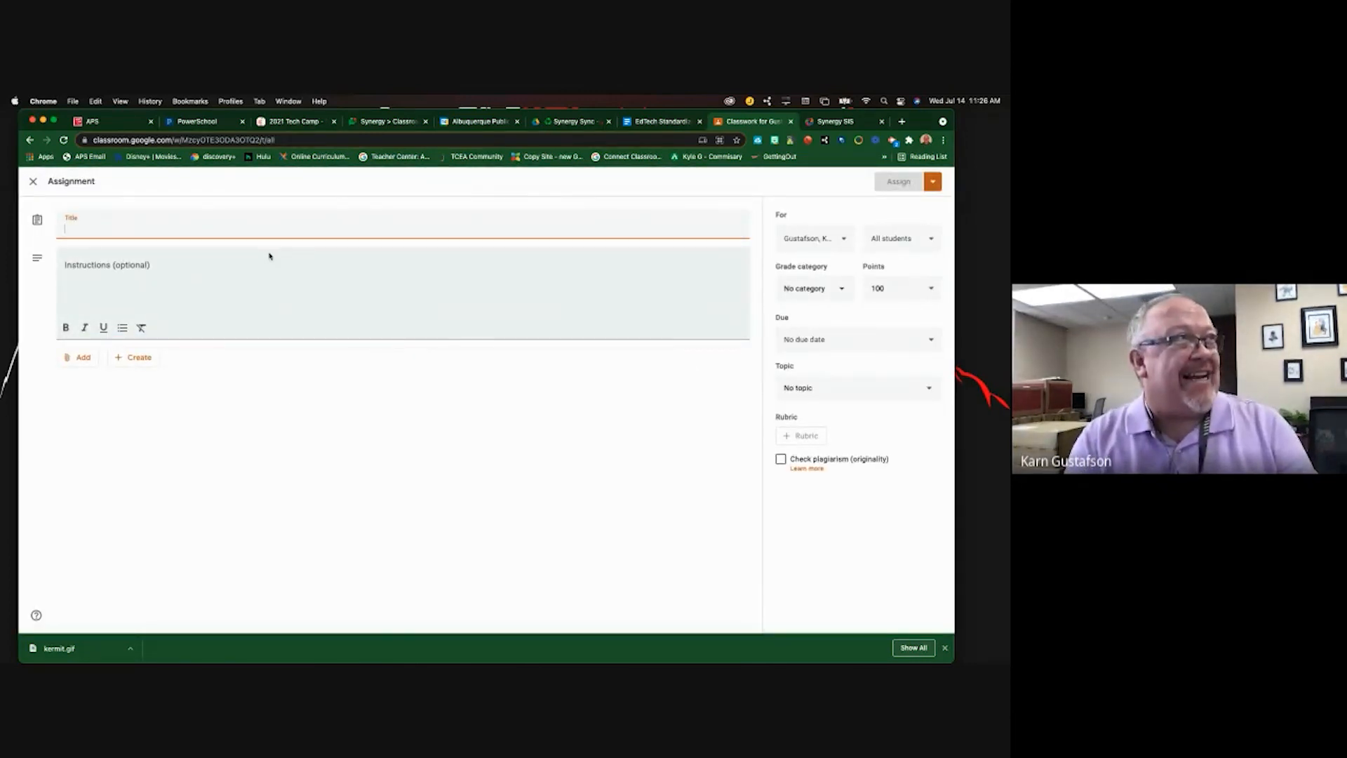
text(Test)
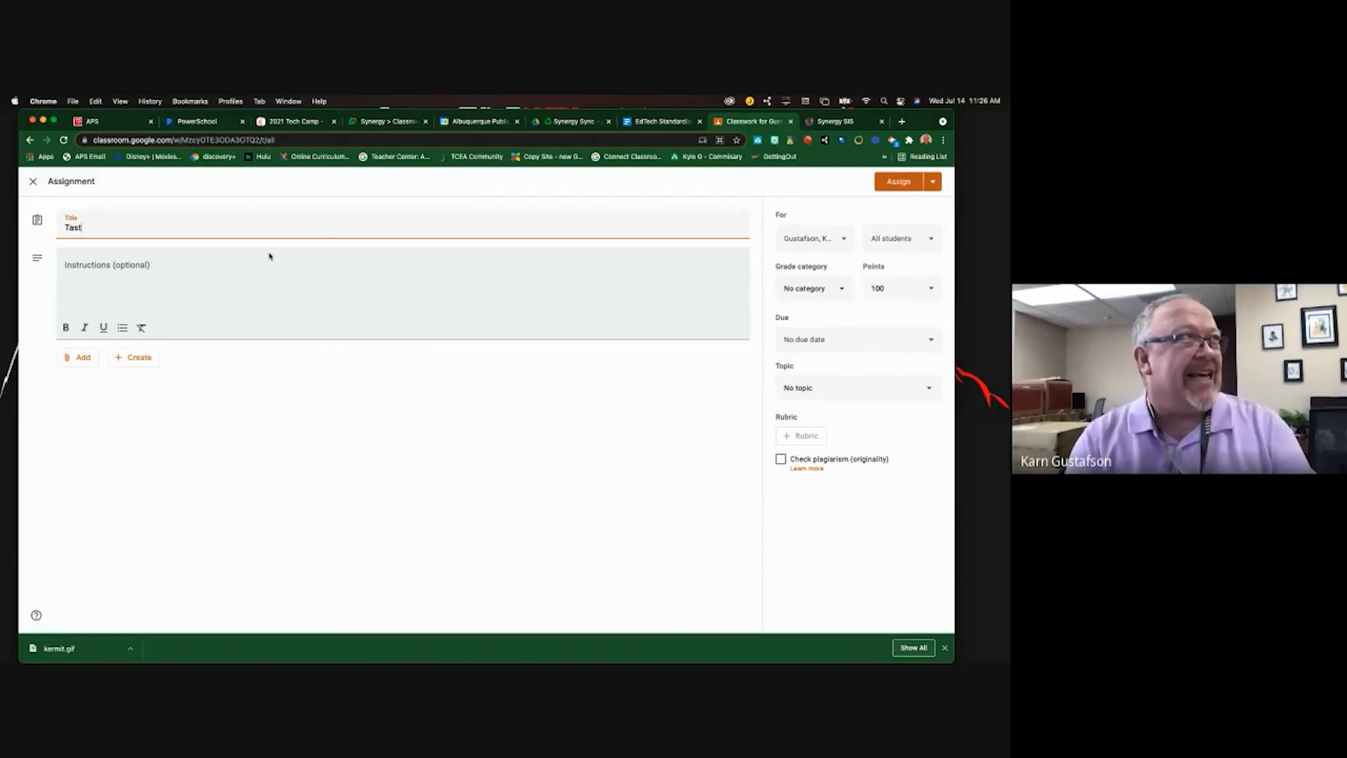
text(y t)
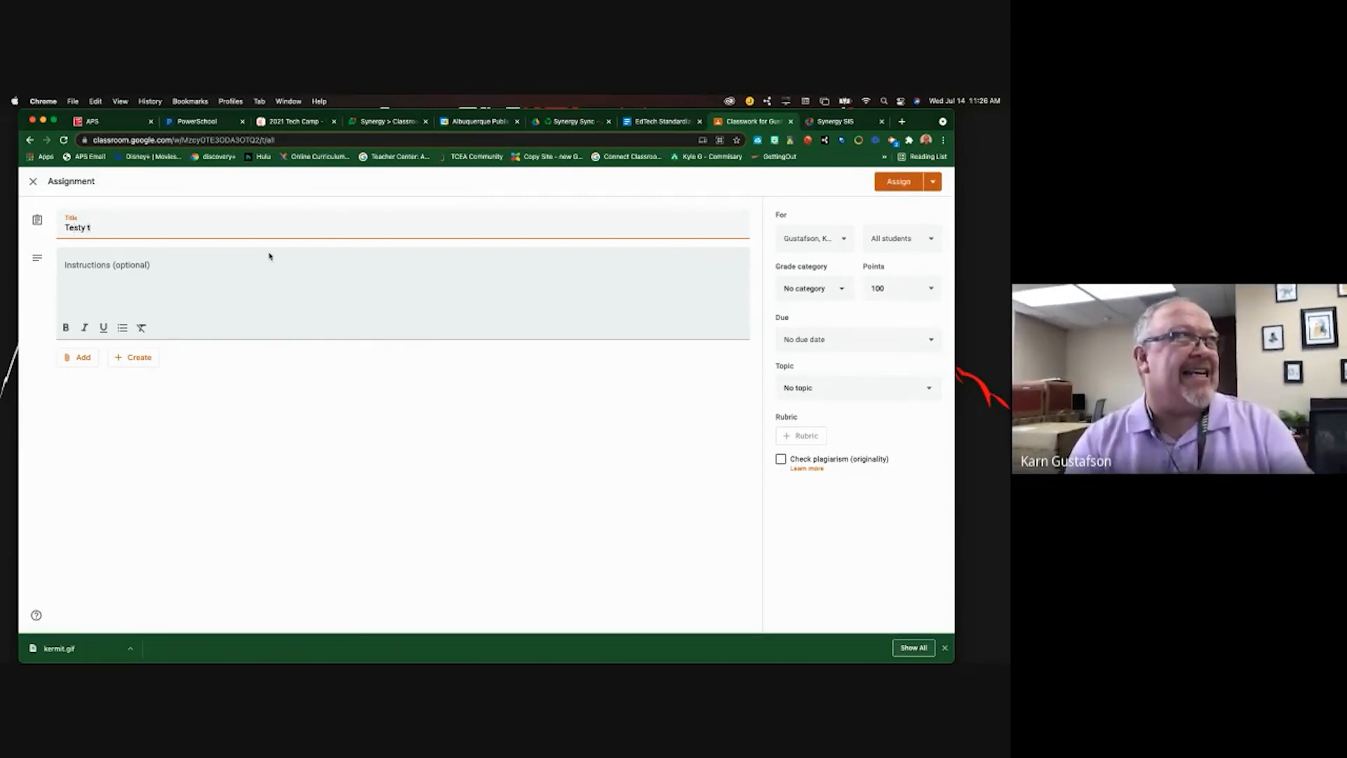
text(esty test)
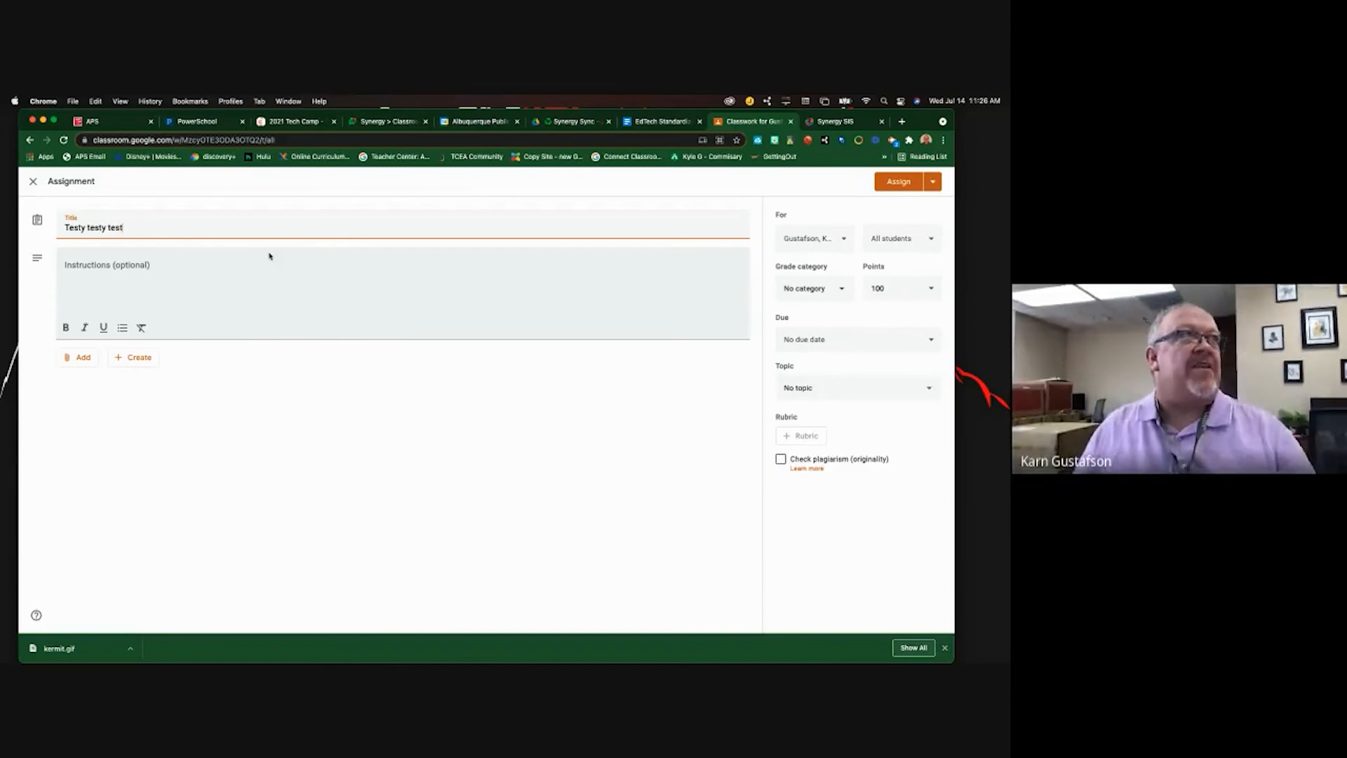
click(139, 291)
text(jlaksdf)
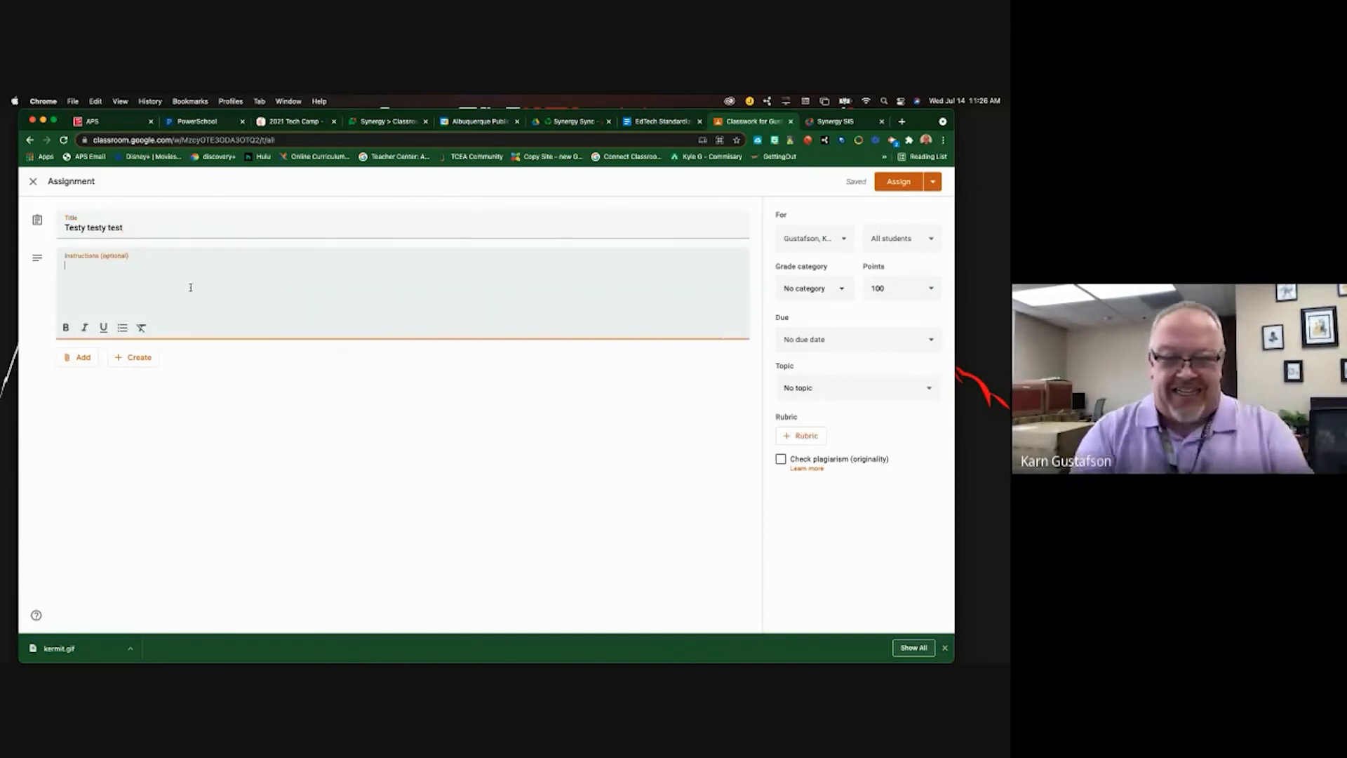
text(klaskfljaklsdjfkljasdklfjkdslfjklasdjfkl)
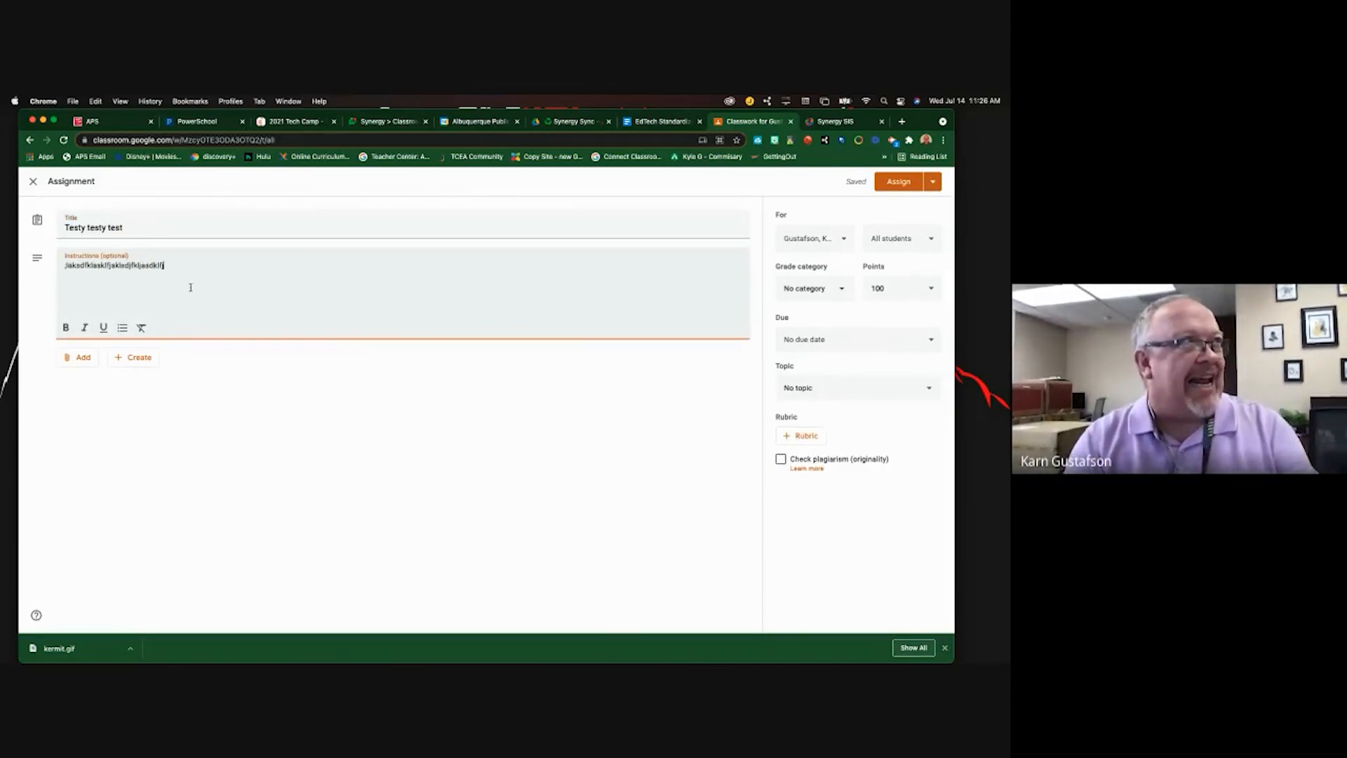
text( Fi)
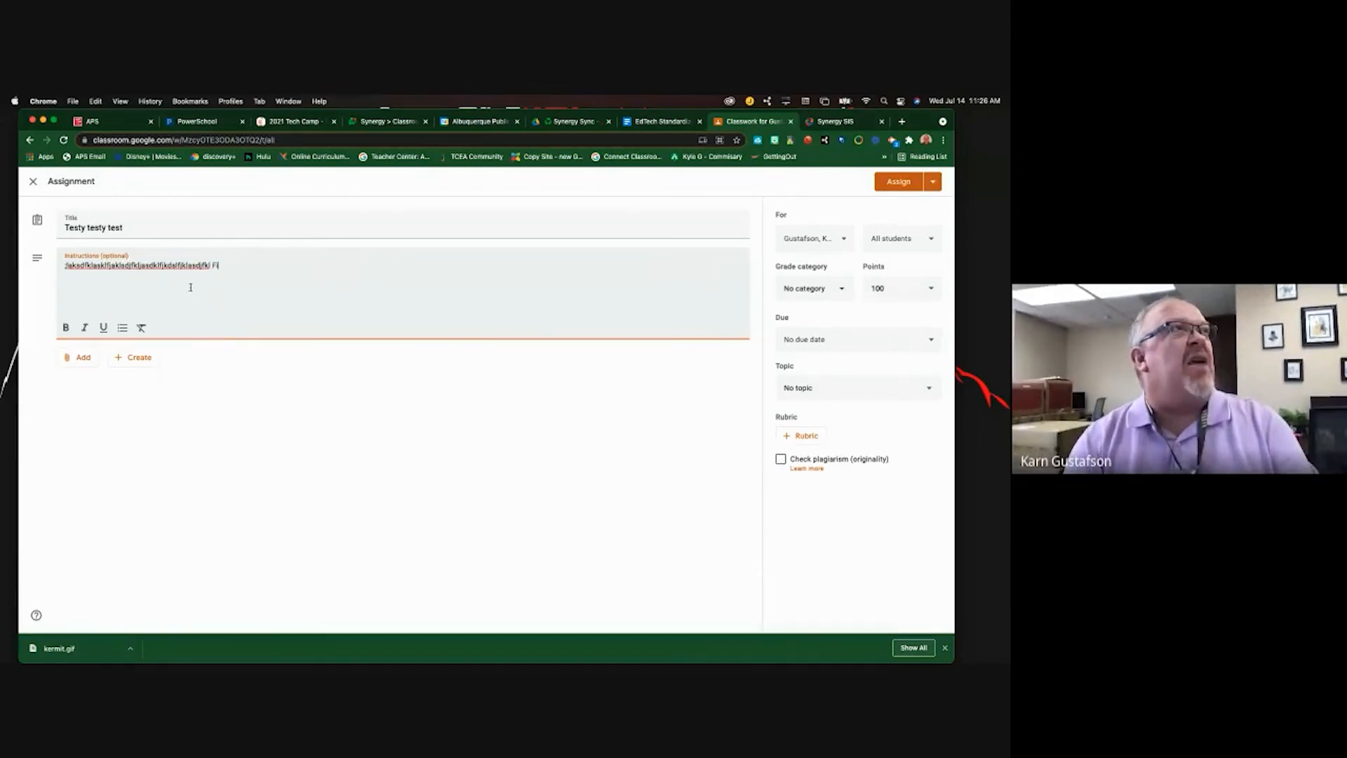
text(nal Exam)
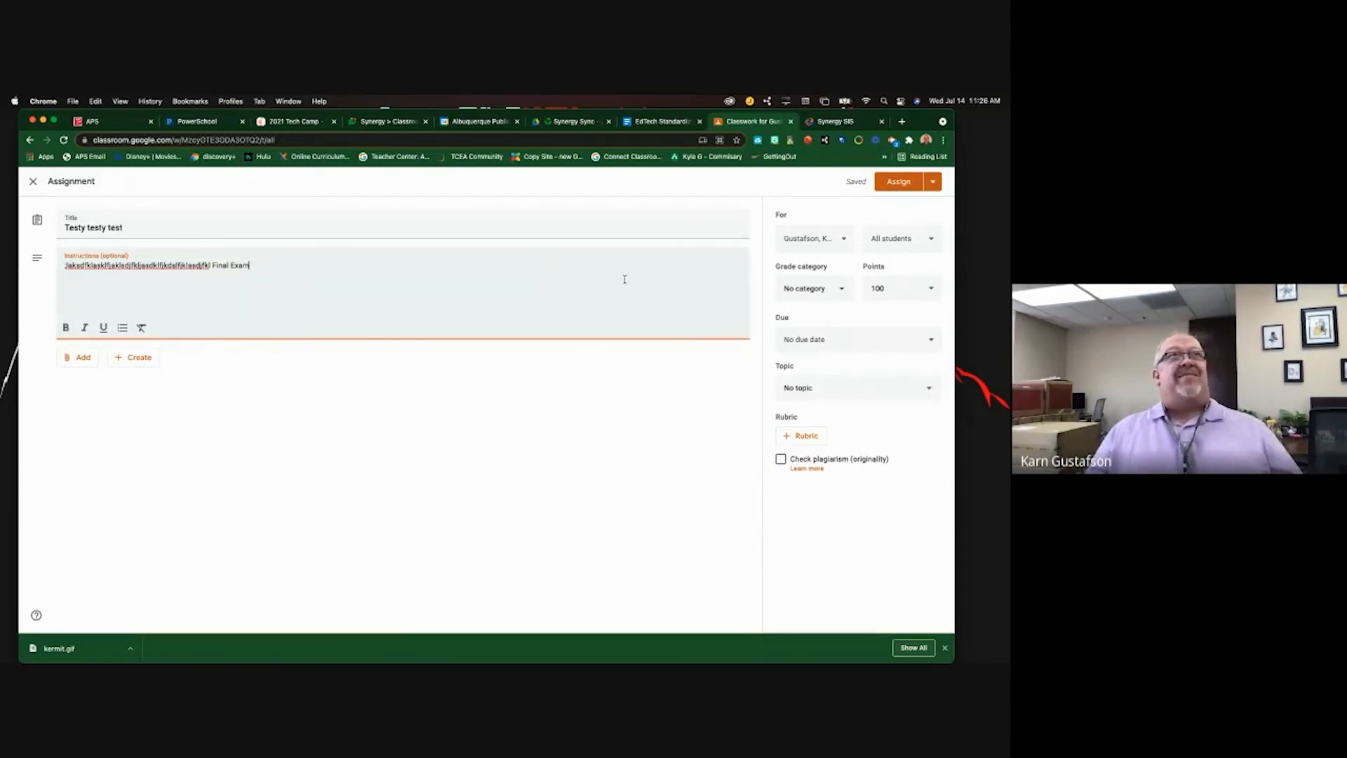
- Set its grade category to Final Exam and assign it to the class
click(899, 183)
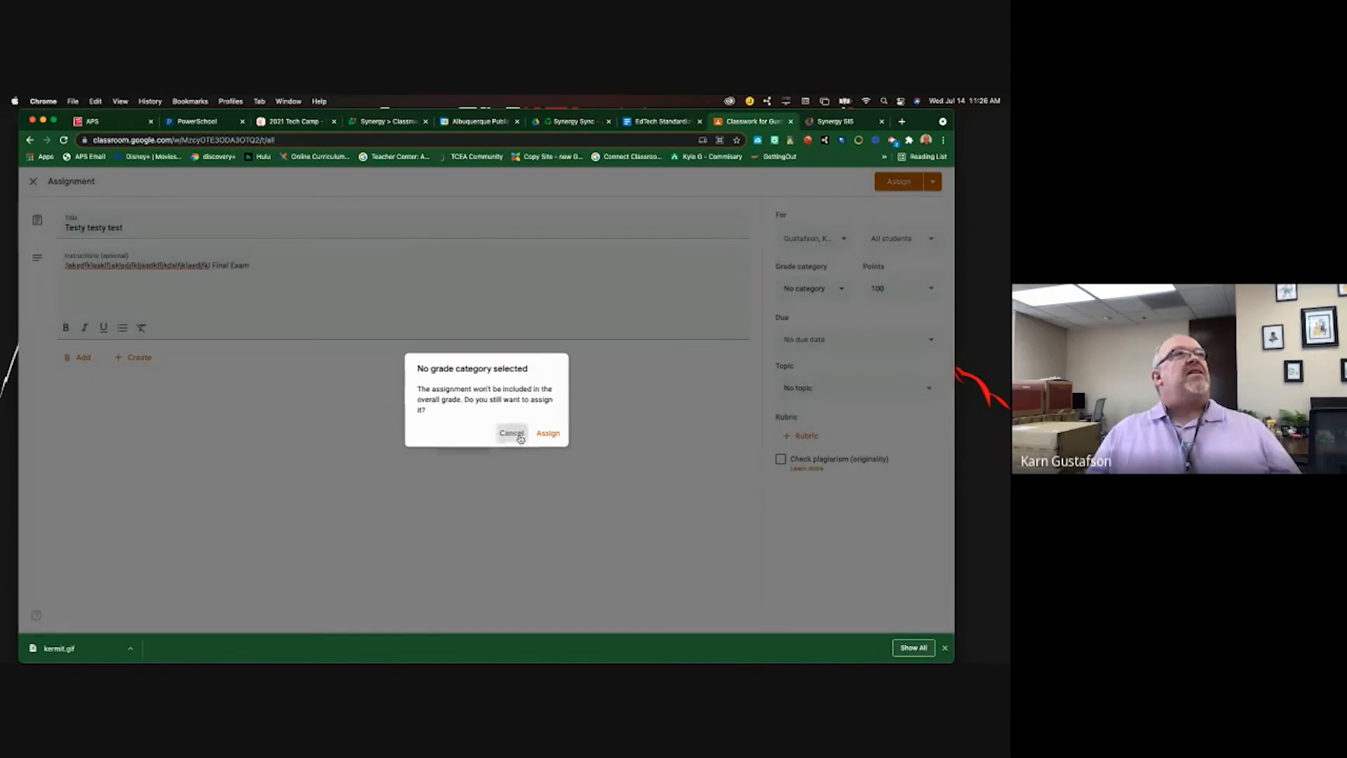
click(511, 433)
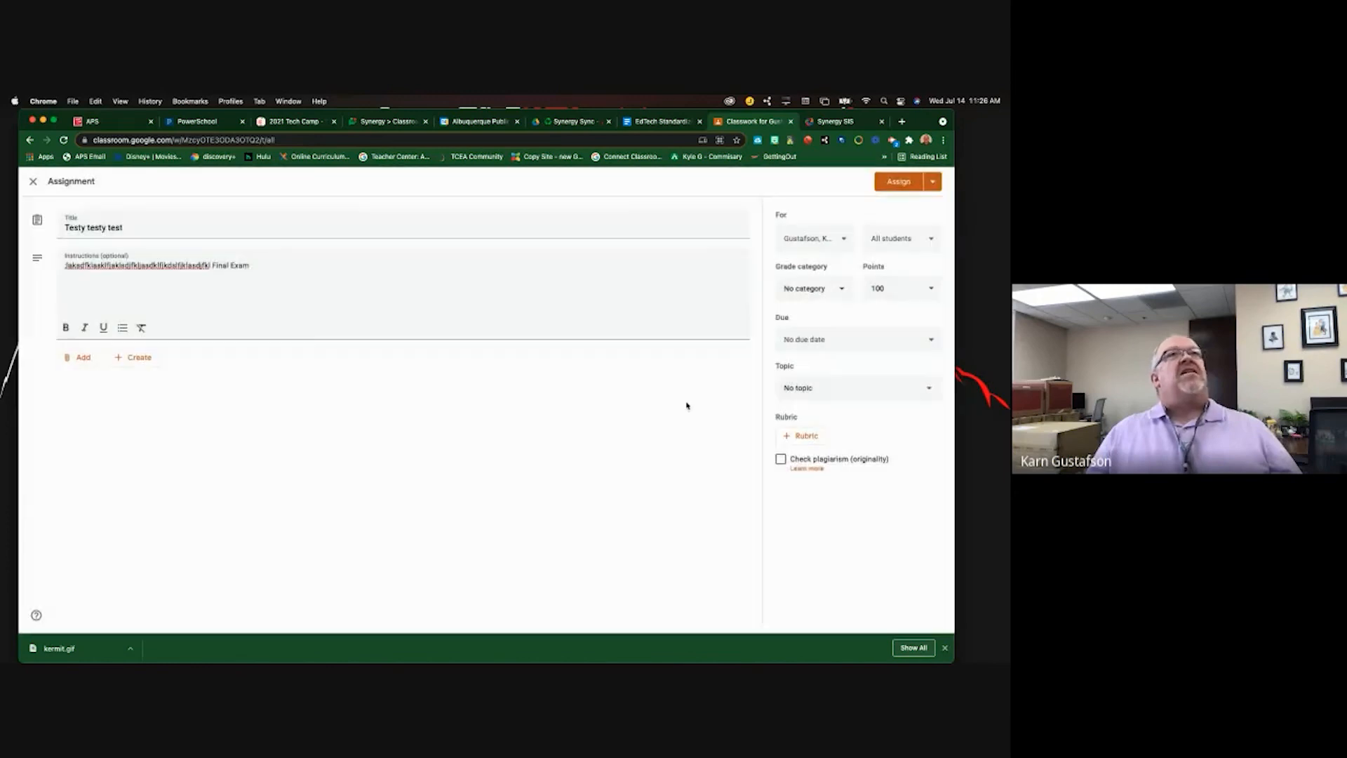
click(836, 289)
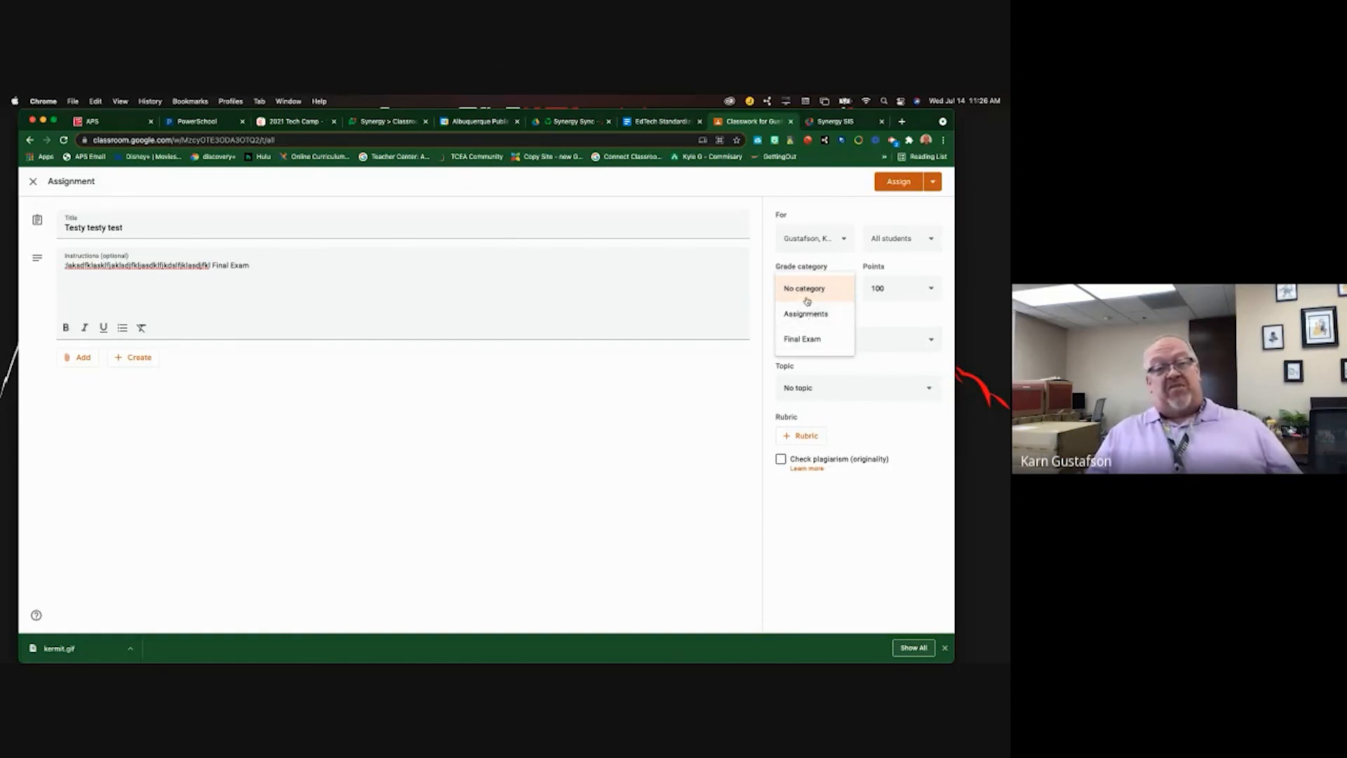
click(807, 298)
click(808, 293)
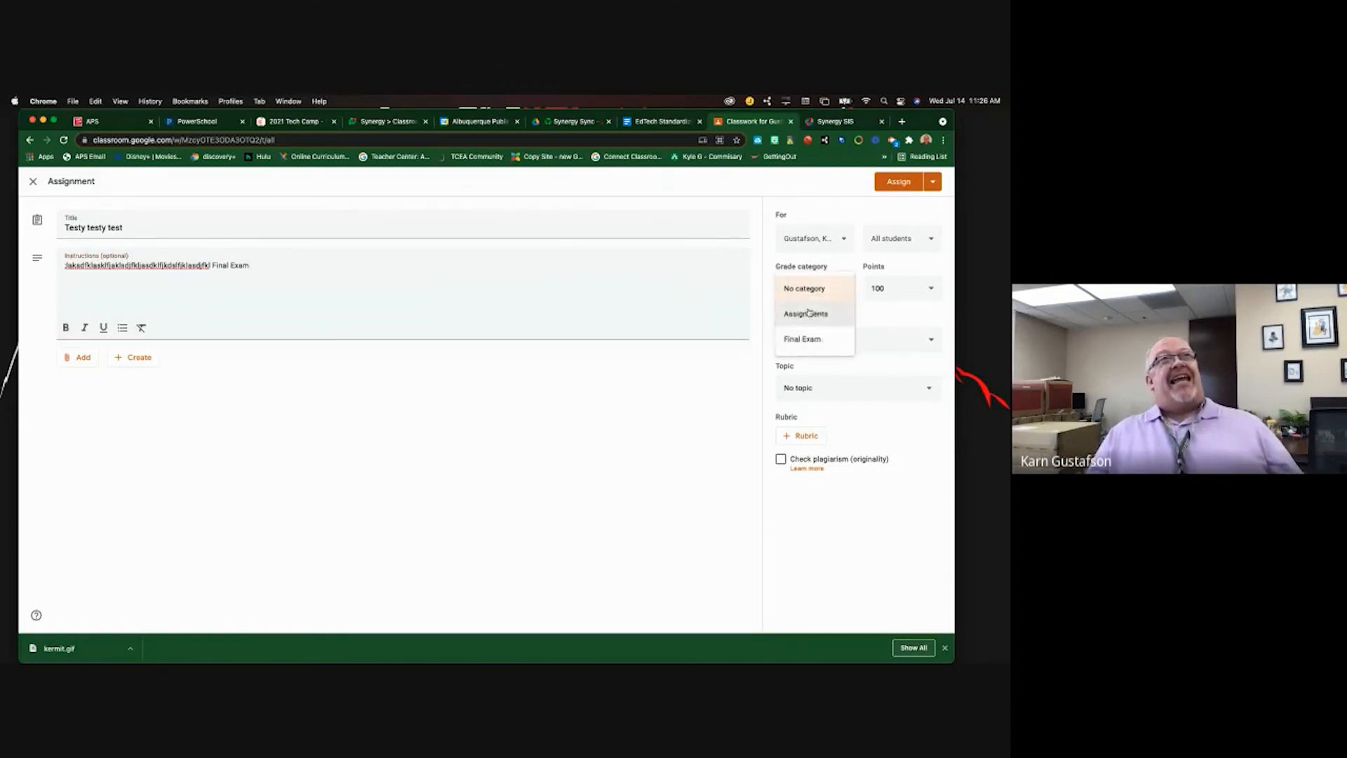
click(806, 338)
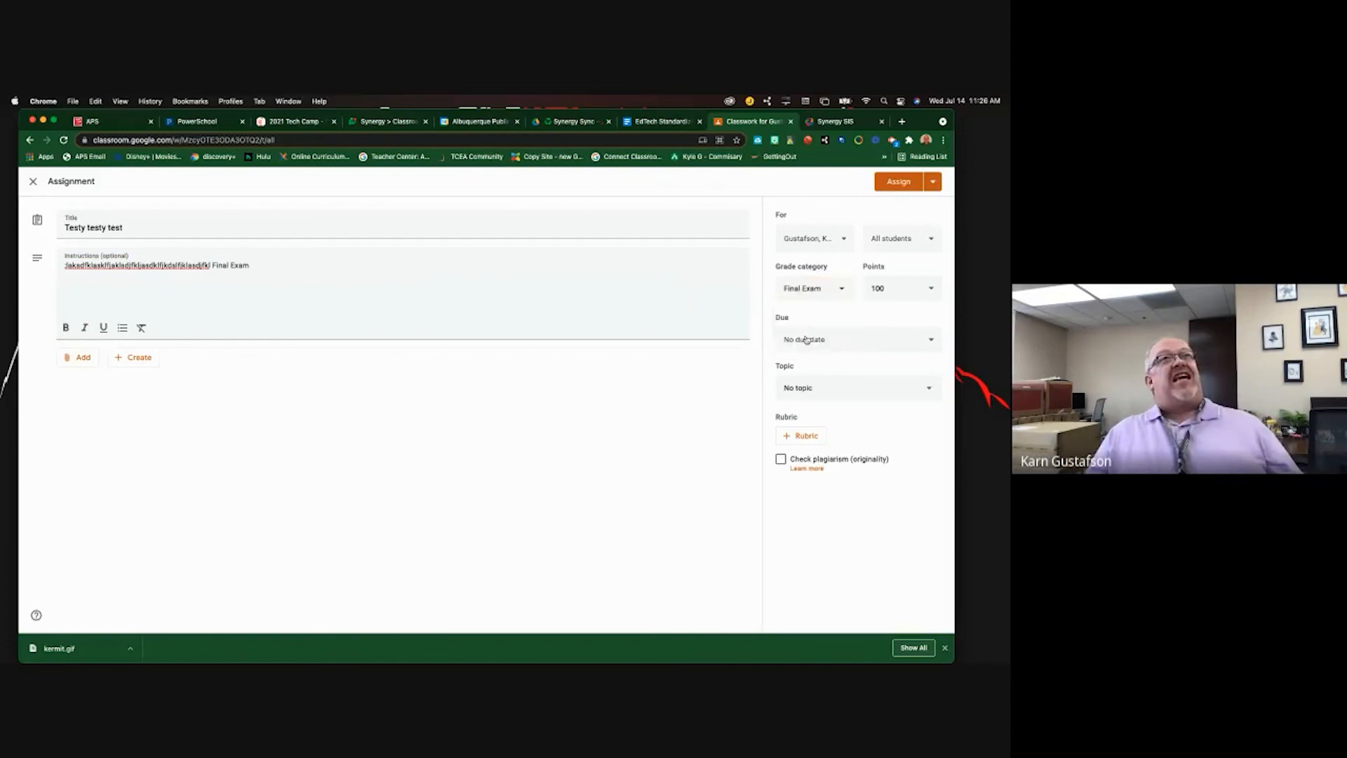
click(895, 182)
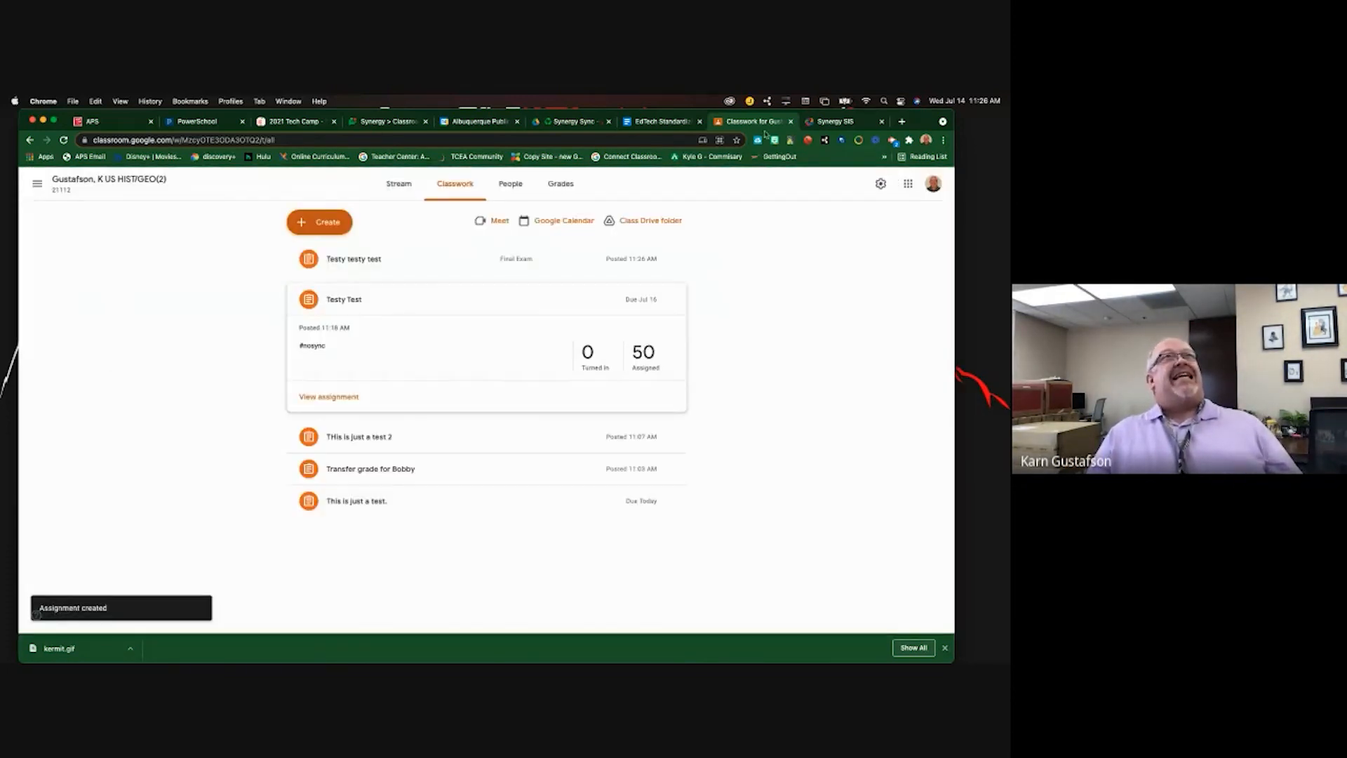
click(830, 121)
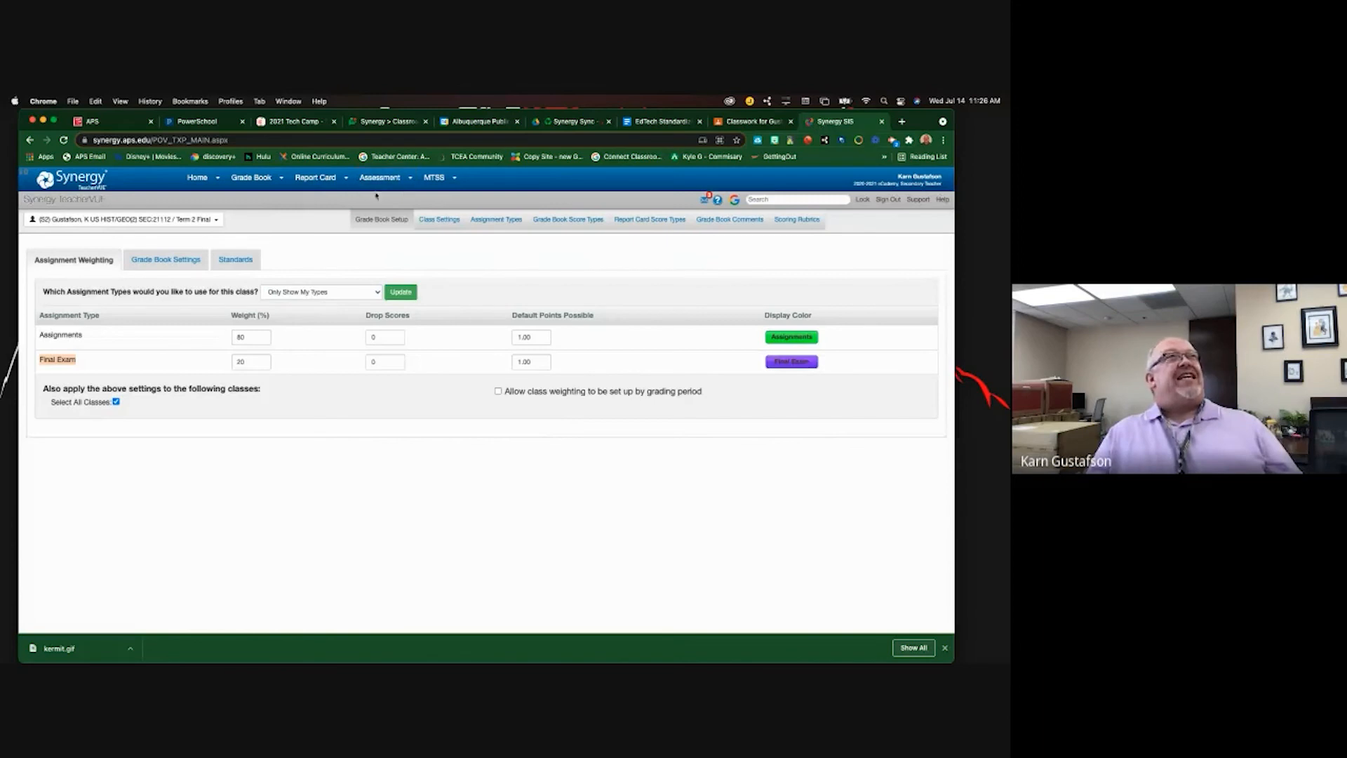
- Apply the weighting update, go to Grade Book Main, and run Sync From Google
click(252, 177)
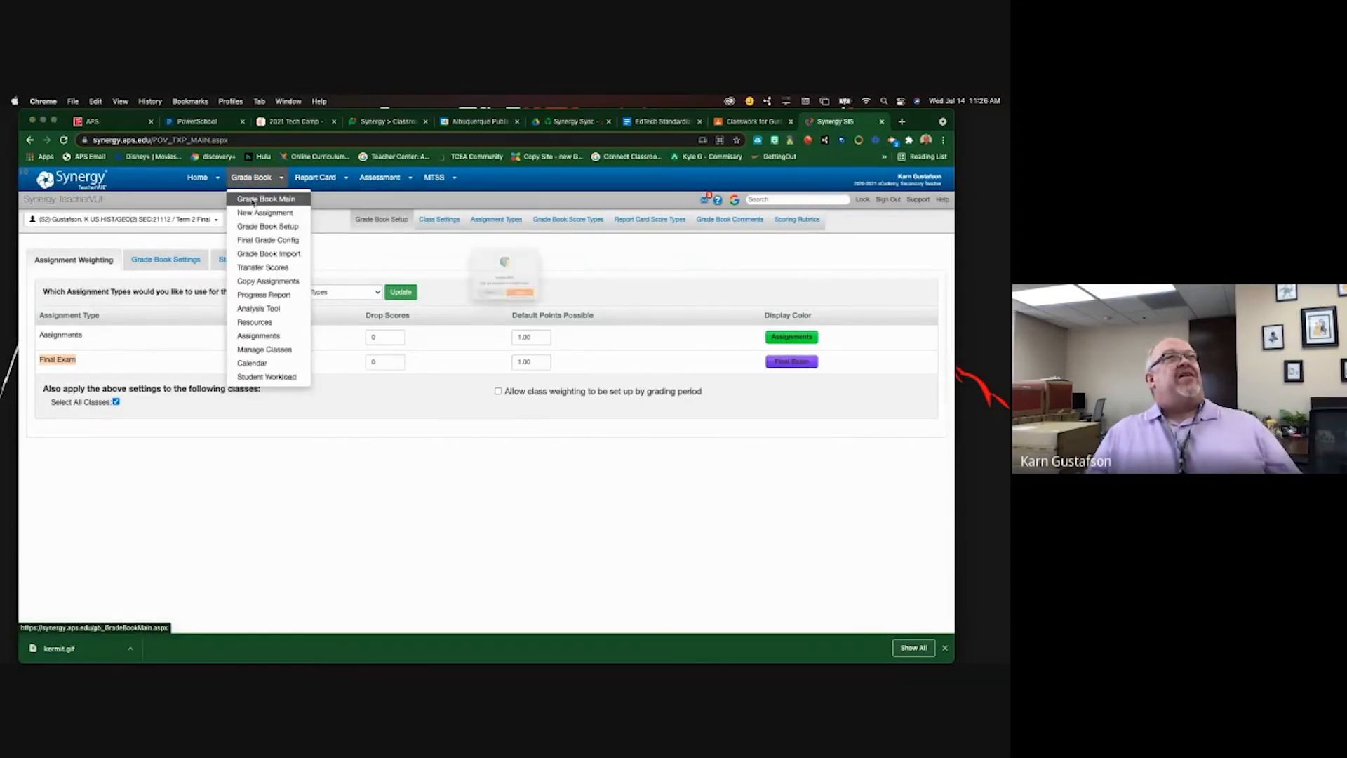
click(470, 312)
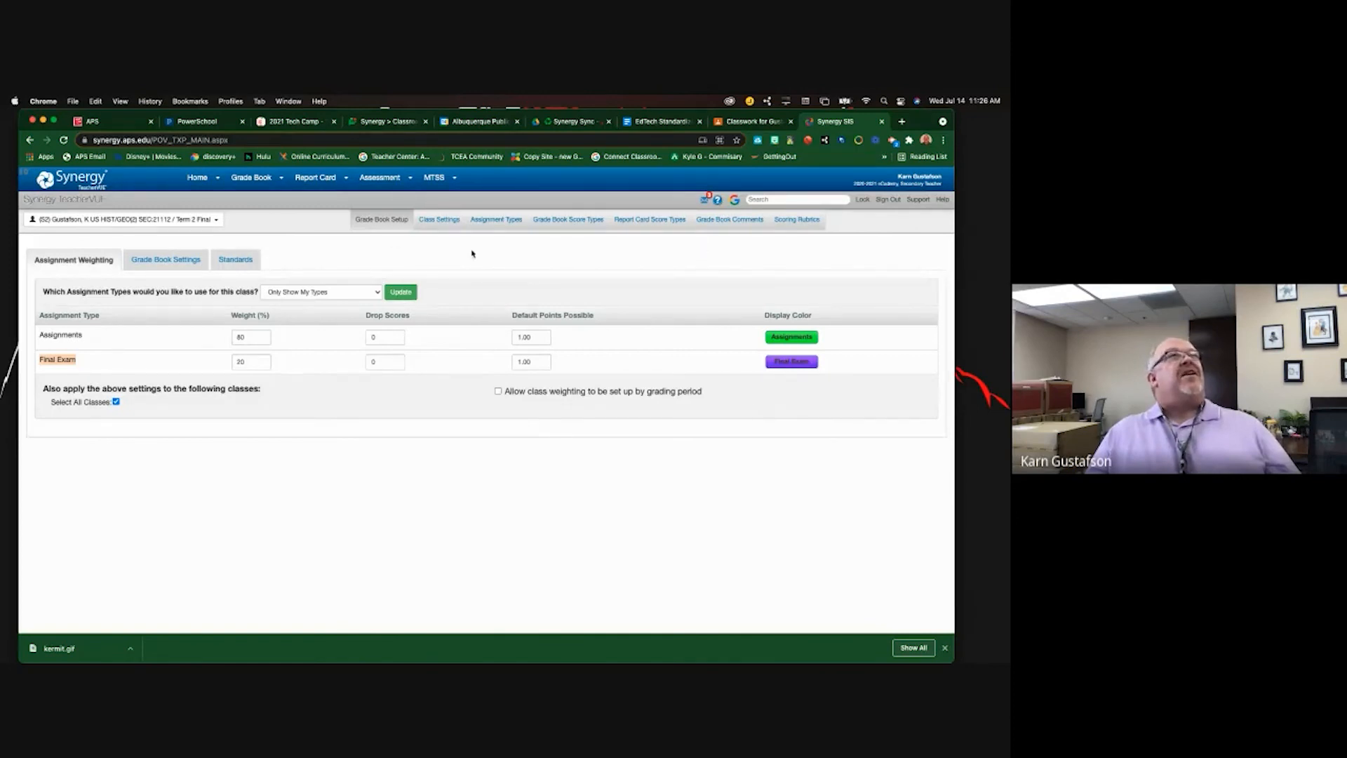
click(401, 292)
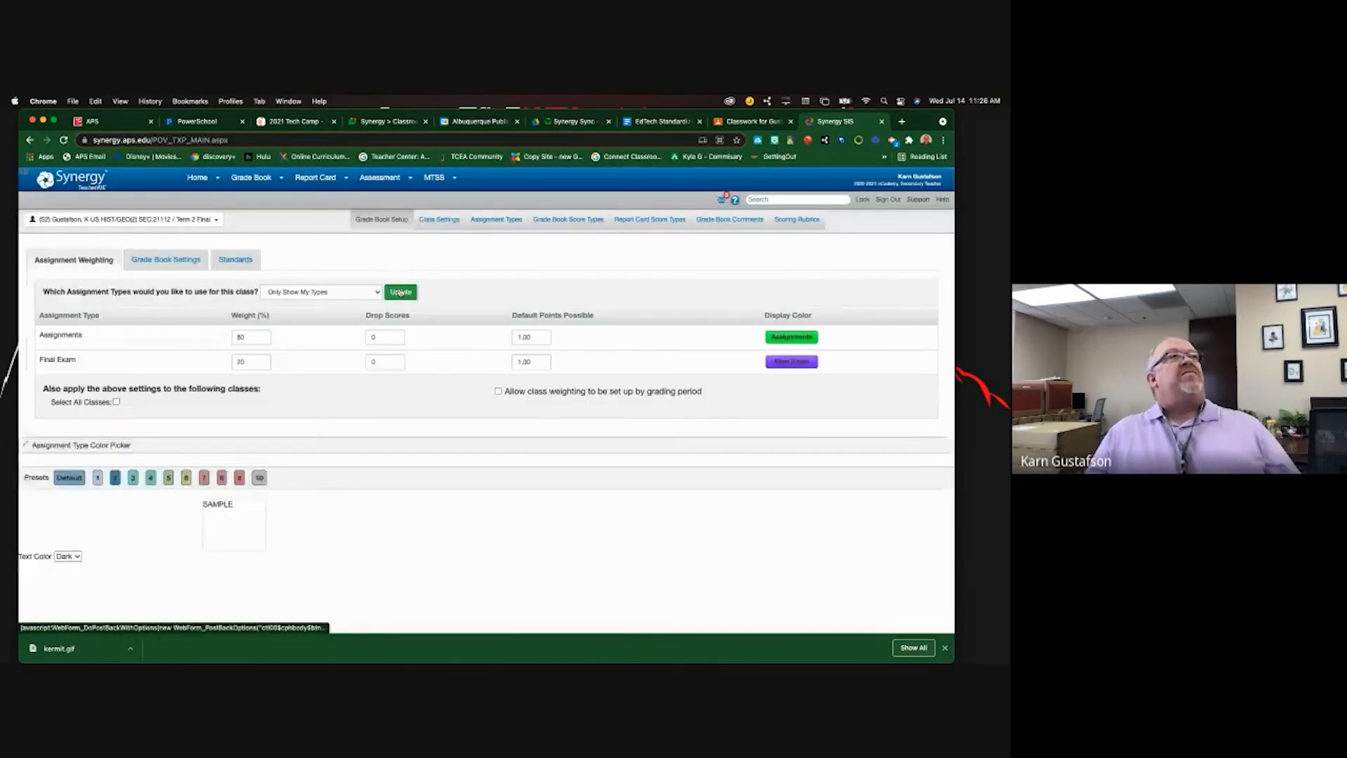
click(247, 179)
click(250, 200)
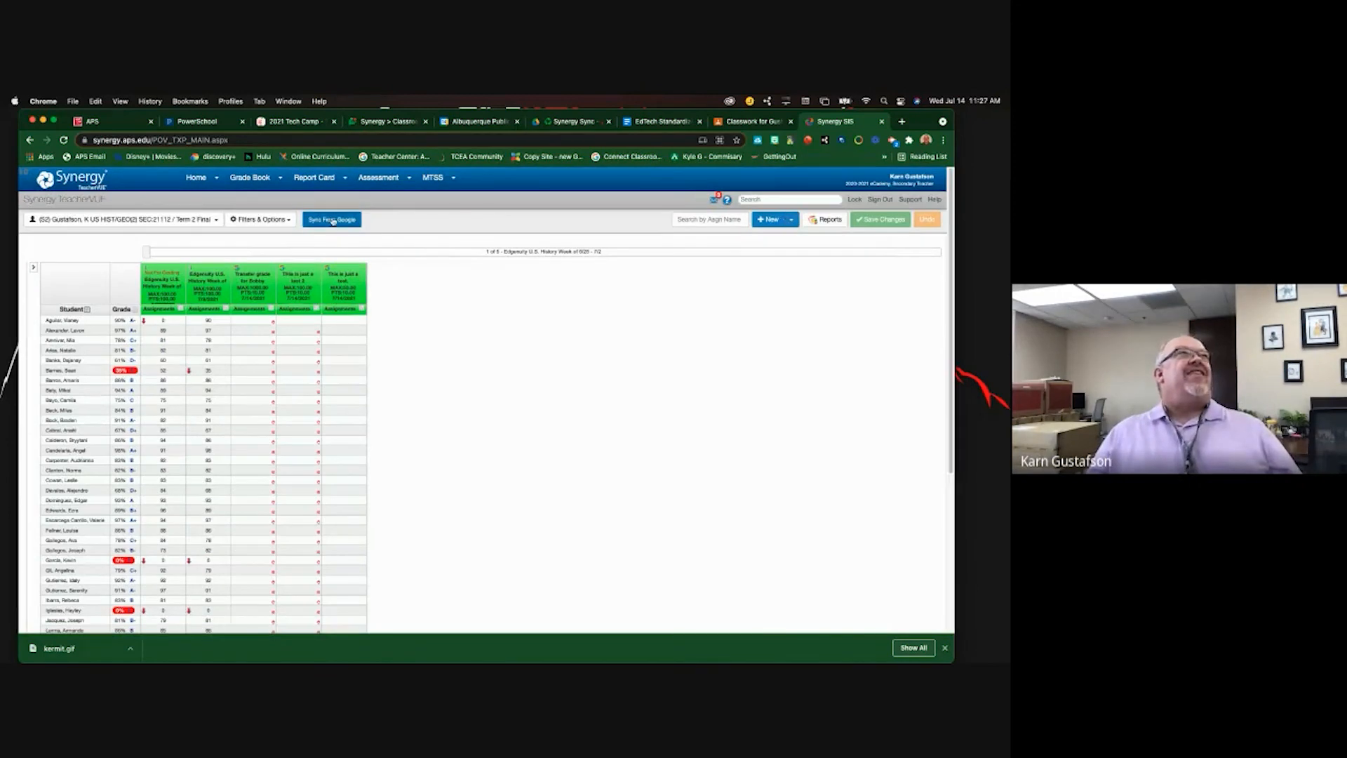
click(333, 220)
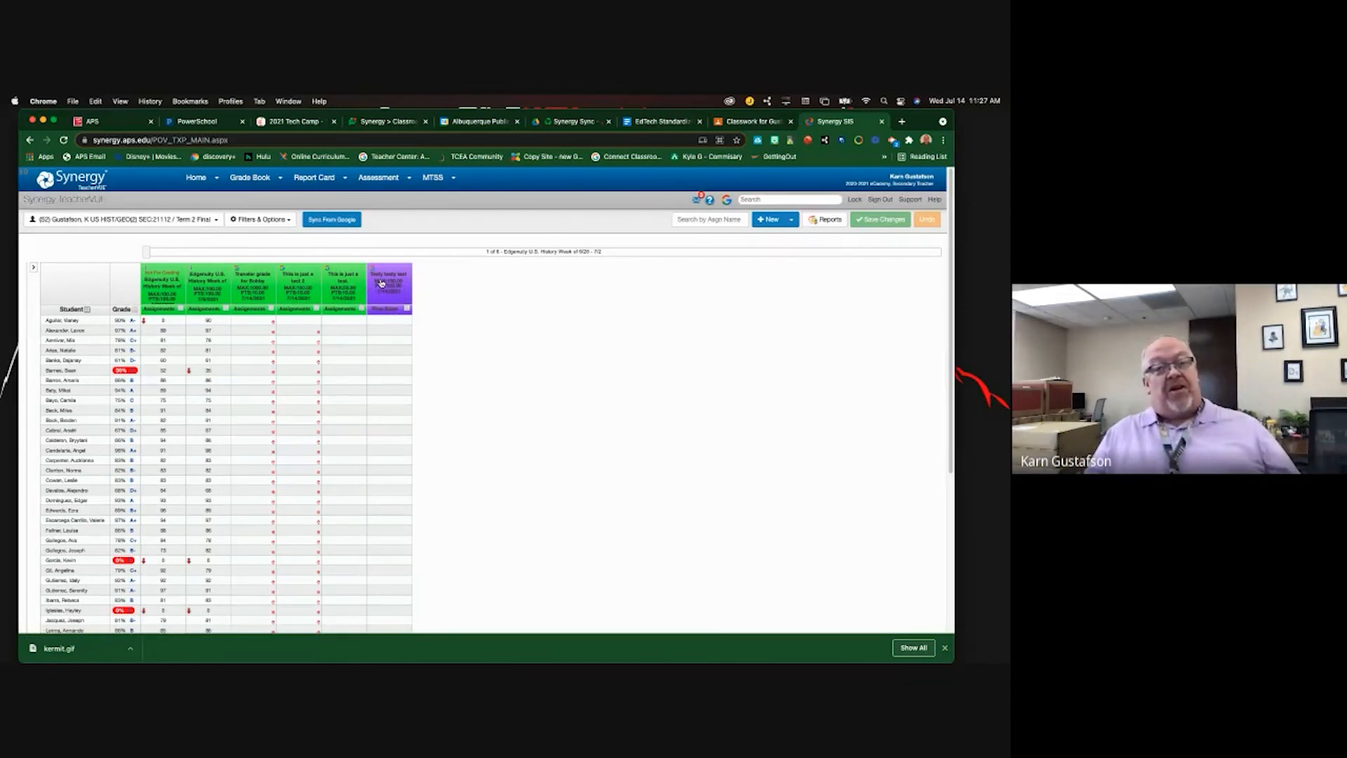
click(740, 127)
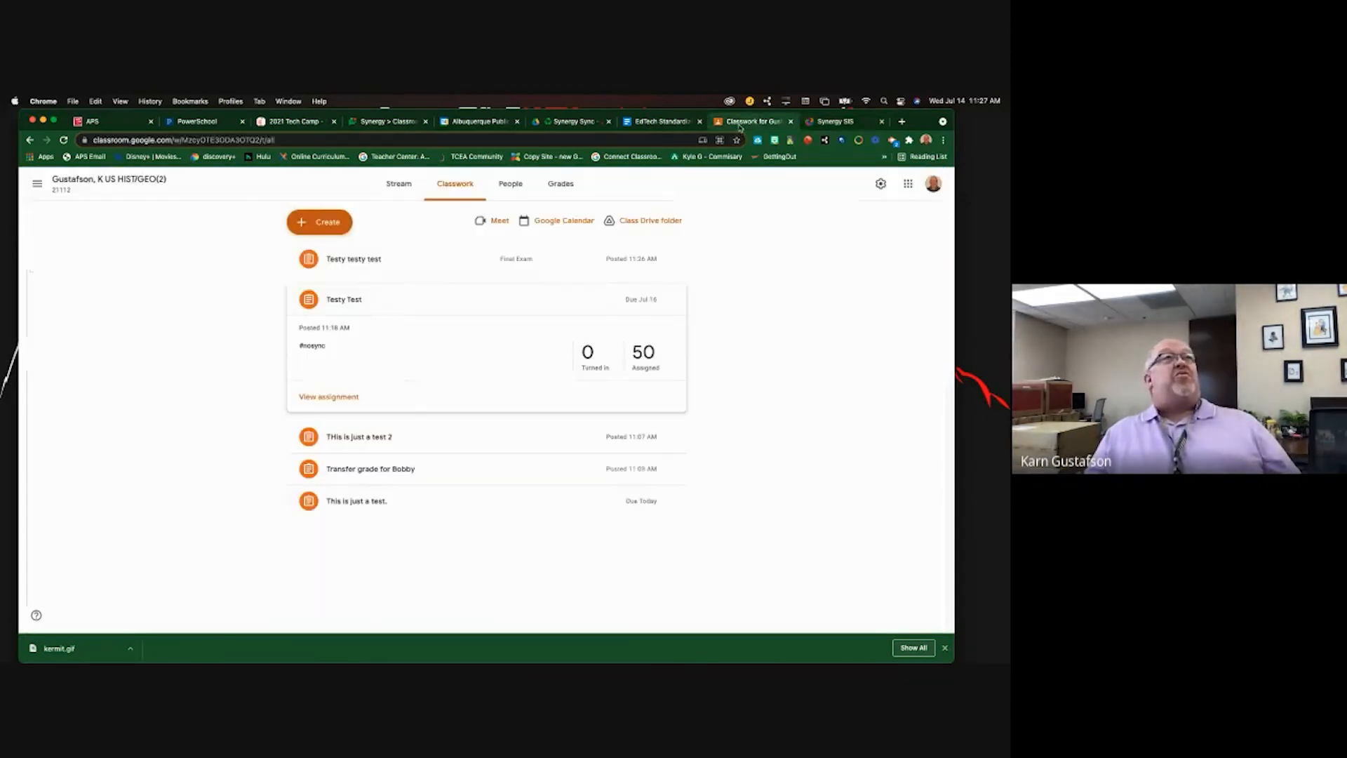
- Review Classroom's Grading section showing Assignments 80% and Final Exam 20%, then return to Synergy's Grade Book menu
click(880, 184)
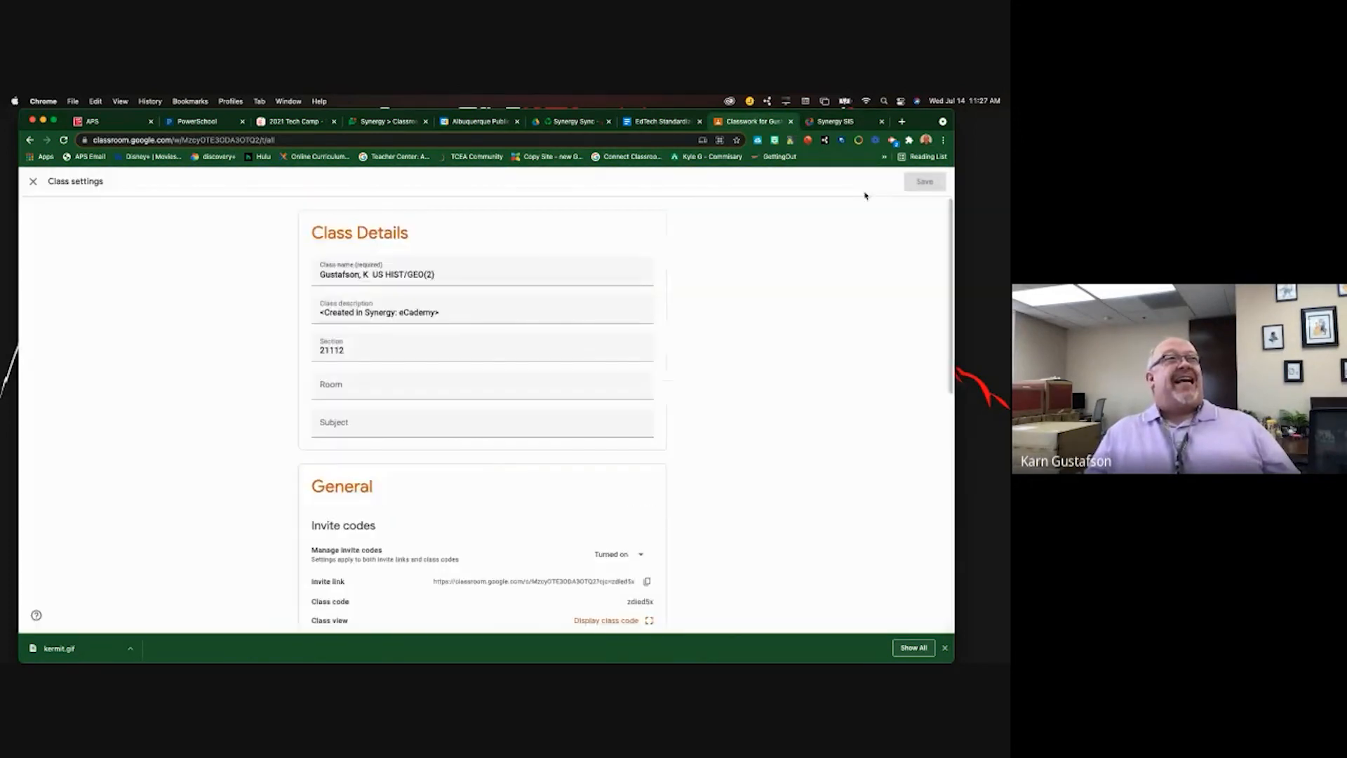
scroll(484, 457, down, 12)
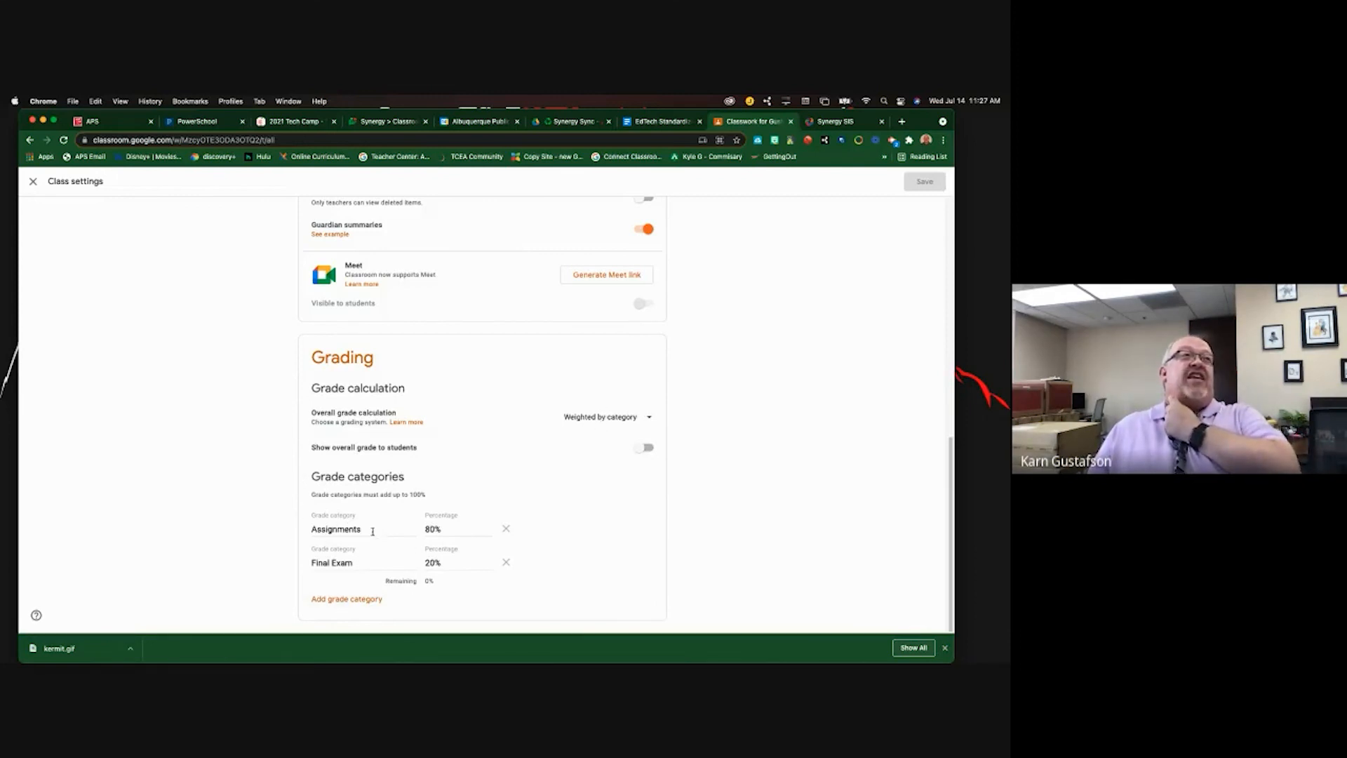
click(823, 124)
click(250, 177)
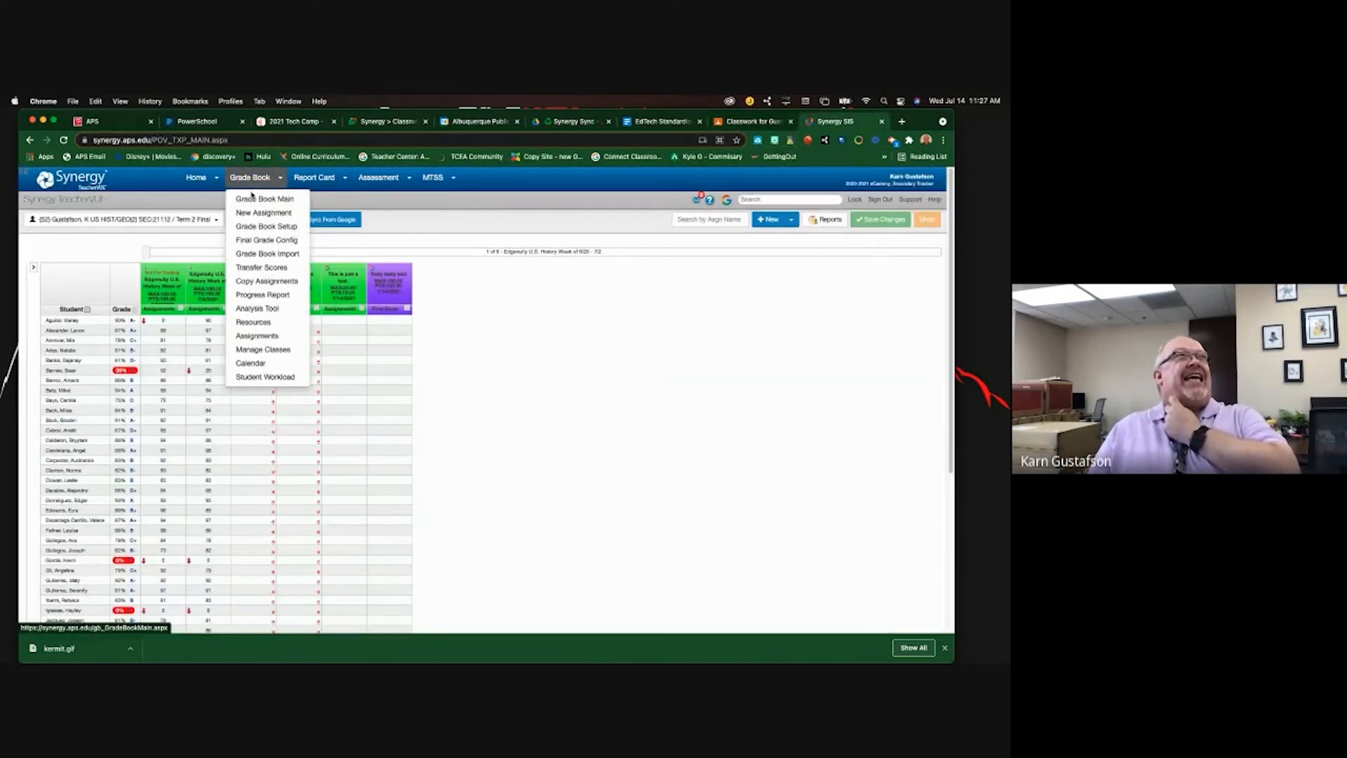
- View Synergy's weighting of Assignments 80% and Final Exam 20%, then return to Classroom's settings
click(264, 226)
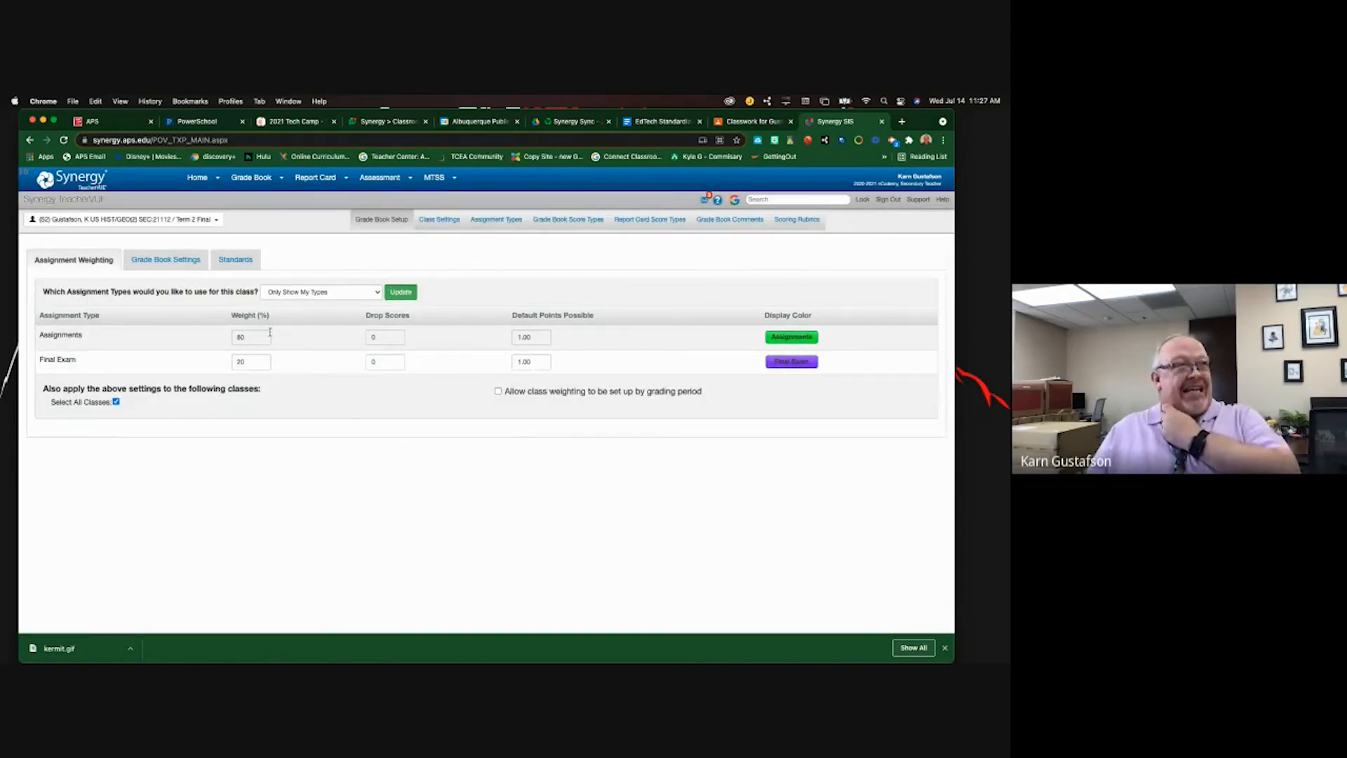
click(758, 122)
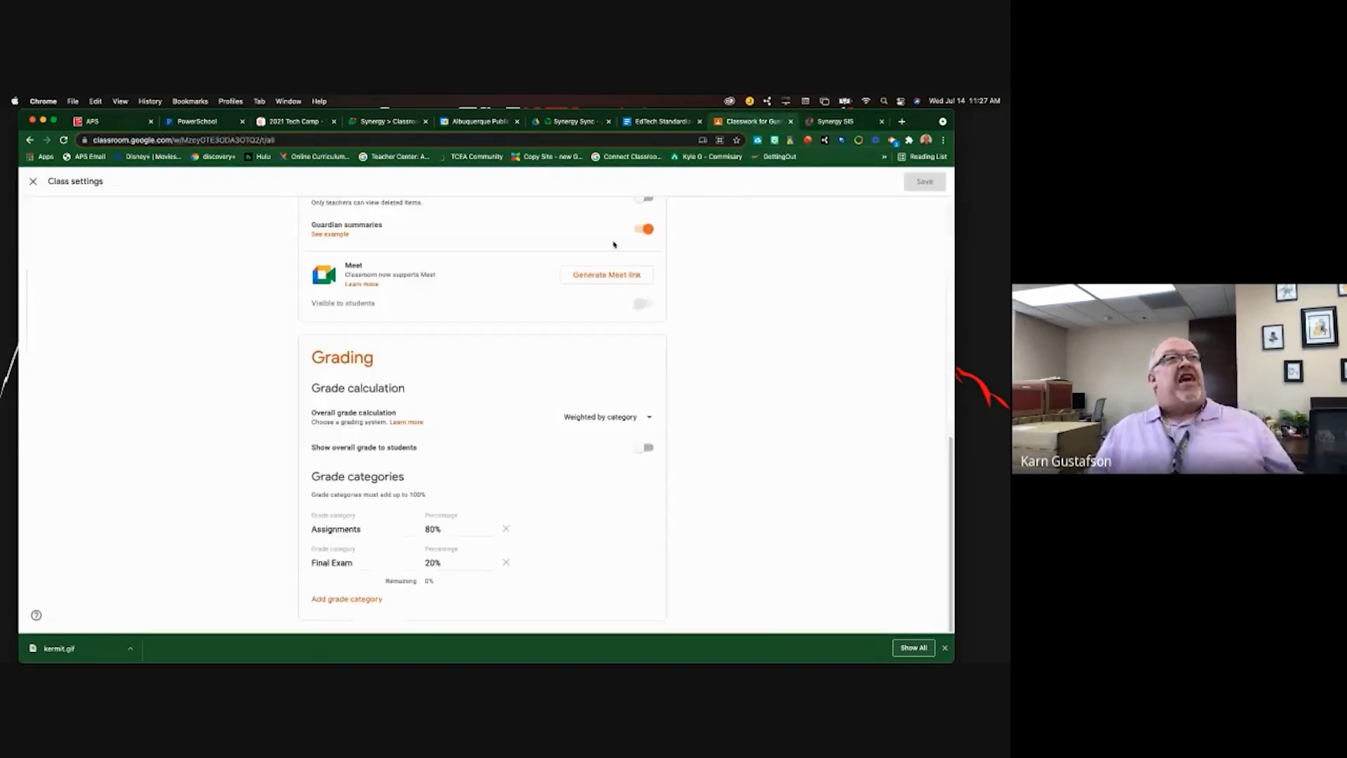
- Leave 'Show overall grade to students' off and save the category-weighted grading settings
click(643, 447)
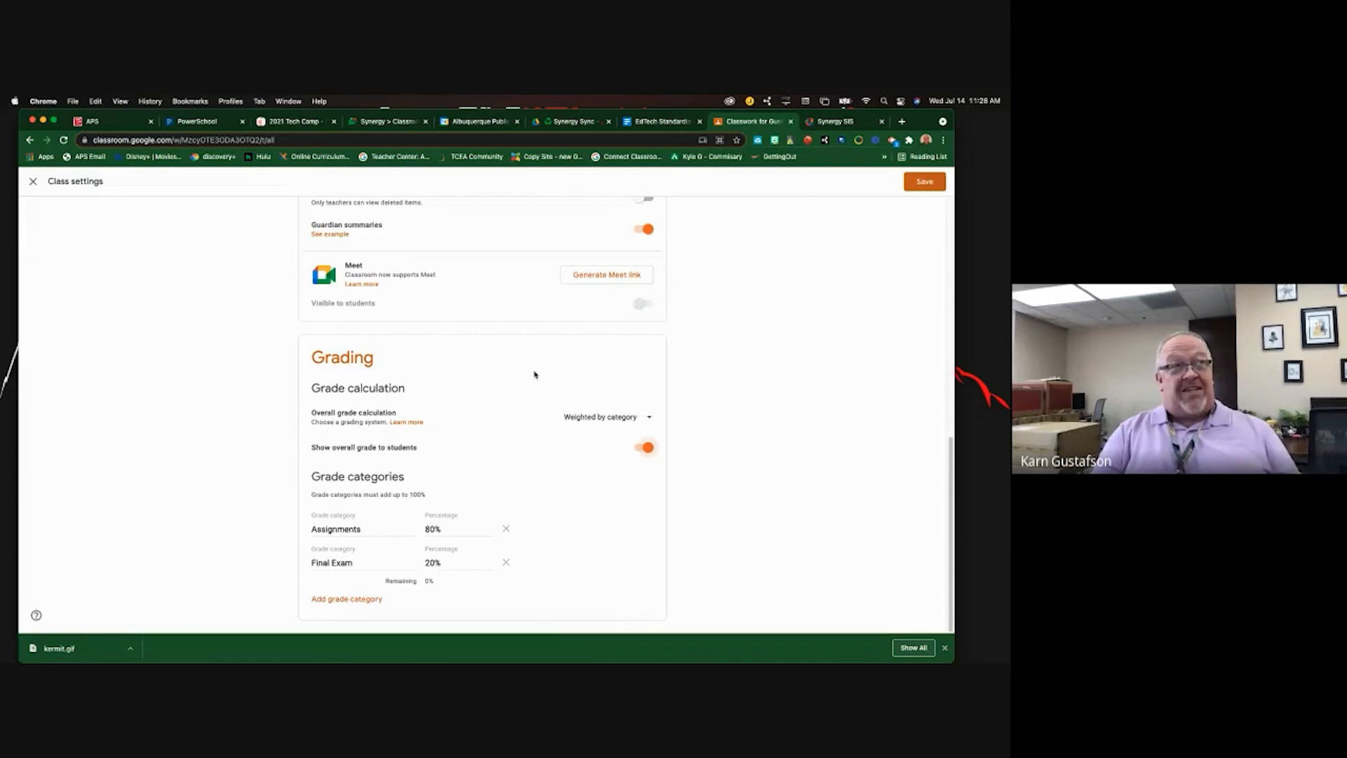
click(648, 449)
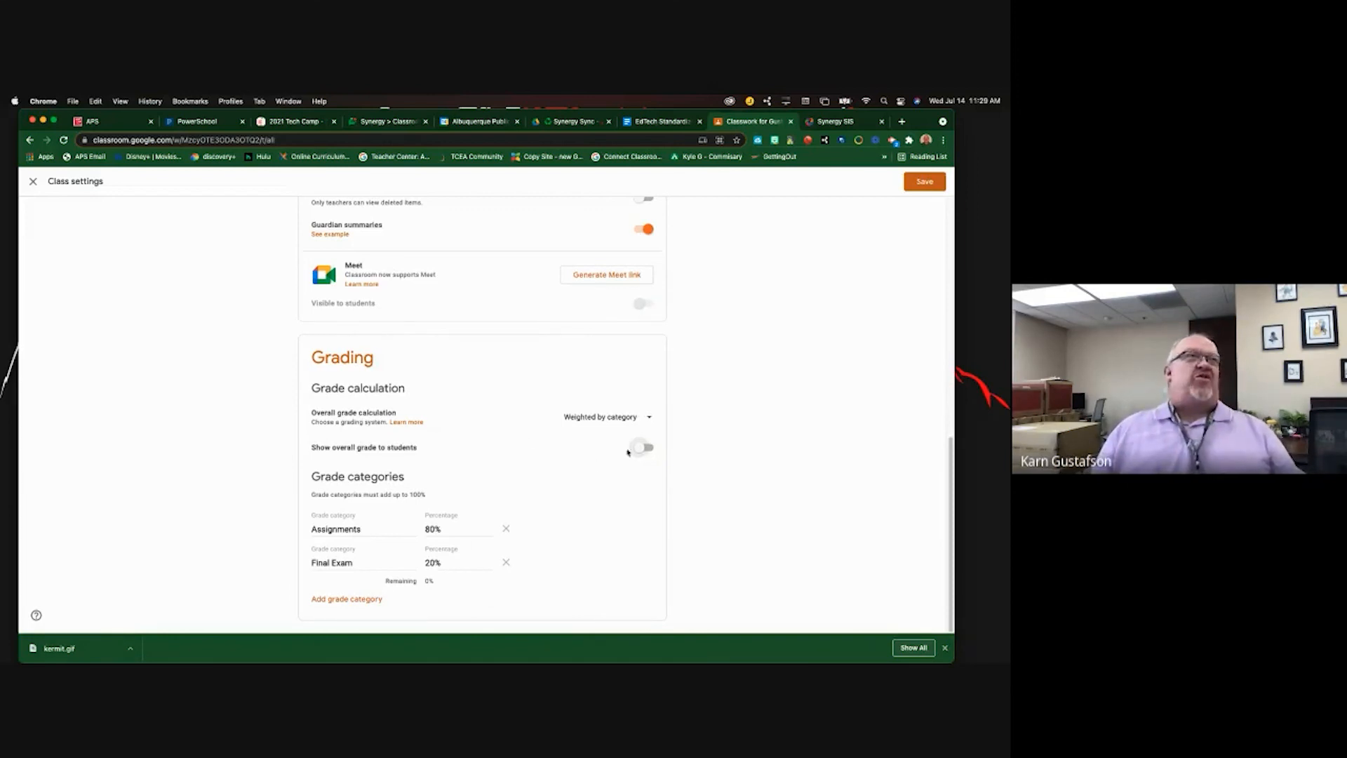
scroll(655, 379, up, 15)
click(925, 182)
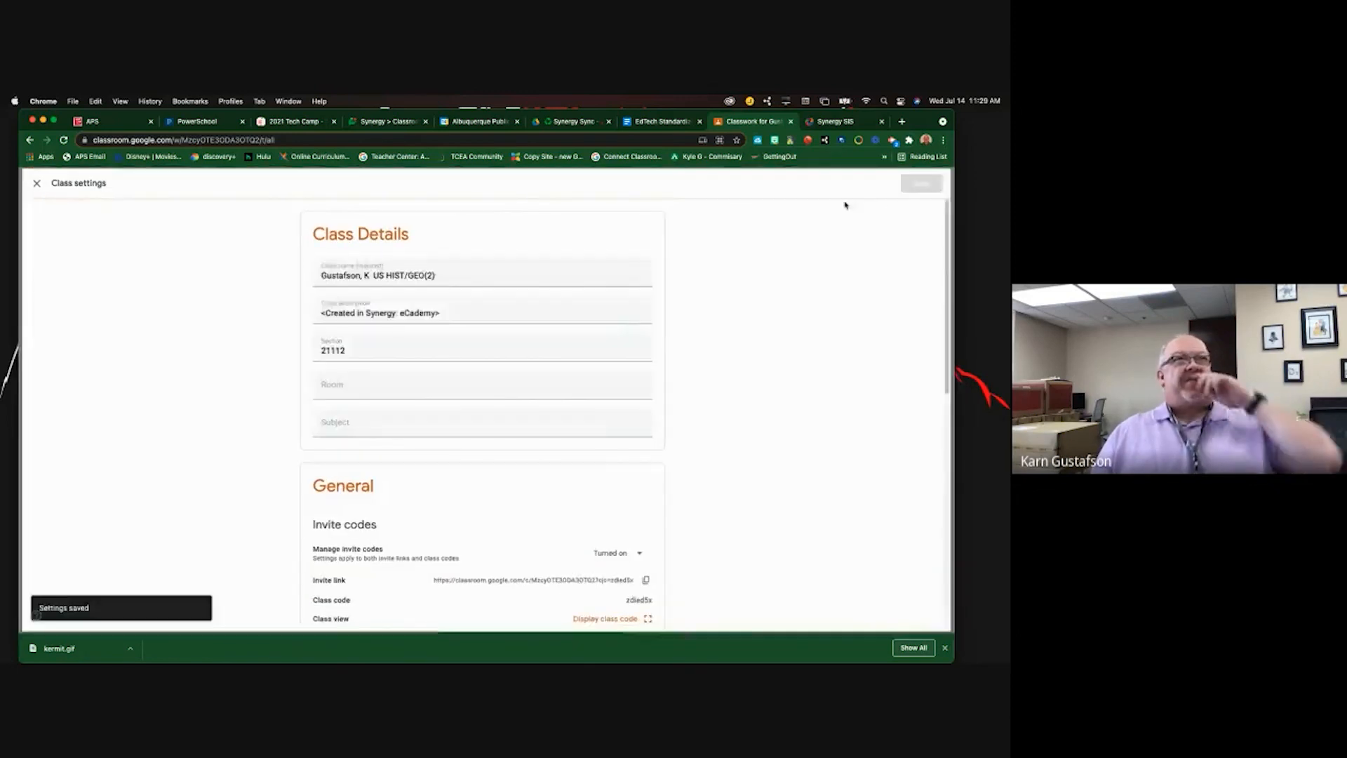
- Open the Grades page listing five assignments, including the Final Exam 'Testy testy test'
click(559, 187)
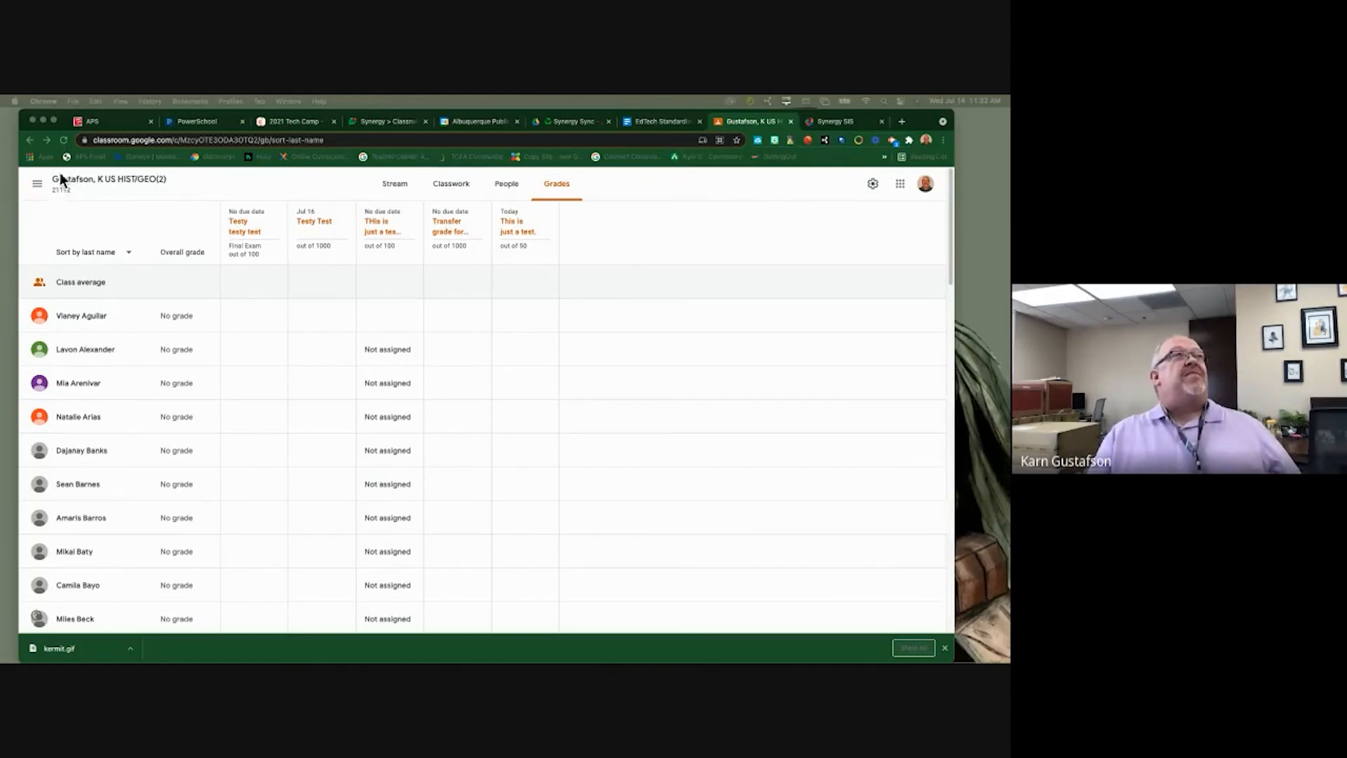
- Create a new Assignment from Classwork and place the cursor in its Instructions field
click(88, 180)
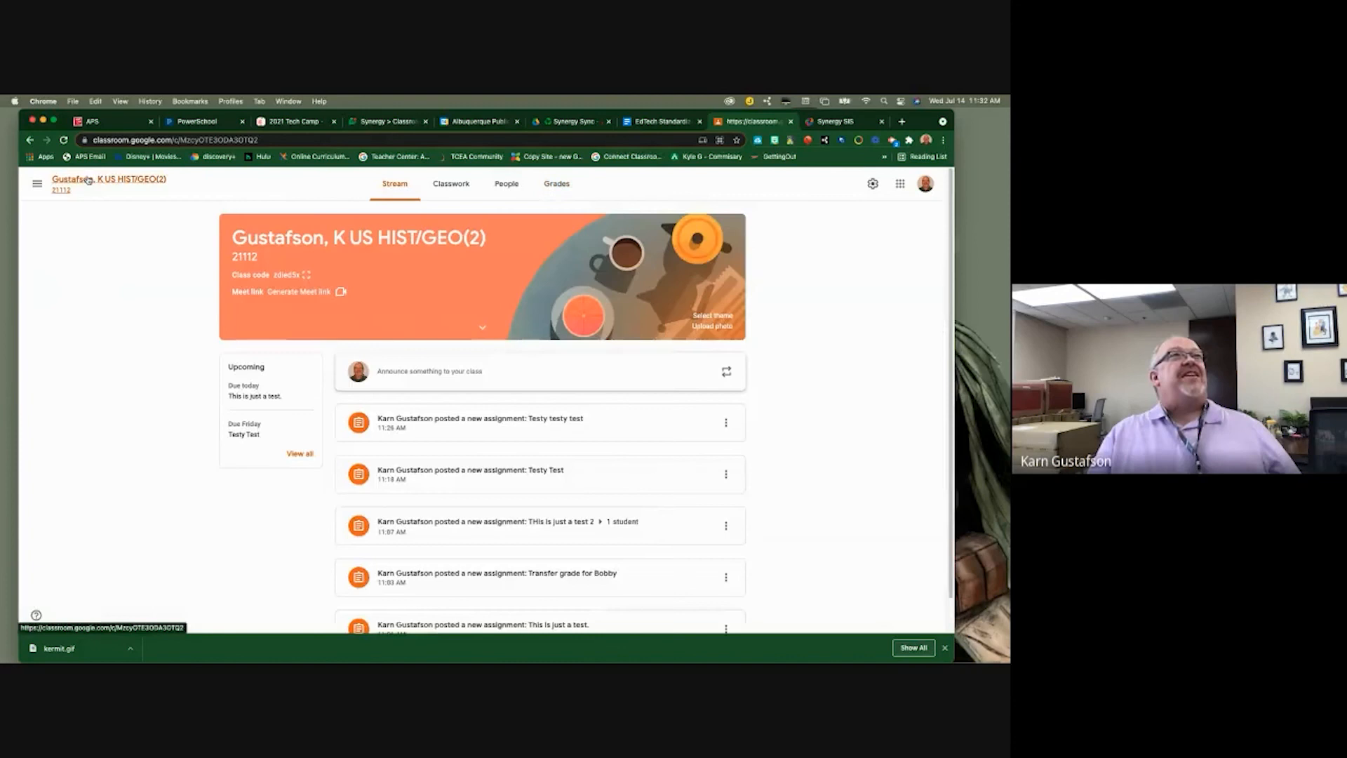
click(467, 184)
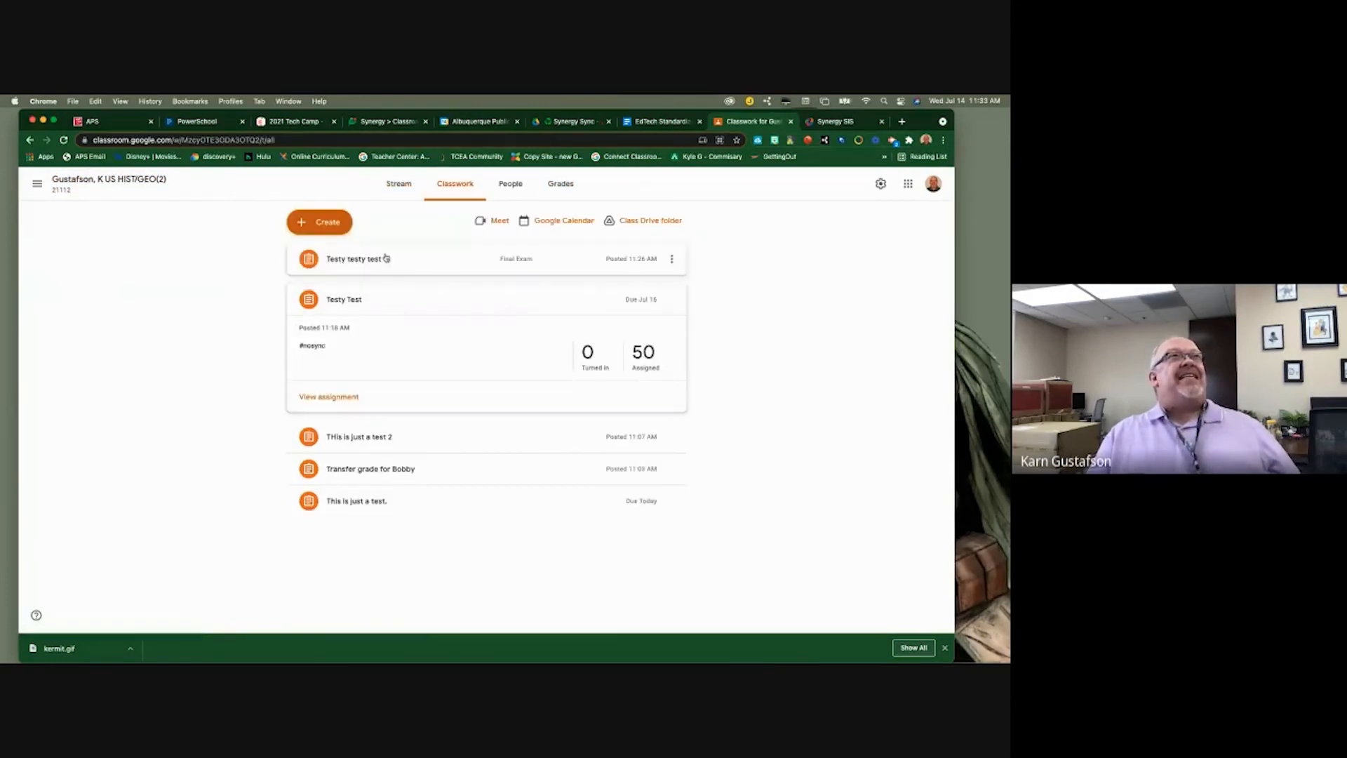
click(335, 223)
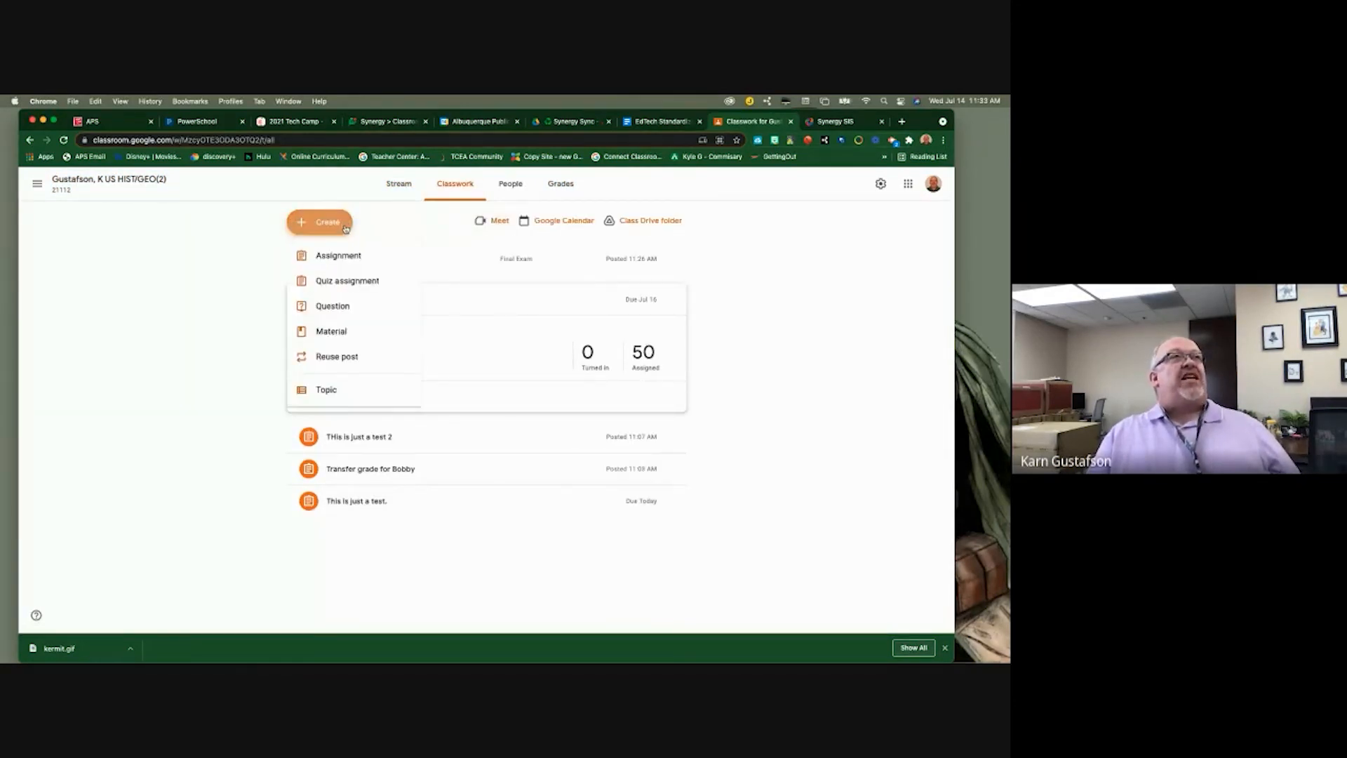
click(338, 255)
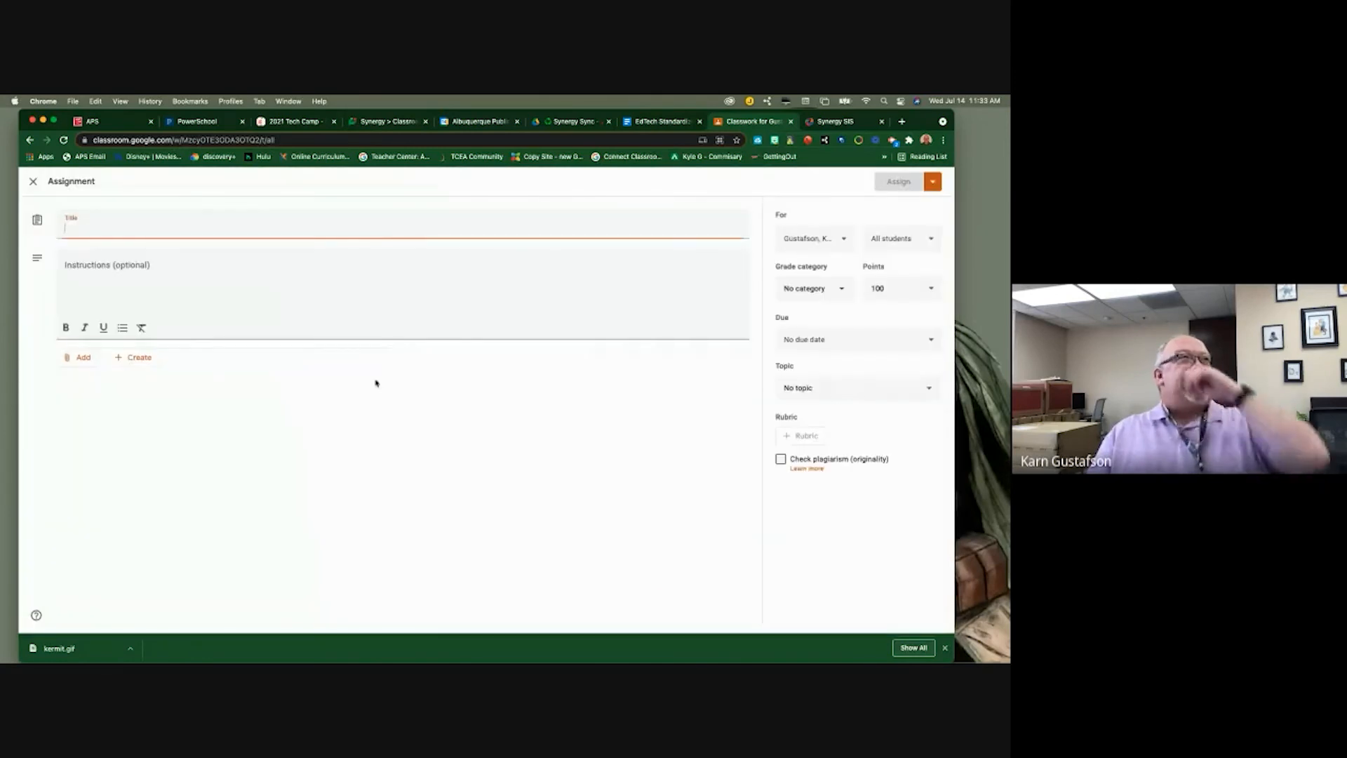
click(166, 279)
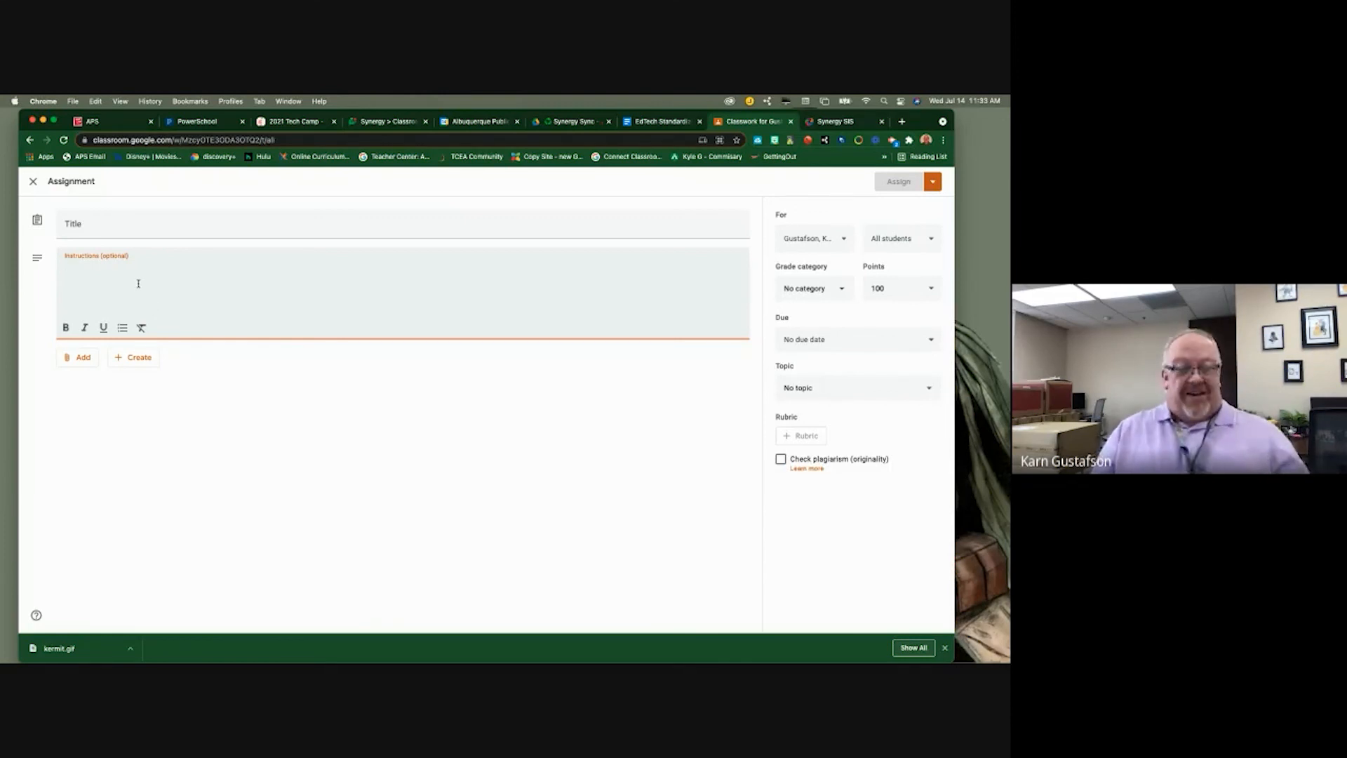
- Write '1. OPen the Google Doc', start line '2.', and bring up attachment options
text(1. OP)
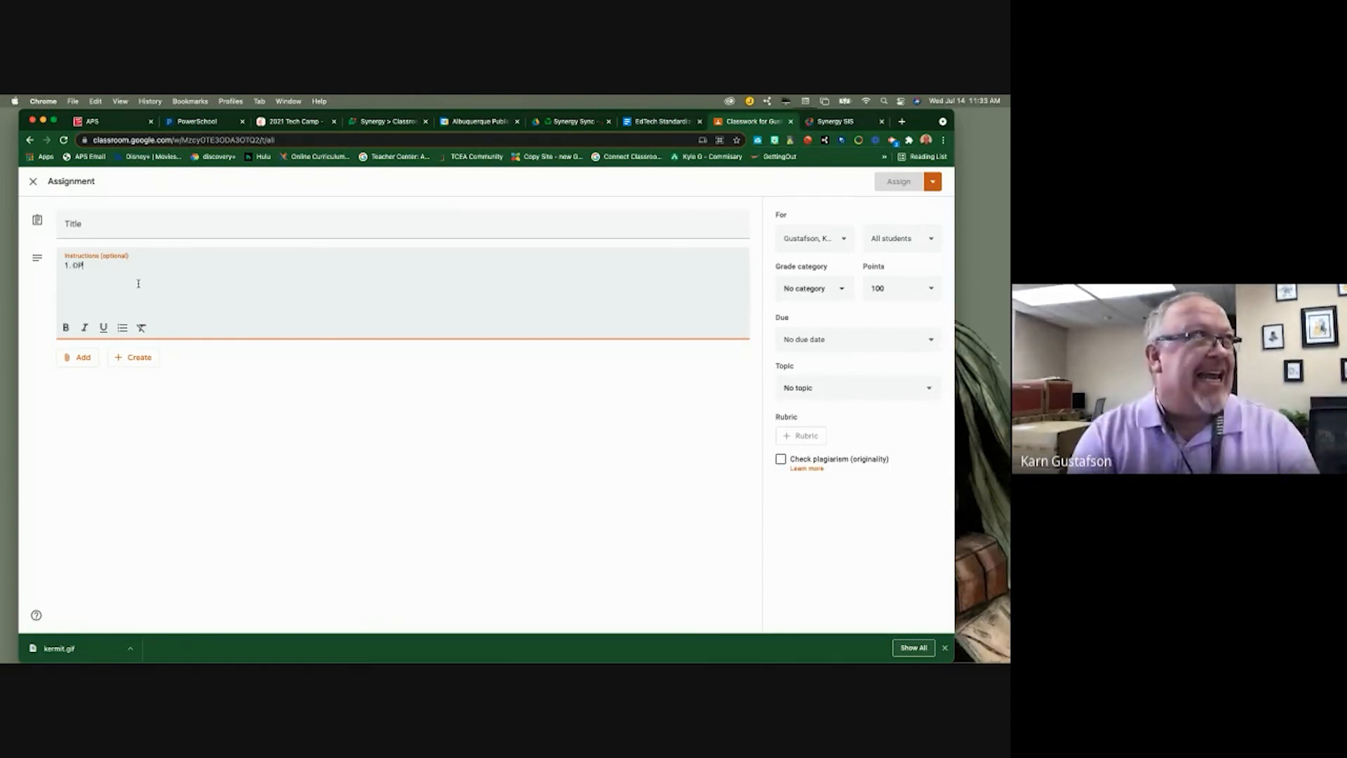
text(en the Google)
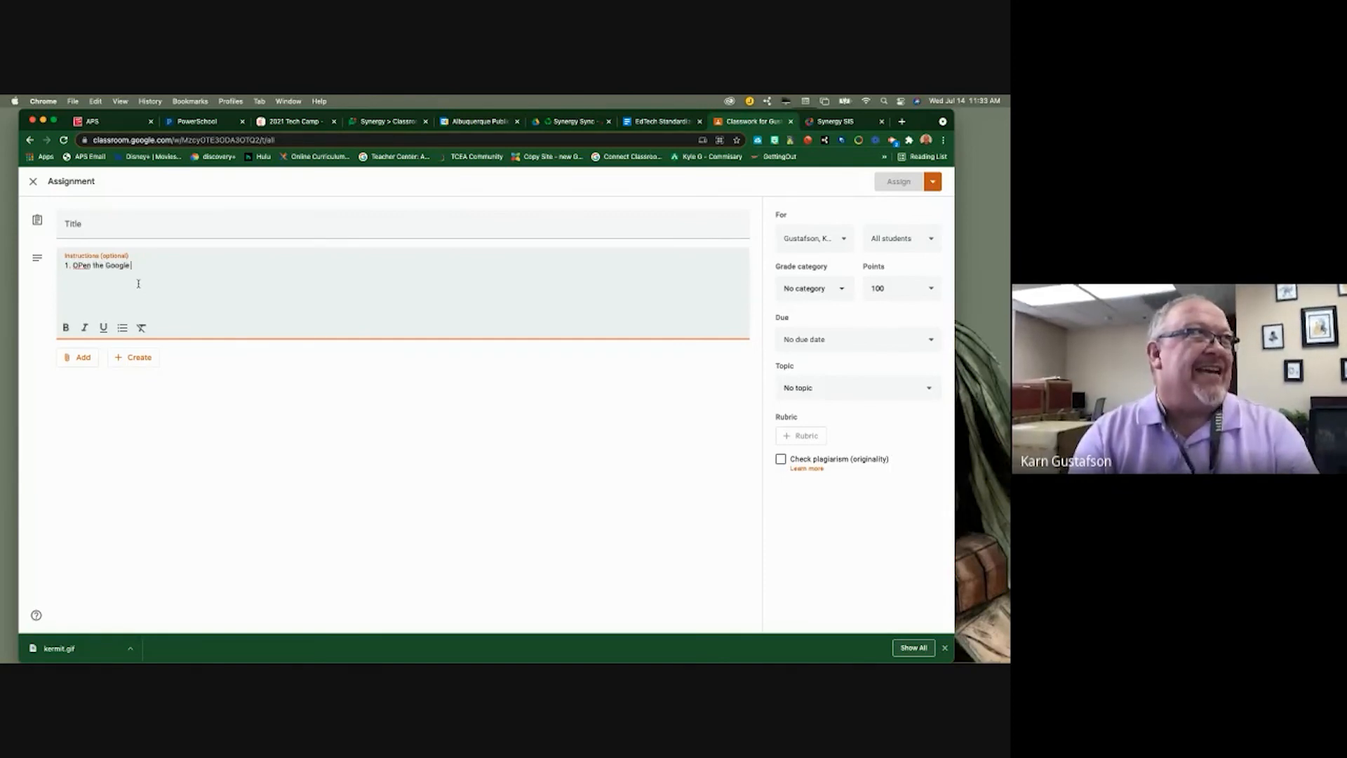
text( Doc)
key(Return)
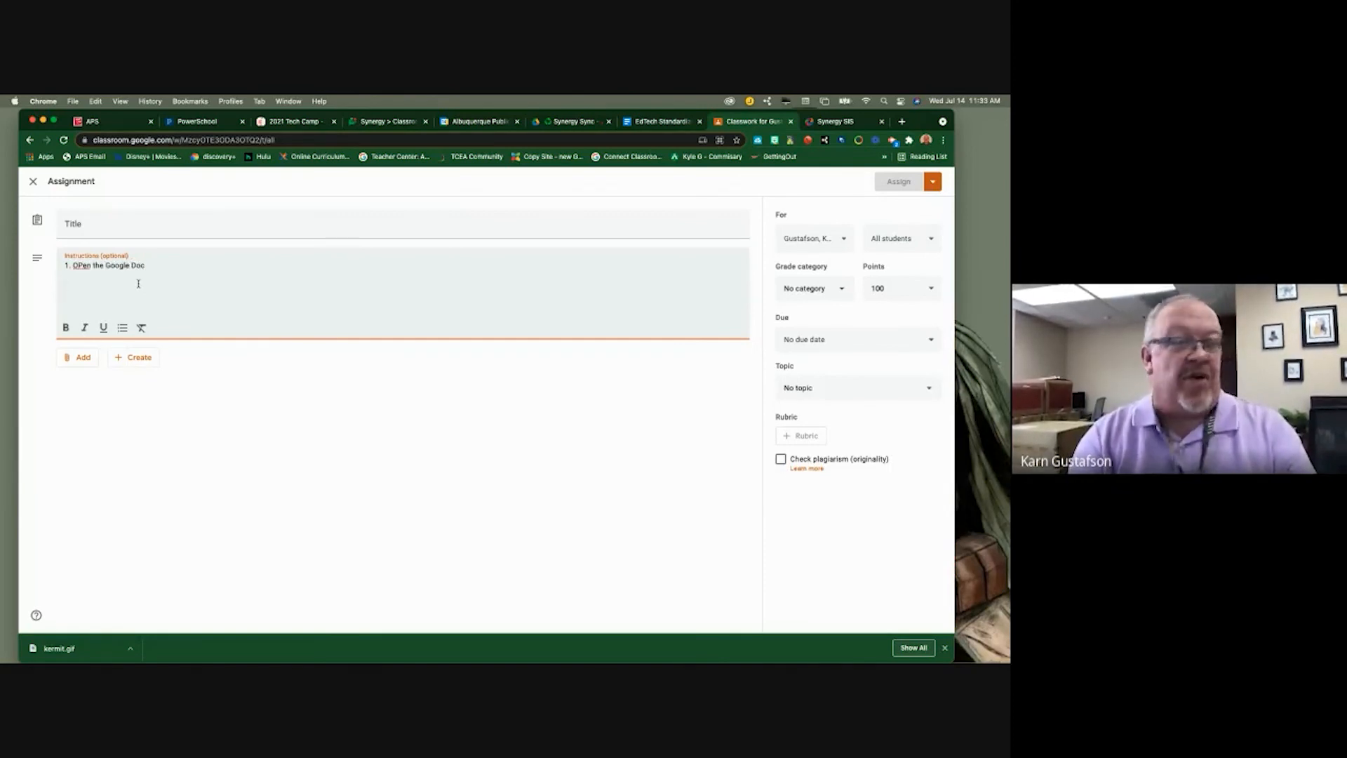
text(2.)
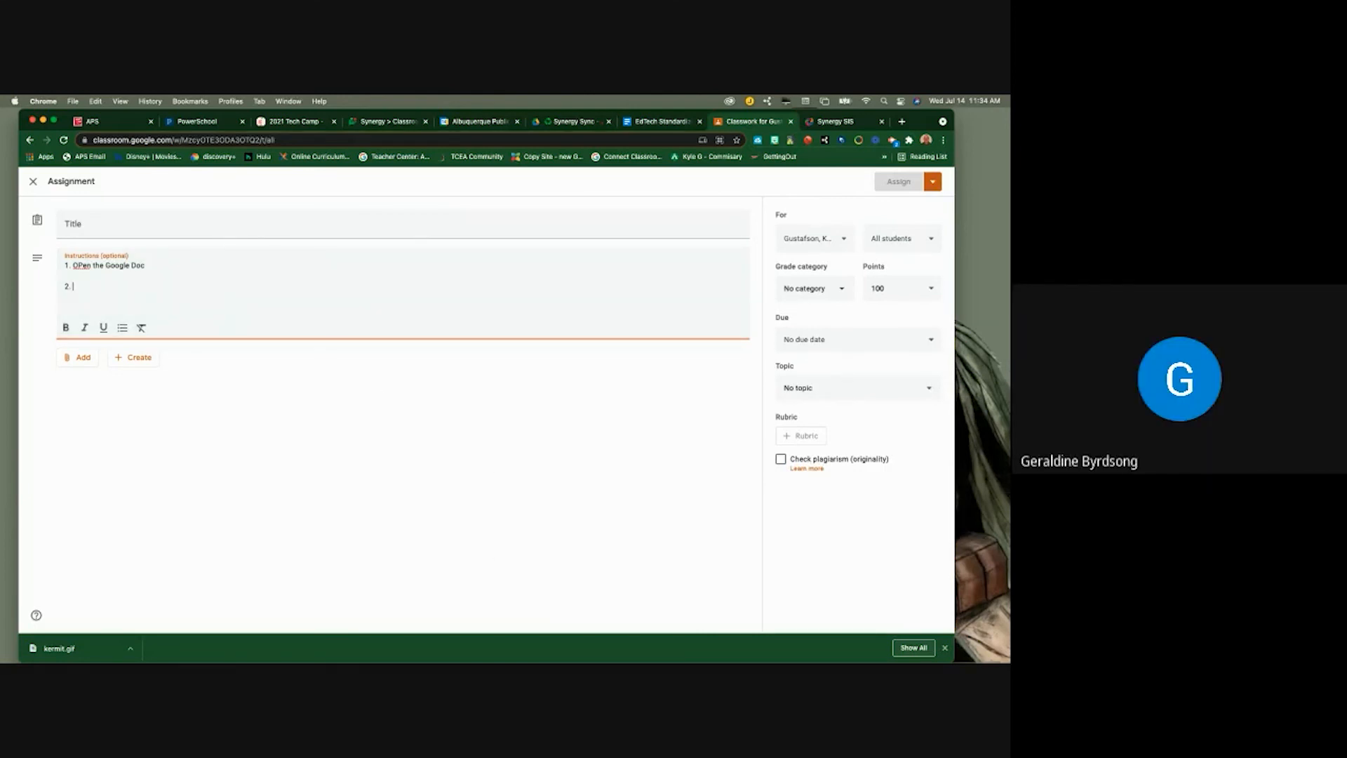
click(81, 357)
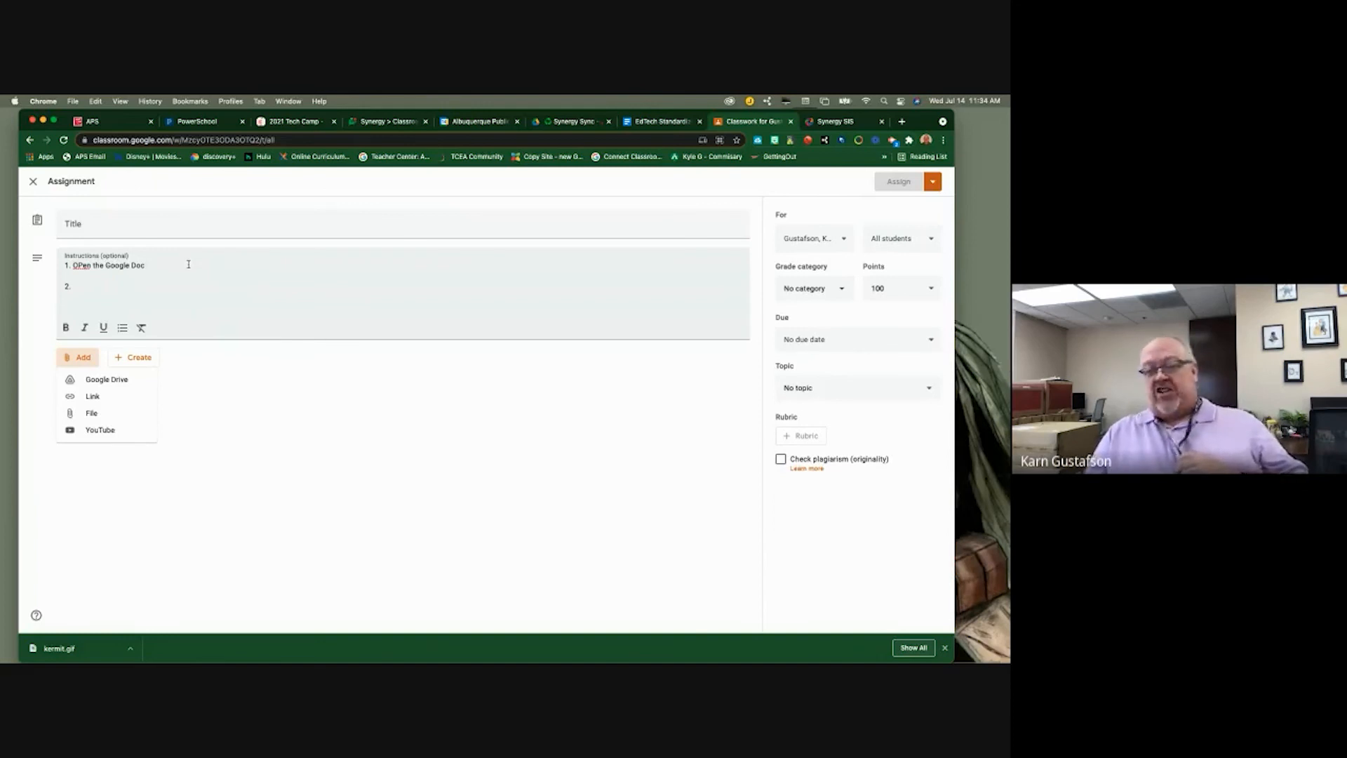
- Attach the Drive doc 'Creating GoogleClasses from Synergy', check that it opens, then close it
click(107, 379)
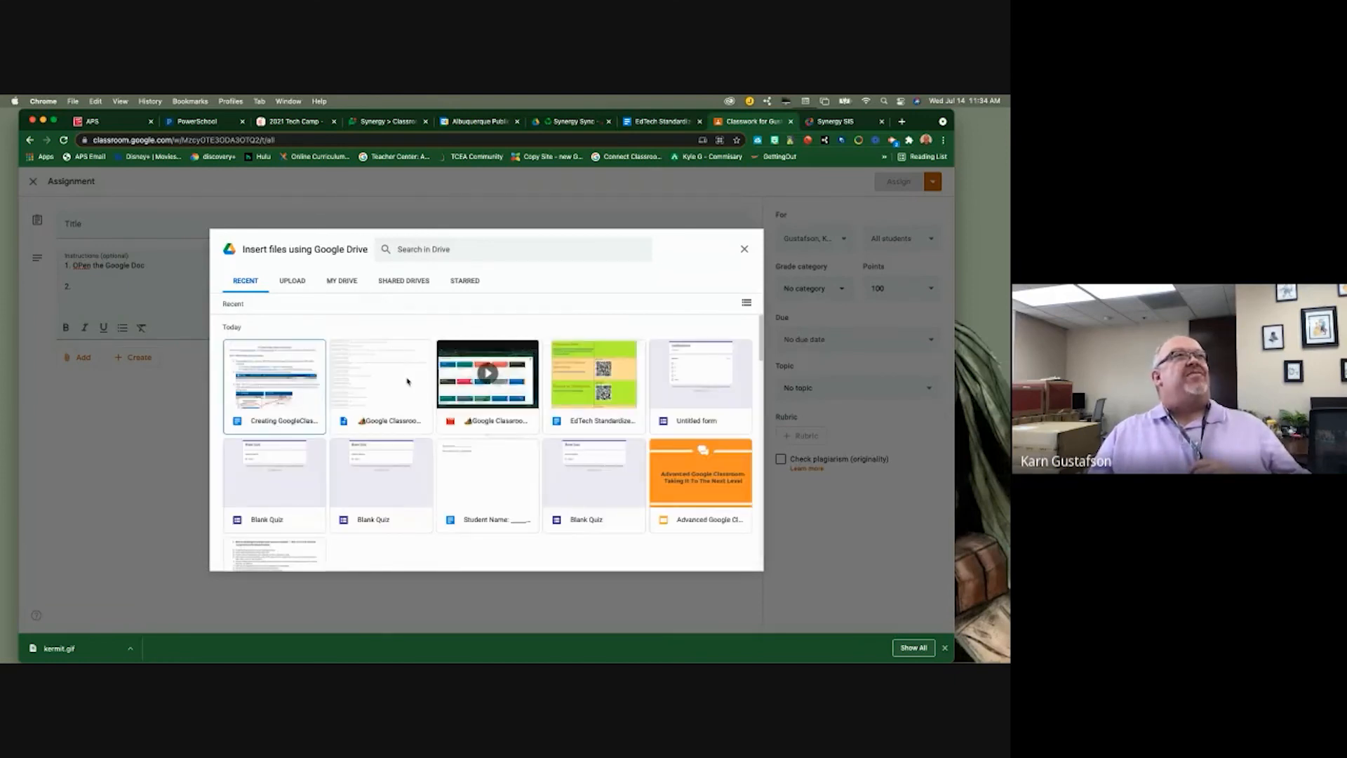
double_click(299, 392)
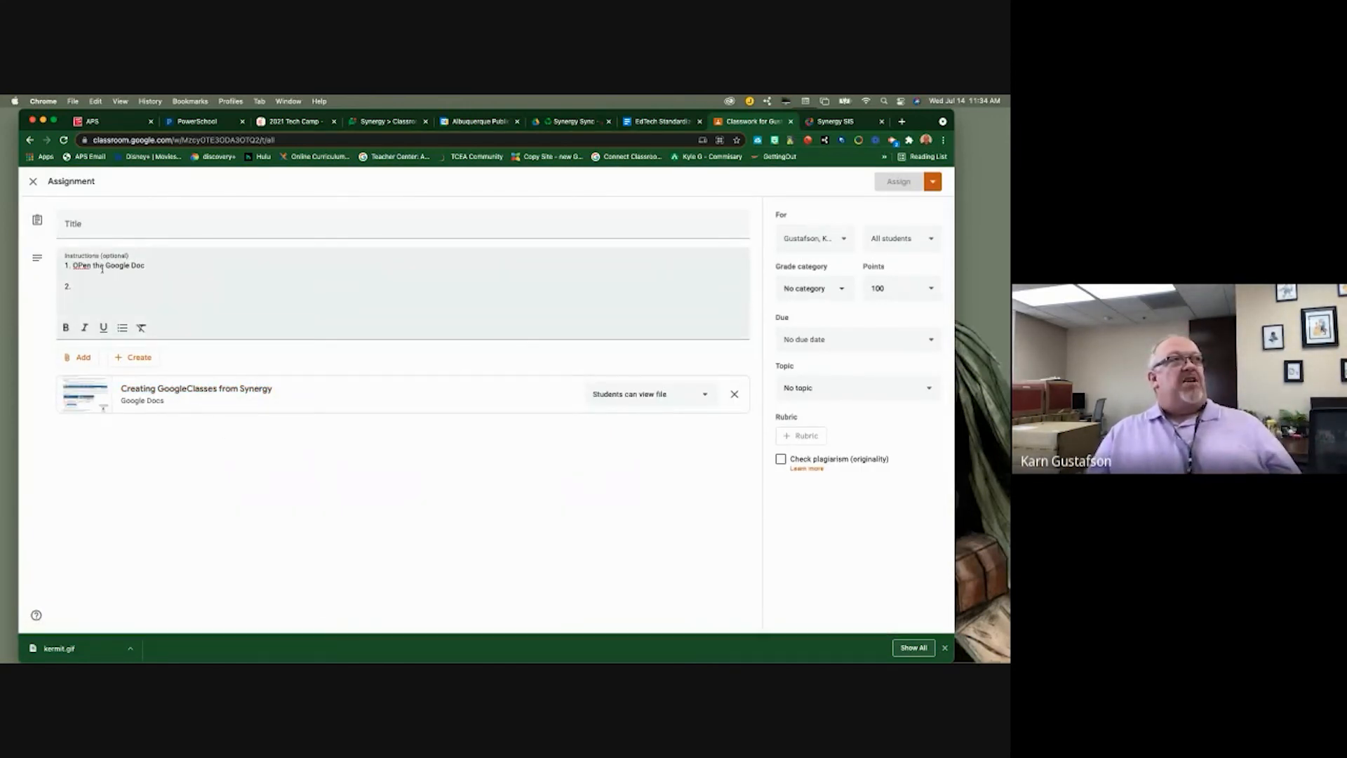
click(202, 391)
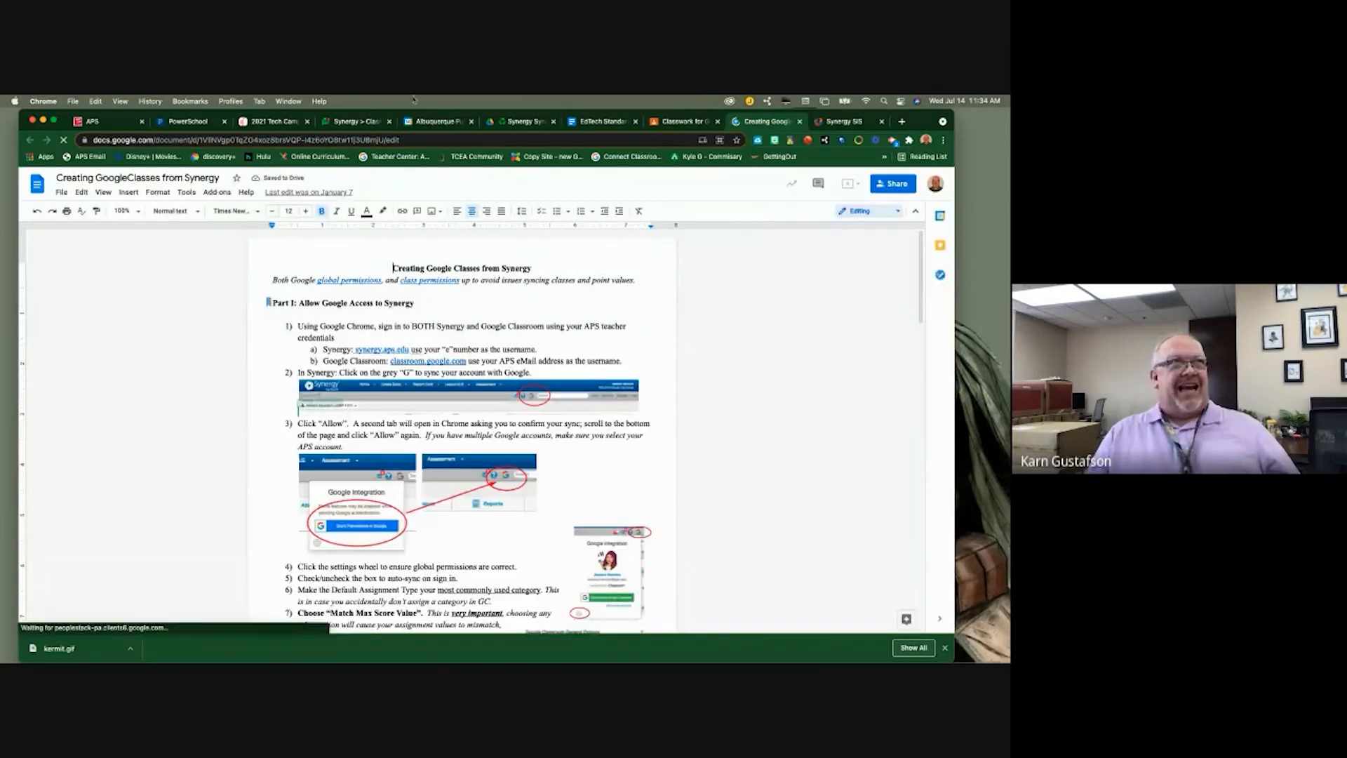
click(802, 122)
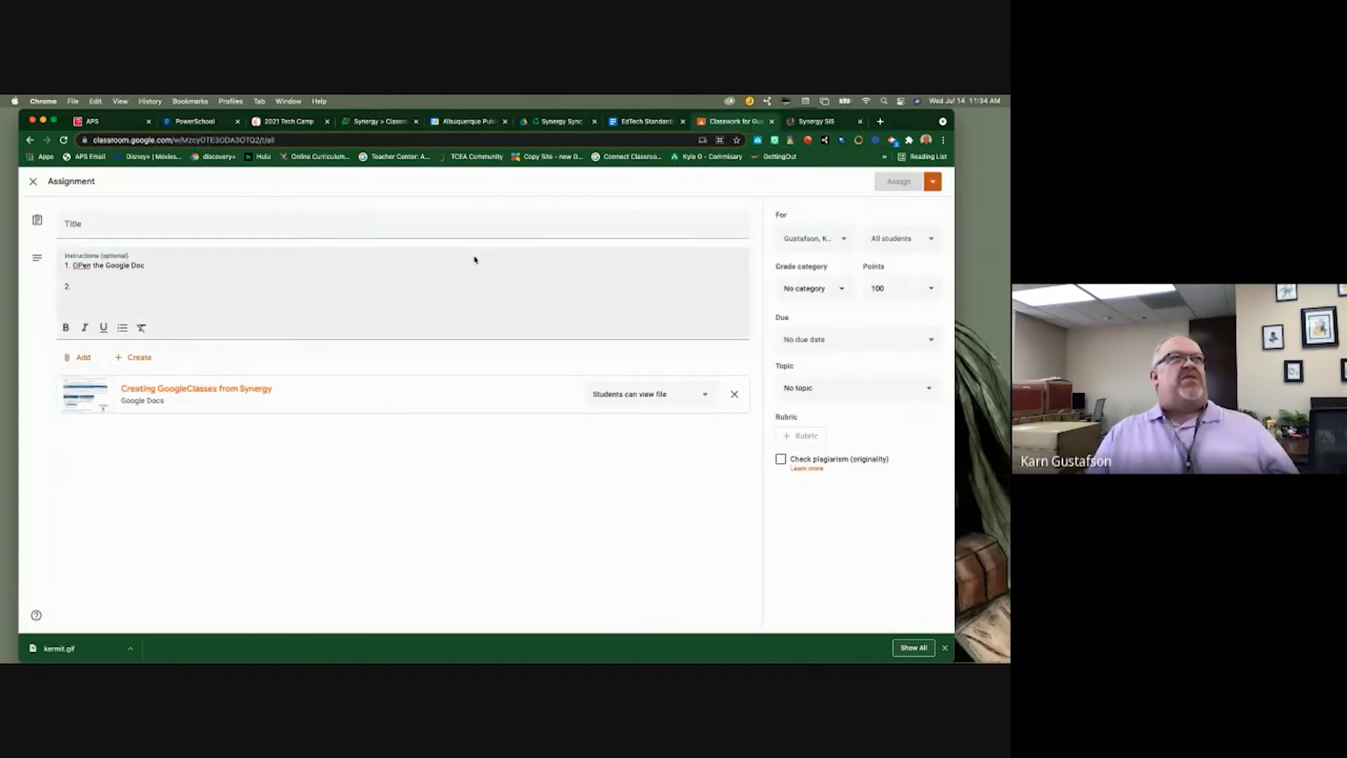